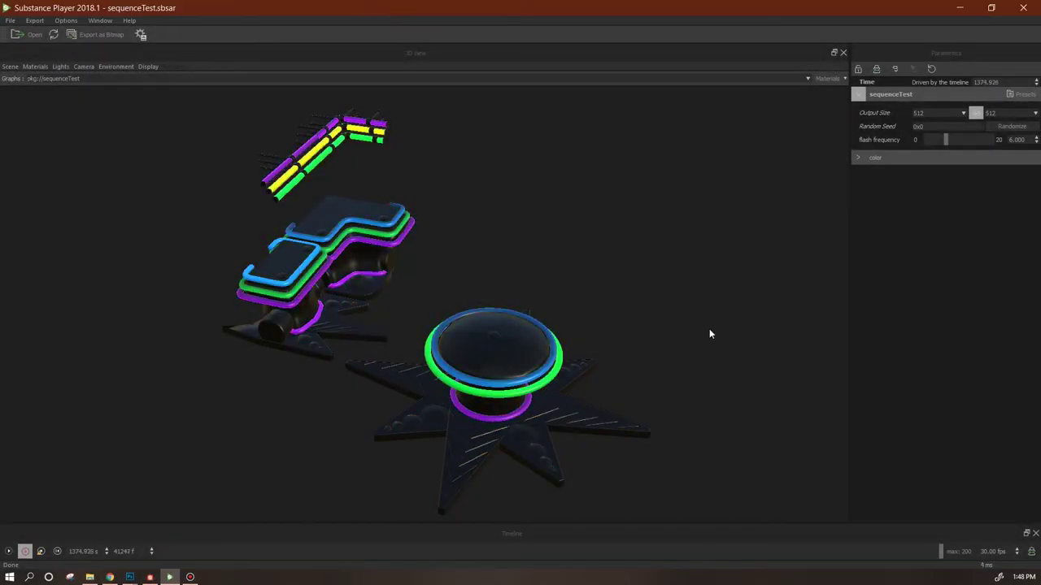
Examine the animated neon lighting on the seating and round star-based table from several angles, including from above
mouse_move(682, 400)
left_mouse_down()
mouse_move(661, 388)
mouse_move(604, 398)
mouse_move(597, 432)
mouse_move(646, 439)
mouse_move(695, 430)
mouse_move(720, 416)
mouse_move(723, 400)
mouse_move(690, 414)
left_mouse_up()
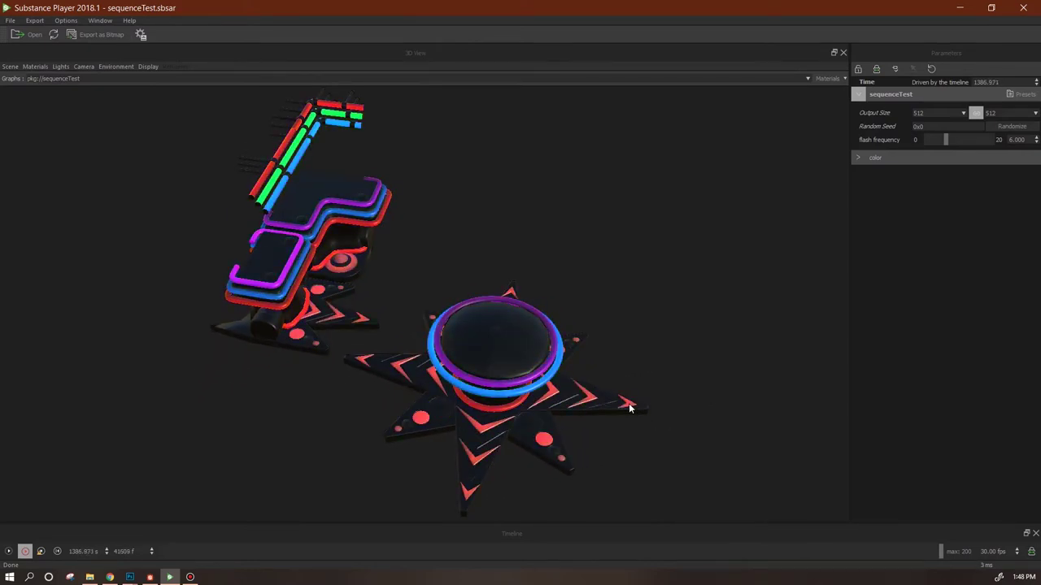
left_click_drag(629, 412, 642, 464)
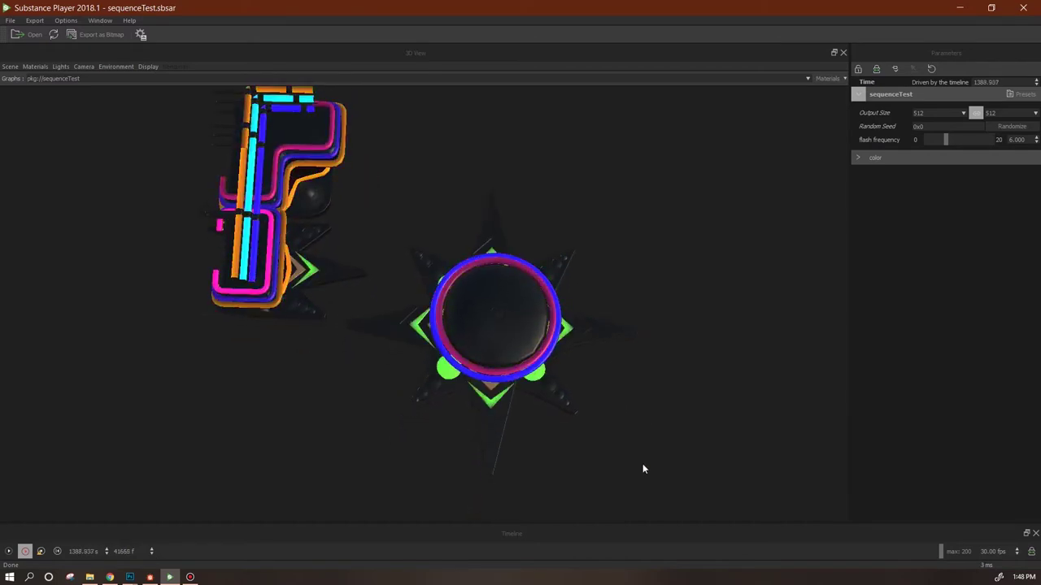
right_click_drag(660, 445, 755, 517)
mouse_move(640, 438)
left_mouse_down()
mouse_move(588, 383)
mouse_move(627, 407)
mouse_move(666, 395)
mouse_move(641, 439)
left_mouse_up()
left_click_drag(655, 388, 646, 265)
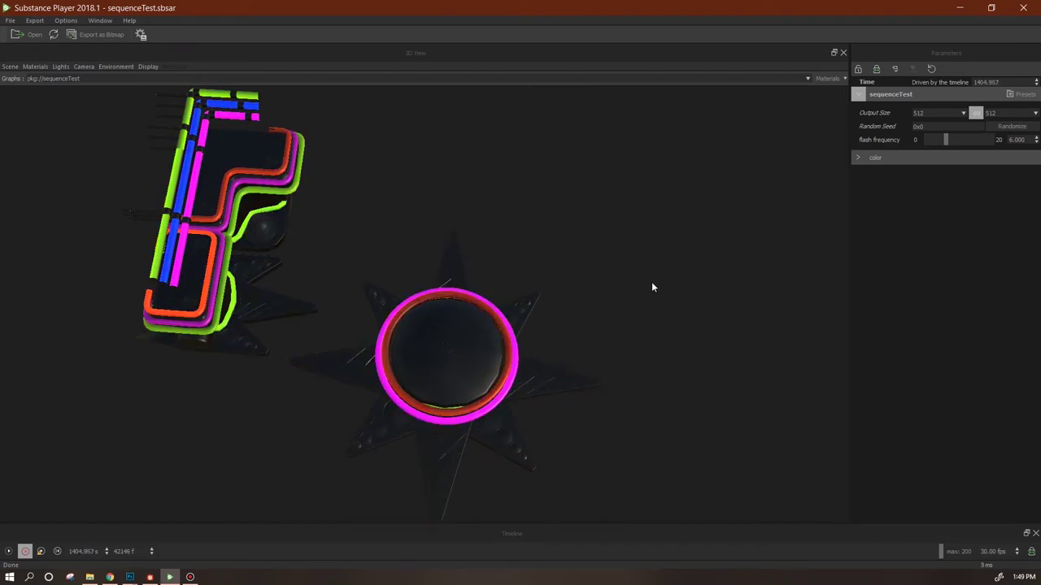
left_click_drag(631, 400, 463, 379)
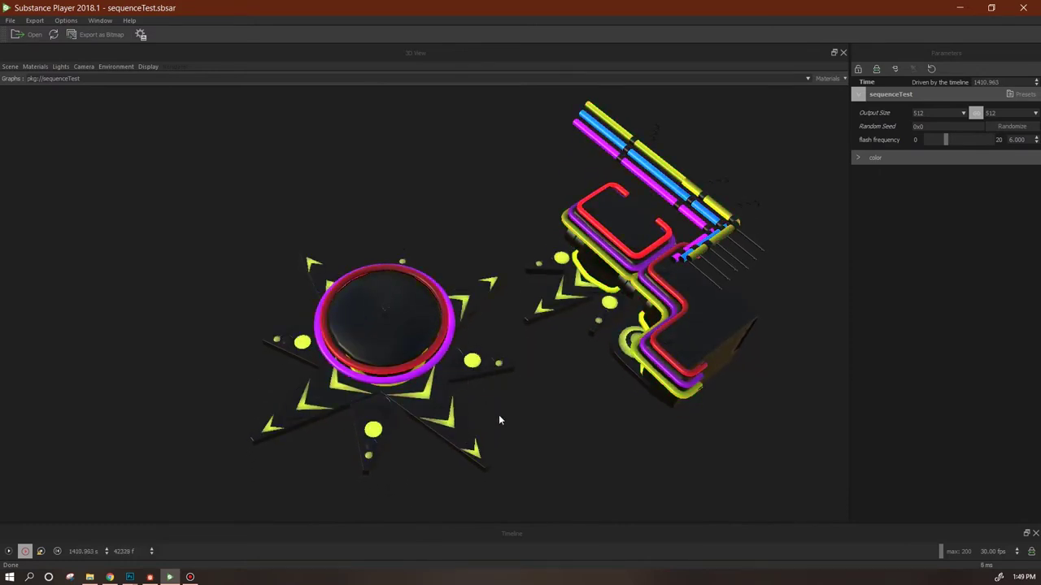
left_click_drag(520, 434, 564, 421)
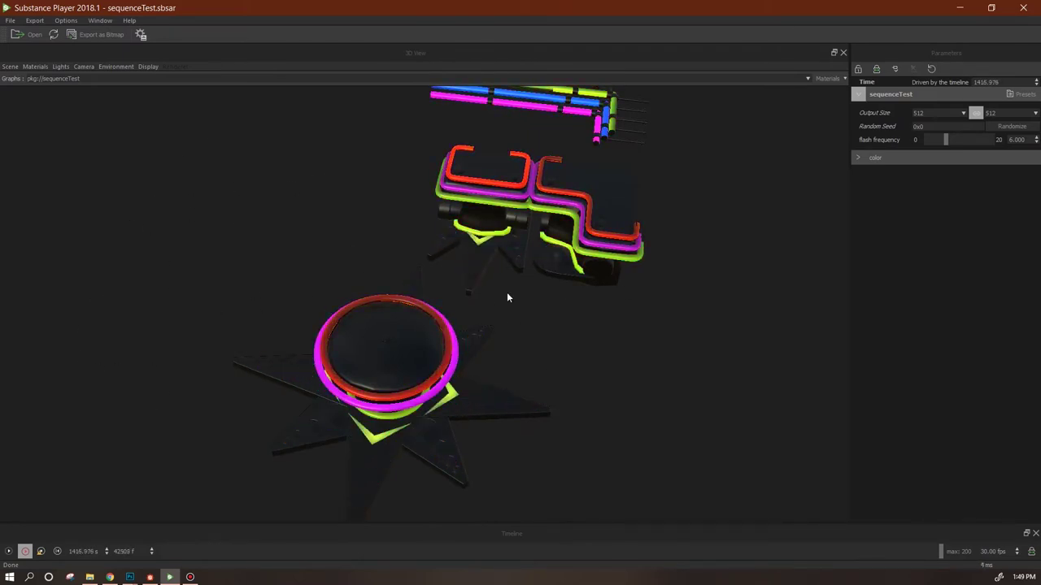
left_click_drag(551, 365, 688, 355)
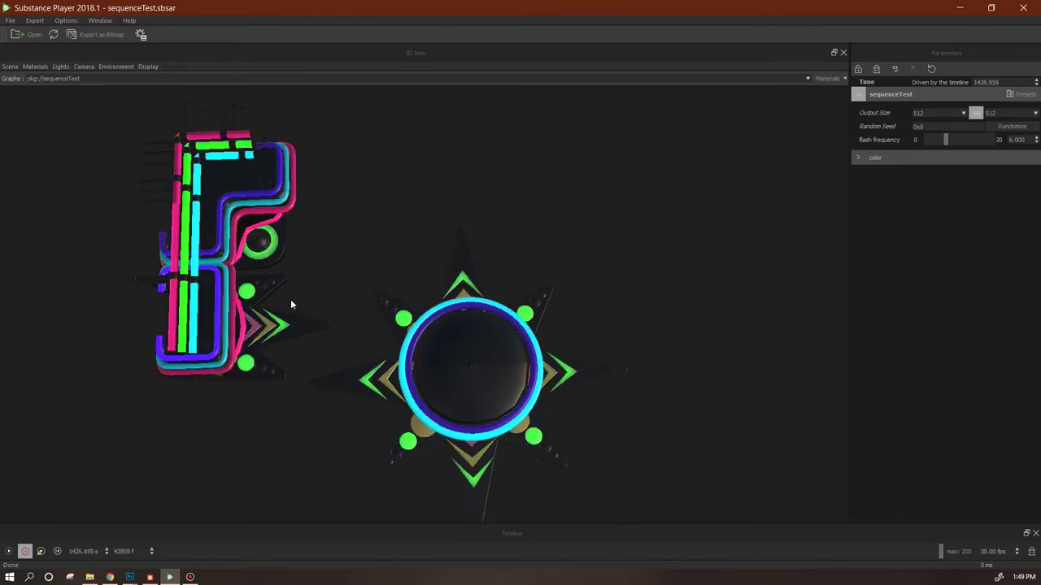
left_click_drag(617, 437, 453, 389)
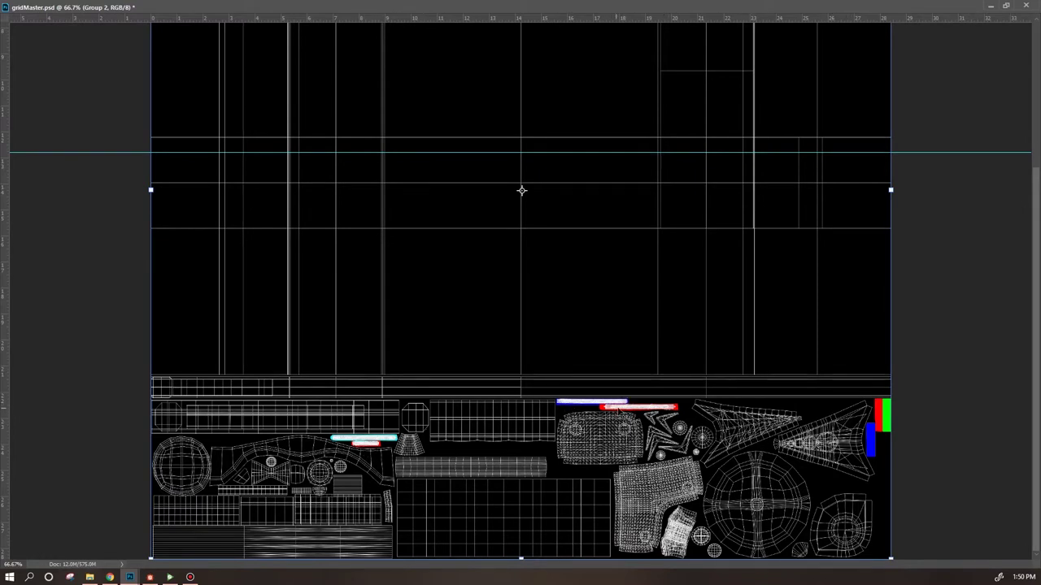
Compare the UV layout in gridMaster.psd in Photoshop with the animated model in Substance Player
left_click(170, 577)
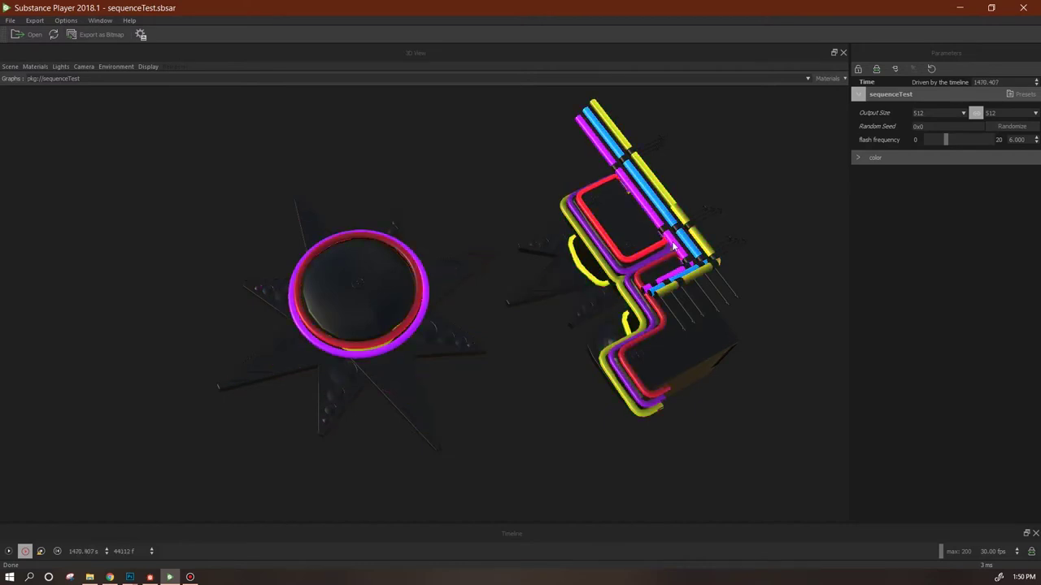
mouse_move(130, 579)
left_click(187, 537)
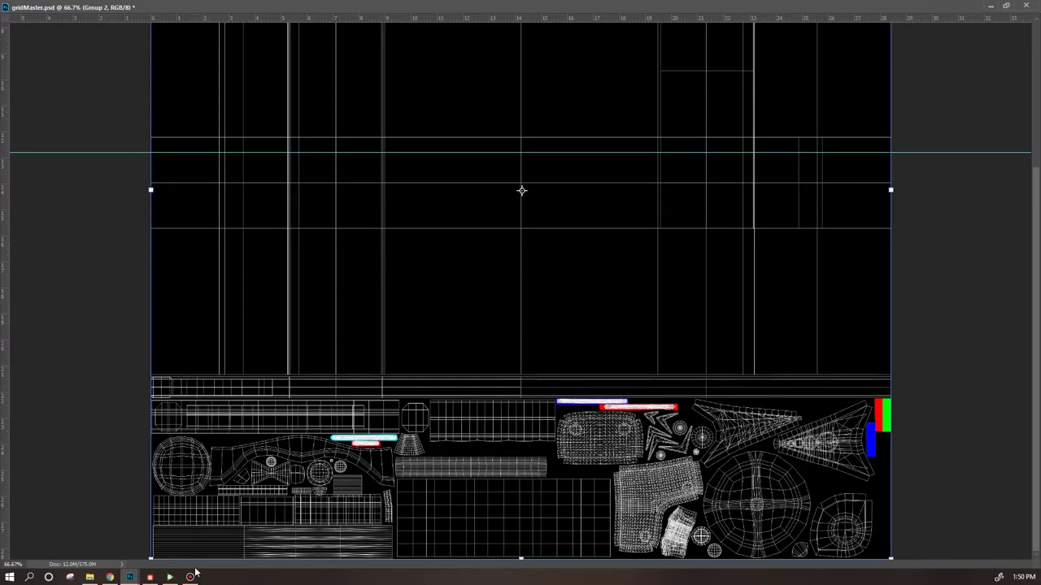
left_click(169, 577)
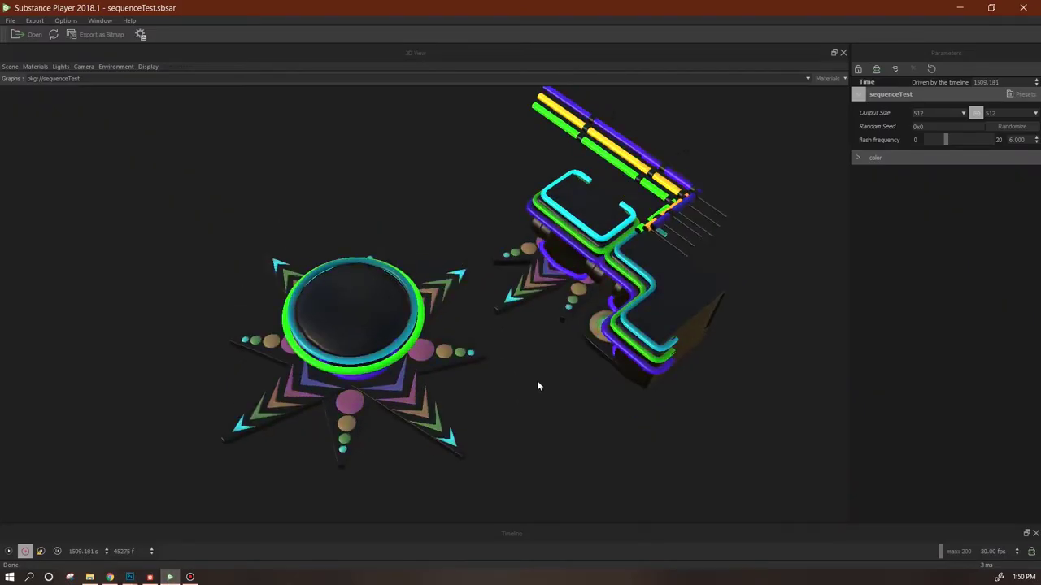
Examine the sequenced arrow and dot lights on the star-shaped bases from the side and from above
left_click_drag(535, 386, 396, 389)
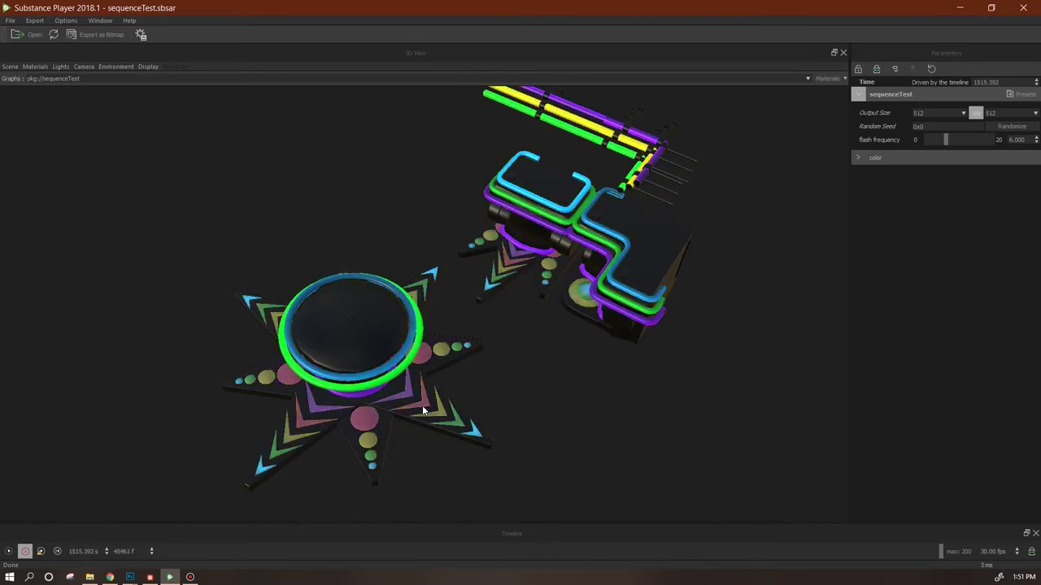
left_click_drag(598, 394, 523, 288)
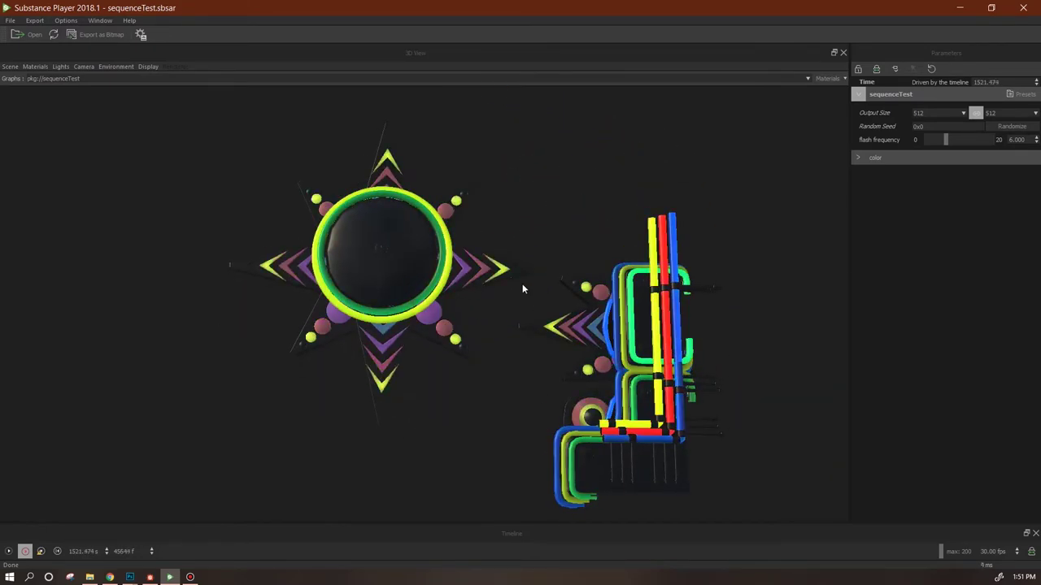
left_click_drag(474, 401, 723, 353)
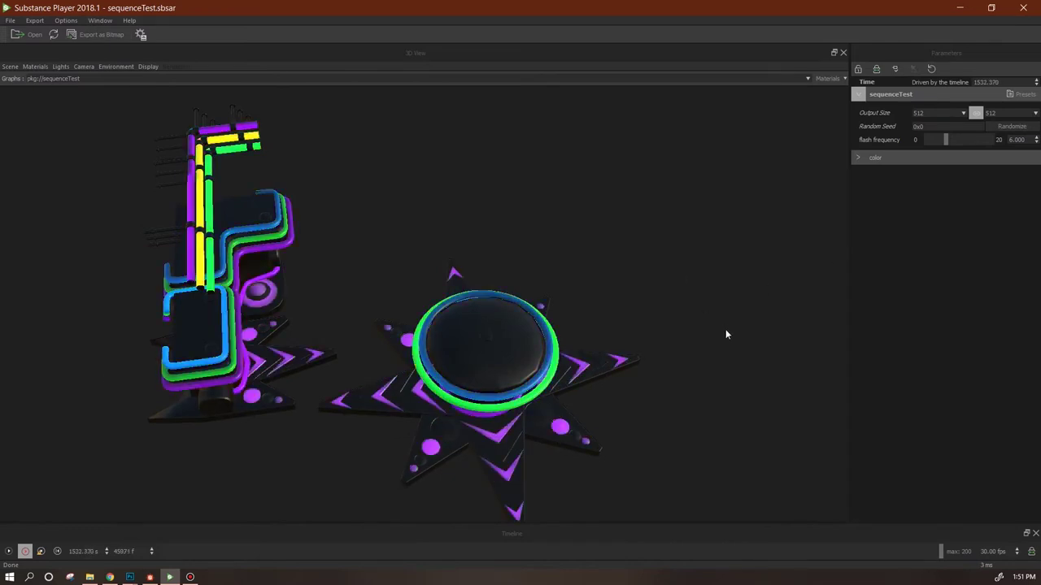
left_click_drag(726, 335, 717, 356)
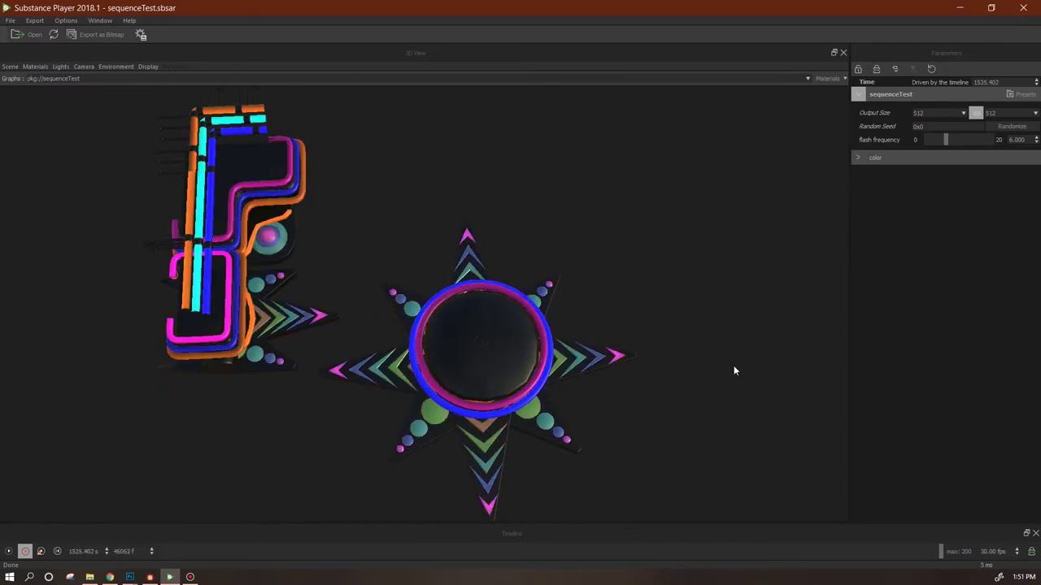
left_click_drag(735, 402, 553, 379)
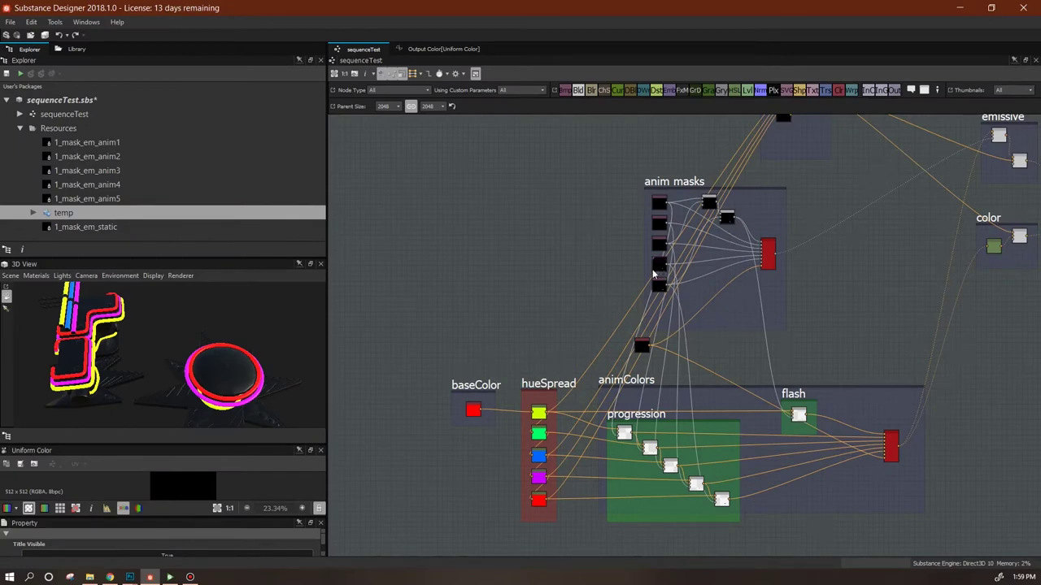
Review the whole sequenceTest node graph and the 1_mask_em_anim4 resource, ending at the anim masks frame
scroll(653, 275, "down", 4)
scroll(624, 306, "up", 3)
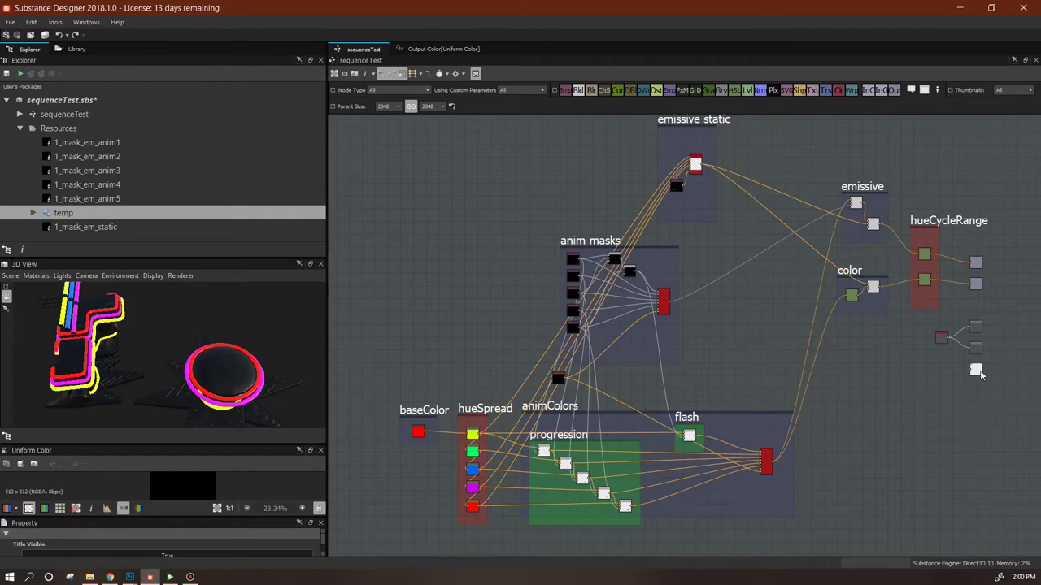
left_click(177, 190)
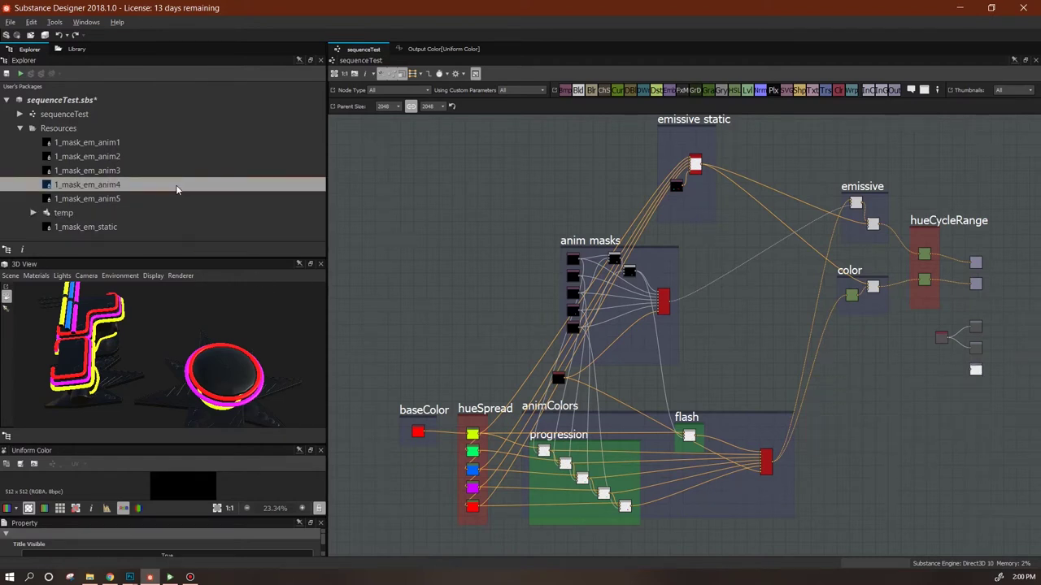
middle_click_drag(502, 281, 533, 275)
scroll(690, 284, "up", 5)
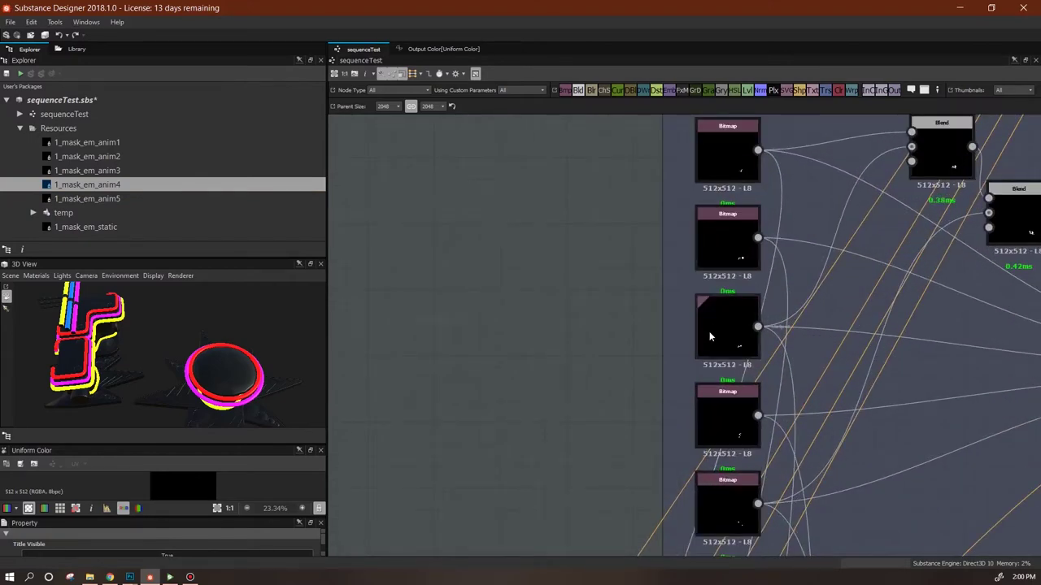
Inspect each of the five mask Bitmap nodes in the anim masks frame, one after another
left_click(718, 163)
left_click(723, 260)
left_click(721, 330)
left_click(730, 425)
left_click(730, 501)
middle_click_drag(867, 423, 773, 423)
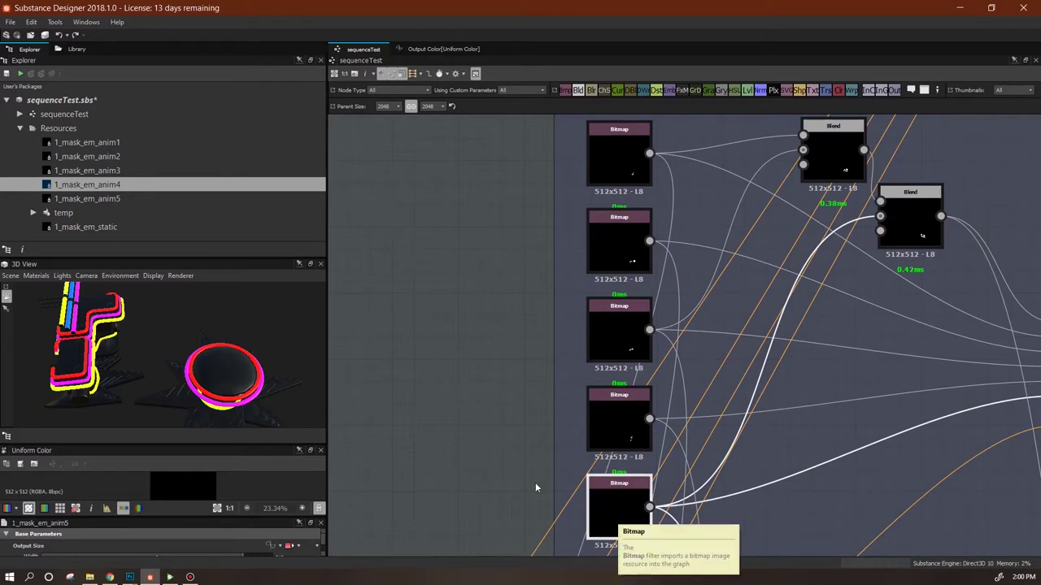
Examine the mask shapes in the Bitmap node thumbnails close up, from the first node downward
scroll(490, 429, "down", 2)
middle_click_drag(488, 425, 574, 395)
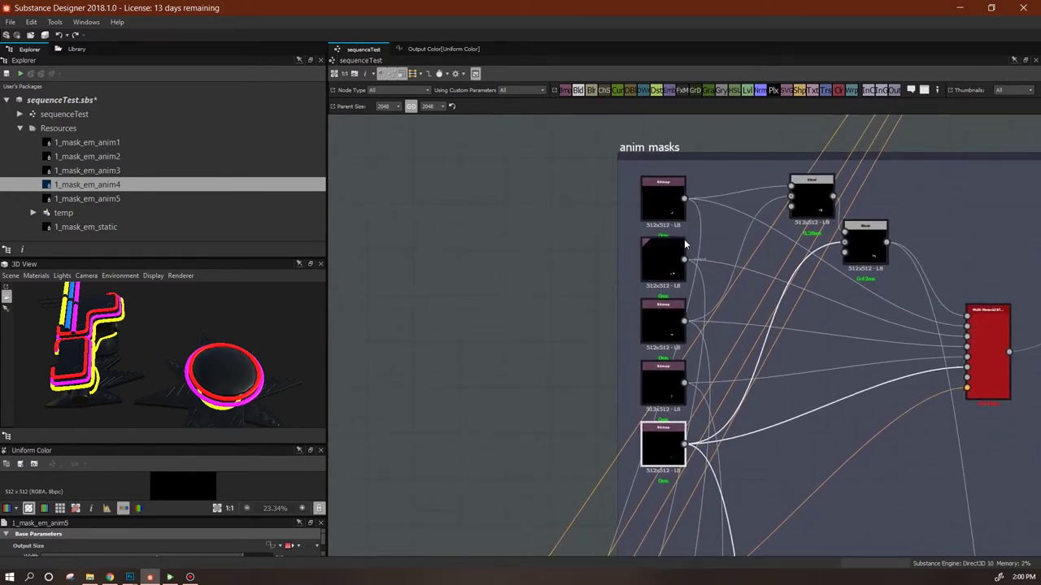
right_click_drag(665, 231, 587, 60, "alt")
middle_click_drag(754, 255, 731, 385)
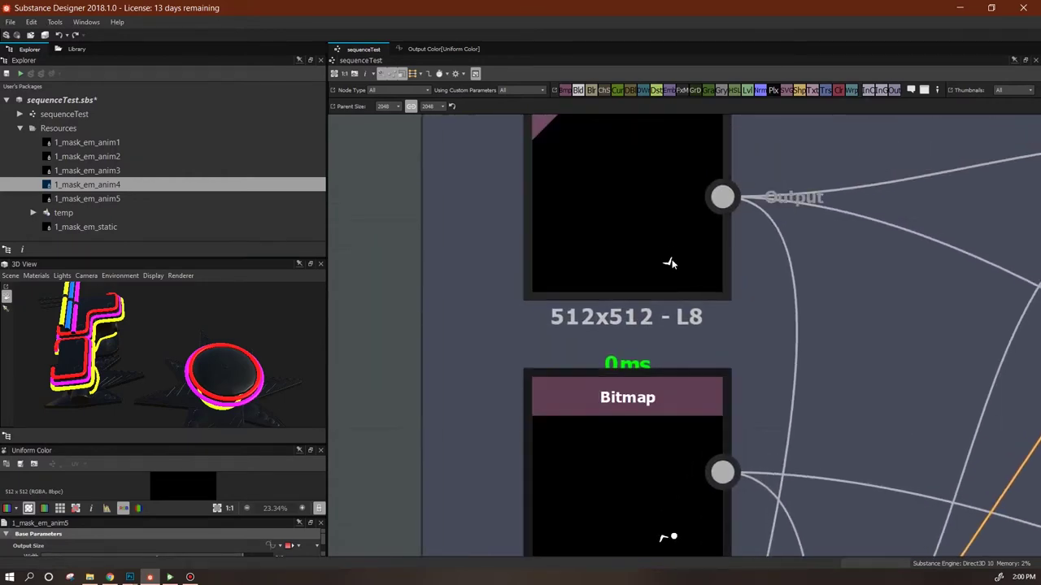
middle_click_drag(713, 547, 713, 374)
middle_click_drag(731, 504, 730, 289)
middle_click_drag(753, 474, 762, 436)
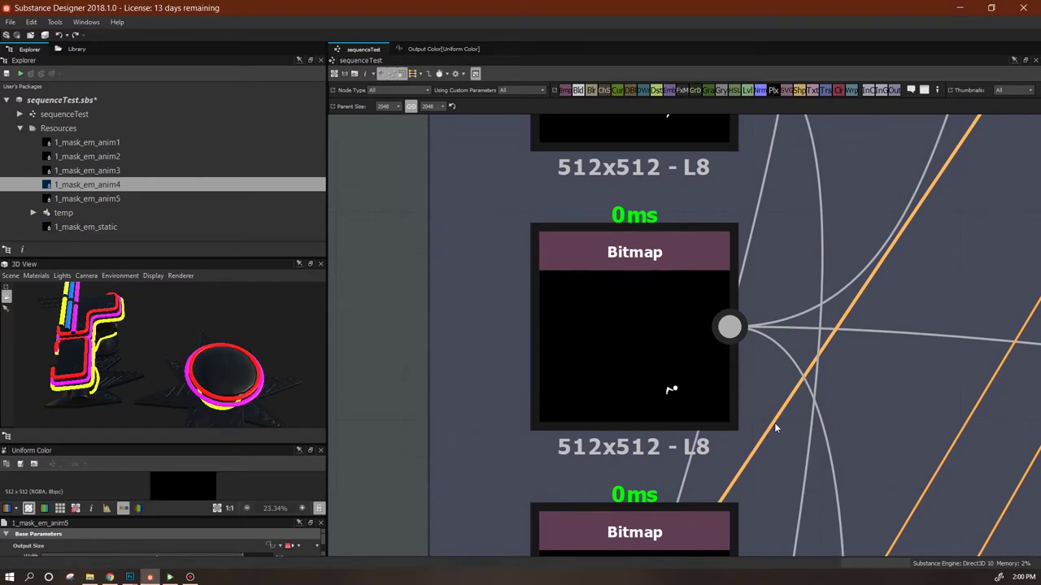
scroll(774, 430, "down", 5)
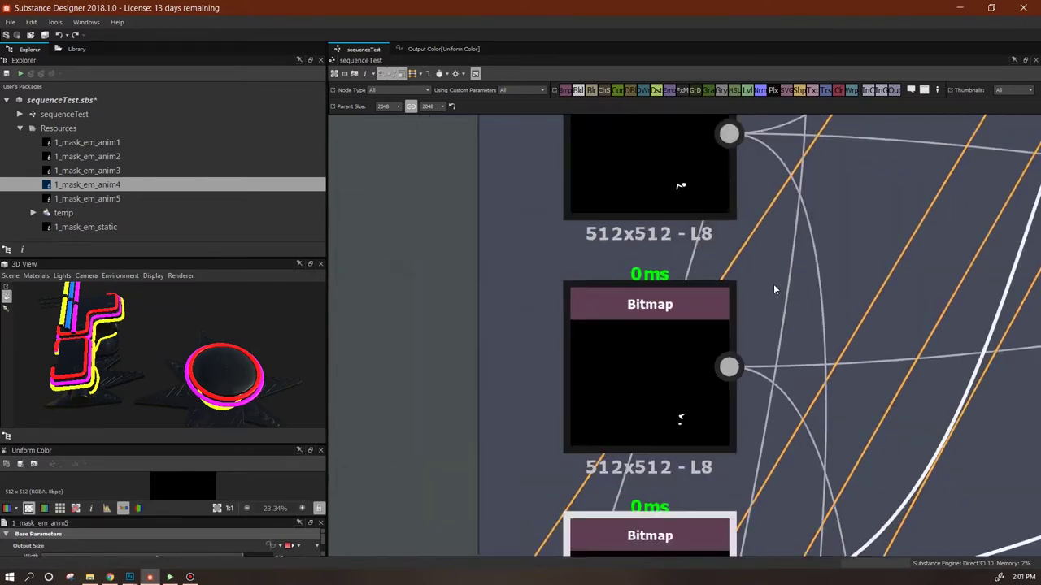
middle_click_drag(840, 320, 665, 363)
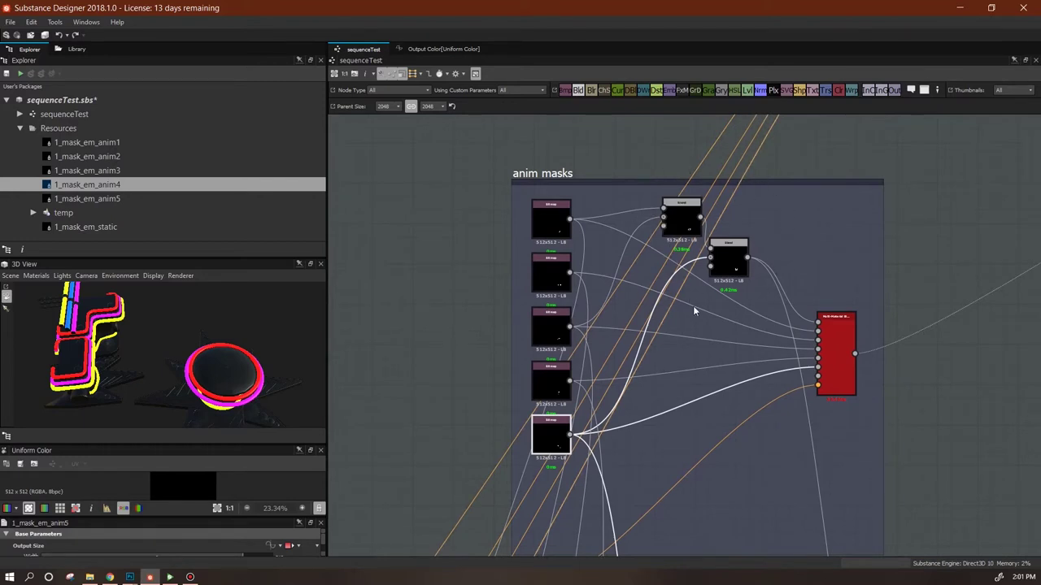
Check the light sequence on the model in Substance Player against the anim masks frame in Substance Designer
left_click(169, 576)
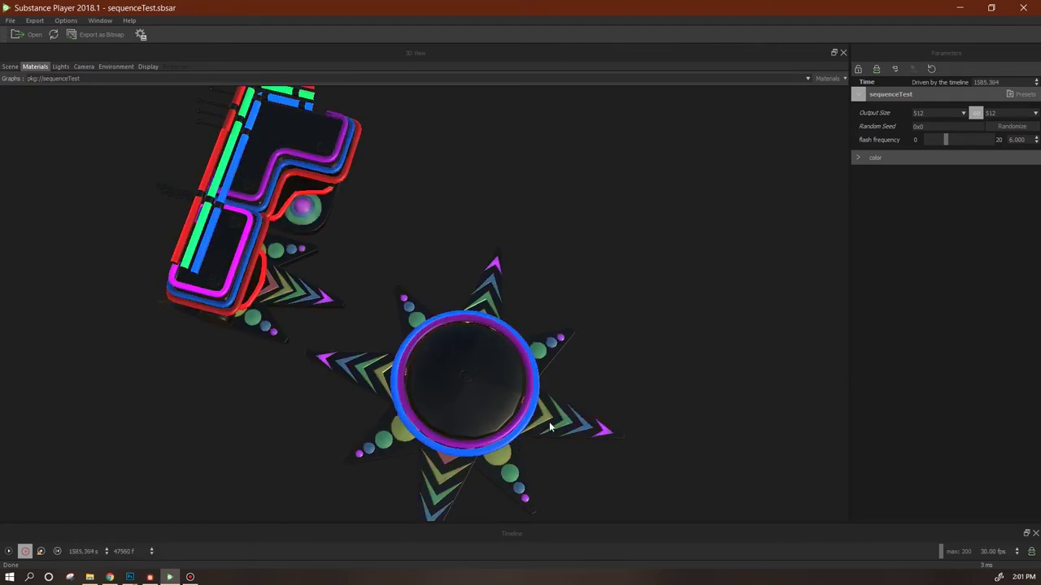
left_click(149, 577)
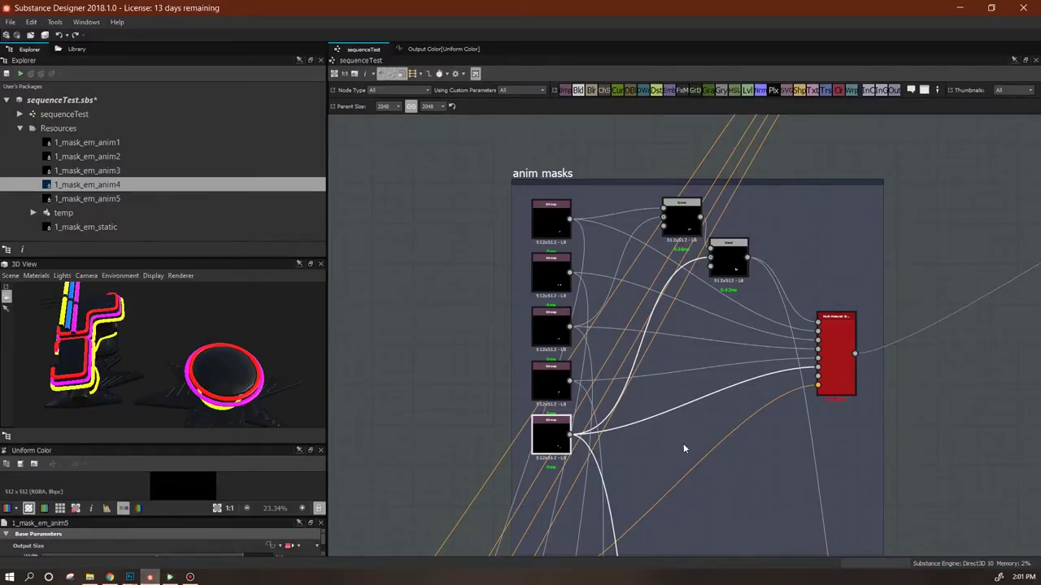
middle_click_drag(890, 476, 980, 456)
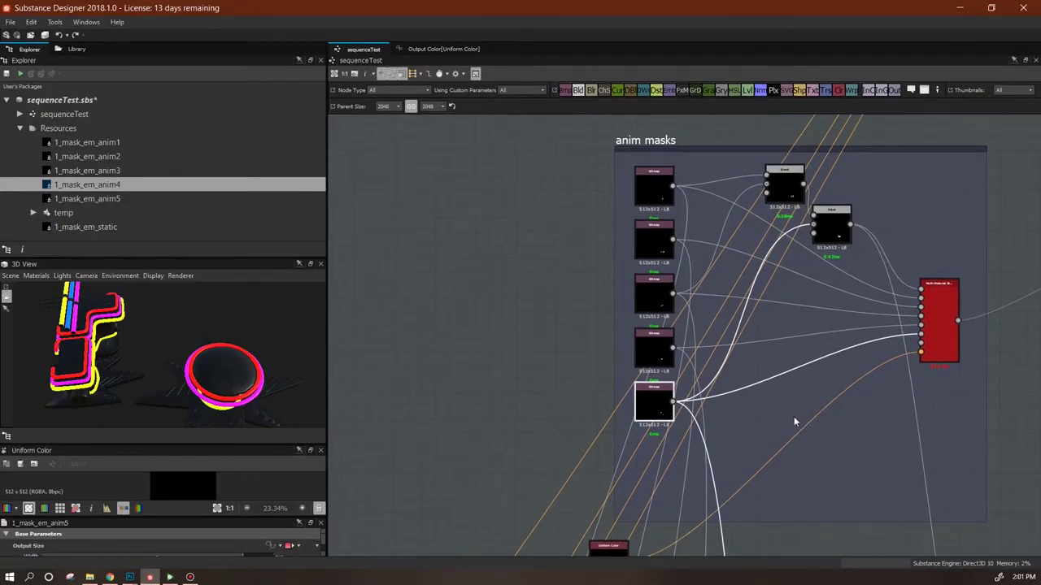
middle_click_drag(554, 387, 705, 436)
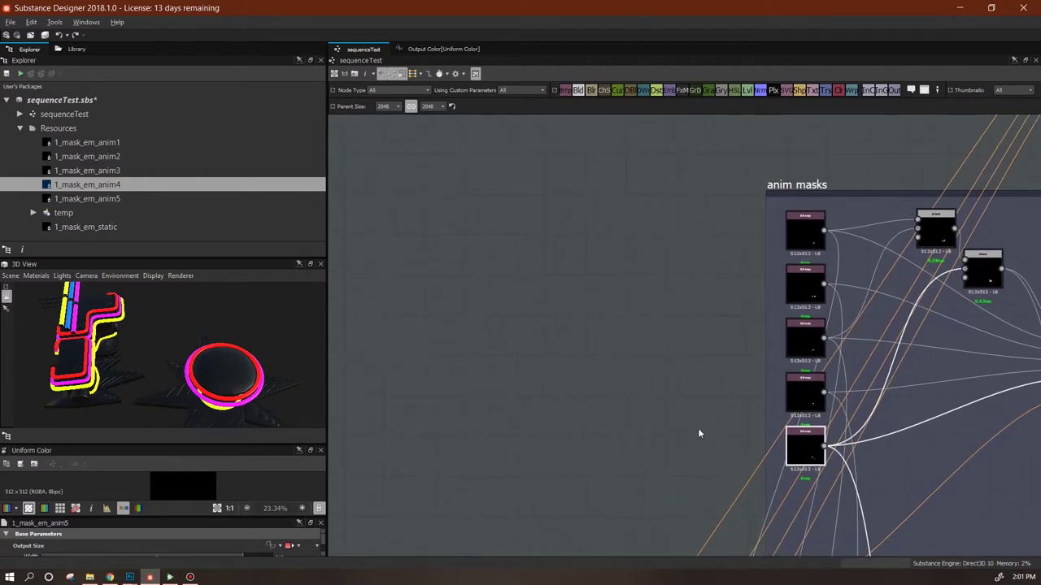
middle_click_drag(851, 354, 730, 358)
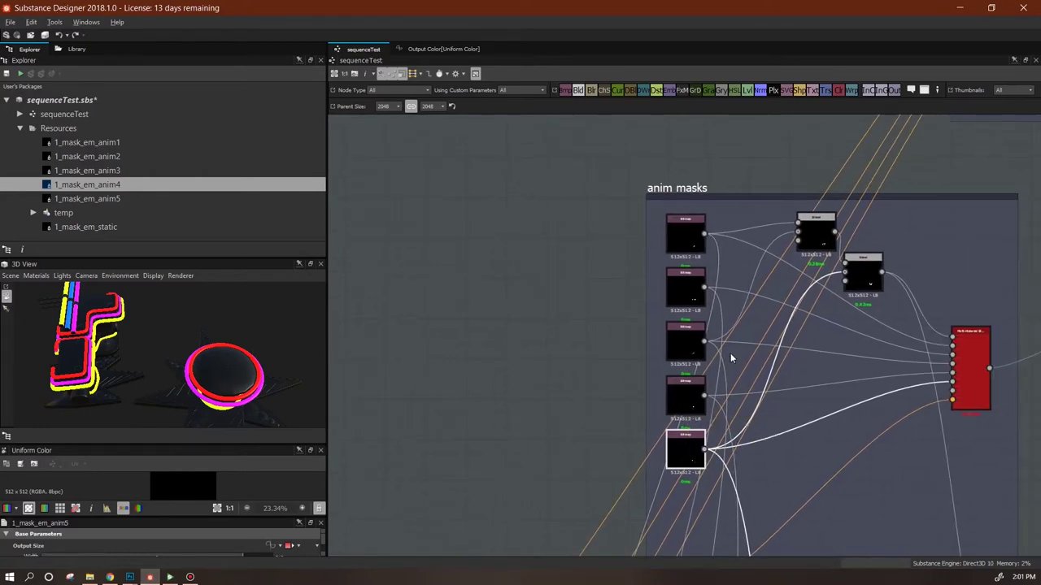
Examine how the mask Bitmap nodes connect to the Blend nodes and the Multi-Material Blend node
scroll(752, 331, "up", 3)
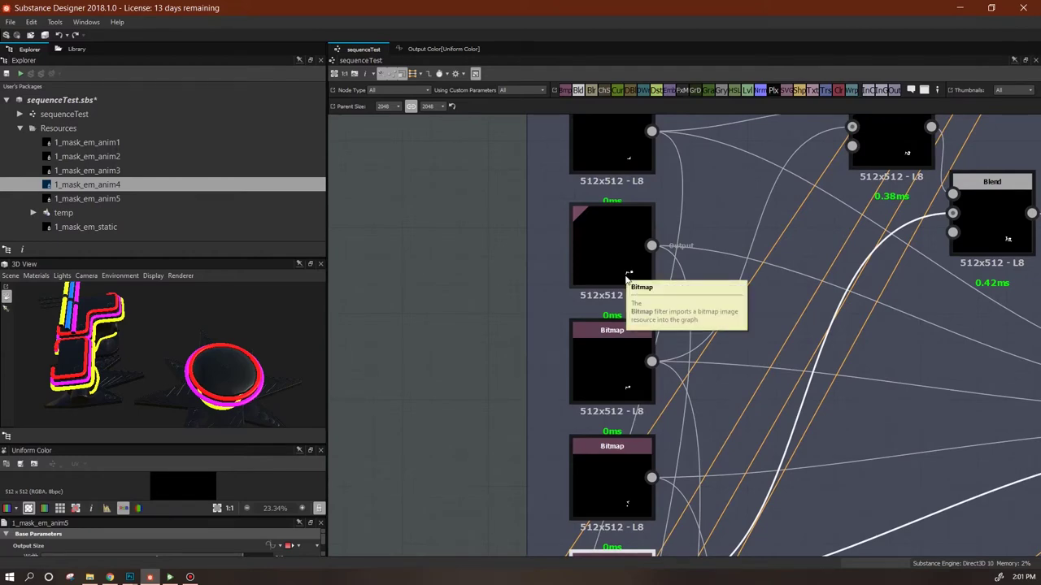
scroll(763, 350, "down", 3)
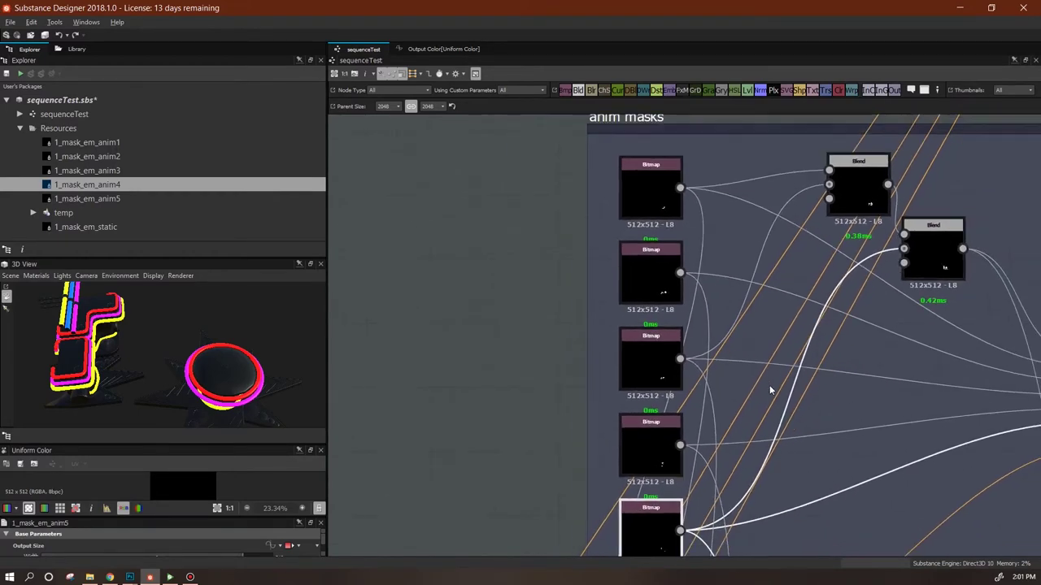
scroll(771, 390, "down", 2)
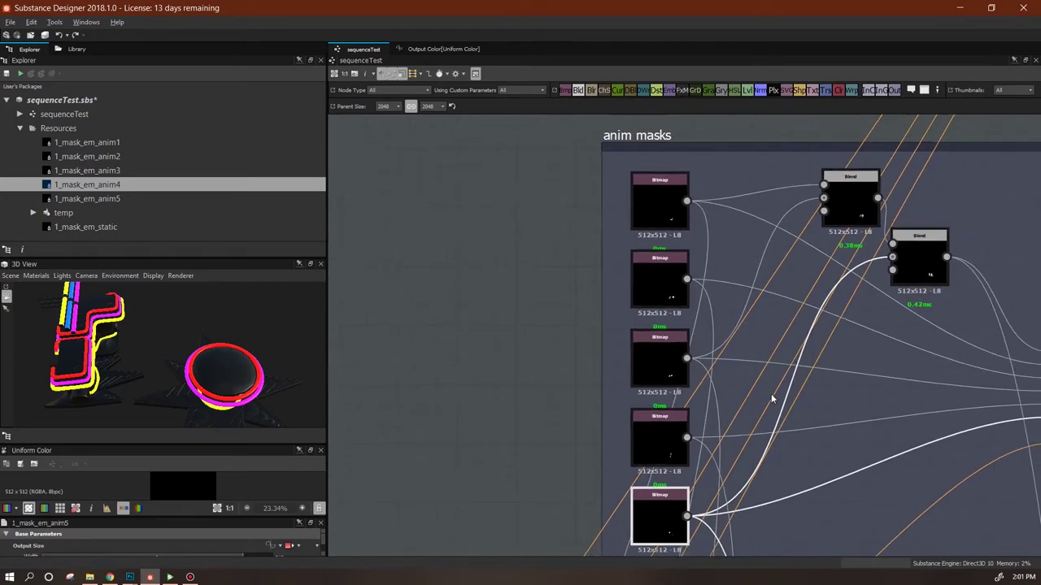
middle_click_drag(772, 395, 706, 358)
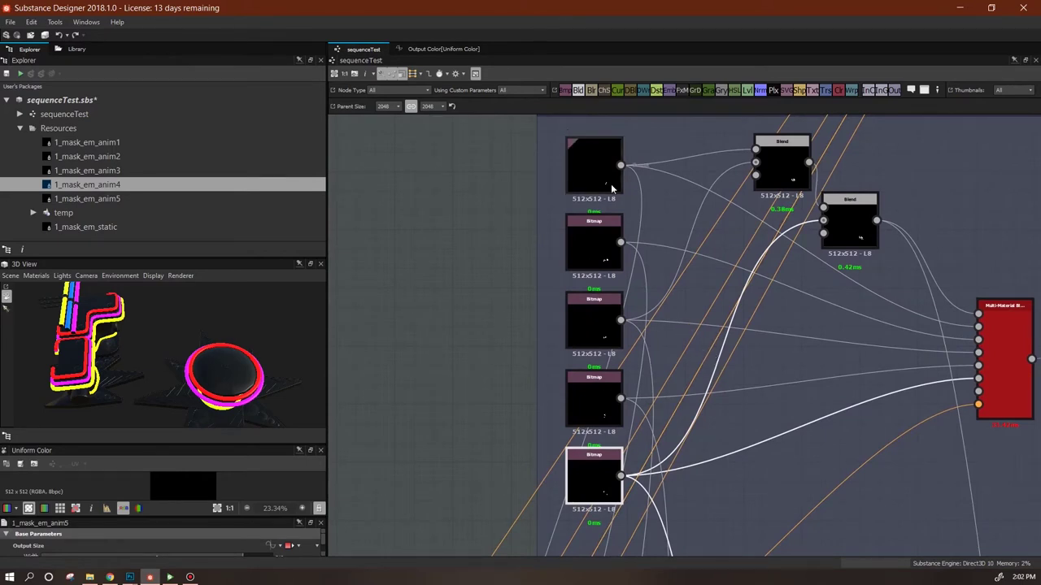
middle_click_drag(991, 404, 1037, 416)
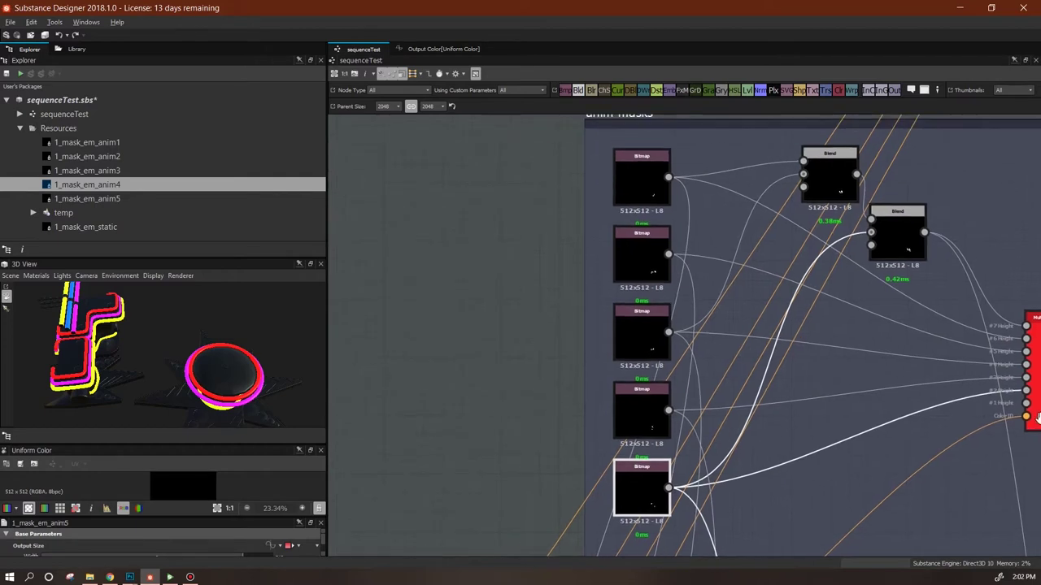
middle_click_drag(651, 319, 716, 308)
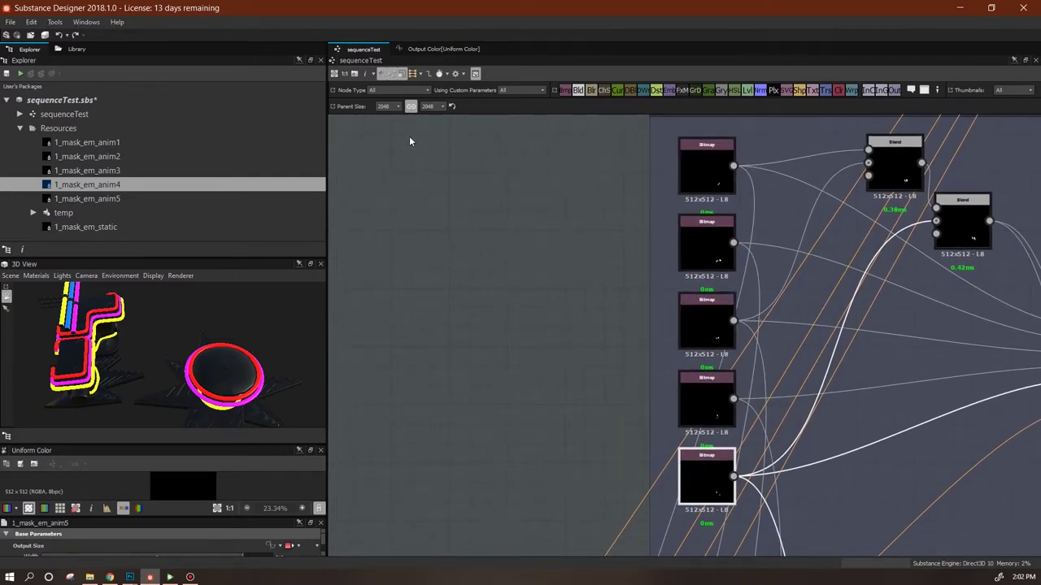
Examine the first mask Bitmap node of the anim masks frame in the 2D view
left_click_drag(702, 166, 700, 160)
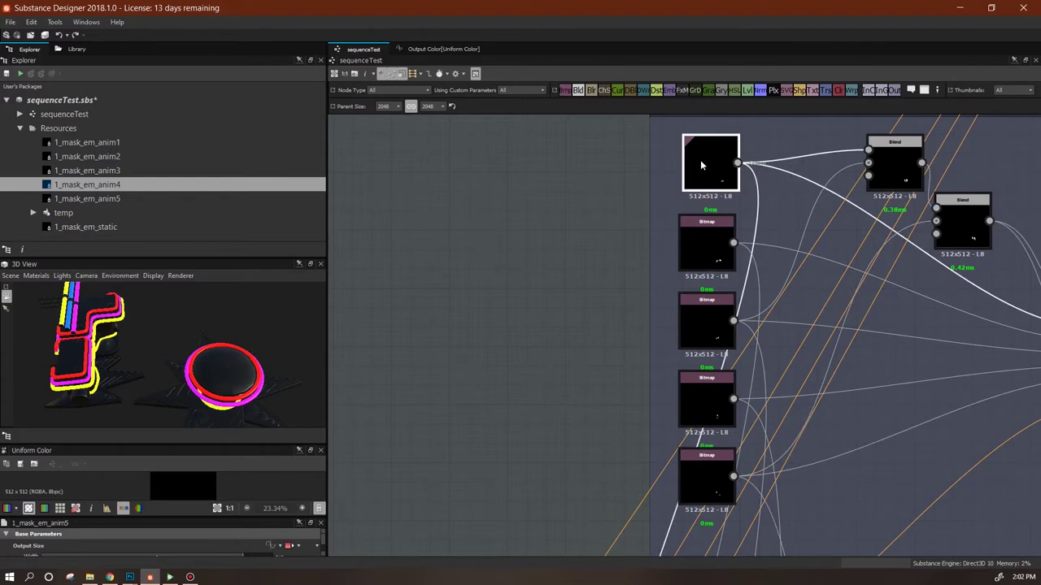
left_click_drag(263, 518, 251, 420)
left_click_drag(241, 323, 244, 443)
middle_click_drag(572, 270, 661, 374)
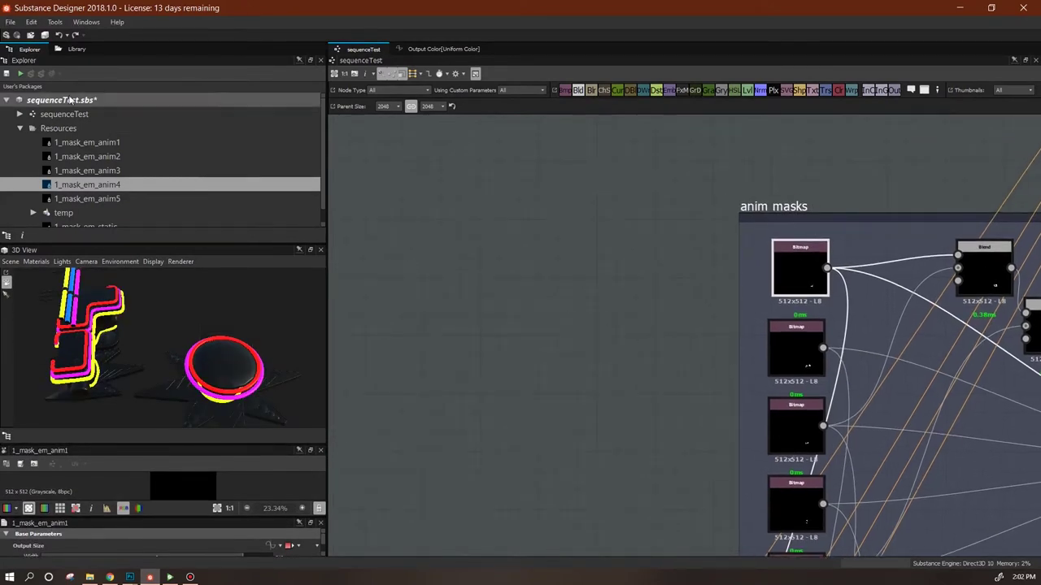
Look up the option for linking a 3D mesh to the sequenceTest.sbs package
left_click(65, 100)
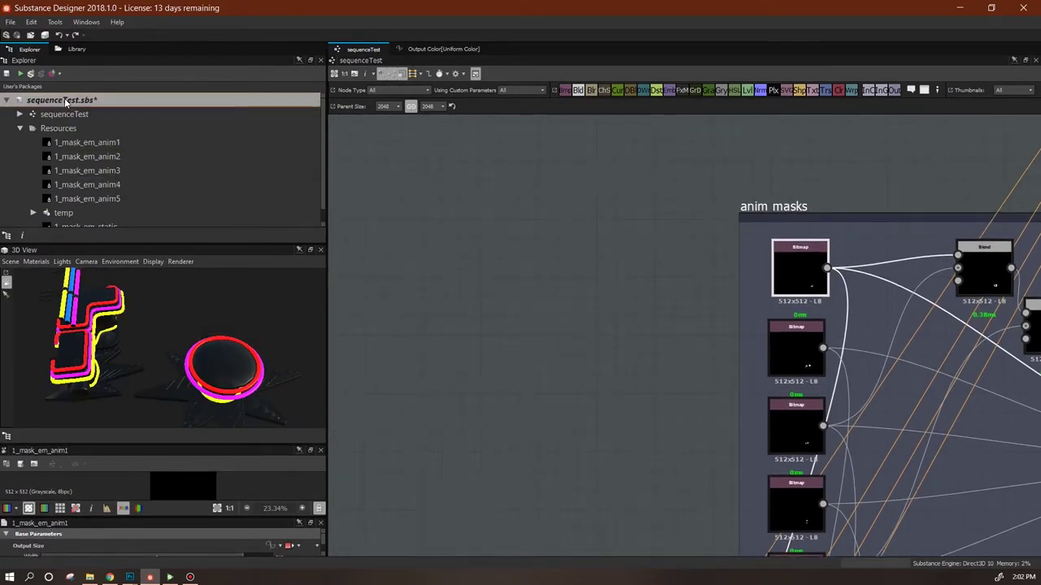
right_click(65, 99)
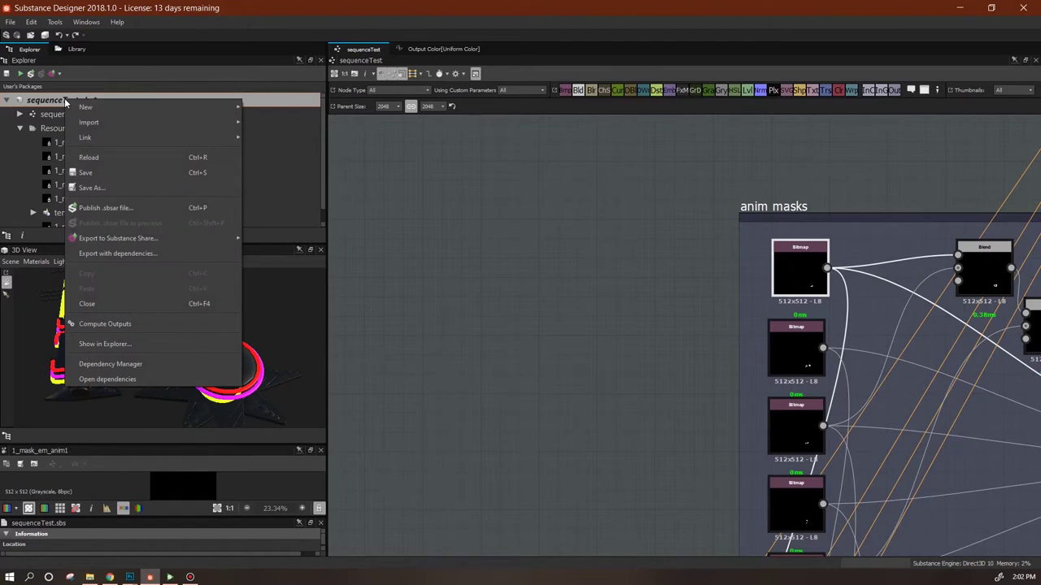
mouse_move(148, 142)
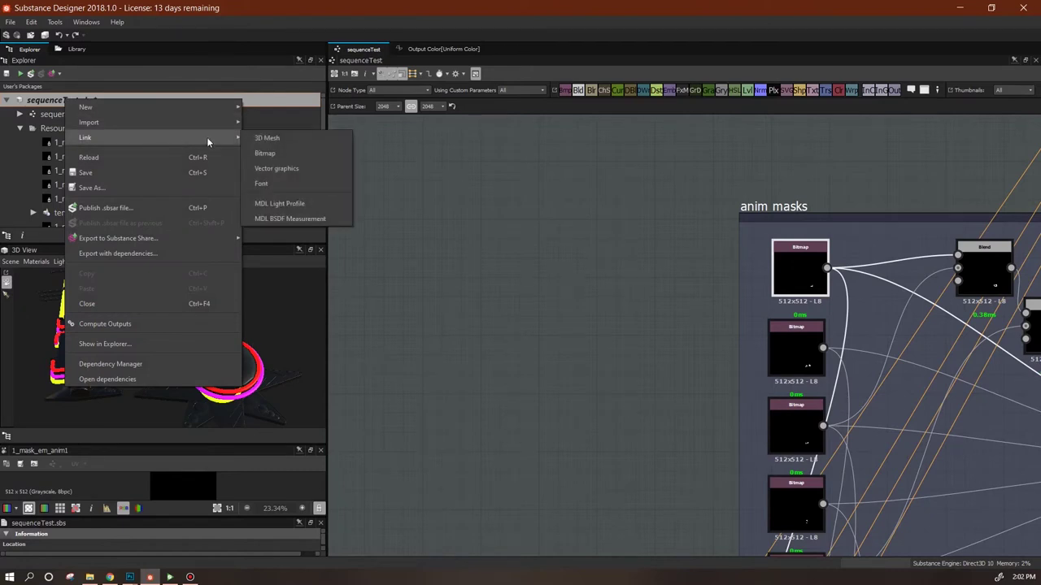
left_click(482, 150)
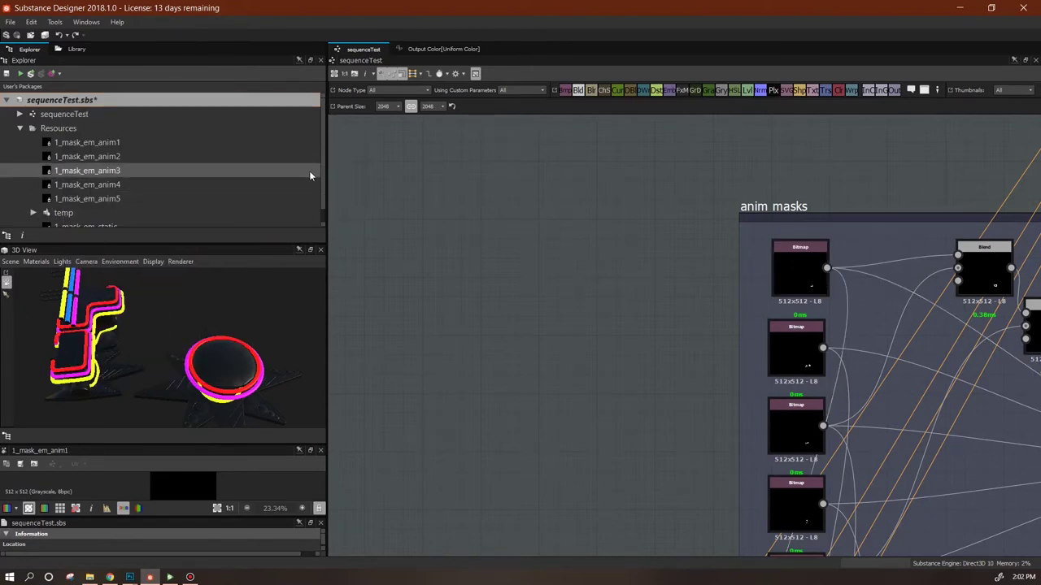
Check which commands are available for the temp mesh in the package's Resources folder
left_click_drag(322, 180, 322, 197)
left_click(60, 202)
right_click(64, 202)
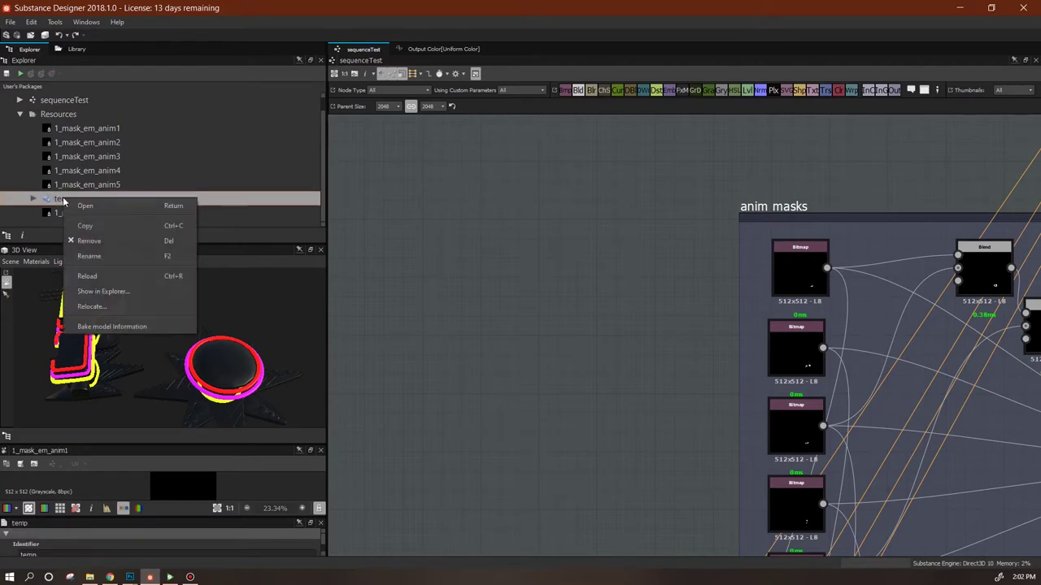
left_click(57, 302)
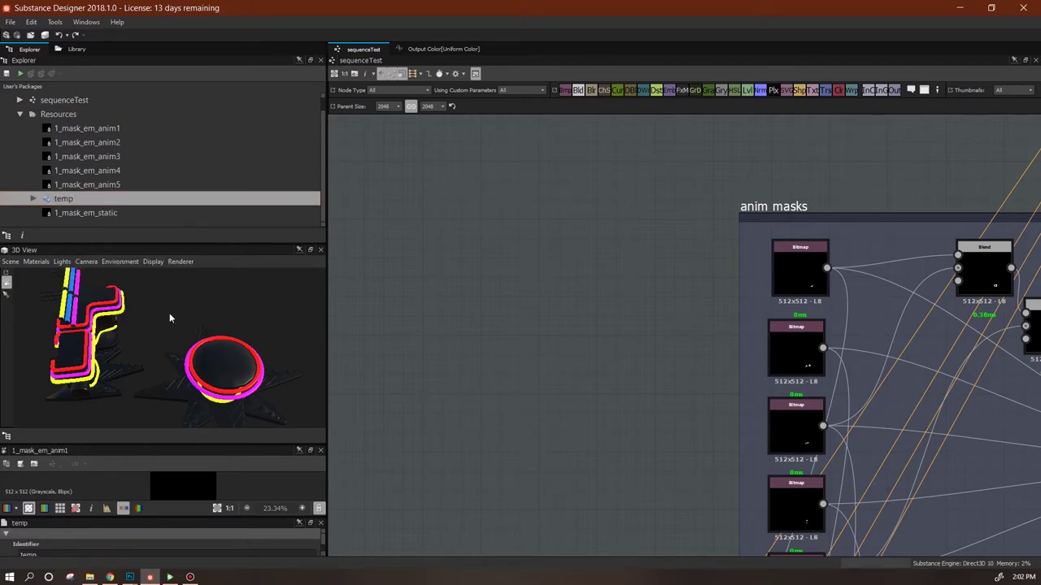
Review the resource link options of the sequenceTest.sbs package once more
left_click(68, 99)
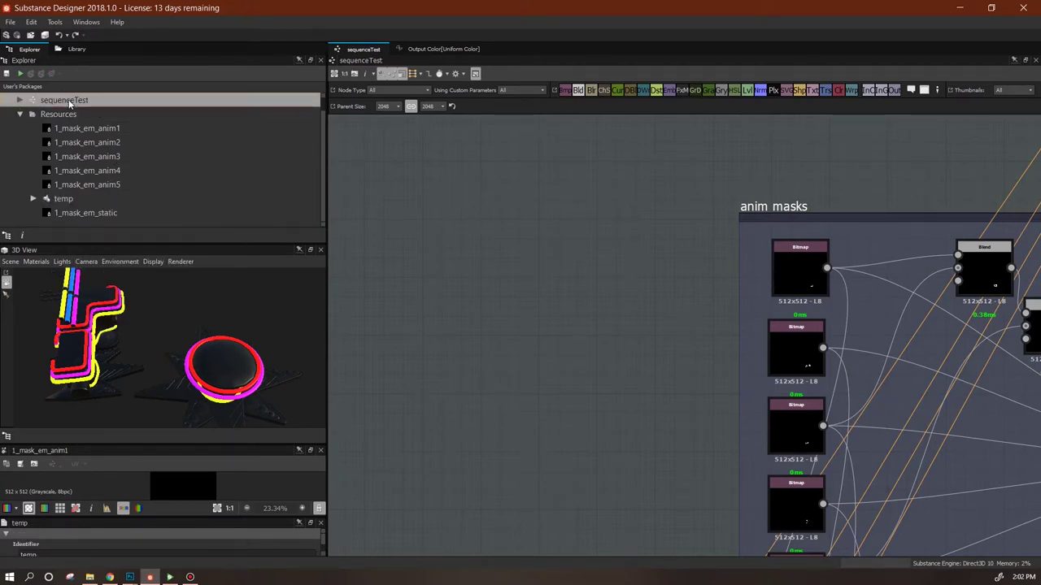
right_click(79, 102)
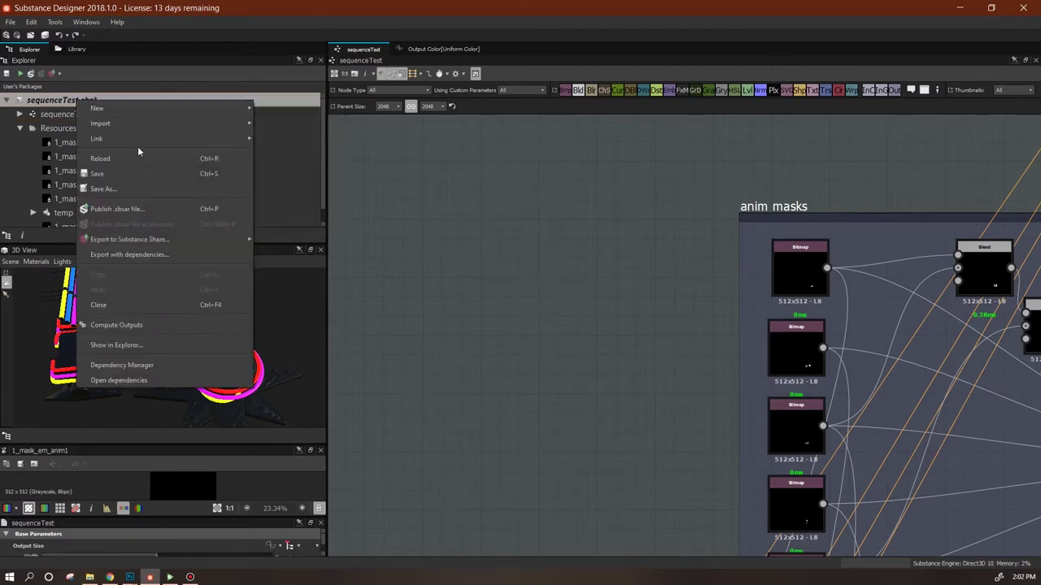
mouse_move(137, 140)
left_click(403, 156)
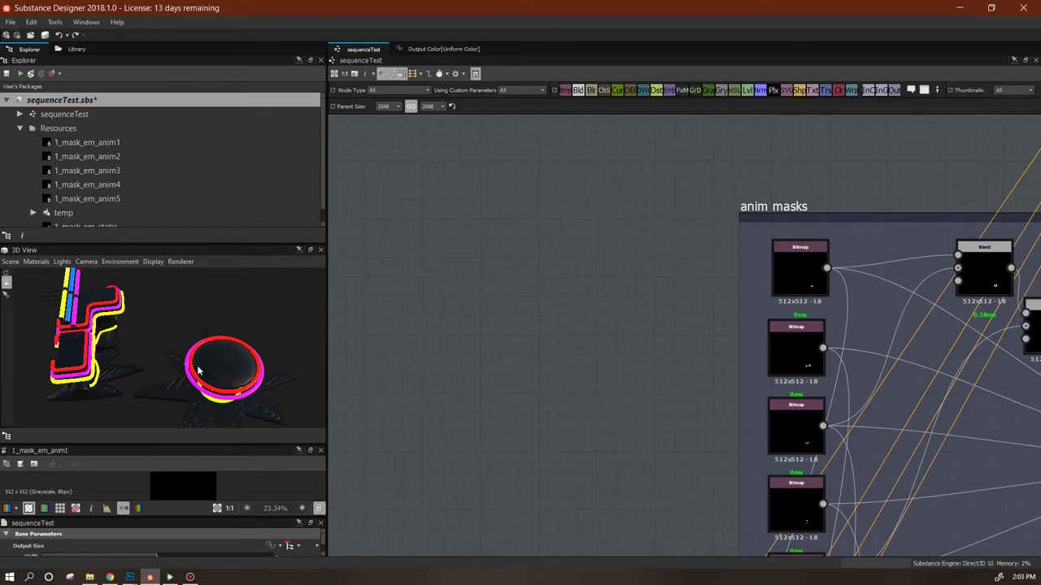
Show the outputs of the sequenceTest graph on the furniture mesh in the 3D view
left_click(67, 214)
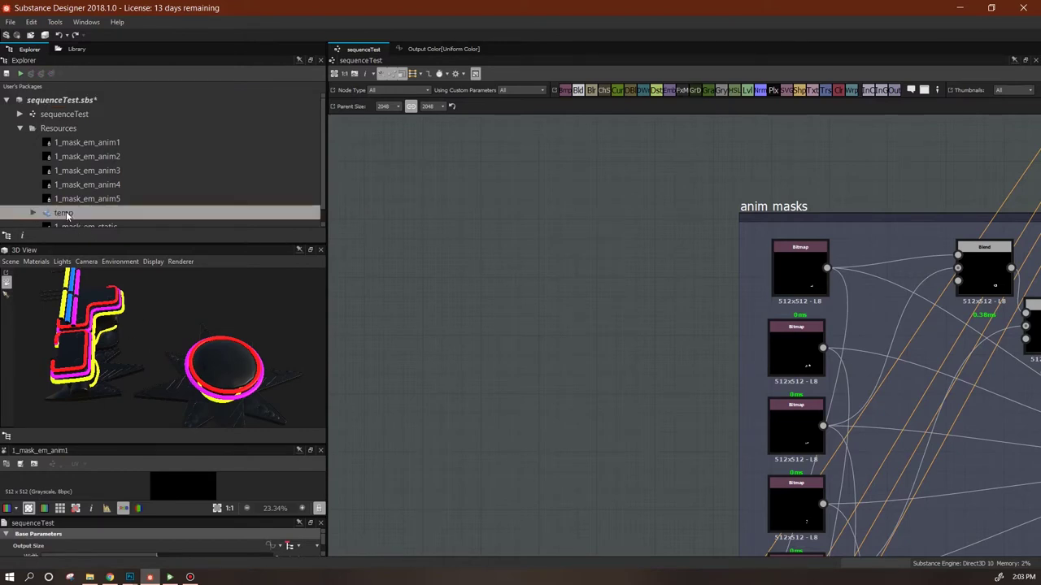
left_click_drag(199, 362, 101, 300)
middle_click_drag(694, 373, 391, 353)
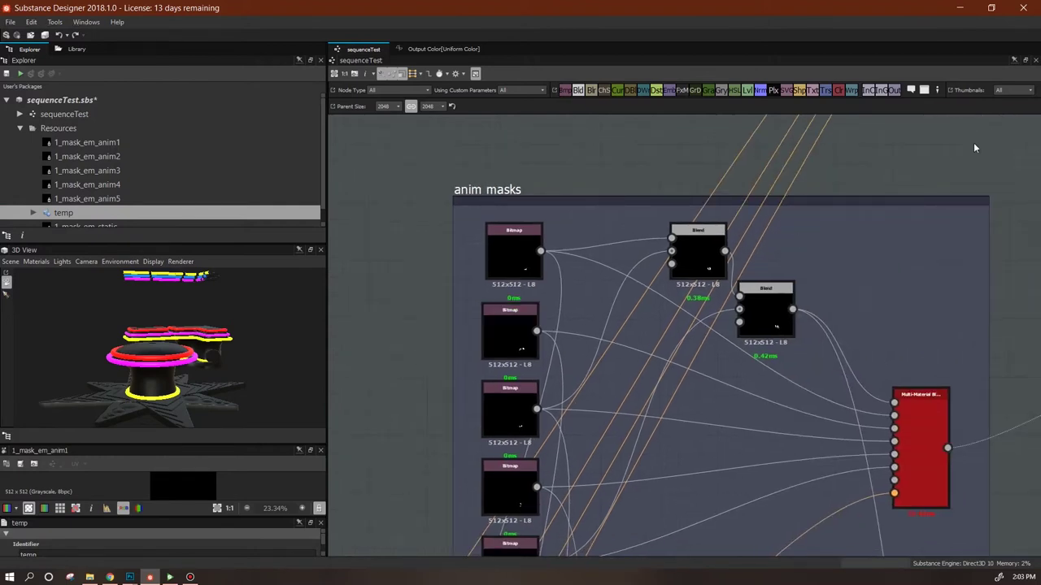
middle_click_drag(1001, 181, 399, 237)
scroll(853, 330, "down", 4)
right_click(827, 314)
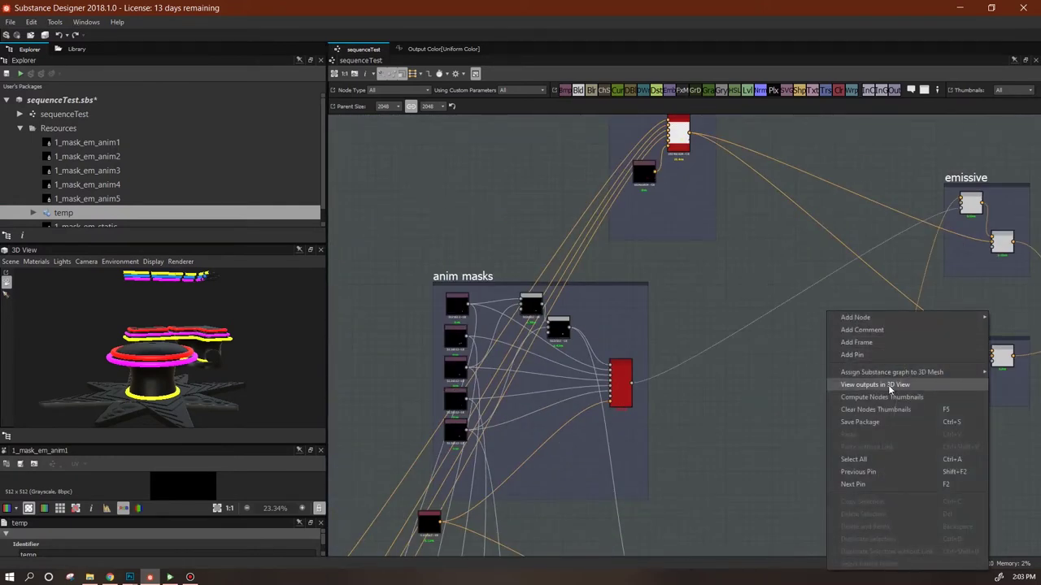
left_click(887, 384)
scroll(797, 409, "down", 2)
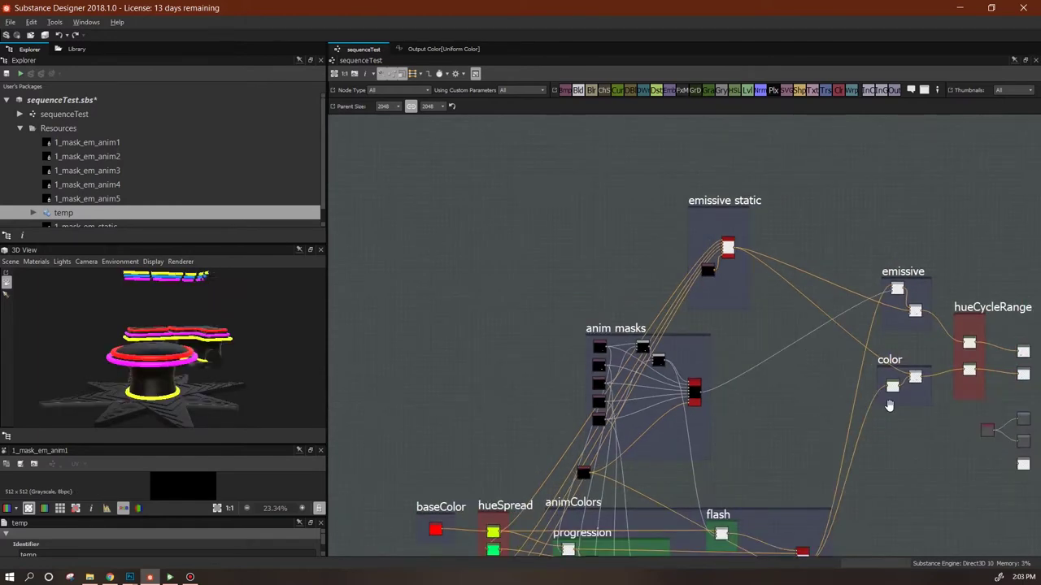
middle_click_drag(886, 407, 664, 335)
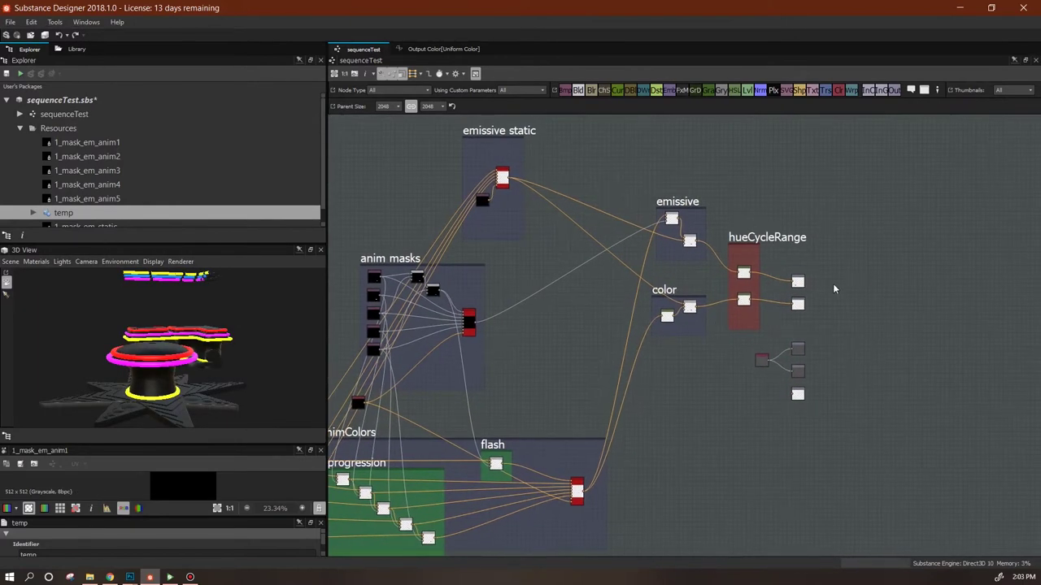
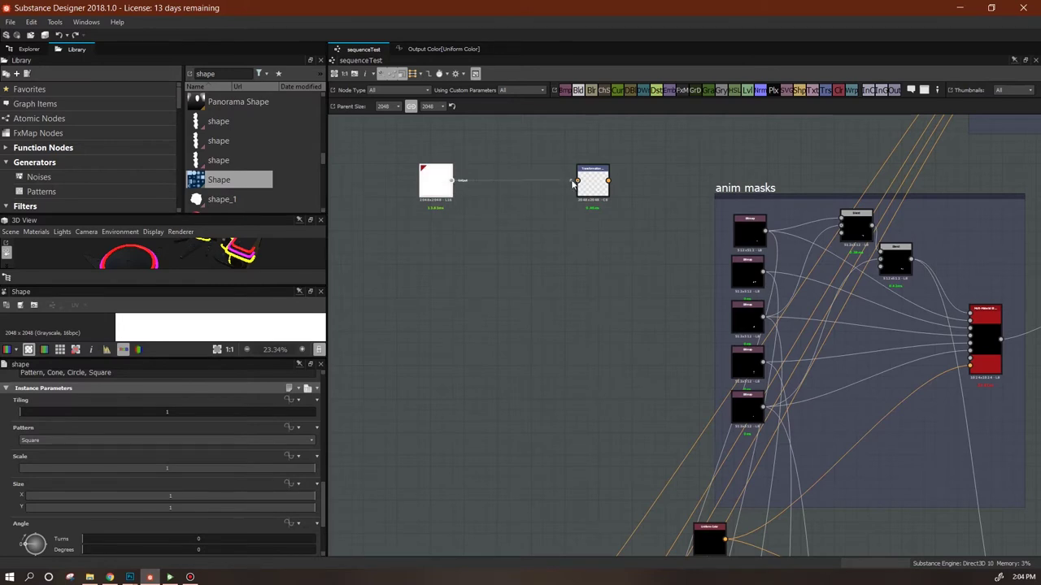
Add a Blend node after the Transformation 2D node and feed the transformed shape into its foreground input
left_click_drag(578, 90, 582, 169)
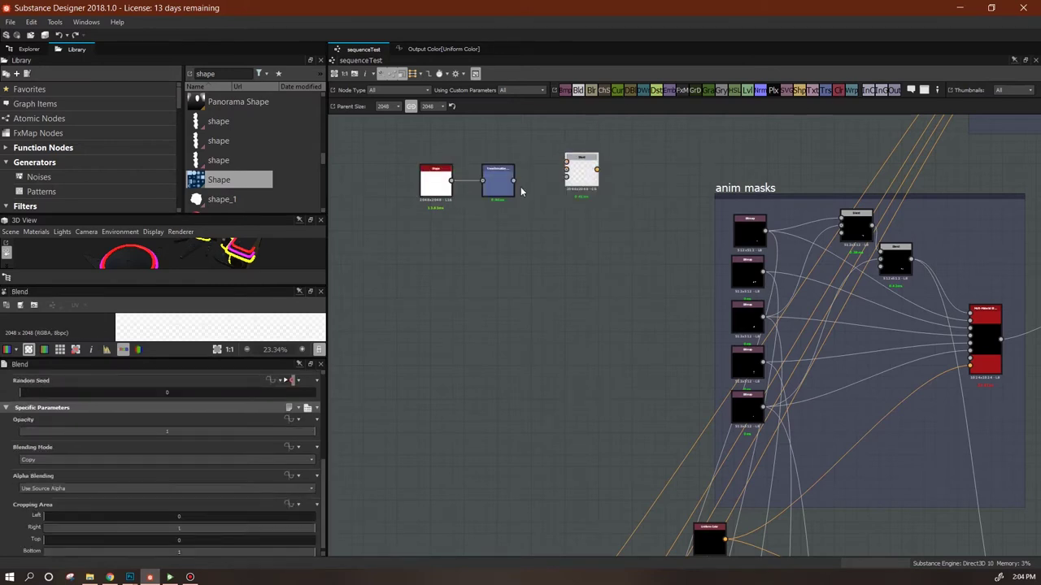
left_click_drag(323, 474, 325, 539)
left_click_drag(592, 170, 592, 181)
left_click_drag(513, 181, 488, 185)
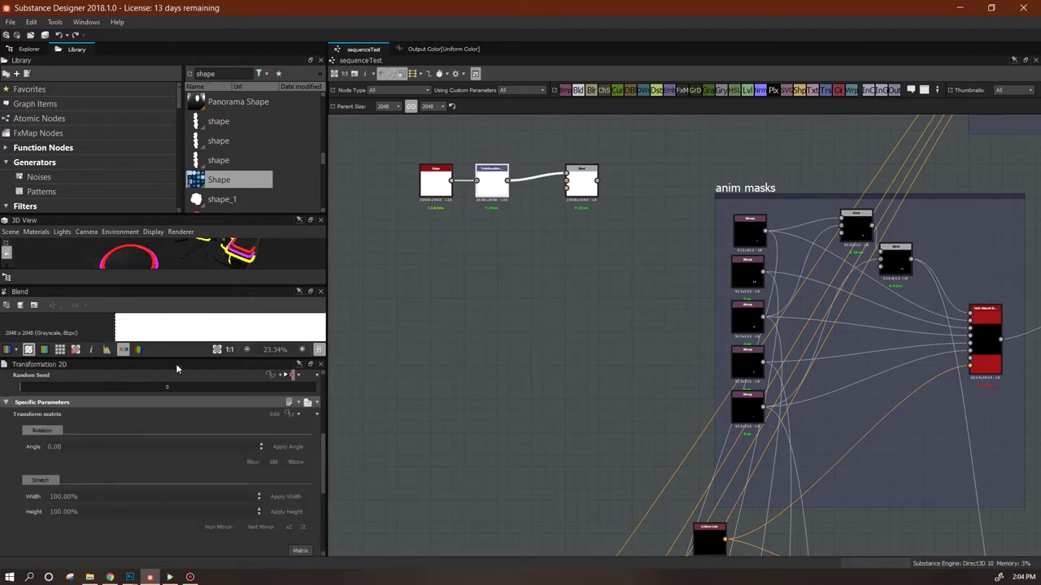
Scale the white square in the Transformation 2D node down to about a third, around its centre, and preview the node
left_click_drag(179, 359, 175, 518)
scroll(171, 439, "down", 5)
left_click_drag(125, 443, 151, 418)
double_click(496, 180)
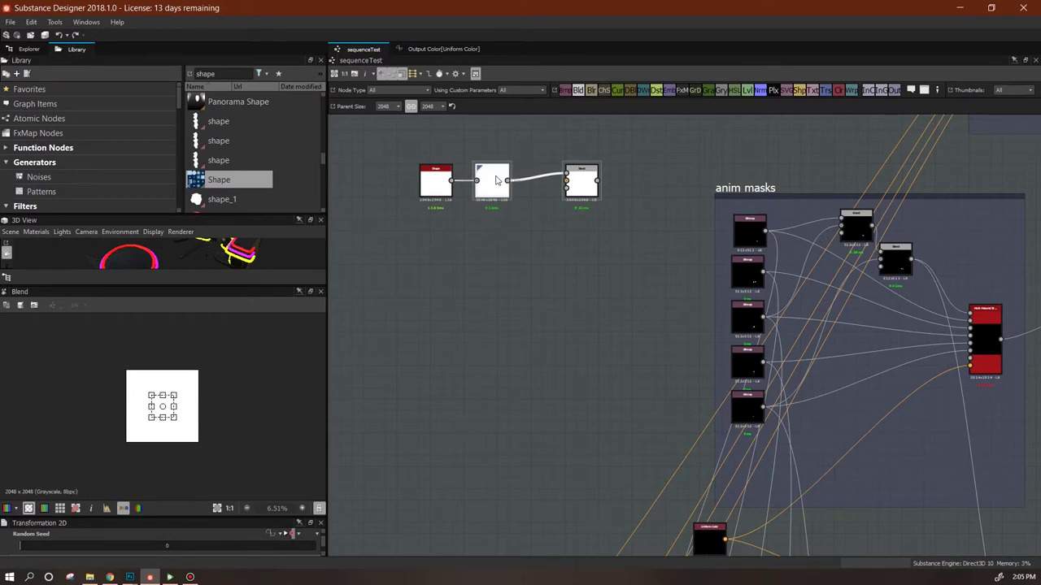
Set the Transformation 2D node's Tiling Mode to Absolute with No Tiling and check the Blend node's output
left_click_drag(237, 517, 269, 332)
left_click_drag(323, 476, 325, 372)
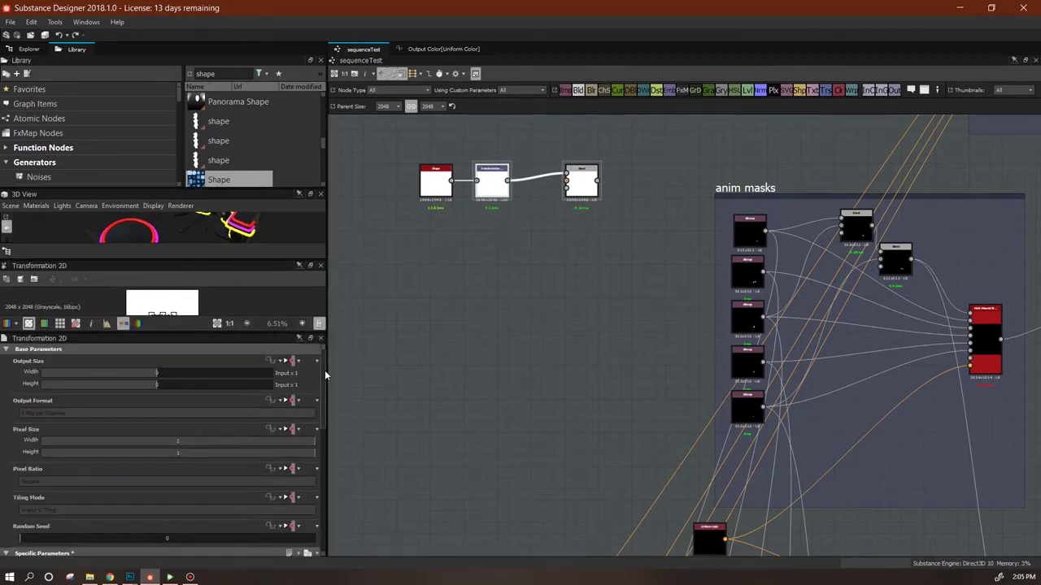
left_click(301, 496)
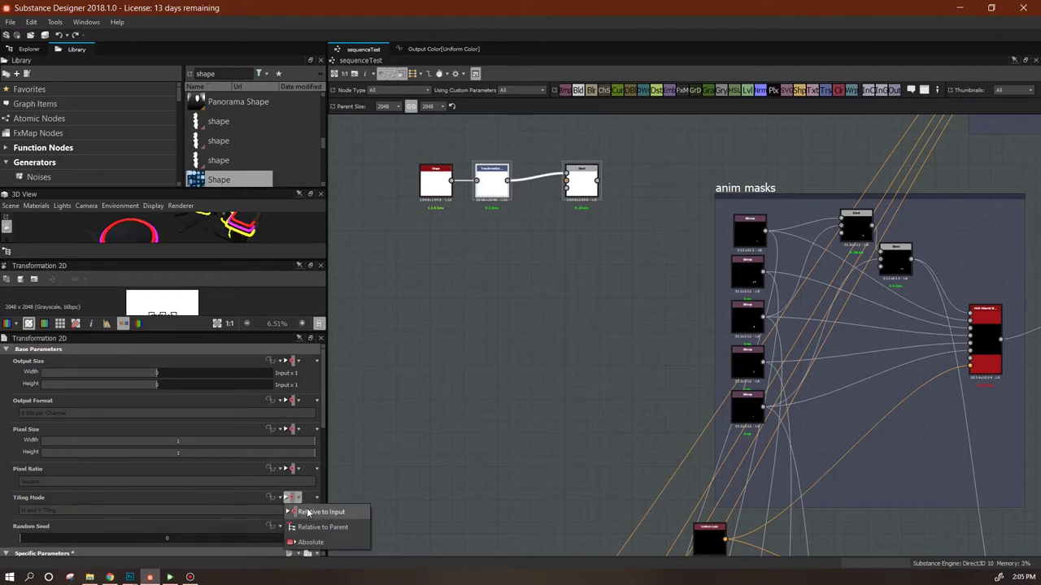
left_click(297, 529)
left_click(308, 511)
left_click(300, 521)
double_click(574, 177)
left_click(493, 189)
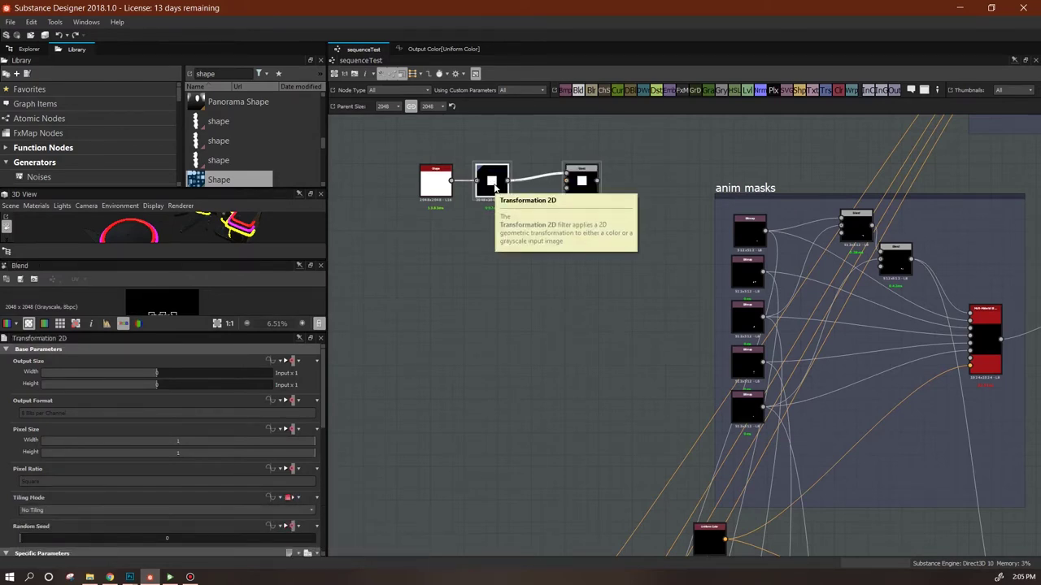
Add a second Transformation 2D node fed by the first one and duplicate it four times with its connection
left_click_drag(821, 90, 559, 249)
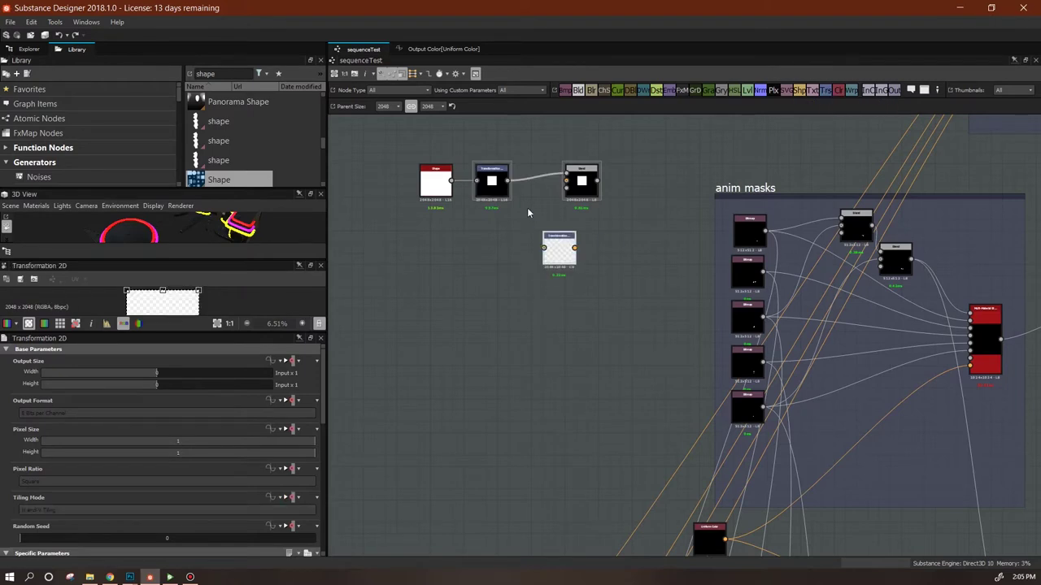
left_click_drag(438, 183, 390, 177)
left_click_drag(544, 189, 432, 184)
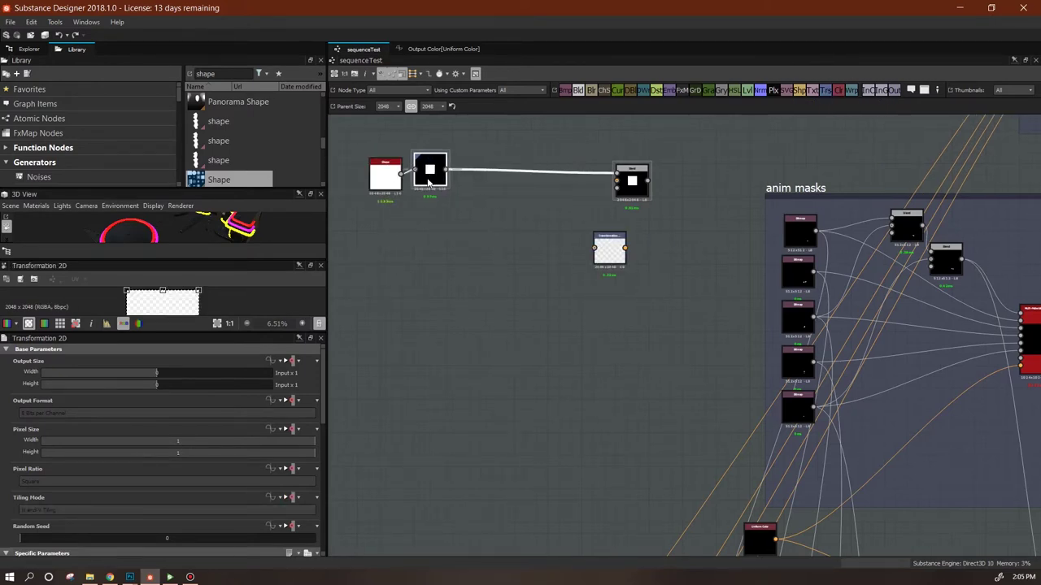
left_click_drag(613, 255, 512, 215)
key("ctrl+d")
key("ctrl+d")
key("ctrl+d")
key("ctrl+d")
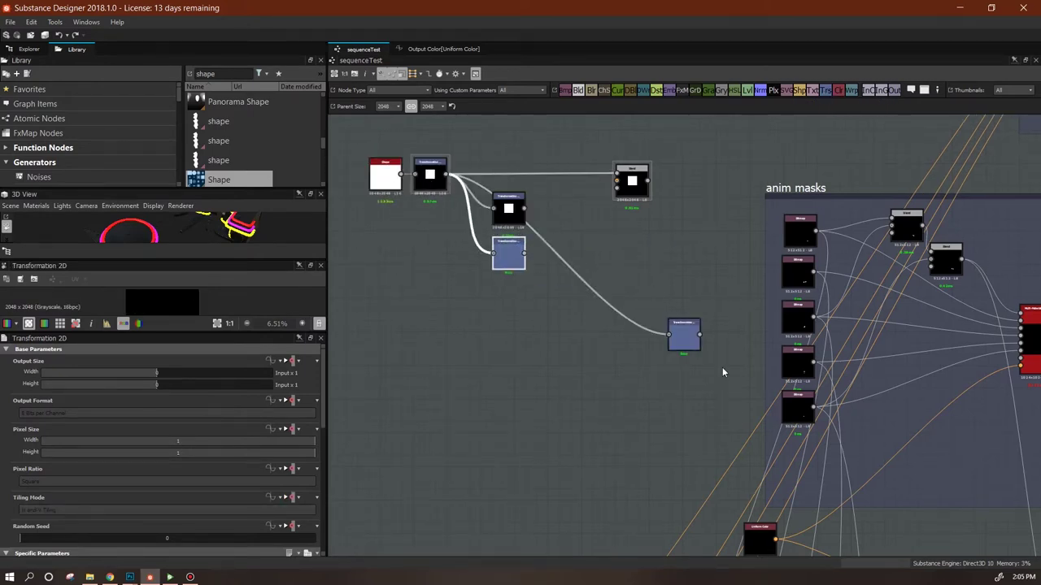
Move the white square to a different position in each of the five new Transformation 2D nodes, from upper-left to lower-right
left_click(436, 180)
left_click_drag(186, 332, 206, 387)
left_click(508, 206)
left_click(516, 248)
left_click(511, 289)
left_click(513, 337)
left_click(513, 384)
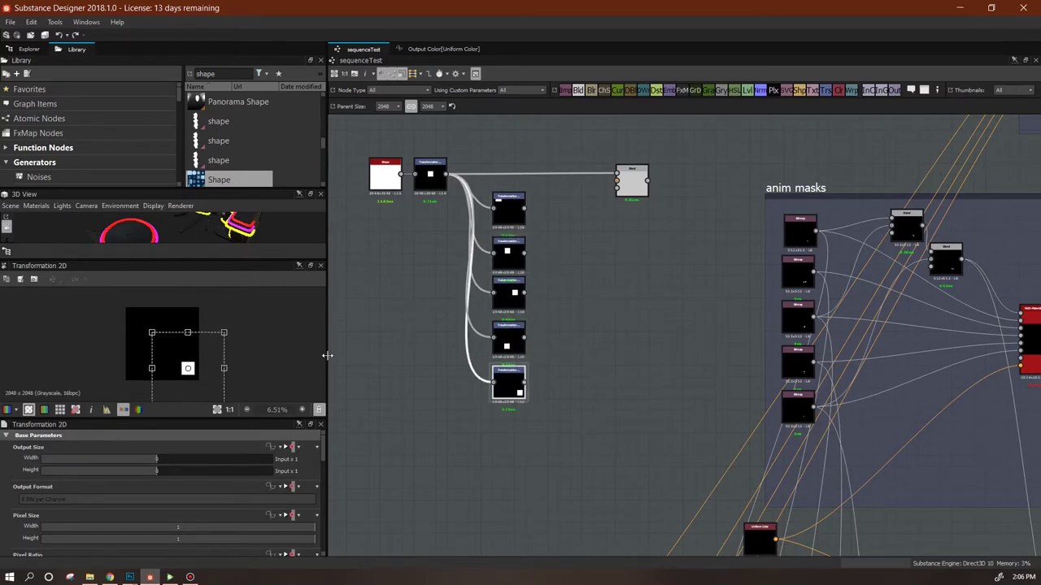
Move the five Transformation 2D nodes beside the Bitmap nodes of the anim masks frame and delete the new Blend node
left_click_drag(633, 187, 616, 155)
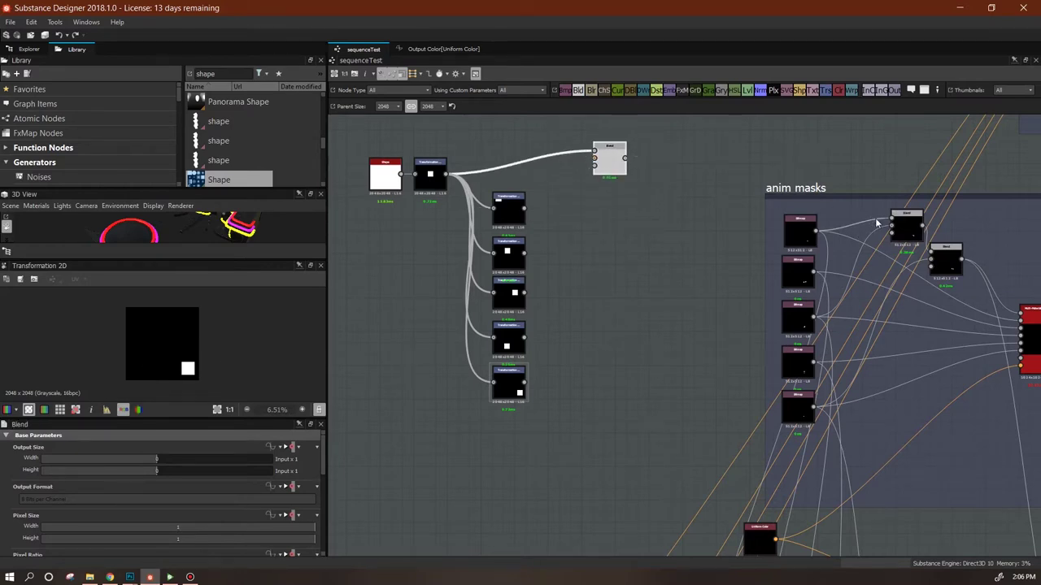
left_click_drag(550, 198, 720, 398)
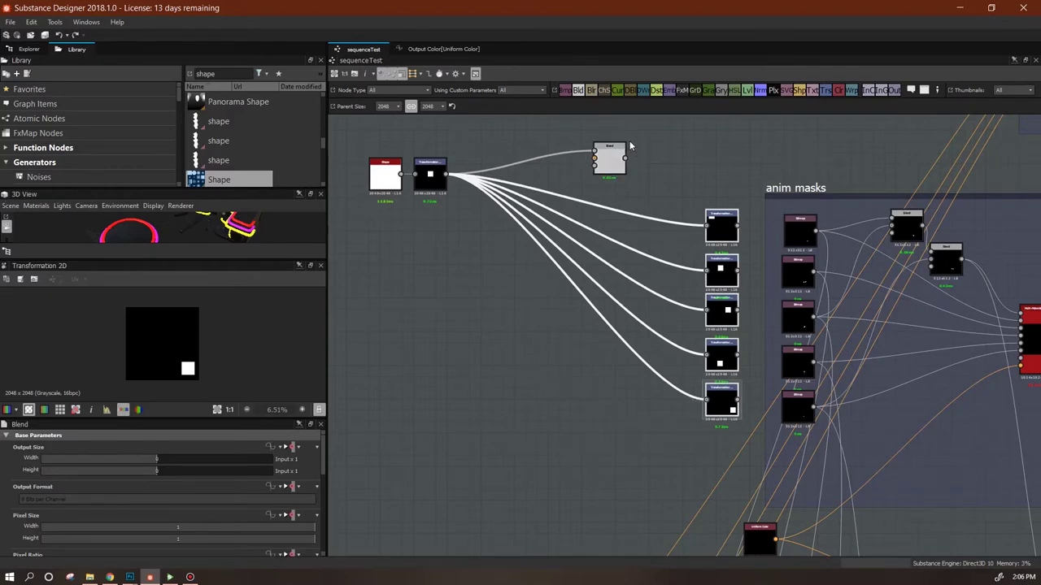
left_click(611, 160)
key("Delete")
Compare the five Transformation 2D masks with the Bitmap nodes in the anim masks frame and their connections to the other frames
middle_click_drag(910, 351, 831, 191)
scroll(852, 266, "down", 4)
middle_click_drag(827, 284, 764, 232)
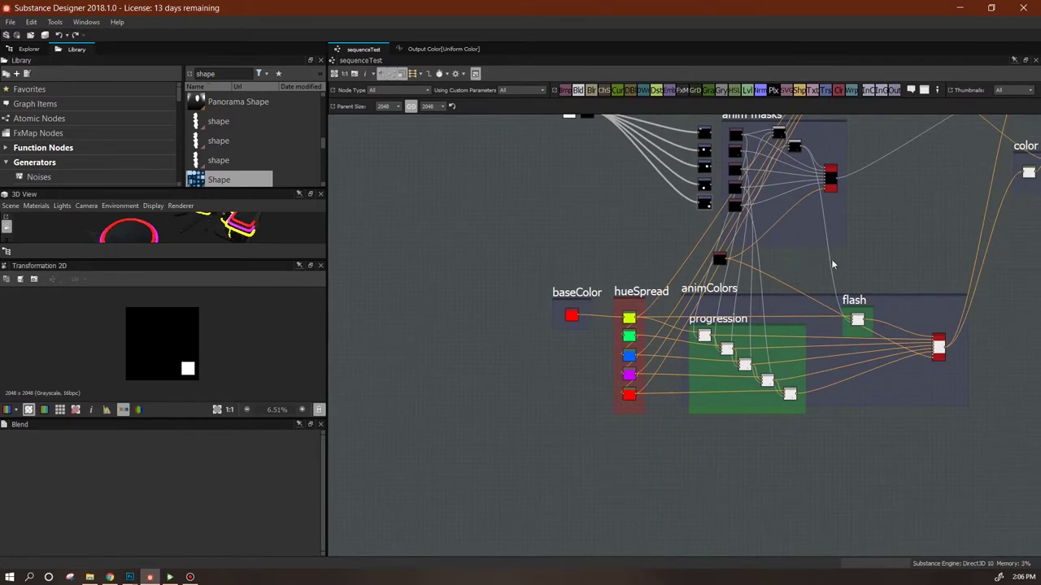
middle_click_drag(834, 258, 708, 313)
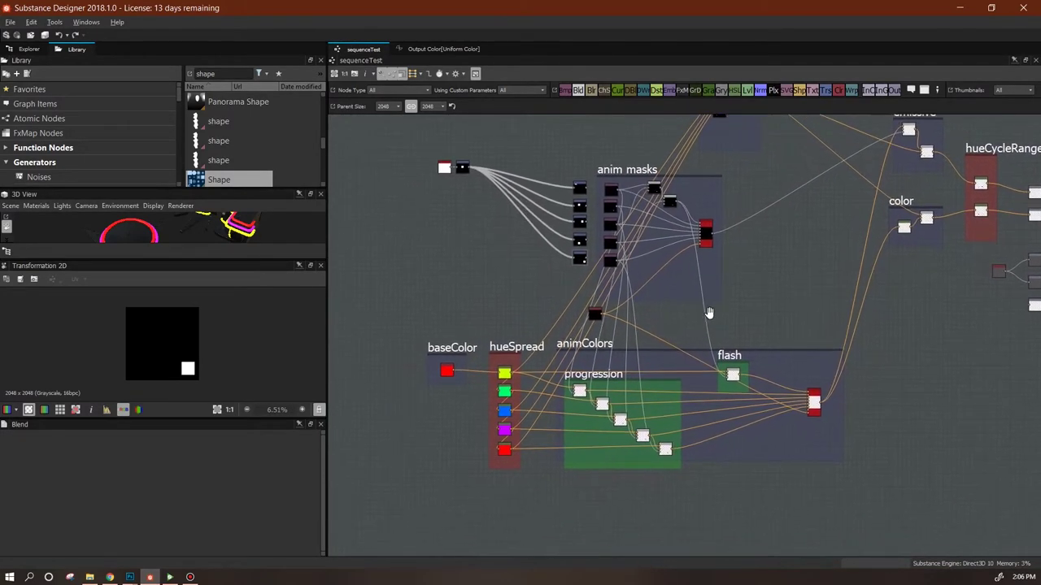
scroll(709, 312, "up", 8)
middle_click_drag(692, 307, 918, 569)
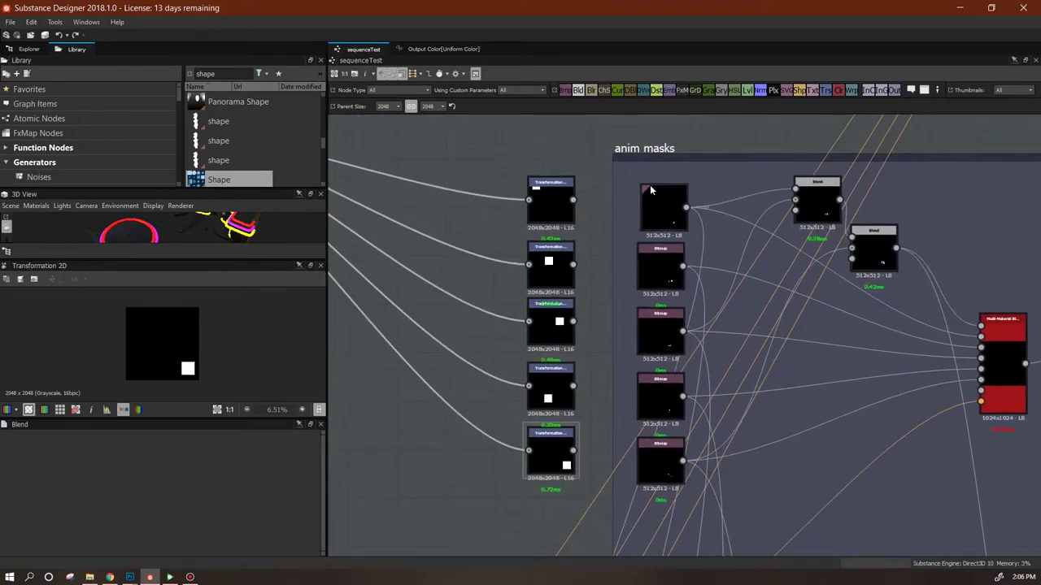
scroll(670, 457, "down", 3)
middle_click_drag(748, 436, 678, 371)
left_click(594, 244)
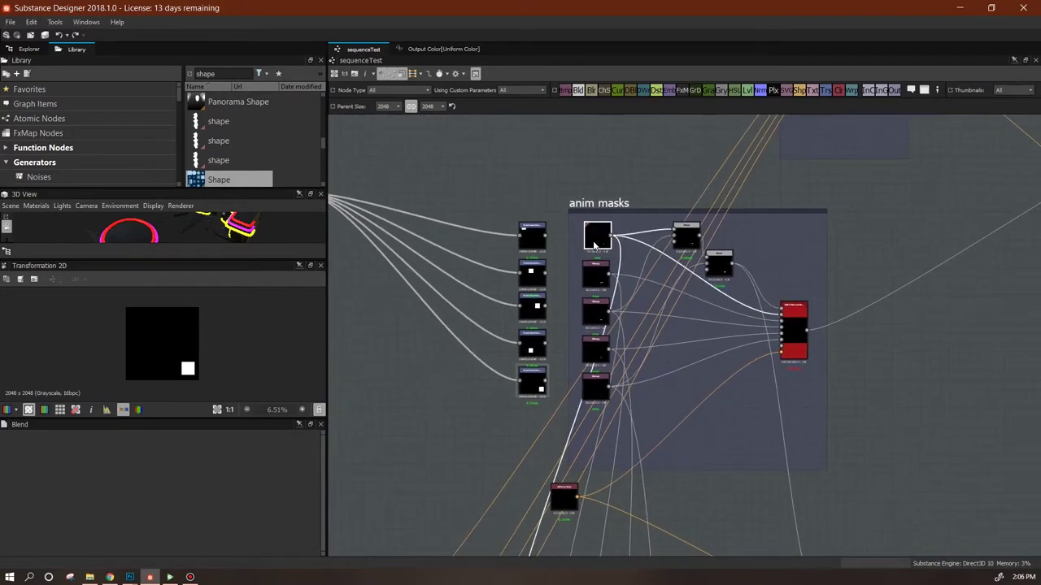
left_click(597, 279)
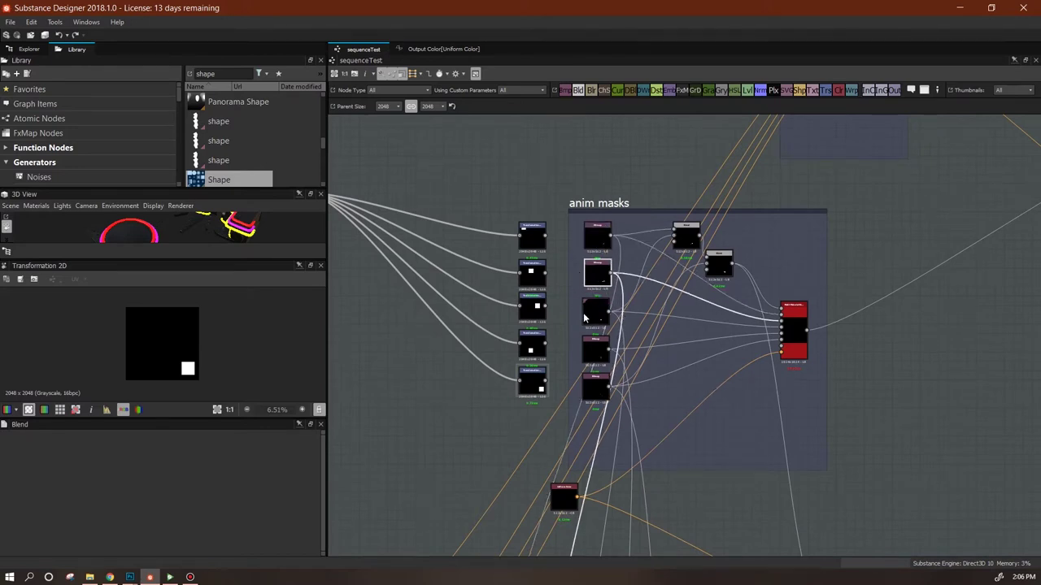
Move the Shape node and the first Transformation 2D node close to the five Transformation 2D mask nodes
scroll(551, 330, "down", 2)
middle_click_drag(553, 330, 687, 322)
left_click_drag(451, 191, 603, 295)
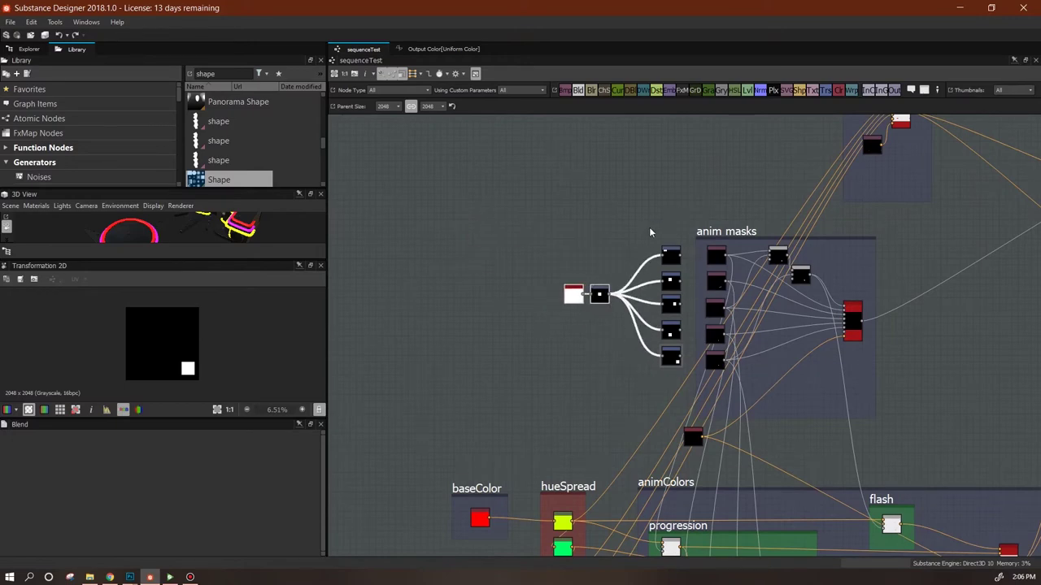
Examine the second Bitmap mask in the anim masks frame and inspect the matching arrow and disc UV shells in gridMaster.psd in Photoshop
scroll(722, 300, "up", 4)
scroll(714, 203, "down", 2)
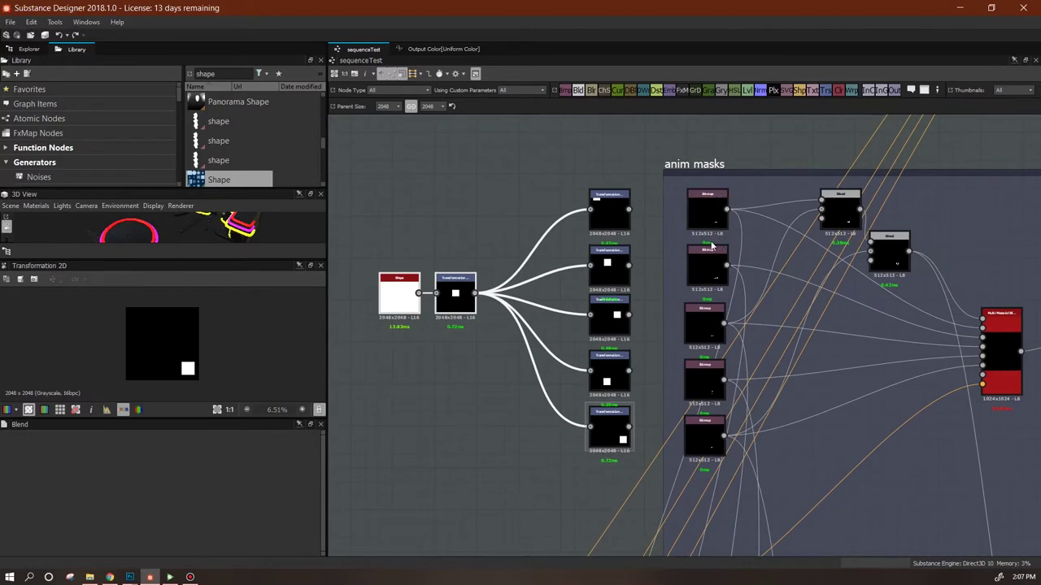
scroll(727, 265, "up", 8)
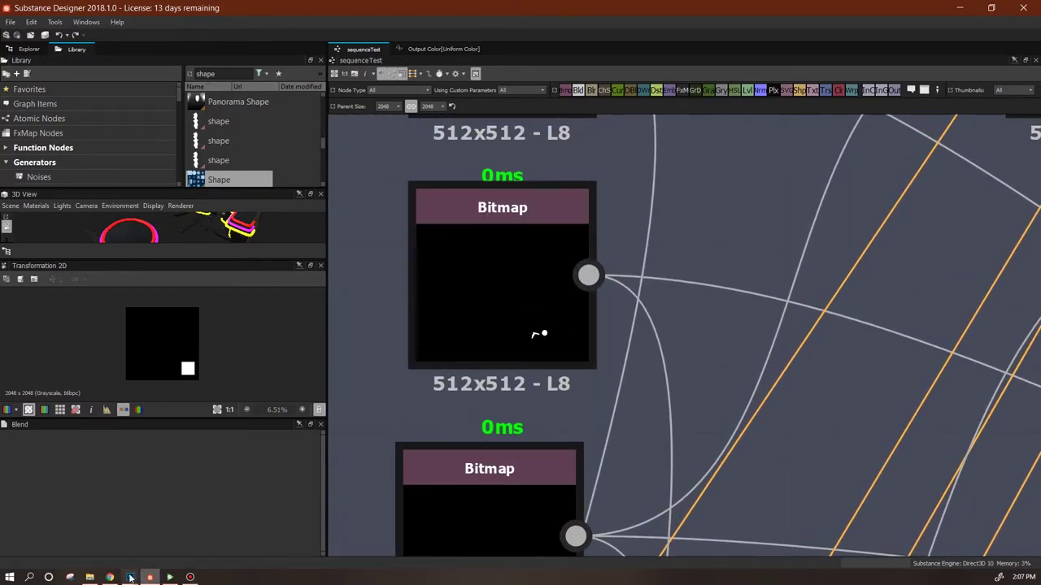
left_click(130, 577)
left_click(229, 540)
scroll(712, 455, "up", 3)
scroll(712, 454, "down", 3)
key("ctrl+plus")
key("ctrl+plus")
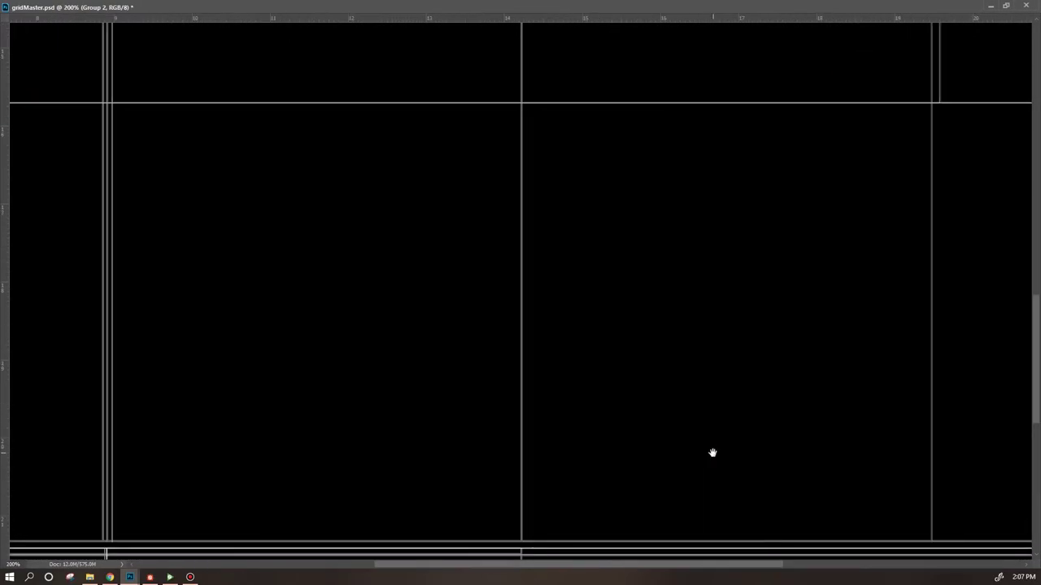
left_click_drag(712, 453, 326, 2)
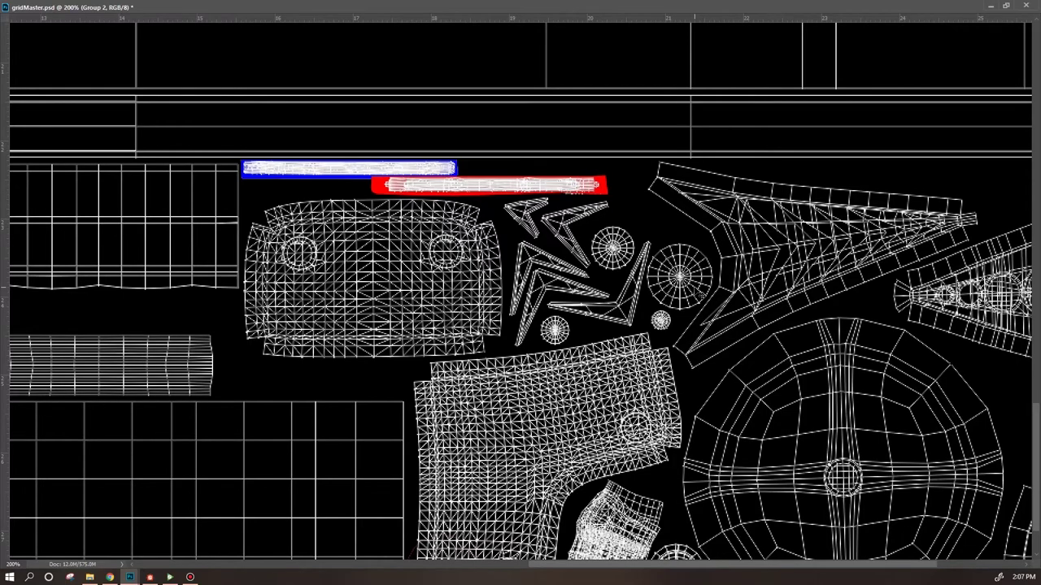
key("ctrl+minus")
key("ctrl+minus")
key("ctrl+minus")
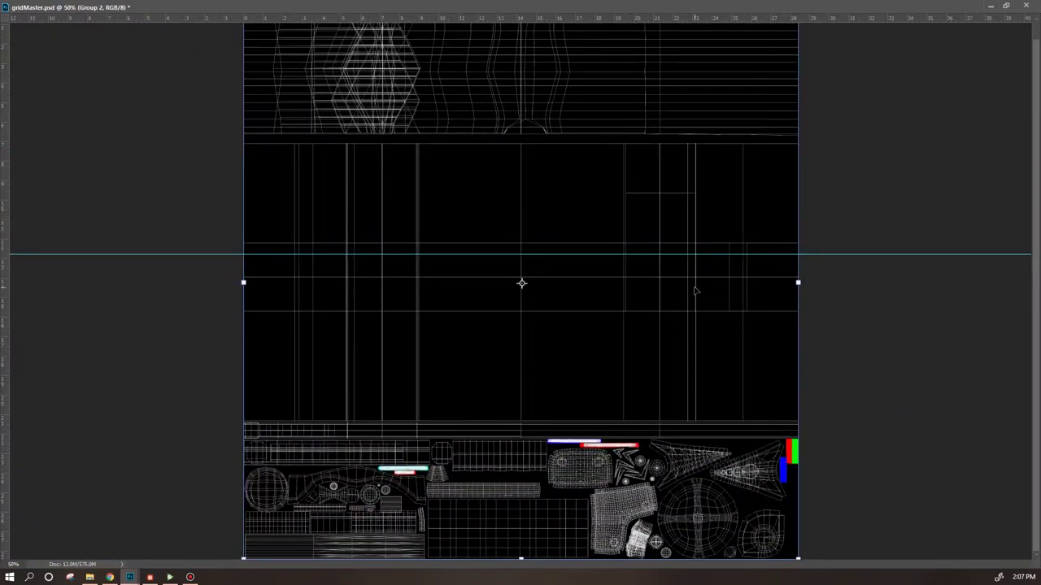
Switch back to Substance Designer and create a 2048 px Physically Based (Metallic/Roughness) graph named sequence
key("alt+Tab")
scroll(686, 374, "down", 8)
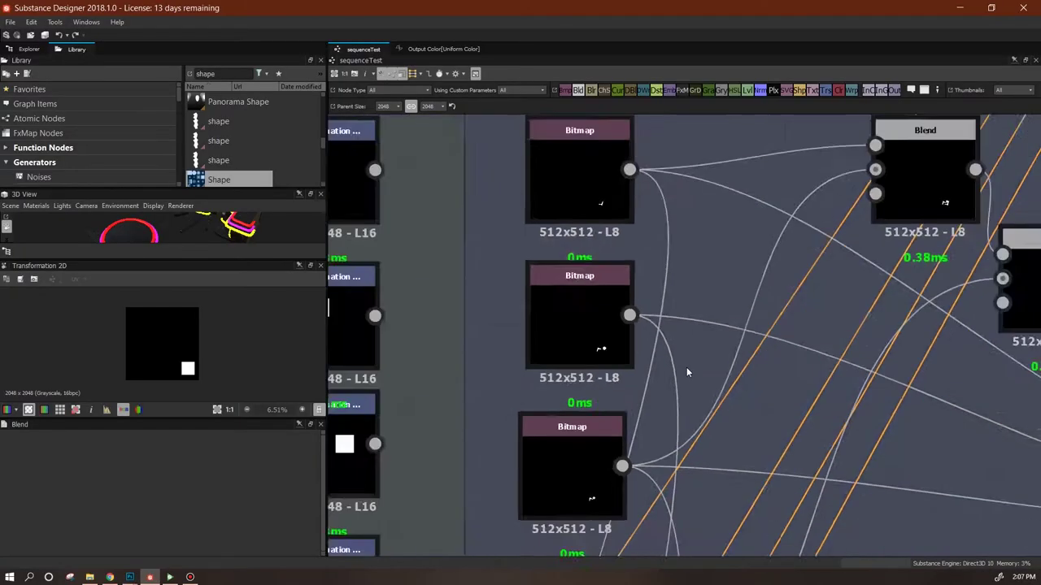
middle_click_drag(746, 443, 802, 347)
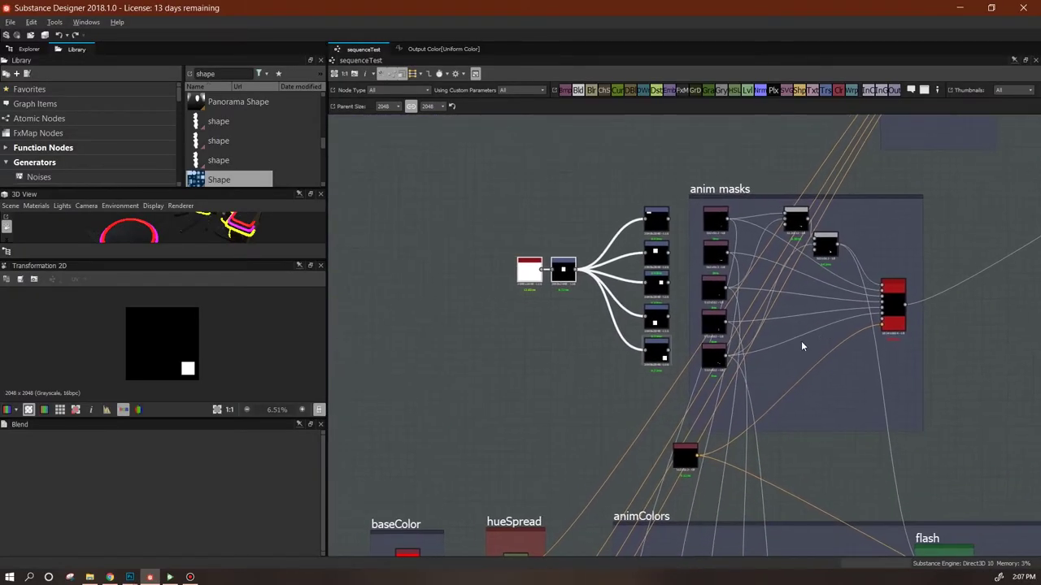
left_click(11, 22)
left_click(34, 35)
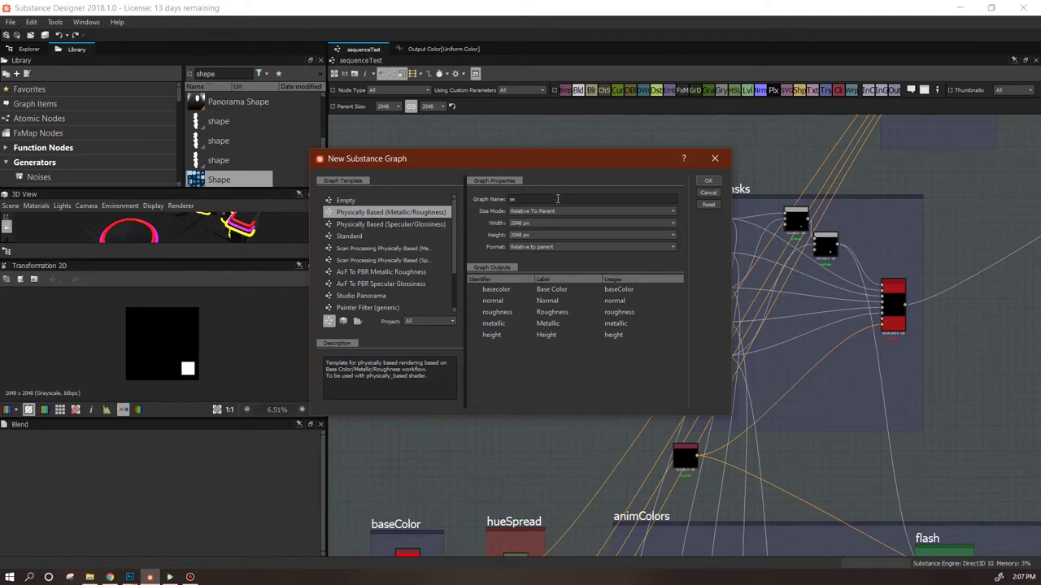
left_click(707, 180)
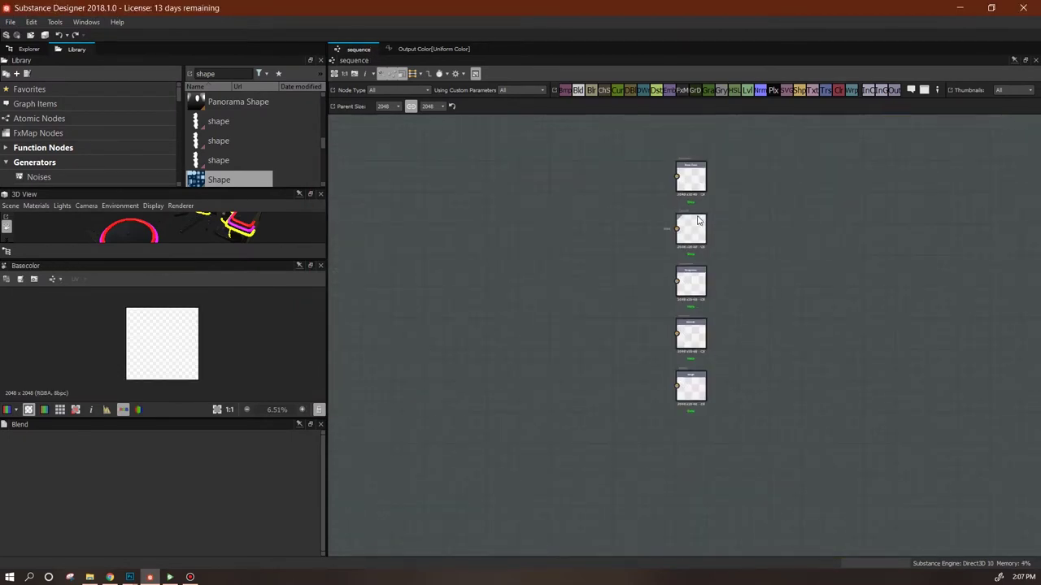
Add the resources 1_mask_em_anim1 to 1_mask_em_anim5 and 1_mask_em_static to the sequence graph as Bitmap nodes
left_click(27, 50)
left_click_drag(127, 188, 131, 311)
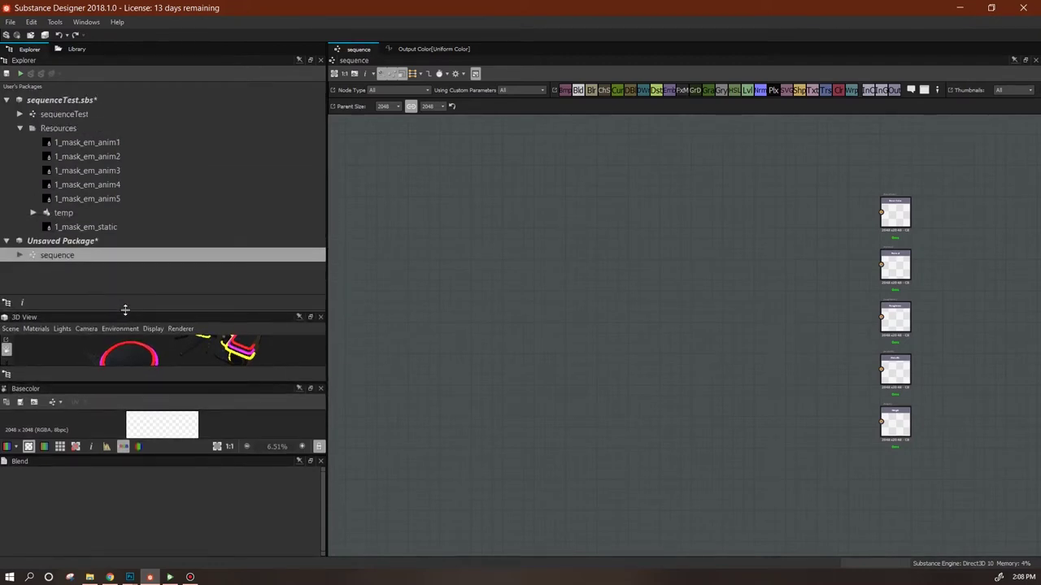
left_click(122, 143)
left_click(93, 199, "shift")
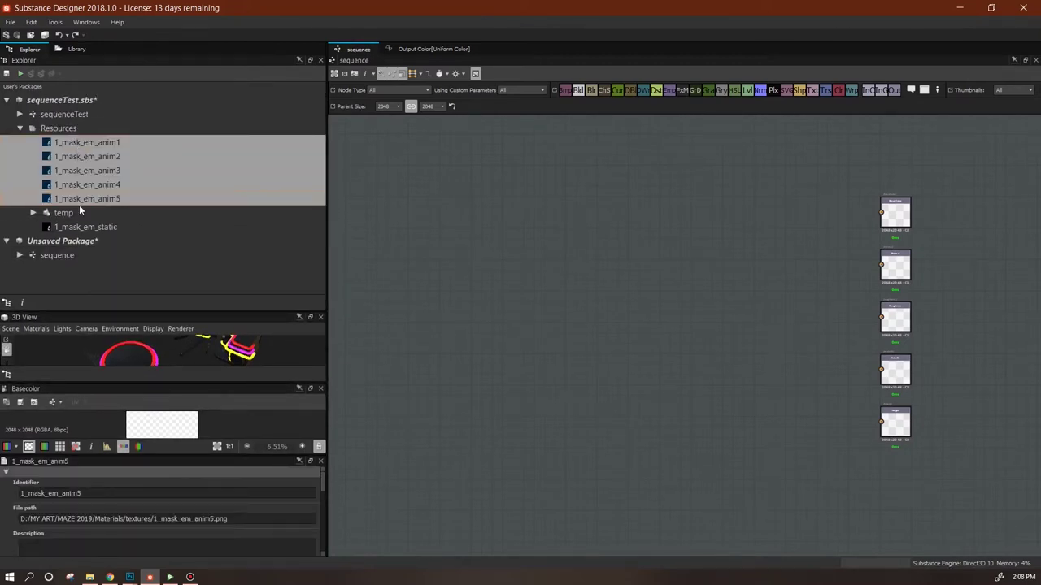
left_click(82, 227, "ctrl")
left_click_drag(440, 251, 395, 208)
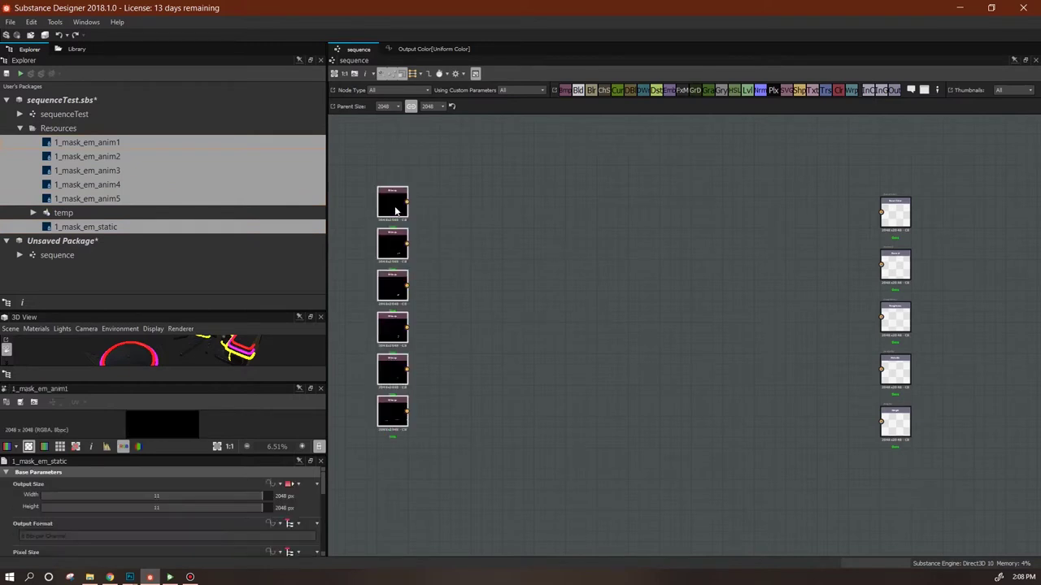
Move the 1_mask_em_static Bitmap node away from the five anim masks, up and to their left
left_click_drag(395, 419, 385, 135)
left_click_drag(202, 382, 203, 444)
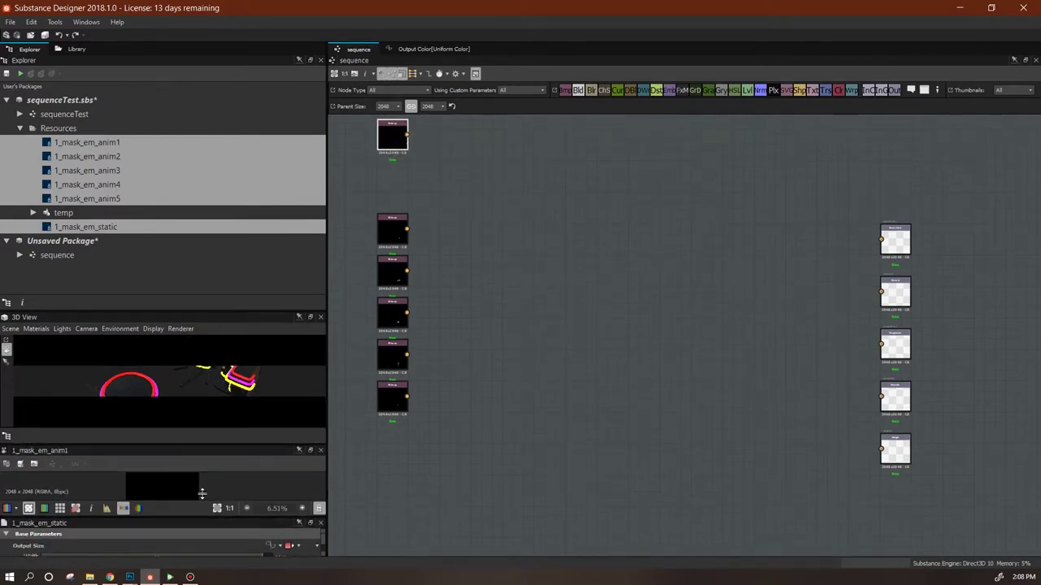
middle_click_drag(567, 133, 679, 223)
left_click_drag(505, 225, 422, 151)
middle_click_drag(639, 339, 620, 294)
Set the color mode of each of the five anim mask Bitmap nodes to Grayscale
left_click(482, 256)
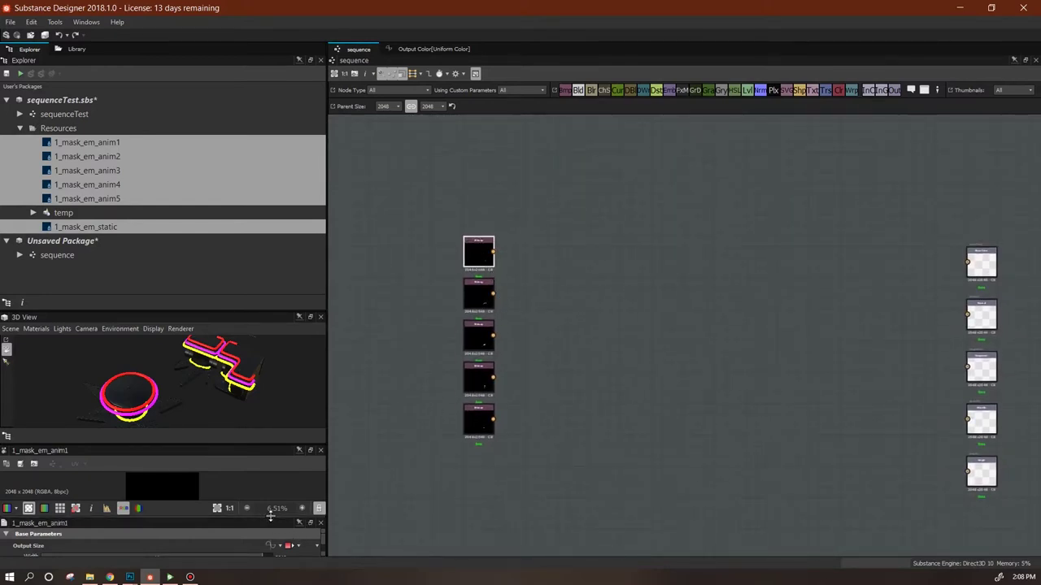
left_click_drag(269, 515, 271, 381)
left_click_drag(322, 412, 324, 498)
left_click(242, 488)
left_click(477, 300)
left_click(242, 493)
left_click(479, 343)
left_click(241, 493)
left_click(479, 377)
left_click(241, 493)
left_click(479, 419)
left_click(235, 494)
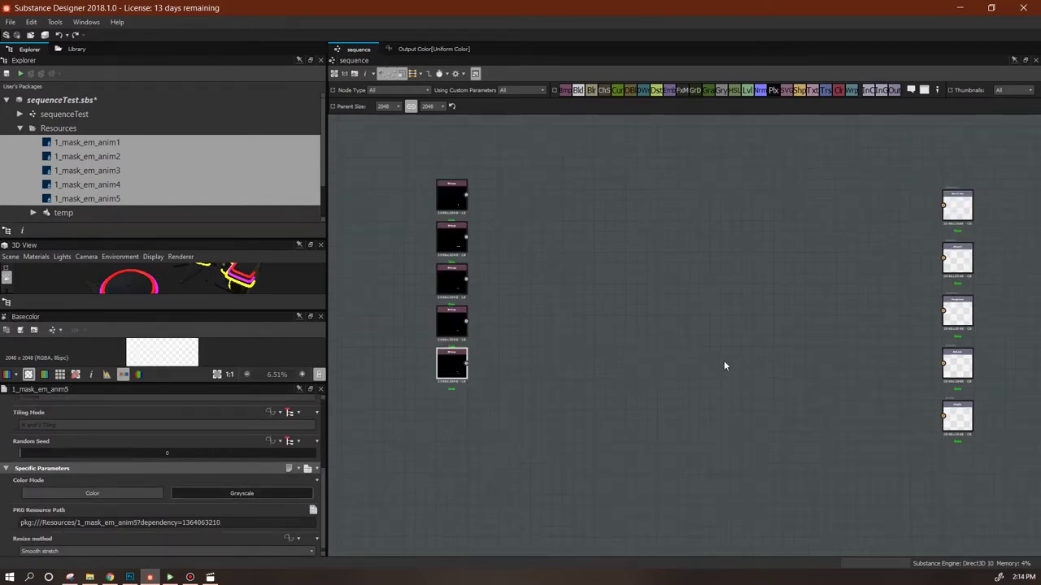
Enlarge the 3D view to look at the neon-lit mesh and select the temp mesh resource
middle_click_drag(716, 366, 697, 371)
left_click_drag(199, 312, 199, 459)
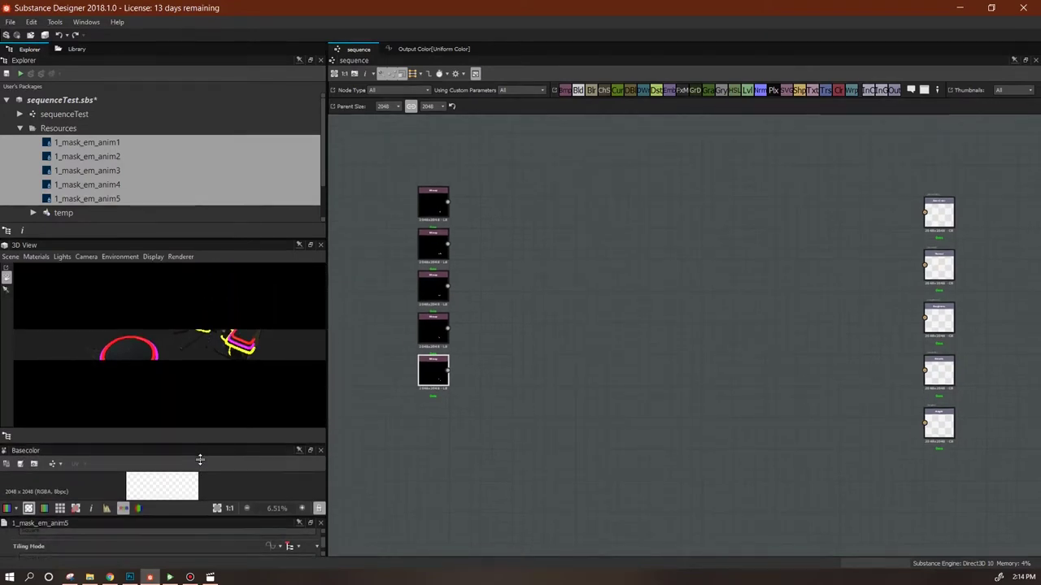
left_click_drag(241, 372, 278, 364)
left_click(62, 213)
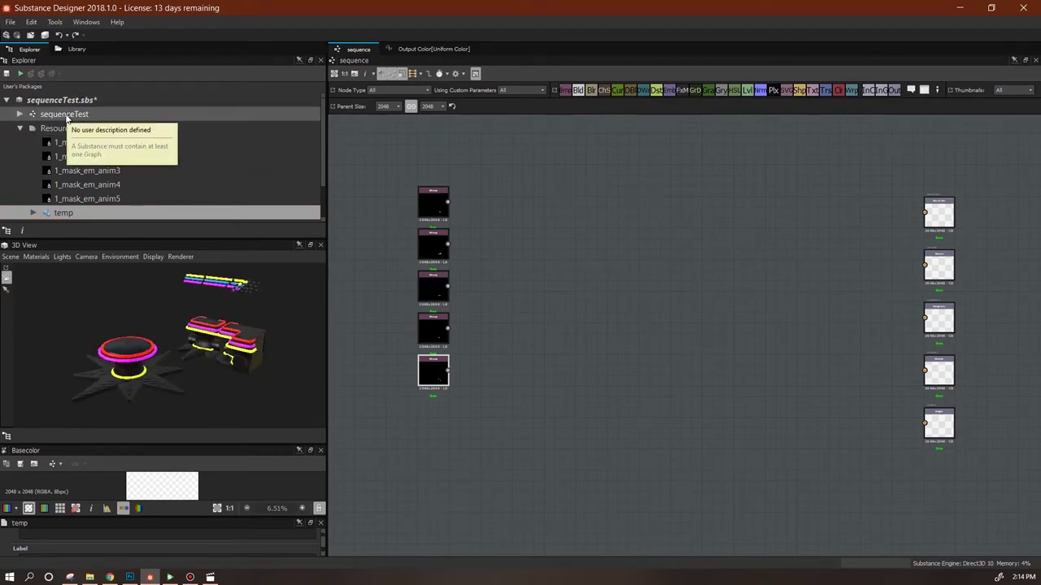
Convert the Normal output into an emissive output by changing its usage and setting the identifier to emissive and the label to Emissive
middle_click_drag(880, 297, 718, 389)
scroll(775, 306, "up", 3)
scroll(885, 371, "down", 1)
middle_click_drag(887, 378, 776, 365)
left_click(727, 348)
left_click_drag(150, 514, 239, 397)
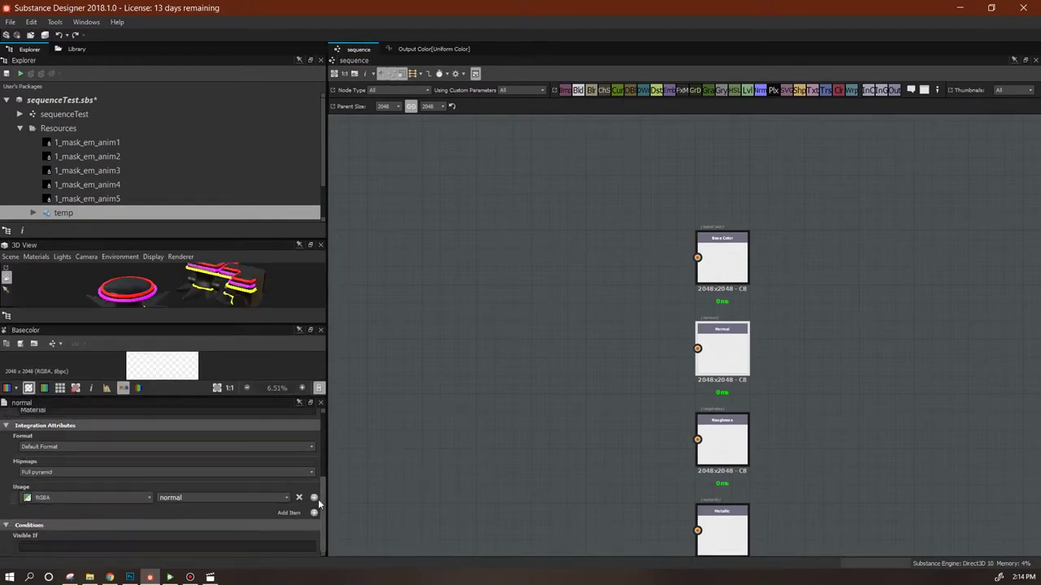
left_click(288, 497)
left_click(251, 427)
left_click_drag(322, 516, 317, 439)
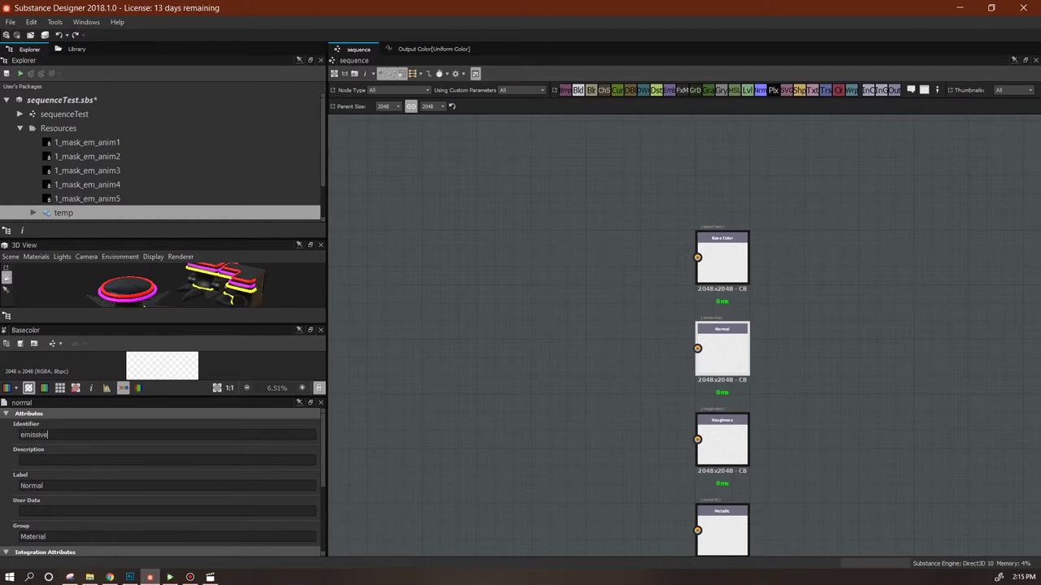
type("Emissive")
Move the Emissive output node above the Base Color output
scroll(801, 336, "down", 2)
middle_click_drag(802, 335, 902, 300)
left_click_drag(852, 296, 848, 182)
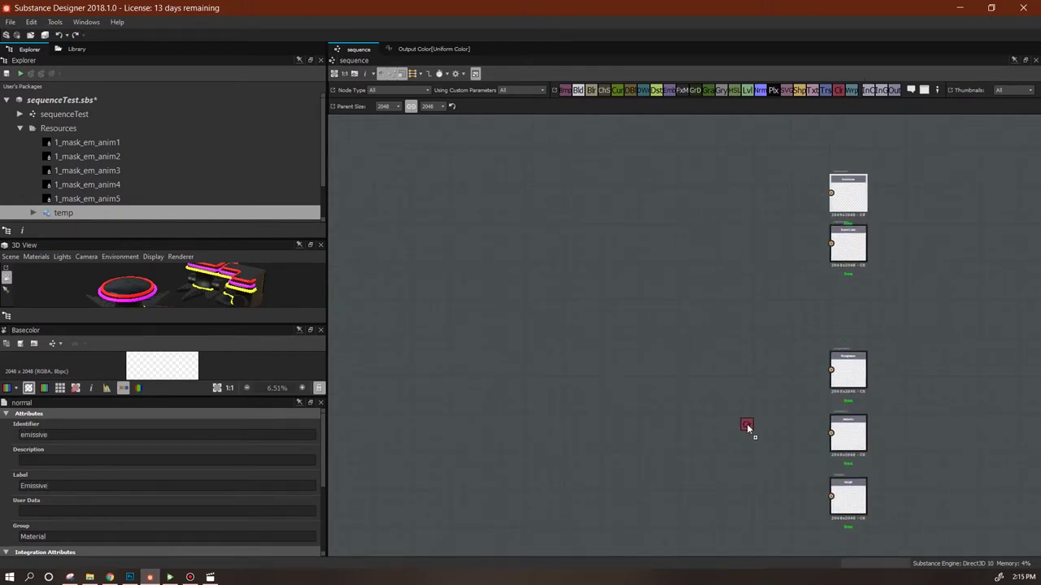
Add a Uniform Color node beside the Metallic output and set its color mode to Grayscale
left_click_drag(746, 423, 746, 423)
left_click_drag(323, 460, 328, 534)
left_click(266, 491)
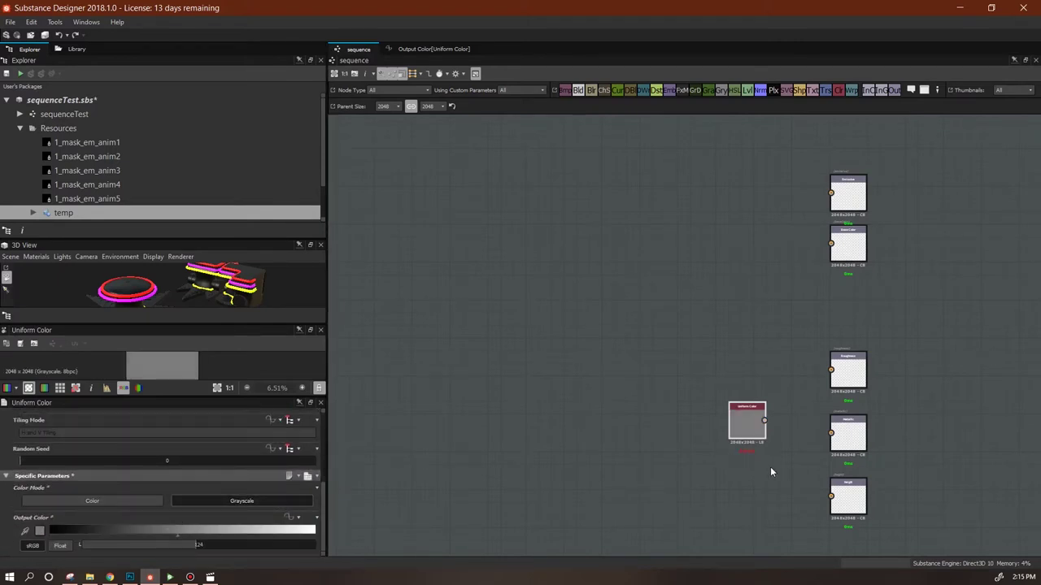
Connect the gray Uniform Color node to the Roughness and Metallic outputs and delete the Height output
scroll(710, 425, "up", 3)
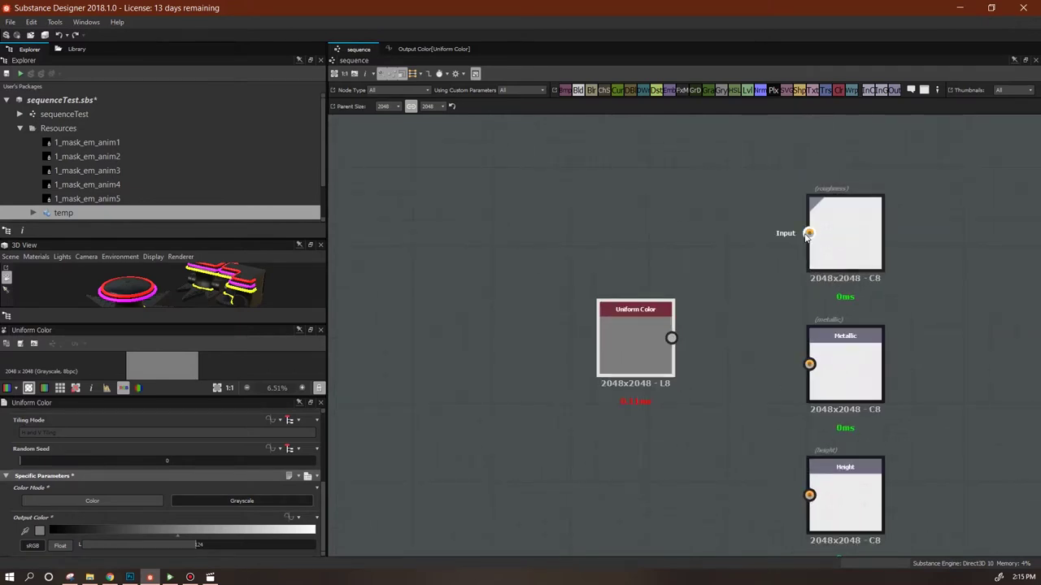
left_click_drag(672, 337, 820, 222)
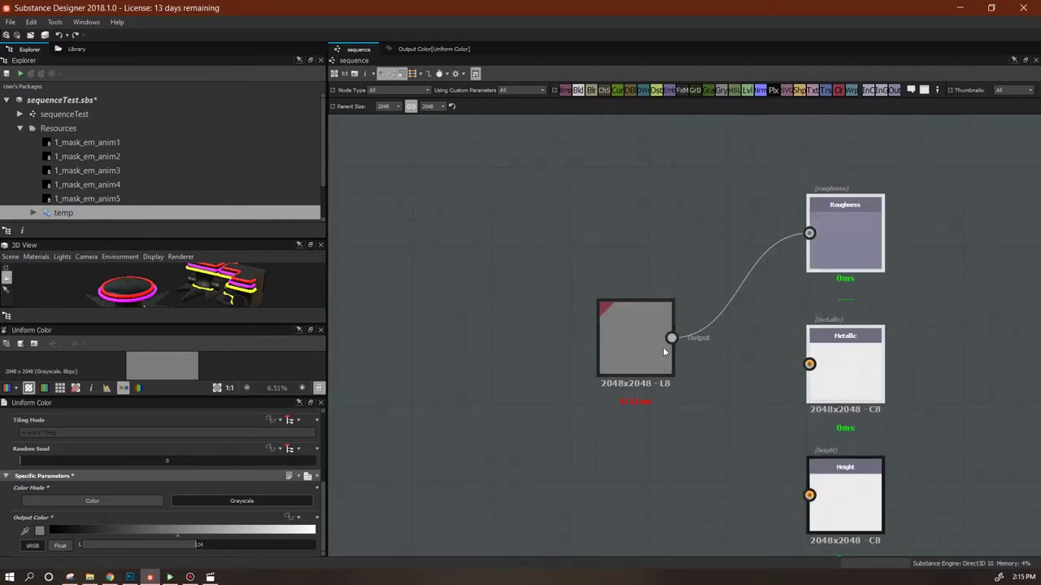
scroll(599, 409, "down", 4)
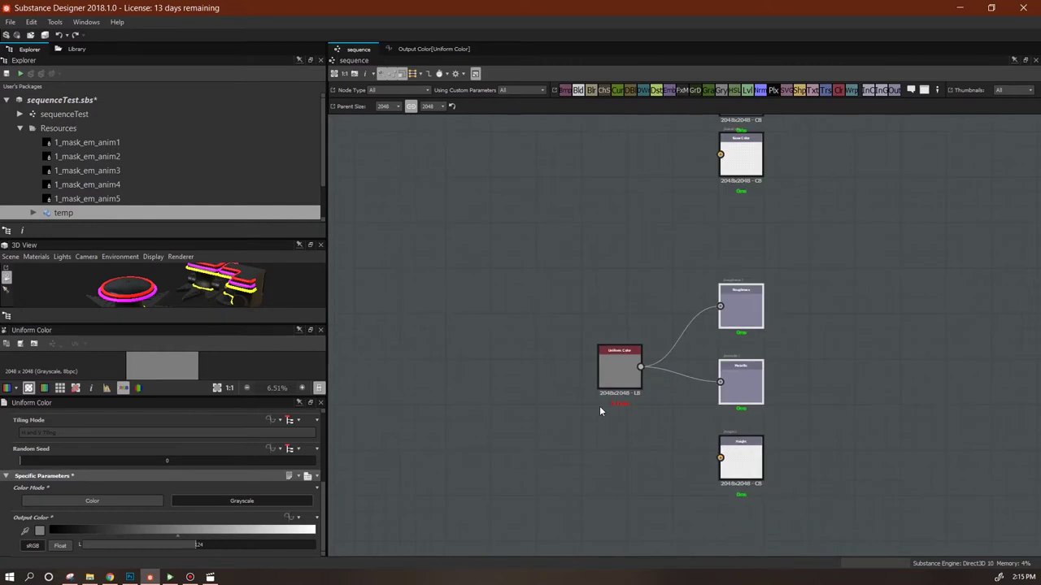
middle_click_drag(609, 408, 730, 452)
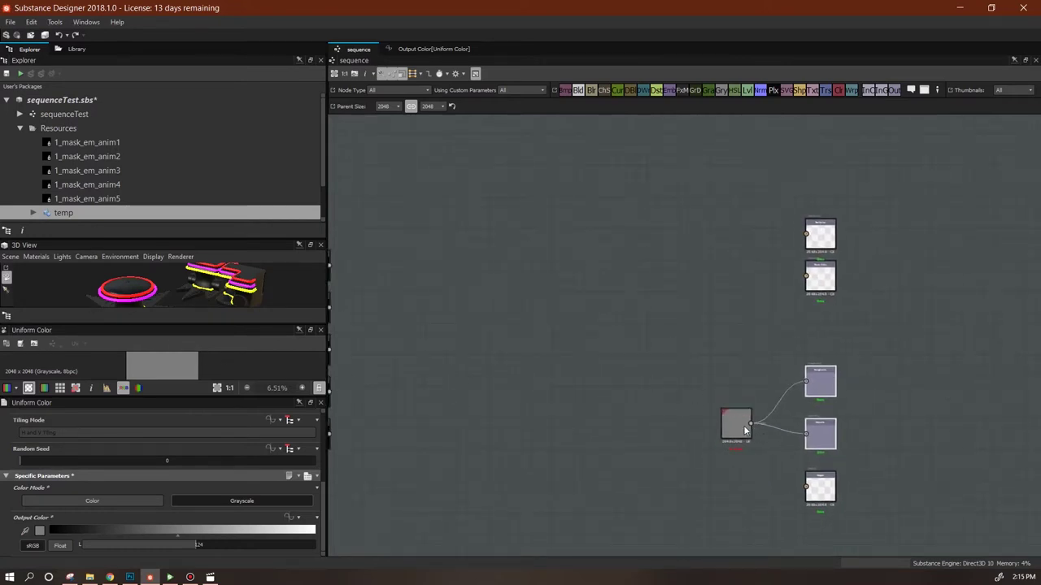
left_click_drag(744, 429, 747, 411)
left_click(826, 491)
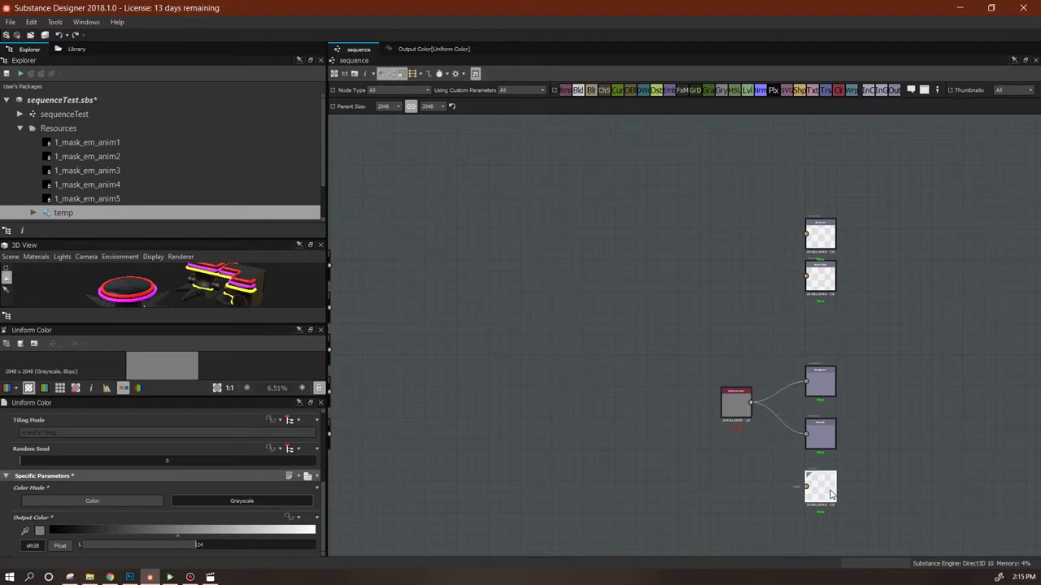
middle_click_drag(900, 292, 836, 358)
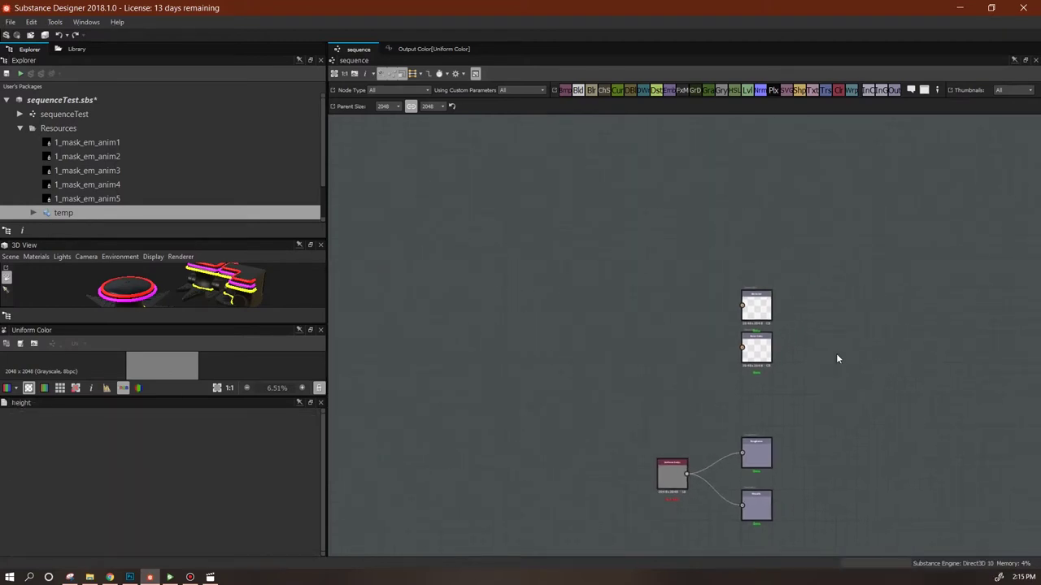
Display the sequence graph's outputs on the mesh in an enlarged 3D view and inspect the round star-shaped object up close
scroll(836, 358, "up", 1)
left_click_drag(219, 324, 223, 456)
right_click(545, 332)
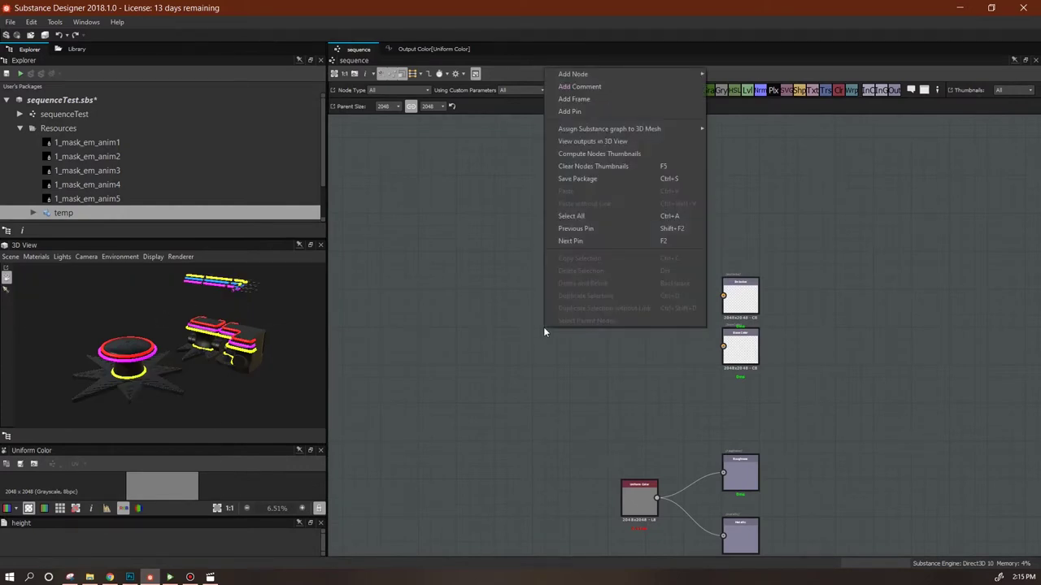
left_click(602, 141)
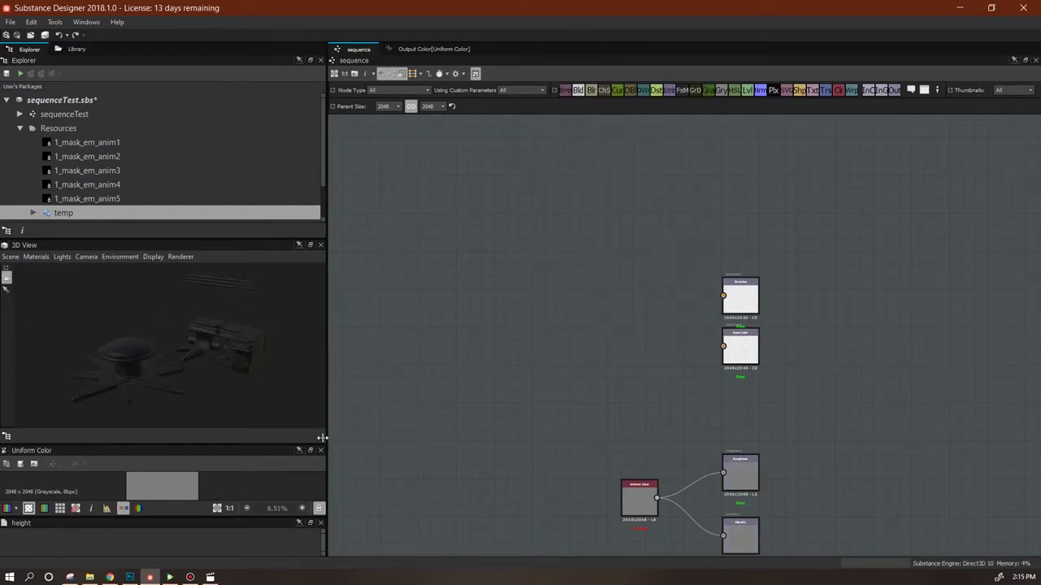
left_click_drag(228, 344, 140, 424)
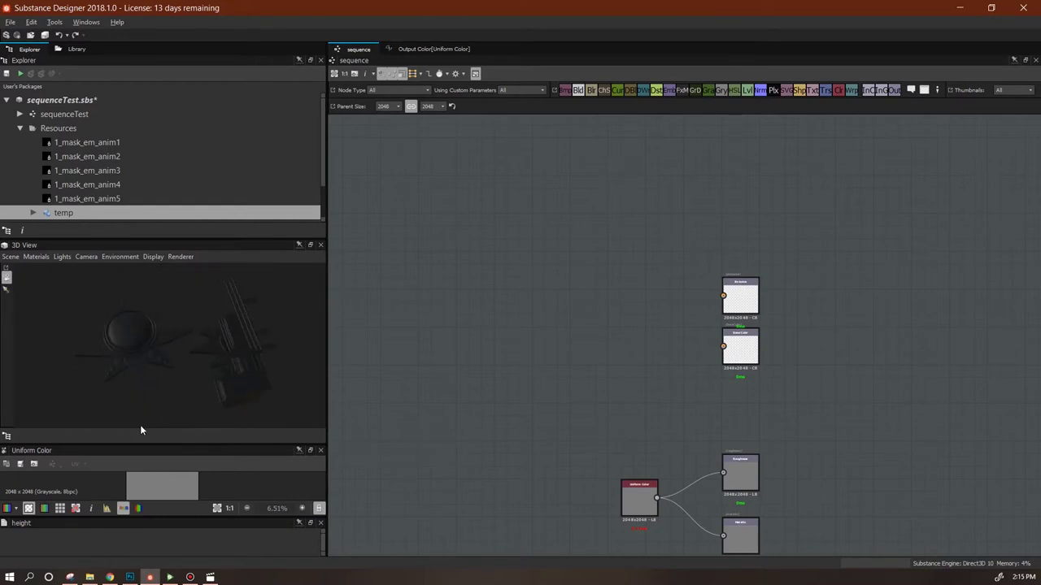
scroll(182, 357, "up", 5)
middle_click_drag(182, 356, 285, 380)
Select the five anim mask nodes, switch to Substance Player and view the animated neon lights of sequenceTest on the mesh
scroll(620, 394, "down", 3)
middle_click_drag(650, 391, 822, 372)
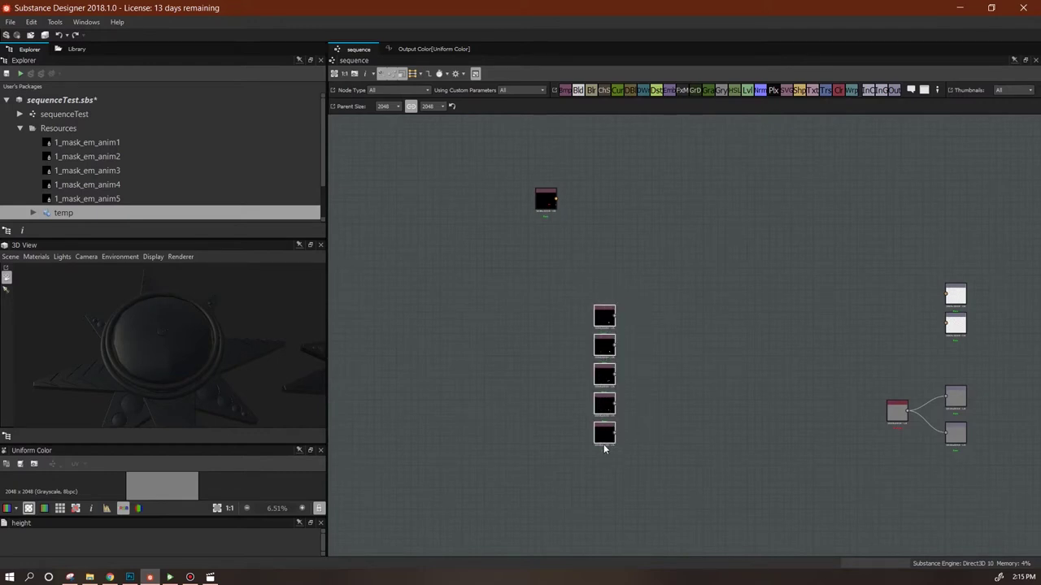
left_click_drag(623, 456, 572, 422)
left_click(168, 578)
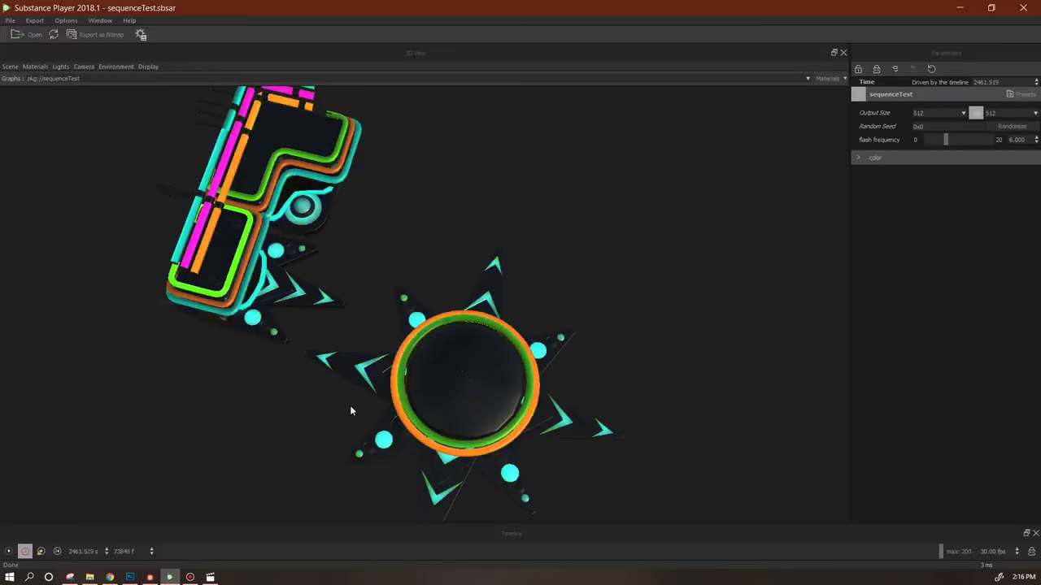
left_click_drag(503, 354, 413, 414)
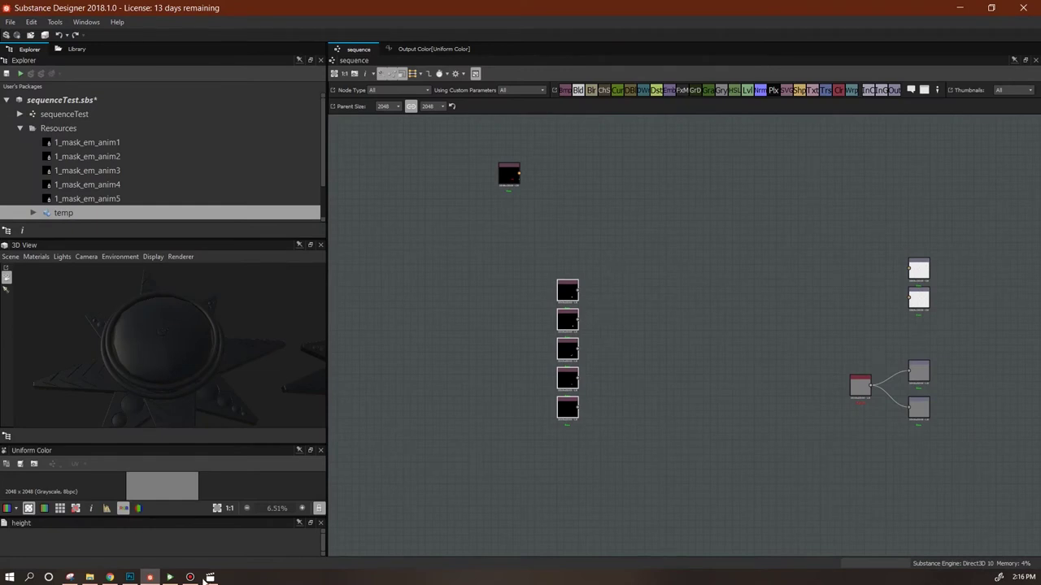
Return to Substance Designer and open the sequenceTest graph to review its anim masks and animColors frames
left_click(77, 119)
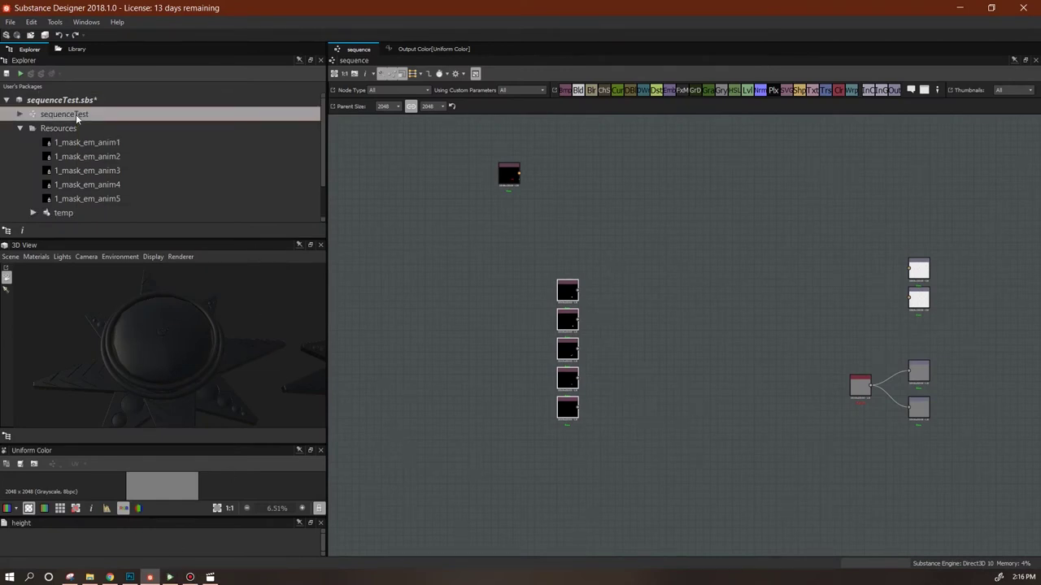
double_click(75, 114)
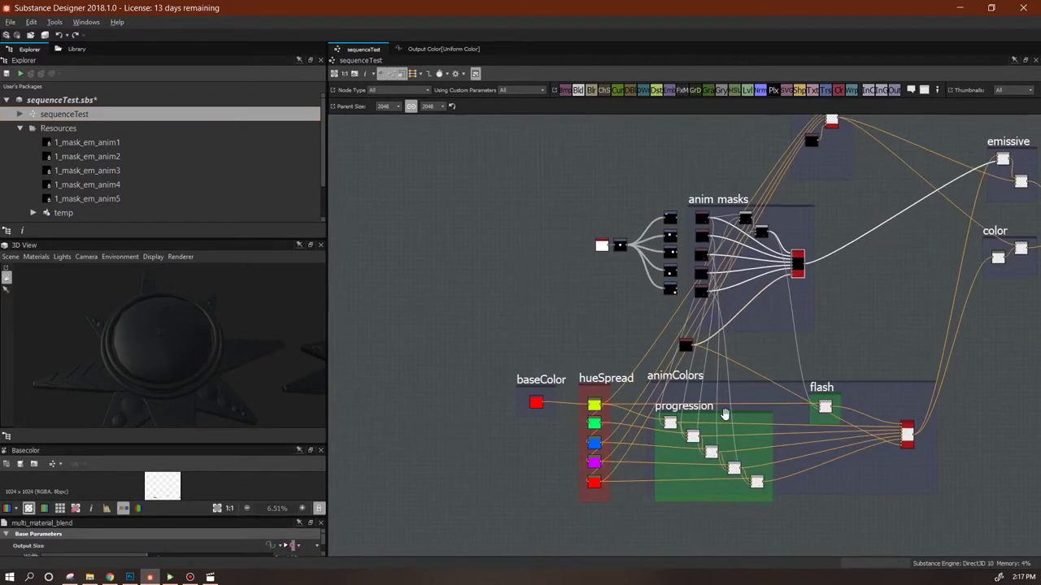
Preview the Multi-Material Blend node in the anim masks frame and enlarge the area showing its parameters
middle_click_drag(724, 414, 701, 412)
double_click(776, 262)
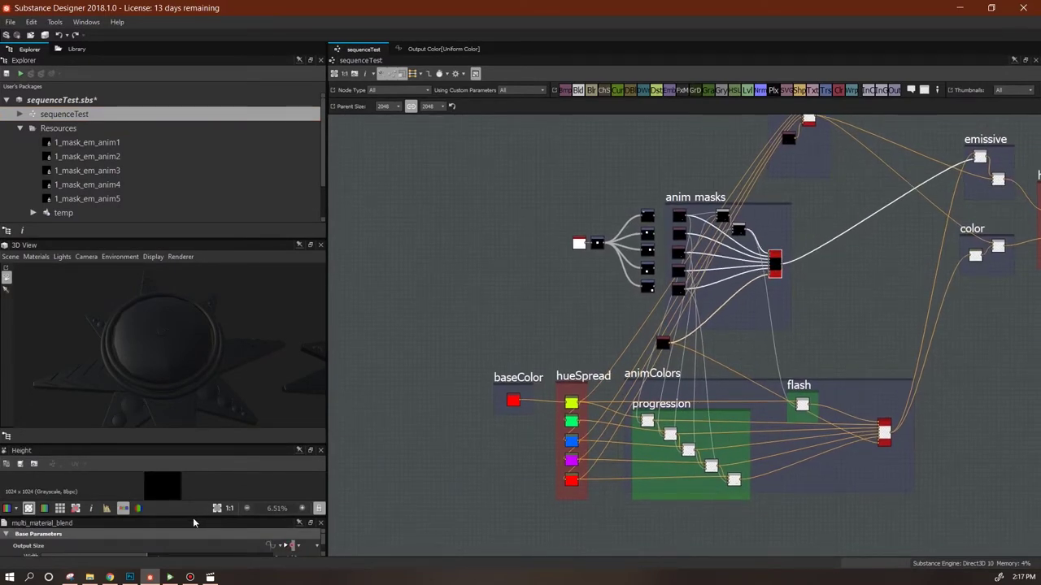
left_click_drag(195, 517, 199, 314)
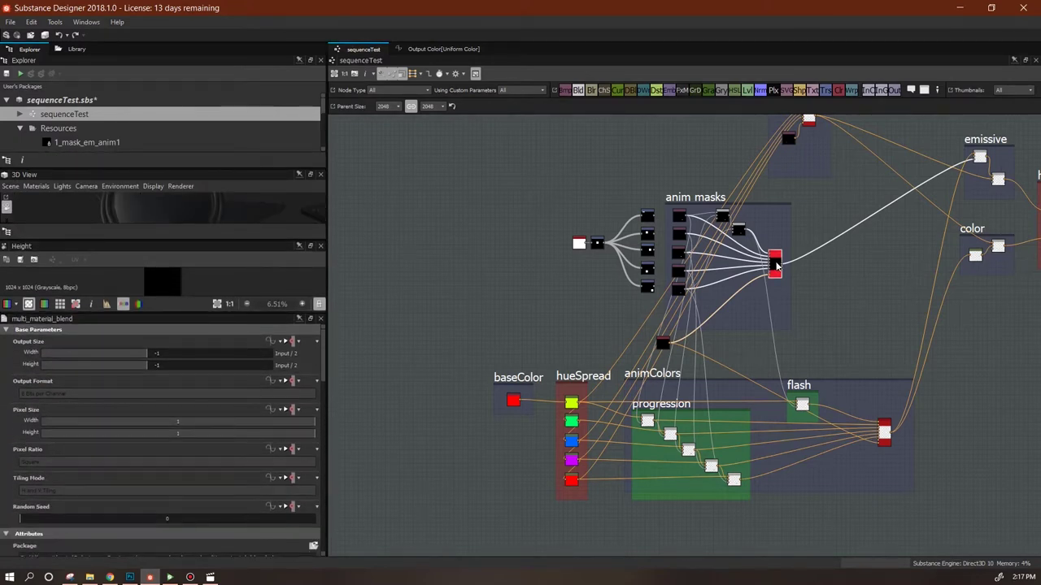
Shift the animColors Multi-Material Blend node towards the progression frame and nudge the black Uniform Color node and the anim masks blend node slightly
left_click_drag(885, 436, 840, 459)
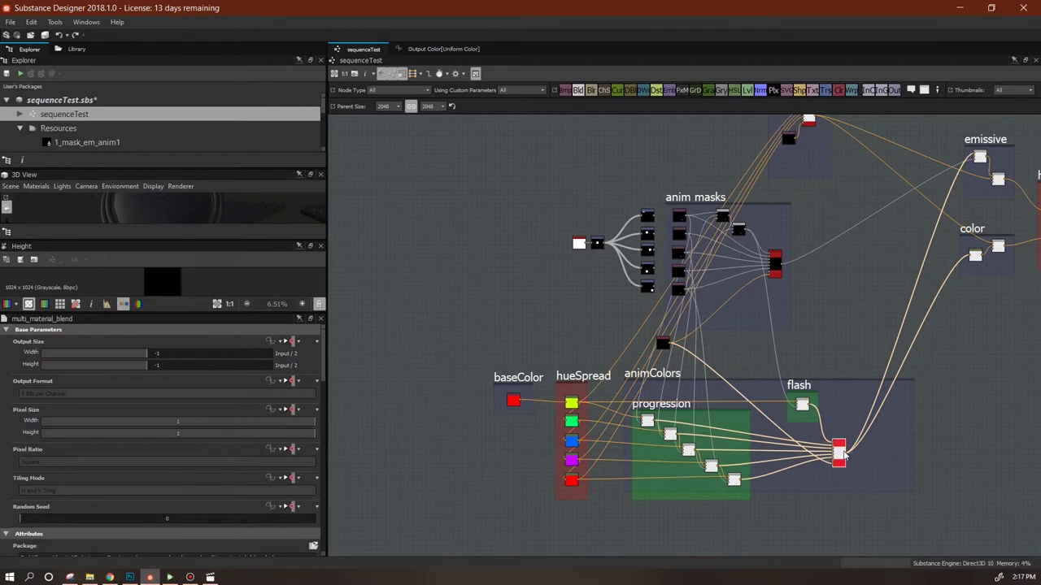
left_click_drag(841, 456, 841, 454)
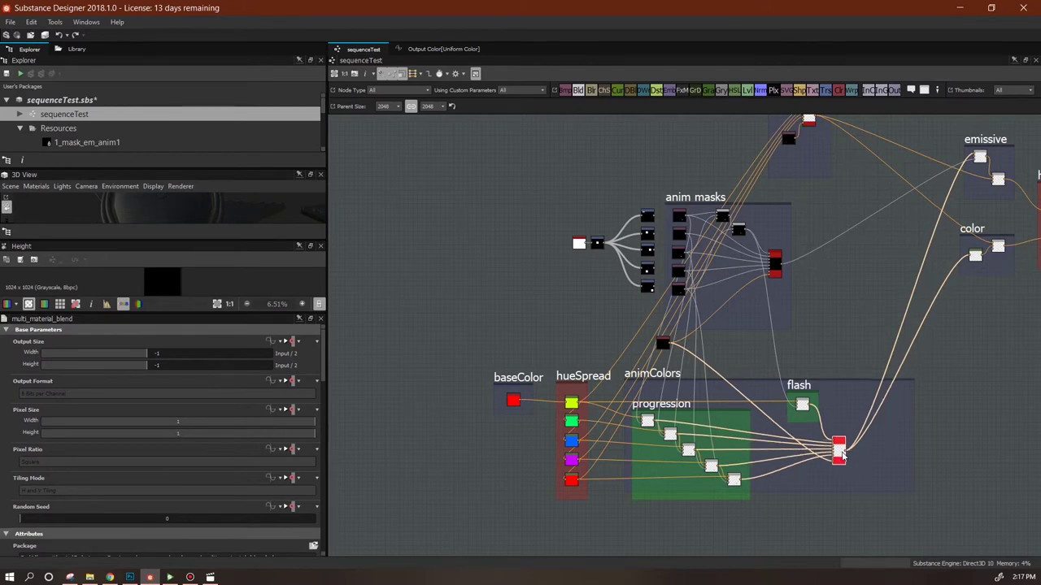
left_click(662, 344)
left_click_drag(662, 346, 665, 347)
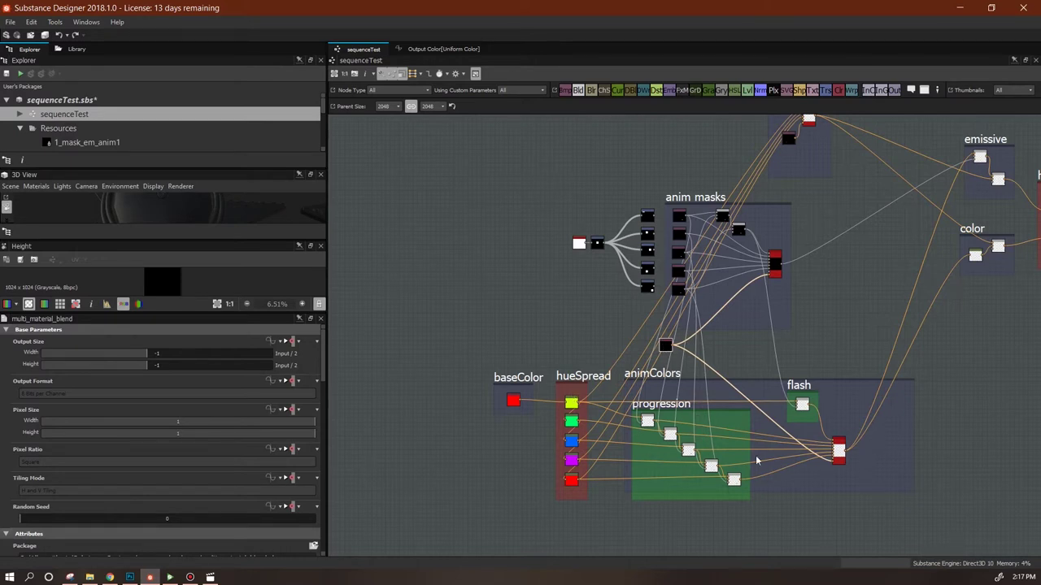
middle_click_drag(756, 462, 609, 471)
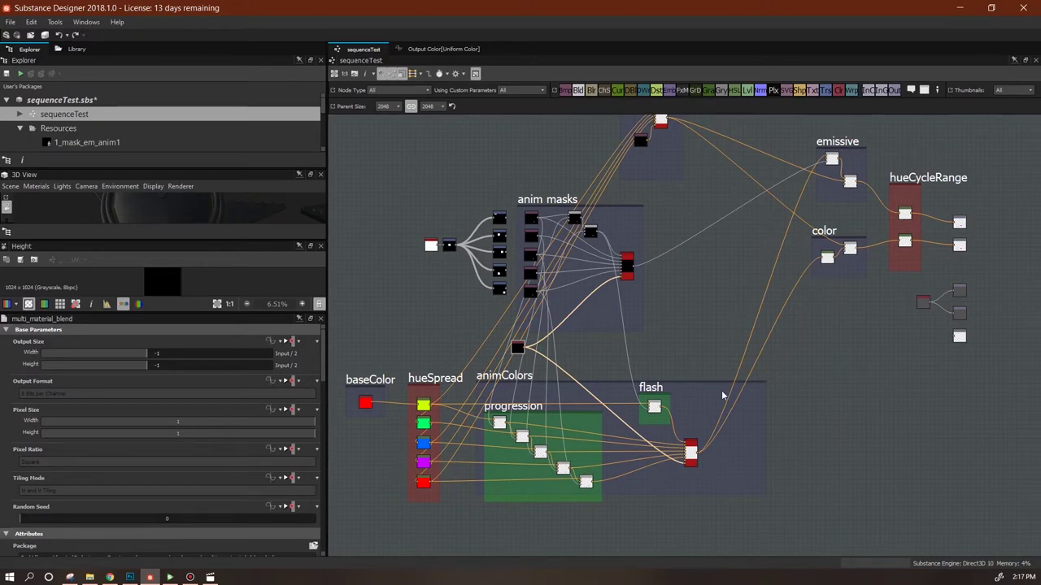
left_click_drag(630, 267, 625, 260)
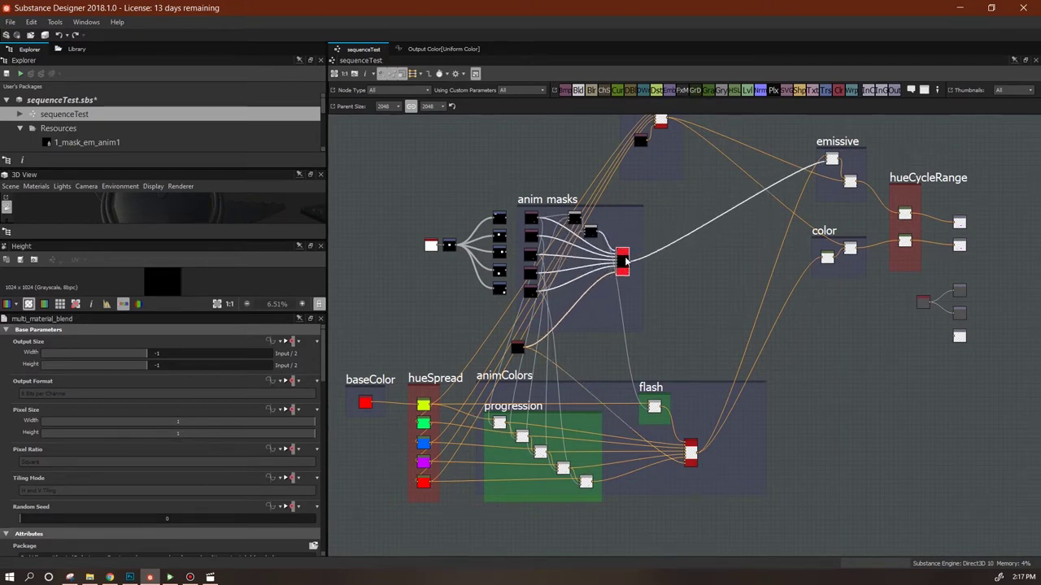
Review the anim masks blend node's material parameters and examine the animColors blend node's emissive inputs up close
middle_click_drag(672, 354, 732, 313)
left_click_drag(322, 371, 323, 425)
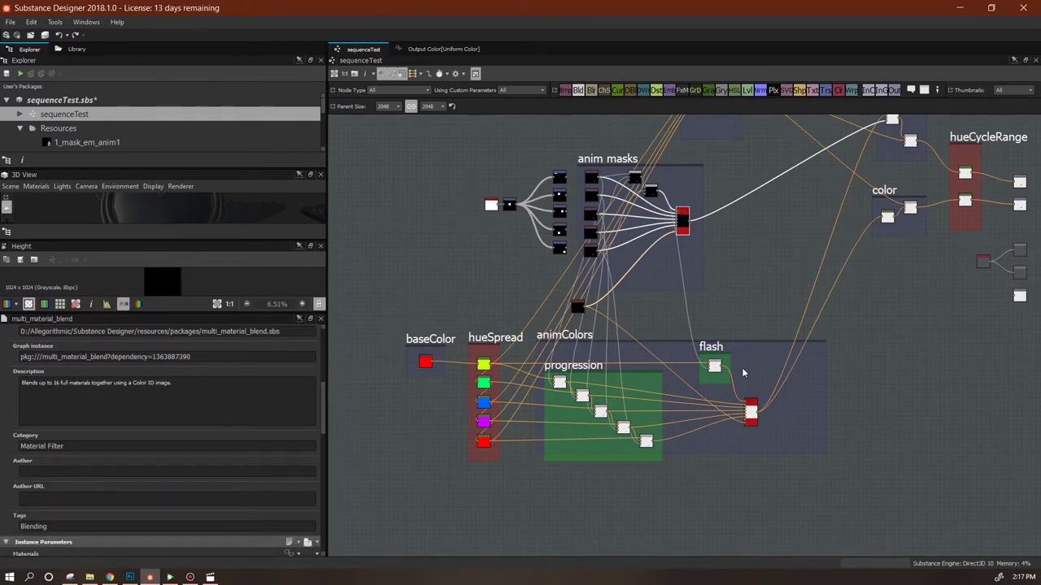
left_click_drag(323, 418, 313, 551)
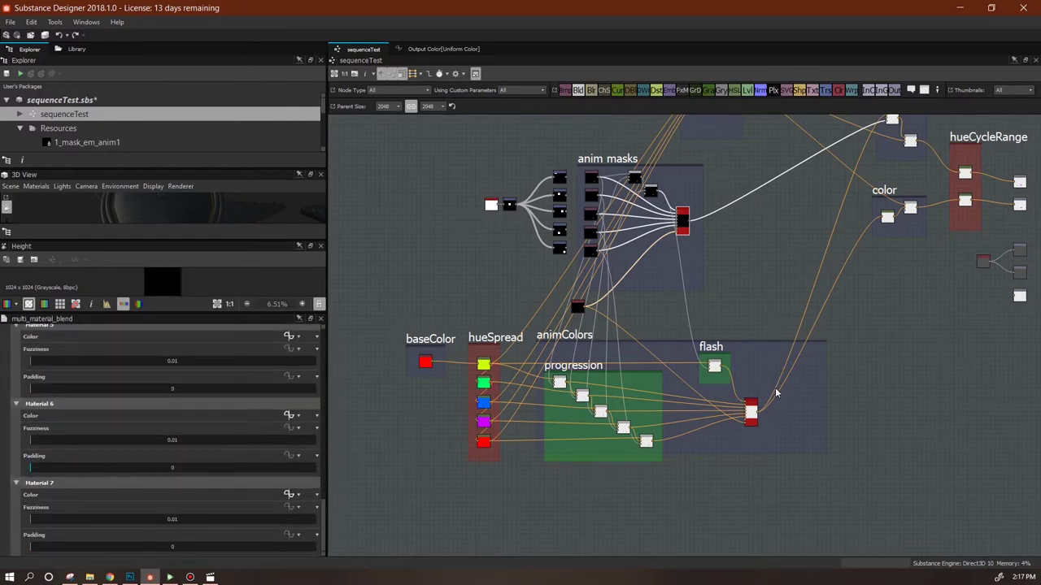
scroll(785, 415, "up", 5)
scroll(571, 438, "up", 3)
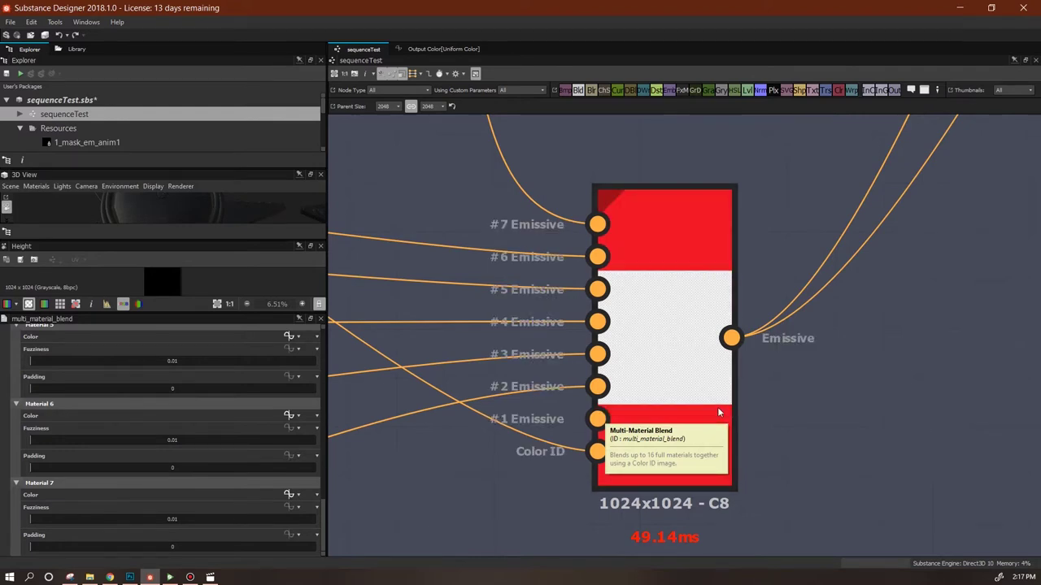
scroll(719, 413, "down", 3)
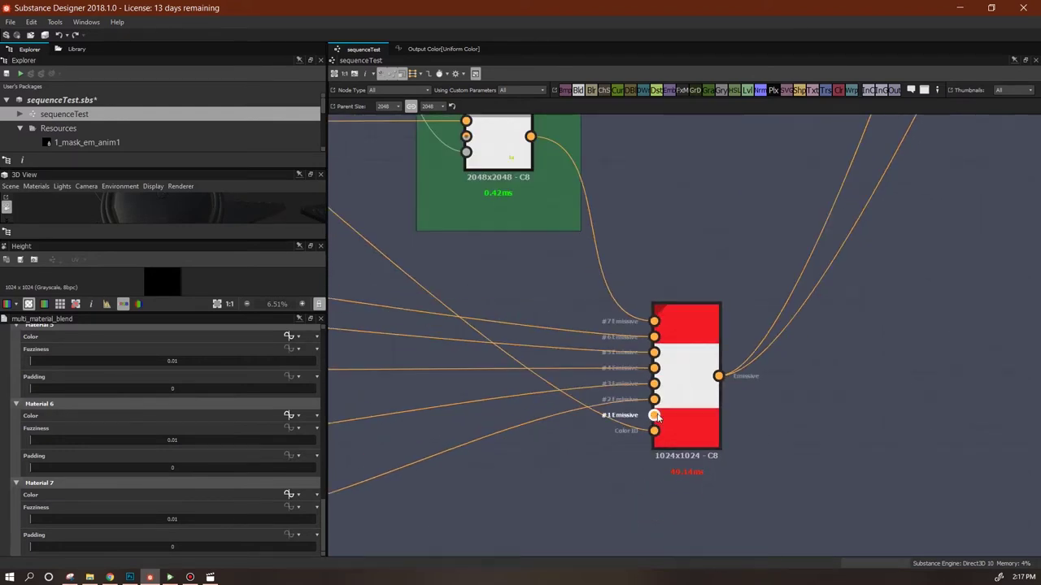
left_click_drag(324, 531, 325, 456)
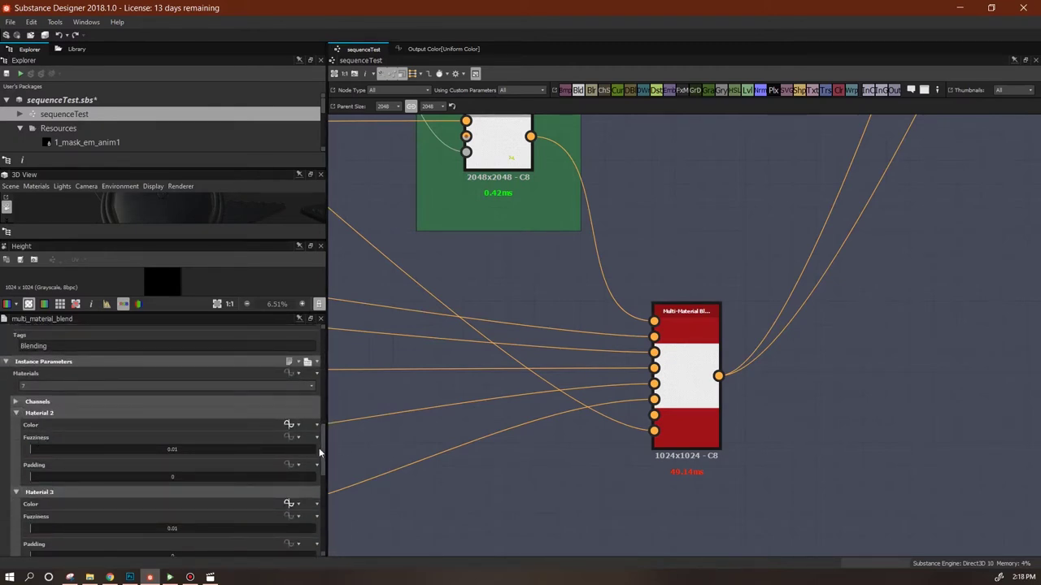
scroll(322, 455, "down", 1)
scroll(639, 335, "up", 2)
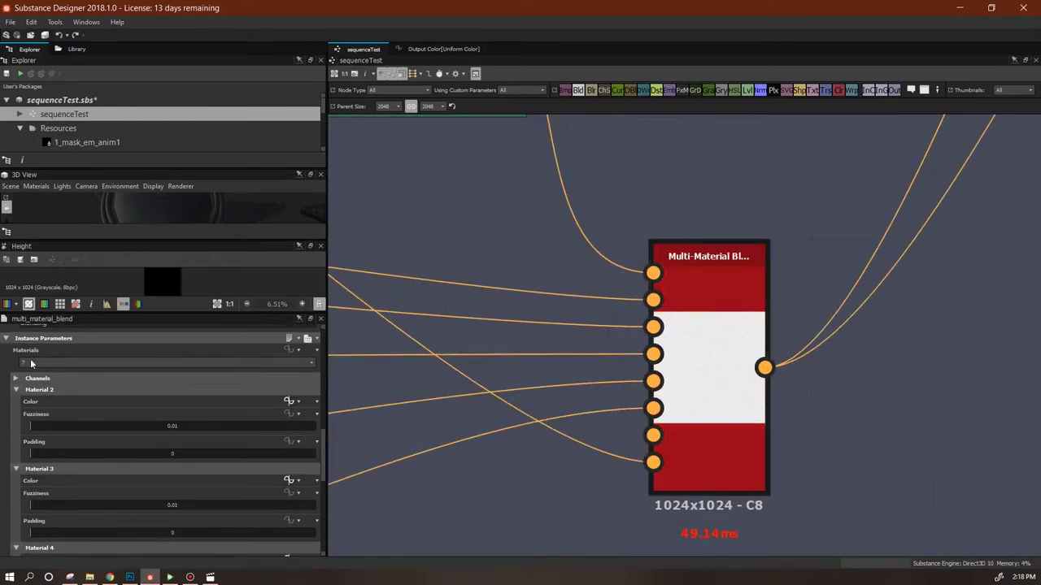
Expand the blend node's Channels parameters and examine its Height channel, toggling it off and back on
left_click(14, 379)
left_click_drag(321, 420, 322, 471)
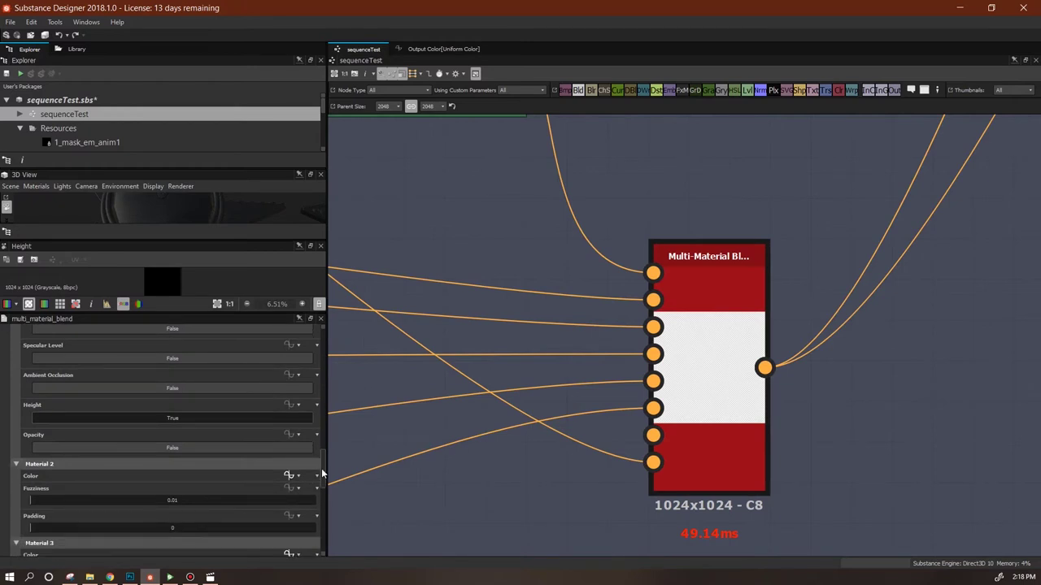
left_click(181, 418)
left_click(189, 419)
scroll(793, 387, "down", 2)
scroll(697, 404, "down", 2)
middle_click_drag(696, 404, 695, 556)
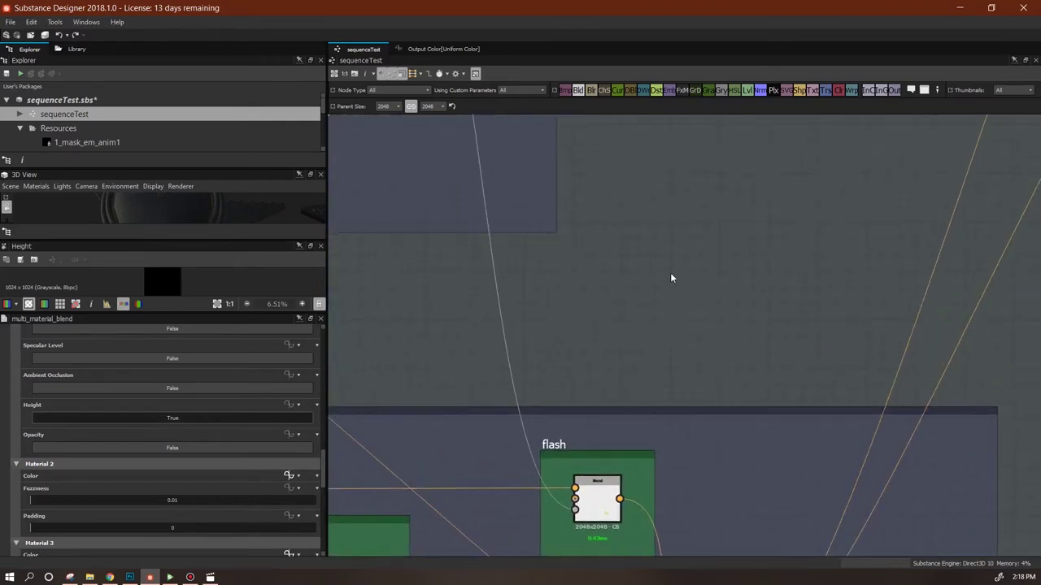
scroll(671, 272, "down", 4)
middle_click_drag(658, 264, 653, 176)
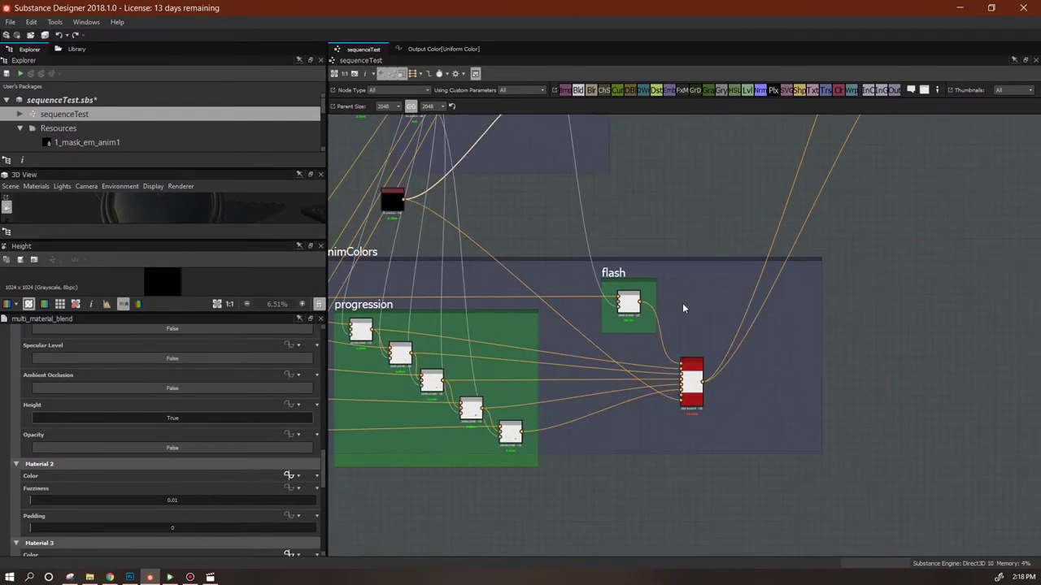
left_click_drag(321, 407, 322, 446)
Compare the channel settings and Material 2 to Material 7 parameters of the anim masks and animColors blend nodes
middle_click_drag(817, 368, 817, 584)
left_click(574, 287)
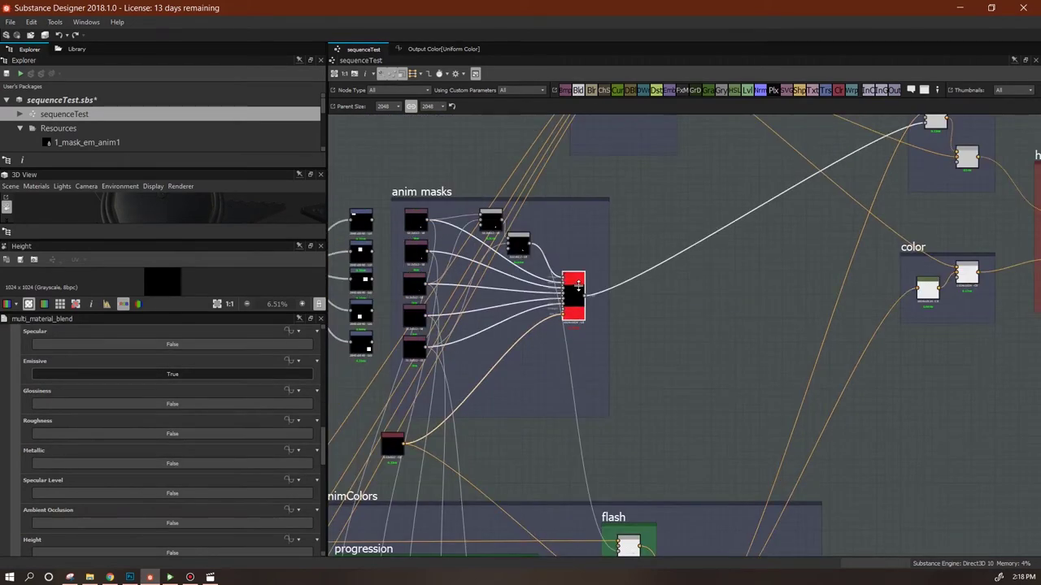
middle_click_drag(698, 451, 665, 197)
scroll(669, 412, "up", 5)
middle_click_drag(668, 412, 821, 441)
middle_click_drag(676, 433, 730, 488)
scroll(943, 425, "down", 3)
left_click_drag(323, 425, 325, 503)
scroll(290, 384, "down", 3)
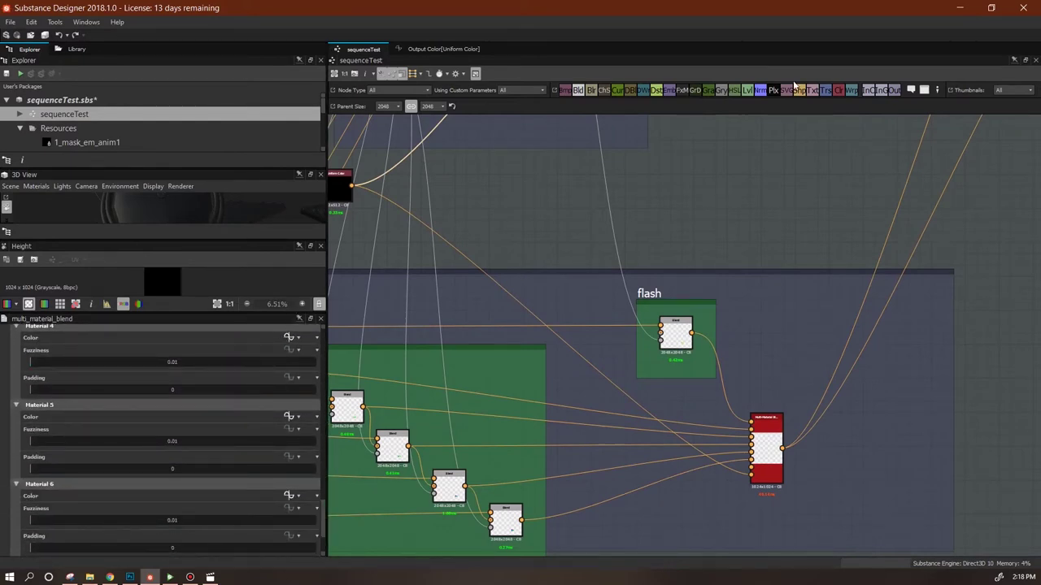
Search the library for multi-mat, add a Multi-Material Blend node above the flash frame and review its default parameters
left_click(77, 48)
type("multi-mat")
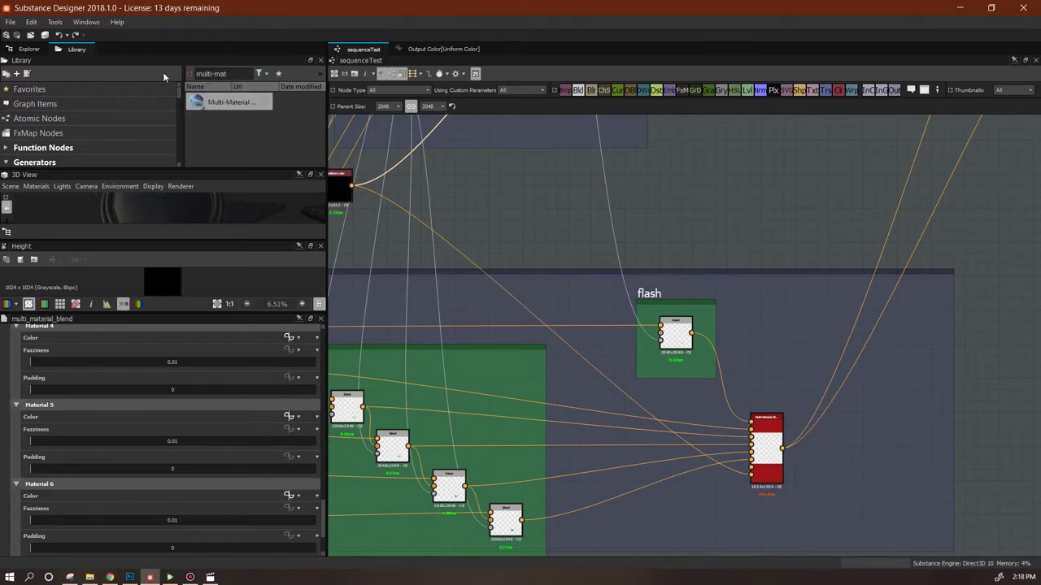
left_click_drag(230, 104, 739, 191)
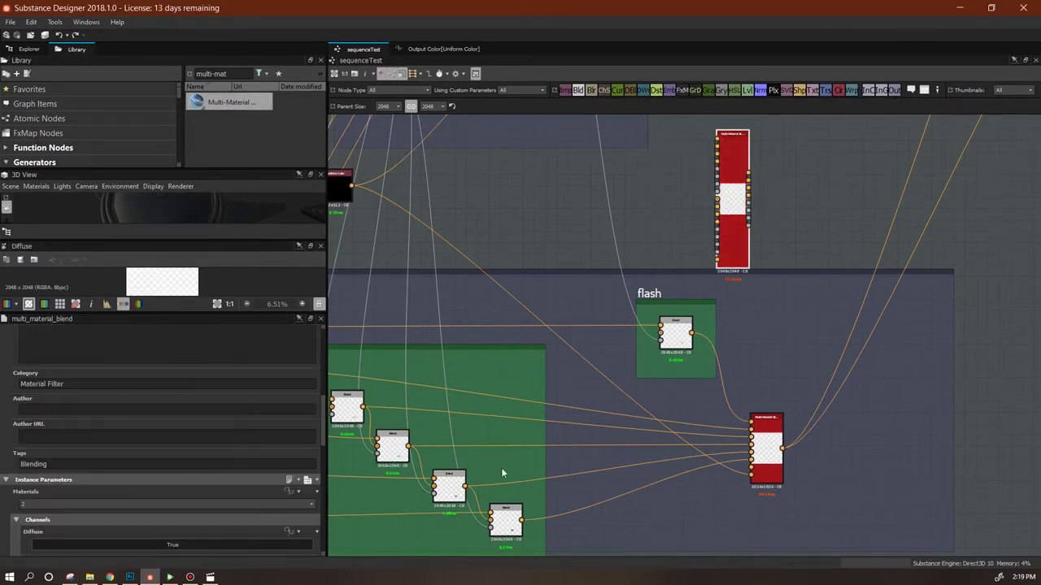
scroll(321, 420, "down", 6)
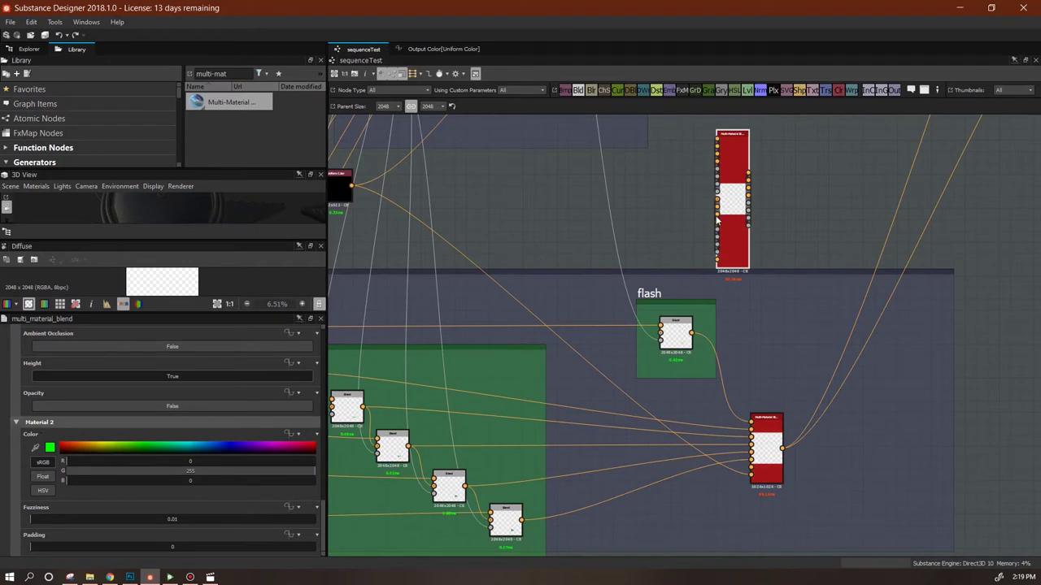
Open the function driving the Material 5 color of the animColors Multi-Material Blend node
left_click(773, 462)
scroll(324, 462, "down", 10)
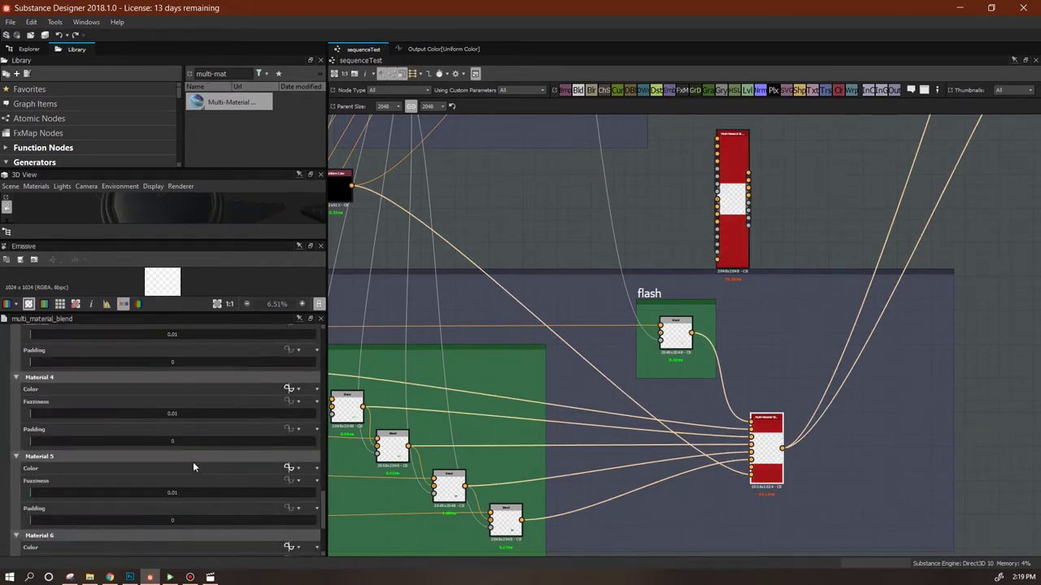
left_click(289, 469)
Return to the sequenceTest graph and delete the extra Multi-Material Blend node above the flash frame
left_click(363, 48)
key("Delete")
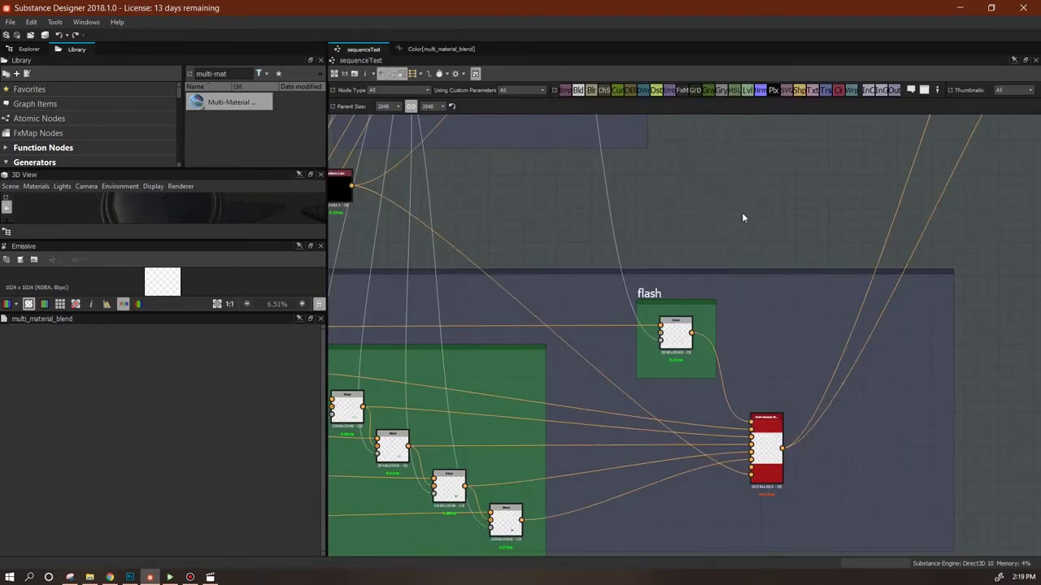
scroll(742, 214, "down", 3)
middle_click_drag(693, 206, 673, 384)
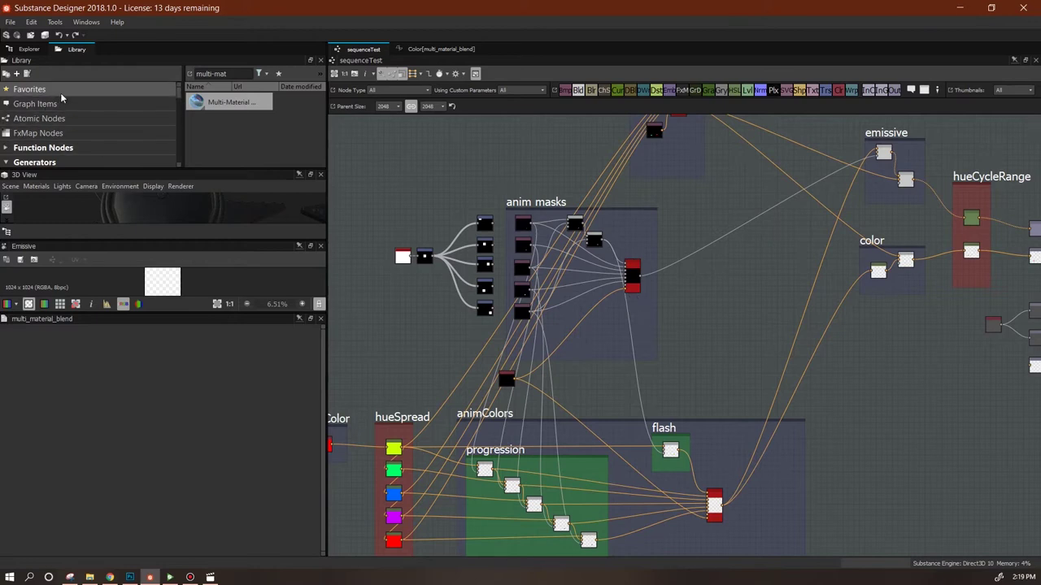
Enlarge the package list and open the sequence graph of the unsaved package
left_click(25, 50)
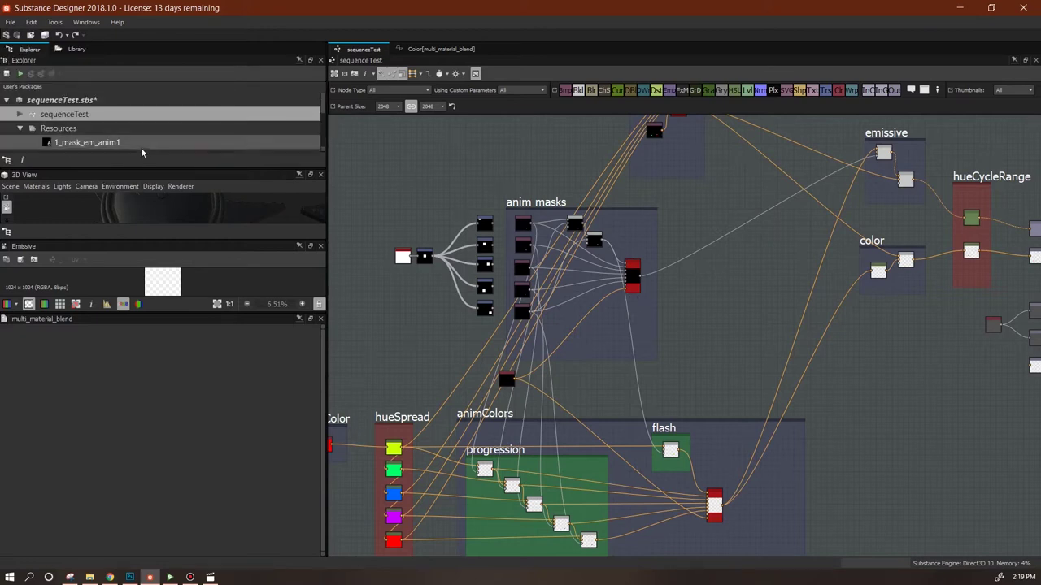
left_click_drag(143, 168, 134, 318)
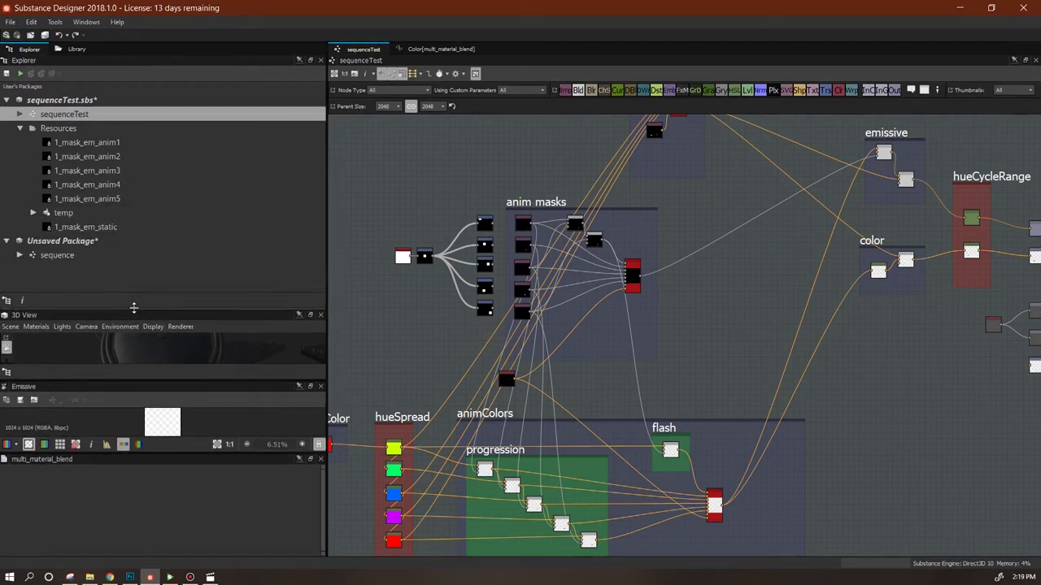
left_click(66, 257)
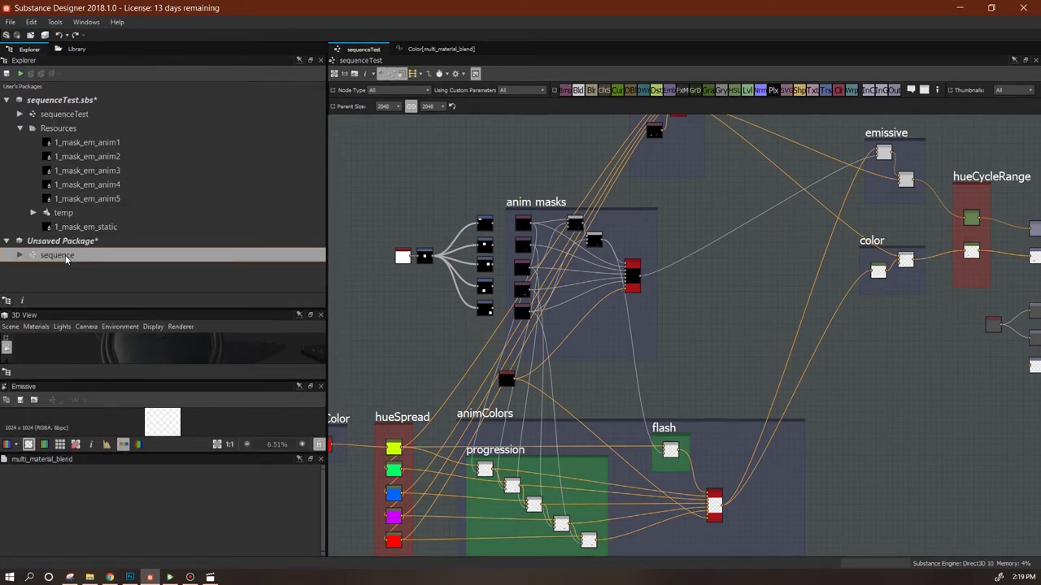
double_click(66, 257)
middle_click_drag(567, 399, 728, 305)
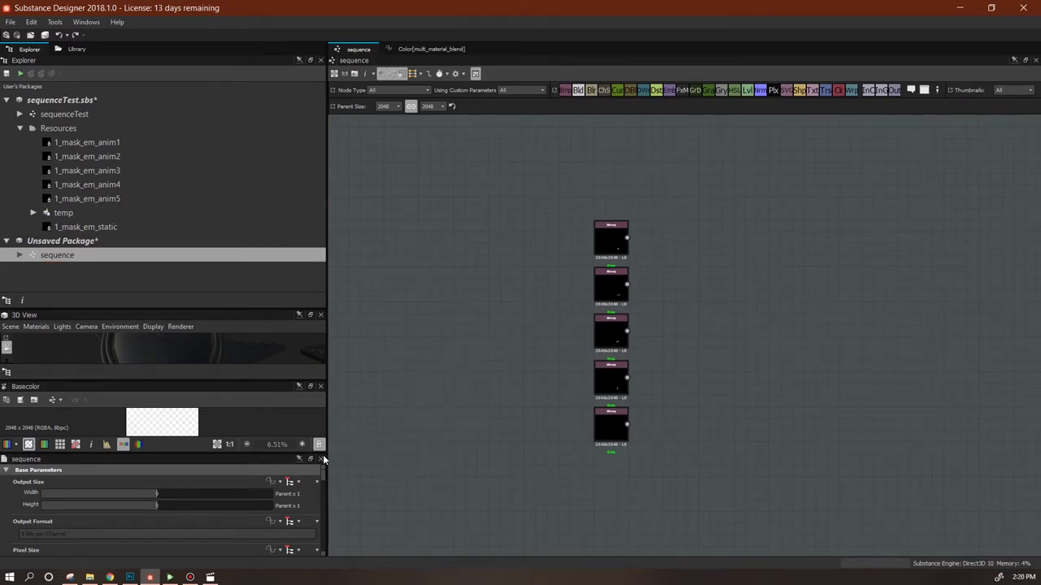
Add a Float3 input parameter to the sequence graph with identifier material2 and label "material 2"
left_click_drag(323, 472, 332, 556)
left_click(242, 496)
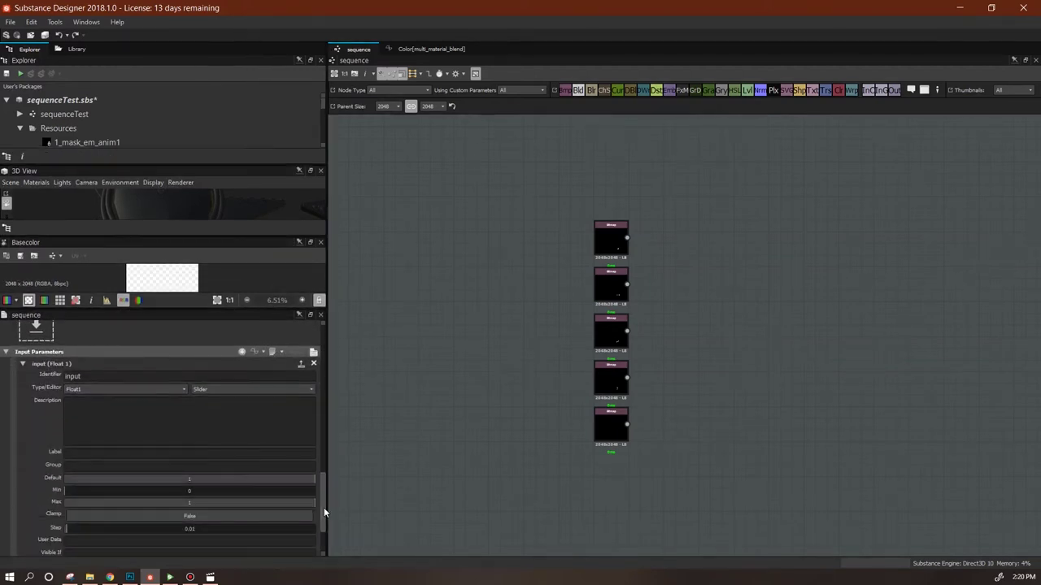
scroll(311, 498, "down", 2)
left_click_drag(116, 350, 65, 350)
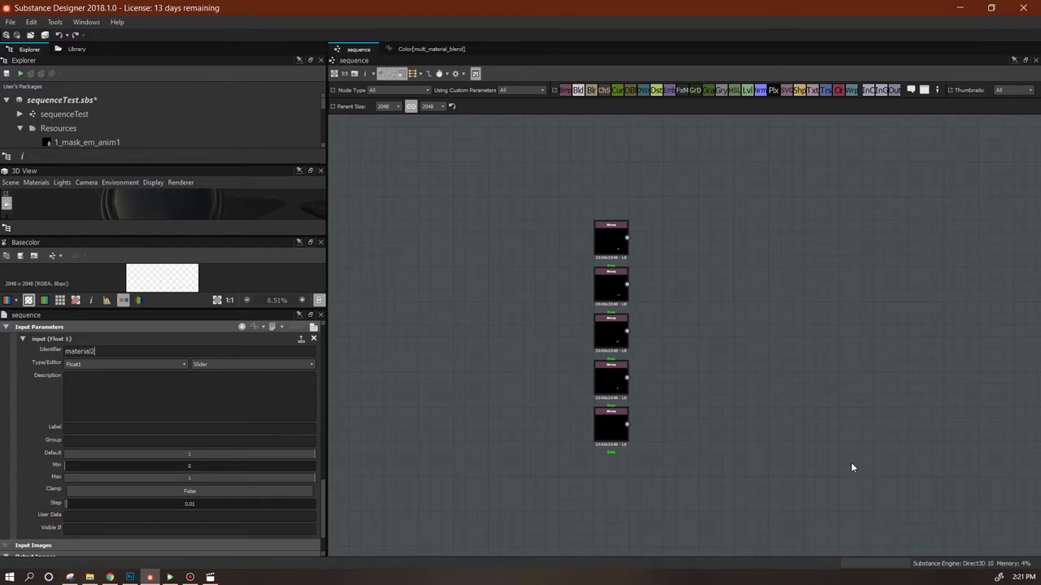
left_click(122, 365)
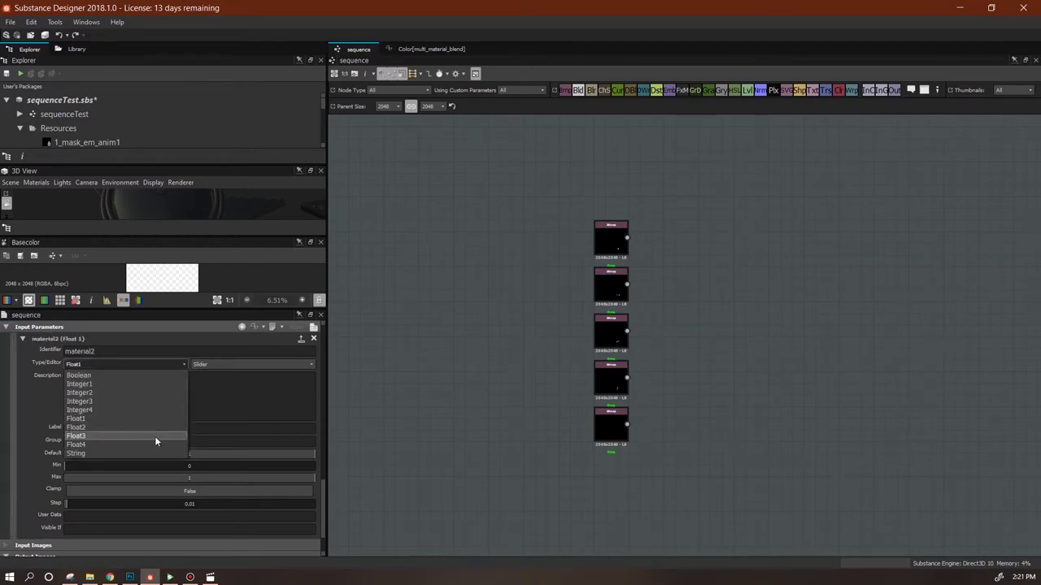
left_click(155, 436)
scroll(126, 398, "down", 2)
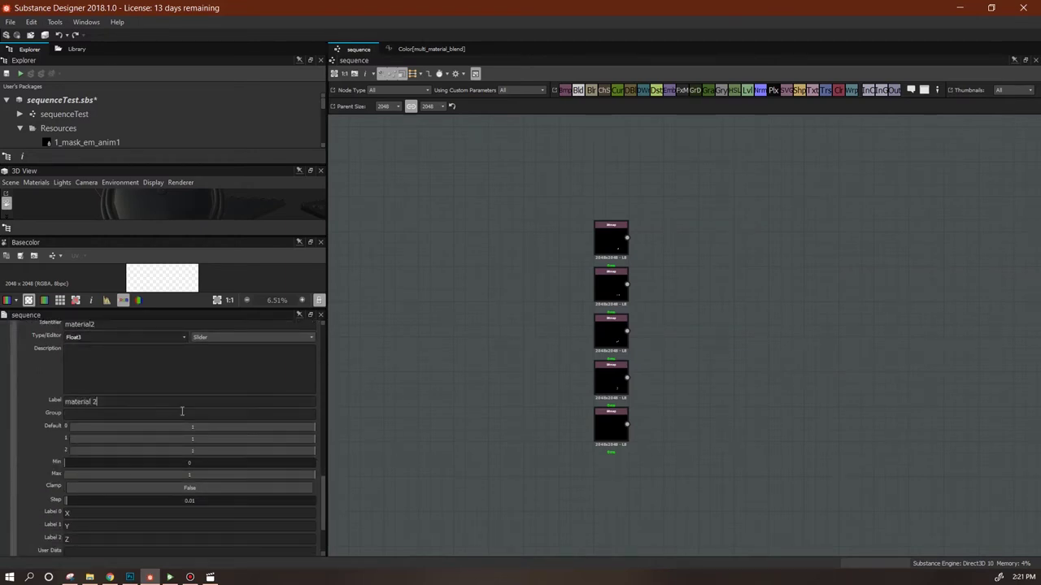
Set the material2 parameter's default values to 255, 0 and 0 and its maximum to 255
double_click(194, 428)
key("Tab")
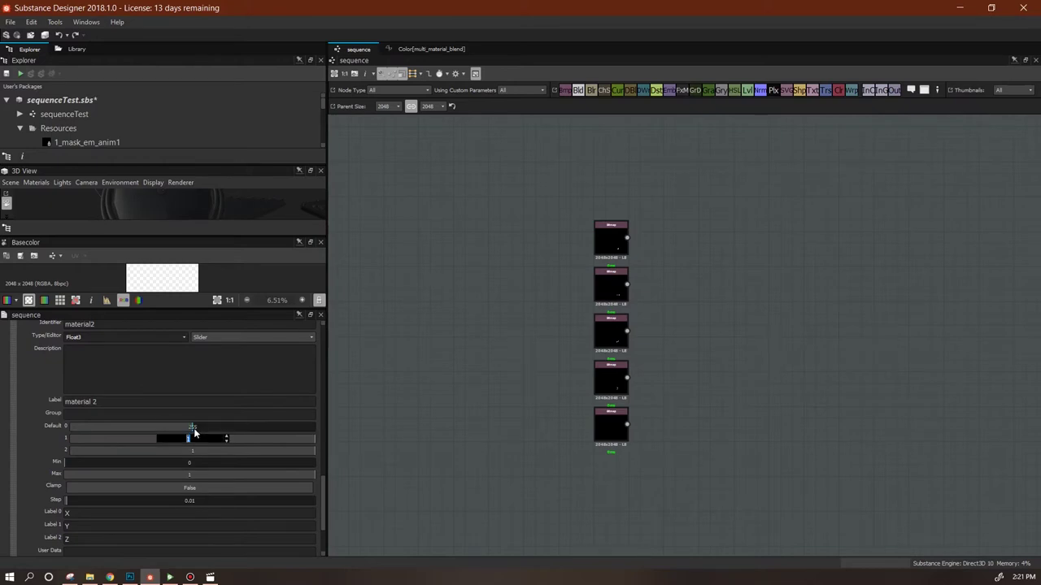
type("0")
key("Tab")
type("0")
key("Tab")
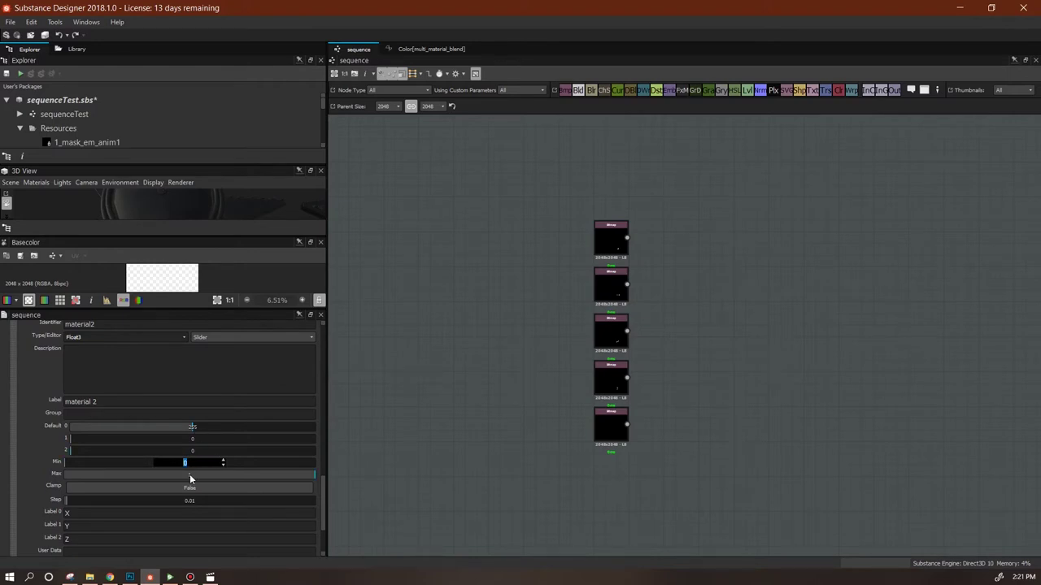
key("Tab")
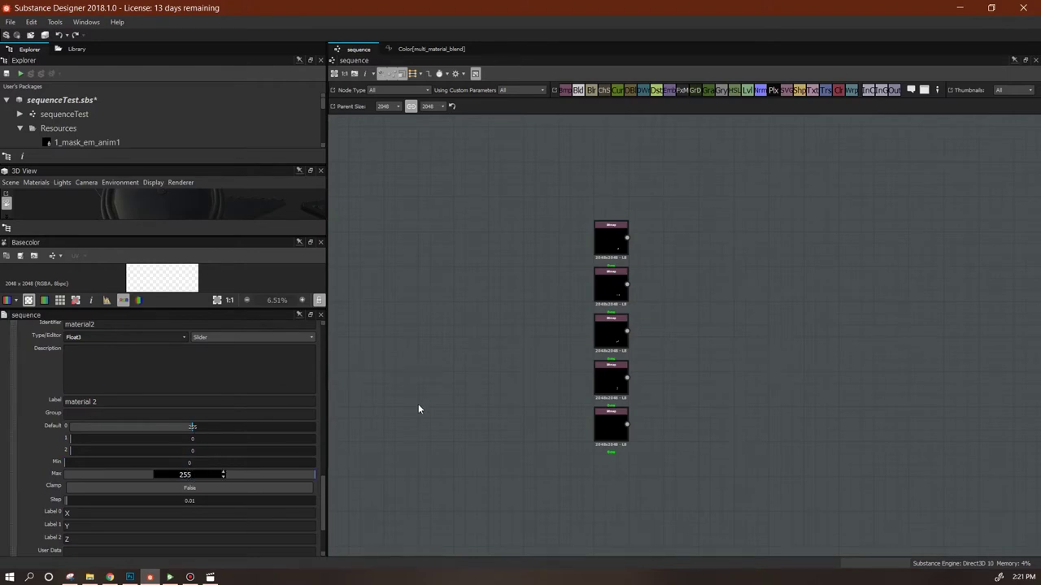
Set the material 2 parameter's editor to Color (RGB) and its Visible If condition to false
key("Return")
left_click(252, 335)
left_click(241, 358)
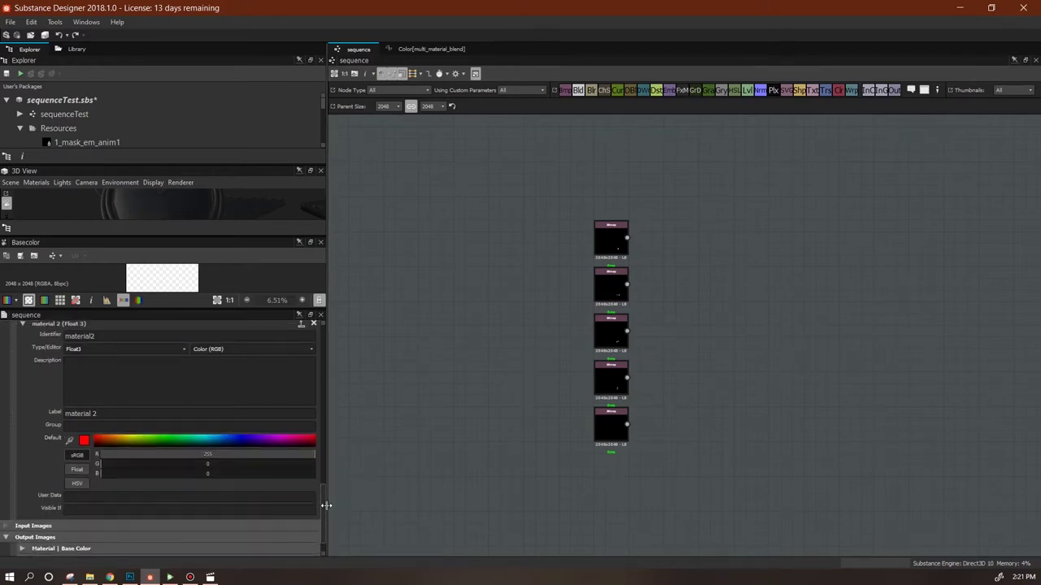
scroll(90, 520, "up", 1)
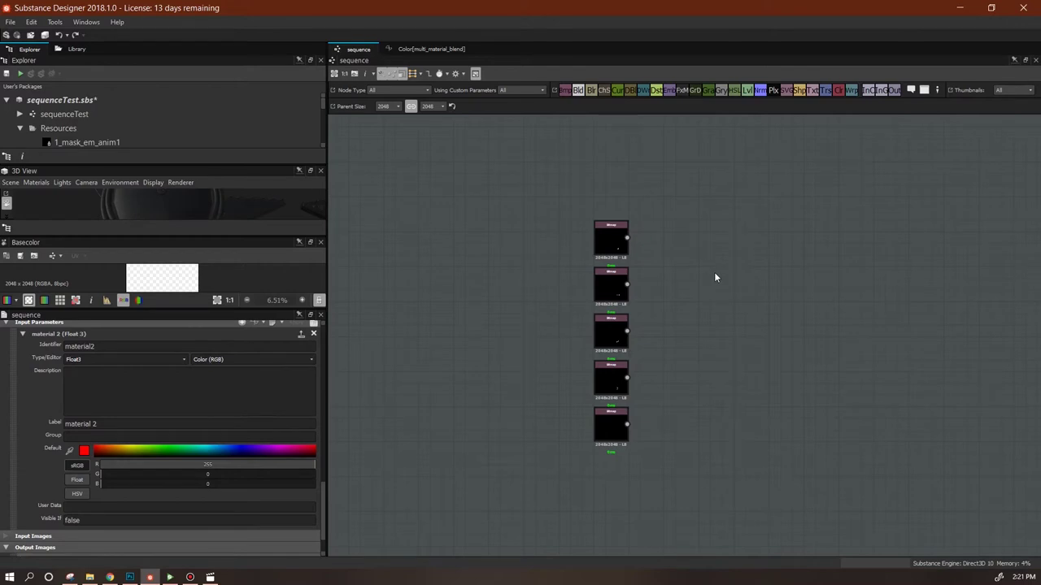
Add a Multi-Material Blend node from the library to the sequence graph, beside the column of five bitmap nodes
scroll(716, 274, "down", 2)
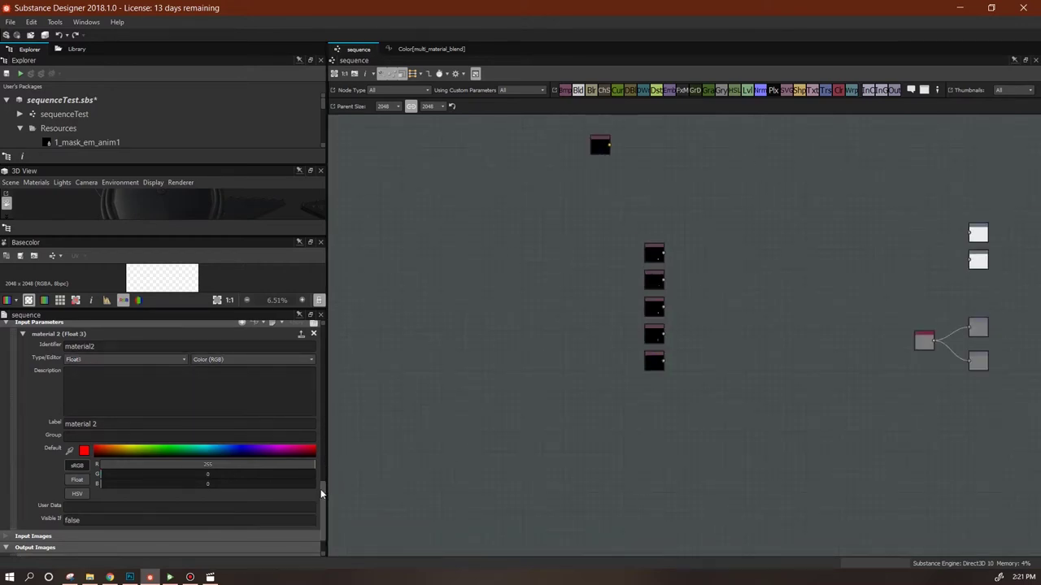
scroll(323, 492, "up", 1)
left_click(76, 49)
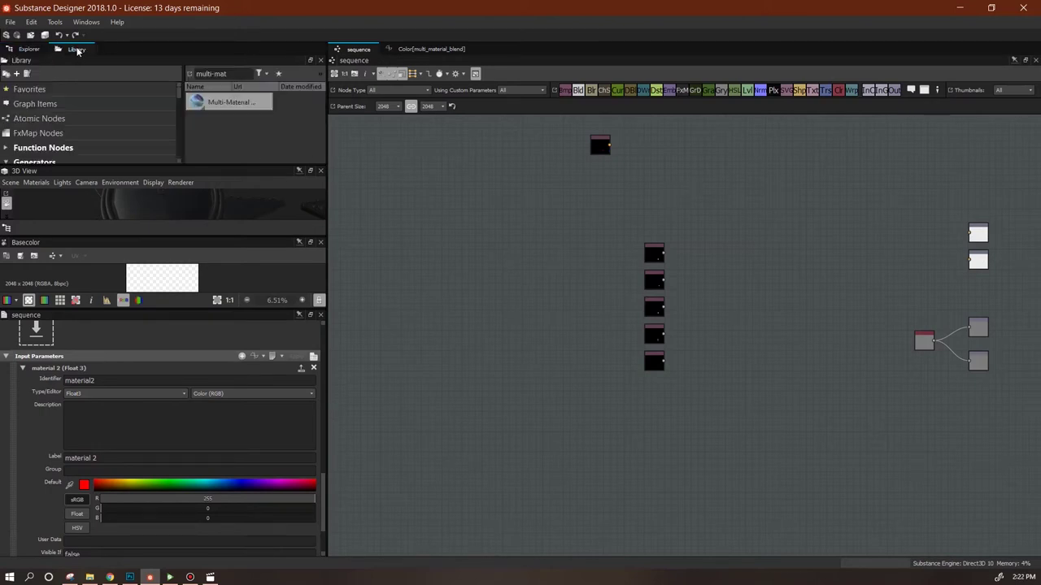
left_click_drag(227, 102, 769, 285)
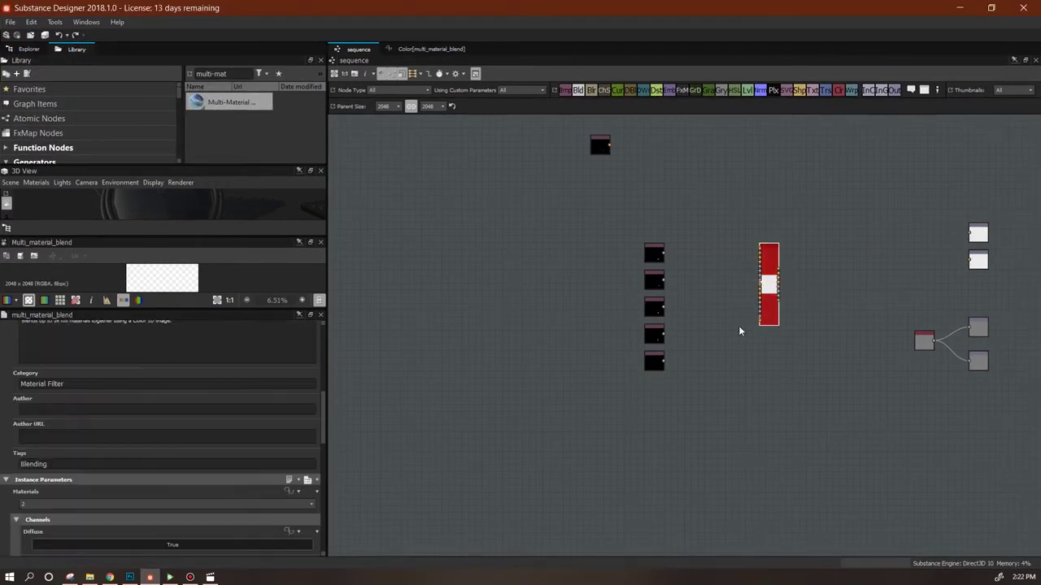
Turn off the Diffuse, Base Color, Normal, Specular, Glossiness, Roughness and Metallic channels of the Multi-Material Blend node
scroll(322, 442, "down", 3)
left_click(192, 359)
left_click(194, 389)
left_click(177, 418)
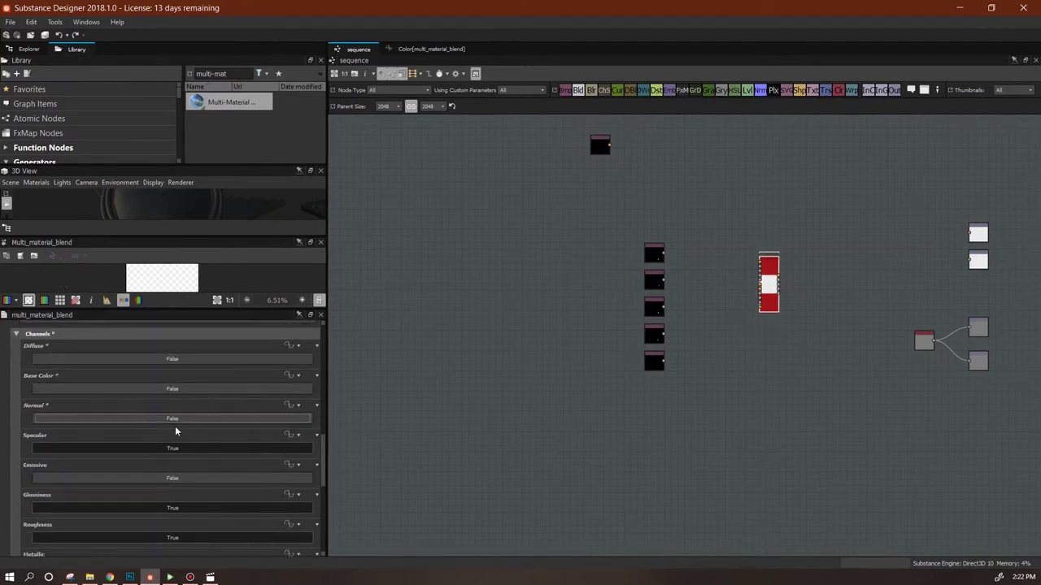
left_click(169, 449)
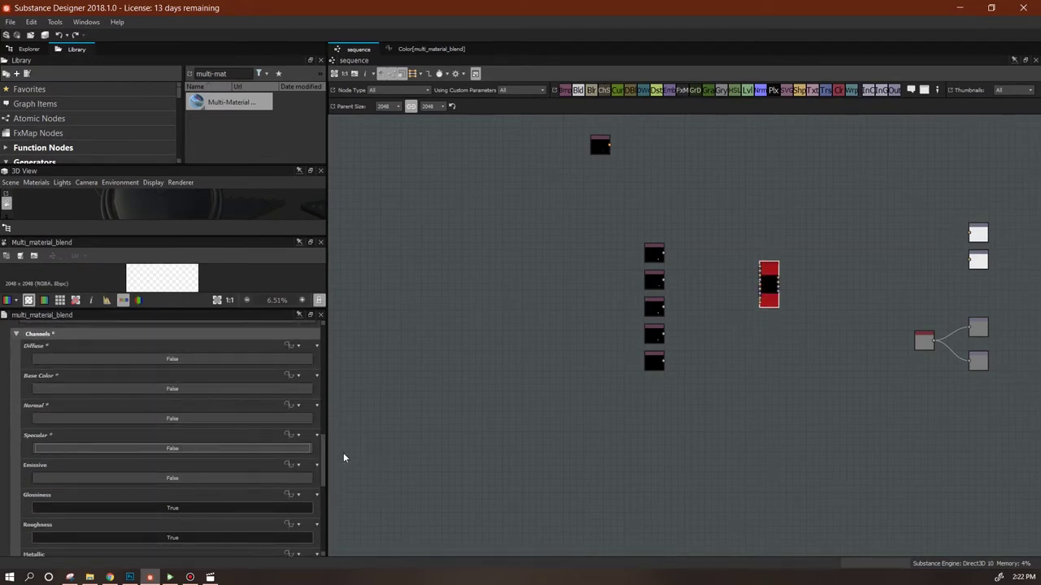
scroll(325, 460, "down", 3)
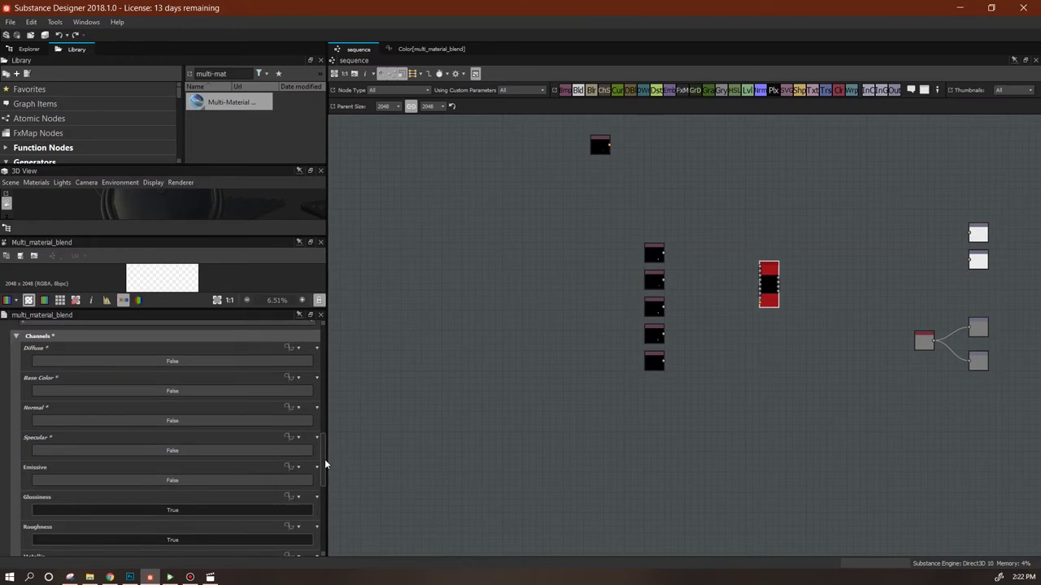
scroll(325, 477, "down", 1)
left_click(151, 423)
left_click(134, 452)
left_click(163, 482)
Drive the blend node's Material 2 color with the material2 input parameter and connect the topmost of the five bitmaps to its first input
scroll(251, 498, "down", 7)
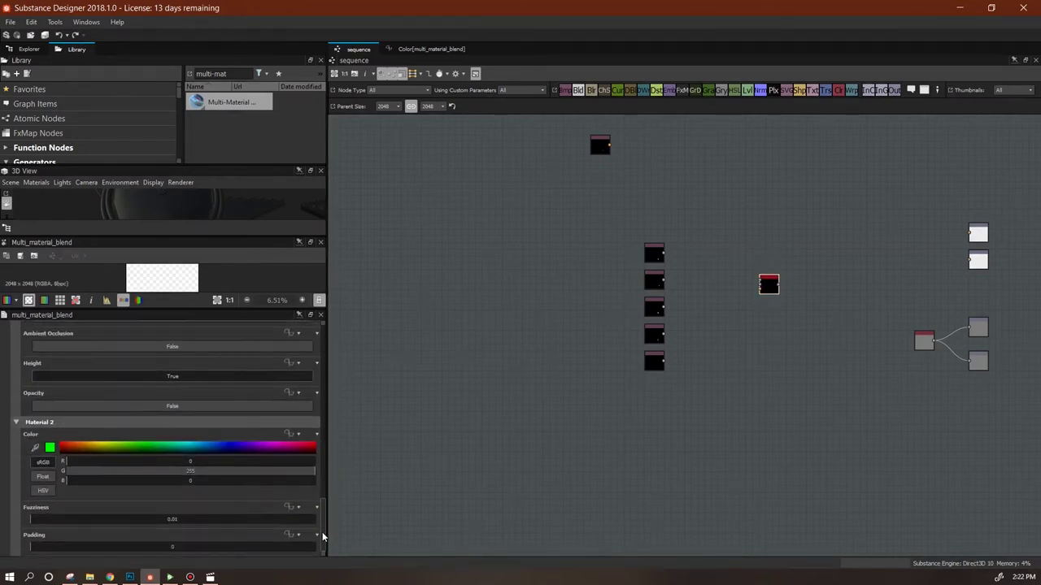
left_click(291, 436)
left_click(305, 481)
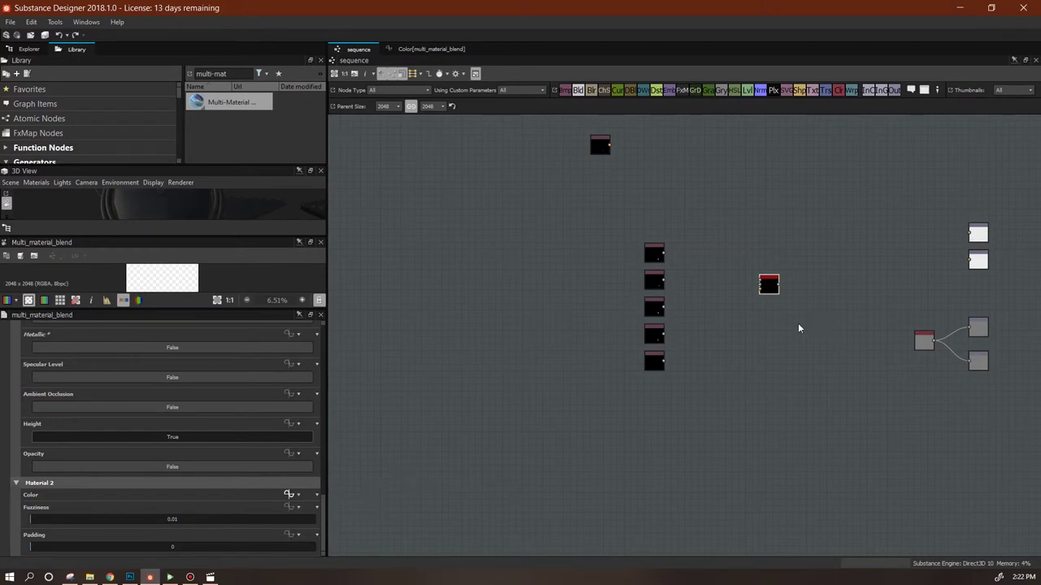
scroll(781, 309, "up", 3)
left_click_drag(582, 255, 749, 301)
scroll(821, 358, "down", 3)
middle_click_drag(930, 152, 695, 123)
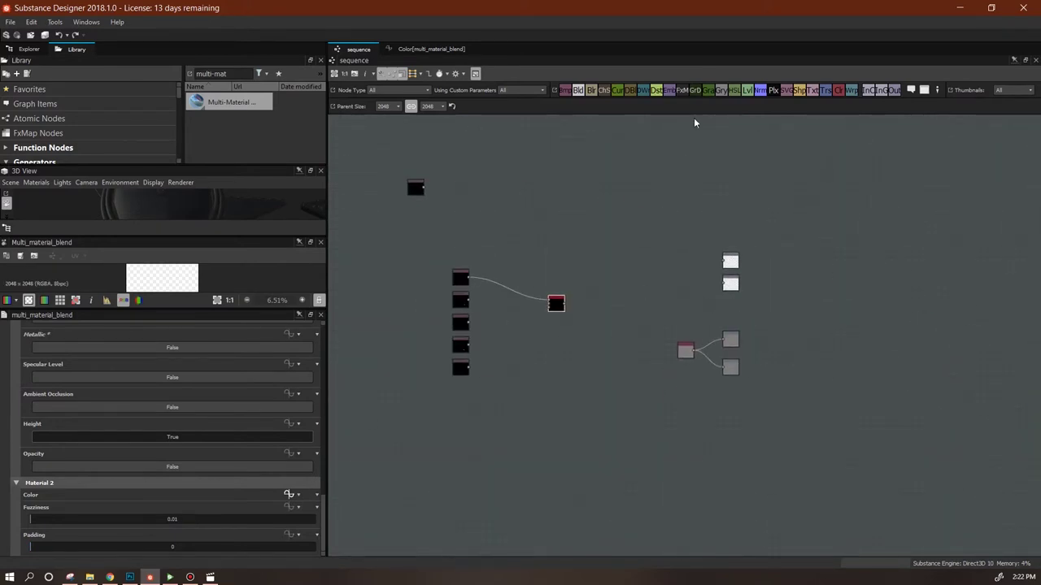
left_click_drag(830, 93, 686, 228)
left_click_drag(610, 281, 611, 283)
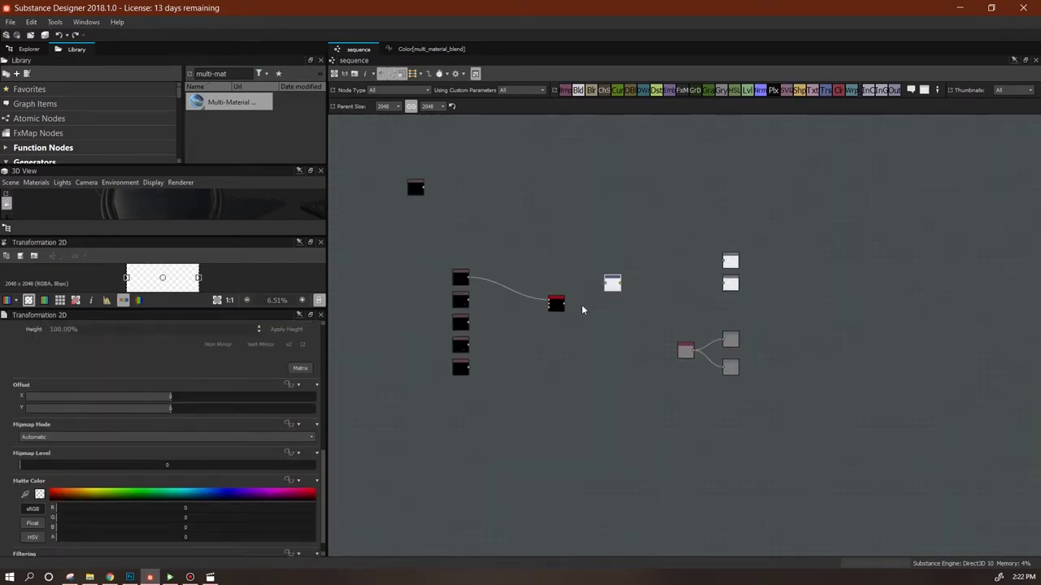
scroll(631, 289, "up", 3)
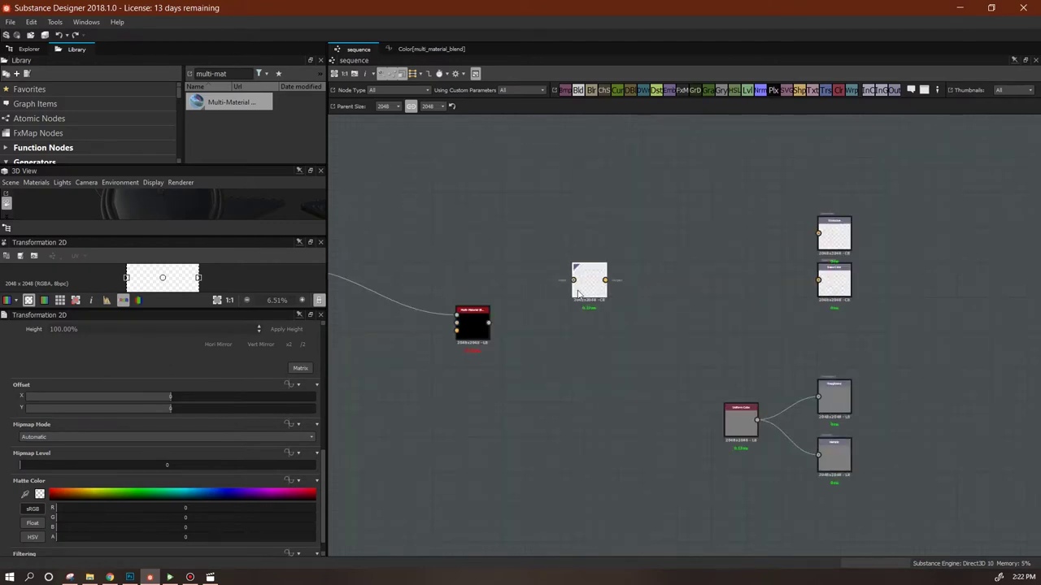
key("Delete")
Connect the Multi-Material Blend output through a new Transformation 2D node to the Base Color output
left_click_drag(488, 323, 821, 283)
left_click_drag(488, 323, 750, 186)
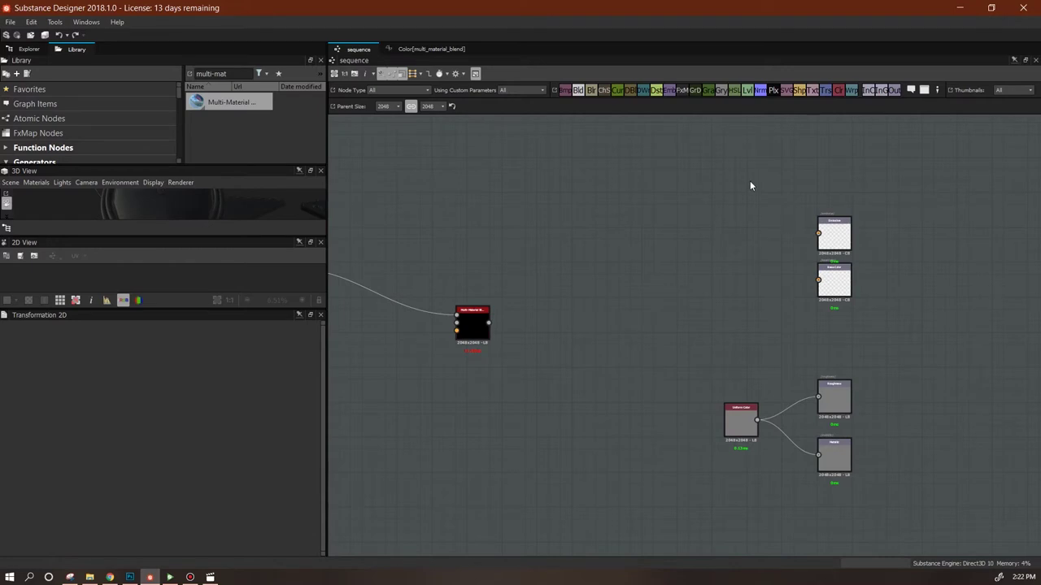
left_click_drag(826, 90, 818, 280)
left_click_drag(542, 321, 624, 298)
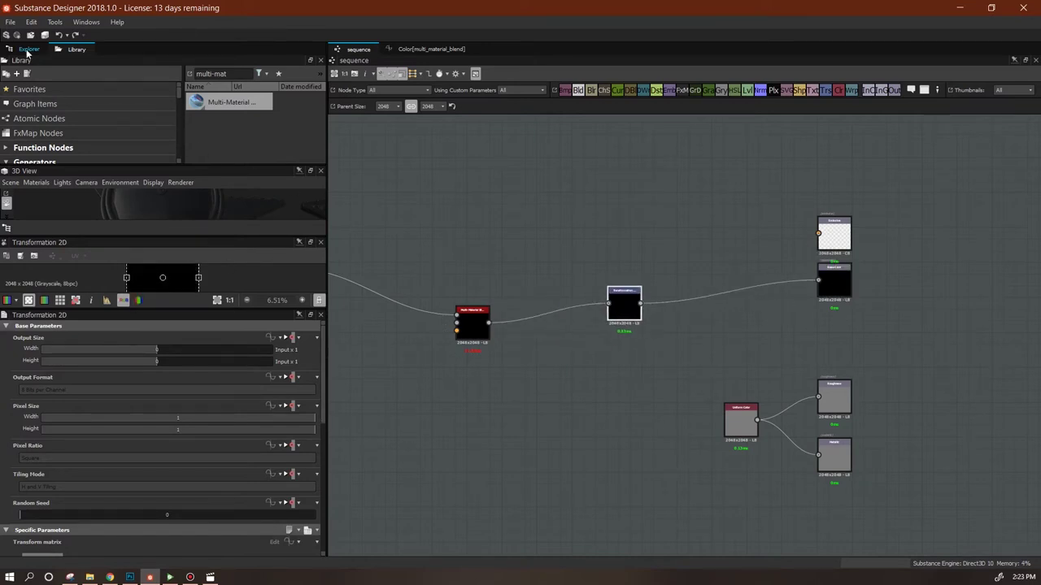
Save the unsaved package as sequence in the sequenceColors folder and publish it as an SBSAR file
left_click(28, 50)
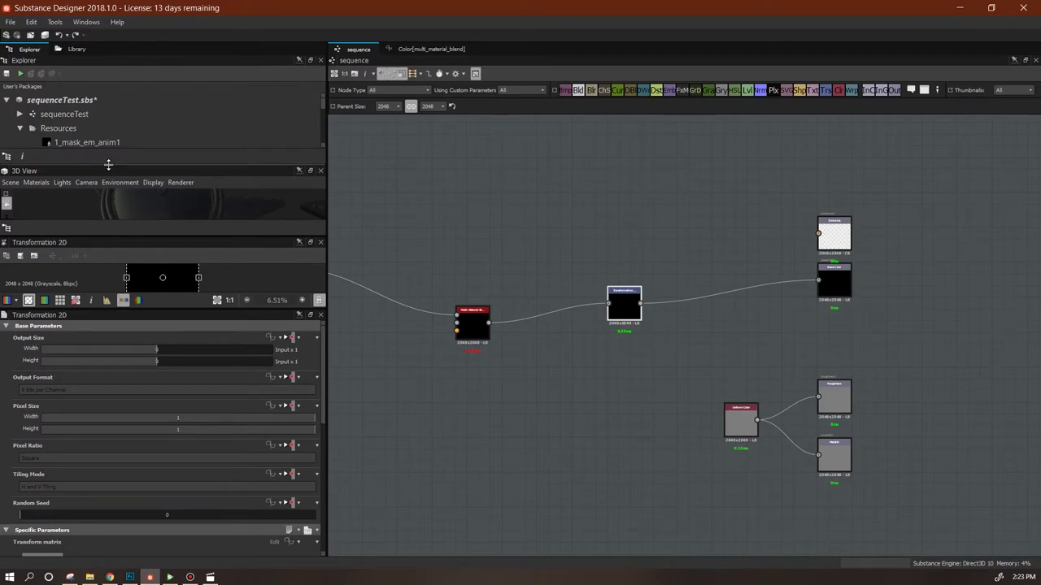
left_click_drag(108, 165, 110, 265)
left_click(69, 240)
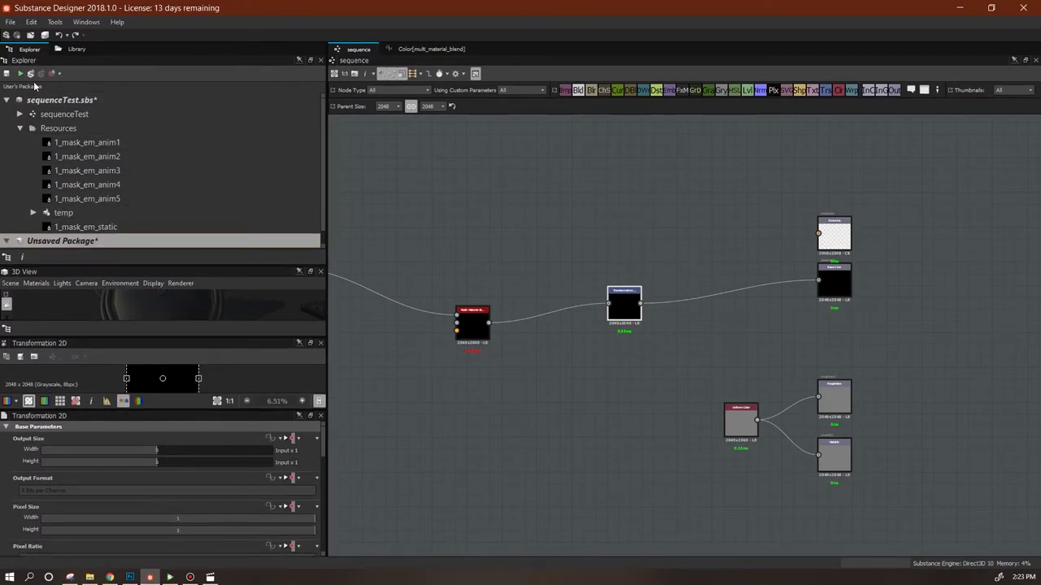
key("ctrl+s")
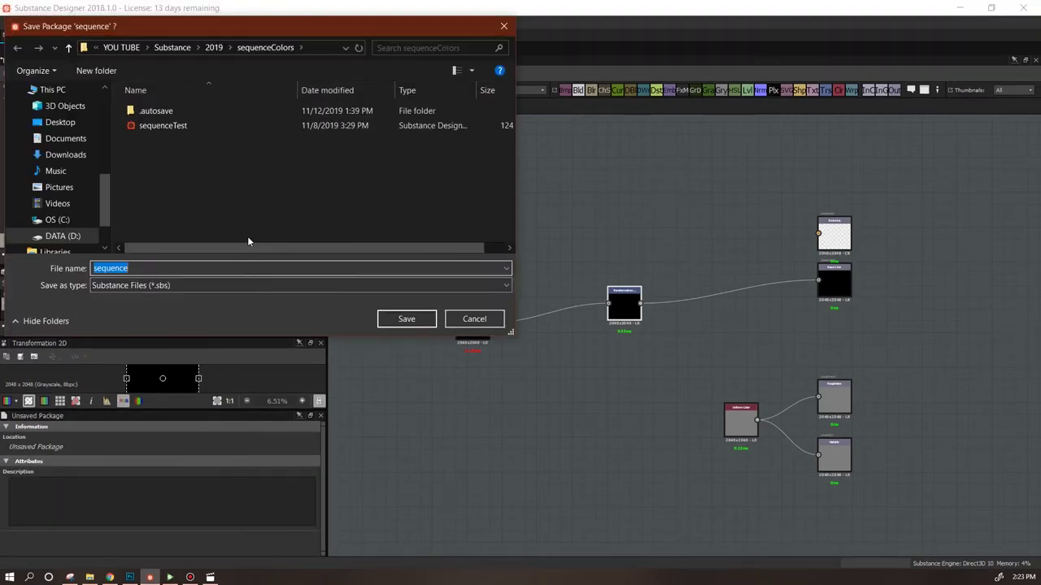
left_click(407, 319)
key("ctrl+p")
left_click(419, 317)
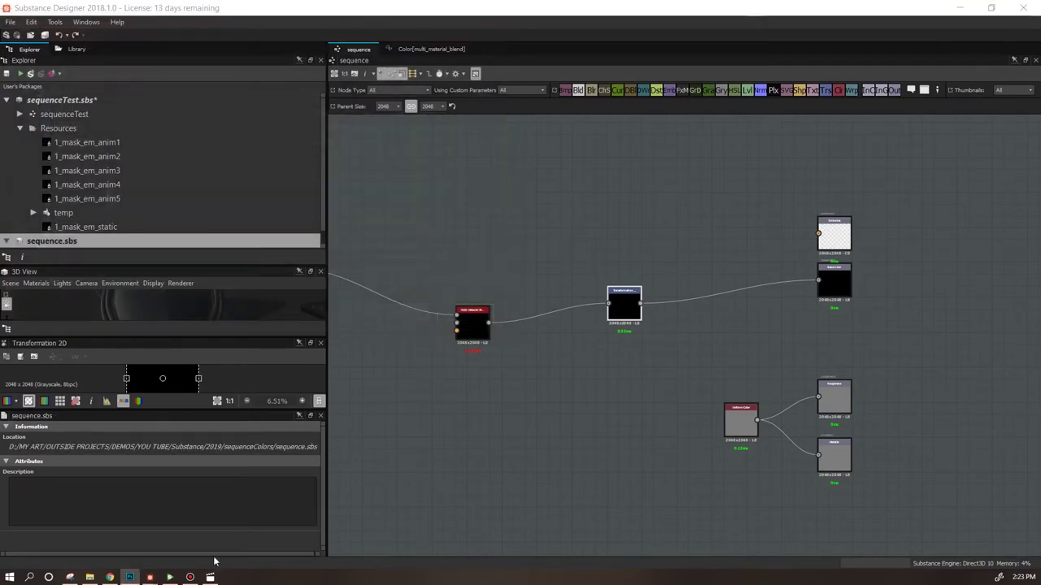
Switch to Substance Player and open the published sequence.sbsar file
left_click(170, 576)
left_click(40, 35)
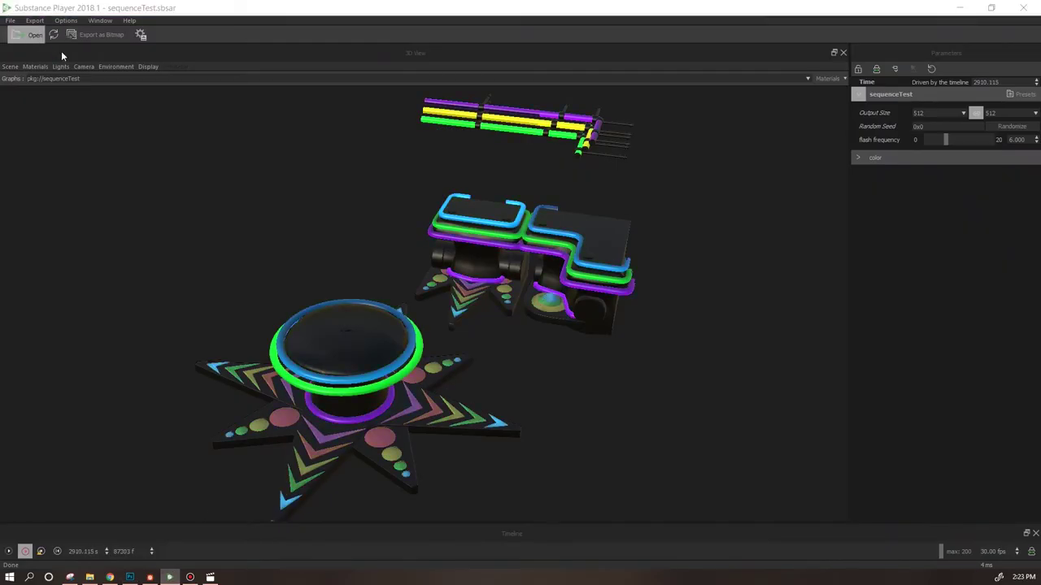
left_click(190, 157)
double_click(188, 155)
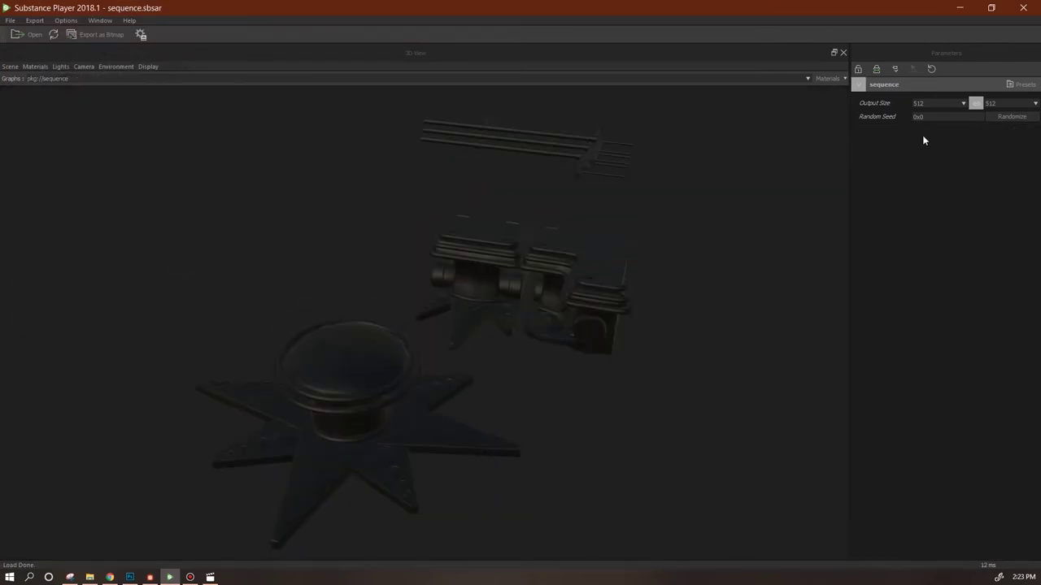
Return to Substance Designer, clear the material 2 parameter's Visible If condition and republish the sequence package
left_click(152, 580)
middle_click_drag(473, 433, 597, 368)
left_click(412, 429)
left_click_drag(323, 433, 323, 545)
left_click(22, 499)
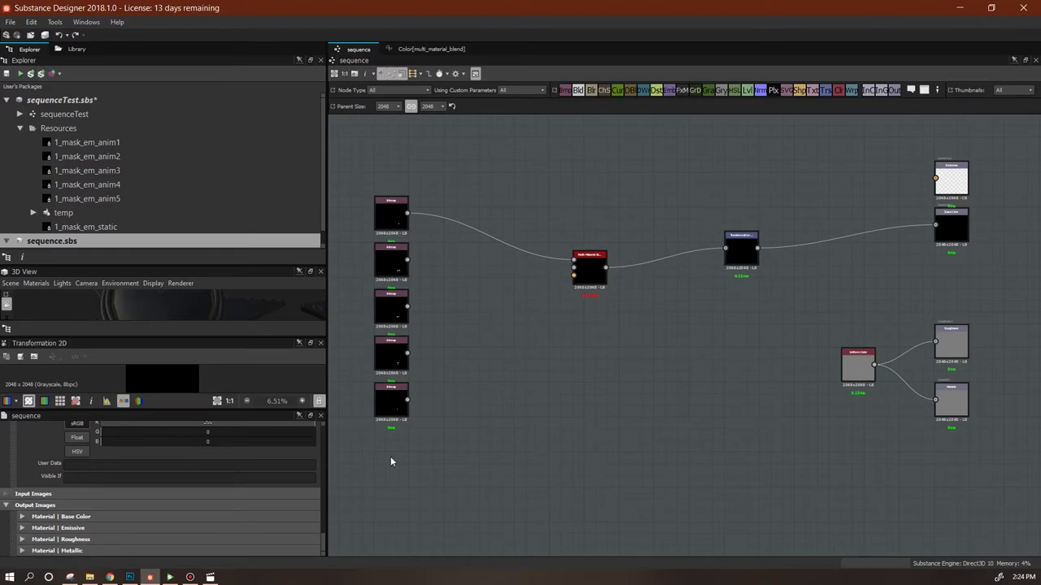
Reload the sequence in Substance Player and try different colors for the material 2 parameter
left_click(169, 578)
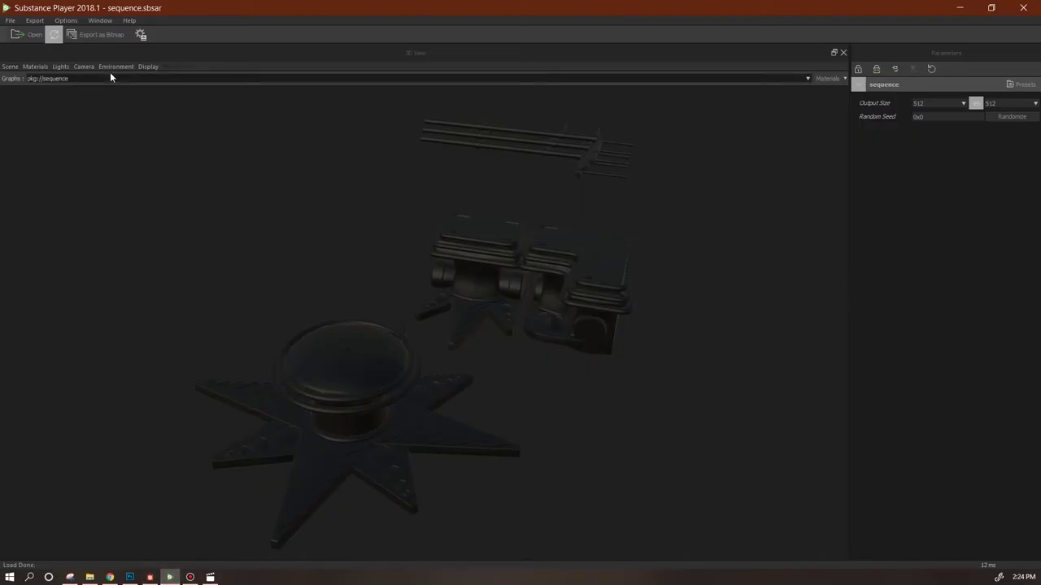
left_click(54, 34)
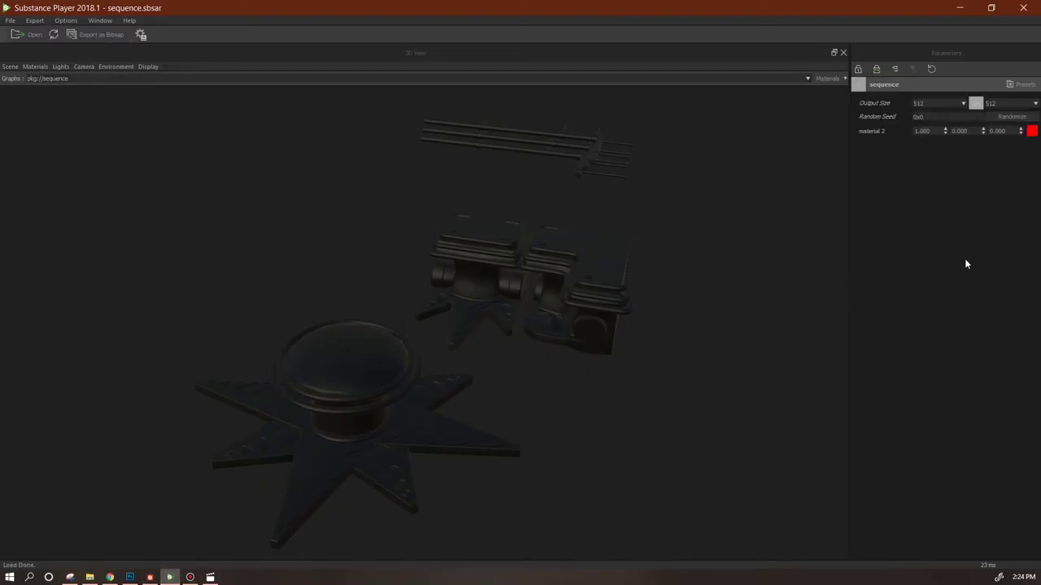
left_click(1034, 133)
left_click_drag(549, 325, 548, 291)
left_click(558, 333)
left_click_drag(558, 335, 529, 386)
left_click(729, 275)
Back in Substance Designer, set the material 2 parameter's Visible If condition to false and republish the package
left_click(150, 577)
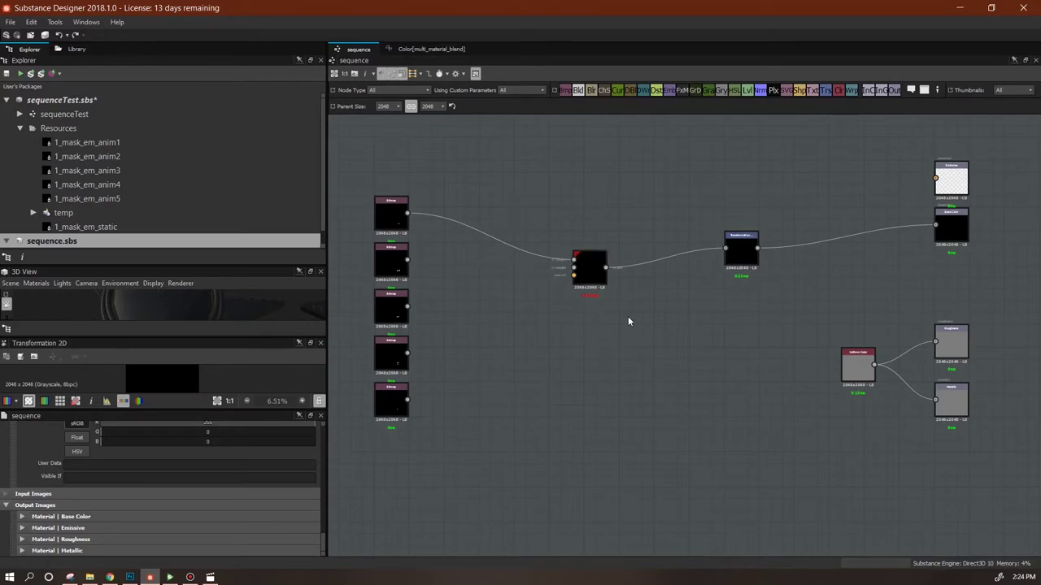
scroll(582, 343, "down", 3)
scroll(593, 336, "up", 2)
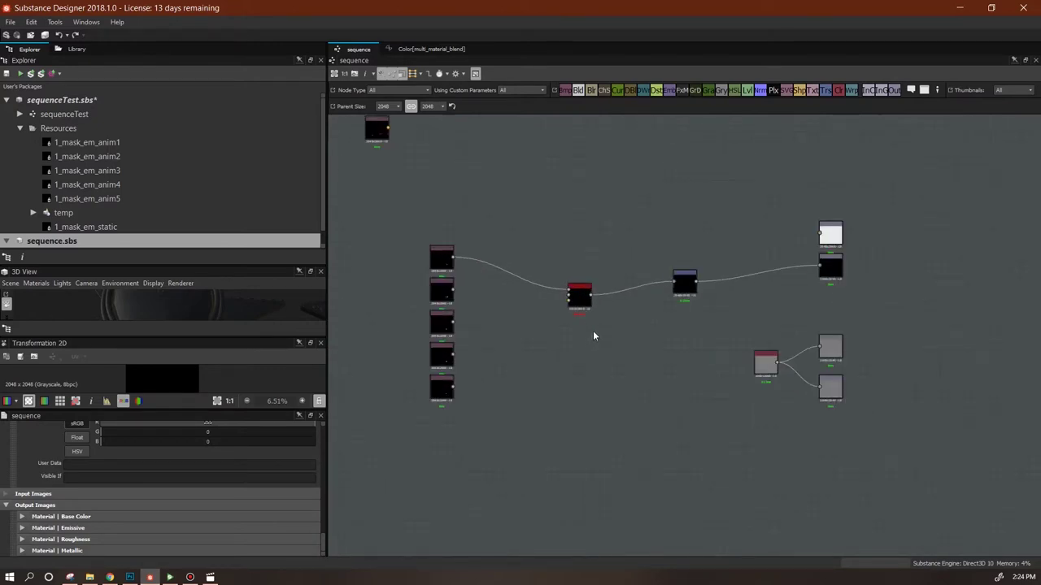
middle_click_drag(592, 336, 722, 318)
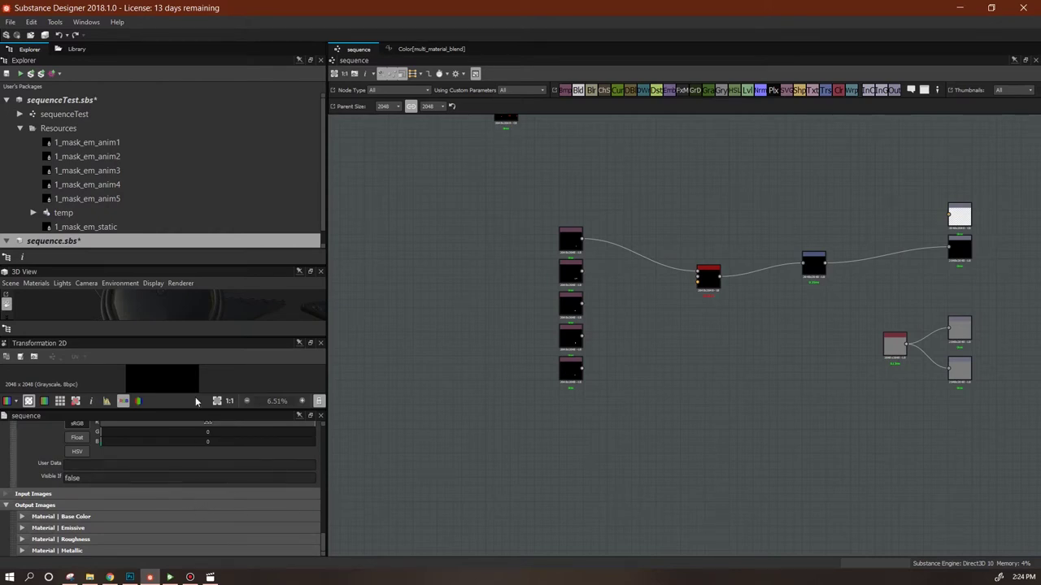
left_click(42, 73)
Switch to Substance Player and check which parameters the republished sequence offers
scroll(323, 550, "up", 2)
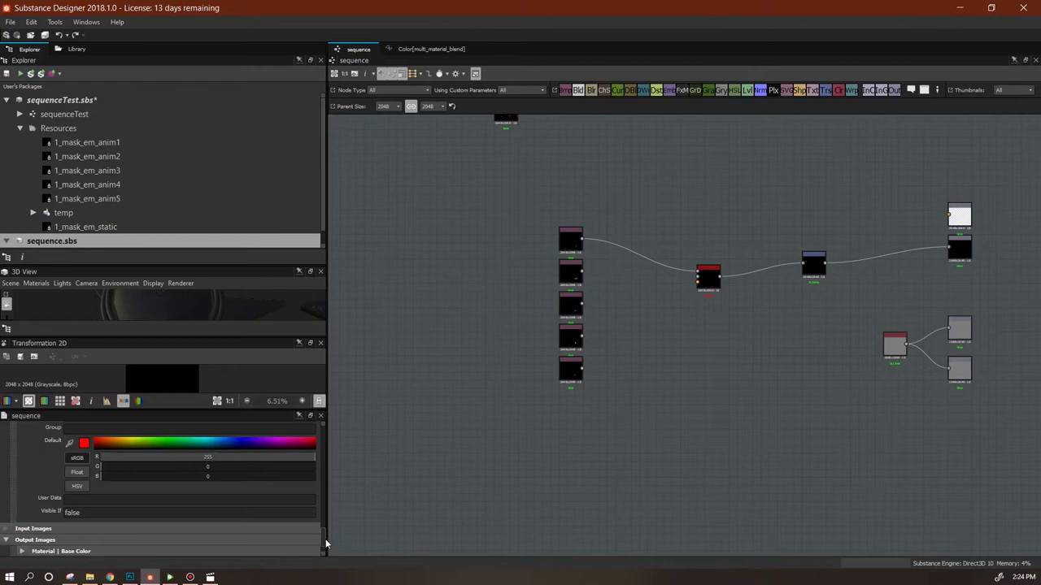
scroll(323, 539, "down", 2)
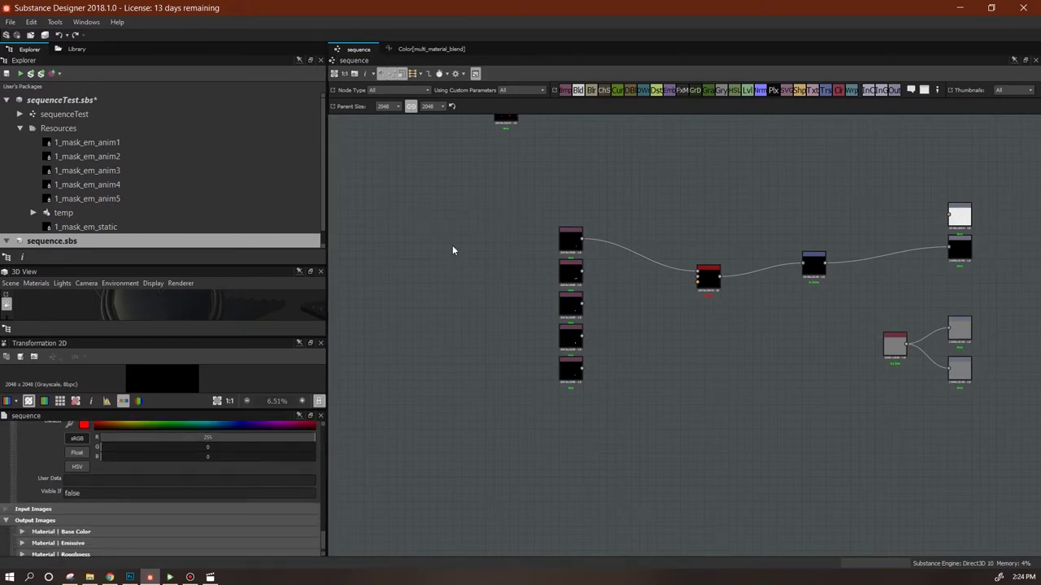
left_click(169, 580)
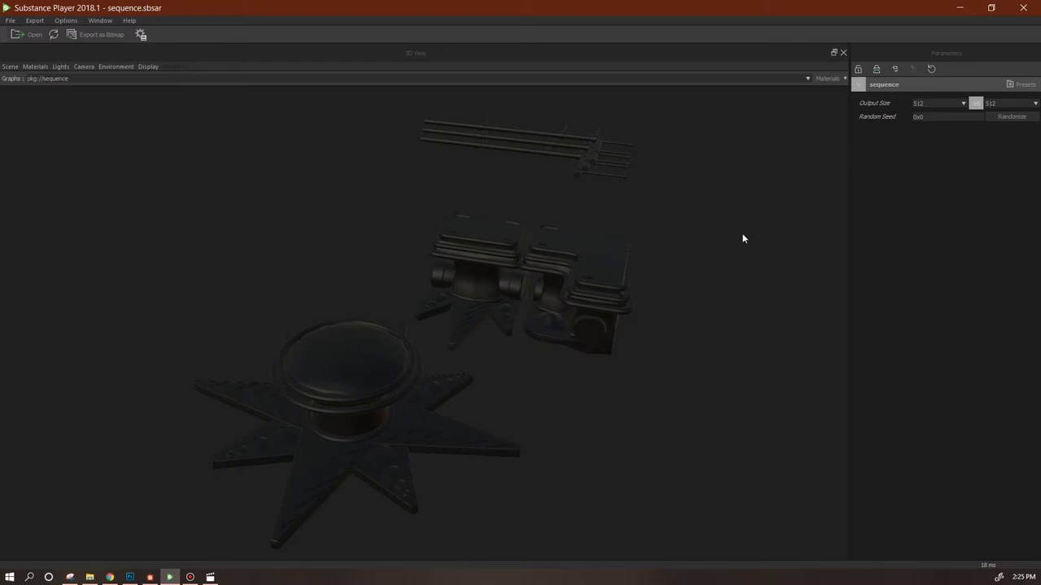
Return to Substance Designer and duplicate the material 2 input parameter by copying and pasting it
key("alt+Tab")
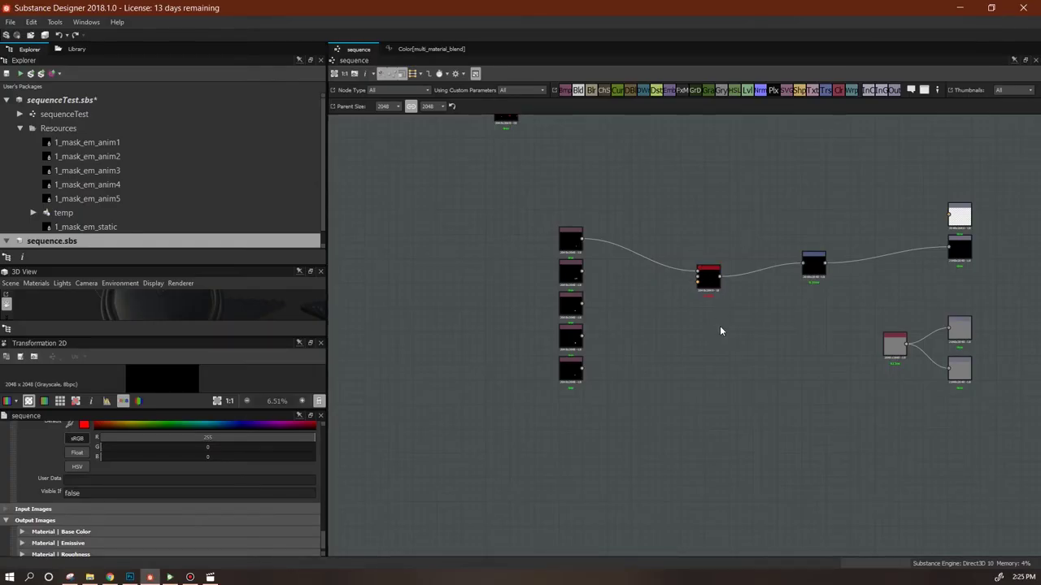
left_click_drag(323, 538, 332, 515)
left_click_drag(273, 412, 273, 284)
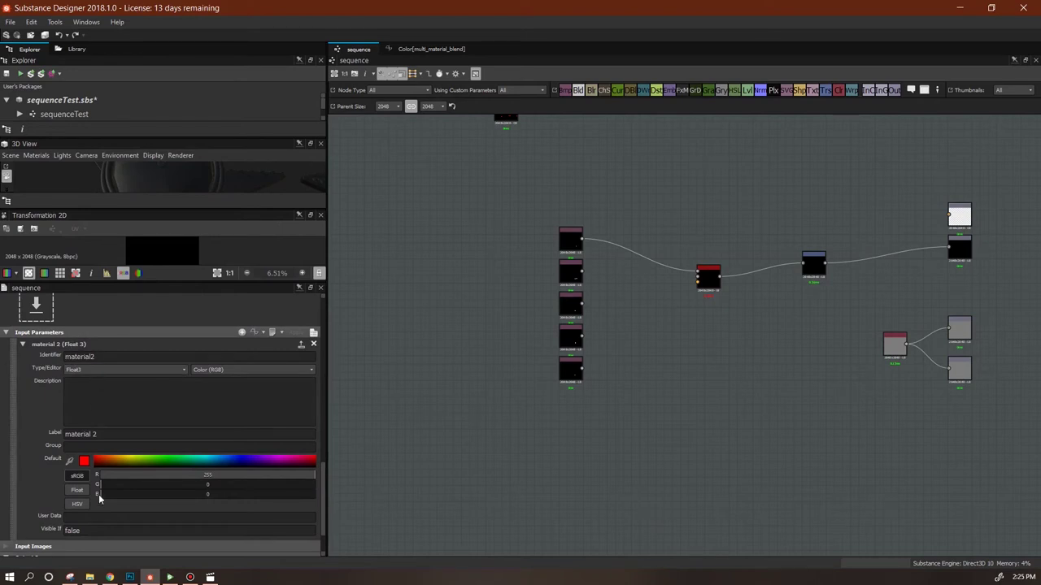
left_click_drag(325, 517, 326, 514)
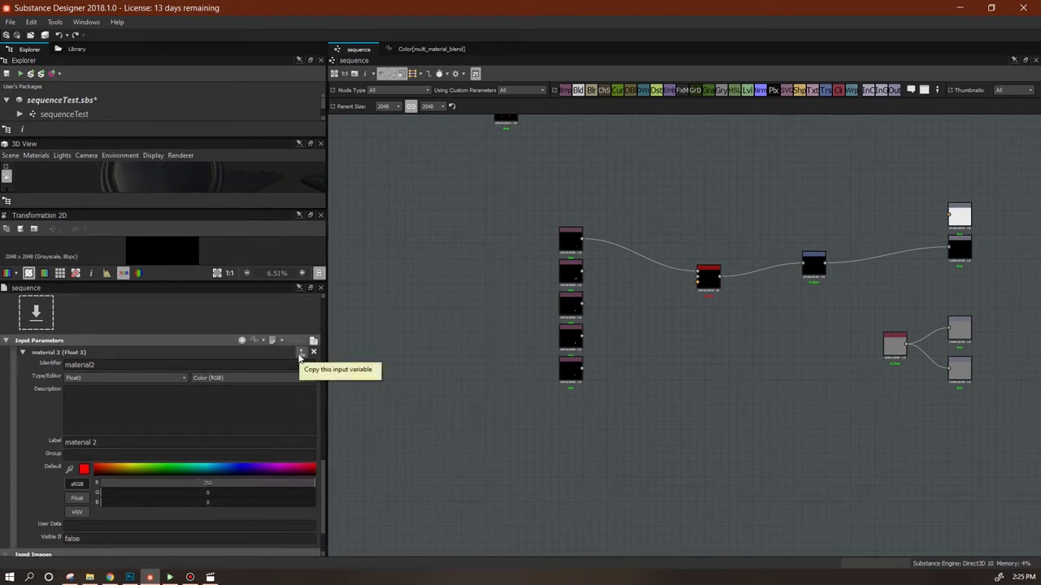
left_click(257, 340)
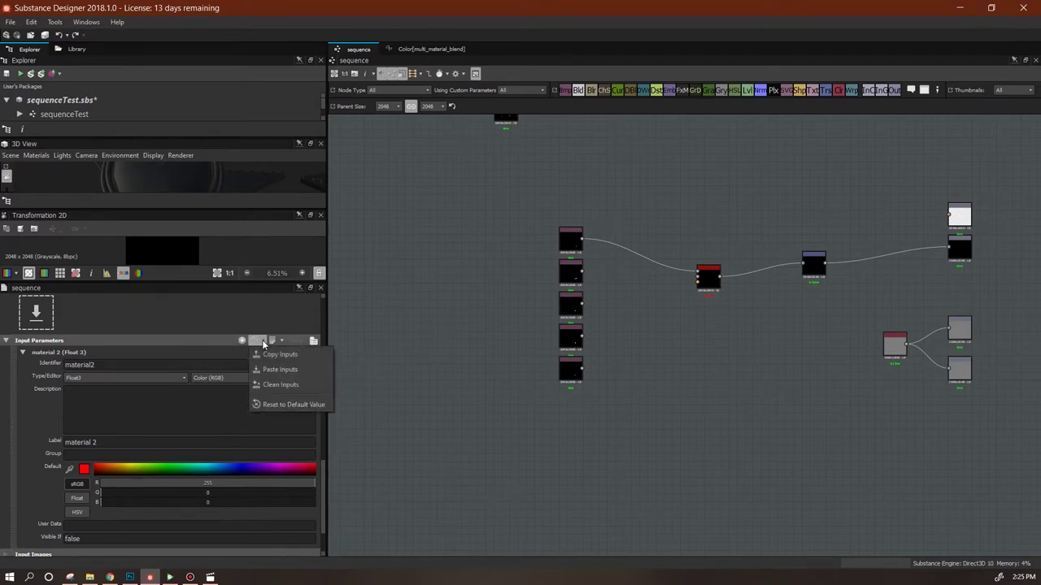
left_click(276, 370)
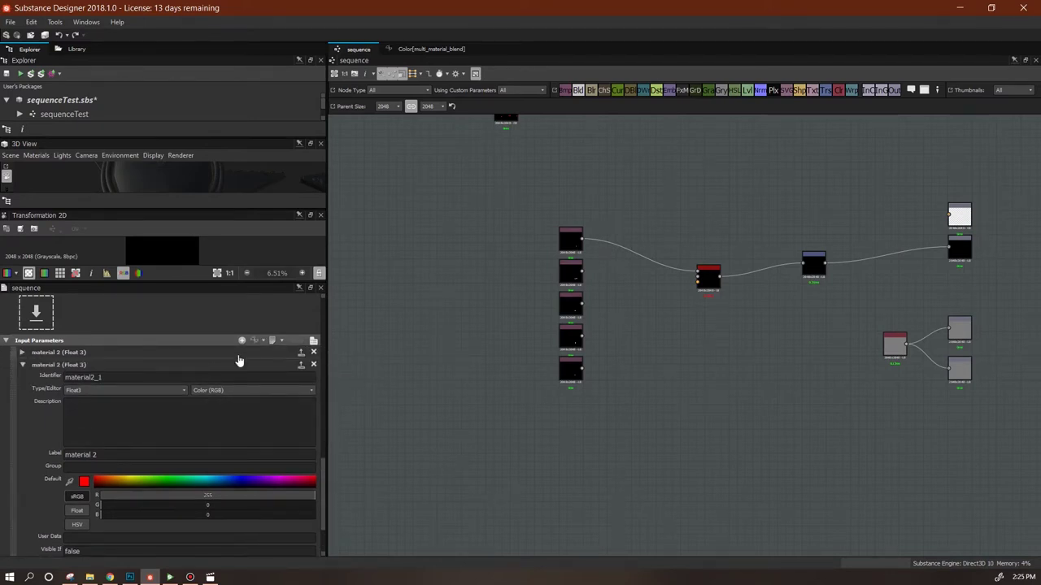
Turn the copied input parameter into material 3, with identifier material3 and default RGB color 0, 255, 0
left_click_drag(102, 376, 90, 376)
type("3")
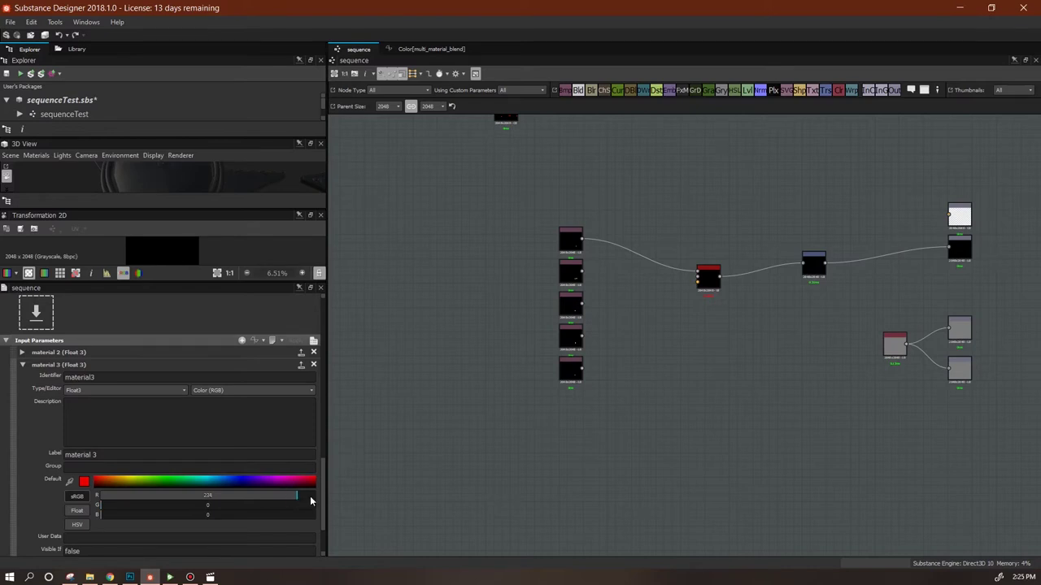
left_click(203, 496)
type("0")
left_click(208, 506)
type("255")
key("Return")
left_click(22, 364)
Paste another input parameter and set it up as material 4, with identifier material4 and a blue default color
left_click(269, 459)
scroll(161, 500, "down", 2)
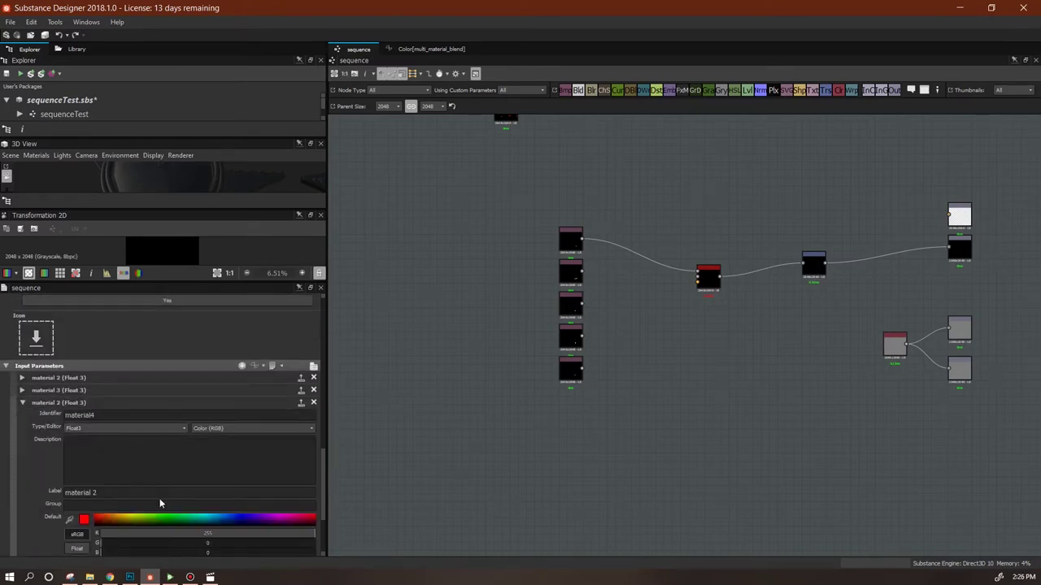
double_click(95, 492)
type("4")
left_click(208, 485)
type("0")
left_click(209, 504)
type("255")
left_click(22, 333)
Paste a further input parameter and set it up as material5, with default RGB color 255, 255, 0
left_click(257, 444)
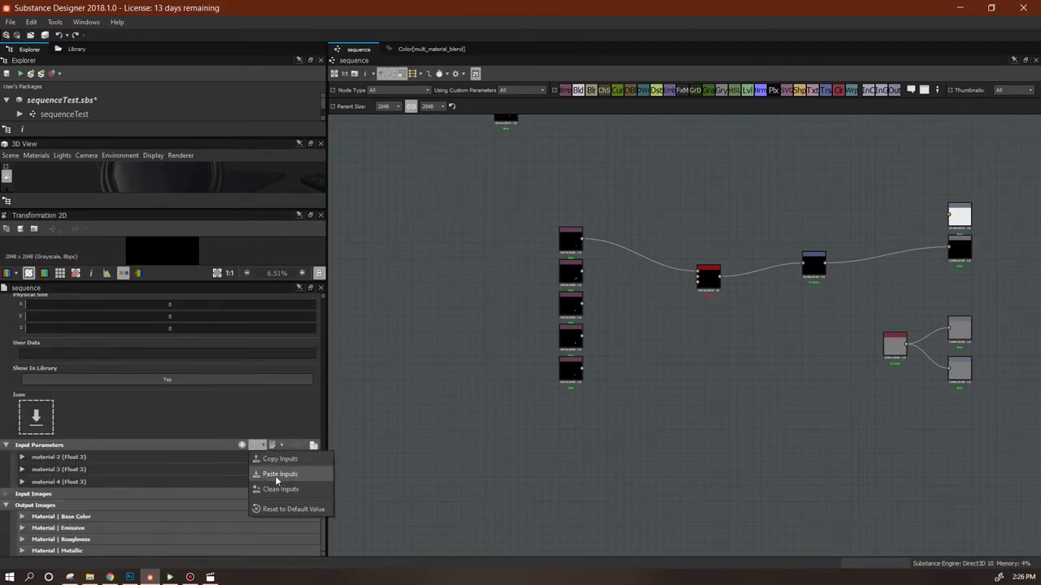
left_click(276, 481)
scroll(218, 521, "down", 1)
scroll(325, 515, "down", 2)
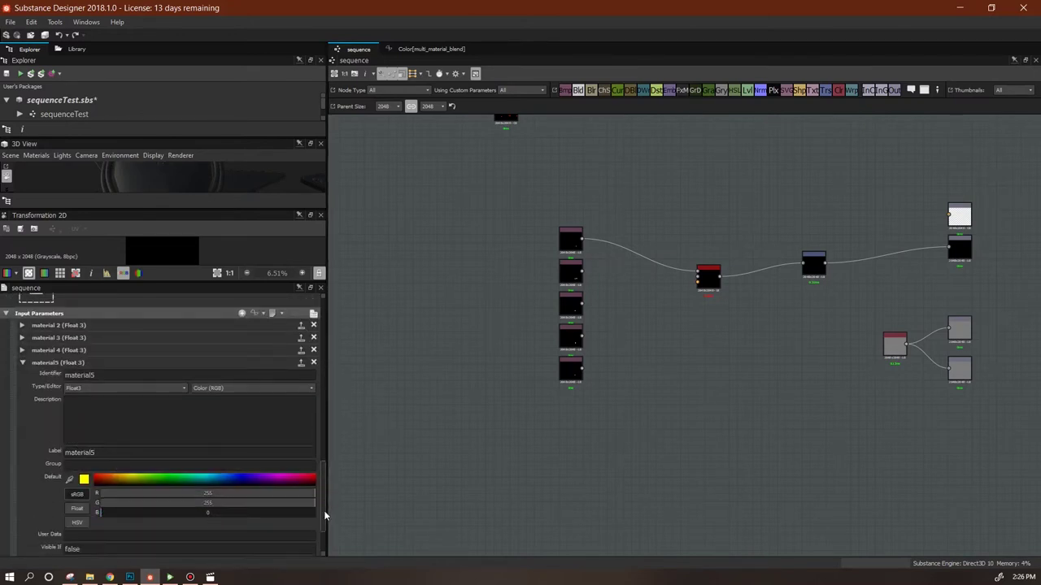
left_click(213, 363)
Paste an input parameter for material 6, with identifier material6 and the default color's blue channel set to 255
left_click(257, 434)
left_click(274, 461)
left_click_drag(104, 507, 91, 506)
type("6")
scroll(318, 502, "down", 2)
left_click(208, 502)
type("255")
double_click(95, 442)
type("6")
left_click(22, 352)
Paste an input parameter for material 7, with identifier material7 and a white default color of 255, 255, 255
left_click(257, 422)
left_click(275, 448)
left_click_drag(104, 505, 91, 505)
type("7")
scroll(324, 520, "down", 2)
left_click_drag(325, 527, 326, 544)
left_click(208, 491)
type("255")
left_click(209, 503)
type("255")
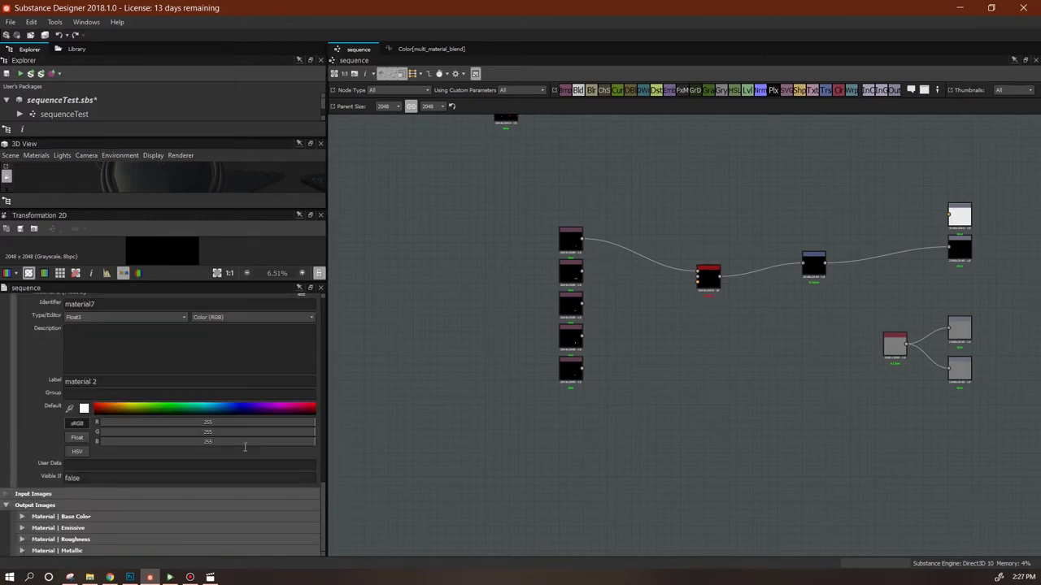
type("7")
left_click_drag(324, 543, 328, 493)
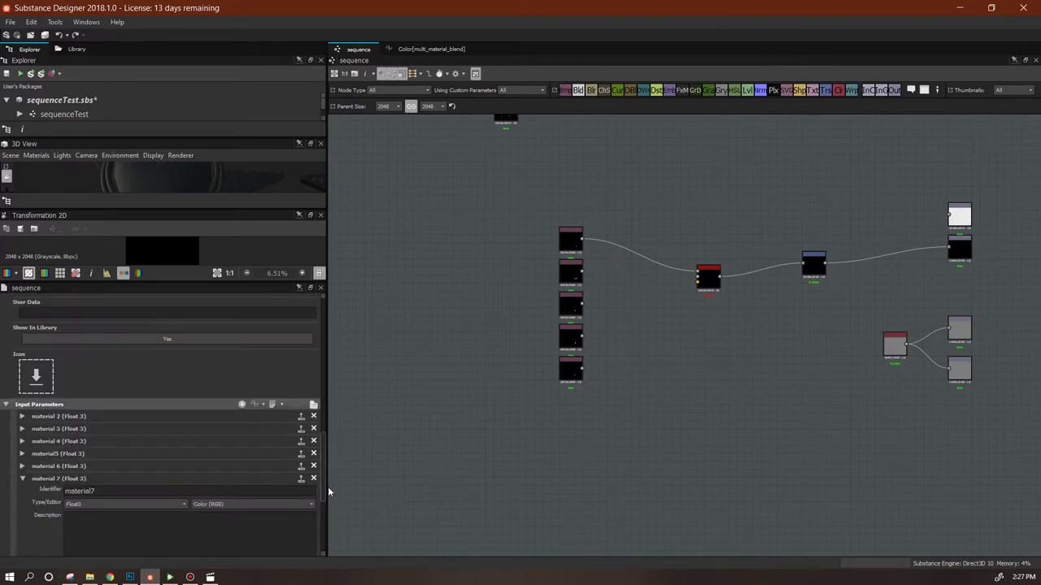
left_click(23, 480)
Set the Multi-Material Blend node's number of materials to 7
left_click(708, 275)
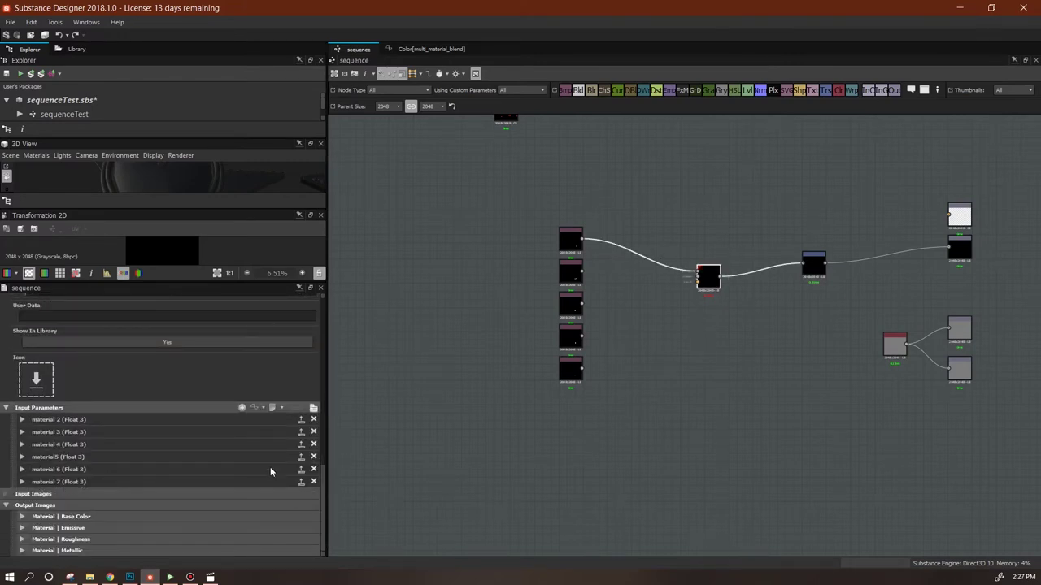
left_click(703, 280)
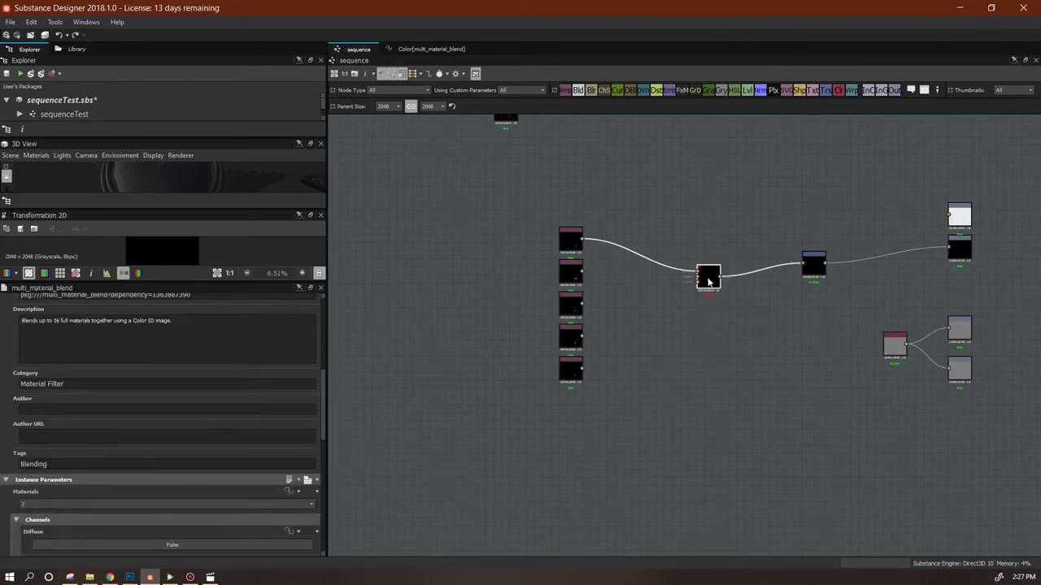
left_click(311, 504)
left_click(282, 457)
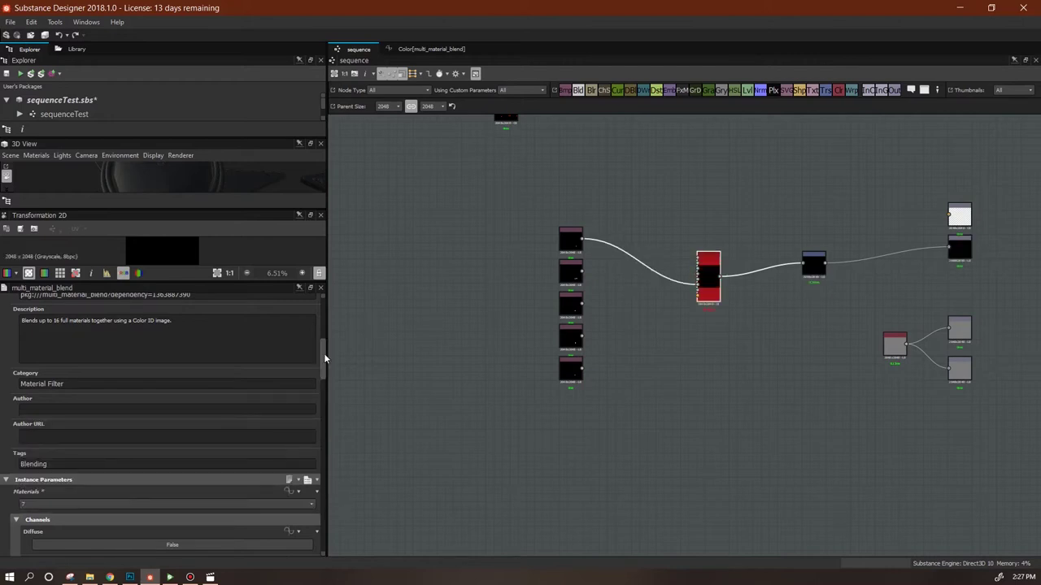
Drive the node's Material 3 and Material 4 colors with the material3 and material4 input parameters
scroll(309, 358, "down", 10)
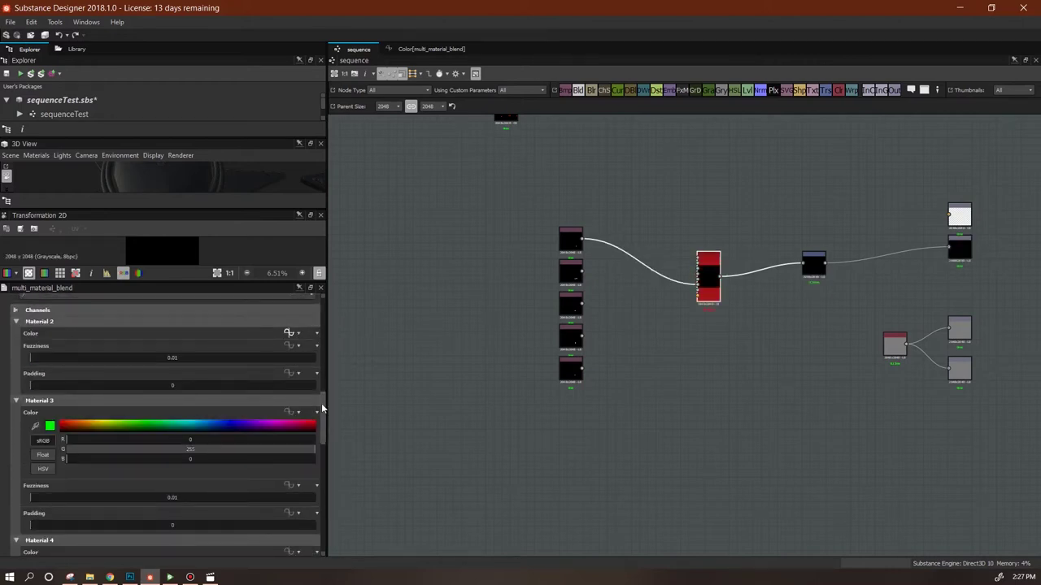
left_click(291, 413)
left_click(314, 273)
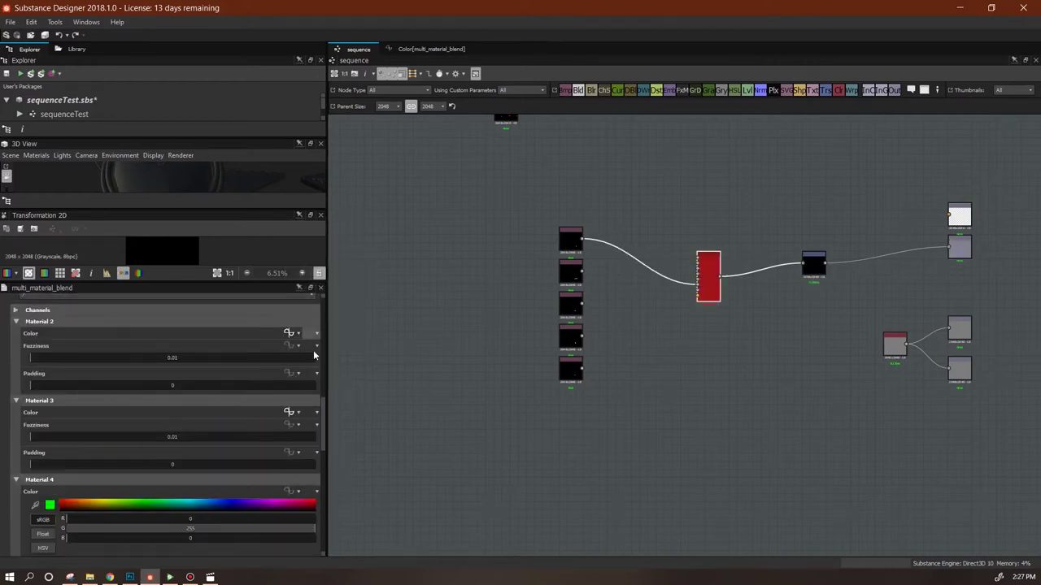
left_click(297, 493)
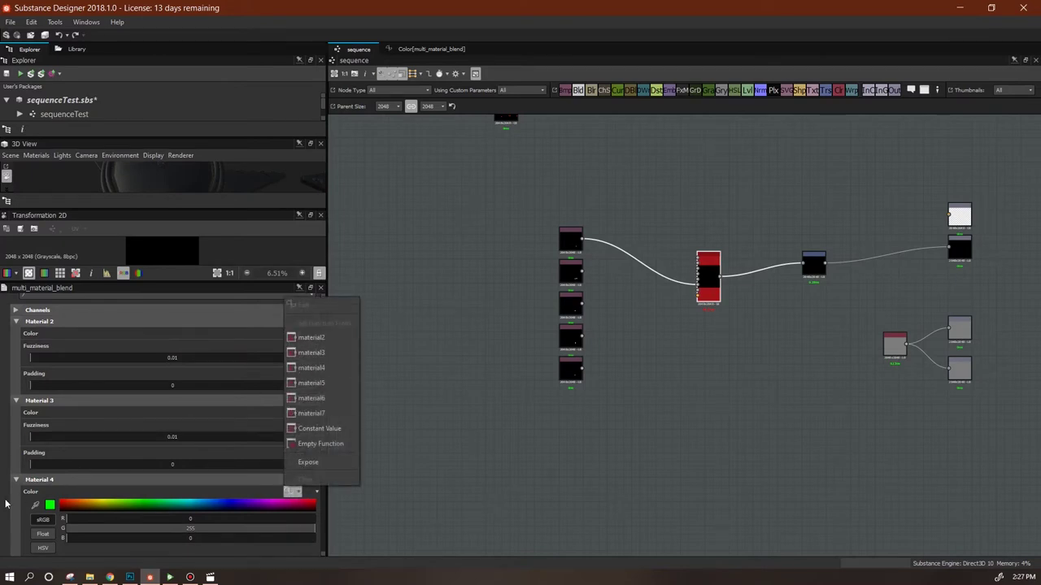
left_click(317, 367)
Drive the node's Material 5, 6 and 7 colors with the material5, material6 and material7 input parameters
scroll(314, 423, "down", 3)
left_click(316, 447)
left_click(317, 338)
left_click_drag(323, 483, 323, 512)
left_click(298, 411)
left_click(319, 317)
left_click(298, 489)
left_click(317, 410)
Collapse the Material 2 to Material 6 parameter groups and shift the Multi-Material Blend node slightly upward in the graph
scroll(318, 488, "up", 10)
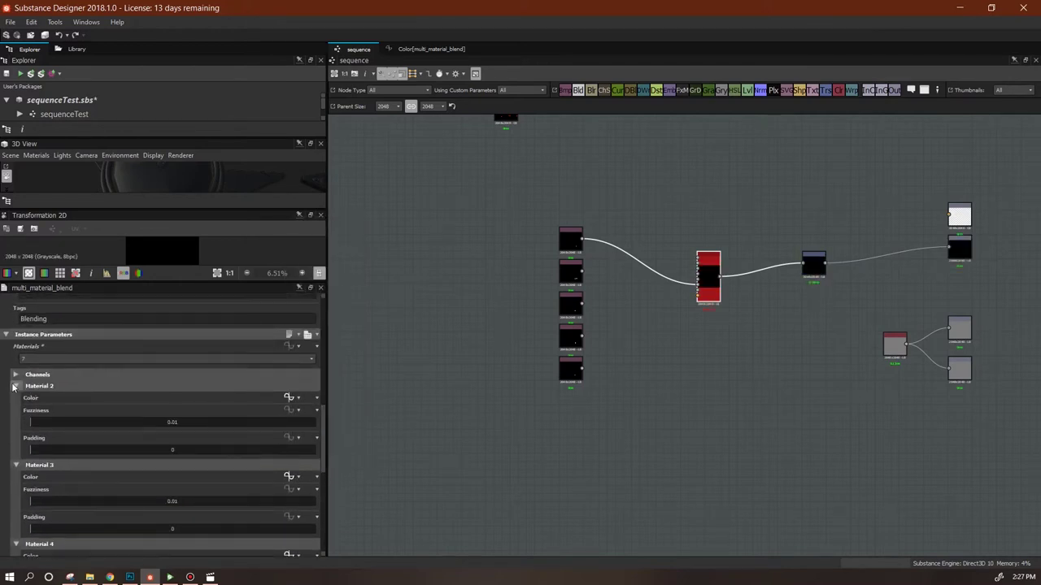
left_click(15, 397)
left_click(16, 408)
left_click(16, 419)
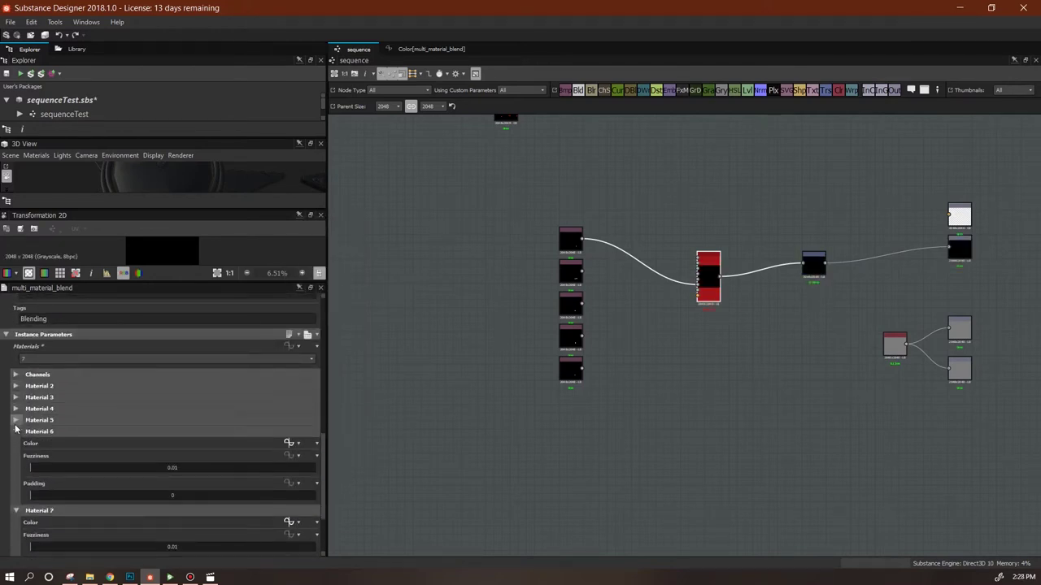
left_click(16, 432)
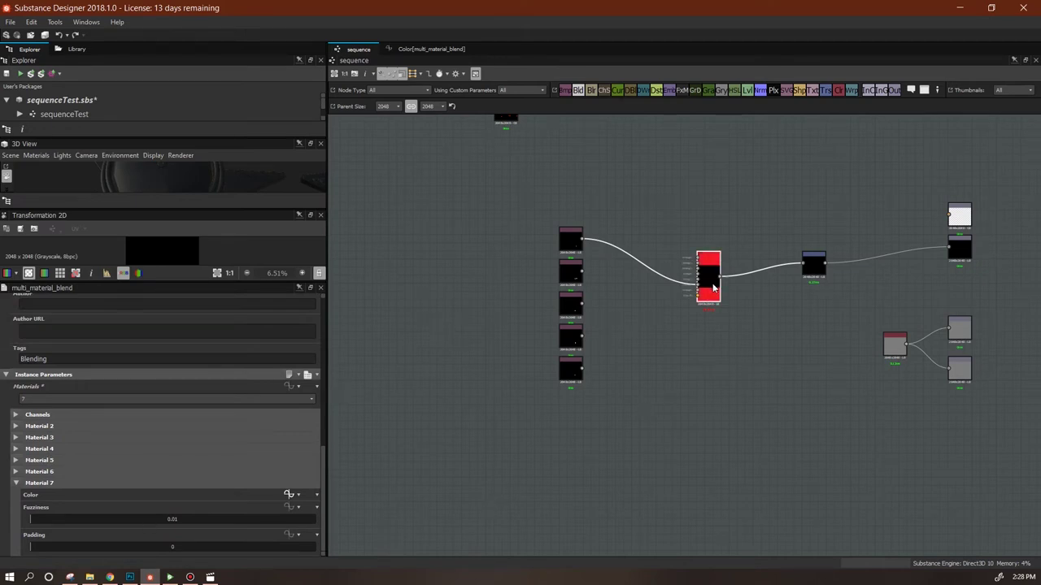
left_click_drag(714, 289, 707, 274)
scroll(708, 277, "up", 5)
scroll(687, 272, "down", 6)
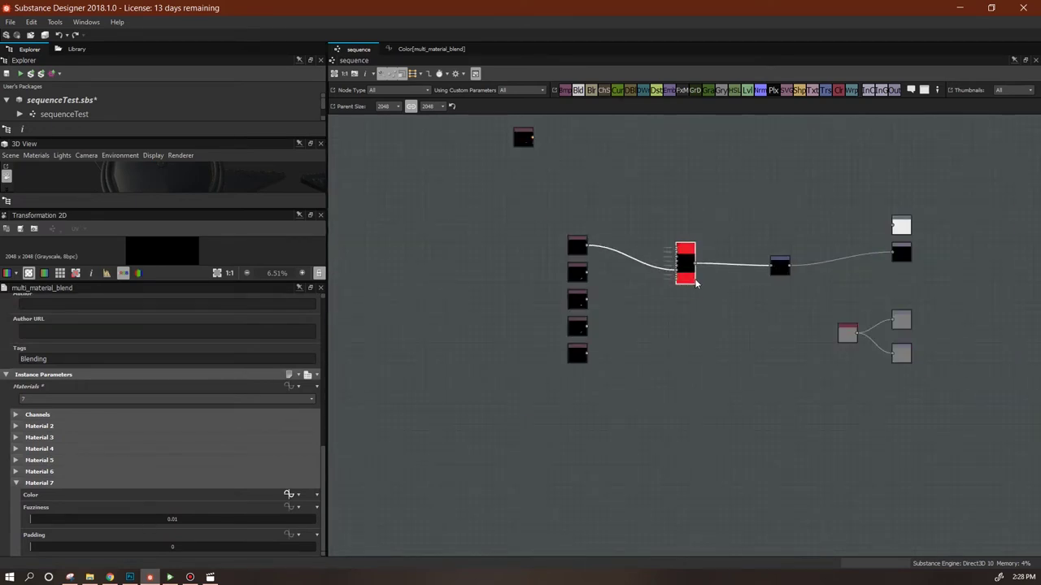
Add a second Multi-Material Blend node below the existing one
left_click(687, 265)
key("ctrl+d")
left_click_drag(645, 298, 662, 346)
key("Delete")
left_click(683, 350)
Enable the Emissive channel and disable the Height channel on the second Multi-Material Blend node
left_click(15, 463)
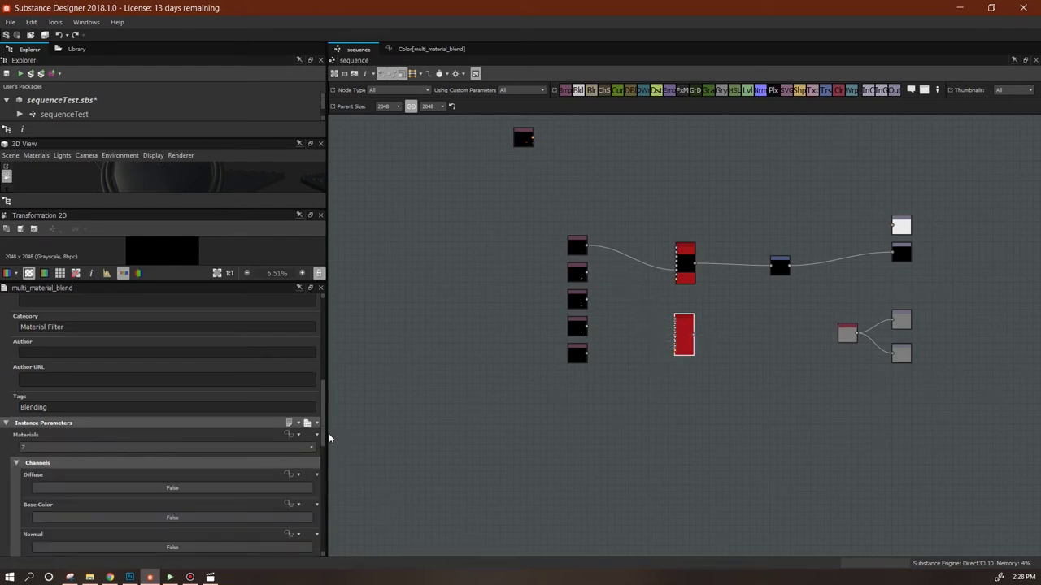
scroll(325, 456, "down", 5)
left_click(151, 472)
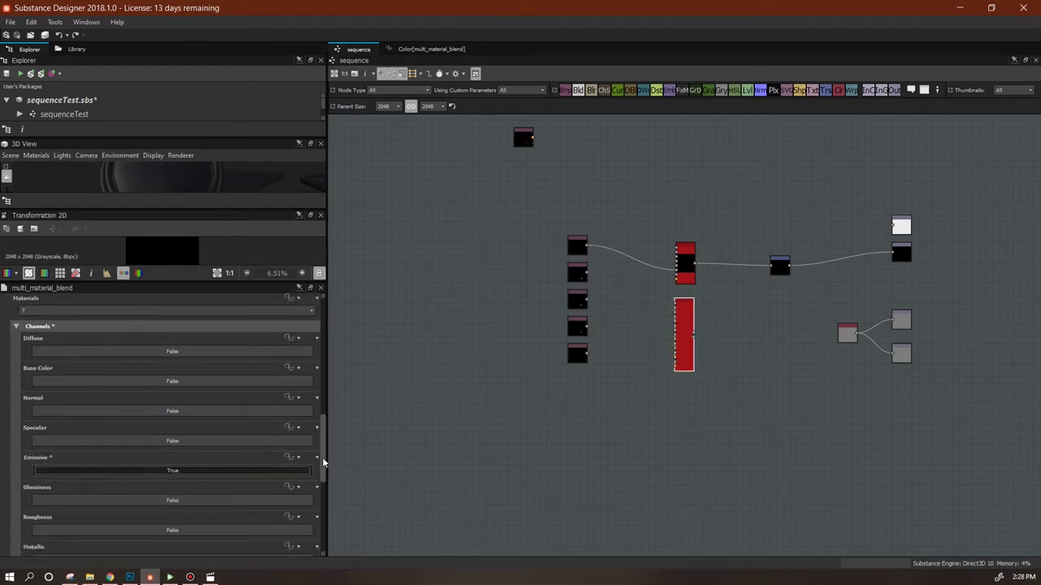
scroll(320, 461, "down", 5)
left_click(172, 485)
Move the second Multi-Material Blend node well below the first one, clear of the bitmap column
scroll(660, 408, "up", 3)
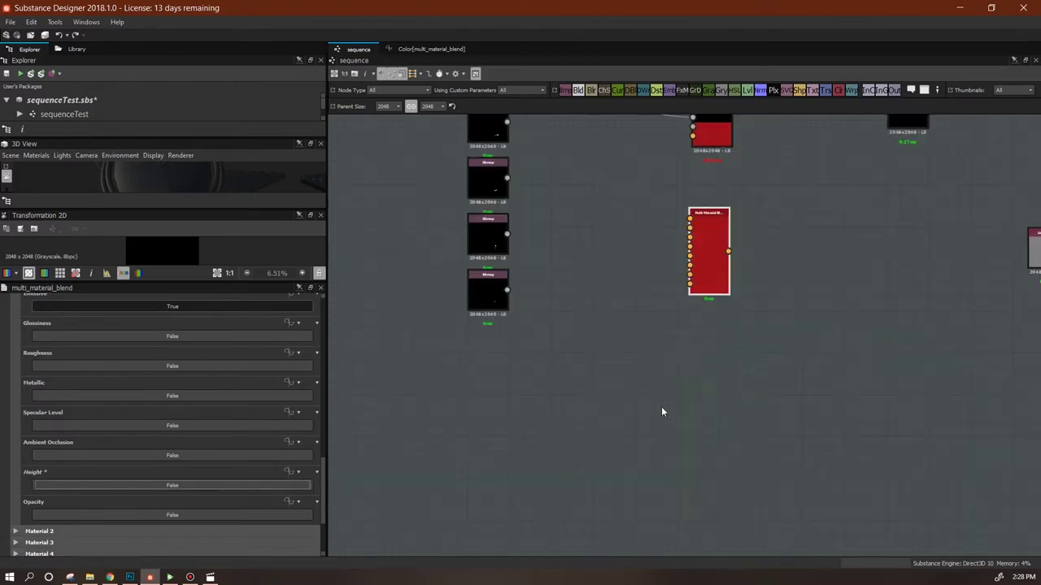
middle_click_drag(676, 248, 668, 370)
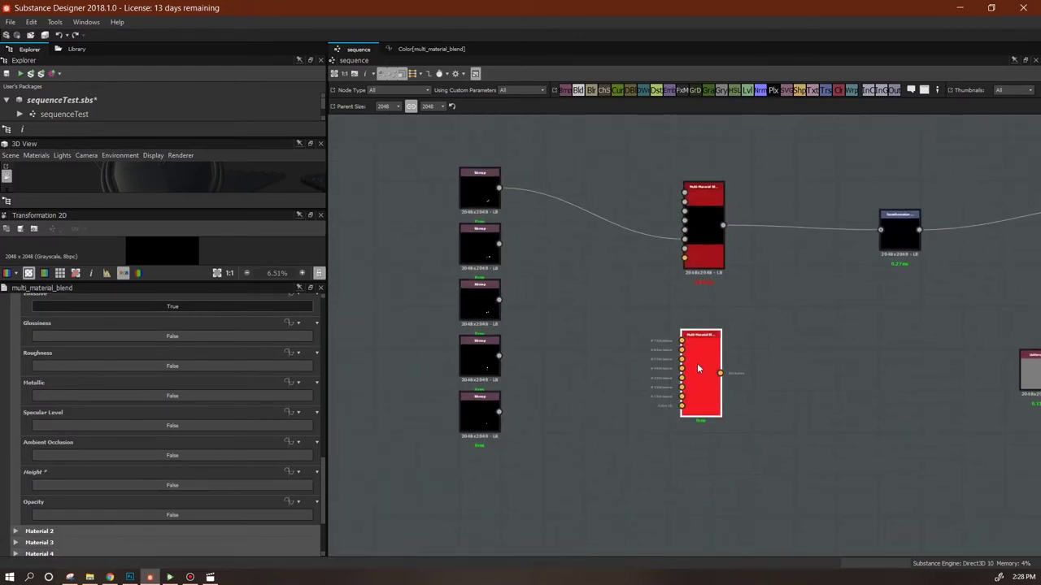
scroll(703, 380, "down", 3)
middle_click_drag(703, 381, 659, 248)
left_click_drag(659, 248, 665, 416)
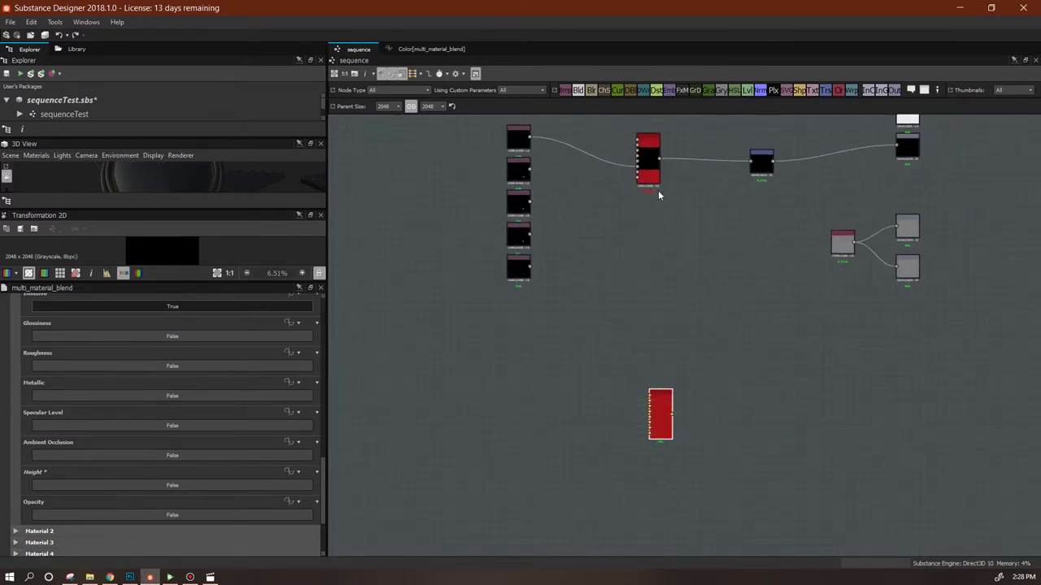
middle_click_drag(684, 222, 694, 293)
left_click_drag(671, 490, 671, 461)
middle_click_drag(700, 430, 692, 476)
scroll(625, 331, "up", 3)
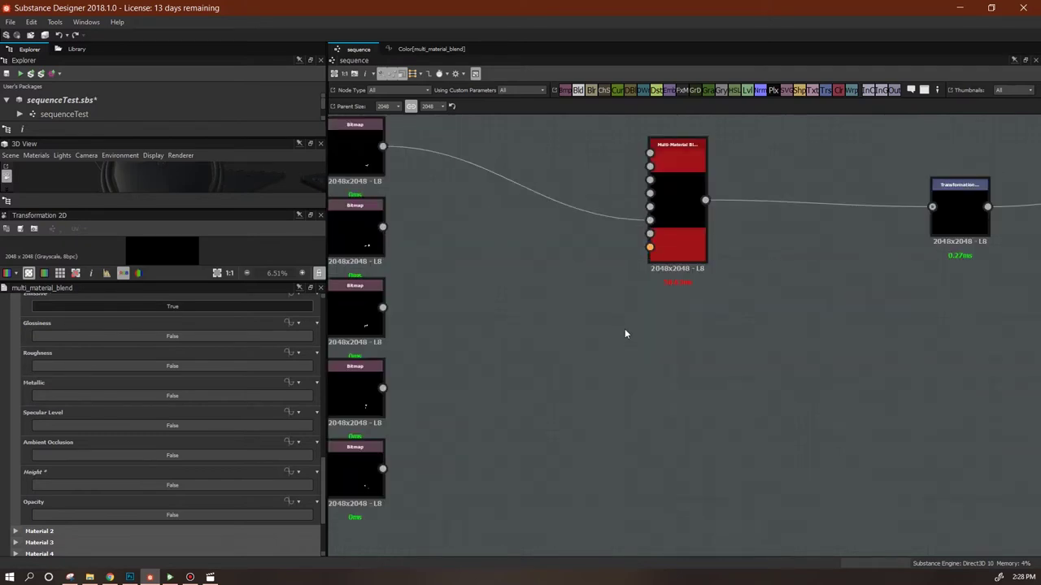
middle_click_drag(624, 335, 722, 373)
Open the sequenceTest graph to examine how its mask bitmaps feed the Multi-Material Blend node, and reopen the sequence graph
left_click(453, 185)
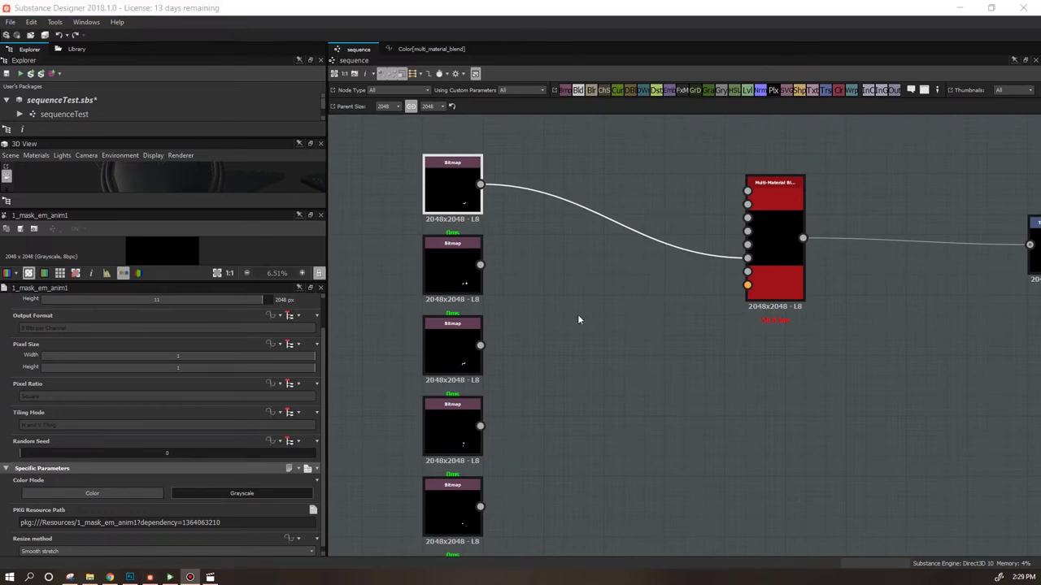
left_click(578, 318)
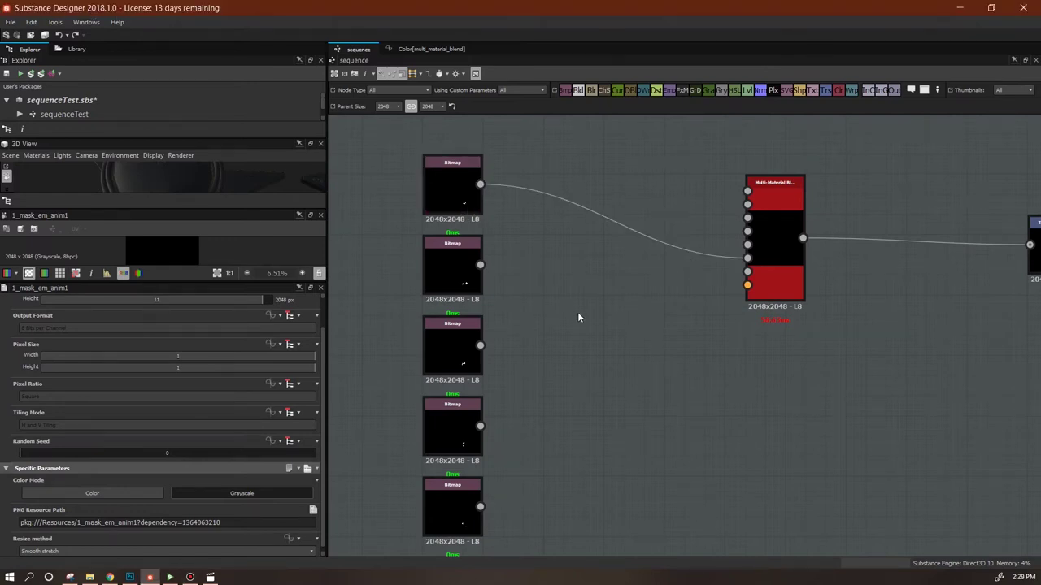
scroll(480, 226, "up", 2)
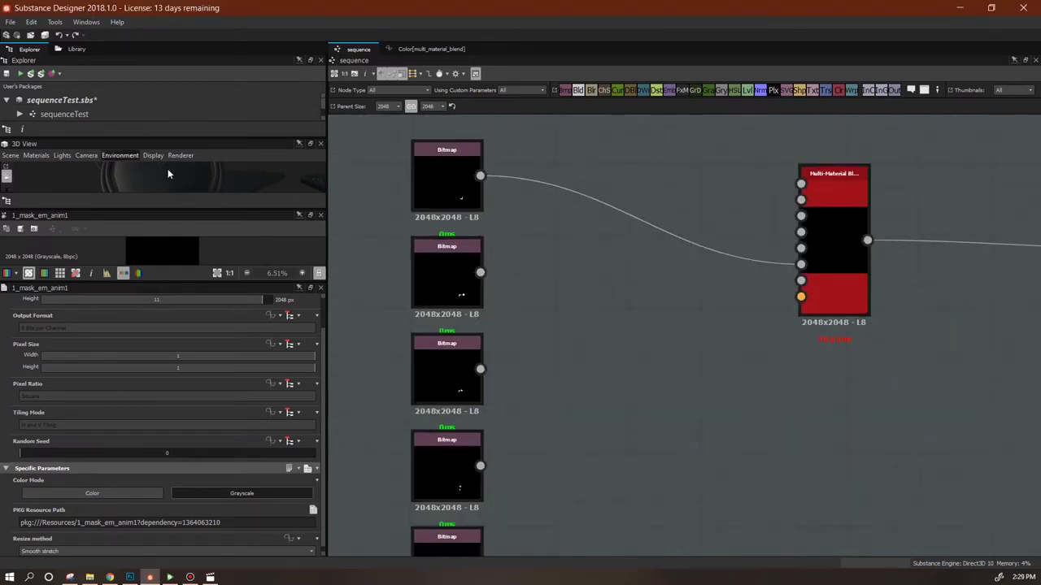
left_click_drag(149, 140, 150, 194)
double_click(65, 114)
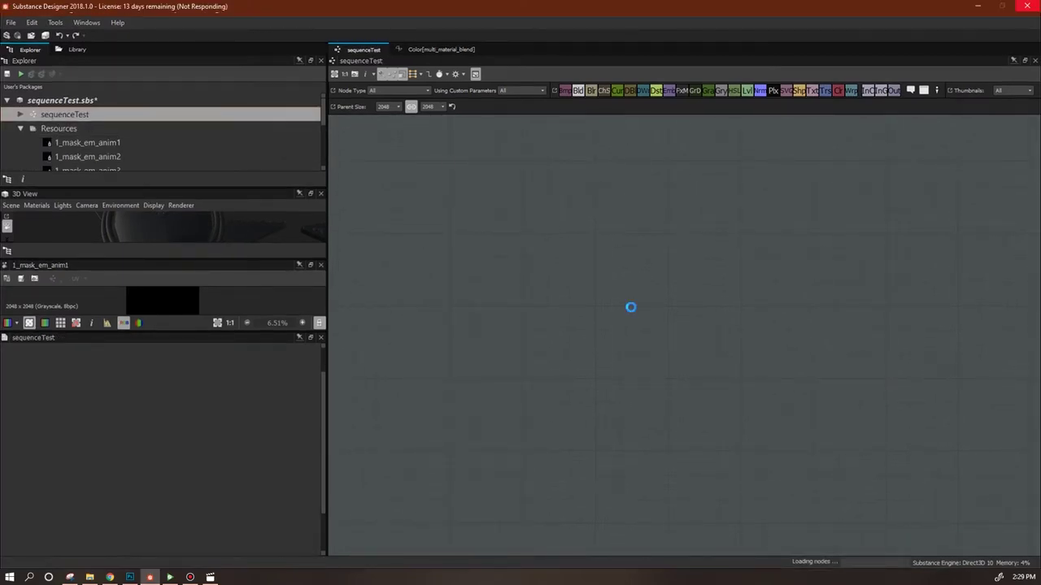
scroll(349, 164, "up", 3)
middle_click_drag(349, 164, 459, 153)
left_click(459, 153)
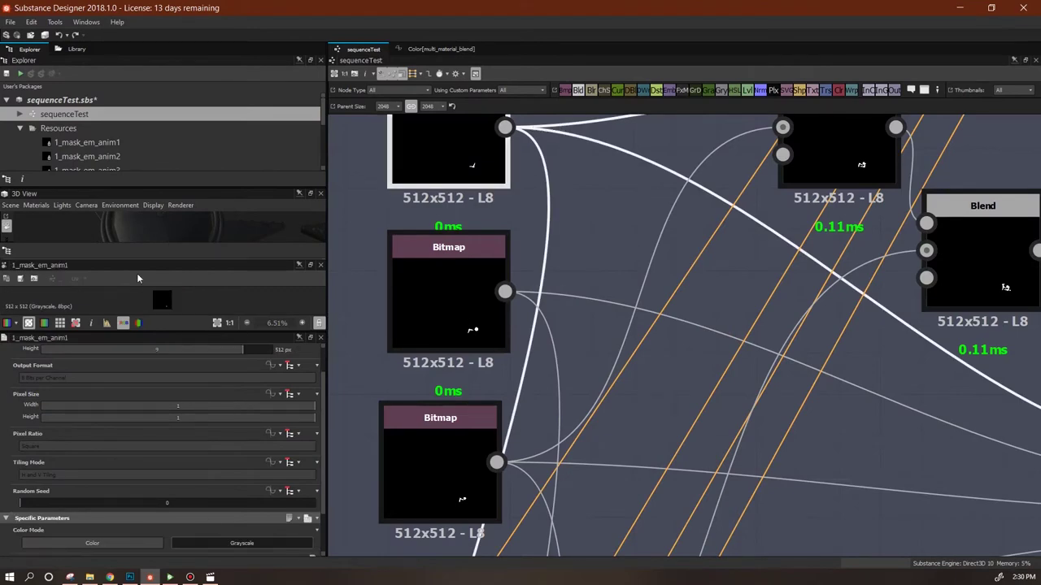
scroll(480, 382, "down", 3)
middle_click_drag(576, 411, 624, 288)
left_click_drag(73, 186, 77, 296)
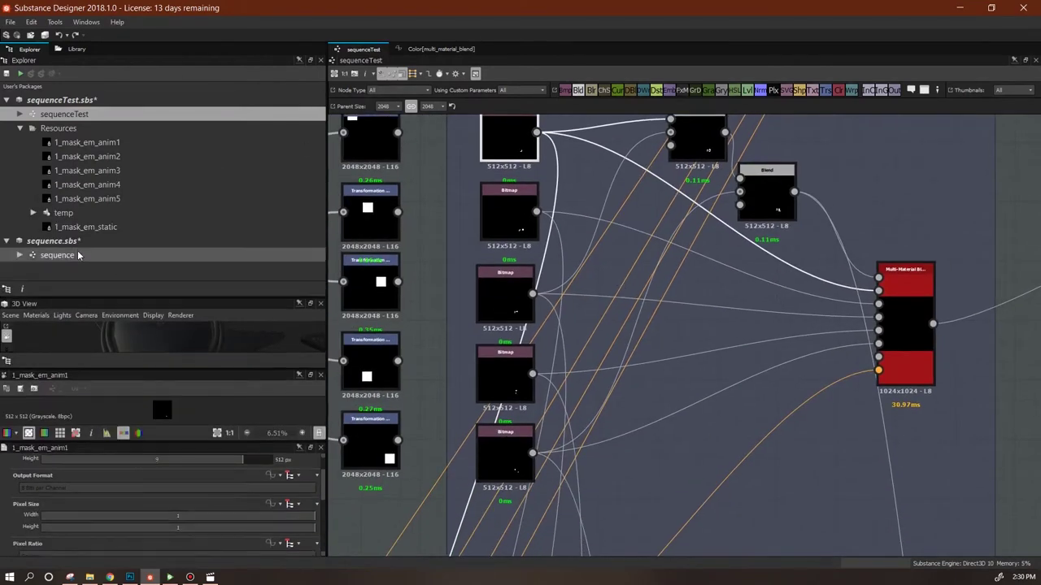
left_click(68, 255)
double_click(67, 258)
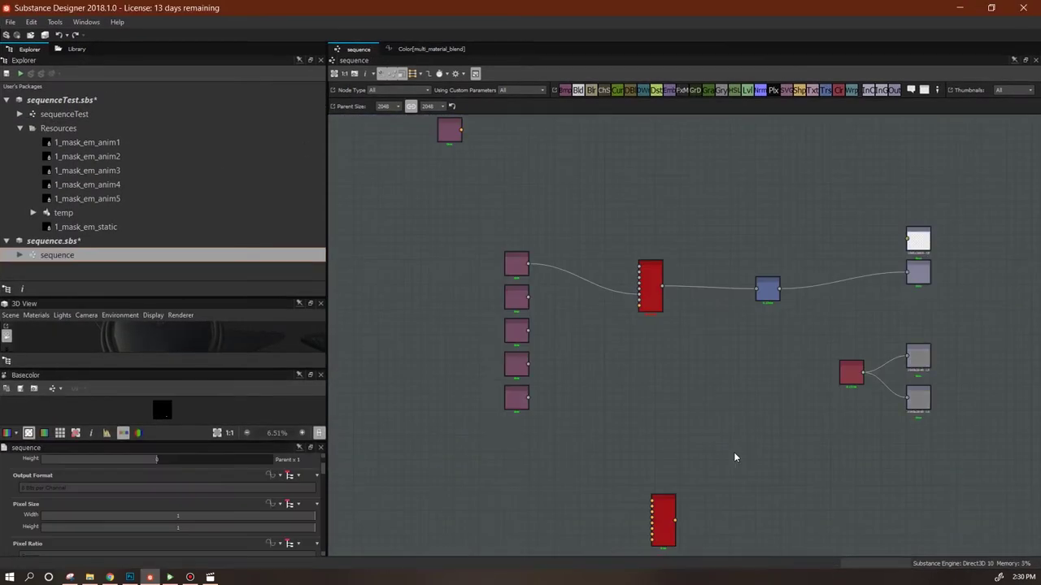
scroll(694, 377, "up", 4)
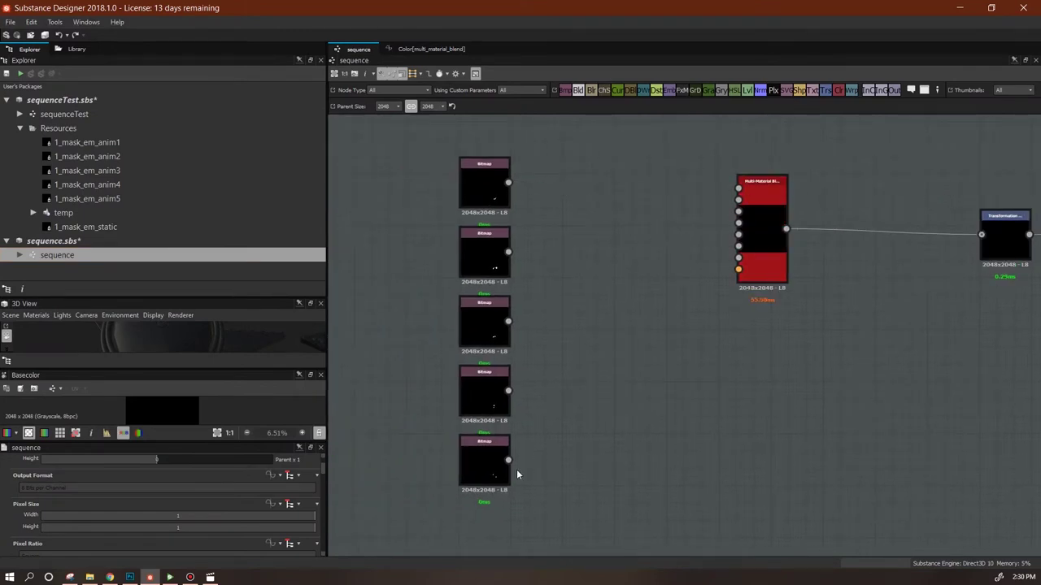
left_click_drag(507, 460, 737, 258)
left_click(673, 293)
key("Delete")
Connect the third, fourth and fifth mask bitmaps to the fourth, fifth and sixth inputs of the first Multi-Material Blend node
scroll(720, 303, "up", 4)
scroll(720, 303, "down", 3)
left_click_drag(567, 170, 515, 371)
scroll(753, 373, "up", 3)
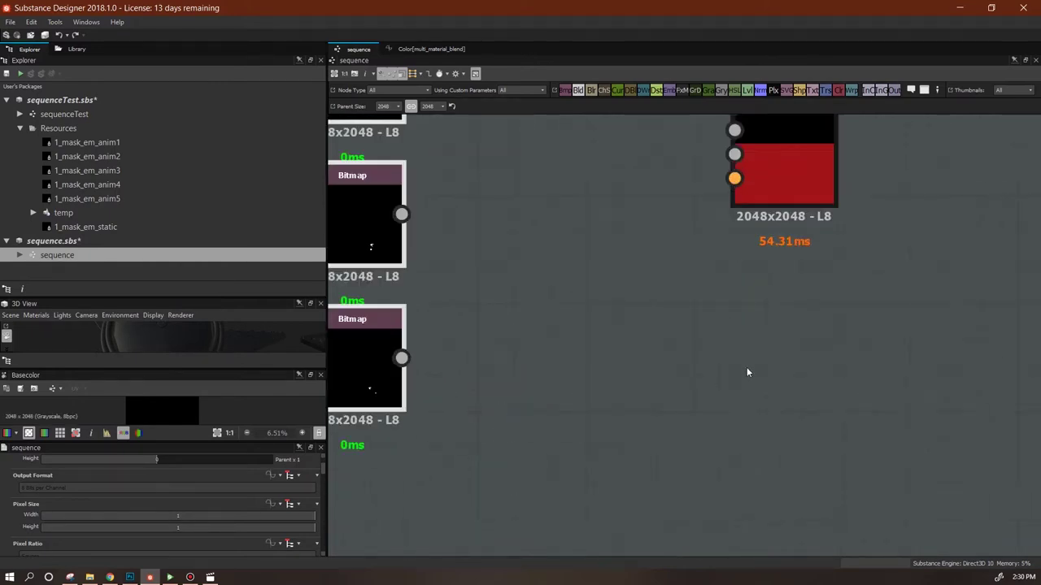
middle_click_drag(746, 372, 852, 494)
left_click_drag(508, 489, 850, 263)
left_click_drag(509, 344, 844, 237)
left_click_drag(509, 201, 844, 213)
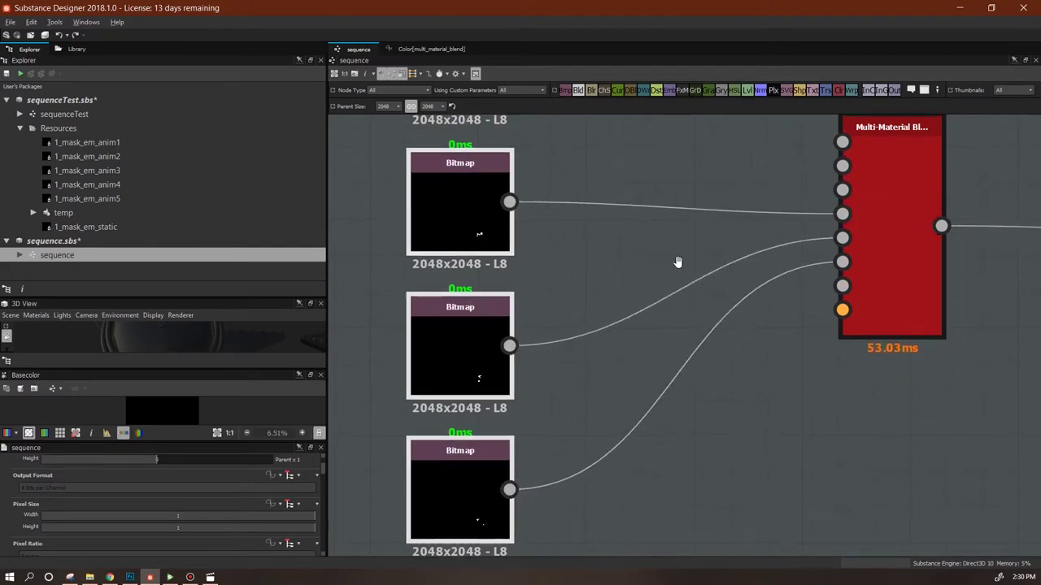
Connect the second and first mask bitmaps to the third and second inputs of the first Multi-Material Blend node
middle_click_drag(677, 260, 705, 396)
left_click_drag(536, 191, 870, 325)
middle_click_drag(780, 285, 823, 420)
left_click_drag(580, 183, 913, 434)
Reposition the column of five connected mask bitmaps beside the first Multi-Material Blend node
scroll(841, 413, "down", 3)
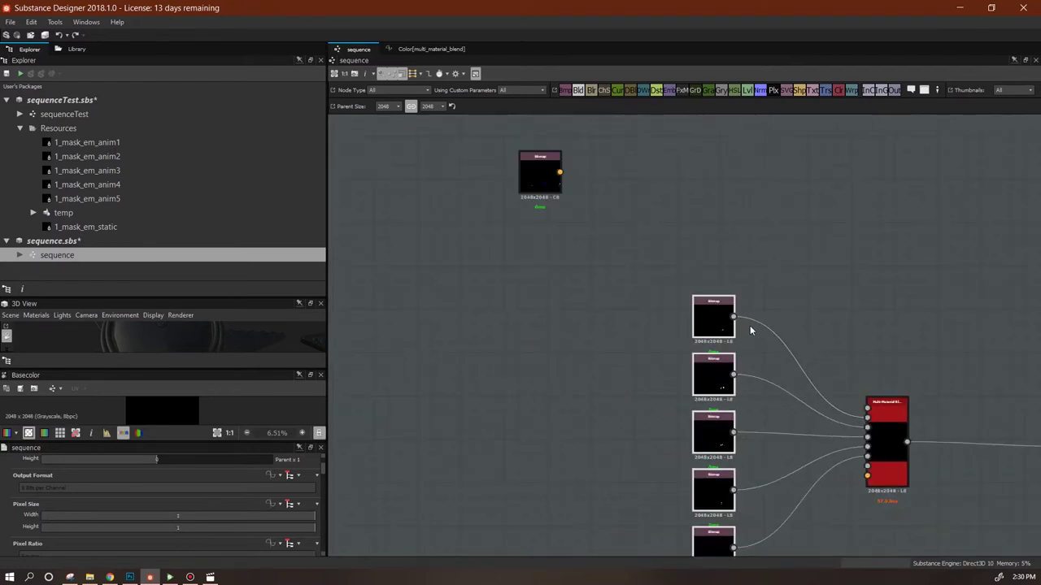
middle_click_drag(752, 346, 649, 213)
left_click_drag(542, 137, 539, 464)
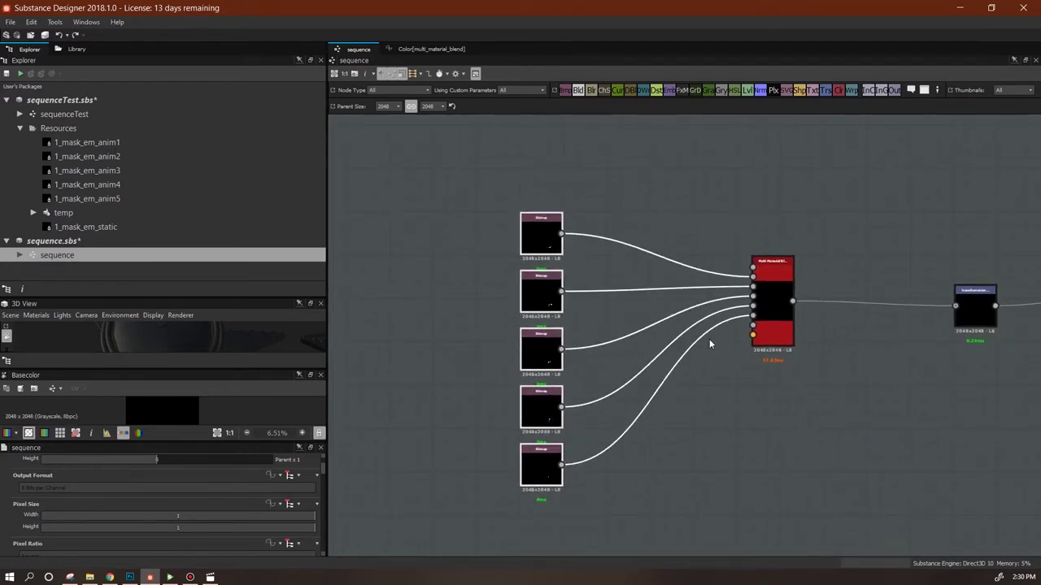
left_click_drag(544, 459, 565, 434)
scroll(766, 393, "down", 3)
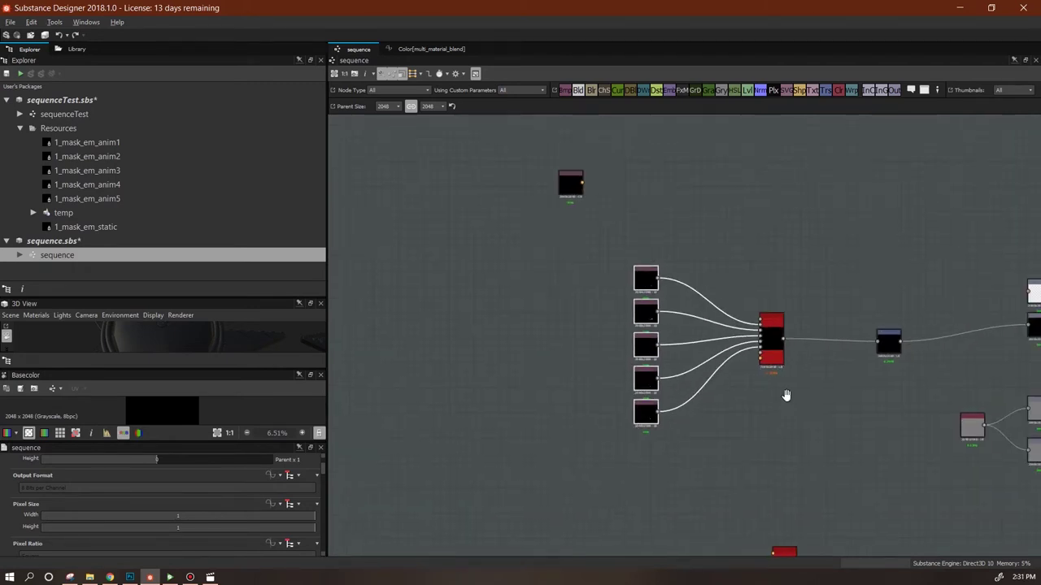
Examine how the five mask bitmaps feed the first Multi-Material Blend node's inputs in the sequence graph
middle_click_drag(785, 395, 834, 317)
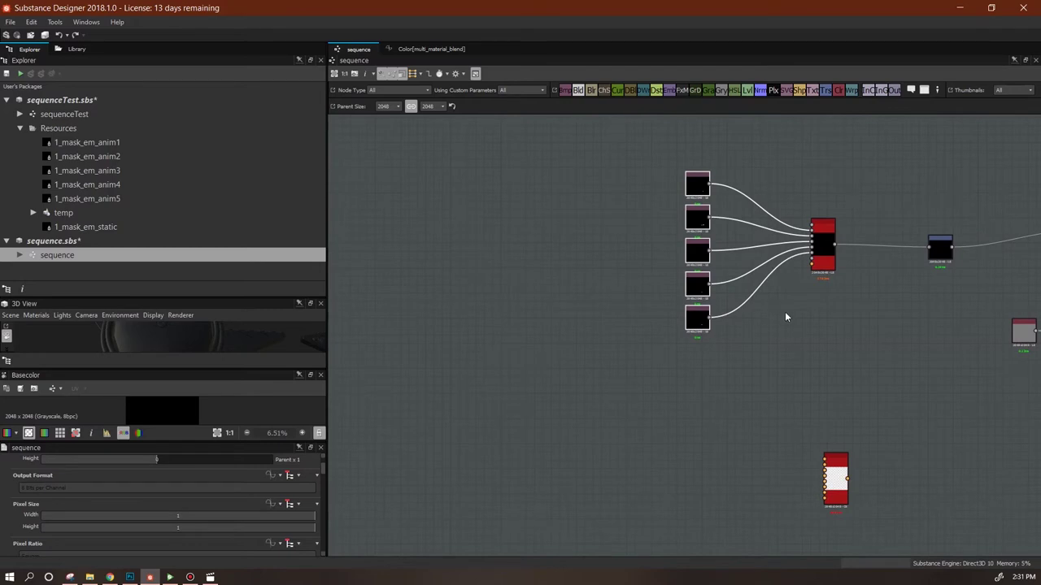
middle_click_drag(825, 322, 938, 317)
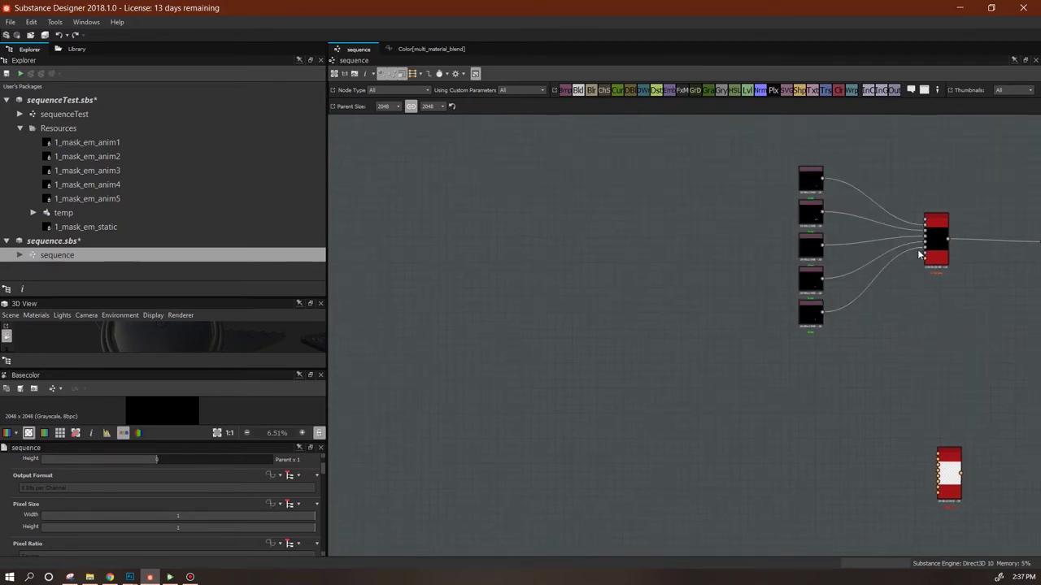
right_click_drag(951, 318, 904, 258, "alt")
middle_click_drag(881, 269, 715, 339)
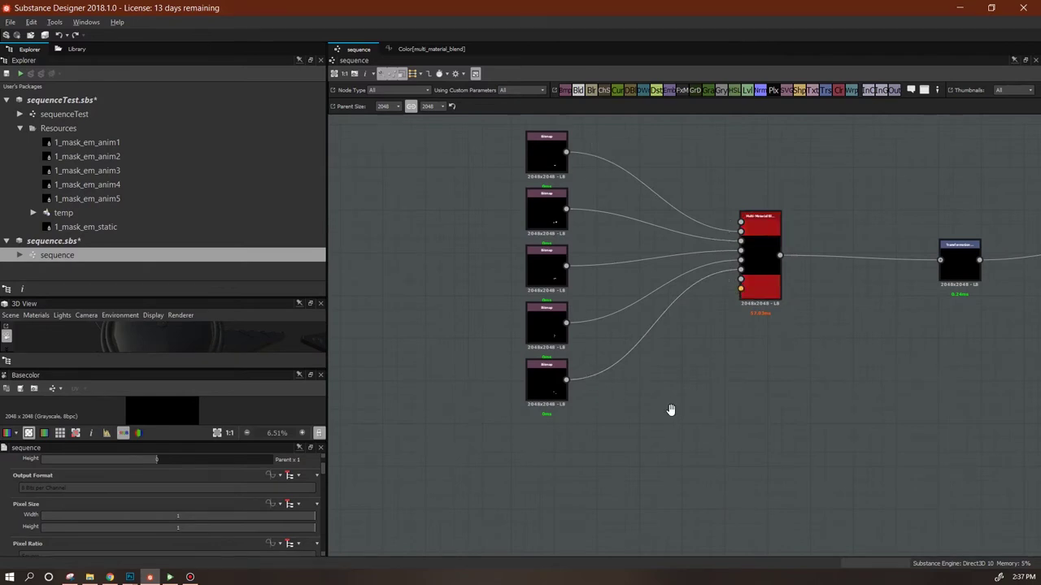
middle_click_drag(671, 411, 769, 393)
scroll(837, 262, "up", 5)
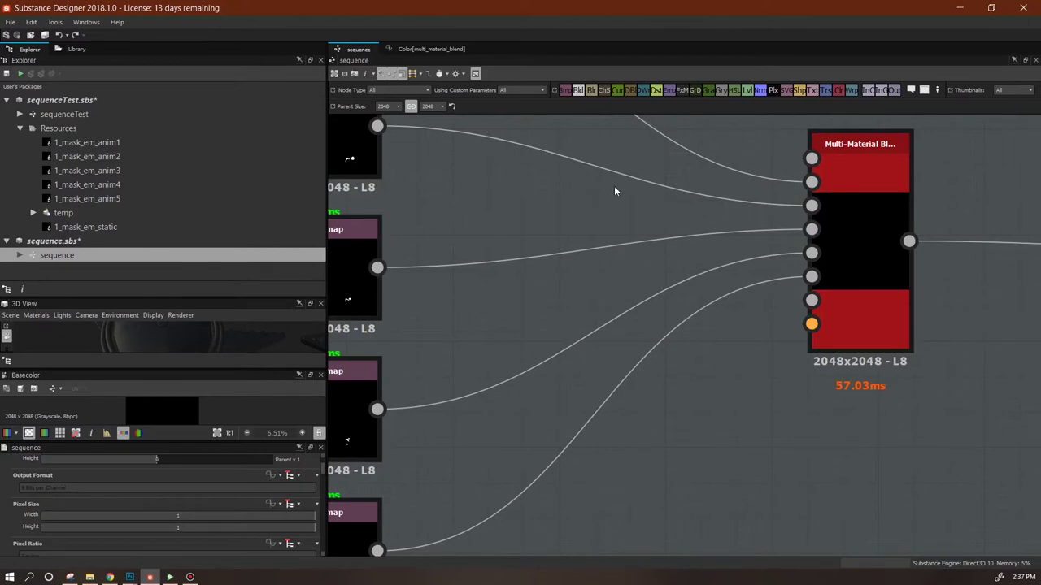
scroll(765, 322, "down", 4)
scroll(765, 322, "down", 1)
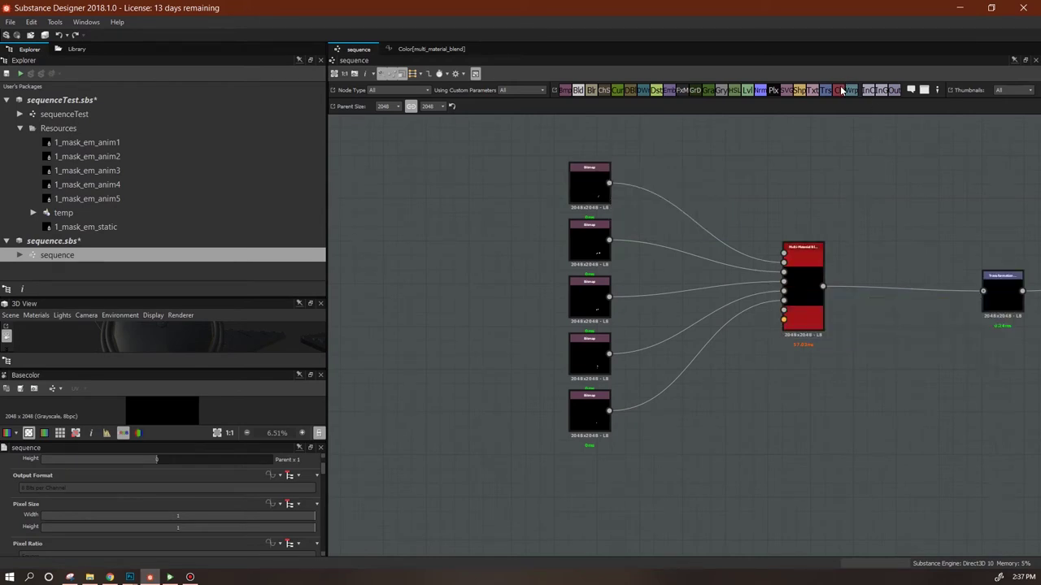
Add a Uniform Color node to the sequence graph, below and to the left of the mask bitmap column
left_click_drag(839, 91, 385, 417)
middle_click_drag(497, 448, 594, 297)
left_click_drag(477, 267, 524, 347)
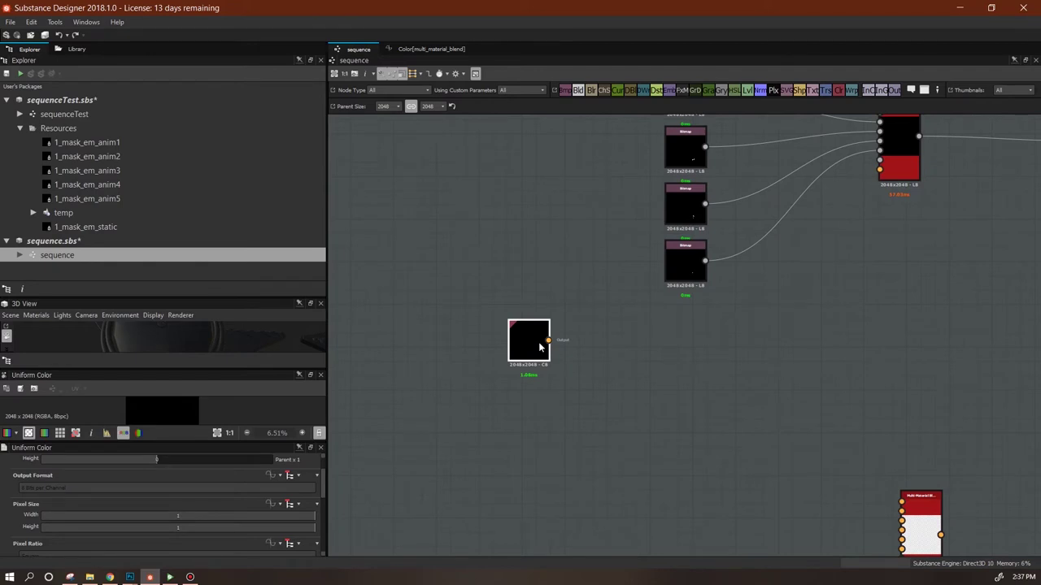
middle_click_drag(652, 312, 748, 315)
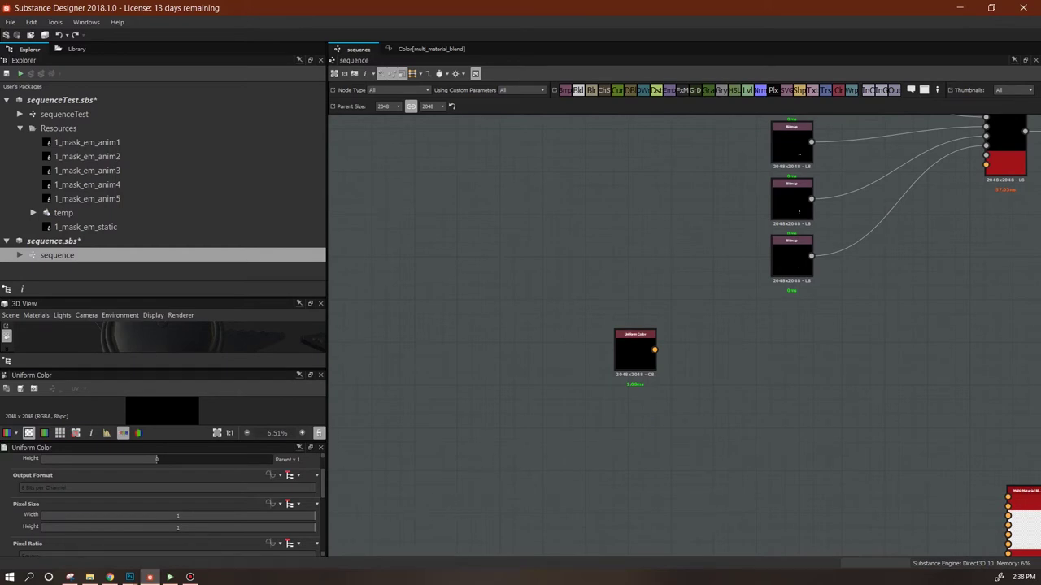
Switch to Photoshop and sketch a sine wave on X and Y axes, marking 0, 1 and -1 on the vertical scale
mouse_move(129, 578)
left_click(199, 534)
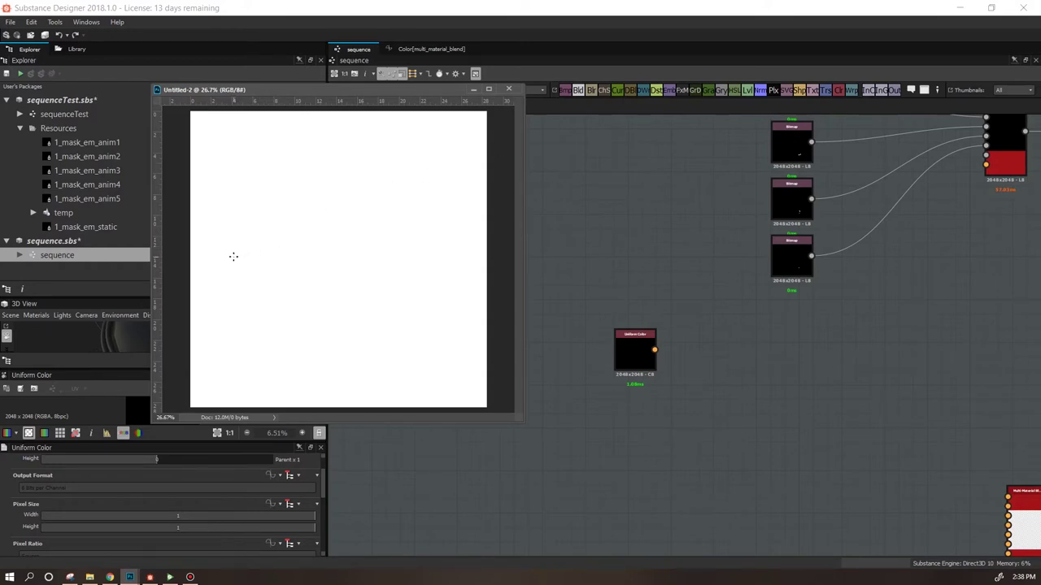
left_click_drag(259, 255, 442, 263)
left_click_drag(314, 135, 302, 341)
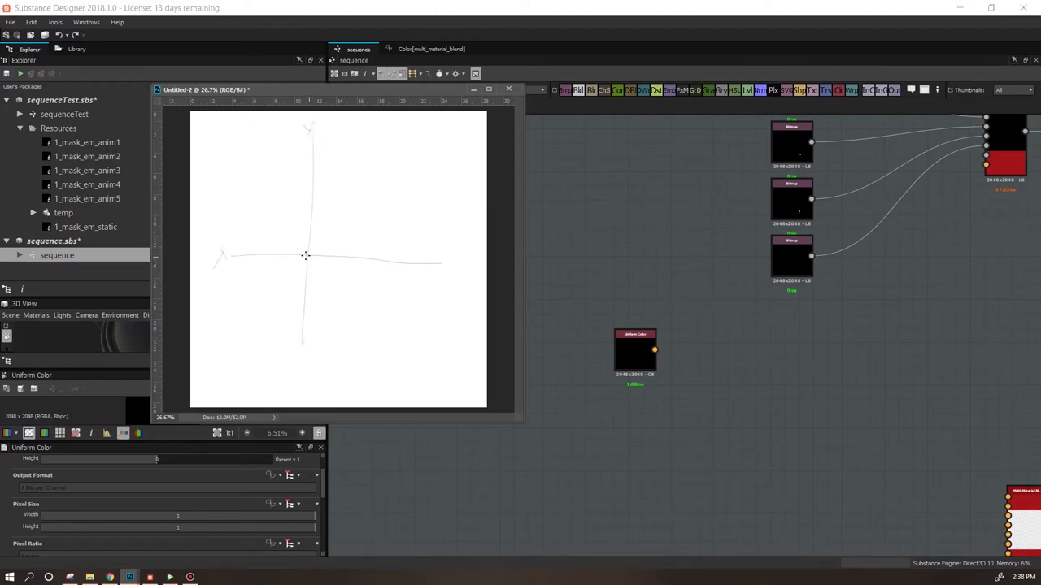
left_click_drag(309, 255, 333, 177)
left_click_drag(389, 302, 421, 346)
left_click_drag(443, 282, 467, 202)
left_click_drag(278, 354, 334, 352)
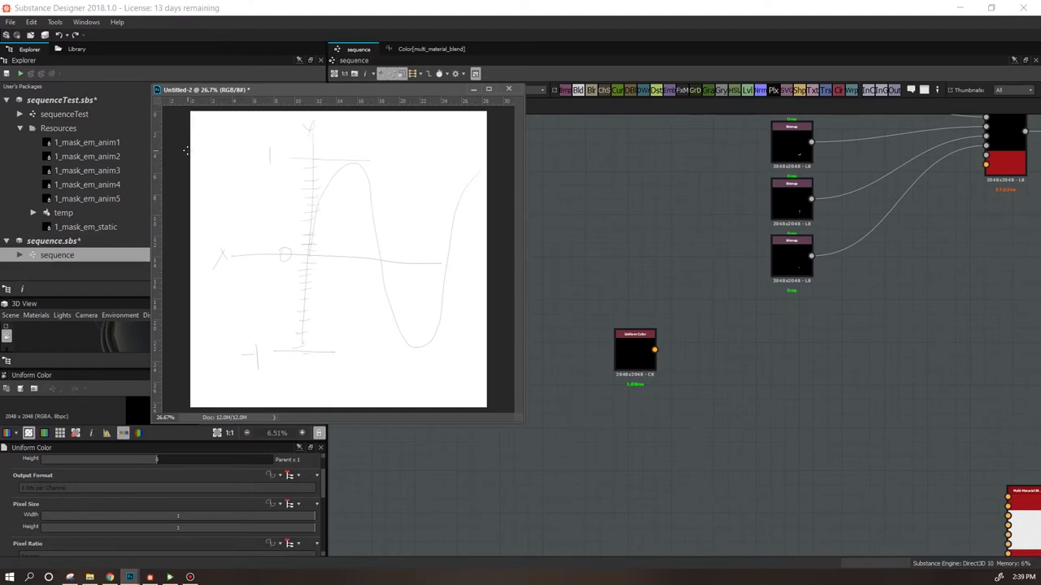
Switch back to Substance Designer and move the Uniform Color node farther away from the mask bitmaps
left_click(627, 244)
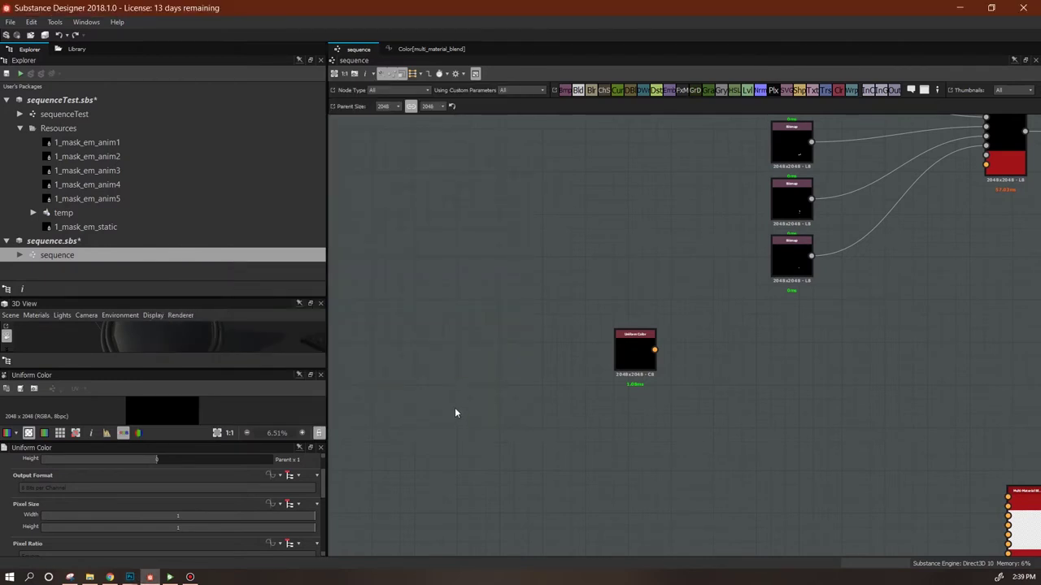
left_click(638, 365)
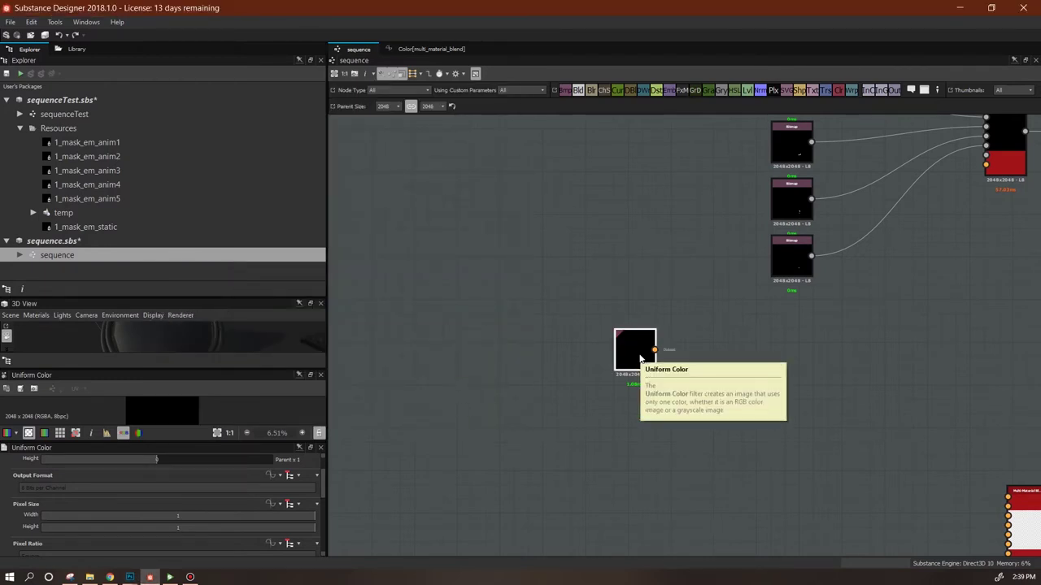
left_click_drag(636, 361, 499, 344)
right_click(496, 334)
key("Escape")
Assign an empty function to the Uniform Color node's Output Color and open that function for editing
left_click_drag(325, 487, 326, 548)
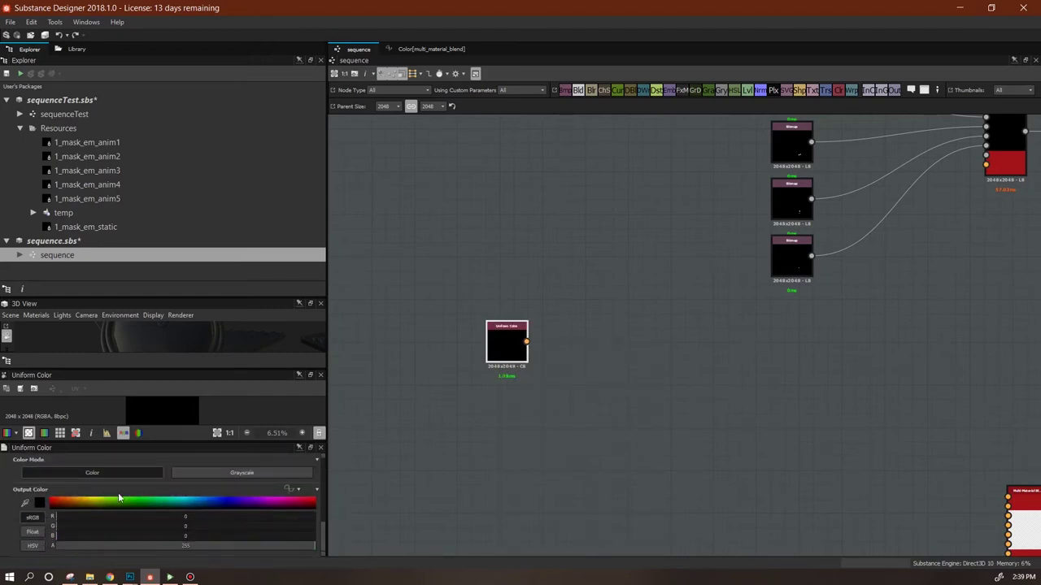
left_click(290, 489)
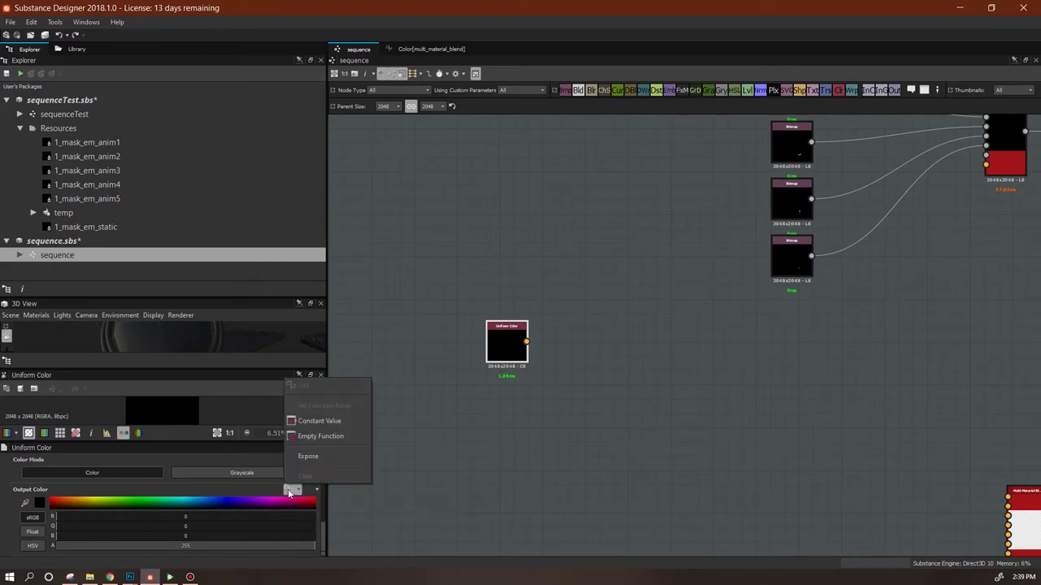
left_click(316, 436)
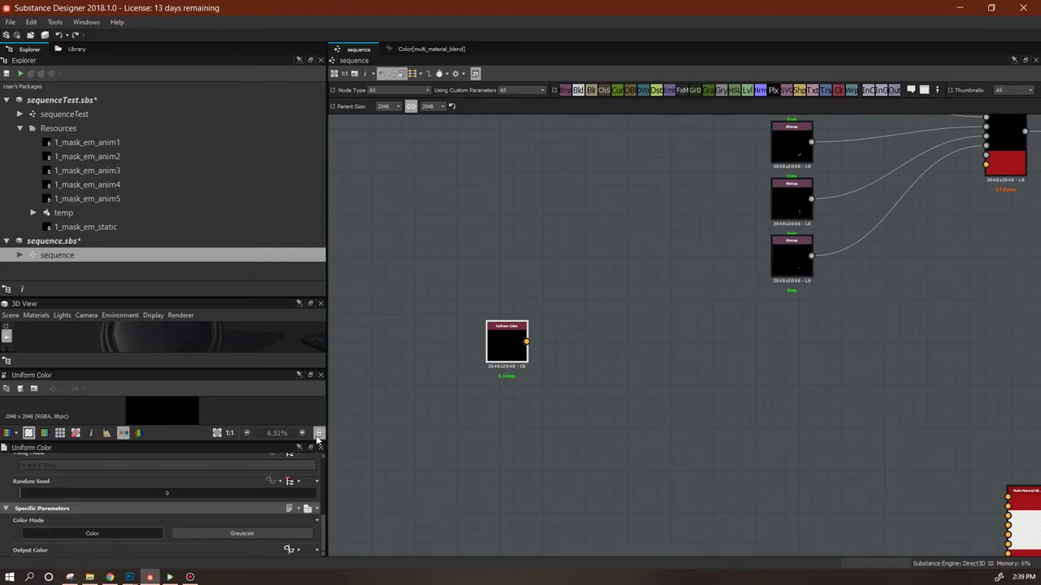
left_click(289, 549)
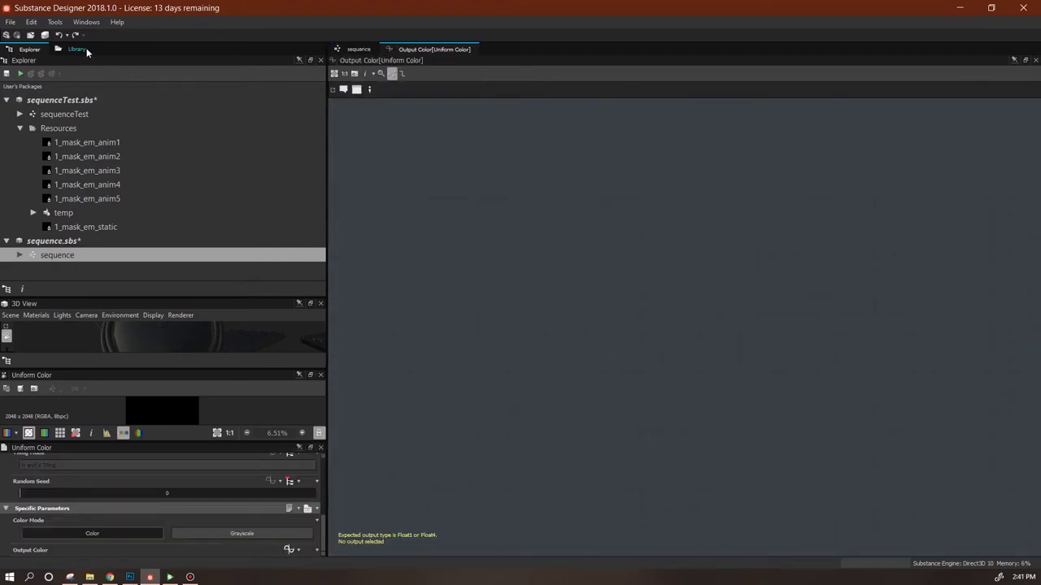
Add the library's Wave function to the Output Color function graph and place a Float constant beside it
left_click(76, 49)
left_click_drag(217, 102, 612, 287)
right_click(648, 208)
mouse_move(773, 213)
mouse_move(839, 216)
left_click(879, 213)
left_click_drag(638, 207, 508, 247)
Set the Float constant to 1 and connect it to the Wave node's Amplitude and Frequency inputs
left_click(524, 252)
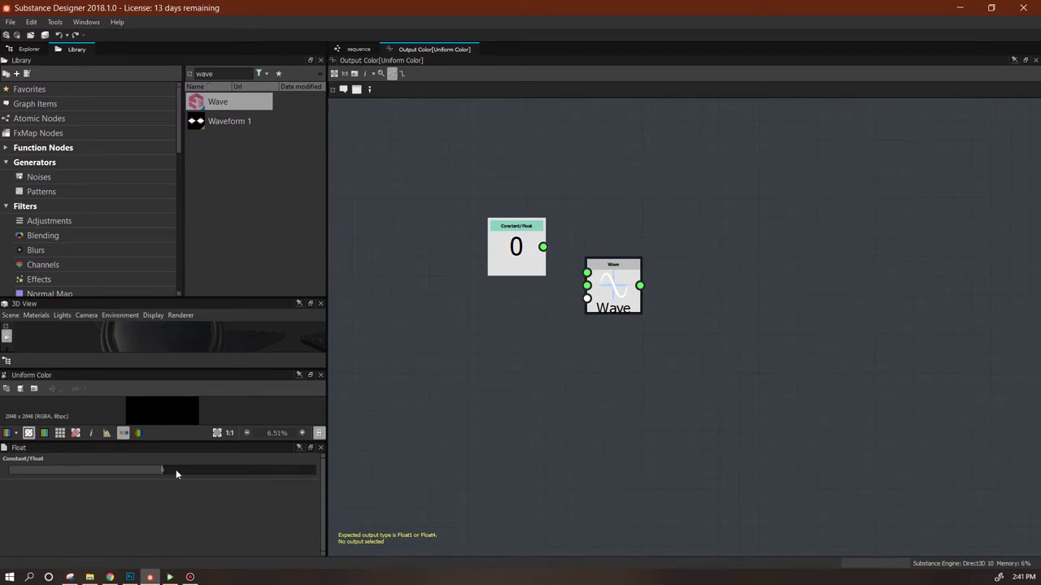
type("1")
key("Return")
left_click_drag(542, 246, 587, 285)
left_click_drag(519, 263, 532, 283)
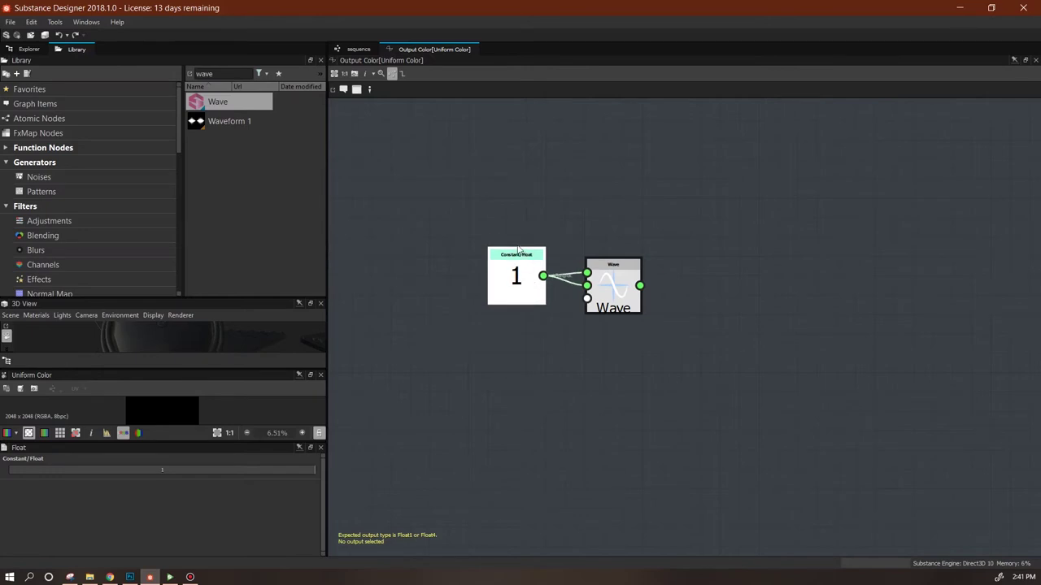
left_click(622, 284)
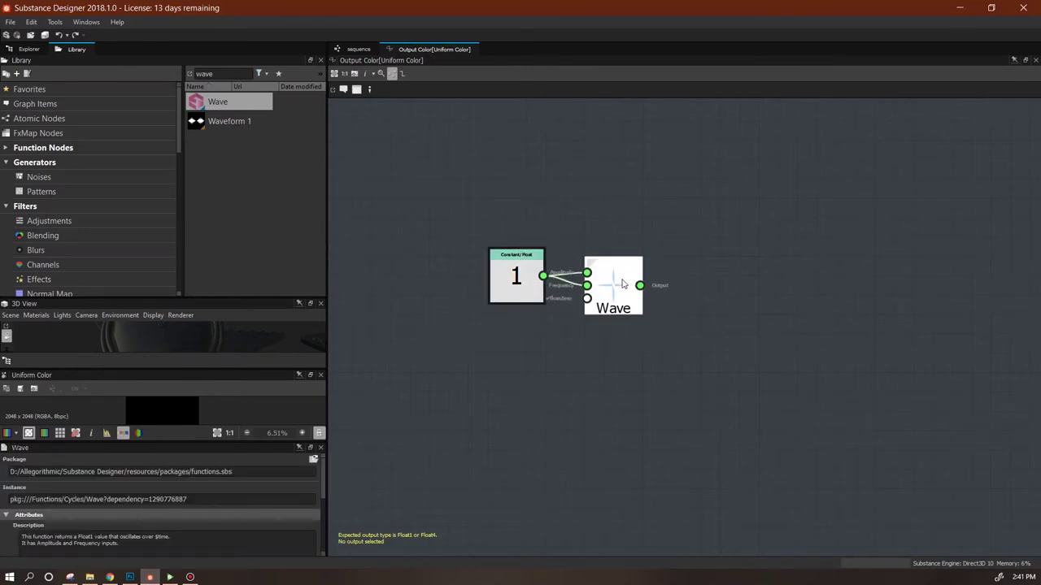
mouse_move(499, 286)
left_mouse_down()
mouse_move(490, 275)
mouse_move(478, 286)
mouse_move(499, 286)
left_mouse_up()
scroll(654, 274, "down", 1)
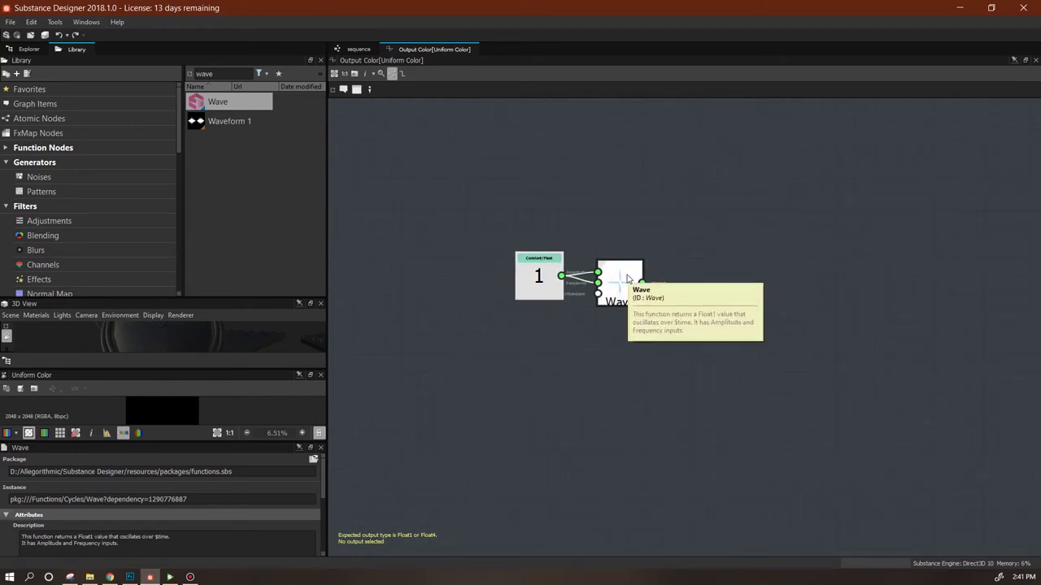
scroll(627, 275, "down", 1)
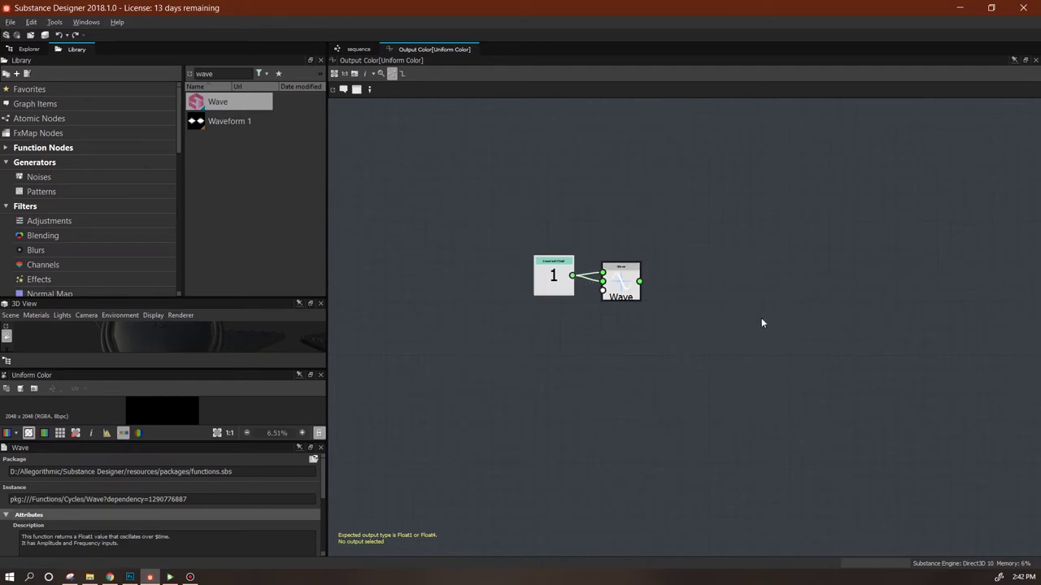
Add a Greater comparison node to the function graph and duplicate it, placing the copy beside the original
middle_click_drag(760, 318, 623, 321)
right_click(614, 171)
mouse_move(691, 177)
mouse_move(802, 252)
left_click(865, 285)
left_click_drag(622, 172, 682, 156)
key("ctrl+d")
left_click_drag(684, 327, 793, 178)
left_click(793, 178)
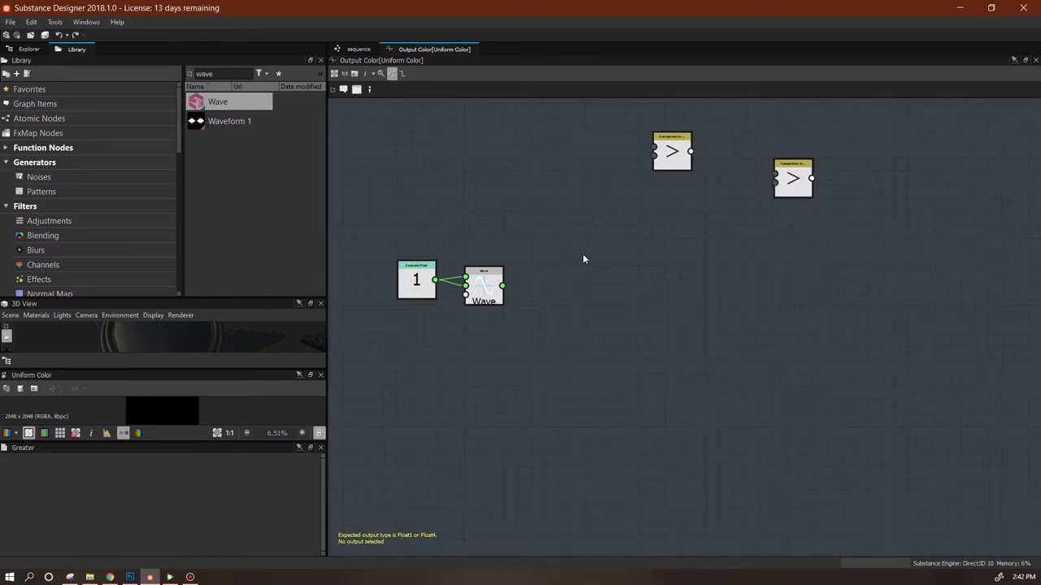
Add a new Float constant near the first Greater node and place its duplicate below the second Greater node
right_click(582, 256)
mouse_move(659, 261)
mouse_move(769, 262)
left_click(817, 263)
left_click_drag(579, 254, 578, 166)
left_click_drag(683, 321, 806, 268)
middle_click_drag(762, 285, 794, 275)
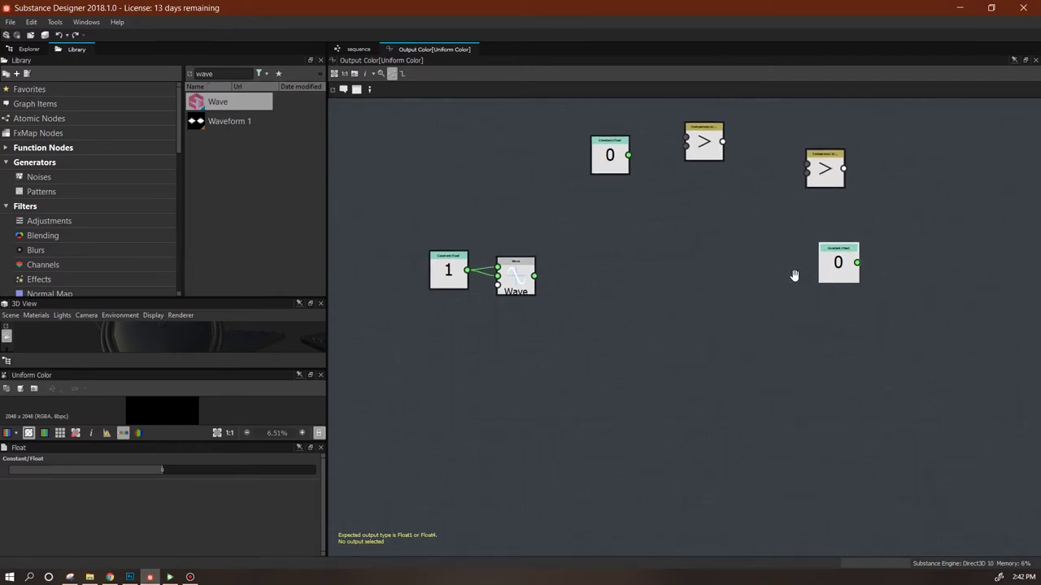
Add an If...Else control node, duplicate it, and place the copy below the duplicated Float constant
right_click(732, 256)
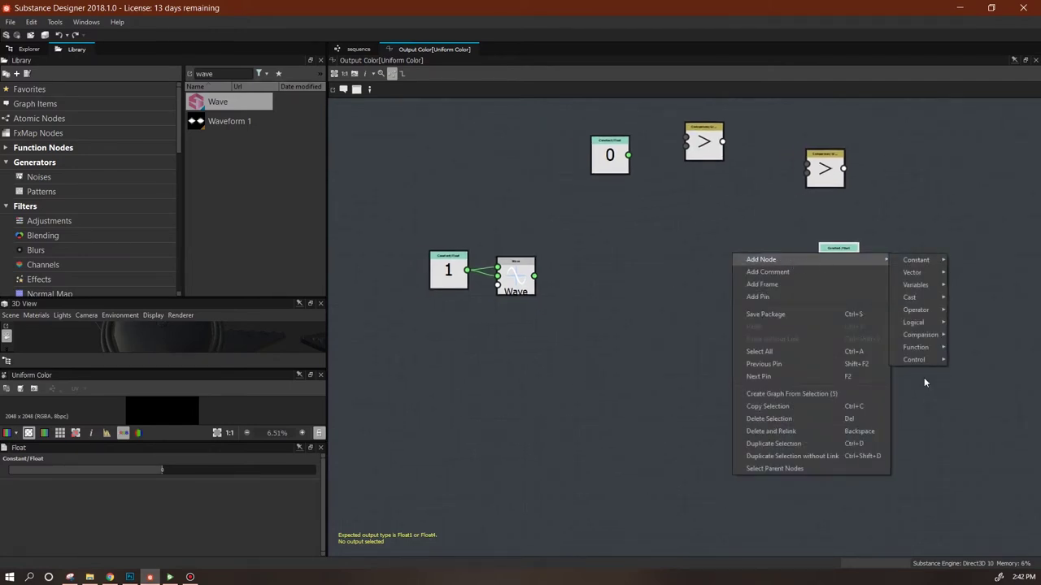
mouse_move(884, 259)
mouse_move(918, 359)
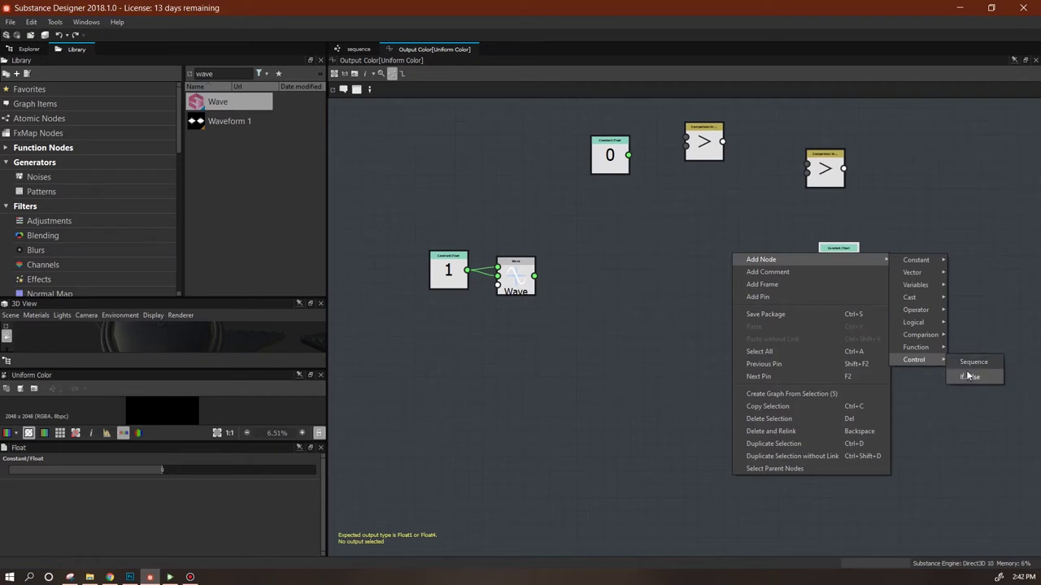
left_click(976, 360)
left_click(734, 254)
key("ctrl+d")
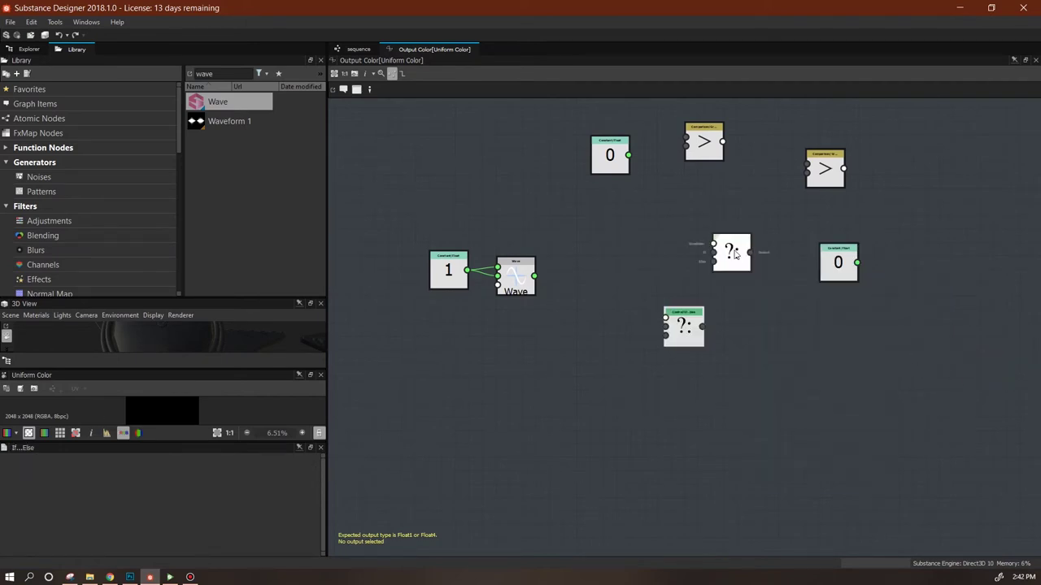
left_click_drag(725, 301, 629, 370)
left_click_drag(685, 328, 861, 345)
Move the duplicated Greater, Float constant and If...Else nodes aside together as a spare set
middle_click_drag(863, 243, 676, 305)
left_click_drag(745, 174, 650, 427)
left_click_drag(671, 401, 880, 248)
middle_click_drag(754, 335, 969, 360)
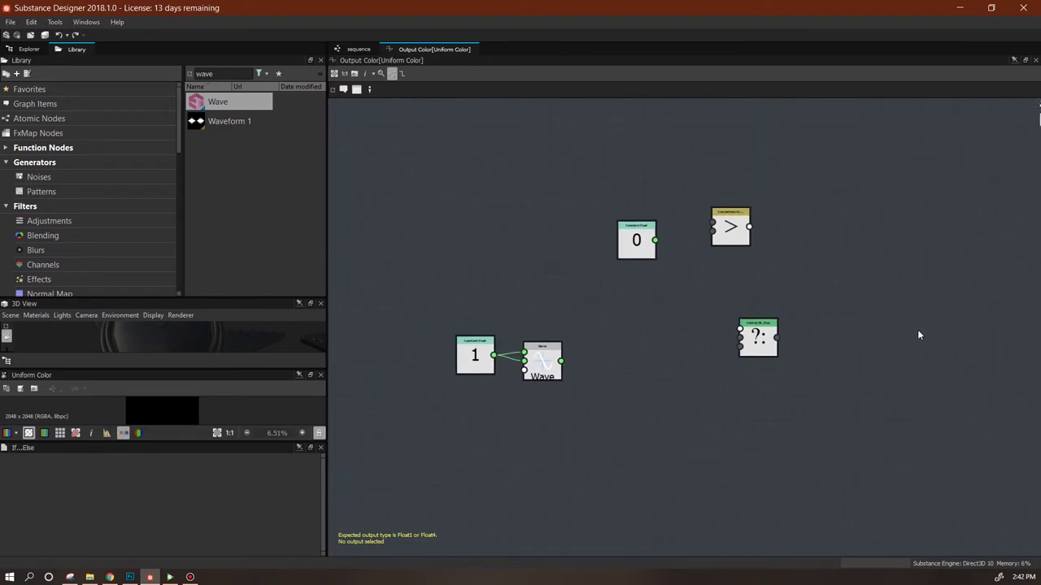
Arrange the first 0 Float constant and the first Greater node side by side below the Wave node
left_click(638, 248)
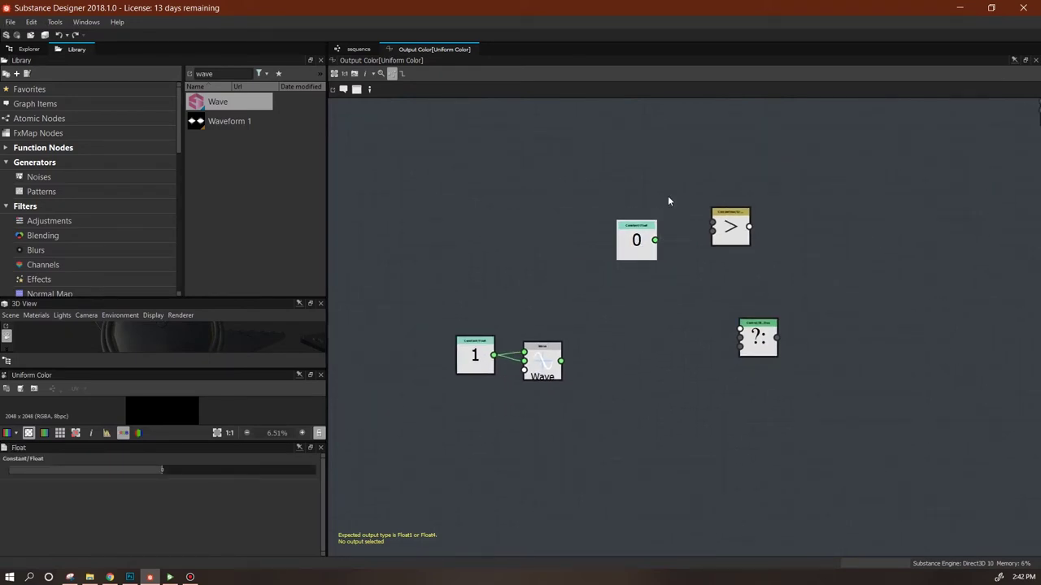
left_click_drag(618, 231, 457, 132)
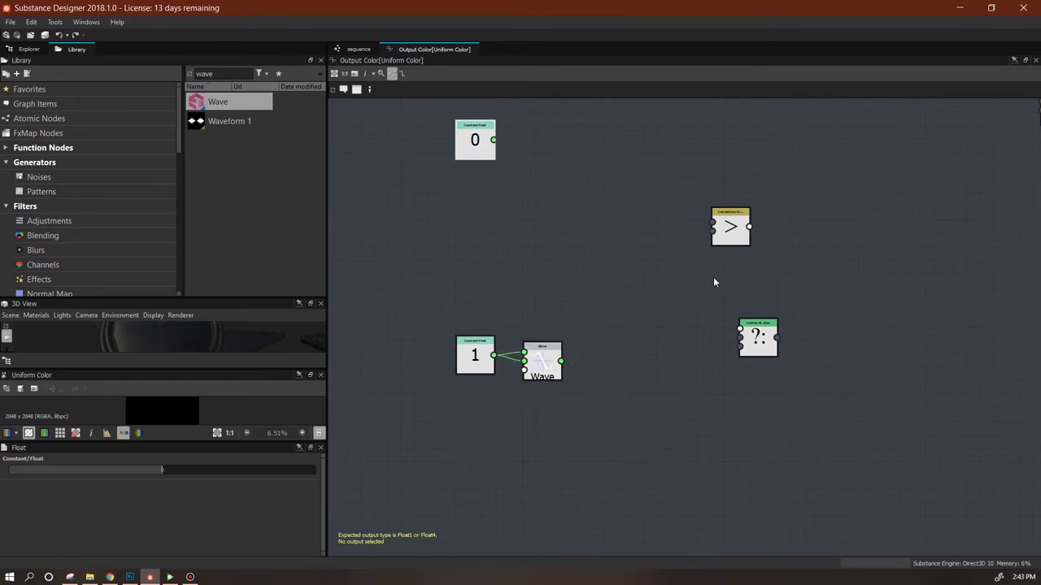
left_click_drag(730, 228, 691, 416)
left_click_drag(488, 146, 531, 441)
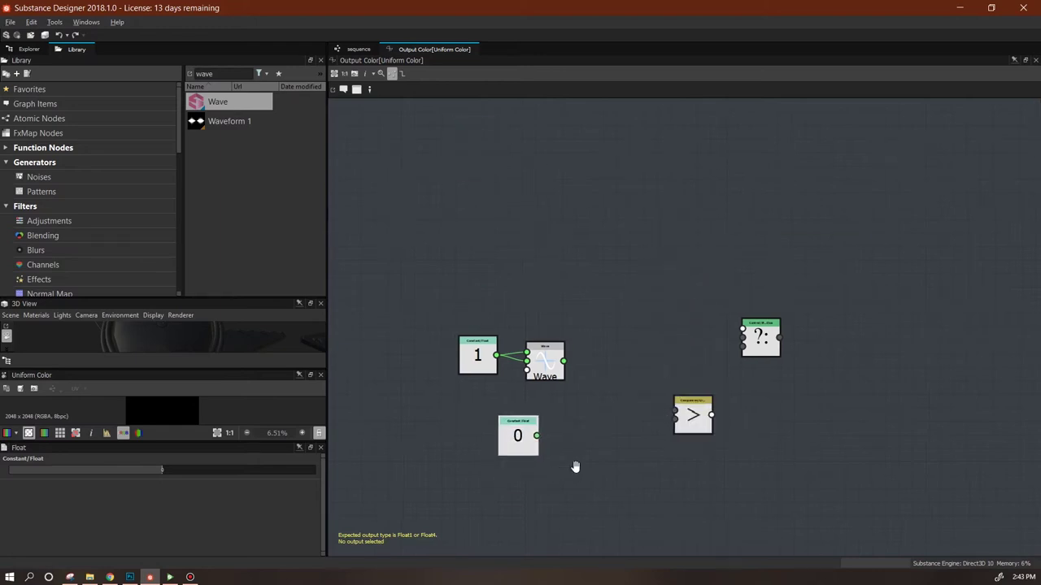
middle_click_drag(574, 466, 633, 405)
left_click_drag(740, 341, 612, 379)
middle_click_drag(705, 343, 656, 432)
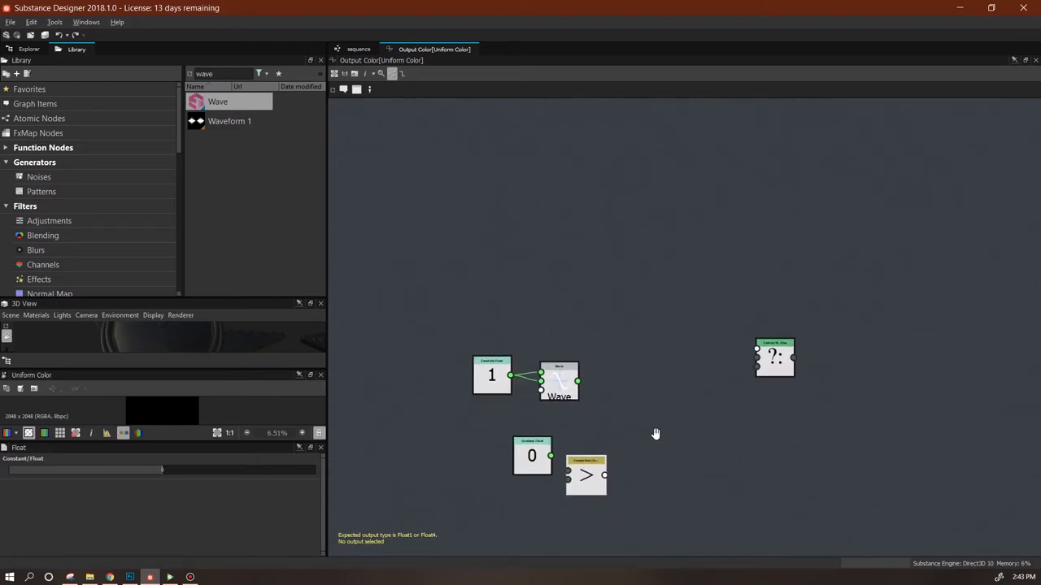
scroll(637, 377, "down", 2)
left_click_drag(579, 427, 540, 436)
Move the spare Float constant between the Wave and If...Else nodes, and shift that If...Else node slightly upward
left_click_drag(902, 292, 556, 205)
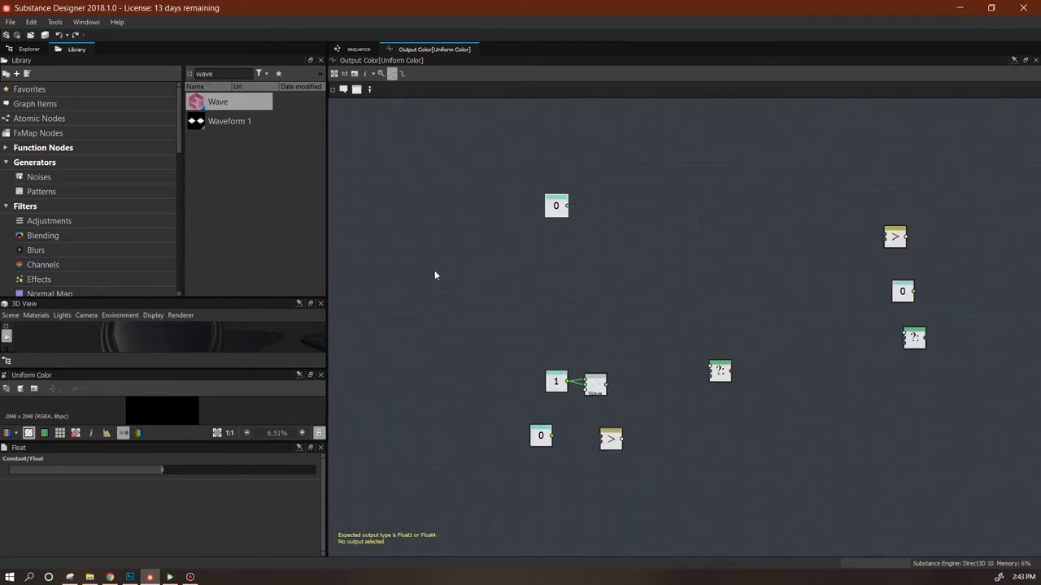
left_click(354, 49)
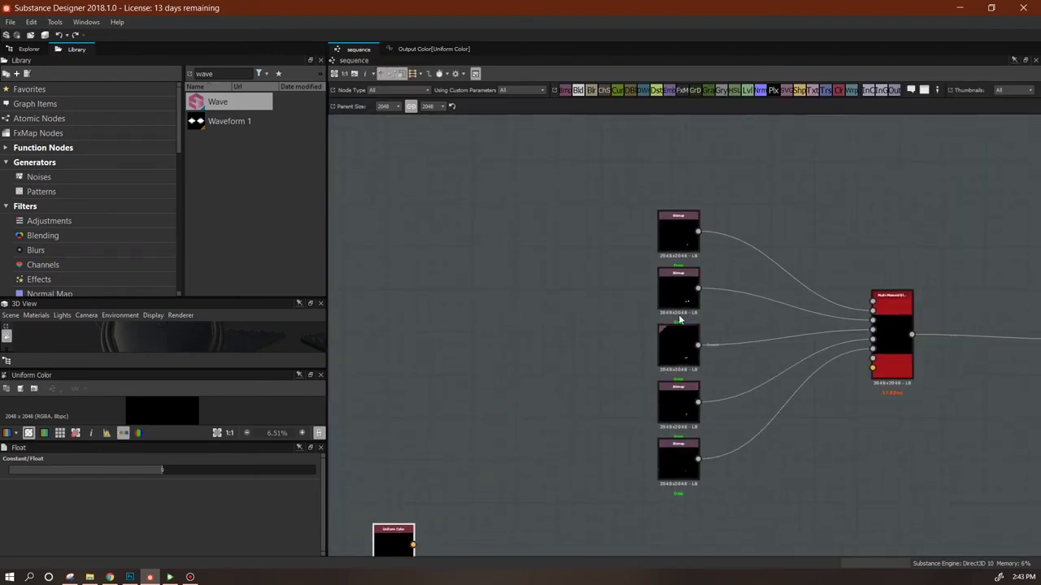
left_click(423, 48)
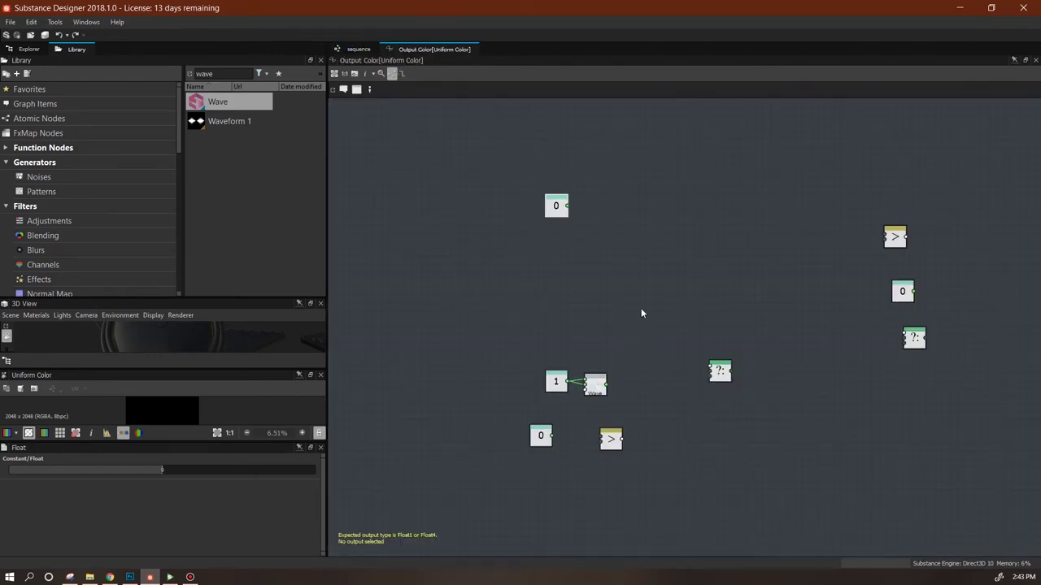
left_click_drag(724, 373, 721, 349)
left_click(683, 393)
left_click_drag(554, 216, 637, 374)
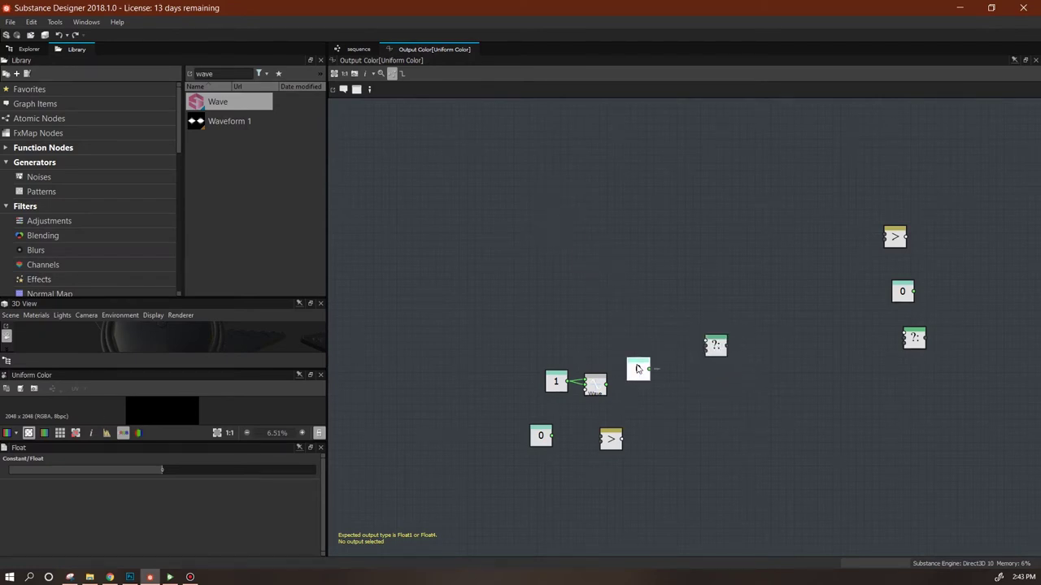
Set the Float constant beside the Wave node to 0.2 and place a duplicate set to 0.4 above it
type("0.2")
key("Return")
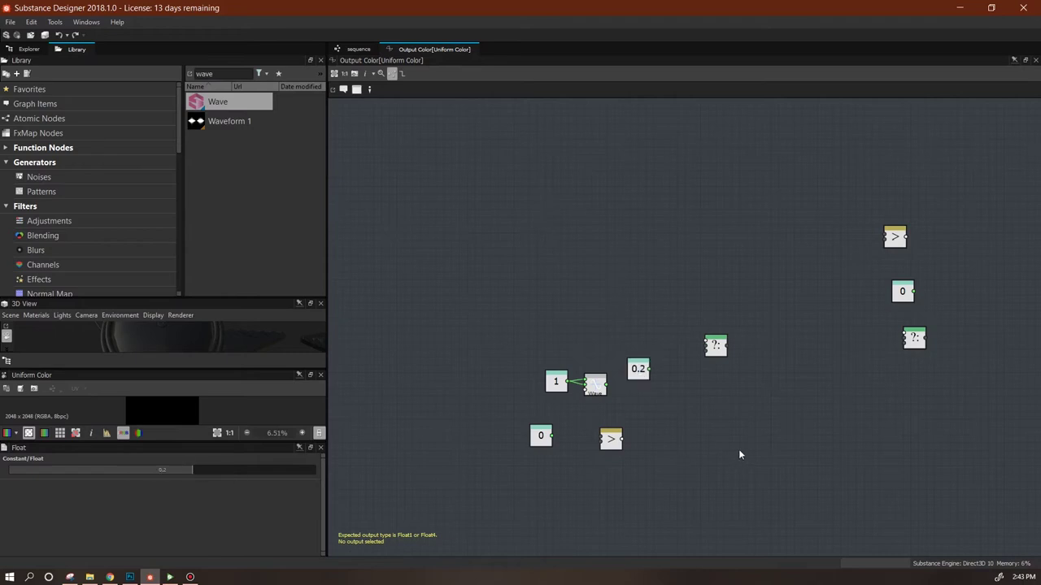
left_click_drag(899, 293, 642, 317)
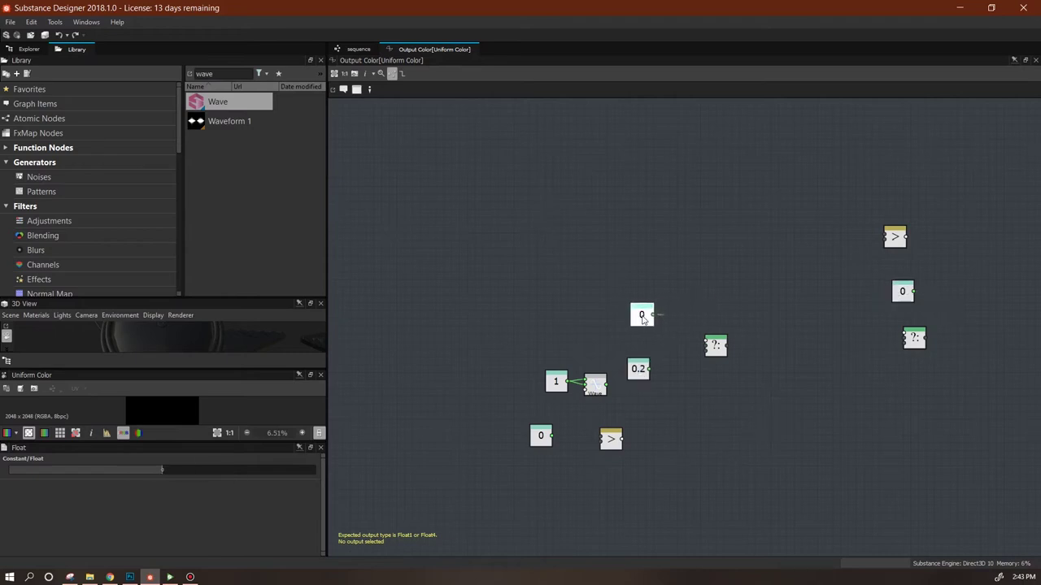
left_click(160, 470)
type("0.4")
left_click_drag(642, 318, 638, 325)
Duplicate the spare 0 constant, place the copy above the 0.4 constant, and set it to 0.6
left_click(902, 291)
key("ctrl+d")
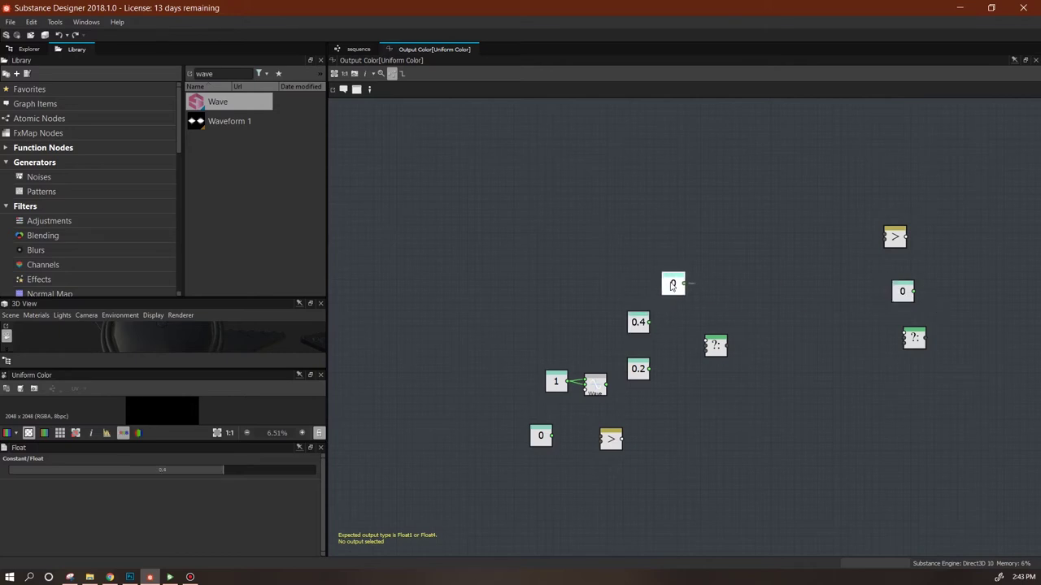
left_click(639, 276)
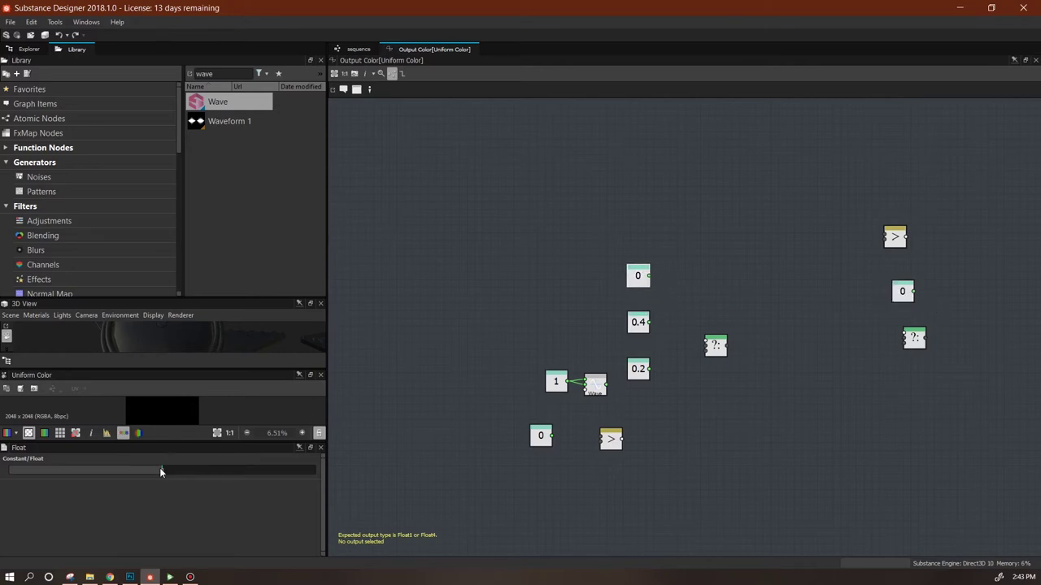
double_click(160, 469)
type("0.6")
key("Return")
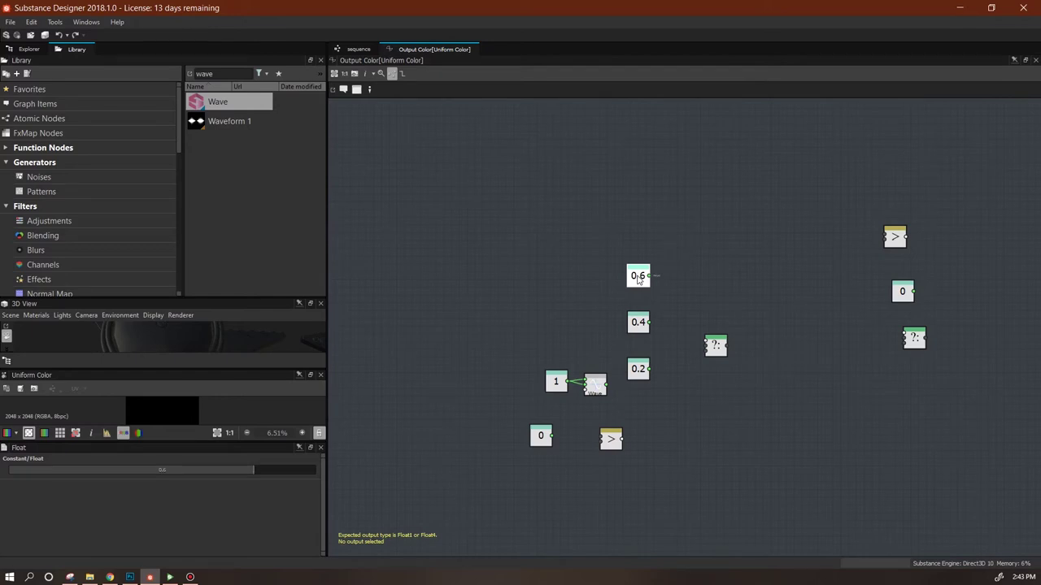
Duplicate the spare 0 constant again, place the copy above the 0.6 constant, and set it to 0.8
left_click(904, 291)
key("ctrl+d")
left_click(639, 233)
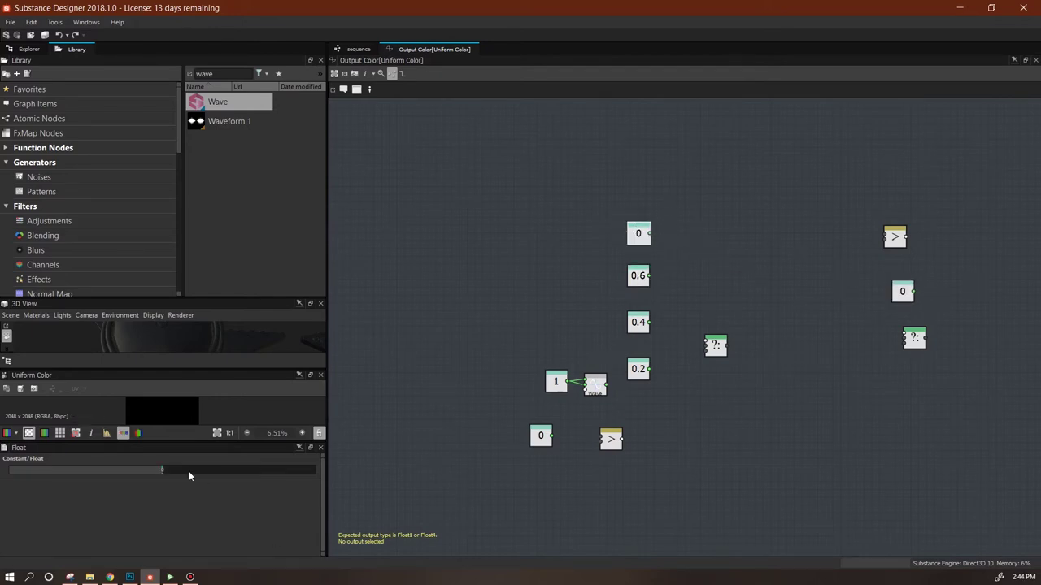
type("0.8")
key("Return")
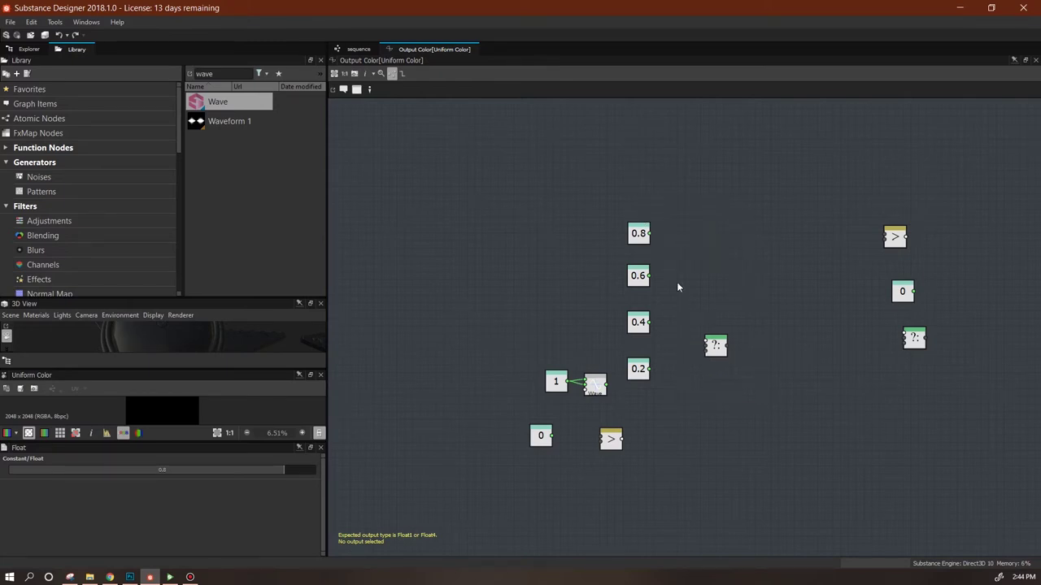
Shift the column of constants upward, connect Wave and 0.2 to the Greater node beside them, and align the If...Else node with it
left_click_drag(643, 374, 643, 352)
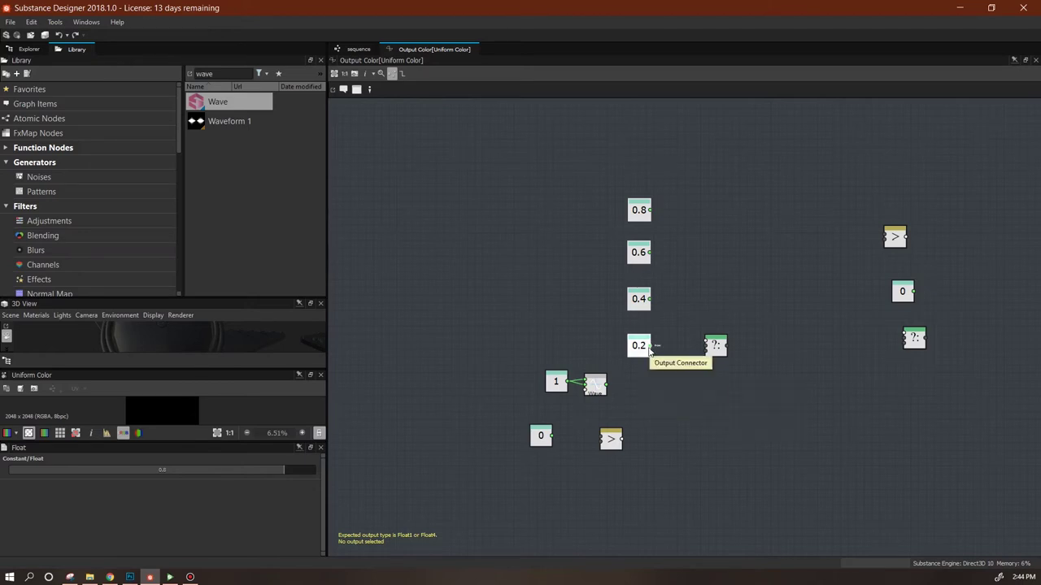
left_click_drag(610, 437, 692, 347)
left_click_drag(614, 384, 753, 332)
left_click_drag(683, 340, 685, 332)
left_click_drag(752, 327, 746, 327)
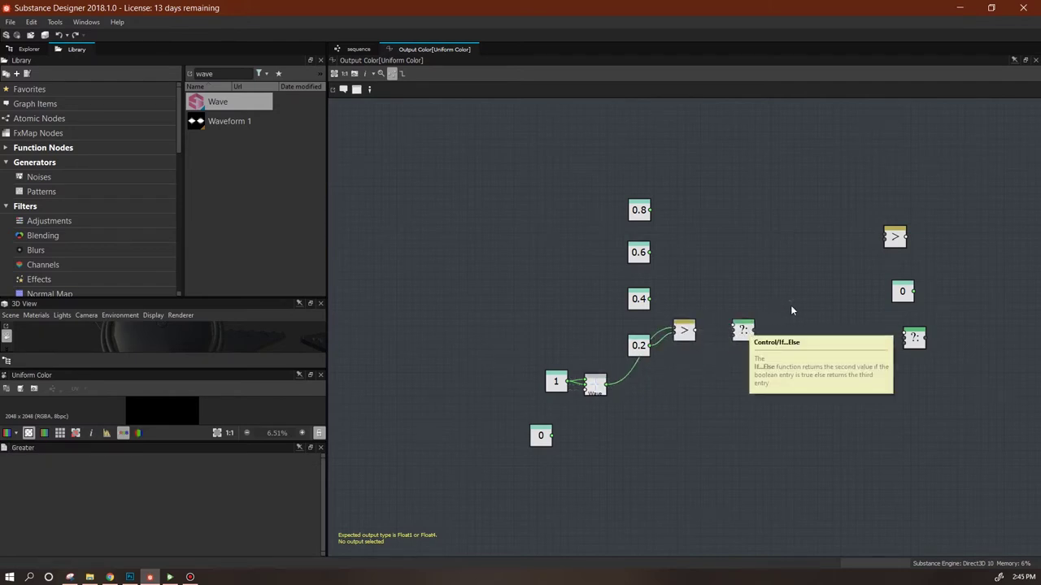
left_click_drag(685, 338, 685, 362)
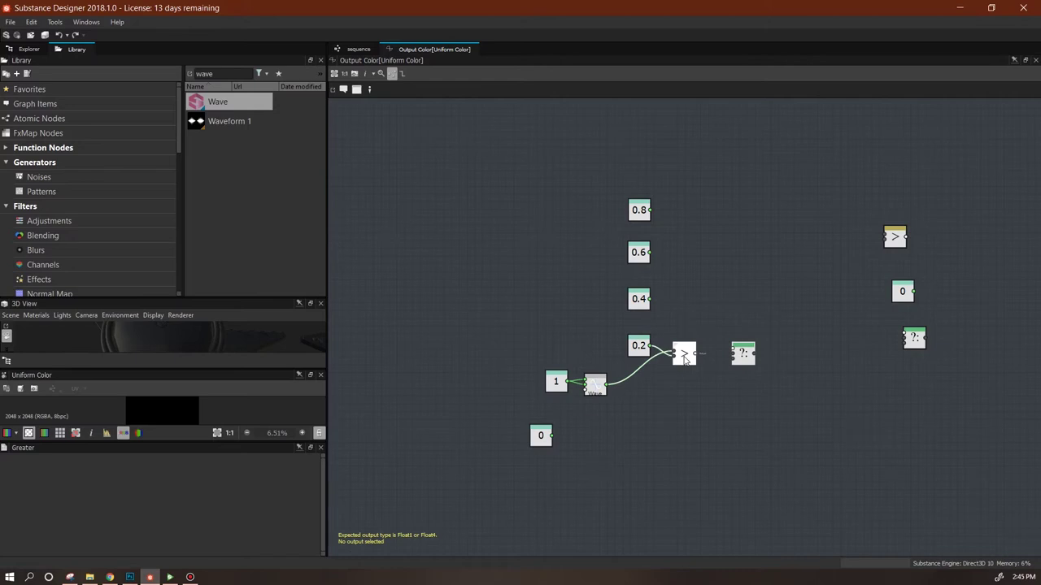
Duplicate the spare If...Else and Greater nodes and place the copies next to the 0.8 constant
left_click_drag(915, 337, 699, 195)
left_click(768, 185)
left_click(894, 236)
key("ctrl+c")
key("ctrl+v")
left_click(684, 211)
Connect the 0.8 constant and Wave node to the duplicated Greater node, and feed its output into the duplicated If...Else node
mouse_move(650, 210)
left_mouse_down()
mouse_move(684, 213)
mouse_move(671, 209)
mouse_move(665, 222)
left_mouse_up()
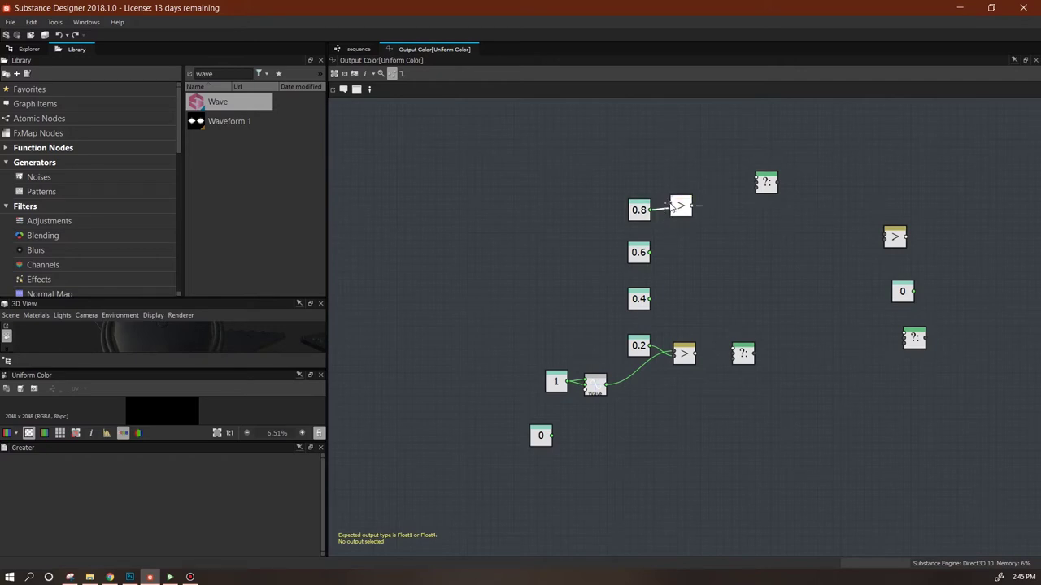
left_click_drag(607, 370, 606, 385)
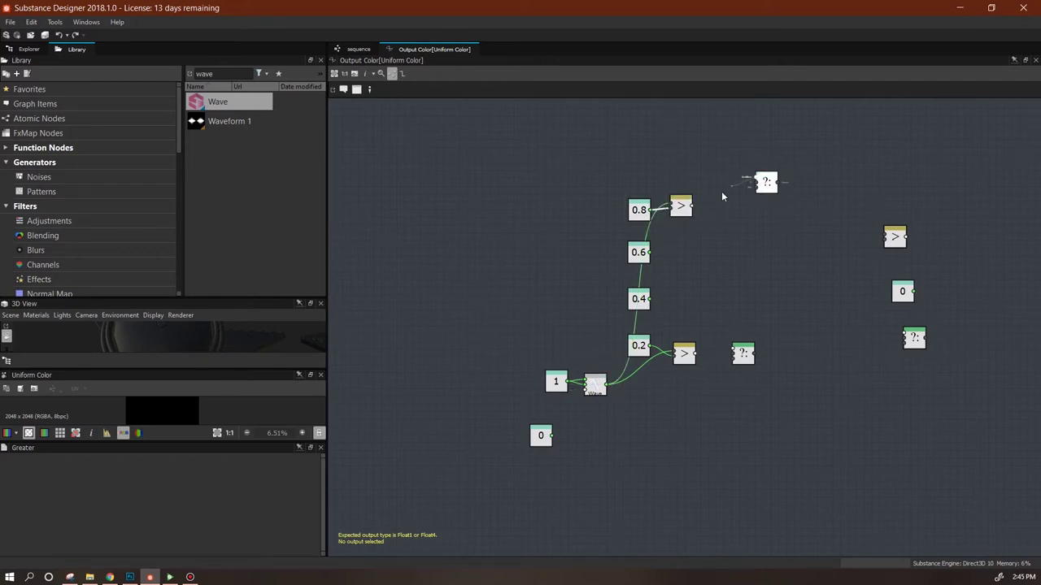
left_click_drag(772, 180, 765, 201)
left_click_drag(683, 207, 695, 199)
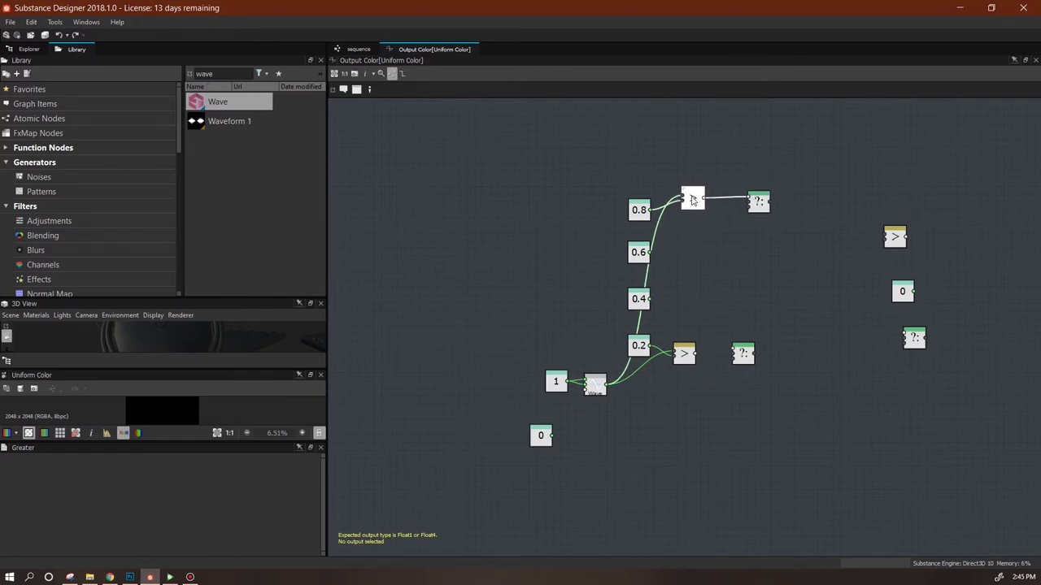
Align the 0.8 constant, Greater and If...Else nodes in a compact row, and shift the spare nodes farther aside
mouse_move(759, 204)
left_mouse_down()
mouse_move(759, 192)
mouse_move(754, 201)
left_mouse_up()
mouse_move(640, 215)
left_mouse_down()
mouse_move(632, 203)
mouse_move(642, 203)
left_mouse_up()
left_click_drag(752, 200, 736, 200)
left_click_drag(956, 250, 999, 332)
middle_click_drag(957, 340, 828, 371)
left_click_drag(660, 188, 590, 235)
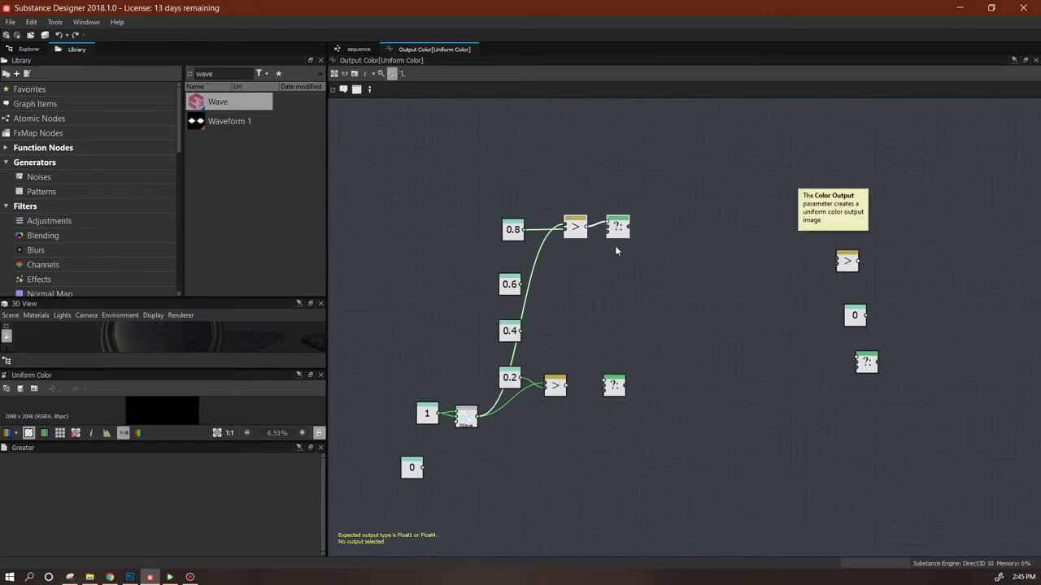
left_click_drag(514, 232, 510, 227)
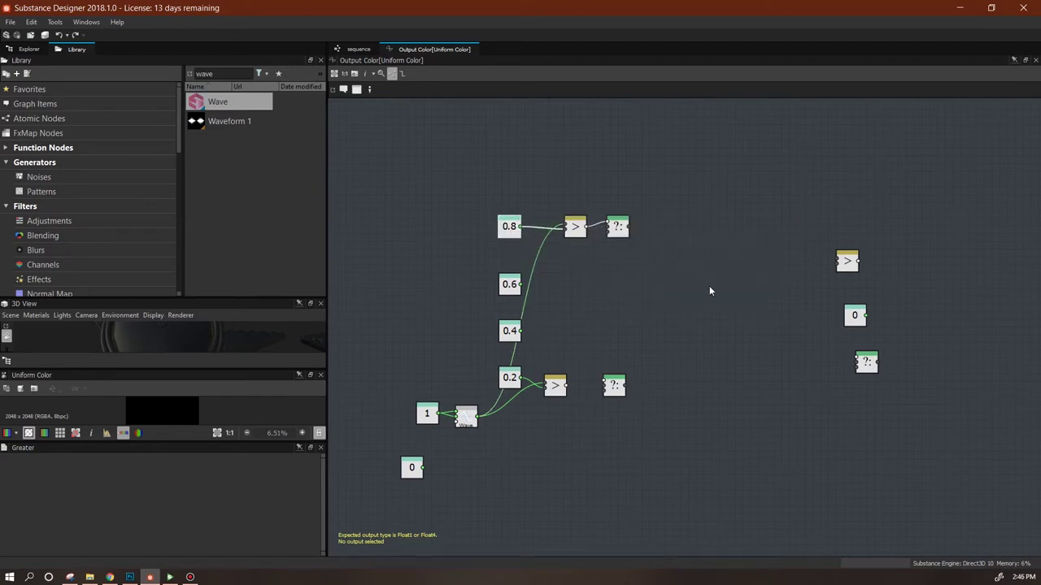
Examine the sequence graph's material input parameters and the Multi-Material Blend node's Material 2 settings, then return to the Output Color function
left_click(702, 303)
left_click(355, 49)
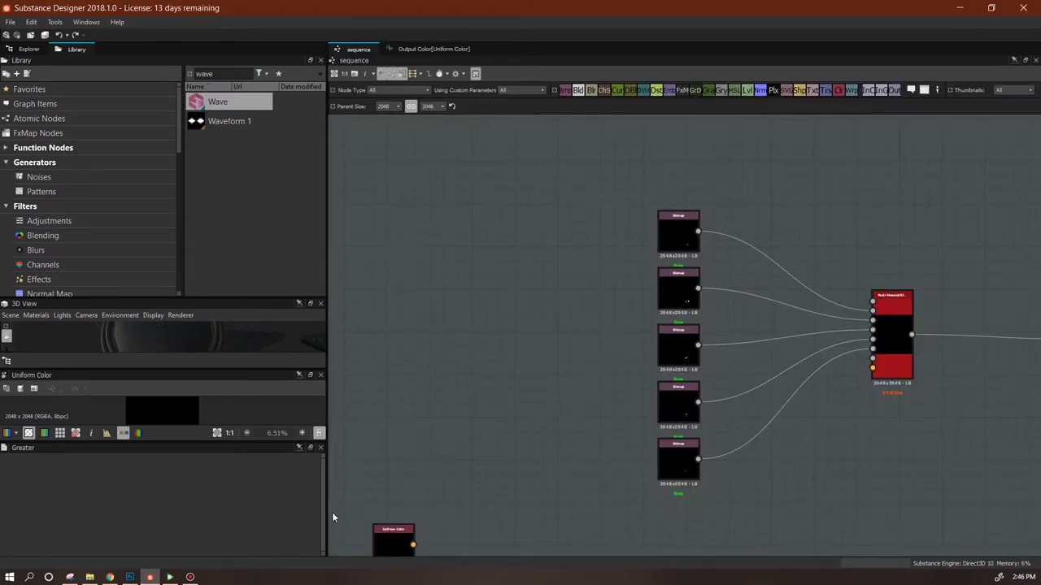
left_click(332, 485)
left_click_drag(322, 461, 330, 546)
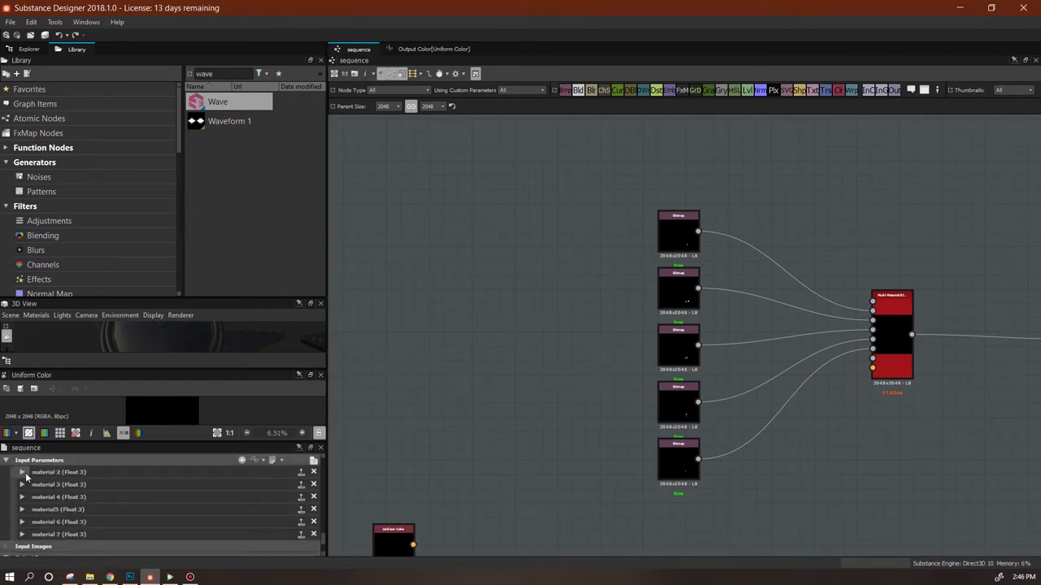
left_click(22, 472)
left_click(884, 327)
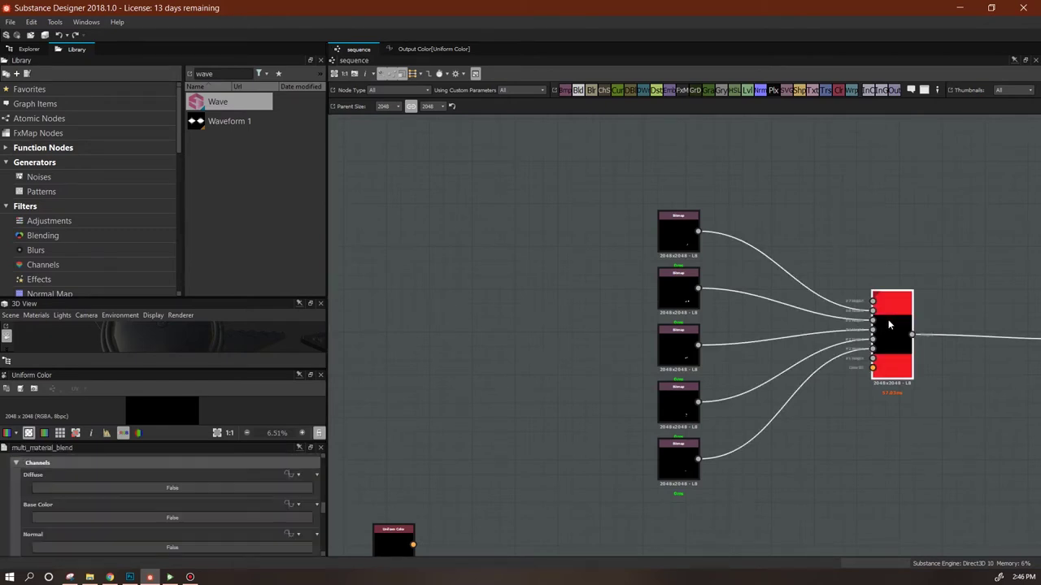
mouse_move(323, 505)
left_mouse_down()
mouse_move(323, 542)
mouse_move(317, 525)
left_mouse_up()
left_click(15, 501)
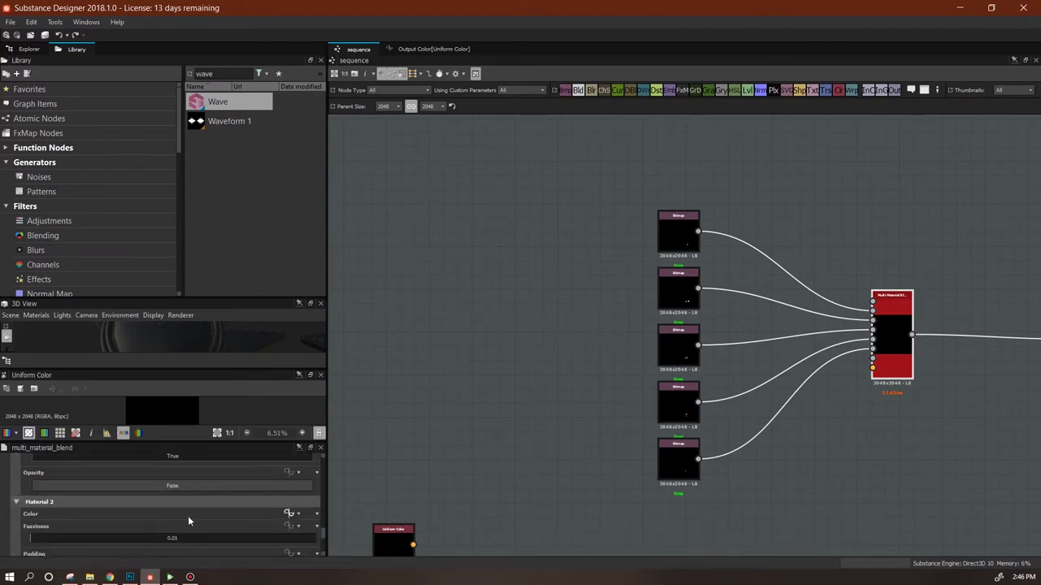
left_click(434, 49)
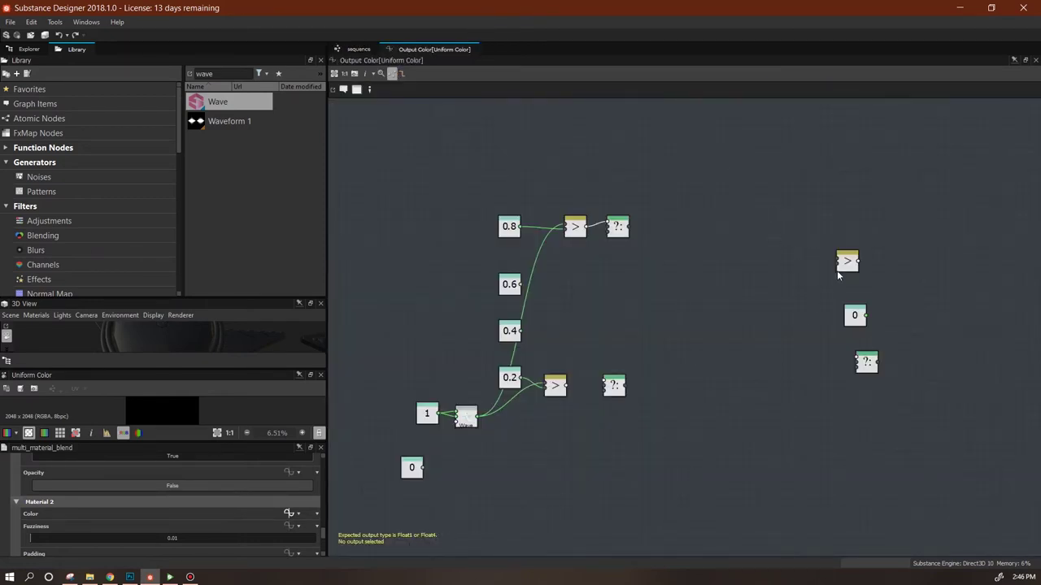
Add a Vector node that combines color and alpha, placing it in line with the upper If...Else node
right_click(707, 204)
mouse_move(913, 221)
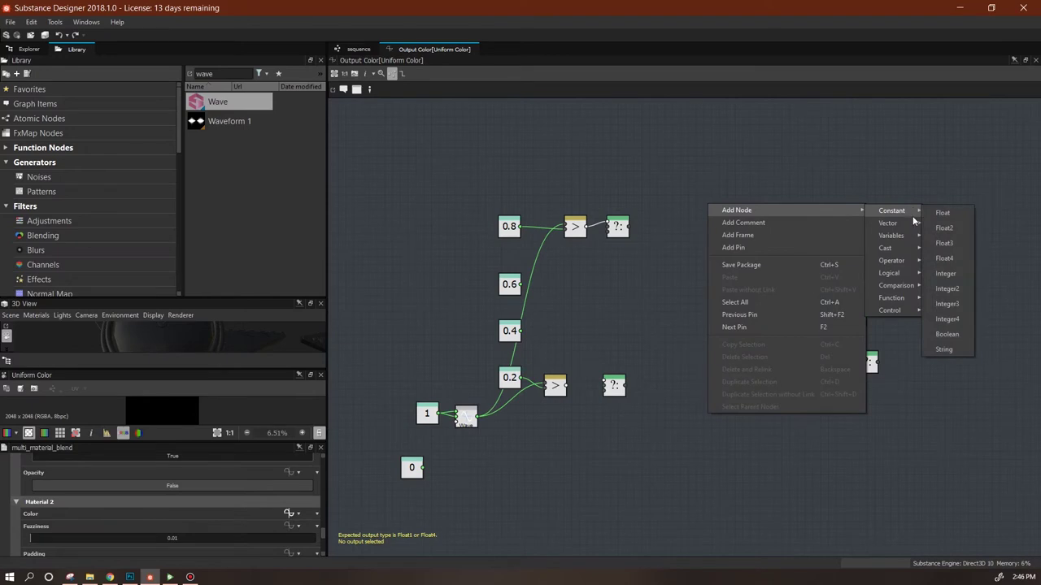
left_click(962, 244)
left_click_drag(717, 212, 740, 231)
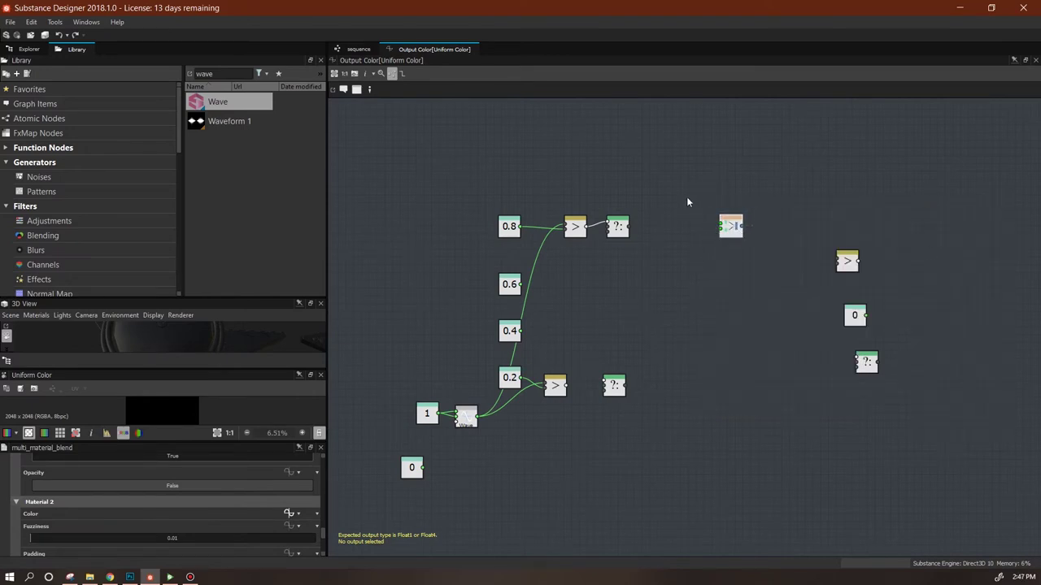
Add a Float constant of 255, connect it to the Vector node's lower input, and place it below the upper If...Else node
right_click(640, 265)
mouse_move(723, 272)
mouse_move(785, 274)
left_click(875, 277)
left_click_drag(642, 266, 646, 146)
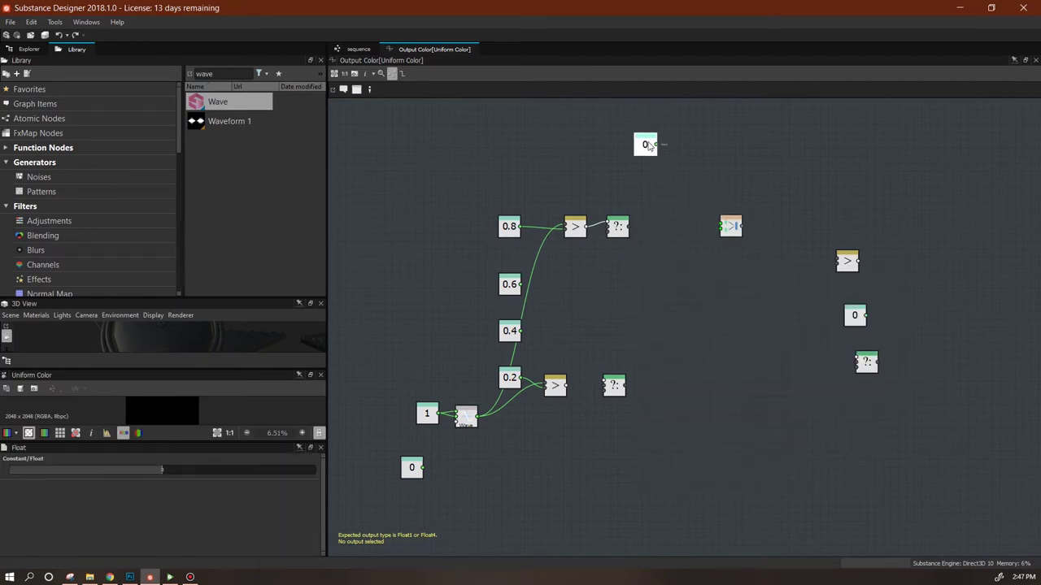
type("255")
key("Return")
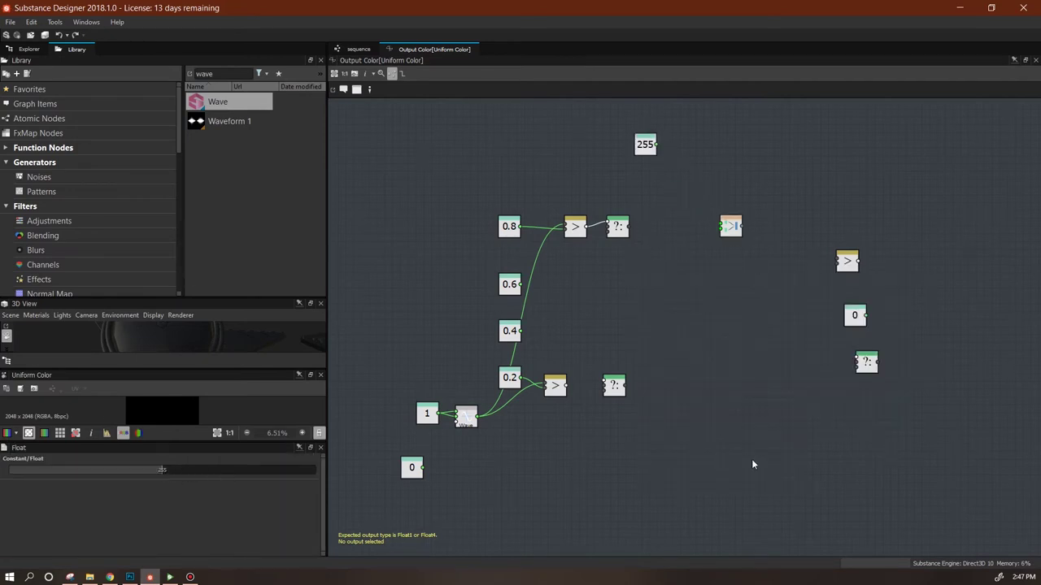
left_click_drag(656, 145, 721, 228)
left_click_drag(645, 150, 653, 274)
left_click_drag(730, 228, 717, 231)
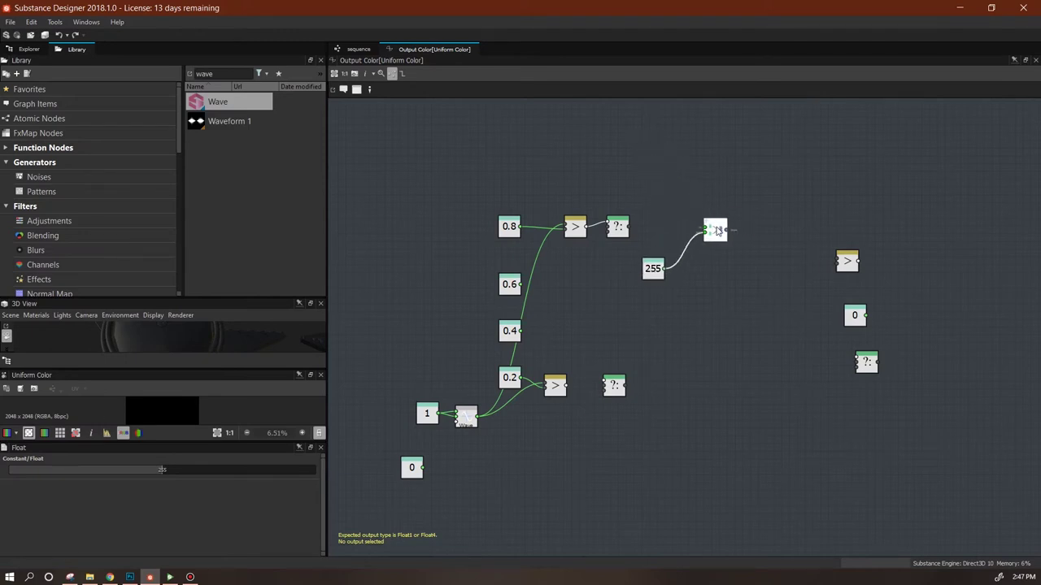
left_click_drag(653, 268, 629, 292)
Add a Get Float3 node that reads material2 and connect it to the Vector node's upper input
right_click(666, 152)
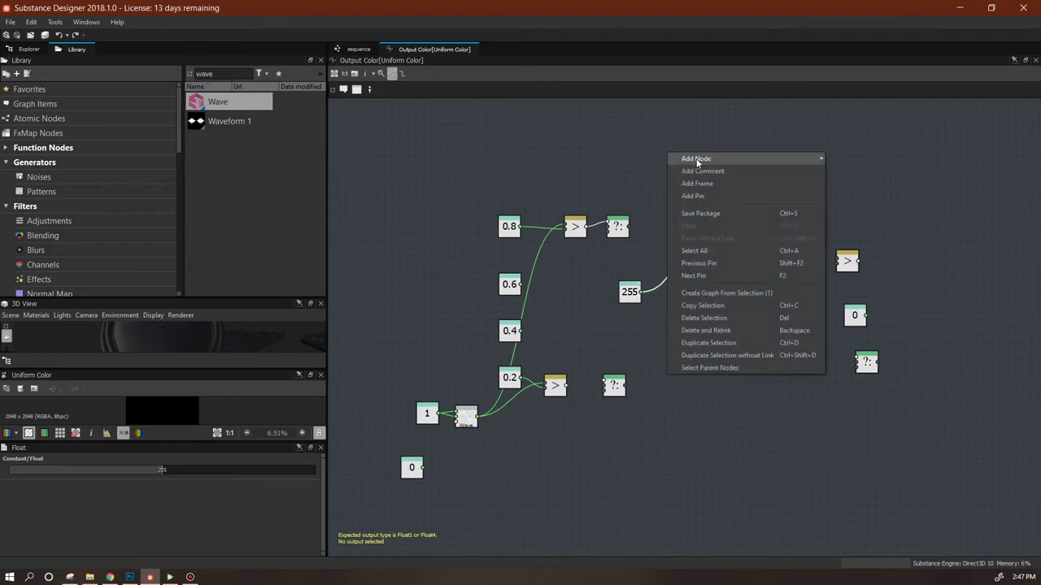
mouse_move(716, 159)
mouse_move(860, 184)
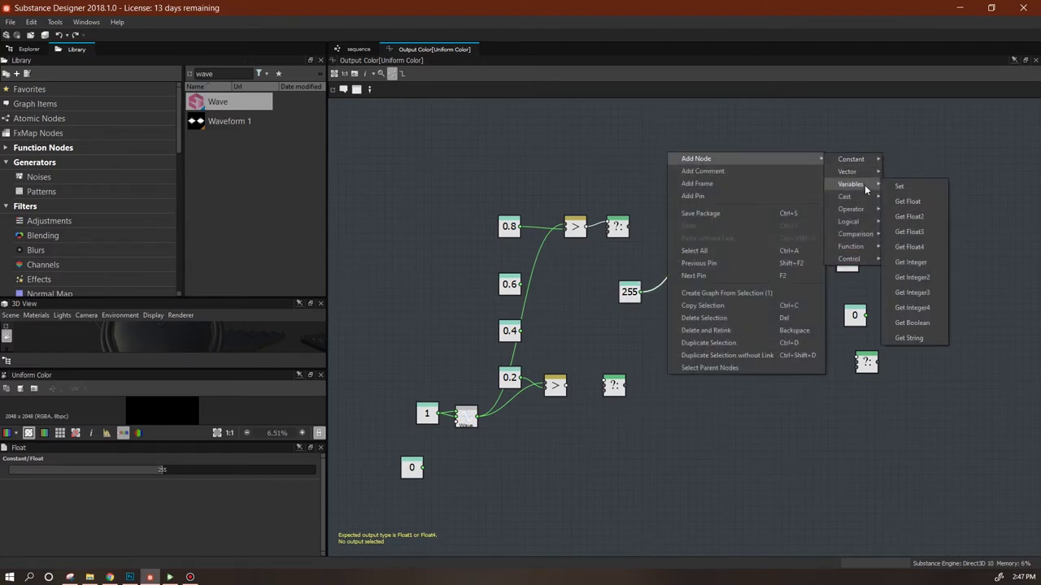
left_click(909, 231)
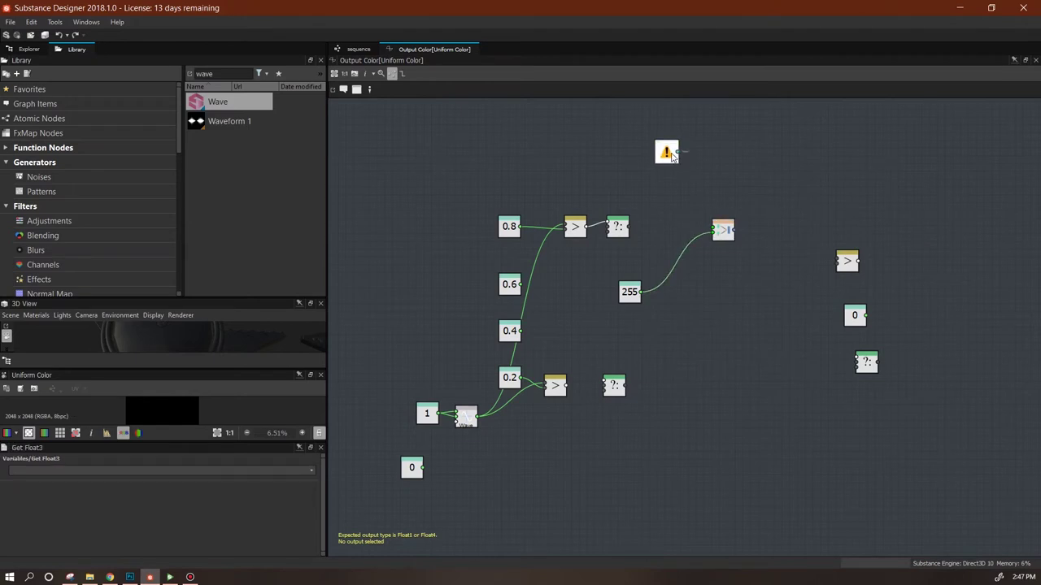
left_click(90, 470)
left_click(81, 493)
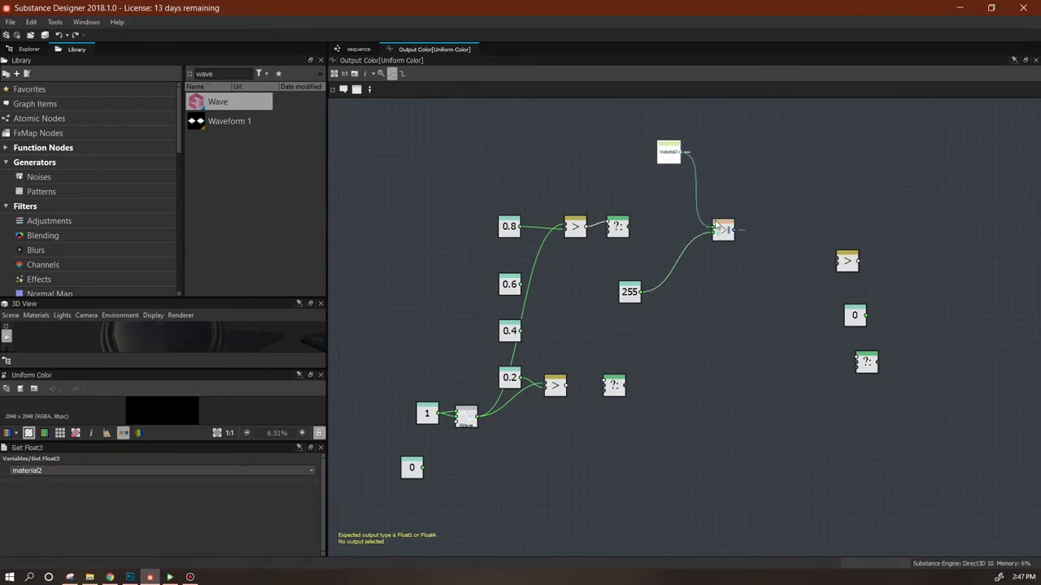
Move the upper If...Else node past the Vector node and connect the Vector output to its second input
left_click_drag(630, 298, 652, 285)
left_click_drag(668, 153, 675, 183)
left_click_drag(651, 289, 635, 288)
left_click_drag(618, 228, 778, 191)
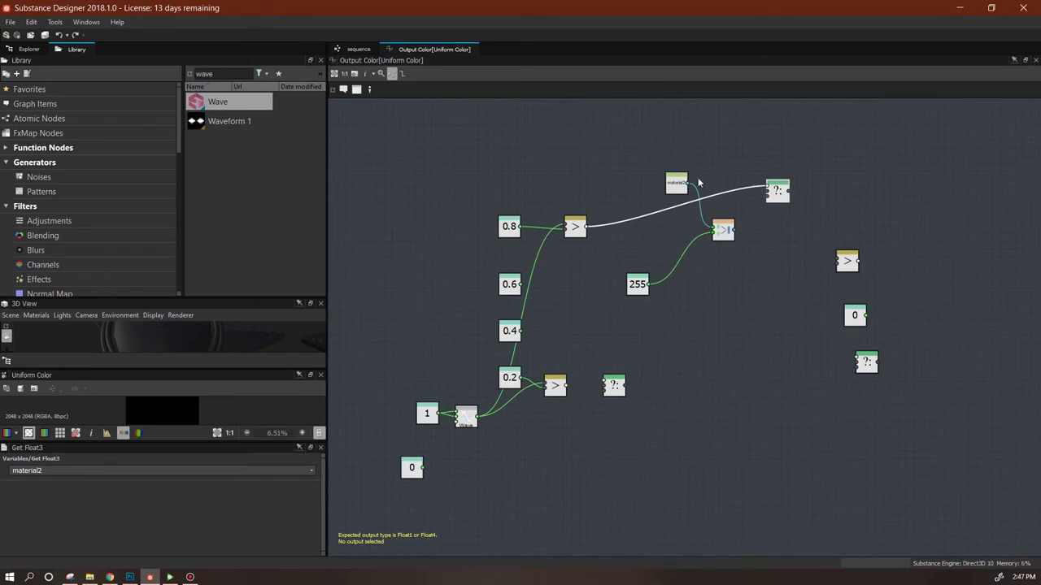
left_click_drag(677, 183, 650, 245)
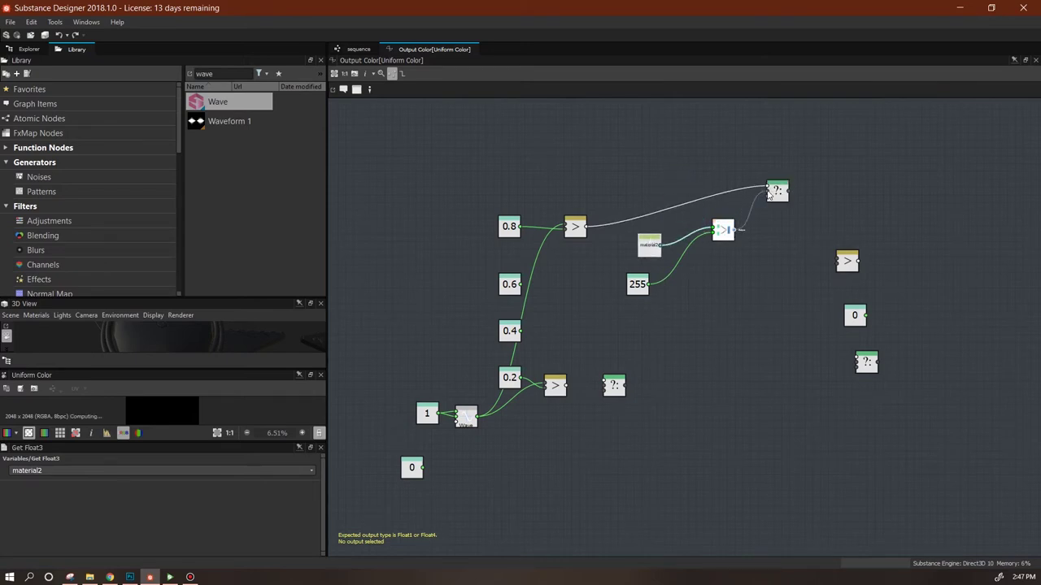
Group the material2, Vector and If...Else nodes closely together above the spare Greater node
left_click_drag(575, 227, 572, 222)
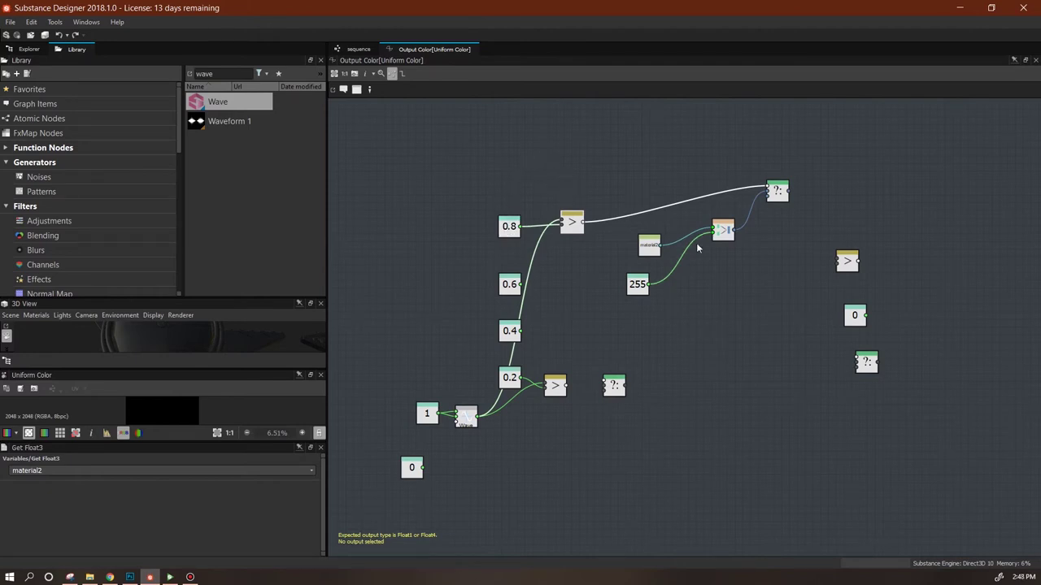
left_click_drag(723, 230, 732, 214)
left_click_drag(653, 244, 802, 182)
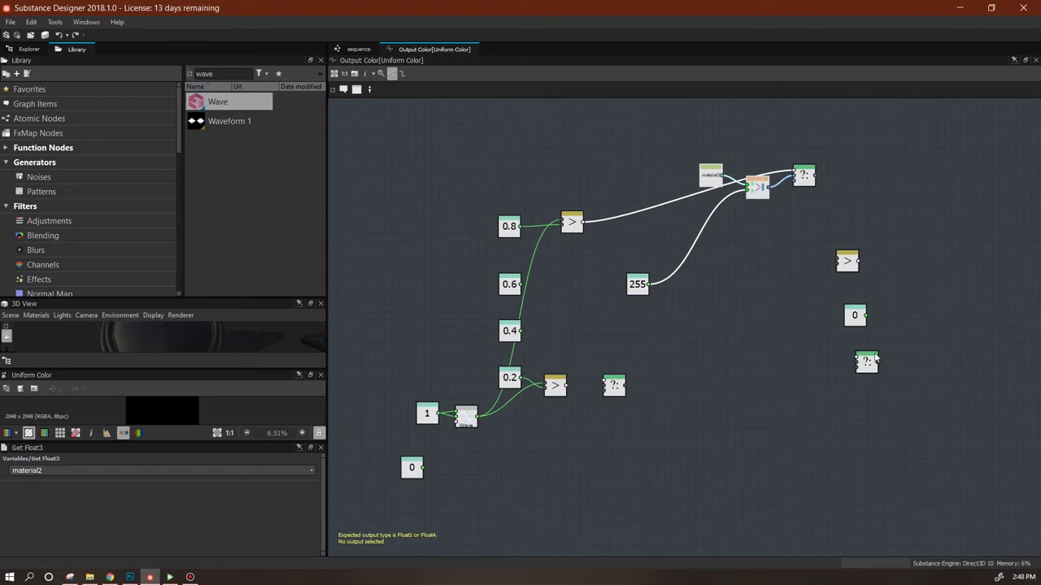
Delete the spare If...Else node, then duplicate the material2, Vector and If...Else group and place the copy just below the original
left_click(871, 358)
key("Delete")
left_click_drag(836, 147, 679, 214)
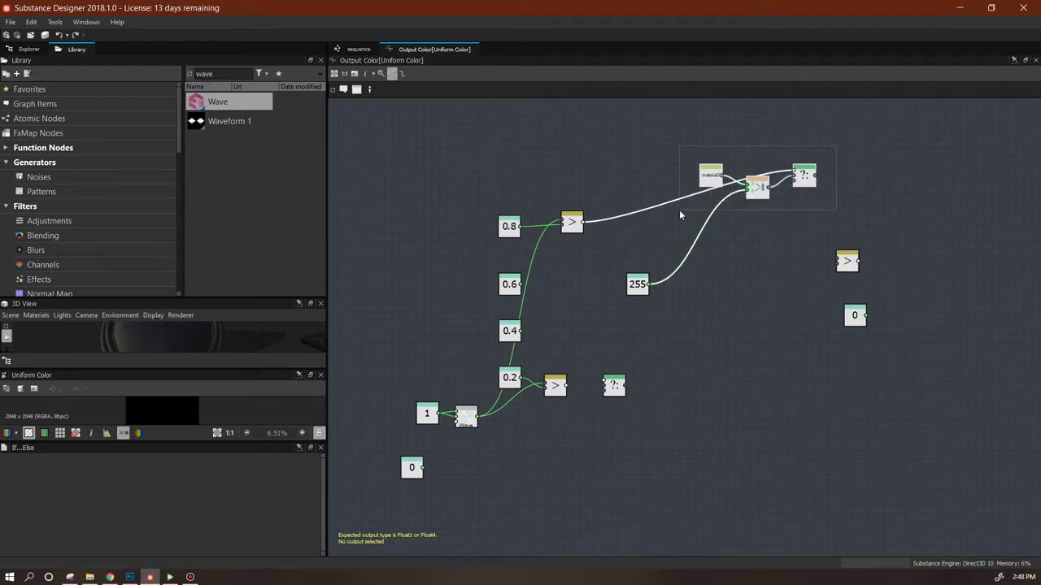
key("ctrl+d")
left_click(778, 234)
left_click(684, 230)
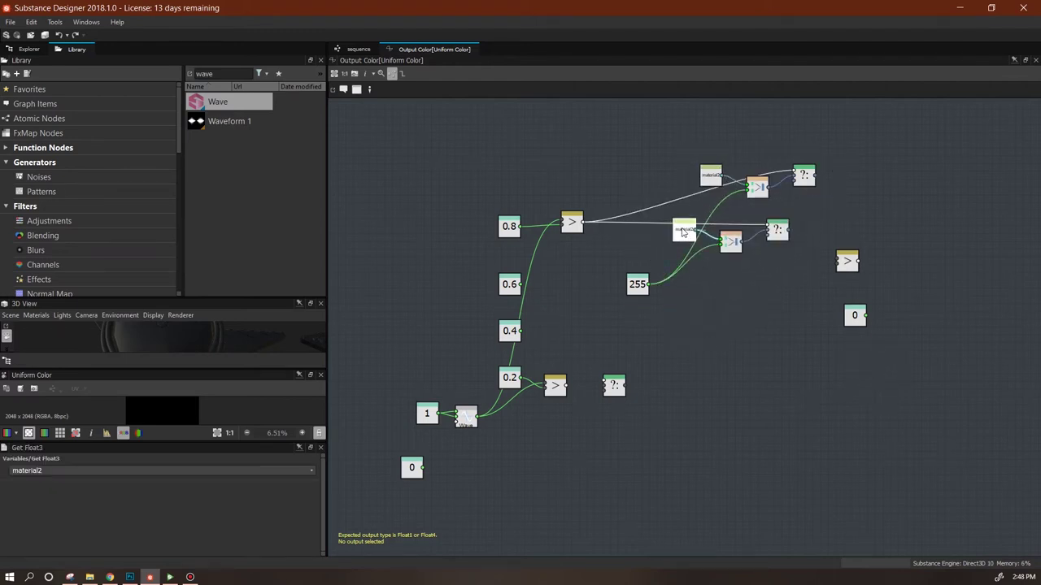
Set the copied Get Float3 node to read material3, and duplicate the spare Greater node beside the 0.6 constant
left_click(309, 474)
left_click(280, 502)
left_click(847, 260)
key("ctrl+d")
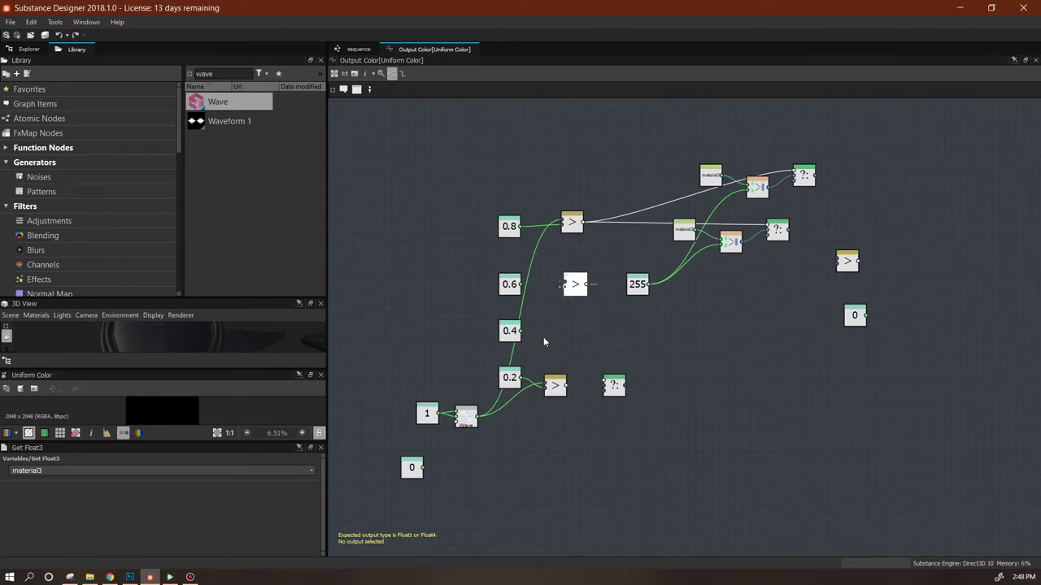
left_click(585, 295)
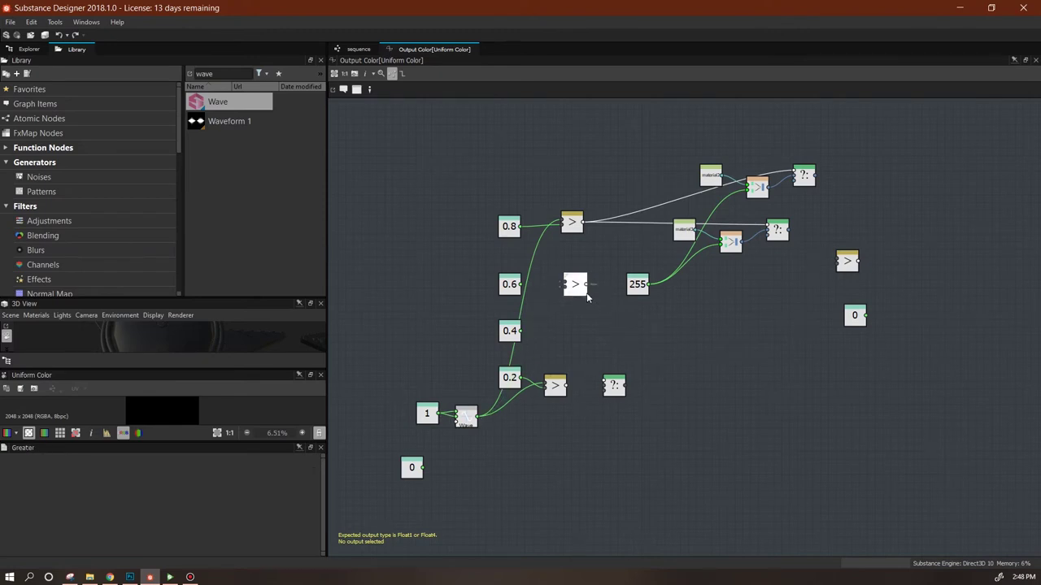
Connect Wave and the 0.6 constant to the new Greater node and its output to the material3 If...Else node
left_click_drag(478, 420, 477, 417)
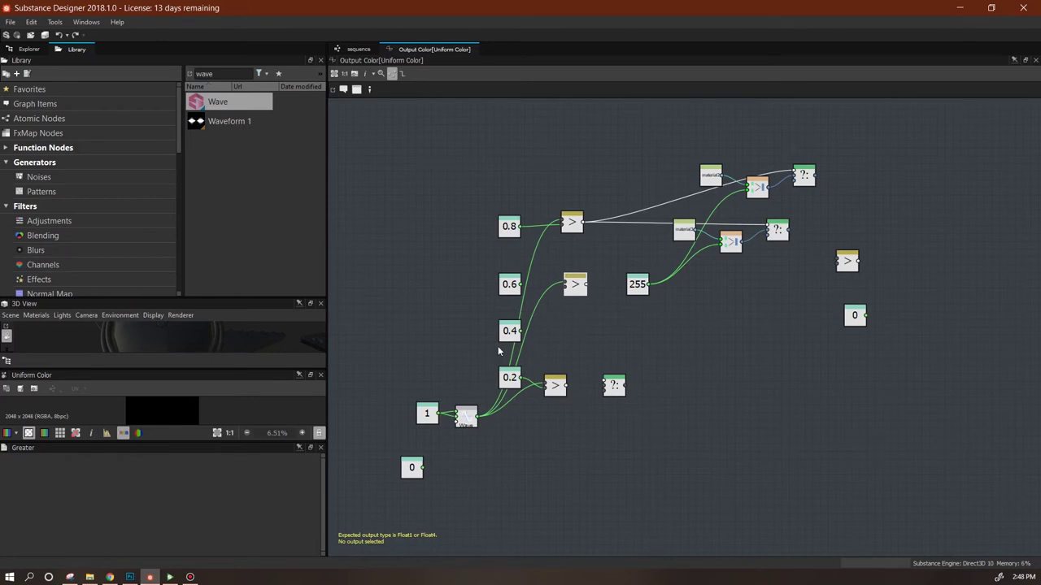
left_click(571, 291)
left_click_drag(571, 292, 579, 281)
left_click_drag(744, 222, 767, 224)
left_click_drag(685, 231, 693, 231)
left_click_drag(639, 288, 639, 281)
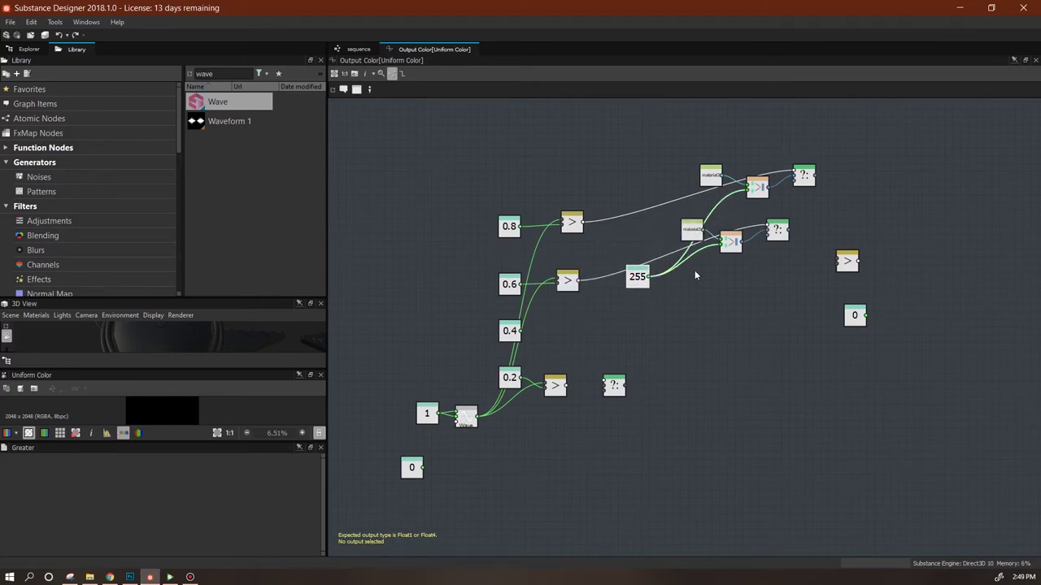
Duplicate the material3, Vector and If...Else group below the original and make its Get Float3 node read material4
left_click(778, 231)
left_click_drag(665, 213, 793, 268)
key("ctrl+d")
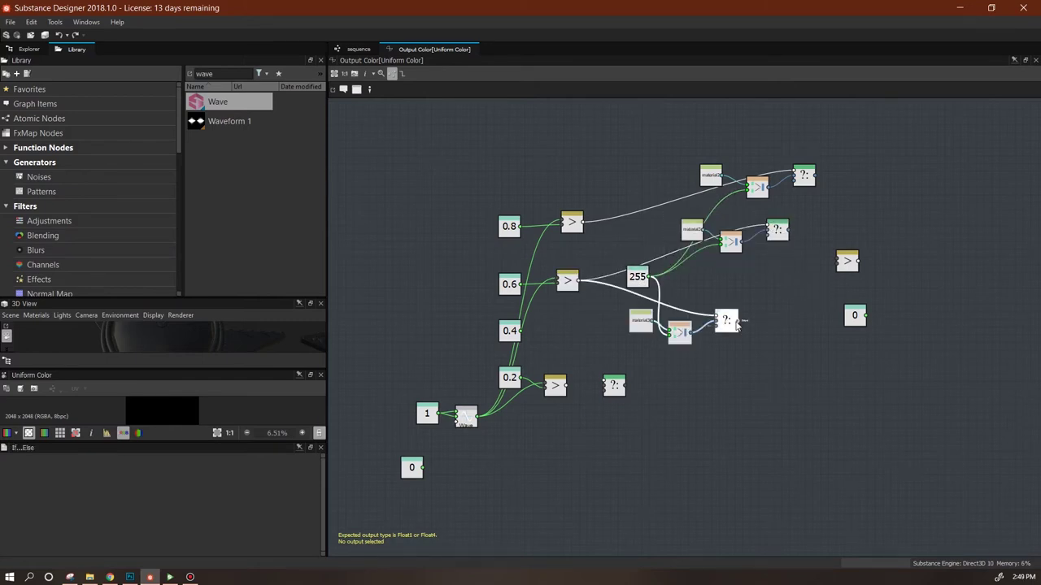
left_click_drag(745, 323, 789, 302)
left_click(684, 299)
Add a Greater node beside the 0.4 constant and wire it between Wave, 0.4 and the material4 If...Else node
key("ctrl+v")
left_click_drag(668, 347, 568, 327)
left_click_drag(477, 416, 559, 331)
left_click_drag(560, 324, 668, 329)
Duplicate the material4, Vector and If...Else group below the original and set the copy to read material5
key("ctrl+d")
left_click_drag(727, 331, 754, 356)
left_click(668, 346)
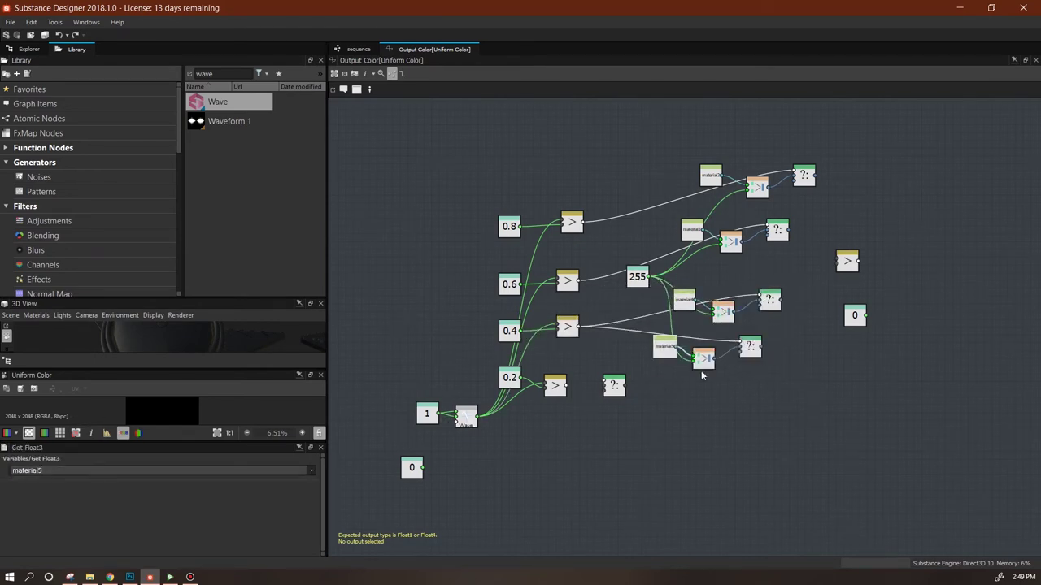
Delete the spare If...Else node and connect the 0.2 row's Greater node to the material5 If...Else node, aligning the row
left_click_drag(555, 385, 567, 370)
left_click_drag(614, 385, 610, 471)
key("Delete")
left_click_drag(579, 370, 746, 350)
left_click_drag(668, 346, 653, 346)
left_click_drag(707, 361, 691, 363)
left_click_drag(745, 351, 741, 355)
Move a 0 constant and the spare Greater node below the 0.2 row, and add a duplicated color group reading material6 beside them
left_click_drag(417, 469, 518, 432)
left_click_drag(850, 257, 567, 427)
left_click_drag(789, 336, 636, 377)
key("ctrl+d")
left_click_drag(726, 329, 742, 412)
left_click(657, 401)
left_click(311, 472)
left_click(296, 530)
Wire the lowest Greater node between Wave, the 0 constant and the material6 If...Else node, and delete the leftover 0 constant
left_click_drag(578, 429, 578, 424)
left_click_drag(909, 249, 838, 350)
key("Delete")
Spread the upper four If...Else nodes into a rising staircase beyond their Vector nodes
left_click_drag(750, 357, 801, 360)
left_click_drag(772, 302, 834, 301)
left_click_drag(873, 228, 852, 240)
left_click_drag(806, 180, 901, 204)
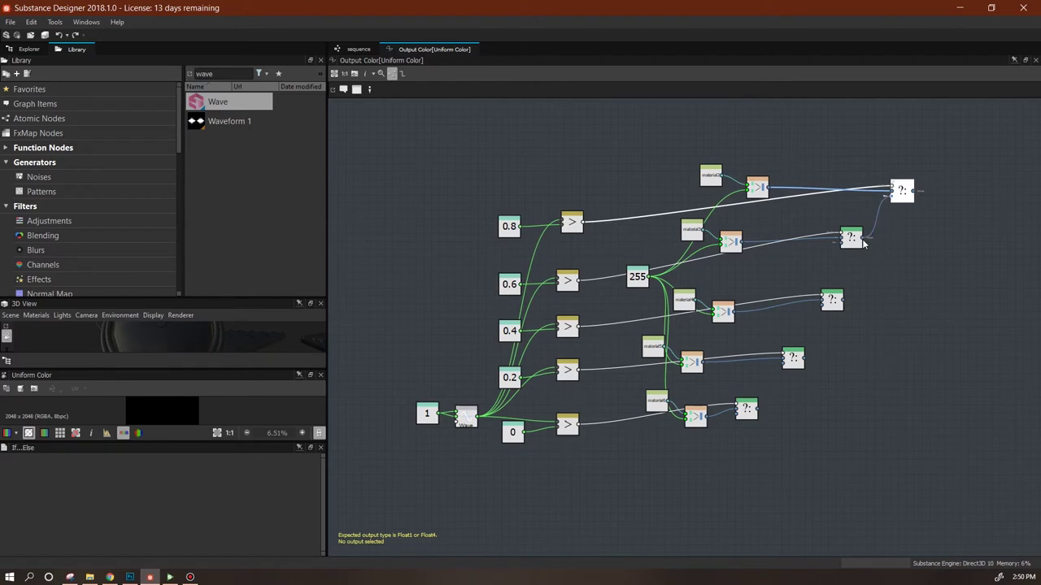
Chain the remaining If...Else nodes by connecting each output to the third input of the If...Else node above it
left_click(847, 244)
left_click(824, 308)
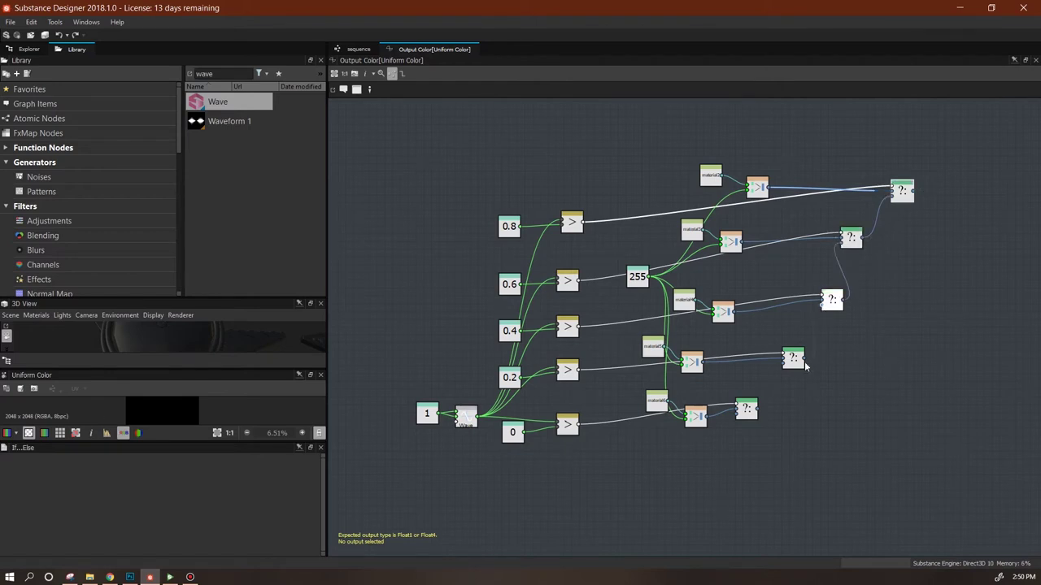
left_click(786, 363)
left_click(757, 413)
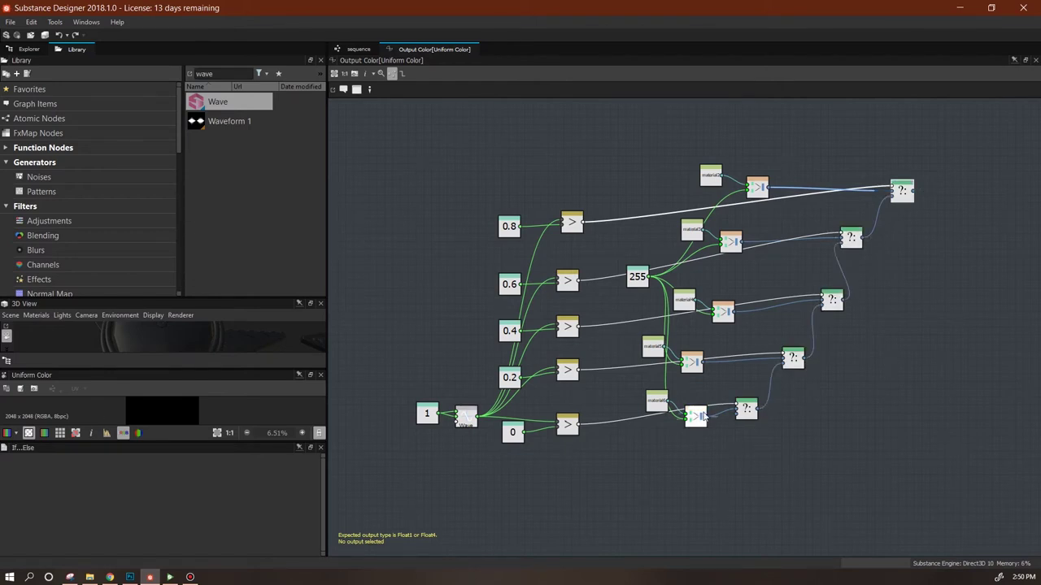
Add a Float4 constant with its fourth component set to 255 and connect it to the lowest If...Else node's third input
middle_click_drag(691, 485, 739, 438)
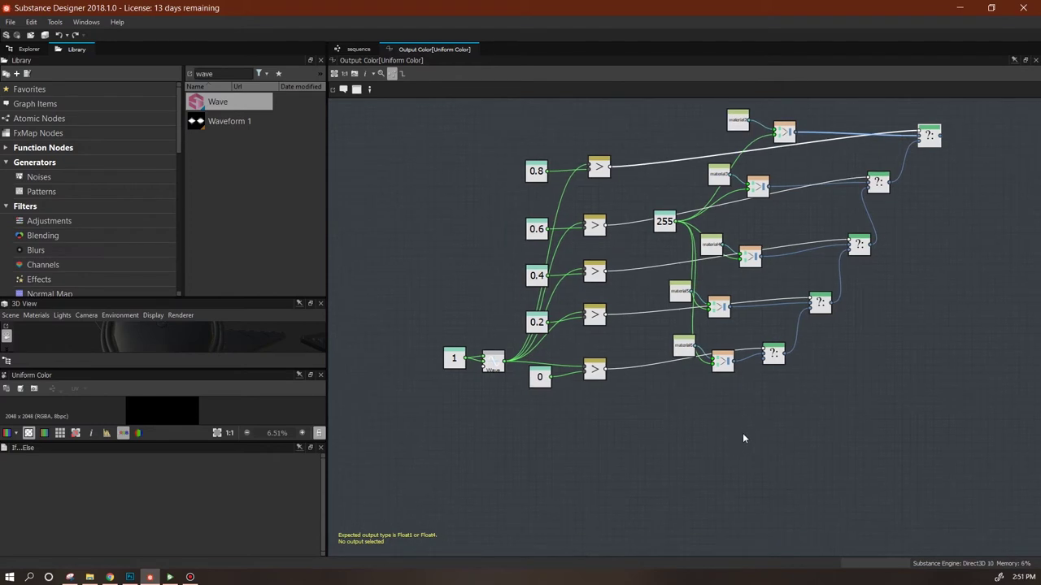
right_click(442, 207)
mouse_move(488, 212)
mouse_move(625, 215)
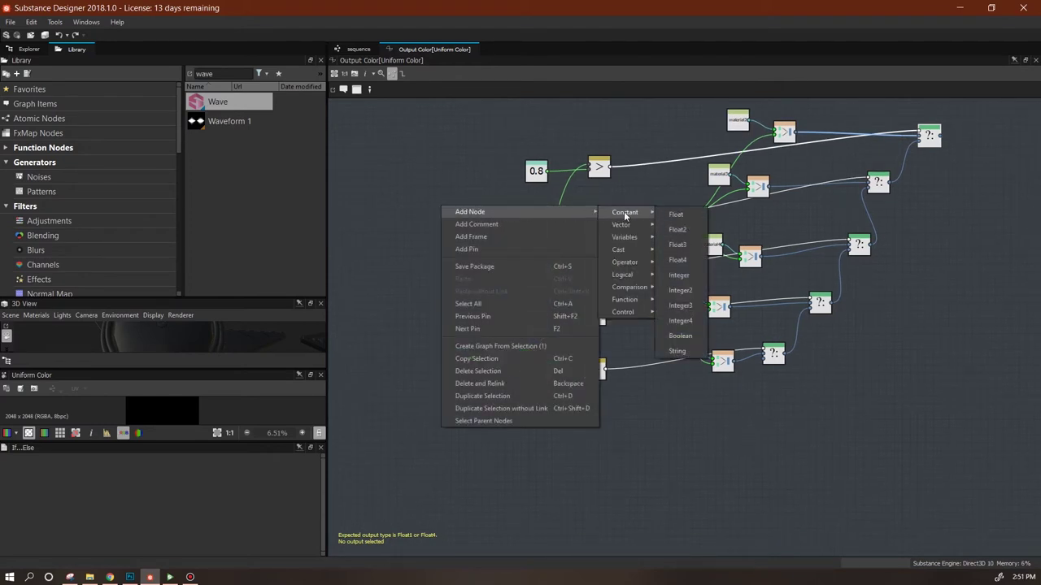
left_click(692, 263)
left_click_drag(592, 419, 635, 448)
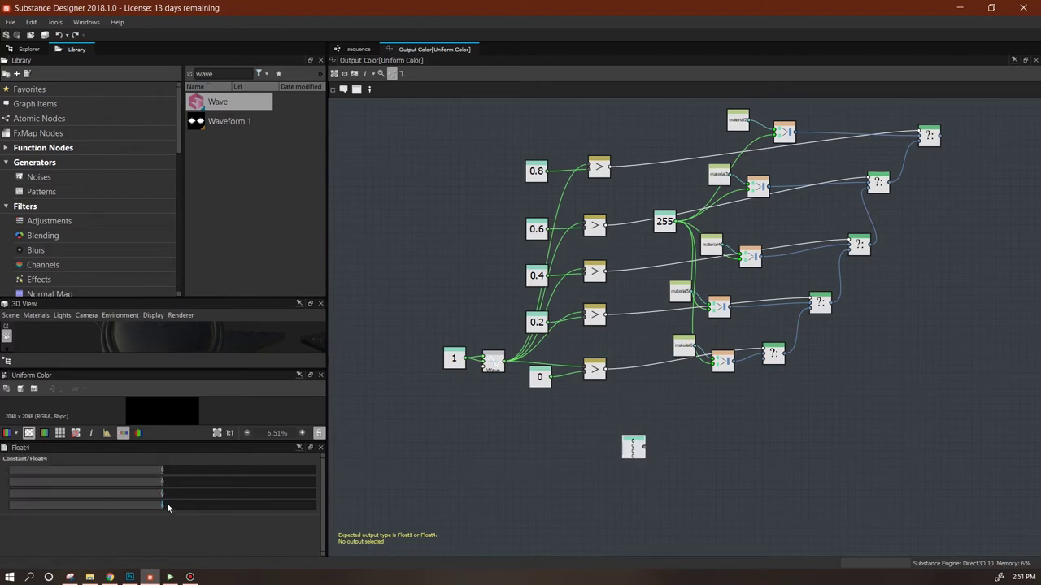
double_click(160, 506)
key("Return")
Rearrange the material, Vector and If...Else nodes so that each color group sits compactly in its own row
left_click_drag(722, 363, 679, 350)
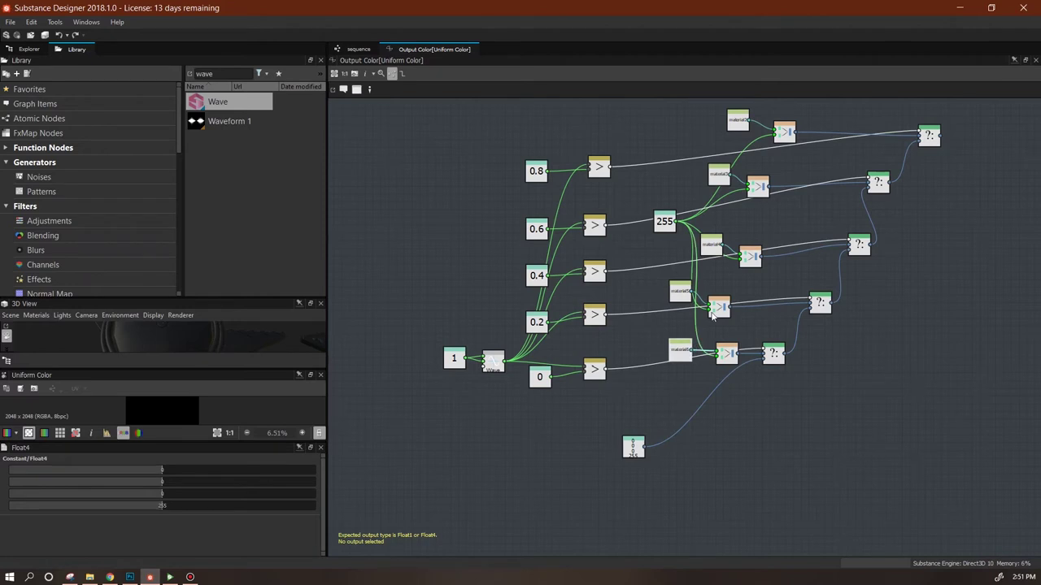
left_click_drag(736, 281, 676, 317)
left_click_drag(719, 306, 761, 298)
left_click_drag(772, 240, 814, 240)
left_click_drag(810, 149, 831, 174)
middle_click_drag(919, 218, 844, 298)
left_click_drag(740, 183, 655, 226)
left_click_drag(712, 211, 786, 203)
Set the topmost If...Else node as the function's output node
left_click(901, 251)
right_click(852, 217)
left_click(889, 260)
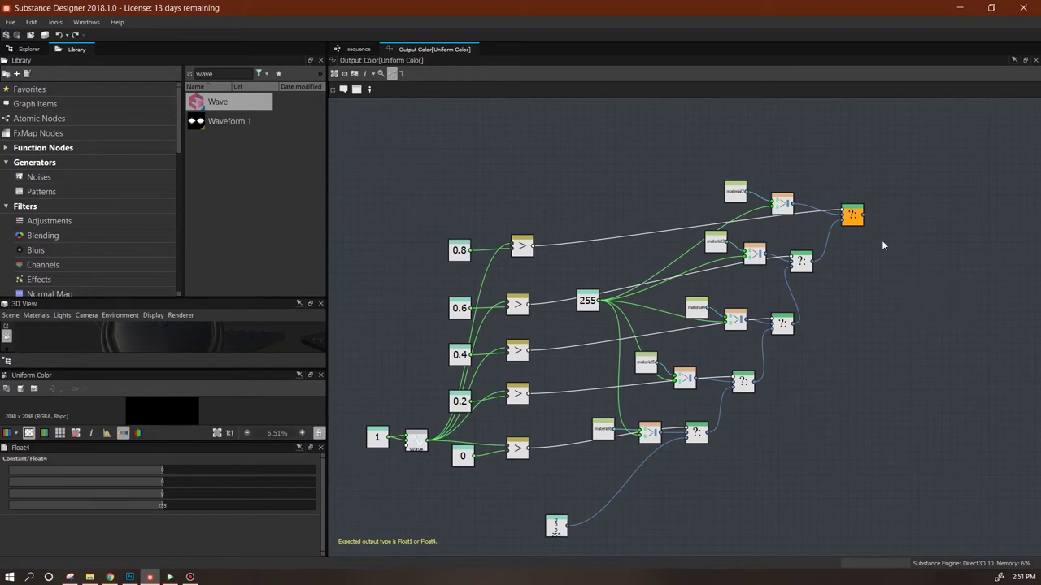
In the sequence graph, connect the Uniform Color node to the Multi Material Blend node's color input and republish the sequence.sbs package
left_click(355, 49)
left_click(28, 48)
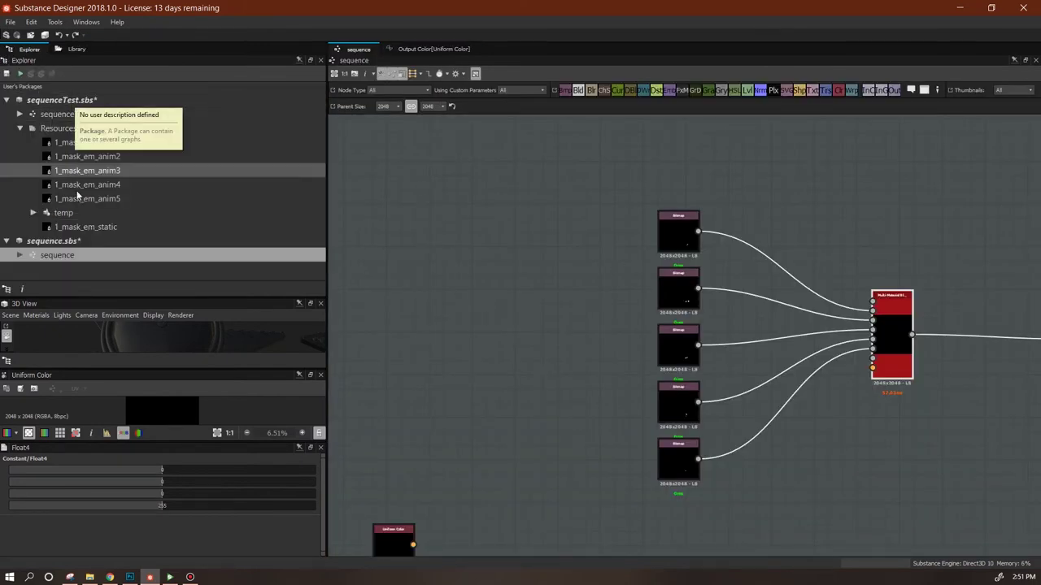
left_click(42, 74)
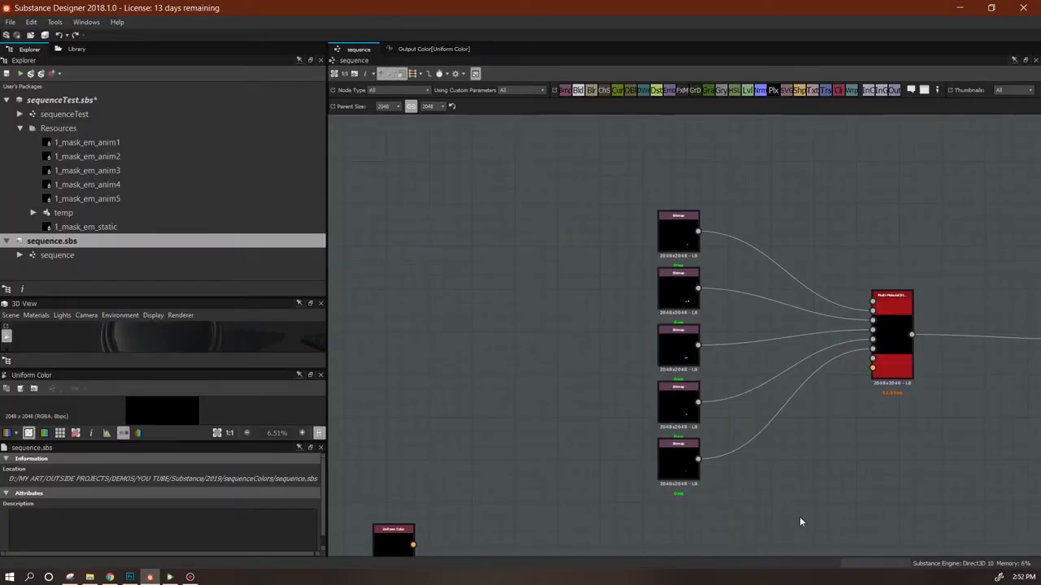
middle_click_drag(799, 520, 793, 433)
left_click_drag(378, 469, 864, 292)
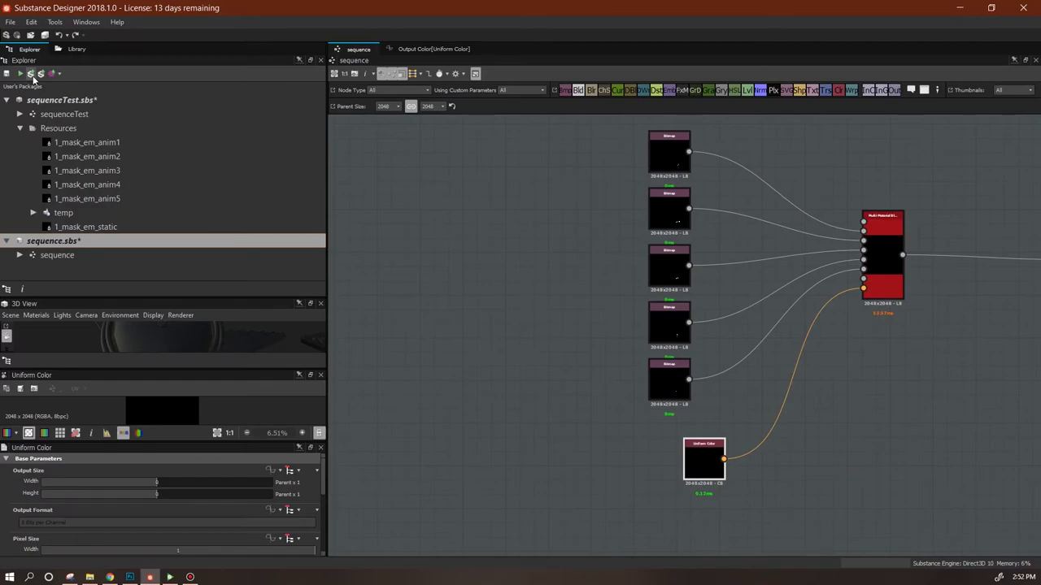
left_click(41, 74)
Switch to Substance Player, reload sequence.sbsar and play the timeline to check the light animation
left_click(169, 578)
left_click(52, 34)
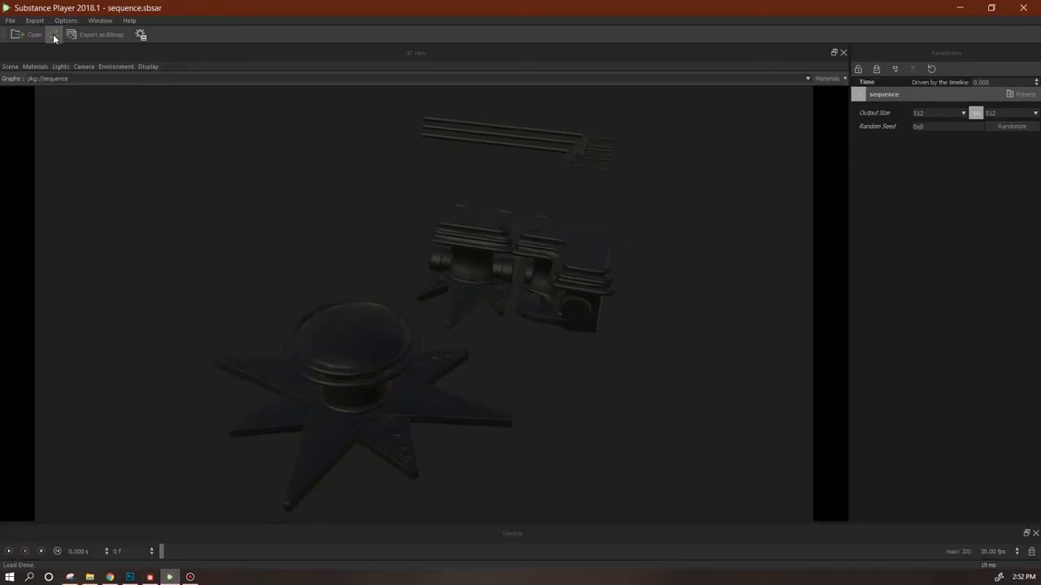
left_click(22, 551)
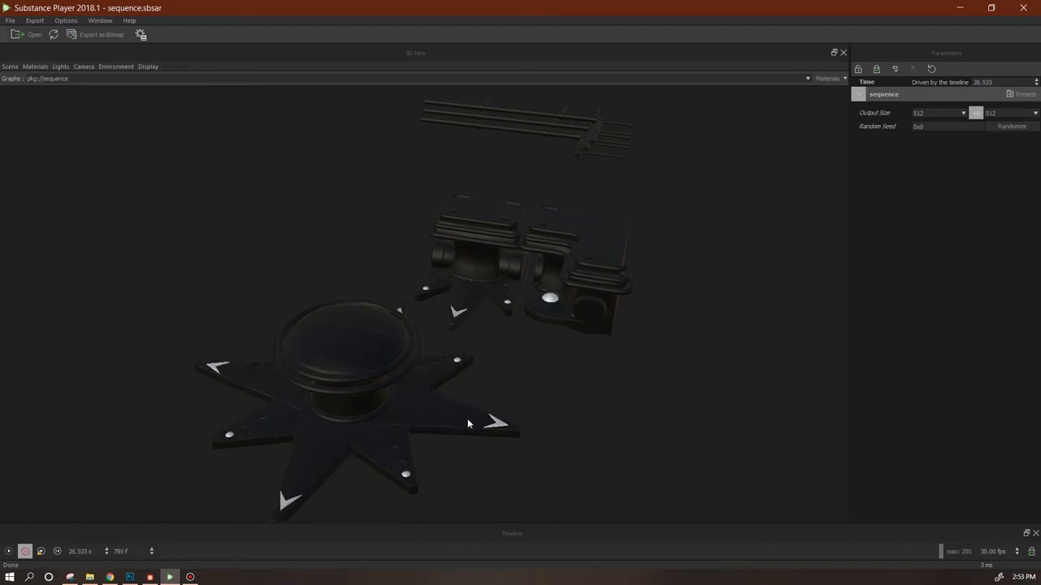
Switch back to Substance Designer and reopen the Uniform Color node's Output Color function
left_click(150, 577)
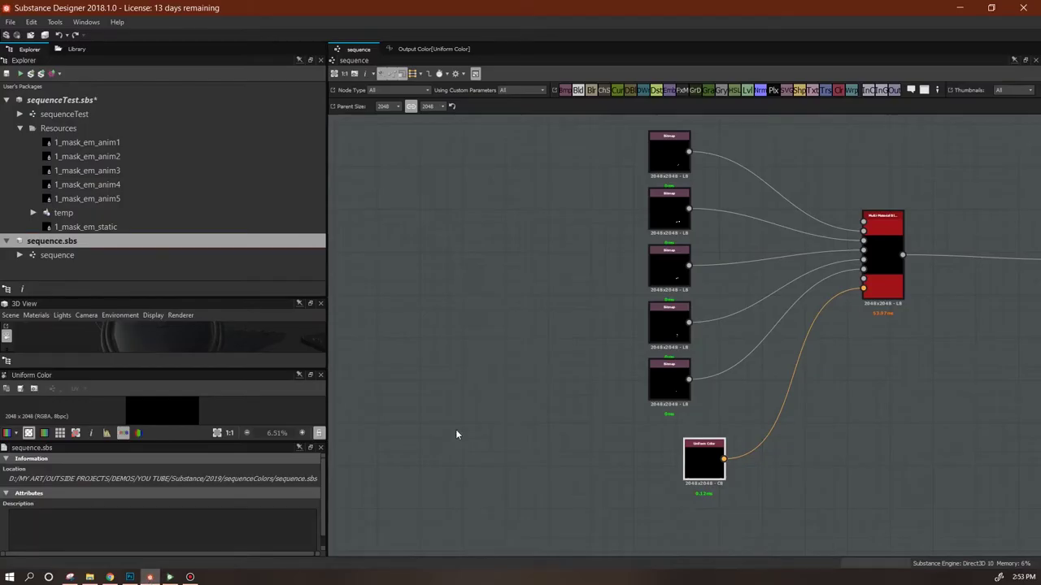
left_click(426, 49)
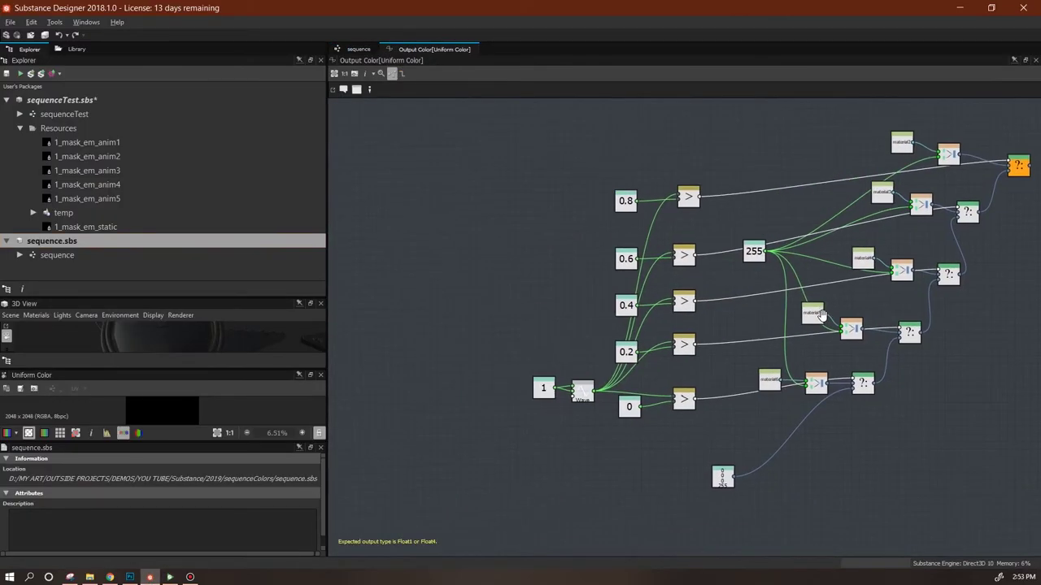
Try inserting an Absolute function node between the Wave node and the five Greater comparisons, save the package, and preview it in Substance Player
right_click(493, 160)
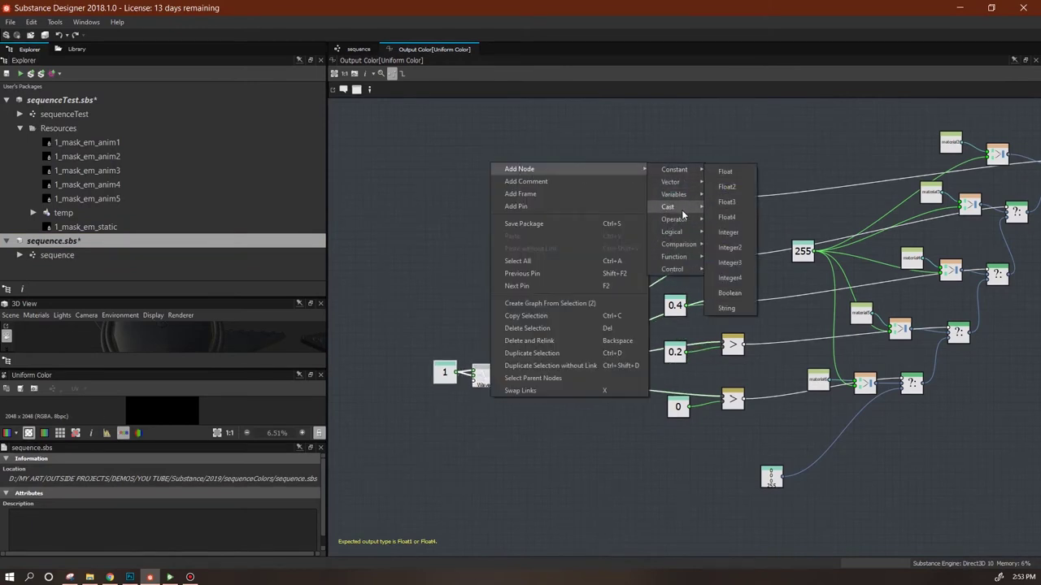
mouse_move(690, 260)
left_click(730, 259)
left_click_drag(504, 166, 543, 213)
key("ctrl+s")
left_click(169, 578)
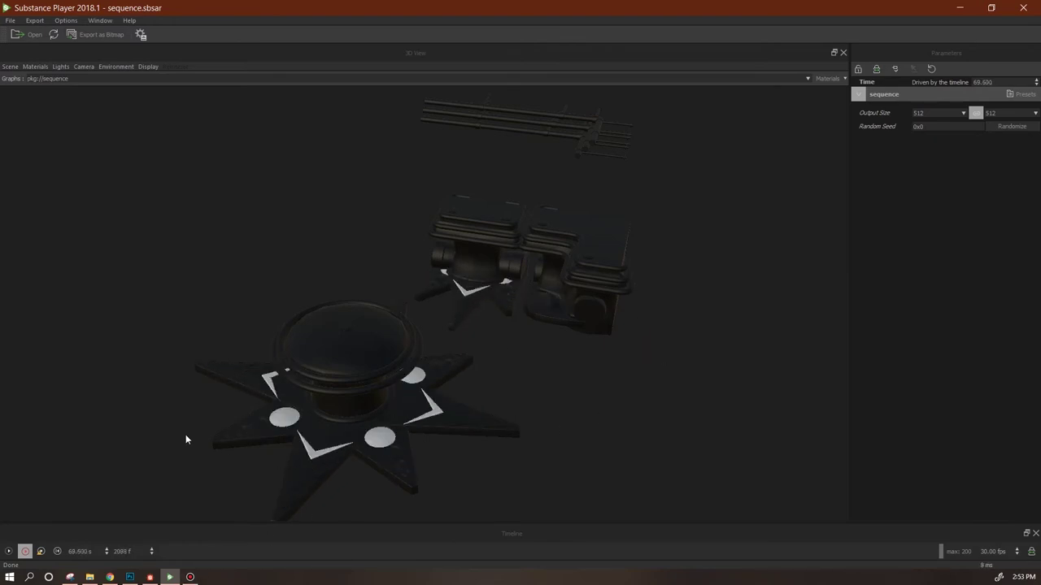
left_click(150, 577)
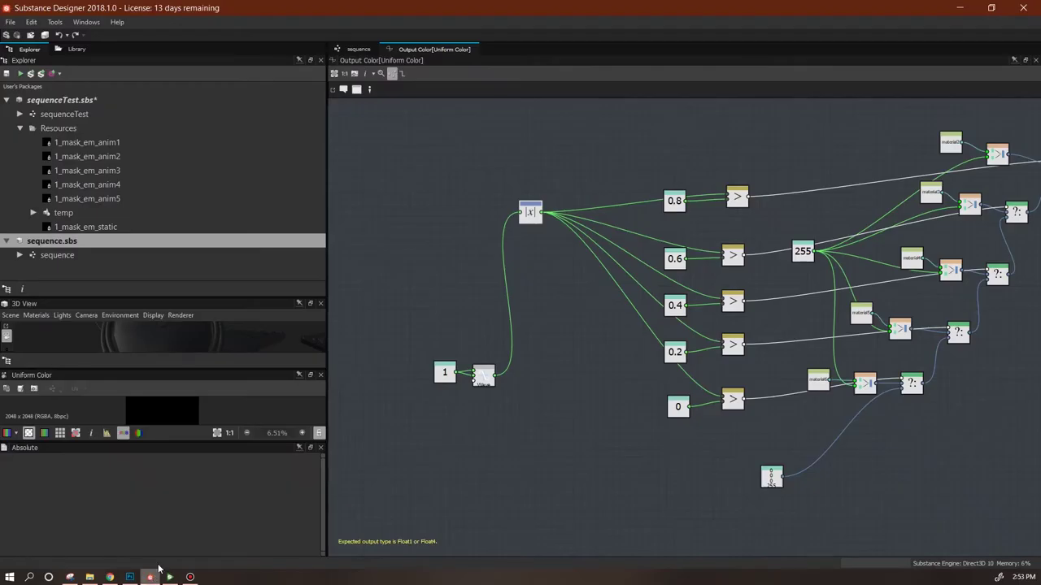
Route the Wave output directly back to the five Greater comparisons and delete the Absolute node
left_click(544, 216)
left_click(542, 214, "alt")
left_click_drag(497, 385, 495, 376)
left_click_drag(576, 161, 487, 255)
key("Delete")
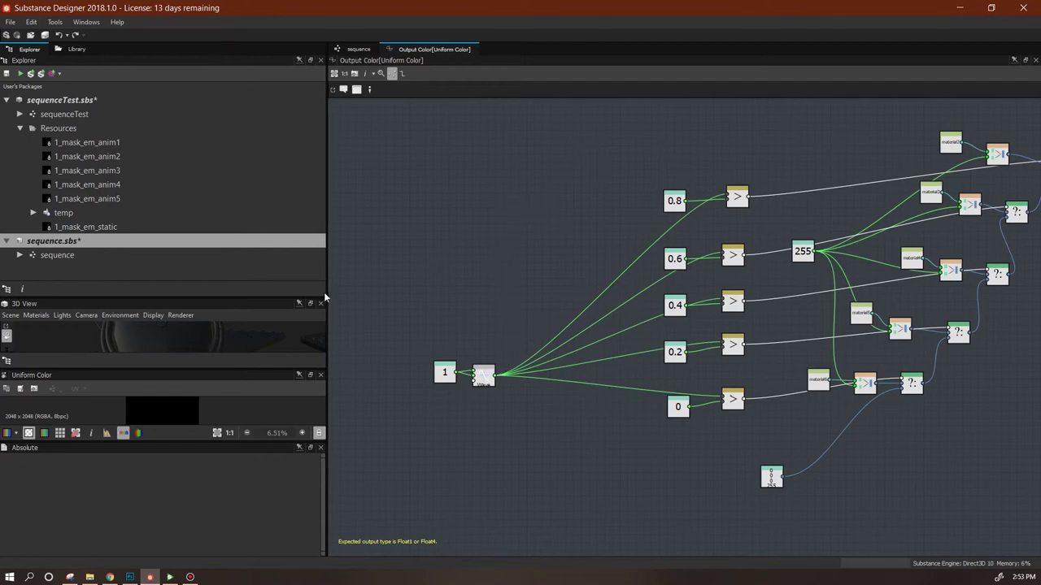
Move the 1 constant and Wave node closer to the comparisons, and line up the 0 constant and the 0.2 comparison
left_click_drag(414, 319, 576, 388)
left_click_drag(675, 410, 671, 403)
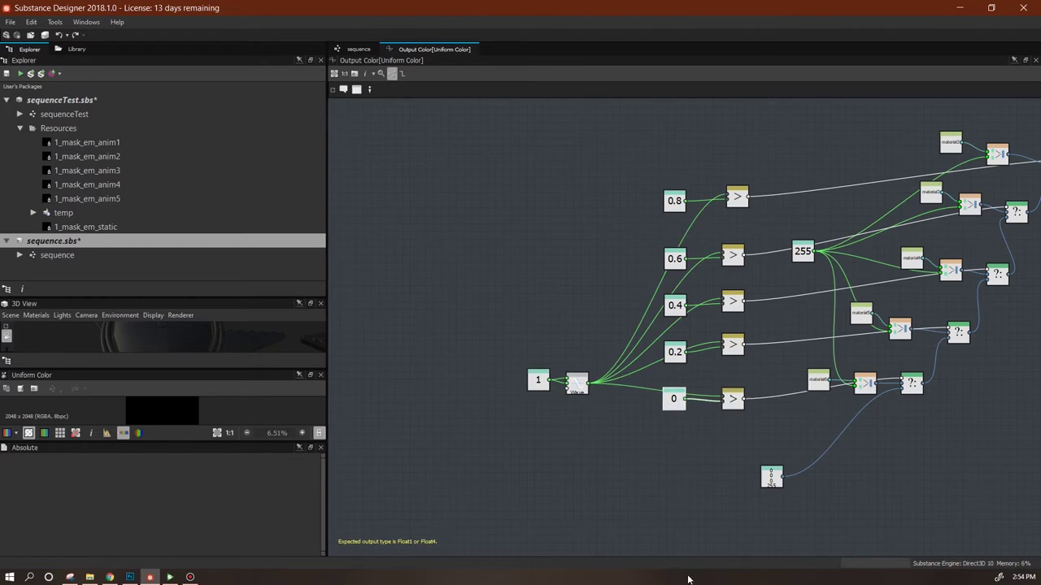
middle_click_drag(739, 476, 678, 374)
middle_click_drag(670, 445, 704, 475)
left_click_drag(704, 275, 702, 290)
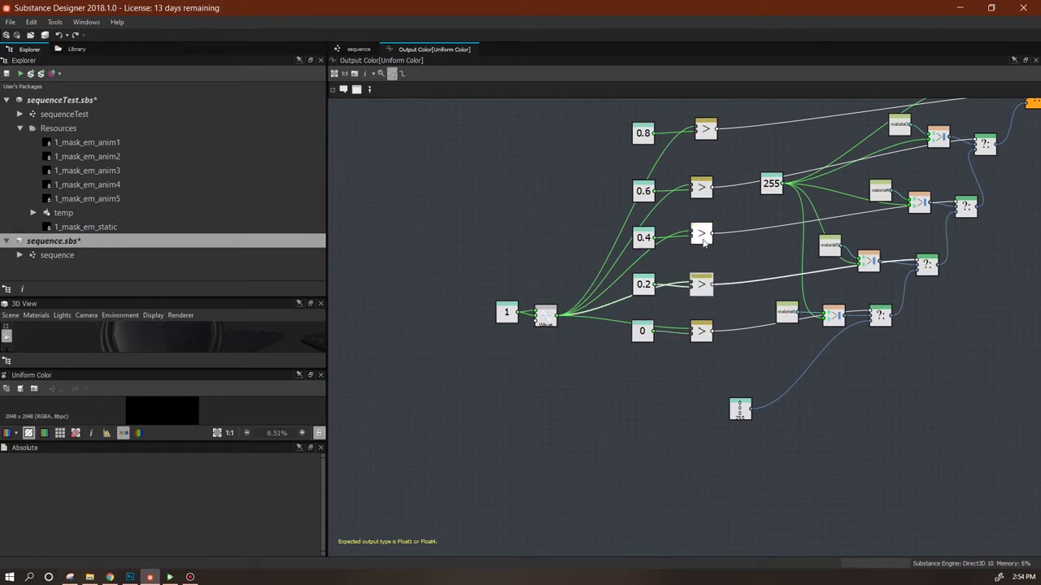
Add a second Wave function node from the library in the empty area below the existing Wave node
middle_click_drag(388, 270, 575, 276)
middle_click_drag(706, 376, 522, 271)
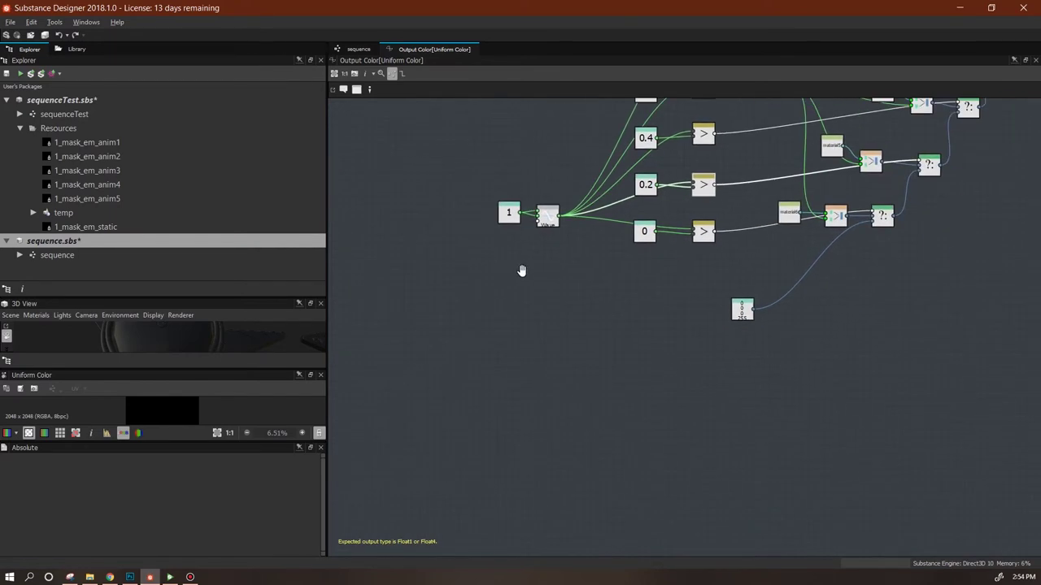
middle_click_drag(809, 295, 829, 330)
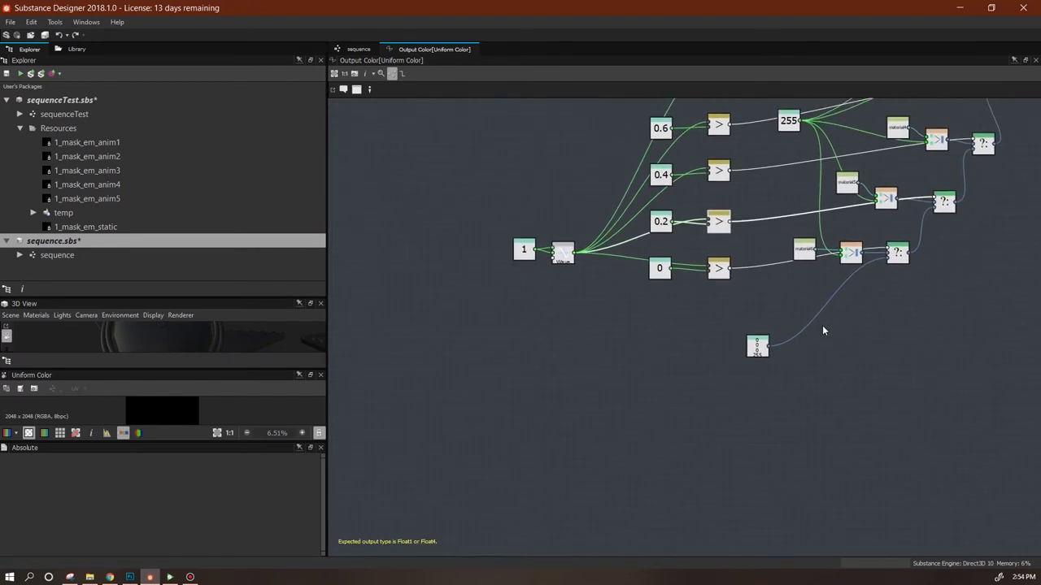
left_click(78, 50)
left_click_drag(230, 103, 604, 402)
middle_click_drag(604, 402, 652, 366)
left_click_drag(651, 362, 547, 337)
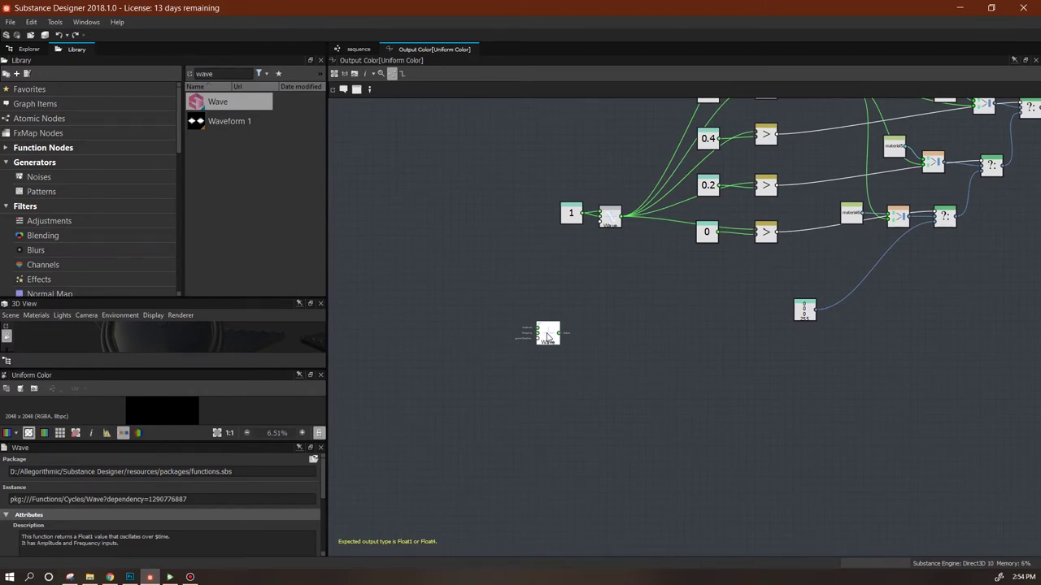
scroll(545, 354, "up", 5)
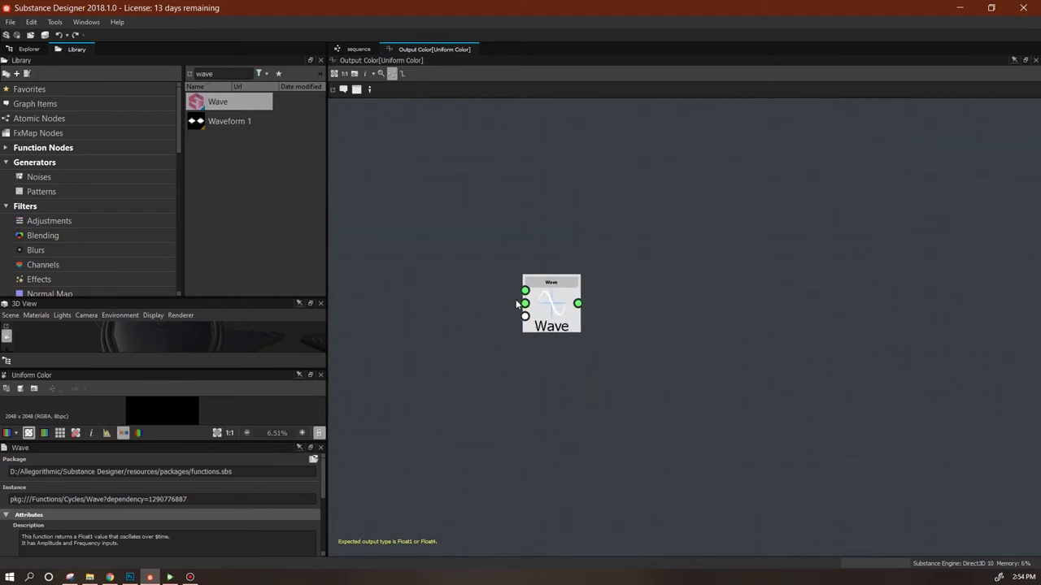
scroll(558, 324, "down", 3)
scroll(557, 323, "down", 2)
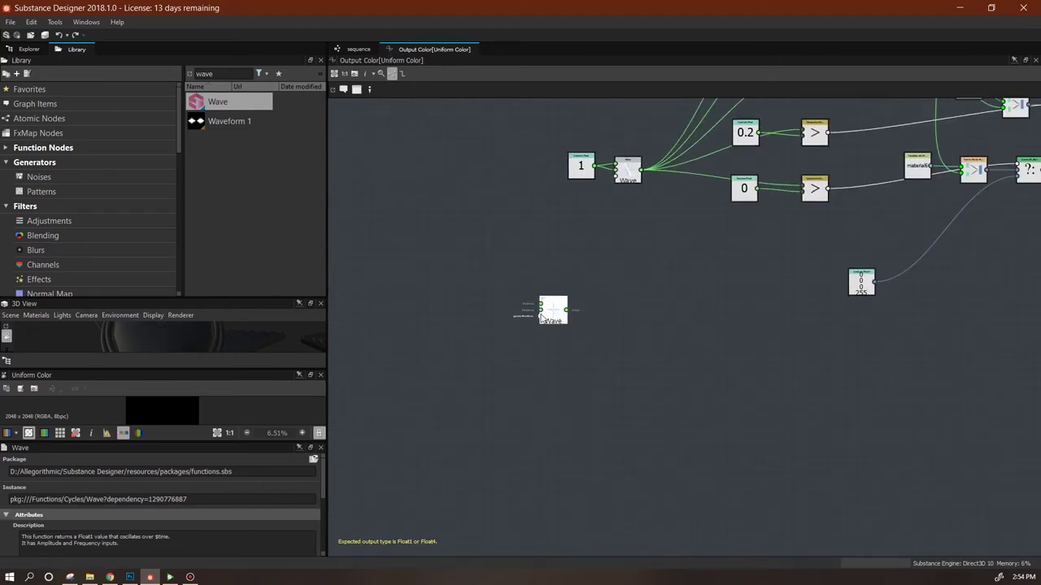
scroll(541, 317, "up", 2)
scroll(541, 317, "up", 2)
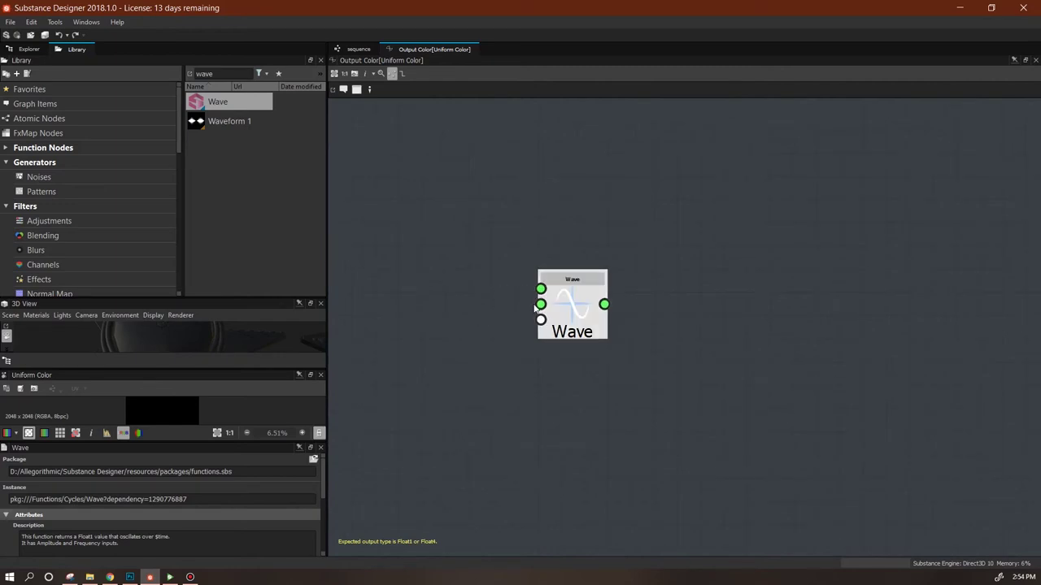
left_click_drag(557, 322, 628, 334)
scroll(601, 271, "down", 2)
Add a Float constant of 0.5 and connect it to the new Wave node's first input
right_click(528, 242)
mouse_move(561, 248)
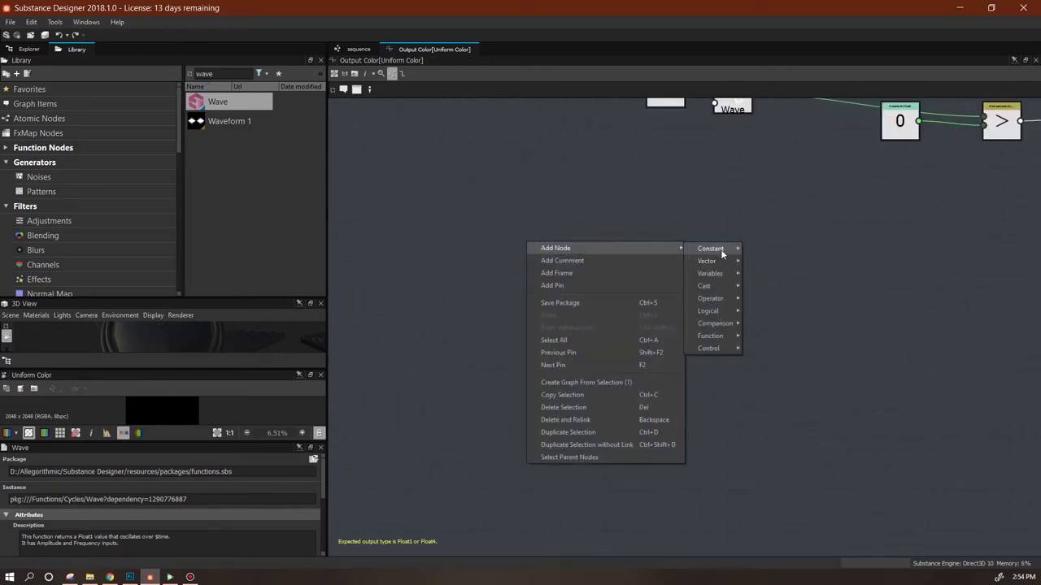
mouse_move(722, 252)
left_click(759, 253)
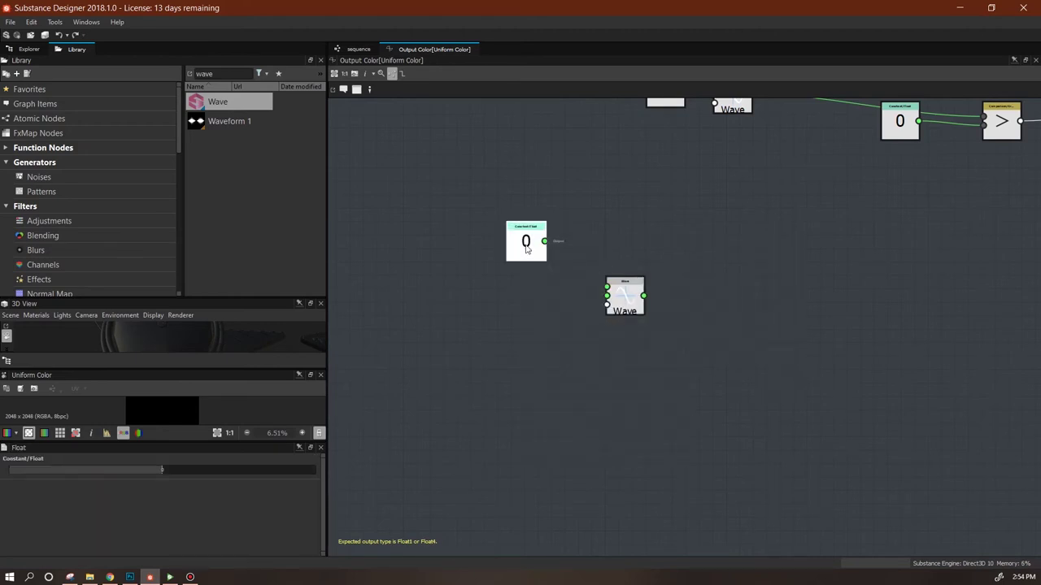
double_click(162, 470)
type(".5")
key("Return")
left_click_drag(535, 247, 554, 248)
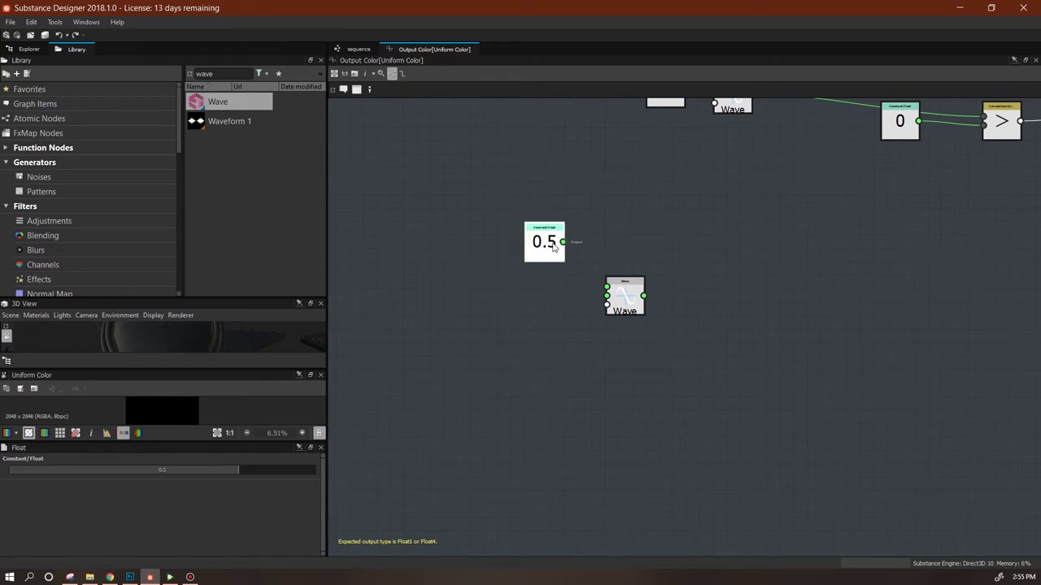
left_click_drag(594, 280, 606, 287)
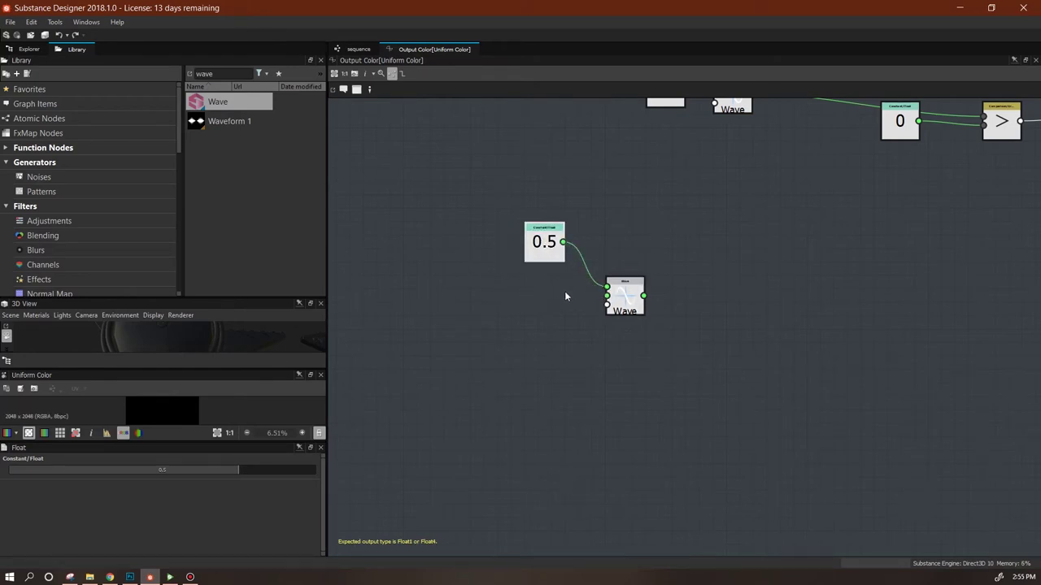
middle_click_drag(526, 302, 586, 313)
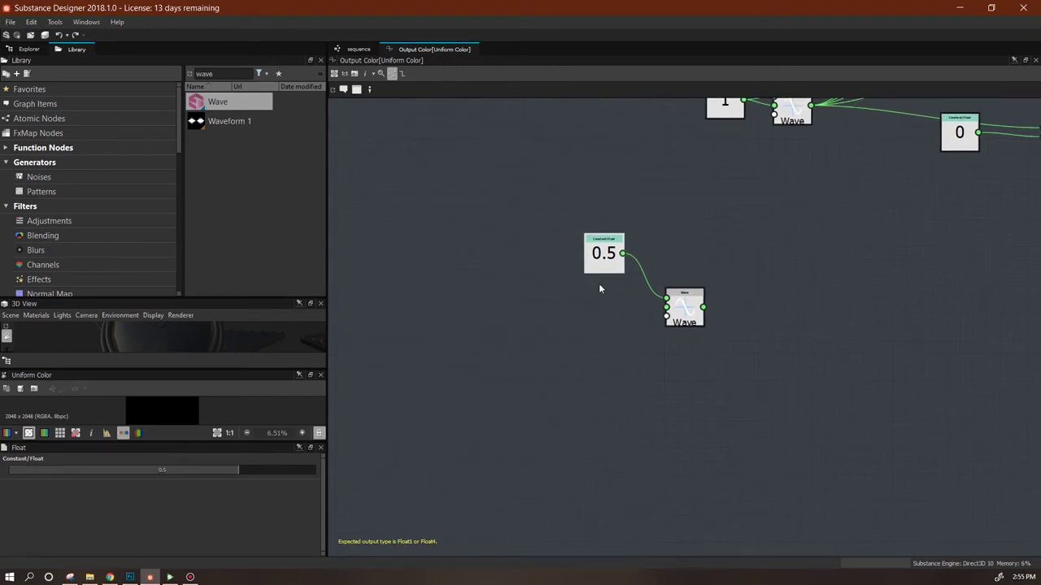
left_click_drag(604, 254, 617, 243)
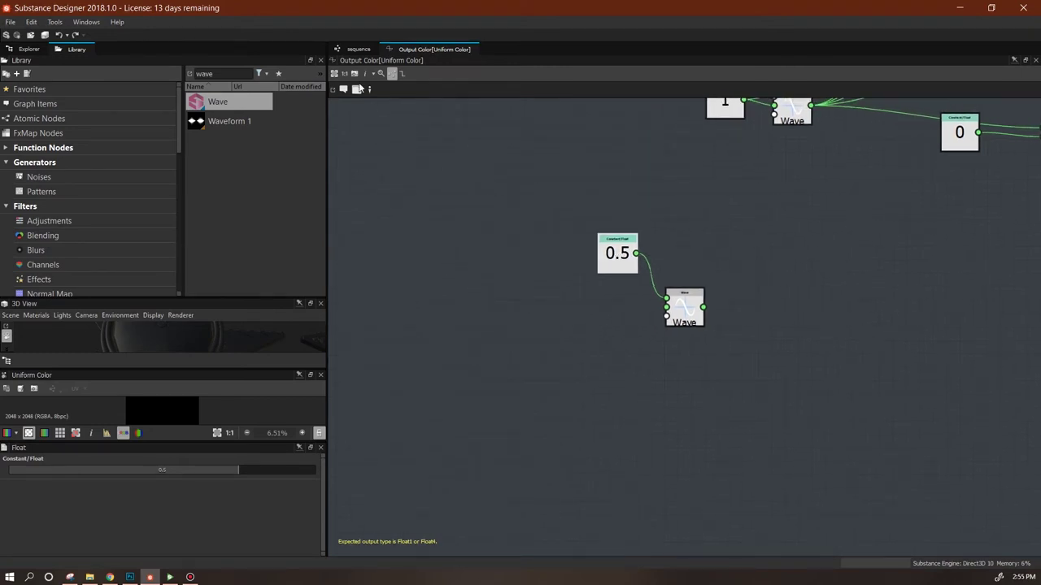
Add a Float1 input parameter to the sequence graph with identifier flashFreq and label flash frequency
left_click(356, 49)
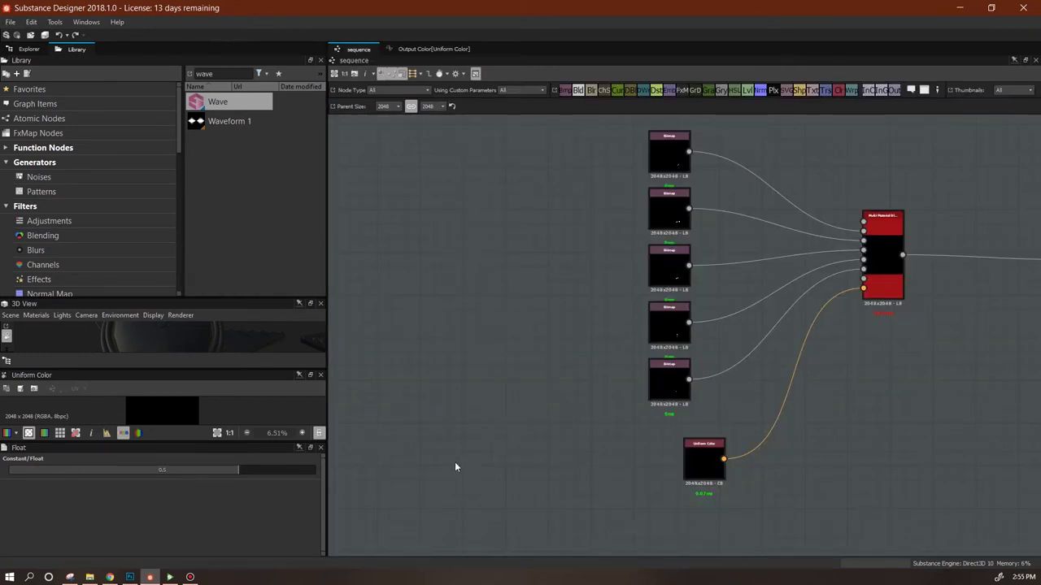
left_click(386, 404)
left_click_drag(323, 468, 324, 527)
left_click_drag(102, 485, 1, 481)
type("flashFreq")
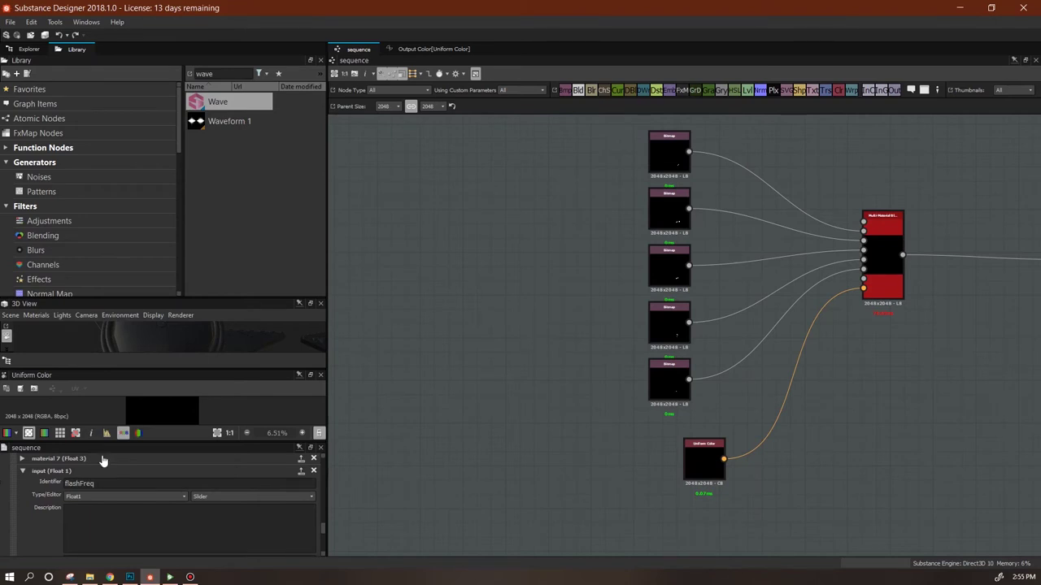
left_click_drag(322, 528, 323, 535)
left_click(155, 490)
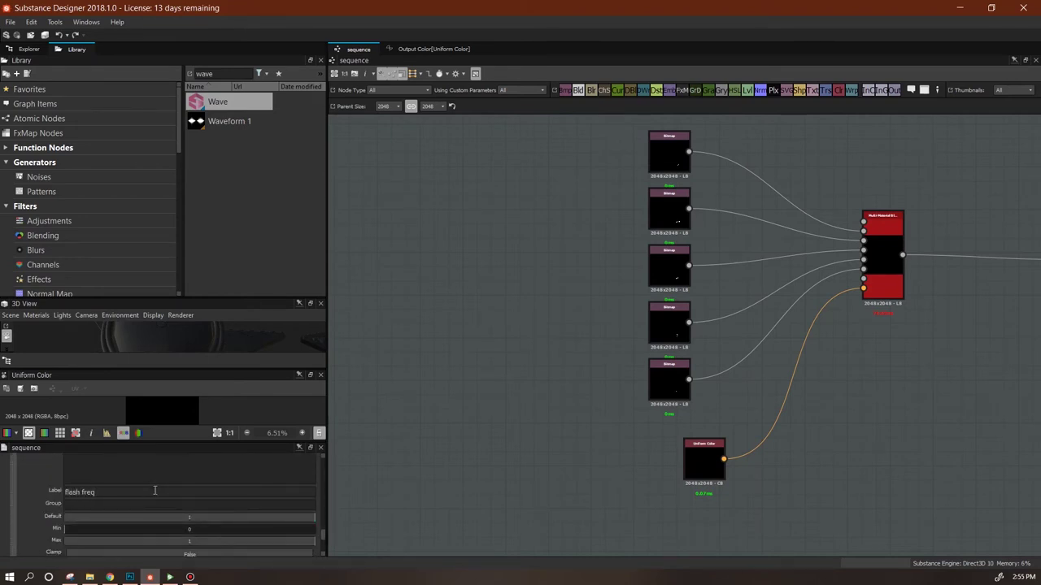
scroll(223, 517, "up", 3)
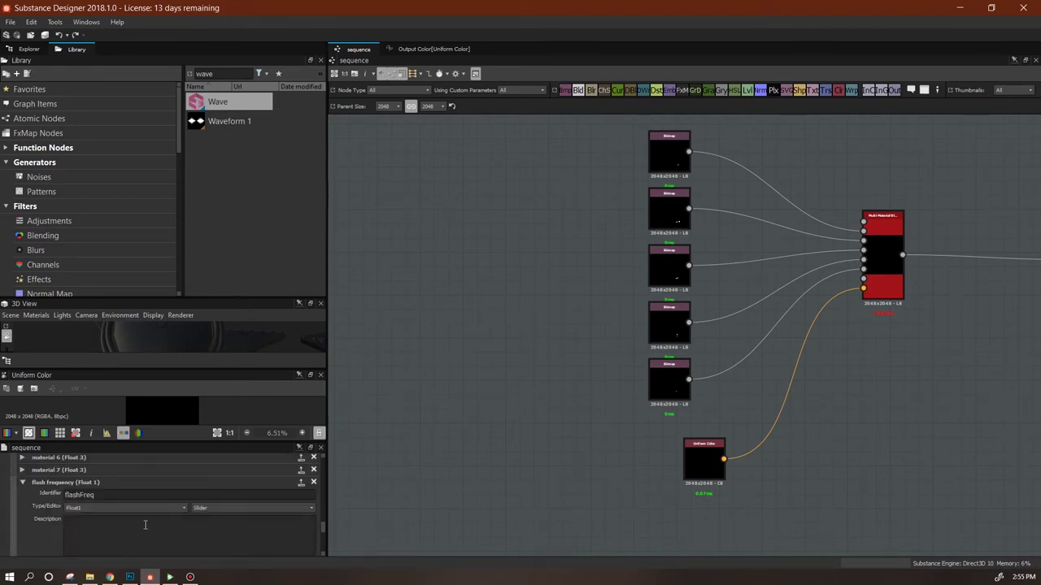
scroll(322, 529, "down", 3)
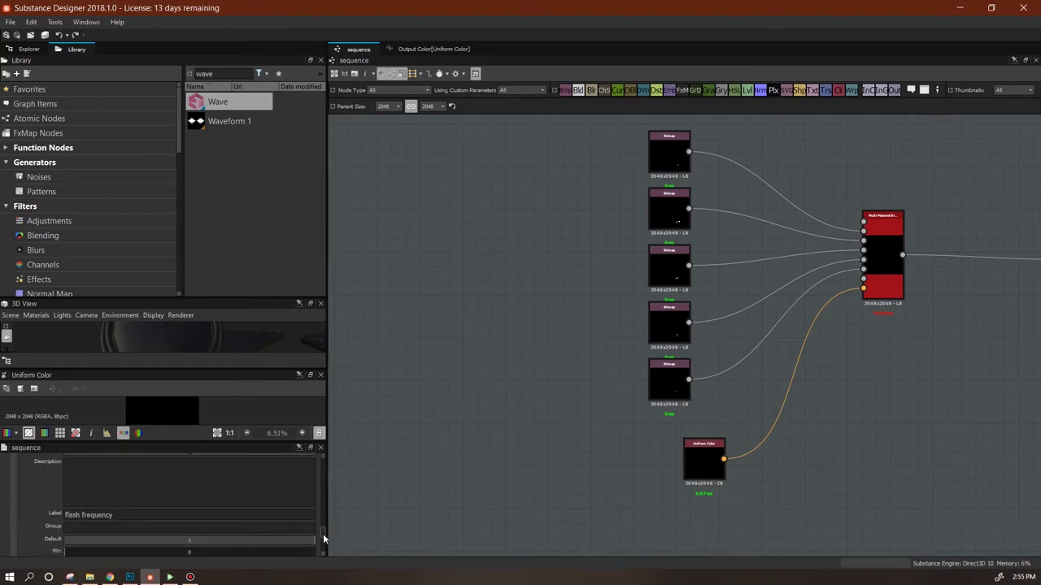
Set the maximum of the flash frequency parameter to 10
left_click(234, 519)
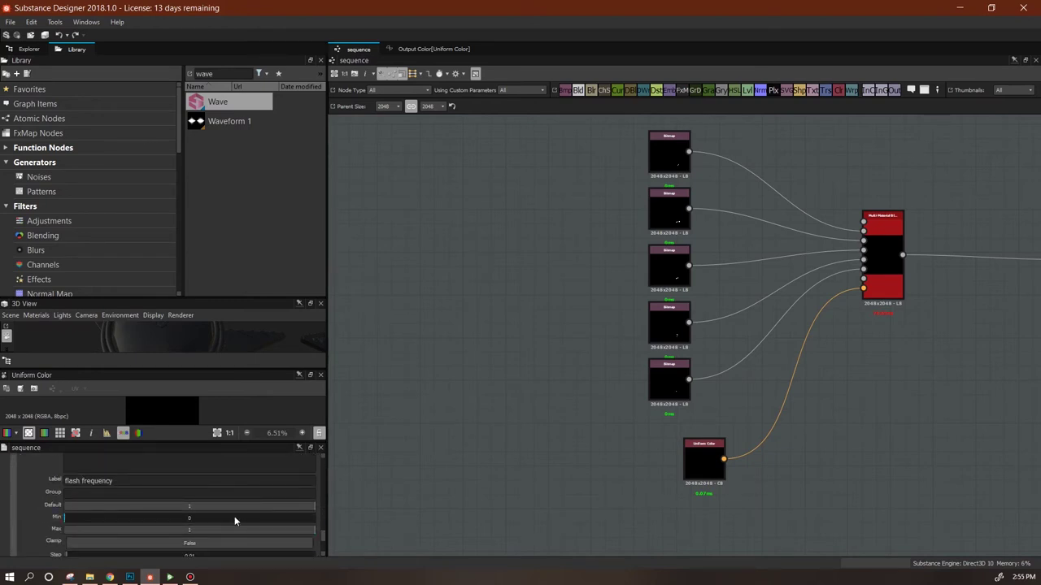
double_click(190, 530)
type("10")
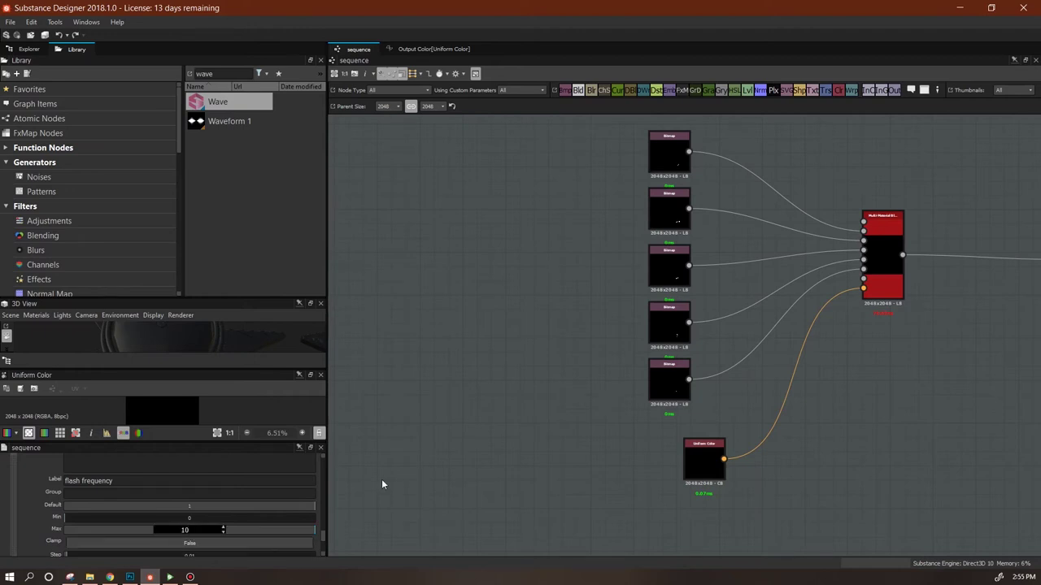
key("Return")
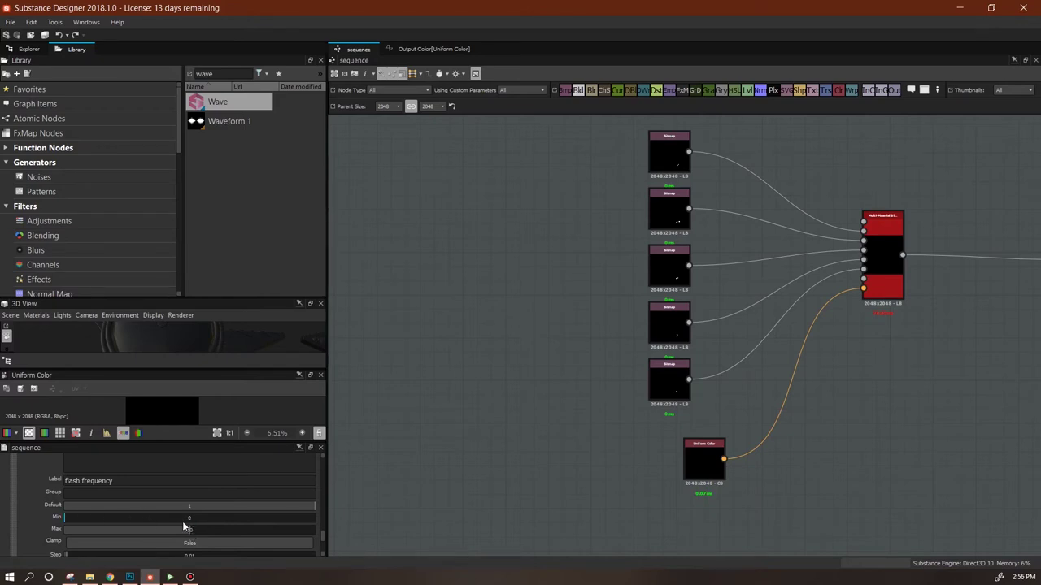
left_click_drag(323, 533, 331, 525)
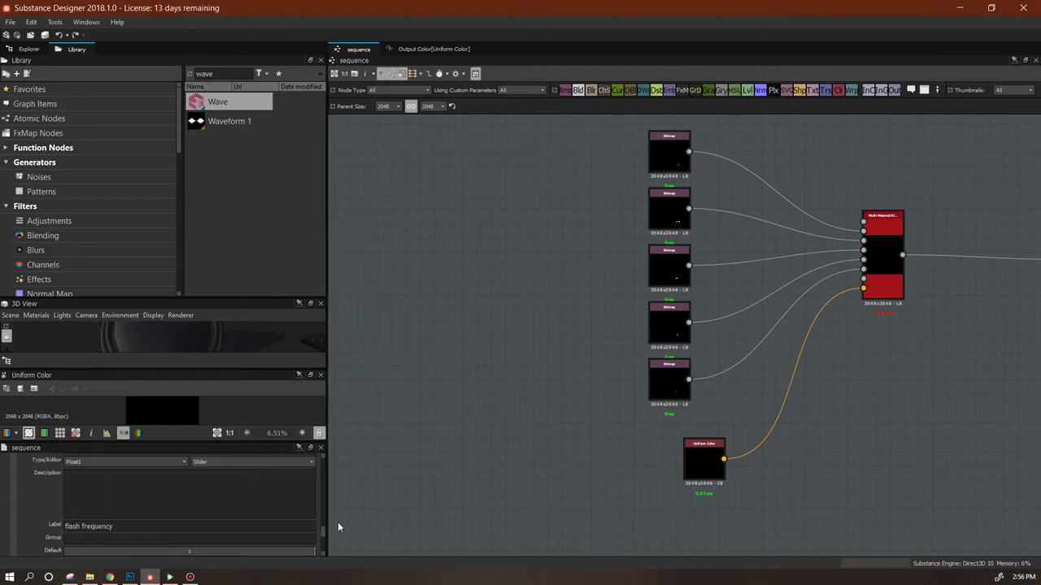
In the Output Color function, add a Get Float node reading flashFreq and connect it to the new Wave node's second input
left_click(436, 49)
right_click(504, 323)
mouse_move(585, 325)
mouse_move(696, 352)
left_click(740, 367)
left_click(162, 470)
left_click(81, 483)
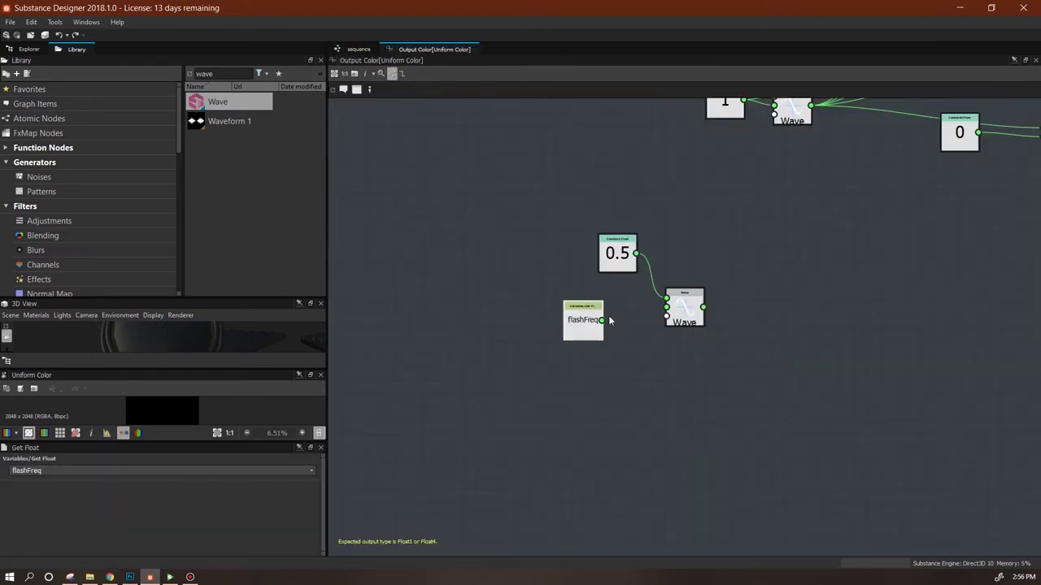
left_click_drag(602, 321, 667, 307)
Rearrange the 0.5, flashFreq and new Wave nodes, and move the 0 and four-value black constants to the graph's left side
scroll(808, 352, "down", 2)
middle_click_drag(807, 355, 615, 392)
left_click_drag(478, 367, 492, 365)
left_click_drag(482, 320, 468, 321)
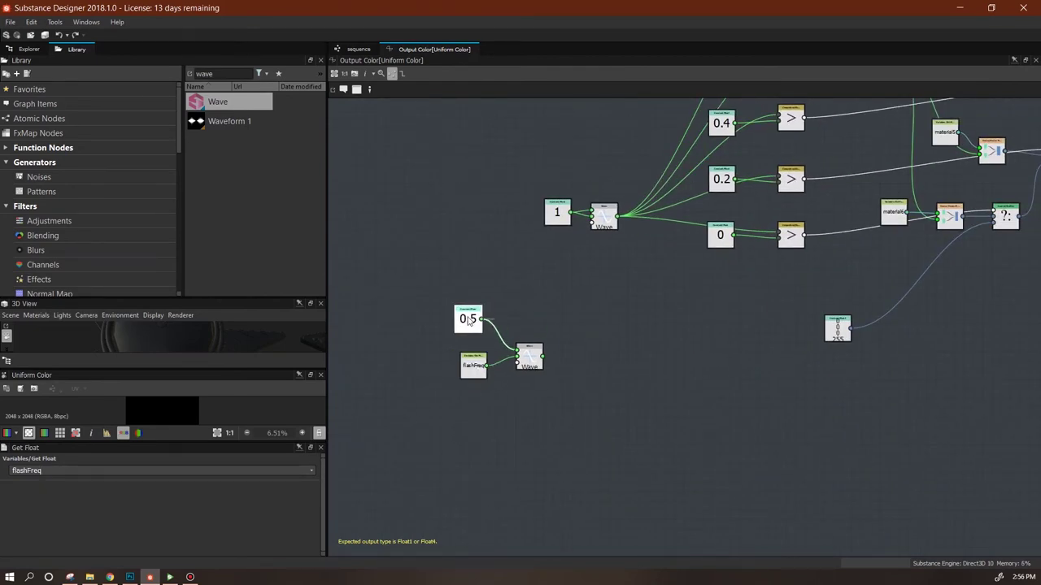
left_click_drag(721, 237, 399, 237)
left_click_drag(467, 318, 535, 416)
left_click_drag(543, 367, 565, 380)
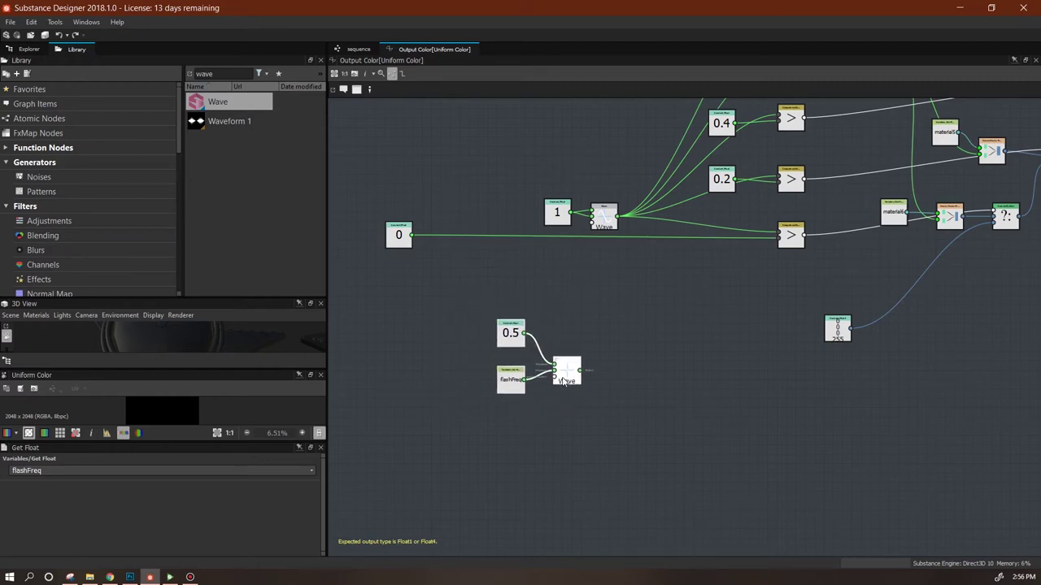
left_click(763, 352)
left_click_drag(838, 334, 419, 478)
scroll(440, 476, "down", 2)
scroll(755, 348, "up", 2)
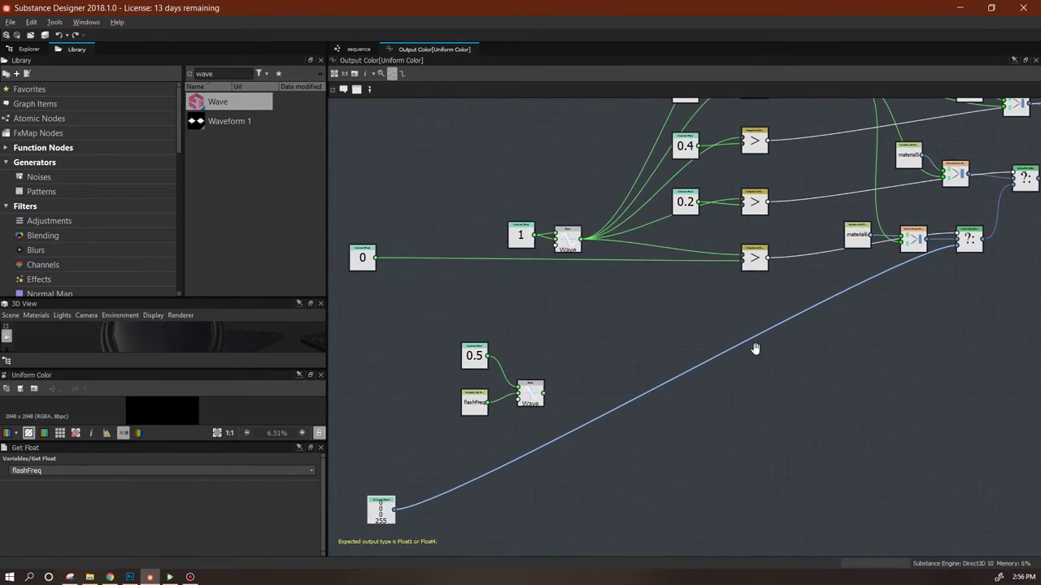
left_click(455, 167)
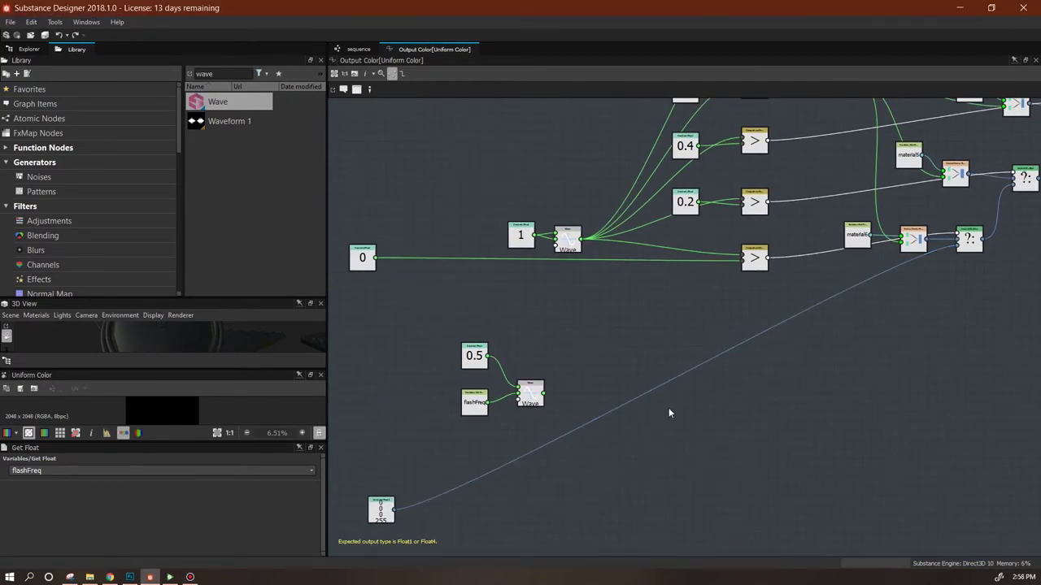
Add a Greater comparison node beside the new Wave node and connect the 0 constant to its first input
right_click(809, 200)
mouse_move(837, 205)
mouse_move(996, 279)
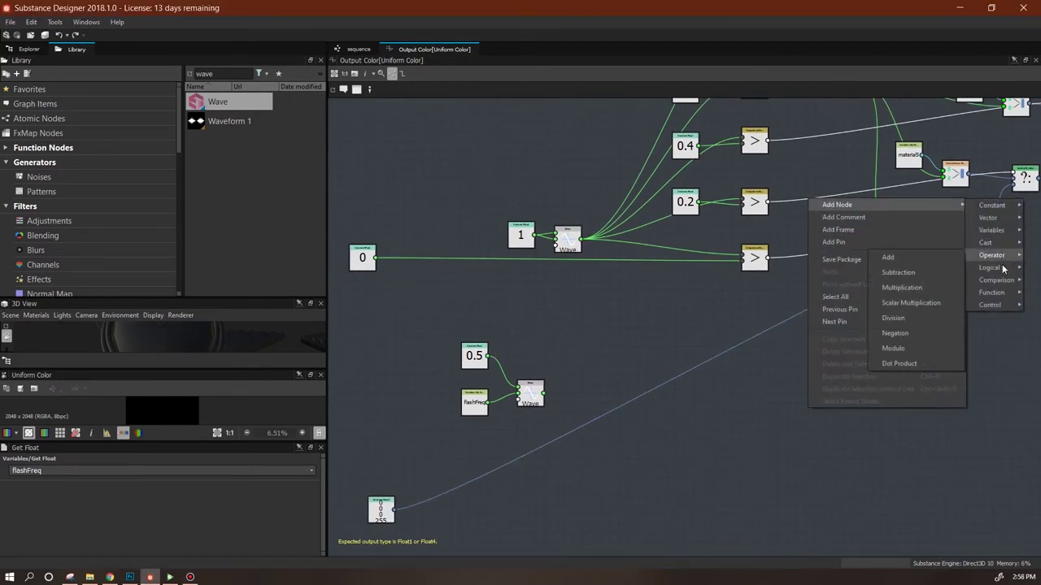
left_click(923, 310)
left_click_drag(802, 409, 735, 415)
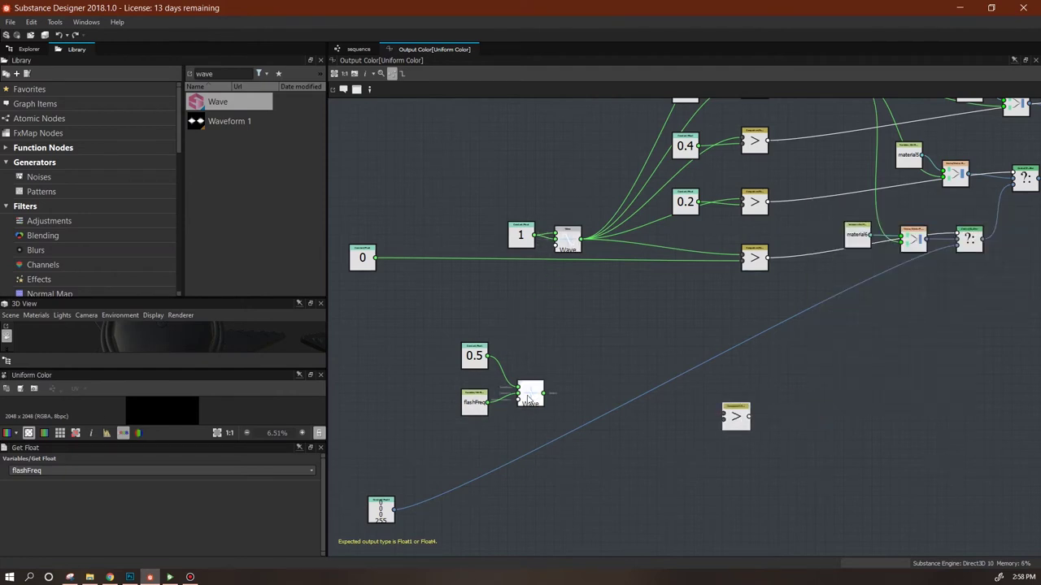
left_click_drag(376, 258, 641, 392)
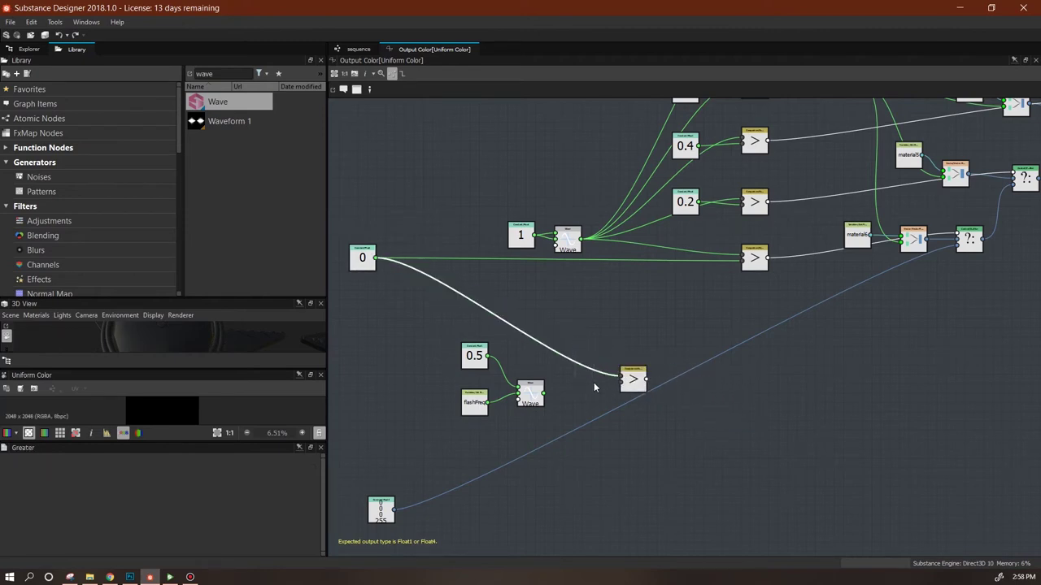
Remove the Greater node's existing link, and connect the new Wave node to its first input and the 0 constant to its second
key("Delete")
left_click_drag(604, 387, 622, 380)
left_click_drag(375, 257, 621, 375)
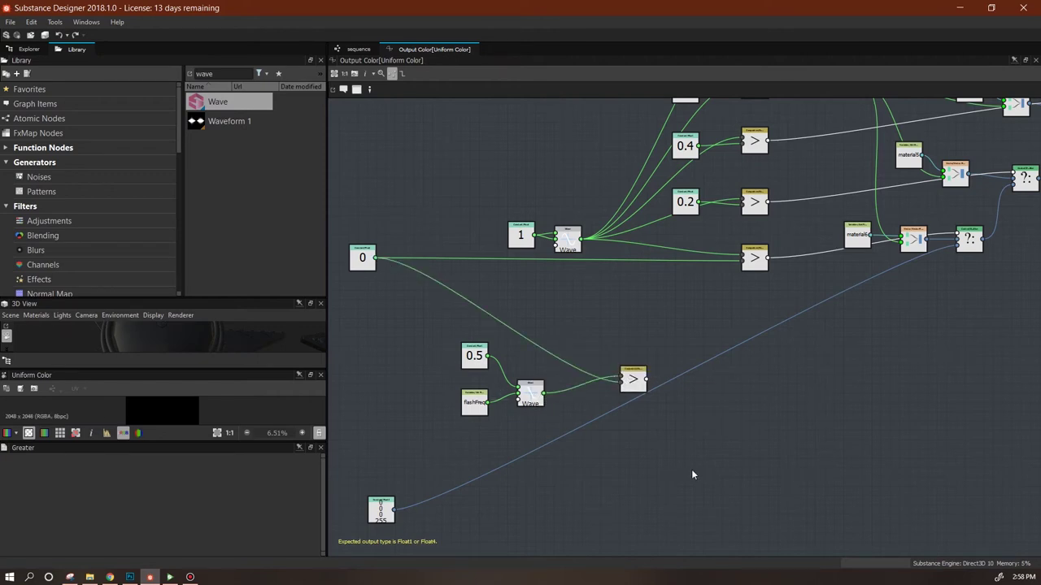
Duplicate the material6 node, its vector node and its If...Else node, and place the copies below the new Greater node
middle_click_drag(739, 486, 729, 441)
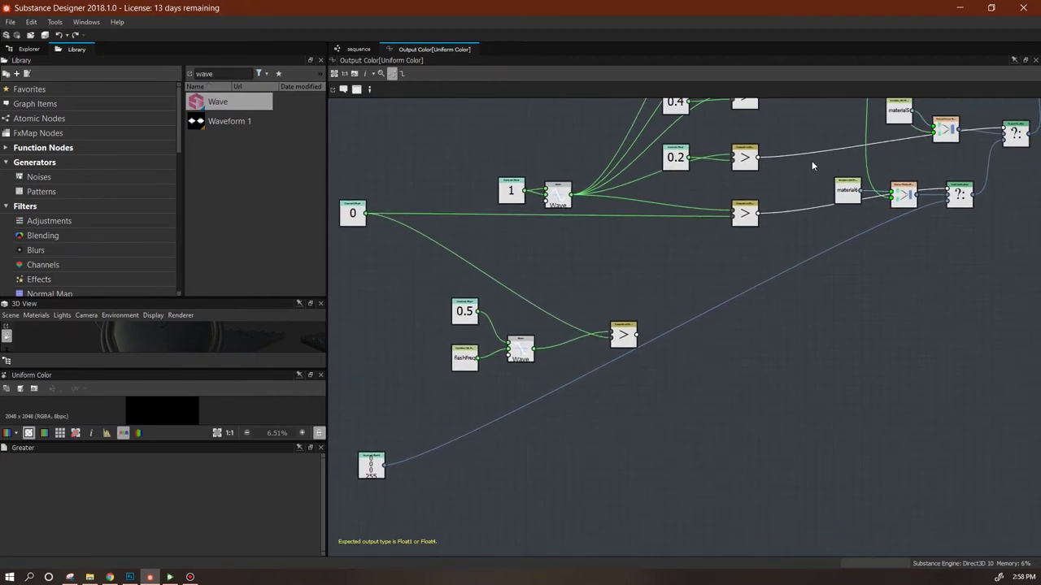
left_click_drag(828, 180, 975, 230)
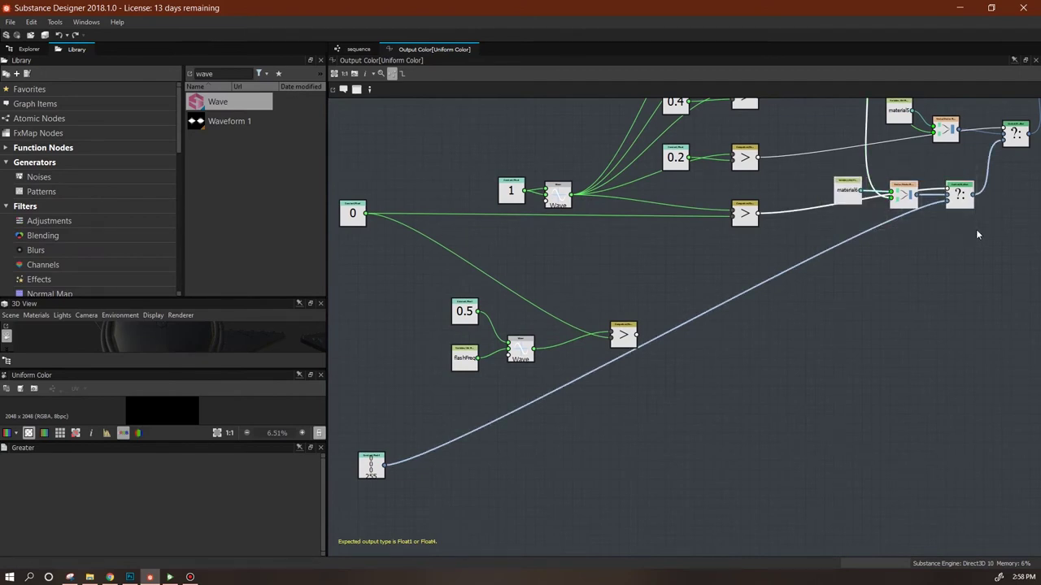
key("ctrl+c")
key("ctrl+v")
left_click_drag(745, 331, 873, 423)
In the copied group, remove the links from the 255 constant and the old Greater node, and set the Get Float3 variable to material7
left_click(740, 405)
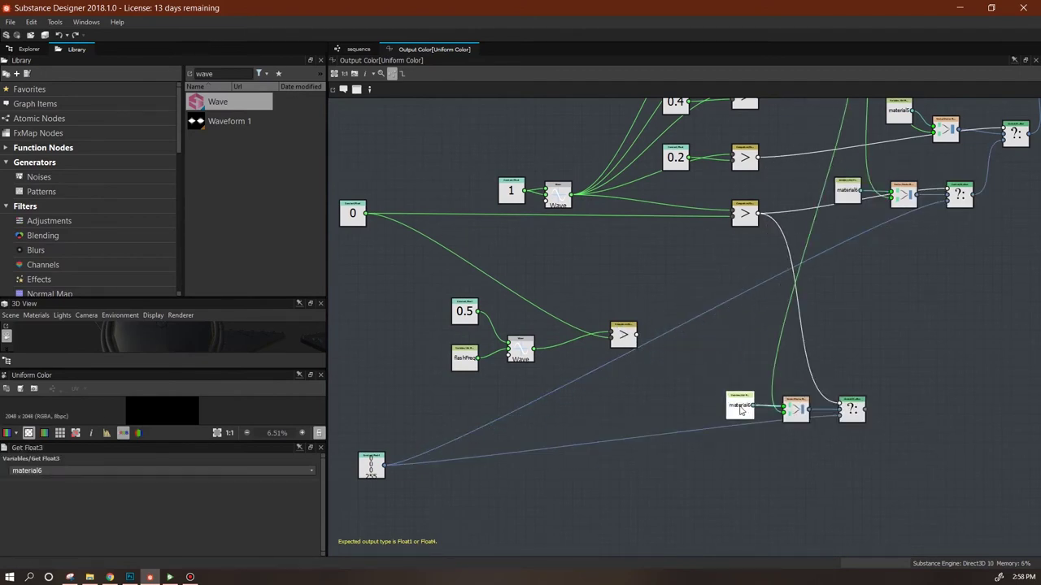
left_click_drag(746, 342, 763, 370)
key("Delete")
left_click(273, 472)
left_click(274, 521)
Connect the 255 constant to the copied vector node's second input in the material7 group
left_click_drag(901, 378, 763, 454)
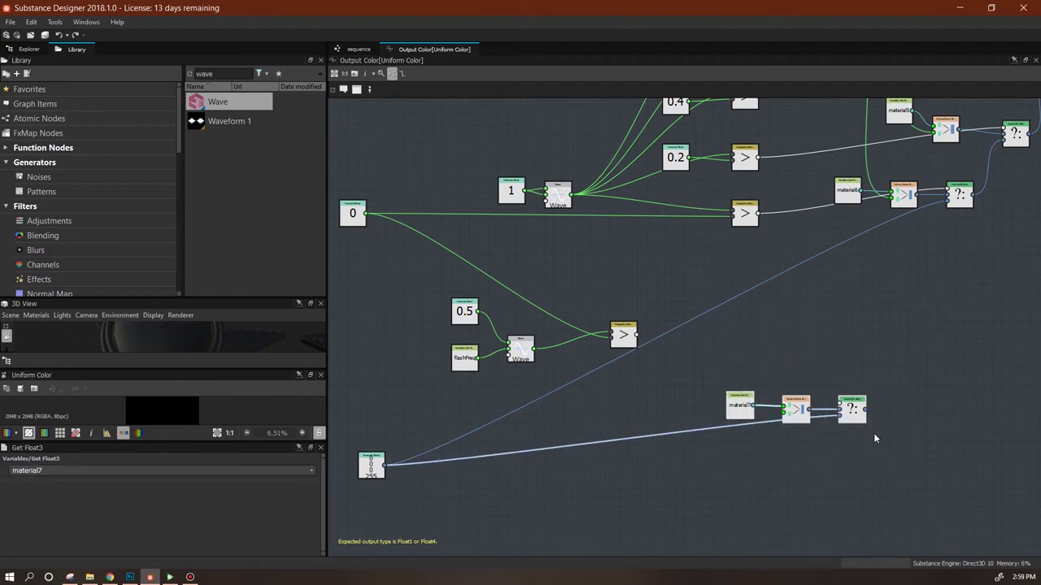
scroll(869, 311, "down", 2)
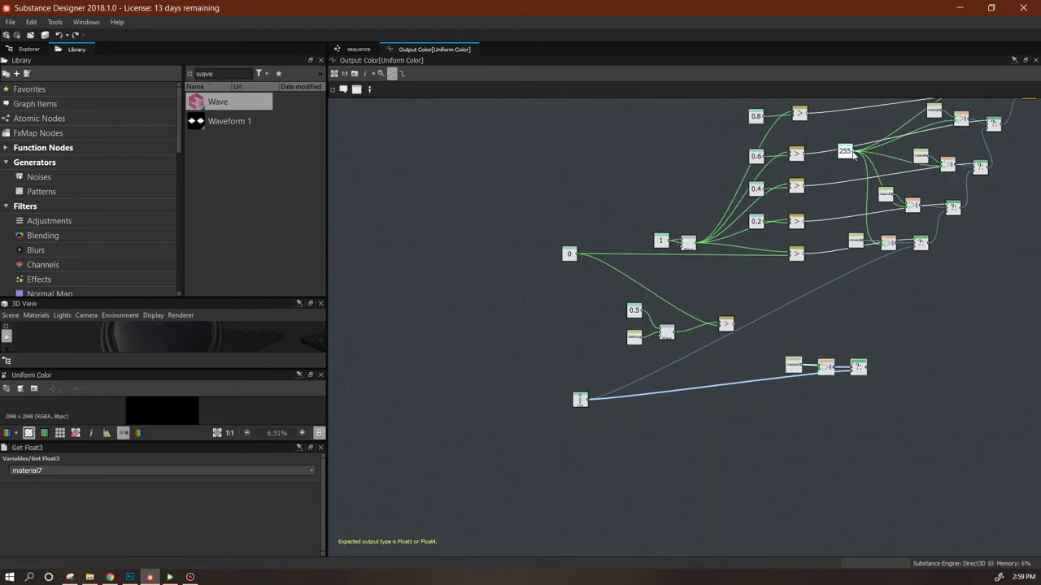
scroll(853, 374, "up", 3)
scroll(853, 379, "down", 2)
middle_click_drag(849, 405, 961, 411)
Move the material7 group beside the new Greater node and connect that Greater node to the copied If...Else condition
left_click_drag(1026, 332, 853, 385)
left_click_drag(997, 375, 950, 341)
left_click_drag(735, 285, 922, 318)
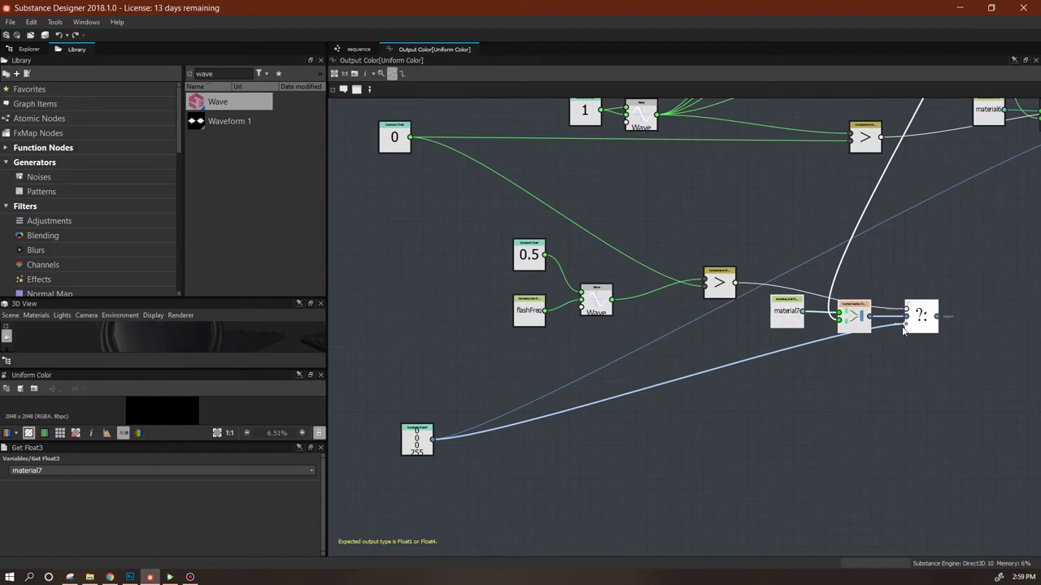
Connect the material7 If...Else output to the last input of the material6 If...Else node, replacing the black constant
middle_click_drag(837, 422, 493, 509)
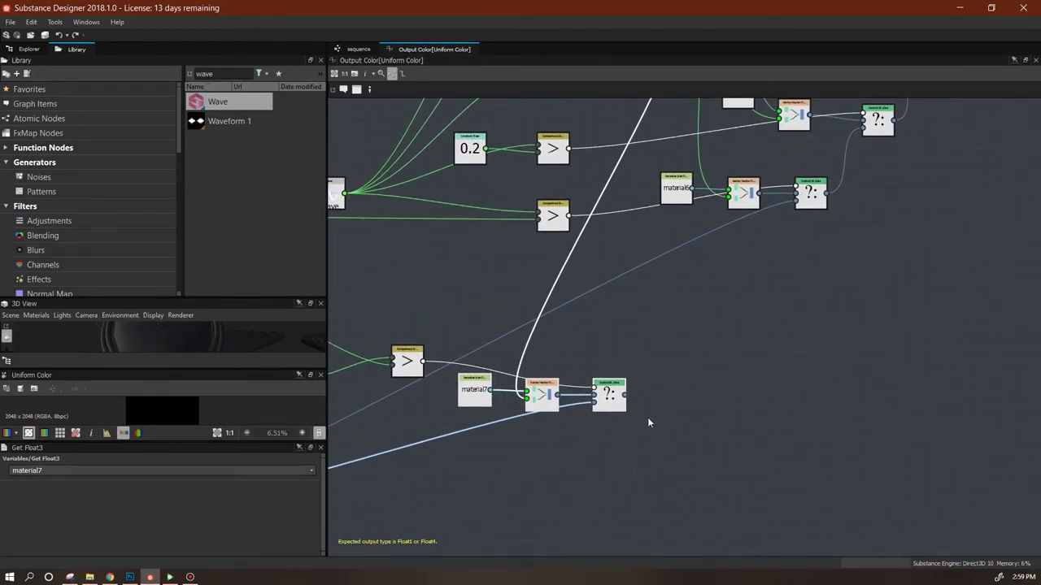
left_click_drag(721, 297, 796, 201)
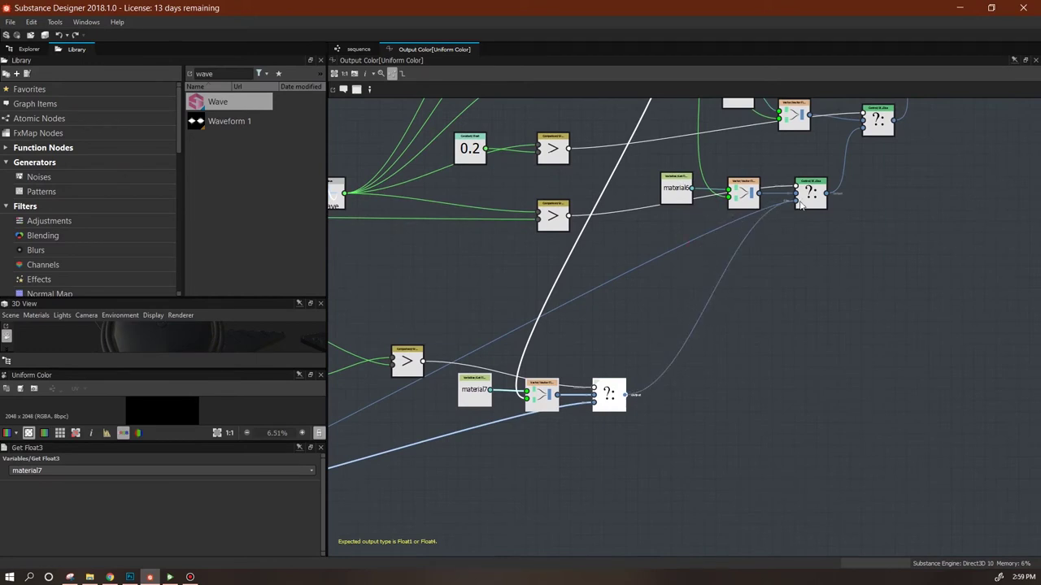
scroll(760, 370, "down", 5)
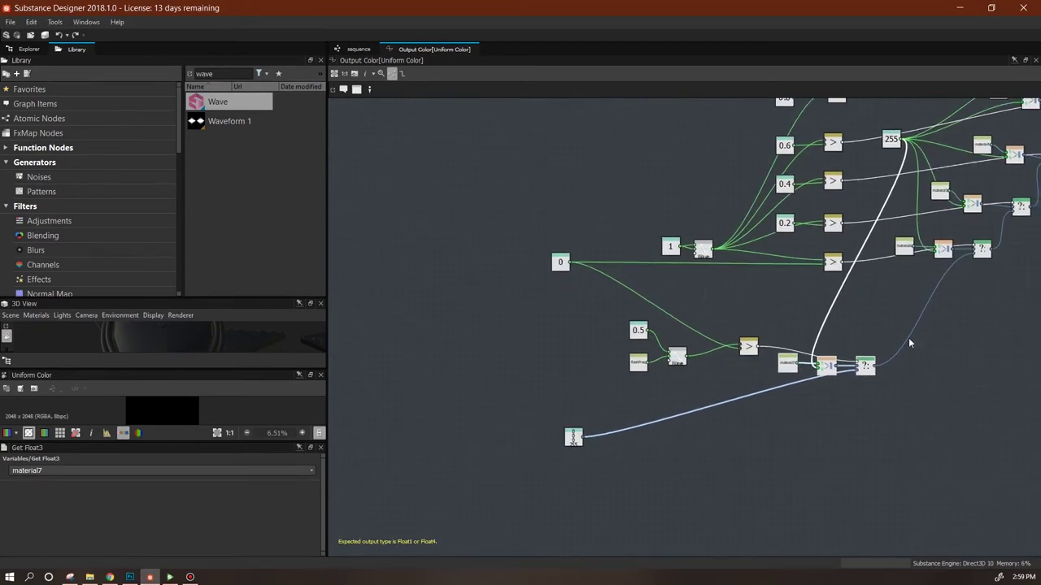
In the sequence graph, add a Blend node set to Max (Lighten) and feed it the first and third Bitmap masks
left_click(356, 49)
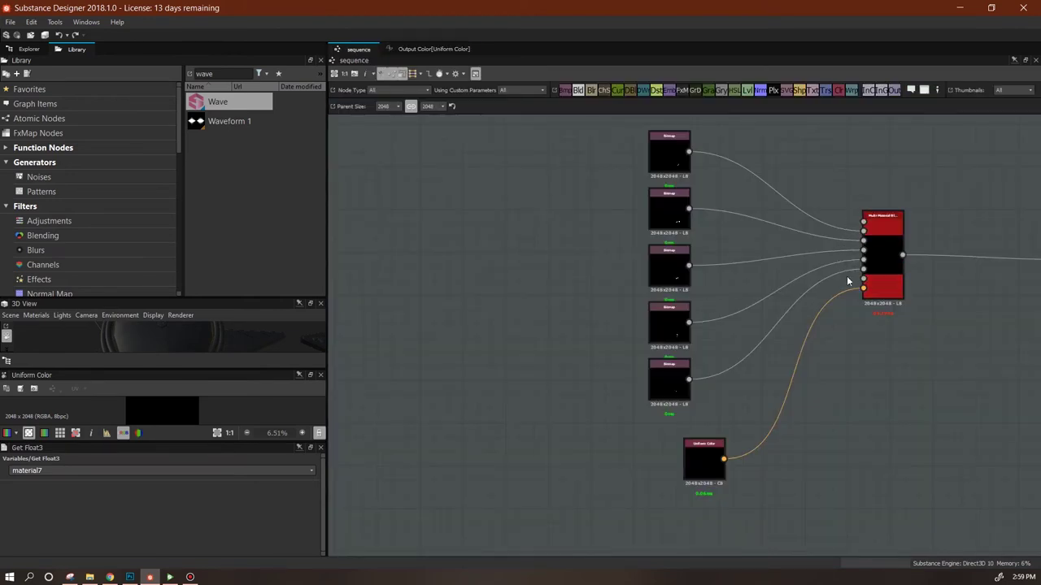
middle_click_drag(850, 242, 662, 296)
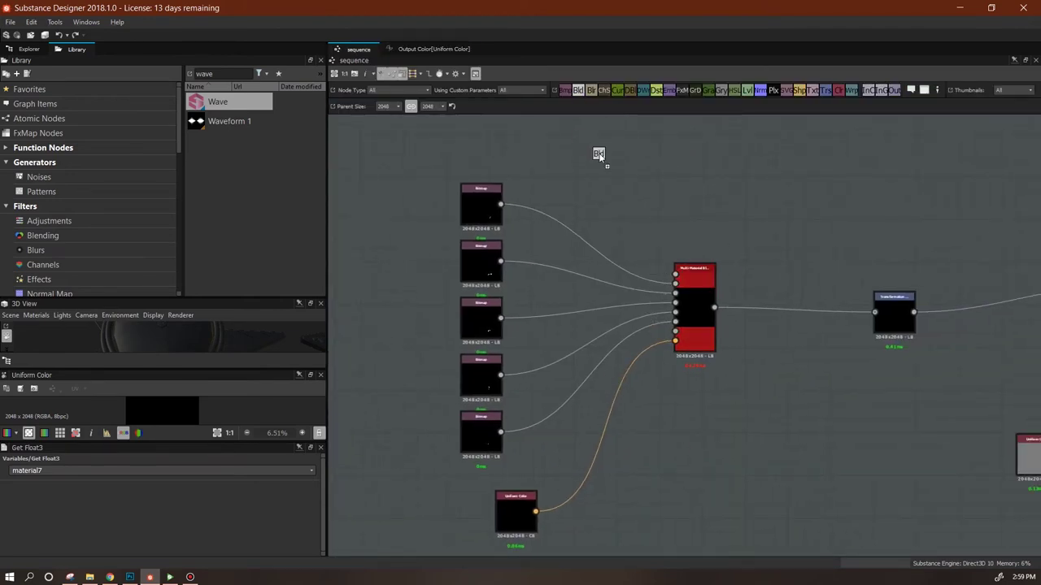
left_click_drag(583, 138, 637, 156)
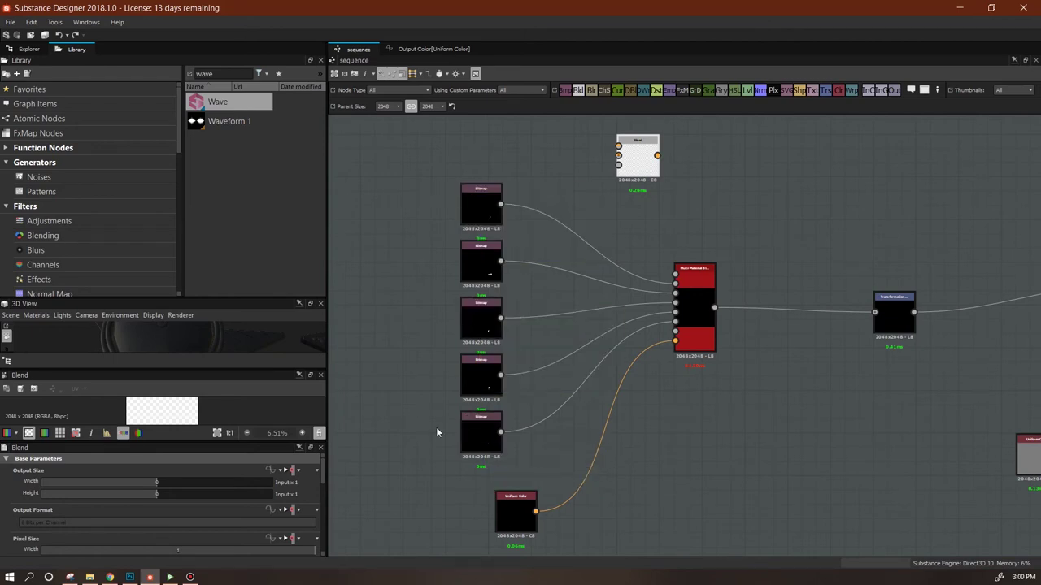
left_click_drag(322, 474, 324, 513)
left_click(283, 552)
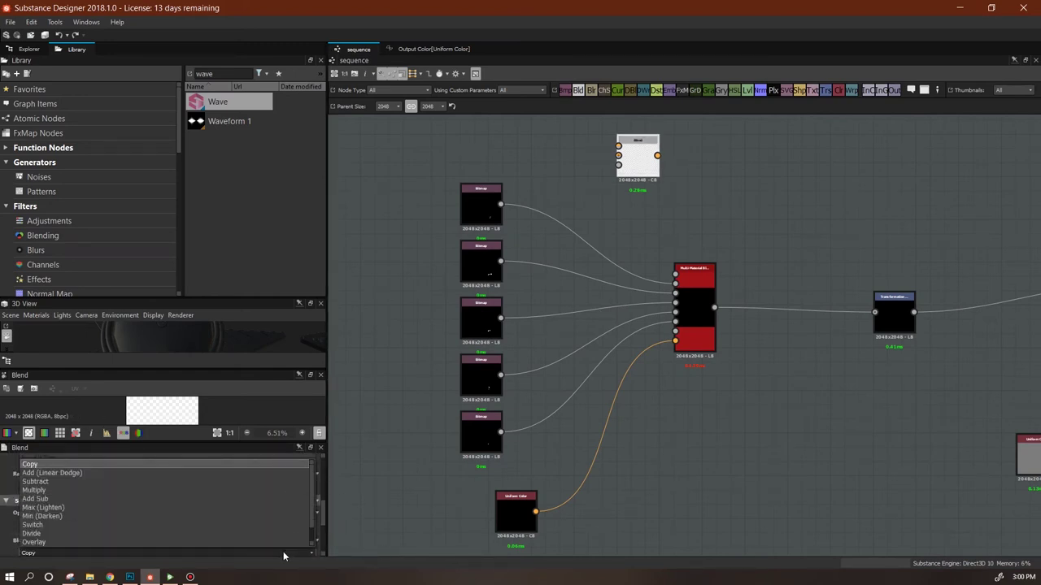
left_click(134, 498)
left_click_drag(501, 204, 619, 155)
left_click_drag(500, 318, 619, 165)
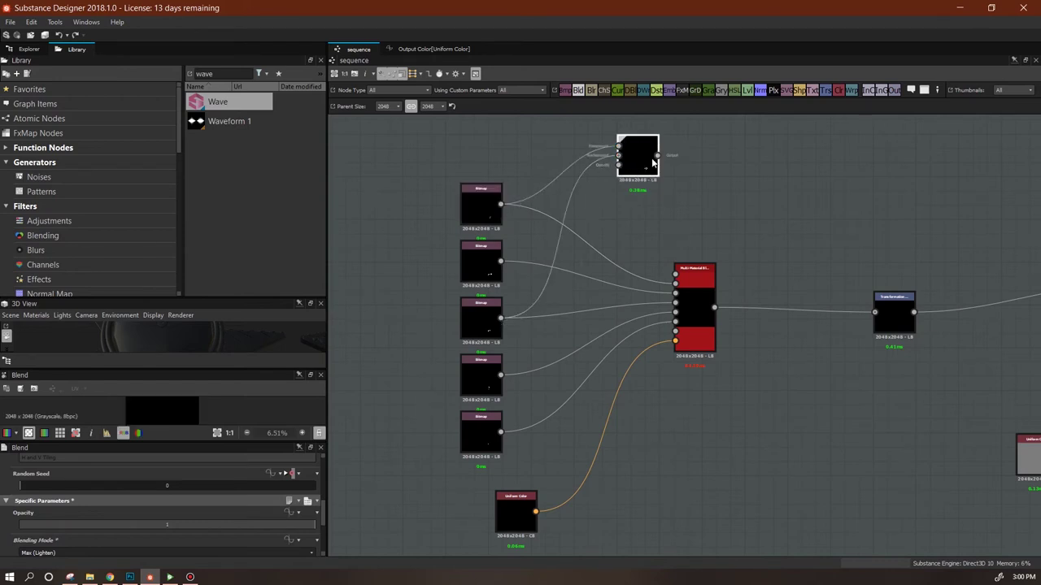
Duplicate the Blend node to combine the first Blend with the fifth Bitmap, and connect it to the Multi-Material Blend's first input
key("ctrl+d")
left_click_drag(676, 337, 714, 187)
left_click_drag(657, 157, 703, 174)
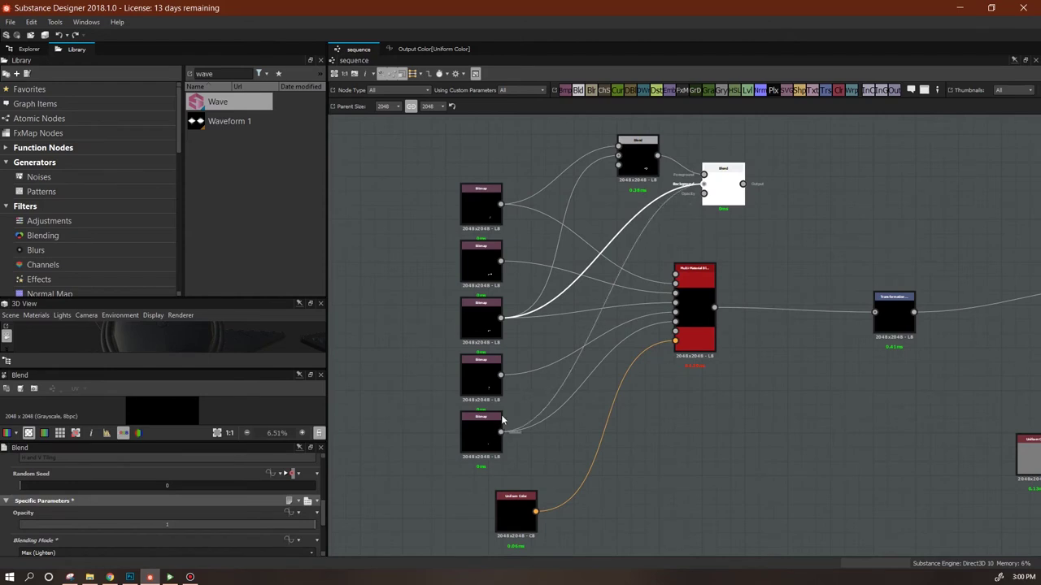
left_click_drag(501, 432, 703, 184)
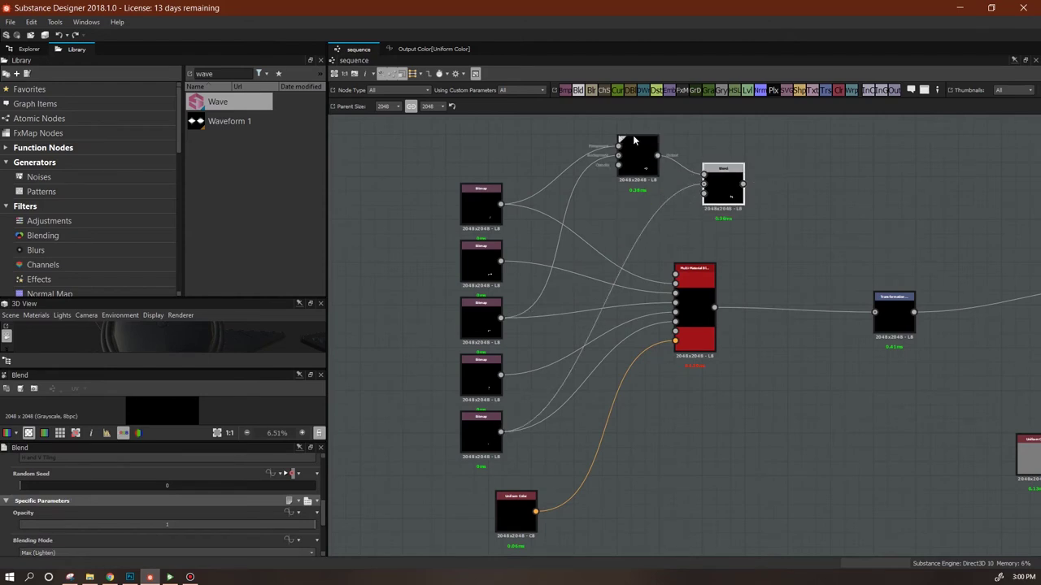
left_click_drag(633, 139, 561, 140)
left_click_drag(730, 187, 675, 274)
Switch to Substance Player, stop the playback, reload sequence.sbsar and play it from the start
left_click(29, 49)
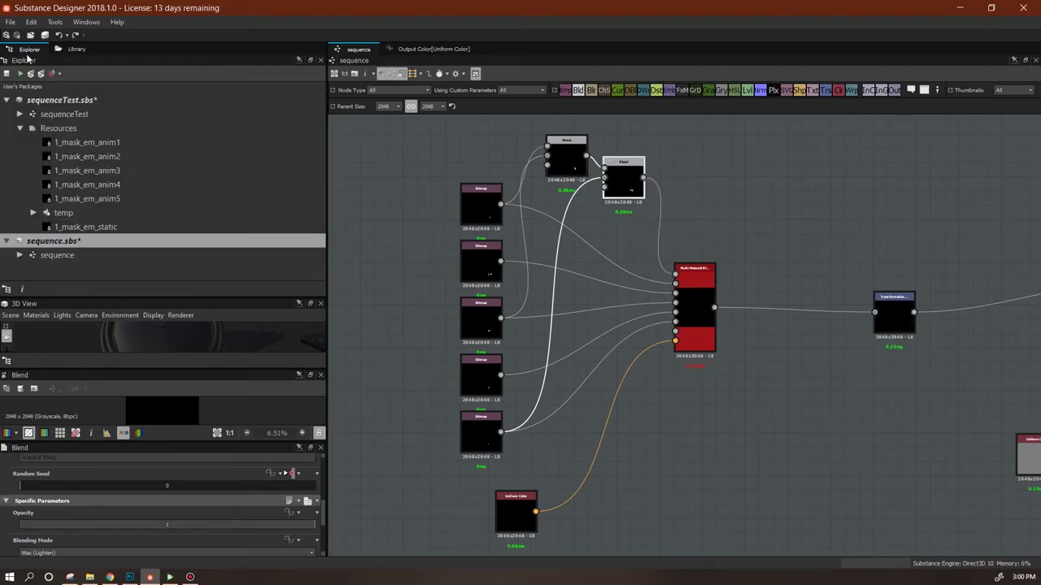
left_click(170, 576)
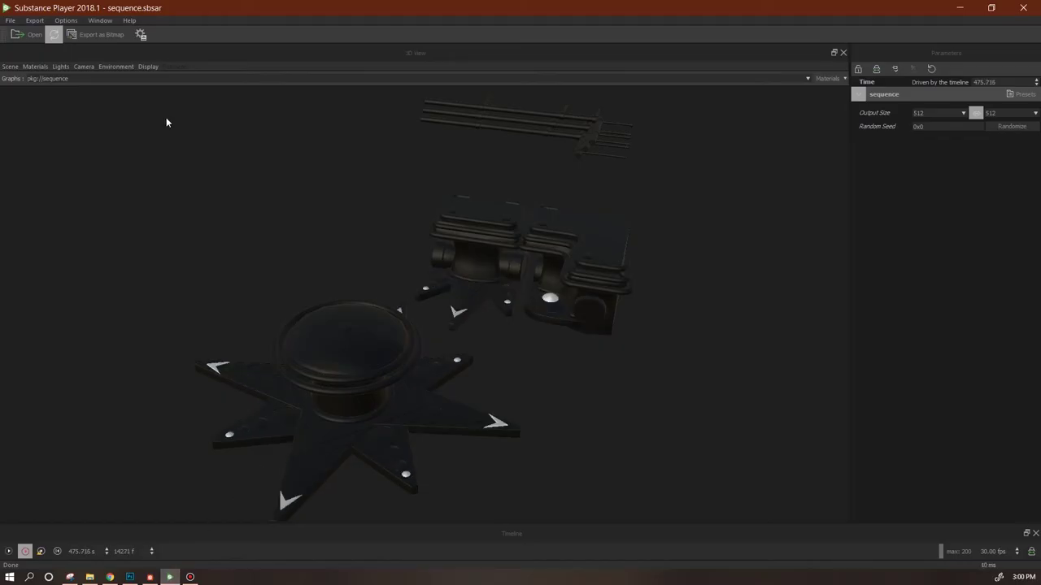
left_click(41, 553)
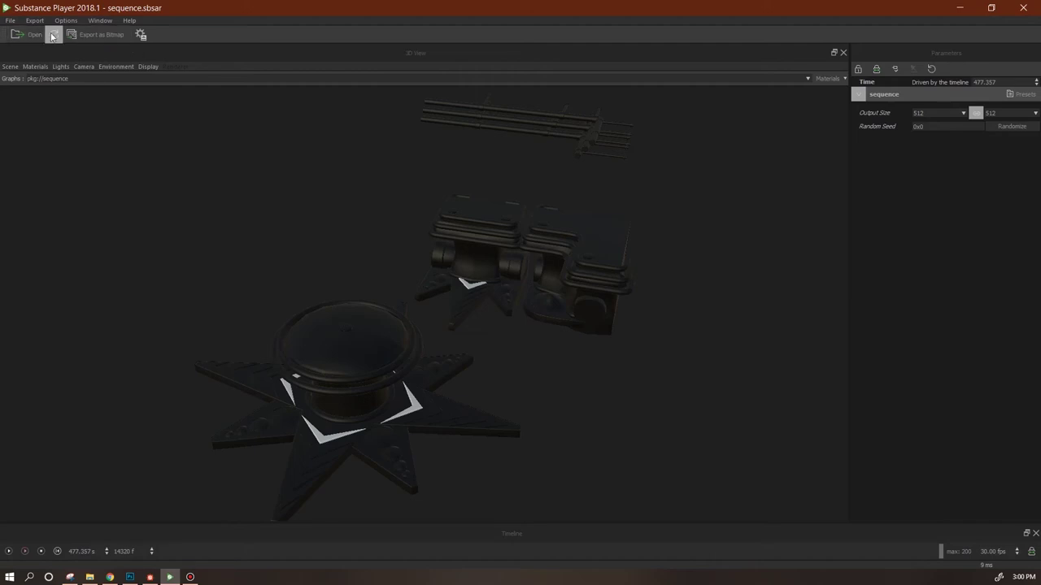
left_click(52, 35)
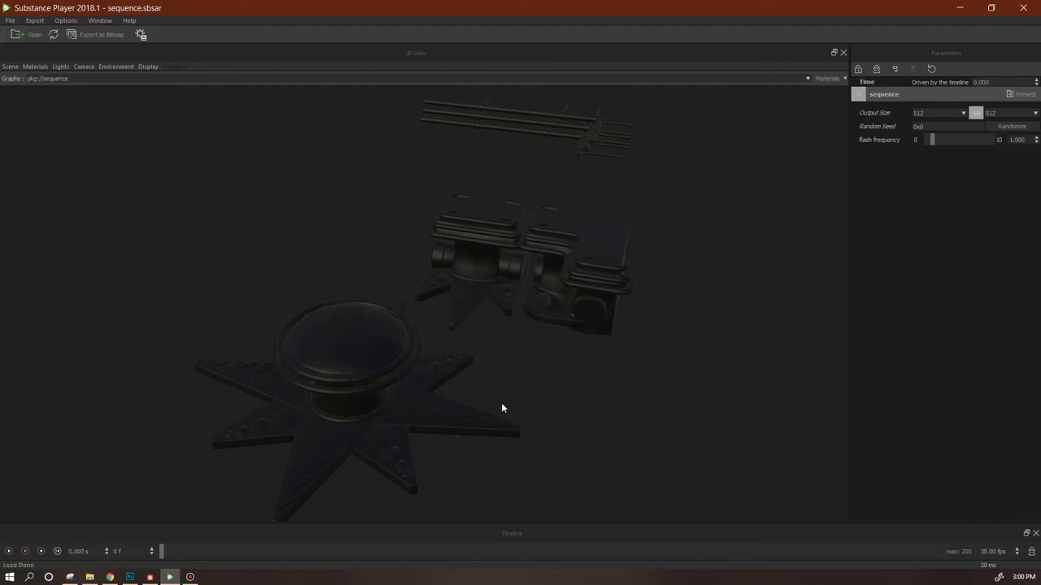
left_click(25, 551)
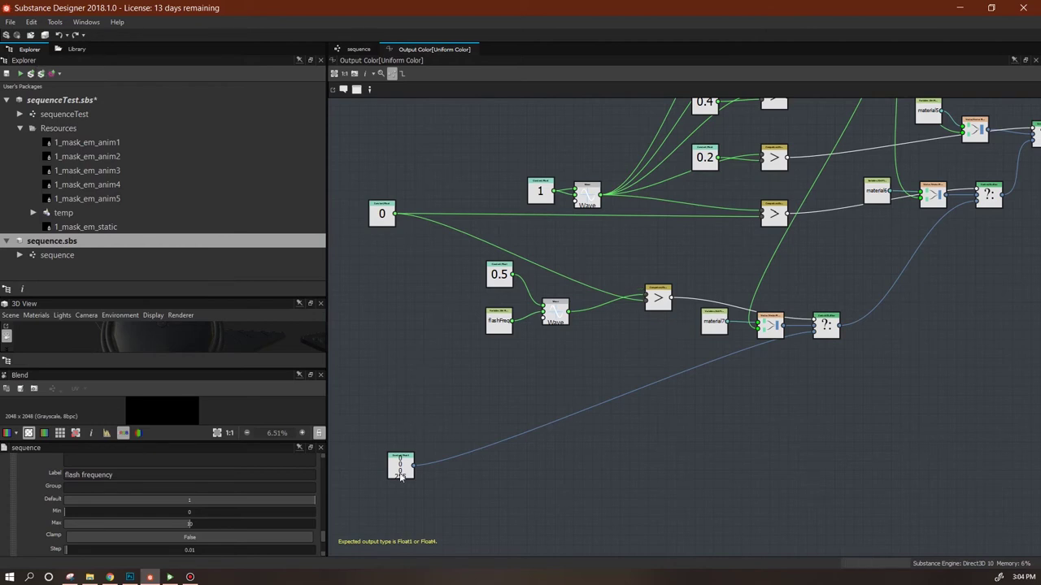
Move the flashFreq and 0.5 nodes slightly farther from the new Wave node in the Output Color function
left_click_drag(497, 323, 492, 323)
left_click_drag(498, 274, 493, 270)
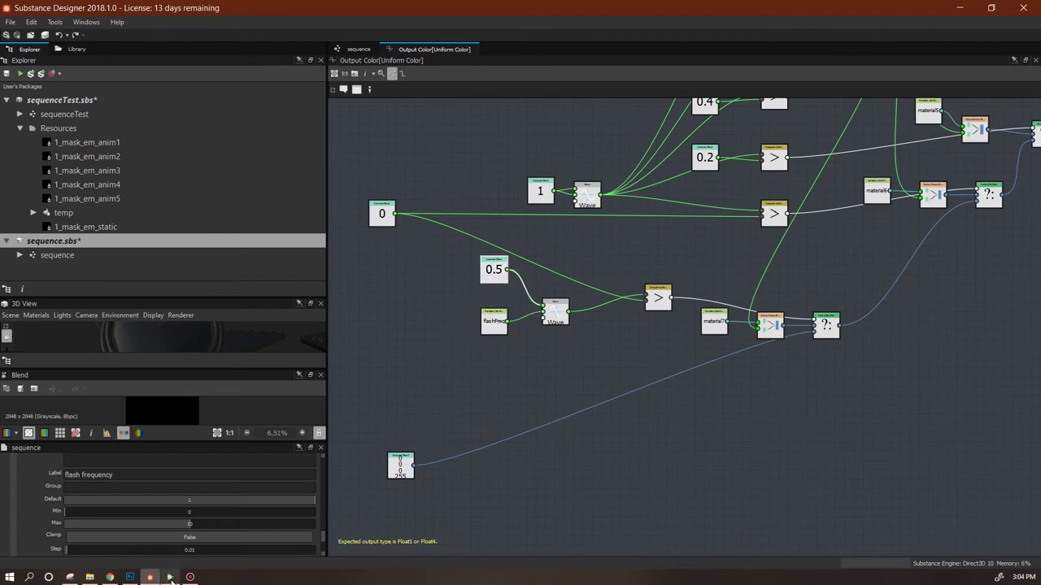
Reload and play the sequence in Substance Player, and preview it with the flash frequency near its maximum and at 0
left_click(170, 577)
left_click(28, 553)
left_click(53, 35)
left_click(25, 552)
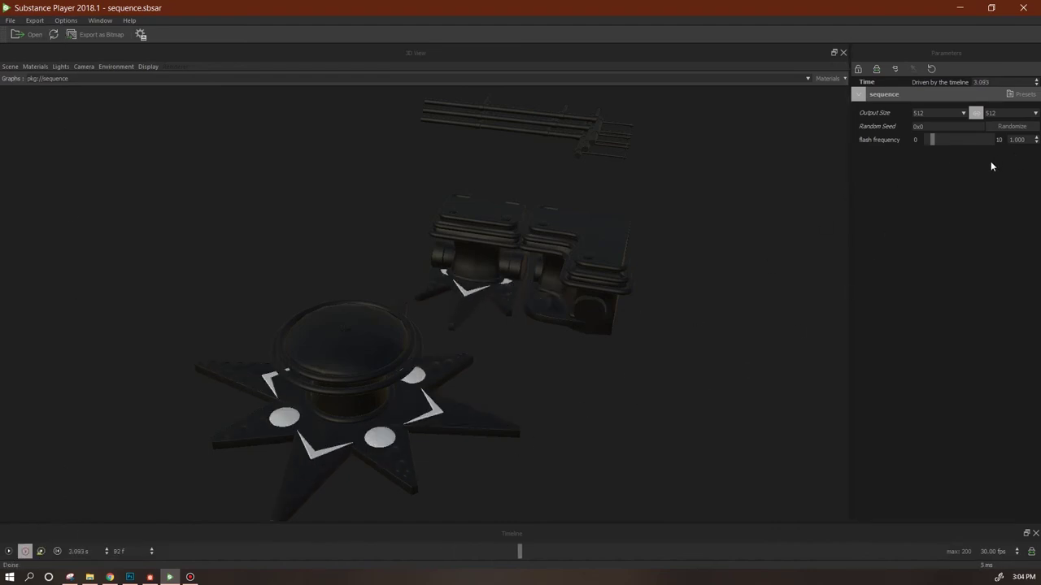
left_click_drag(932, 139, 990, 140)
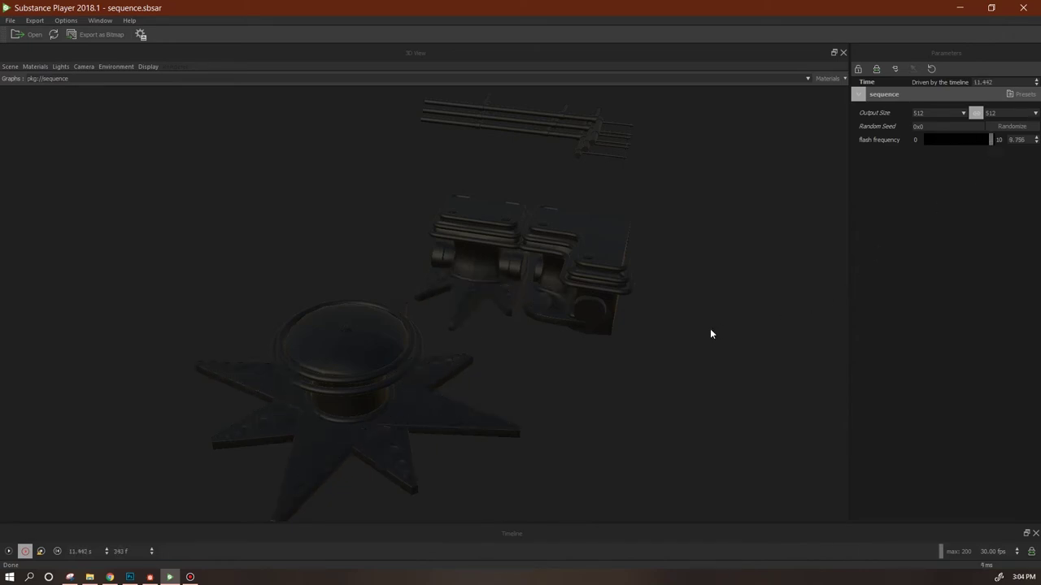
left_click_drag(993, 140, 924, 140)
Switch back to Substance Designer and examine how the flashFreq, Wave and material7 nodes feed the Output Color function
key("alt+Tab")
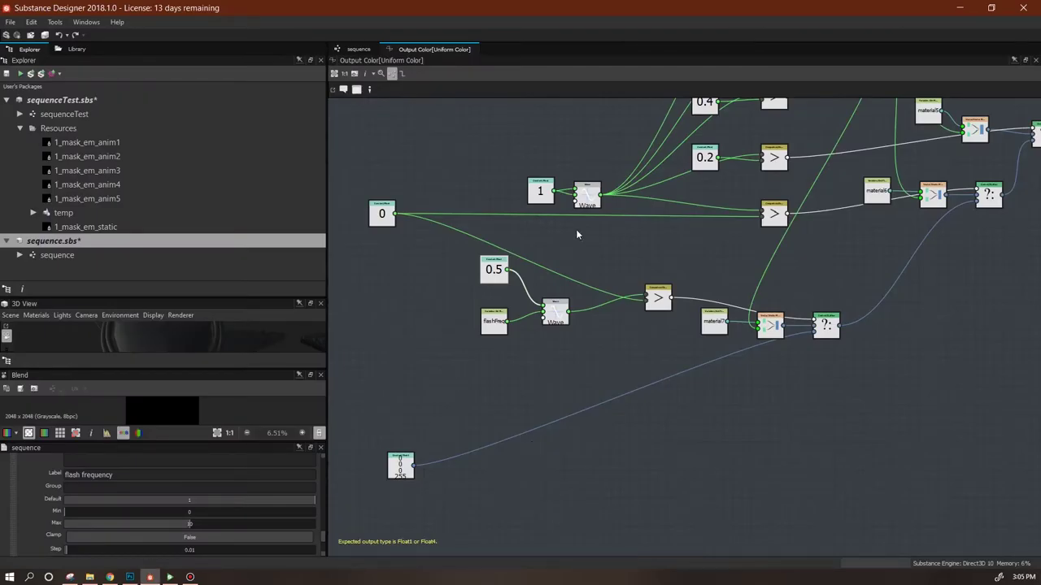
middle_click_drag(667, 212, 581, 331)
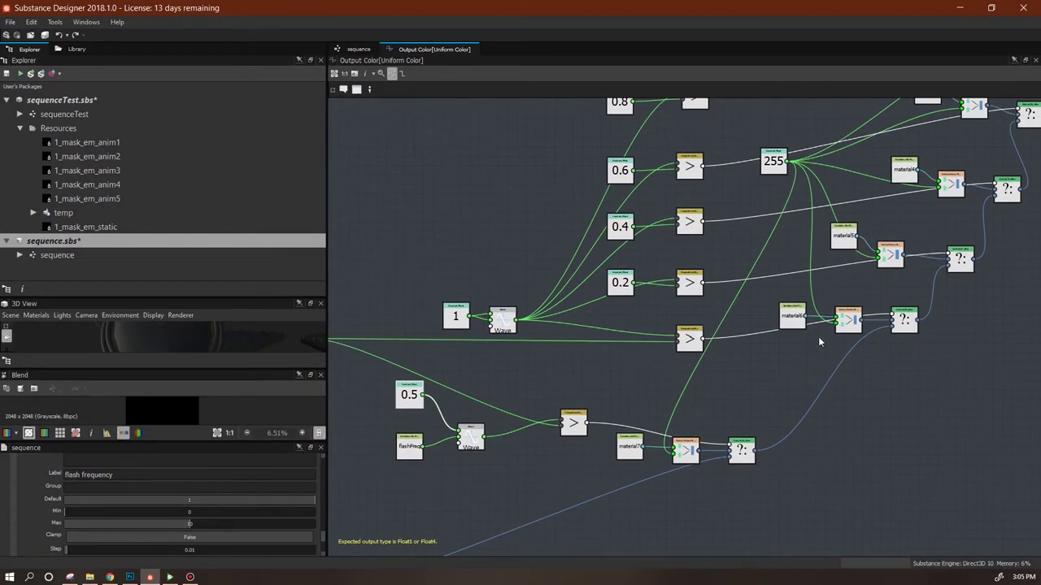
middle_click_drag(404, 511, 511, 409)
left_click_drag(517, 349, 514, 351)
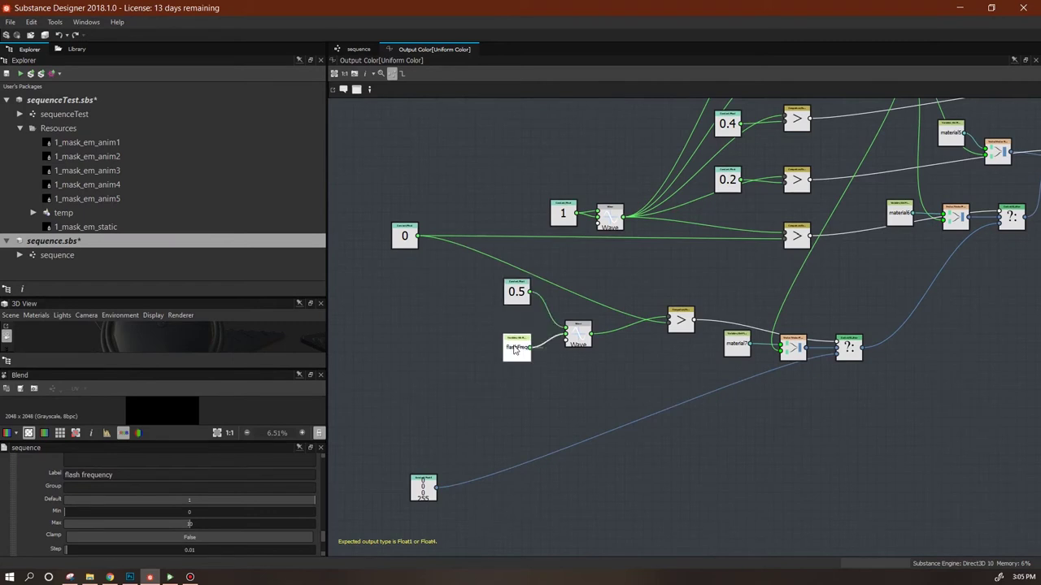
left_click(482, 379)
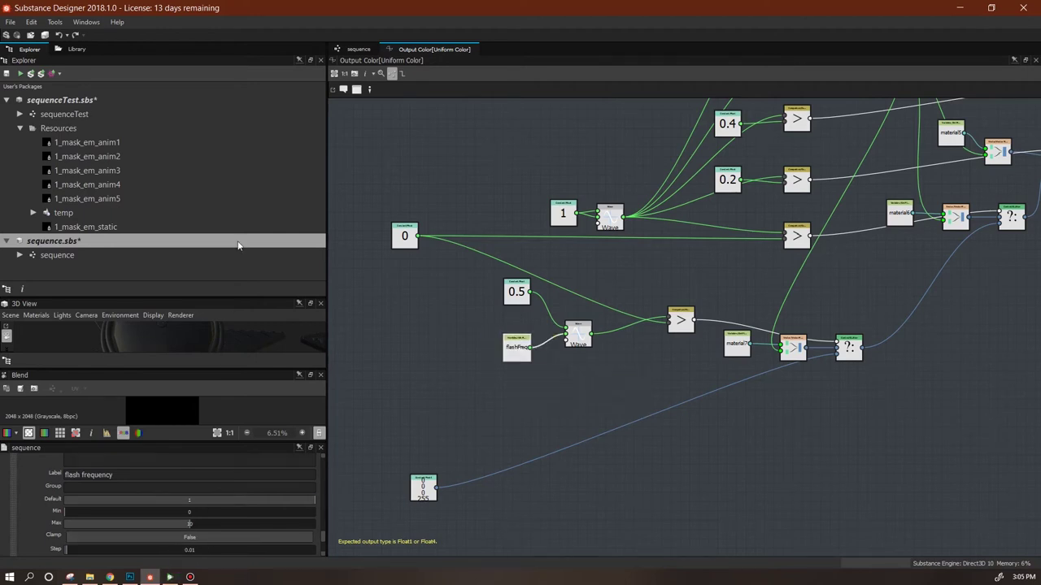
Switch to Substance Player and preview the flash frequency at 3.740, 5.117 and exactly 5
left_click(170, 578)
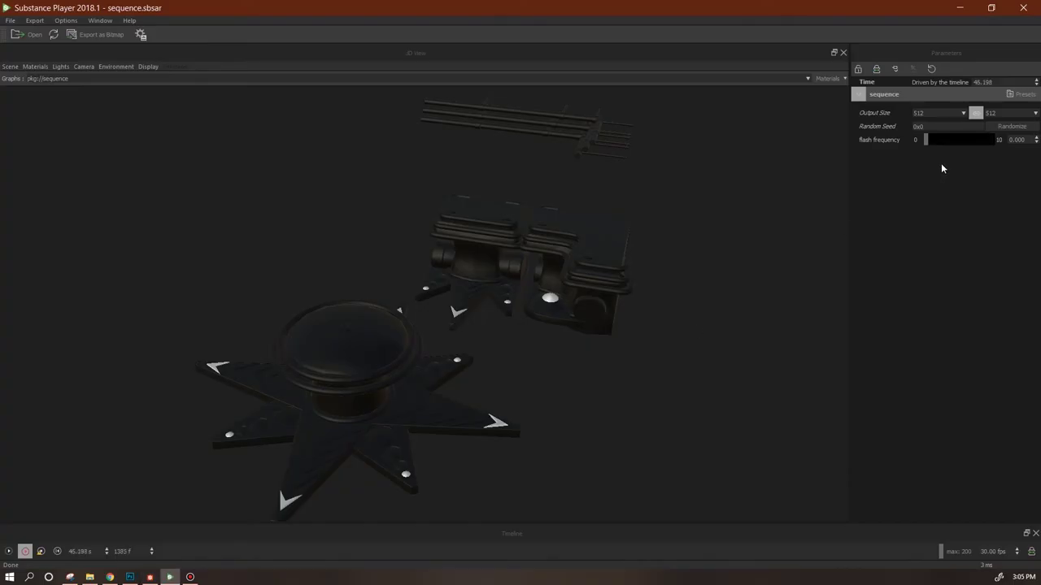
left_click_drag(924, 142, 950, 145)
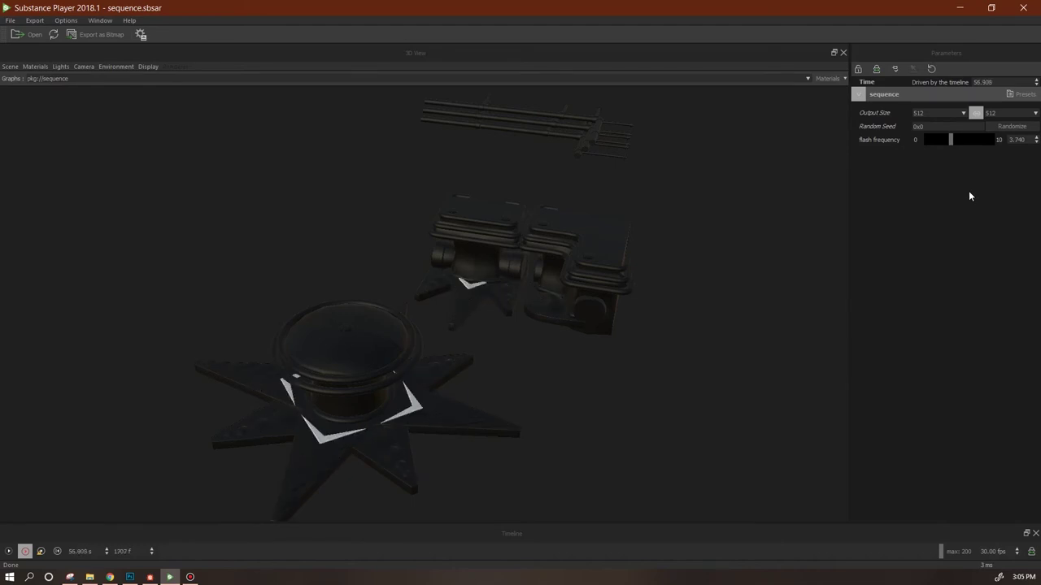
left_click_drag(951, 140, 960, 140)
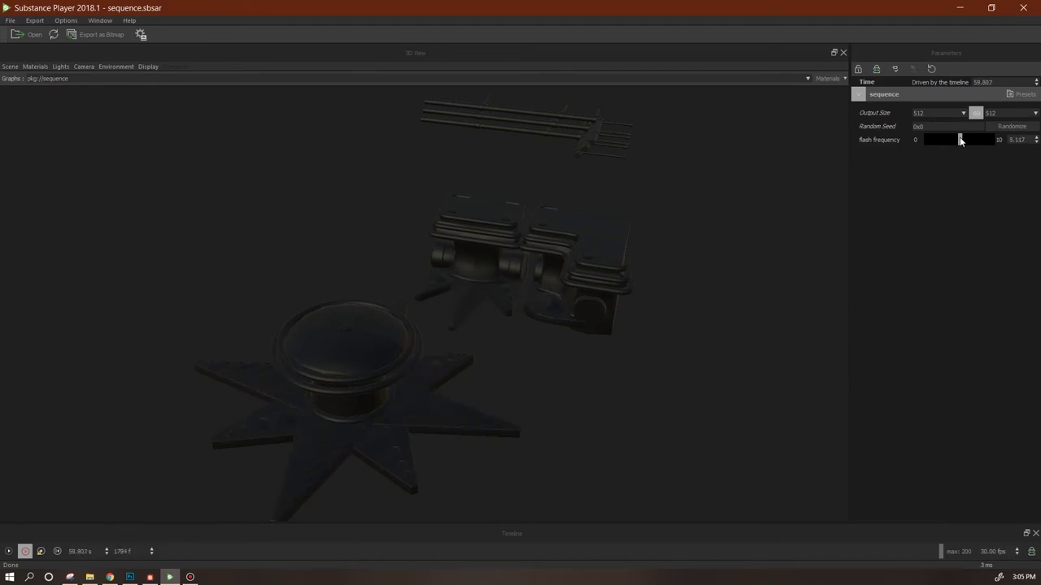
left_click_drag(1028, 139, 978, 131)
type("5")
key("Return")
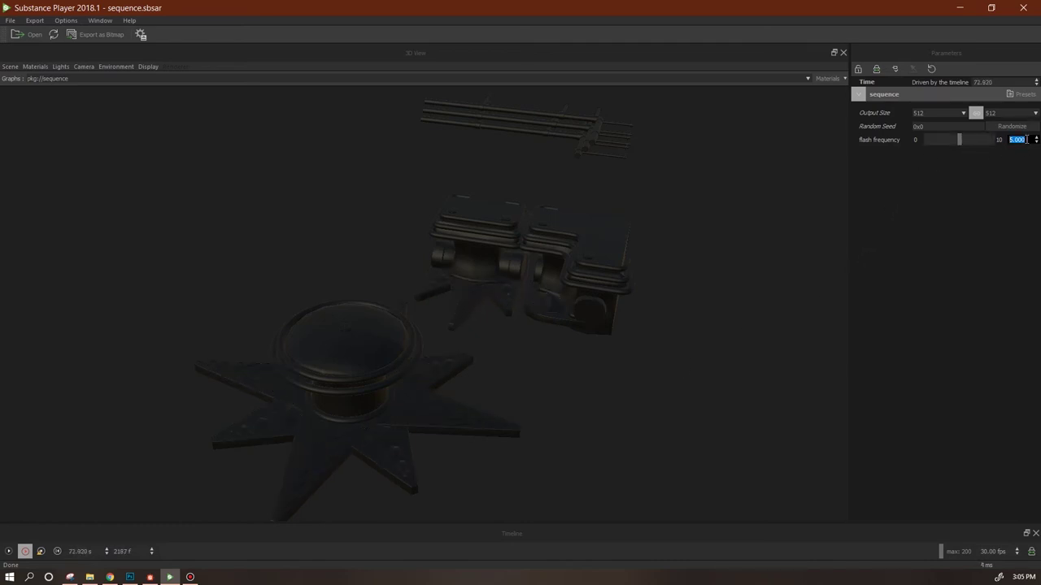
Preview the playing sequence with the flash frequency at 8, 6 and the maximum of 10
type("8")
key("Return")
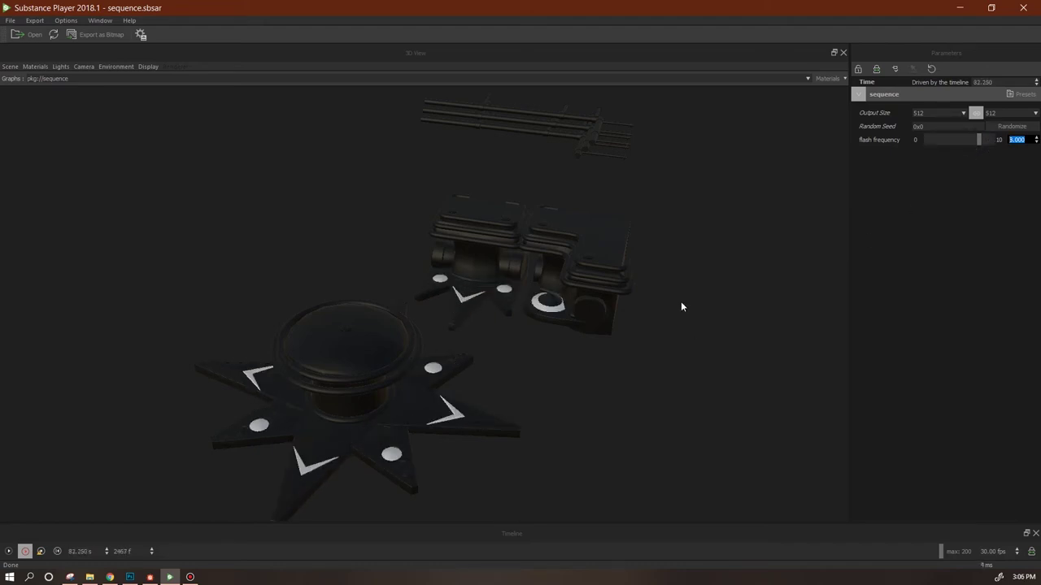
type("6")
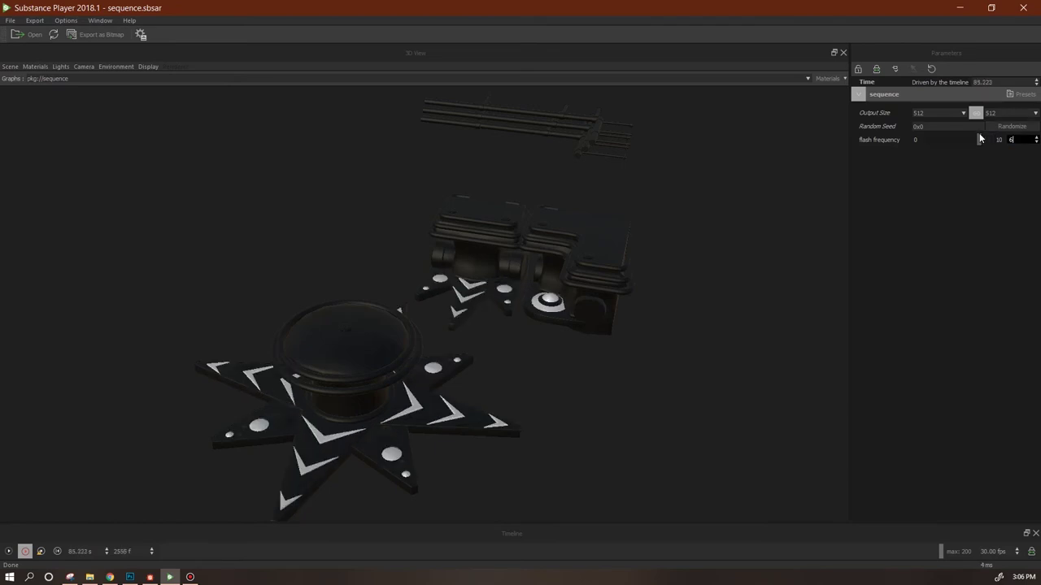
key("Return")
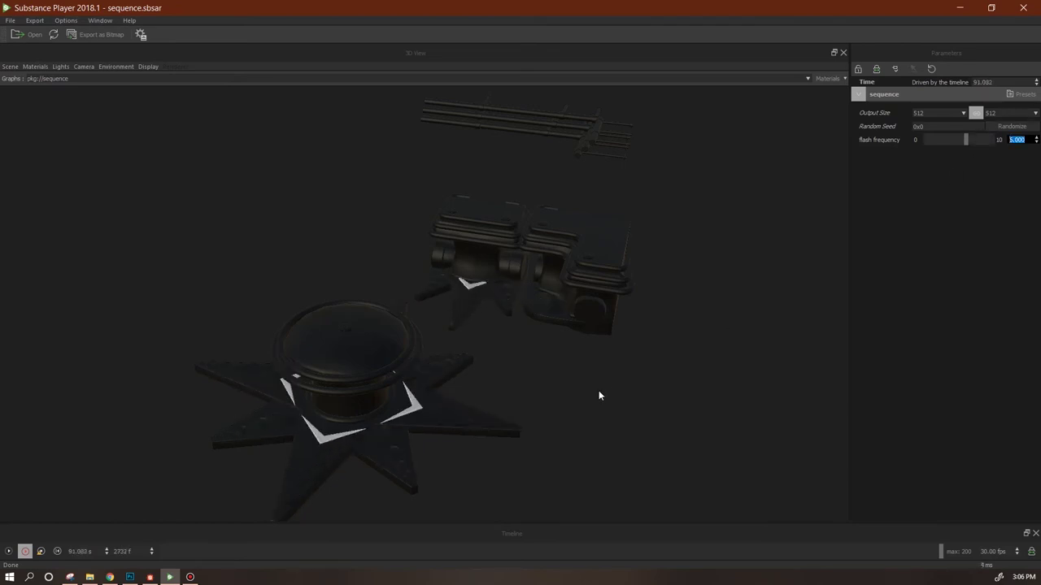
type("5")
key("Return")
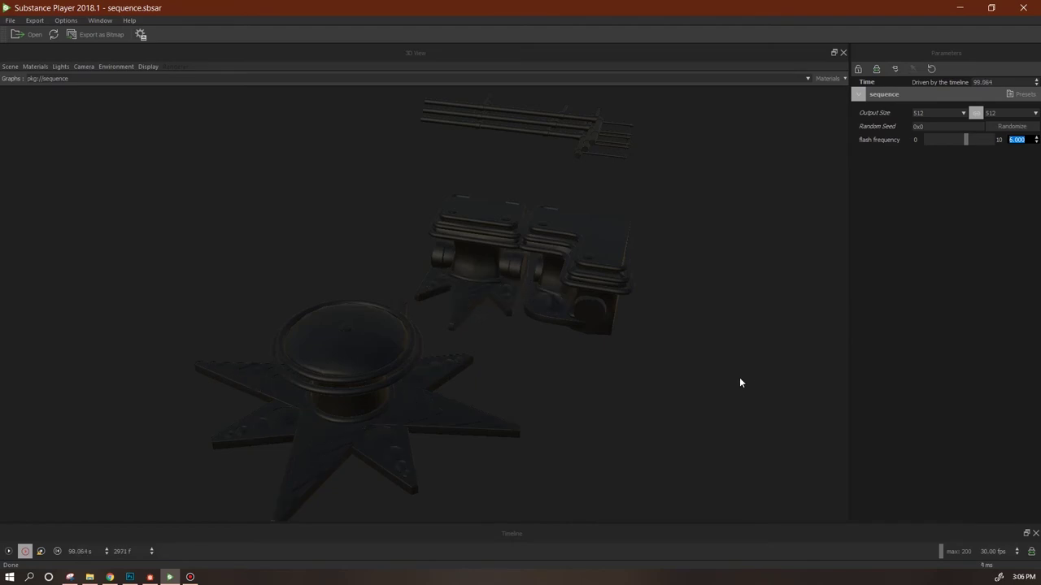
type("6")
key("Return")
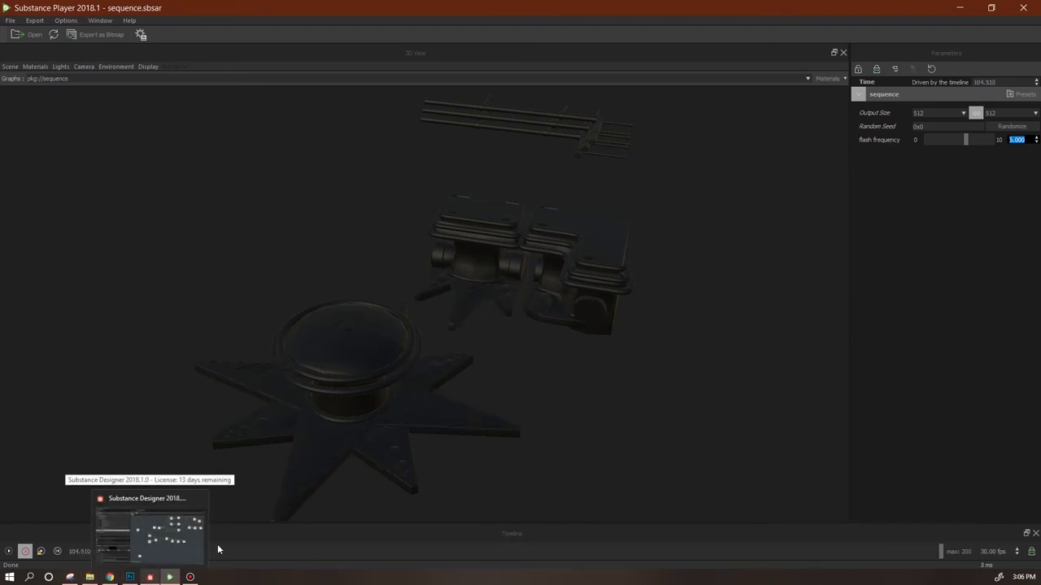
type("5")
key("Return")
left_click_drag(966, 142, 1005, 144)
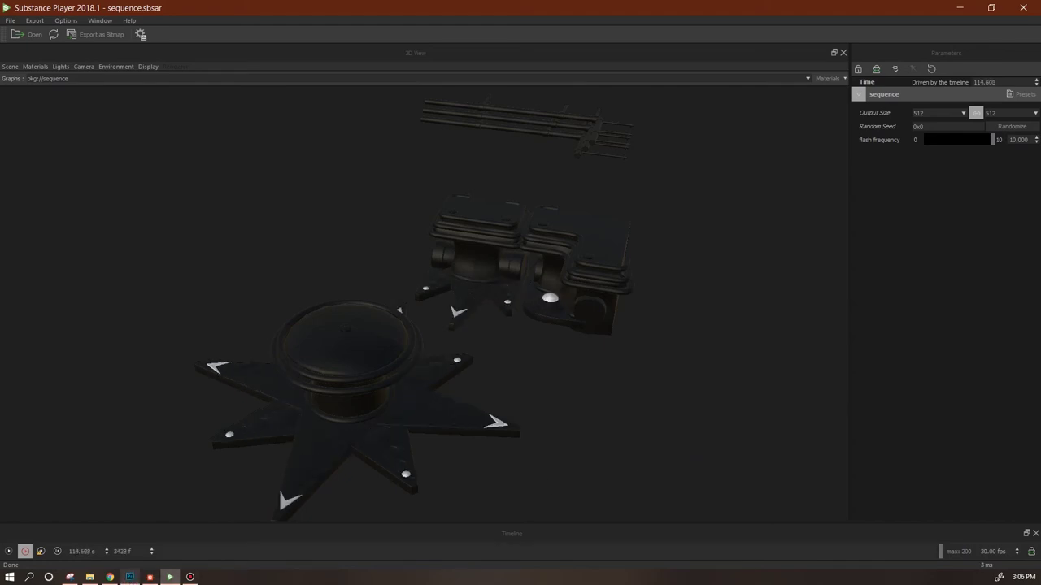
Switch to Substance Designer and move the flashing material's 0.5, flashFreq, Wave, comparison, material7, if/else and black constant nodes closer together
mouse_move(151, 579)
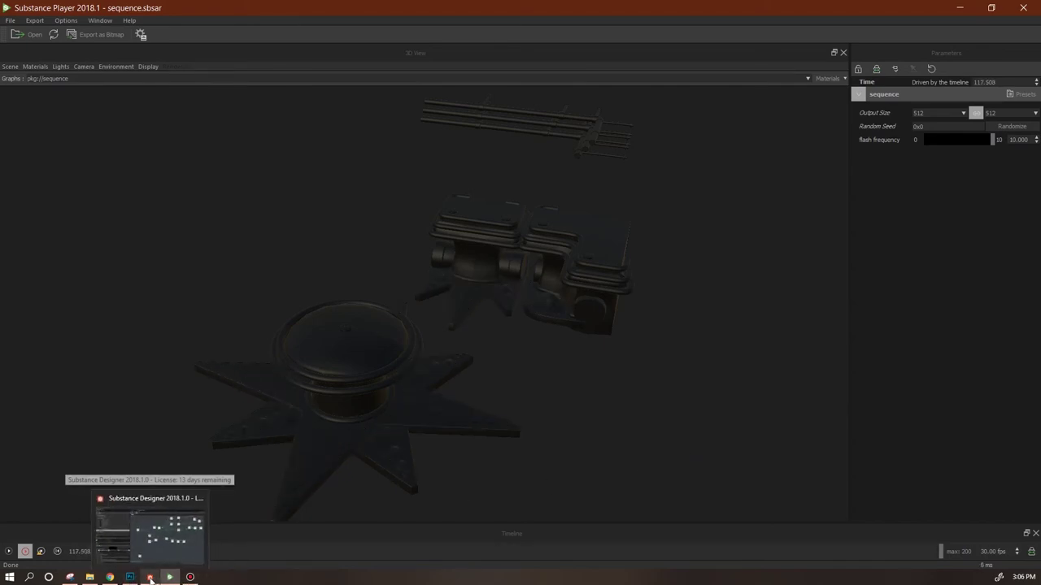
left_click(151, 579)
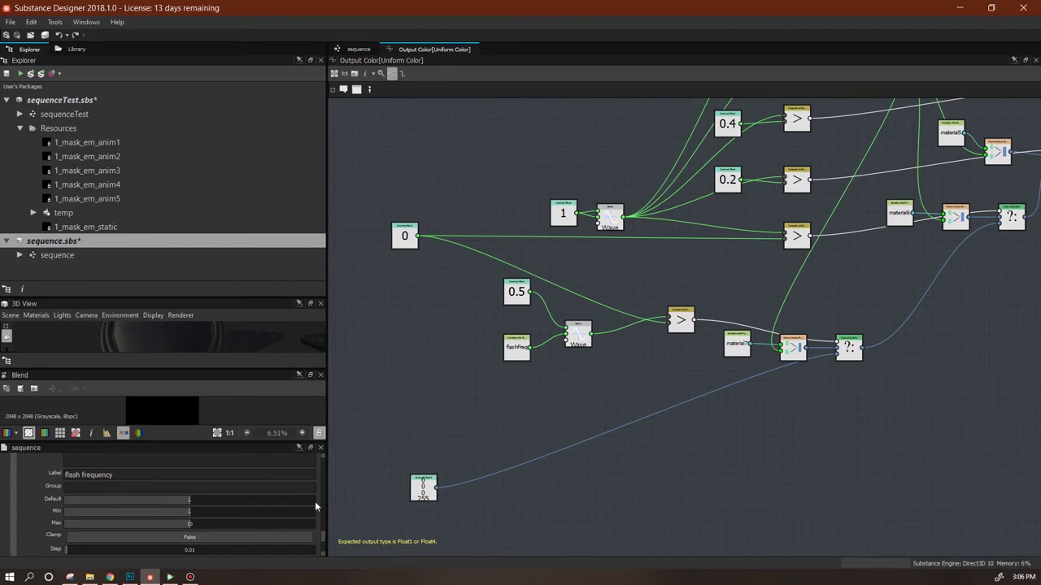
scroll(324, 534, "down", 1)
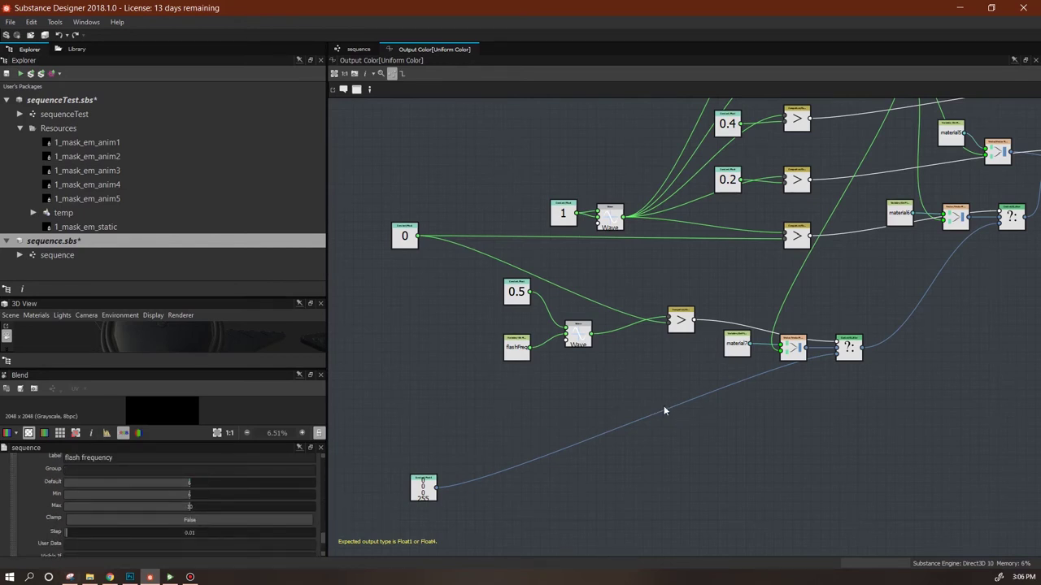
middle_click_drag(898, 350, 928, 358)
left_click_drag(697, 324, 646, 306)
left_click_drag(587, 347, 591, 313)
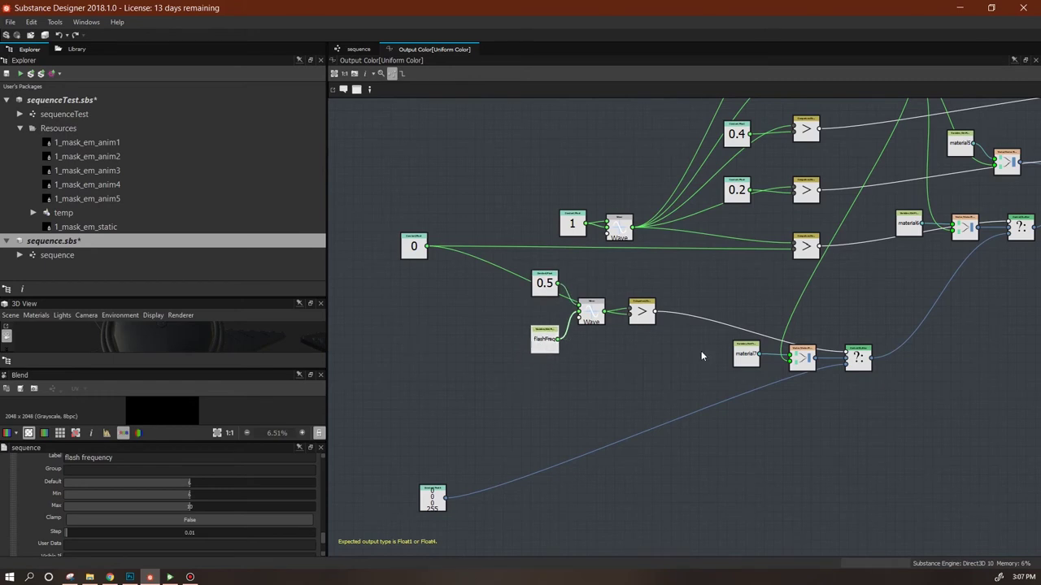
left_click_drag(895, 322, 738, 398)
left_click_drag(859, 364, 862, 331)
left_click_drag(433, 496, 611, 413)
In the sequence graph, move the masks, blends and connected Multi-Material Blend away from the outputs, and set the Uniform Color node apart
left_click(358, 49)
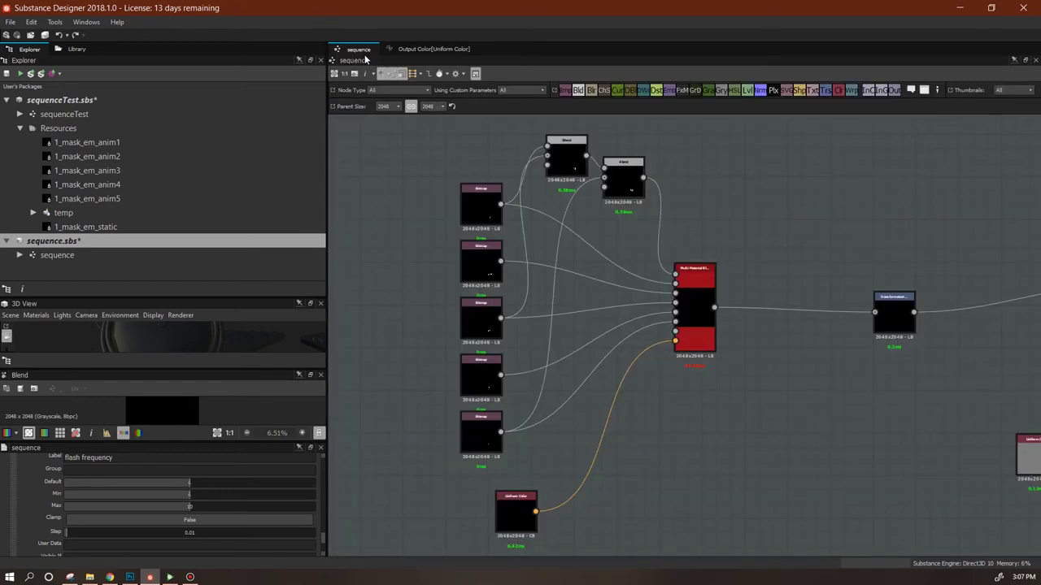
scroll(773, 341, "down", 5)
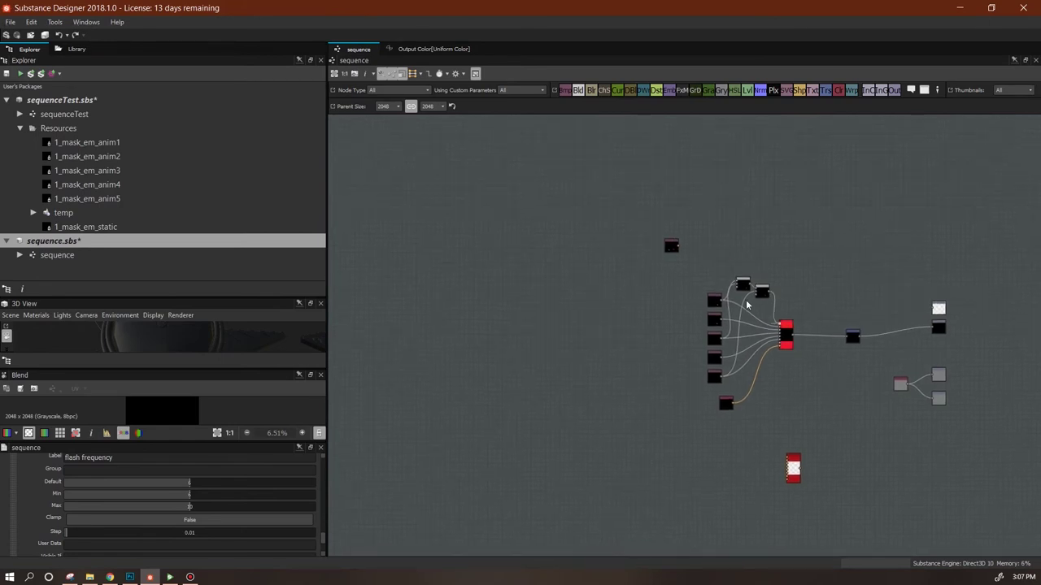
left_click_drag(696, 265, 779, 423)
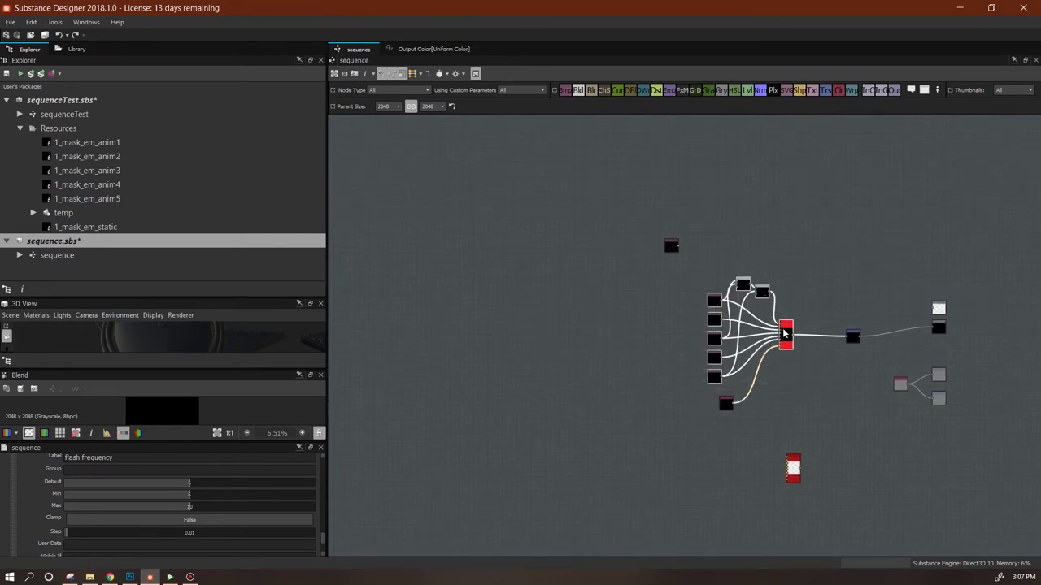
left_click_drag(785, 333, 629, 319)
left_click_drag(725, 402, 463, 417)
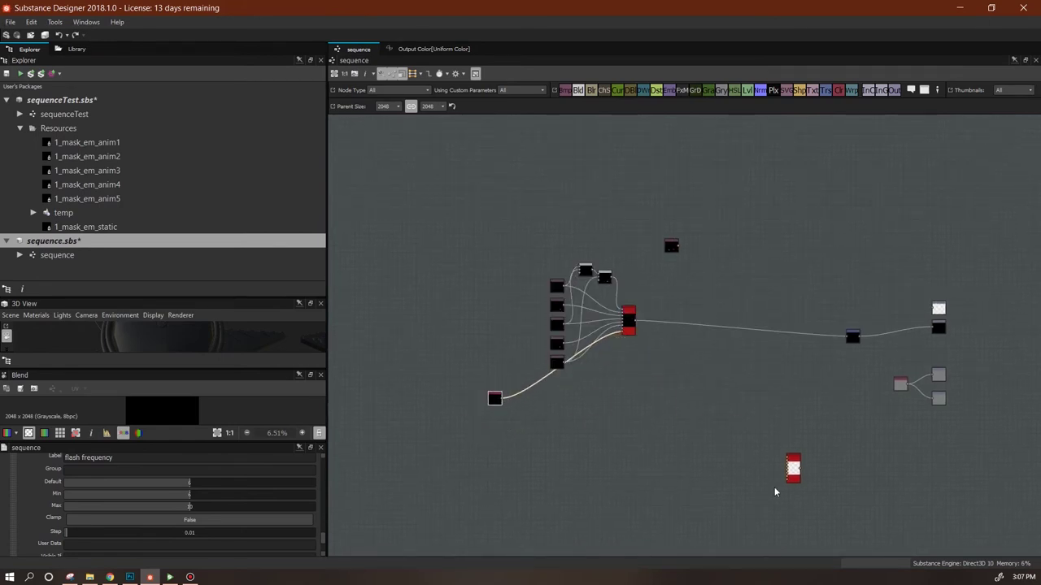
Connect the Uniform Color node to the unused Multi-Material Blend node below the mask group
left_click_drag(501, 396, 634, 479)
middle_click_drag(553, 532, 727, 463)
scroll(724, 449, "up", 1)
scroll(724, 454, "up", 2)
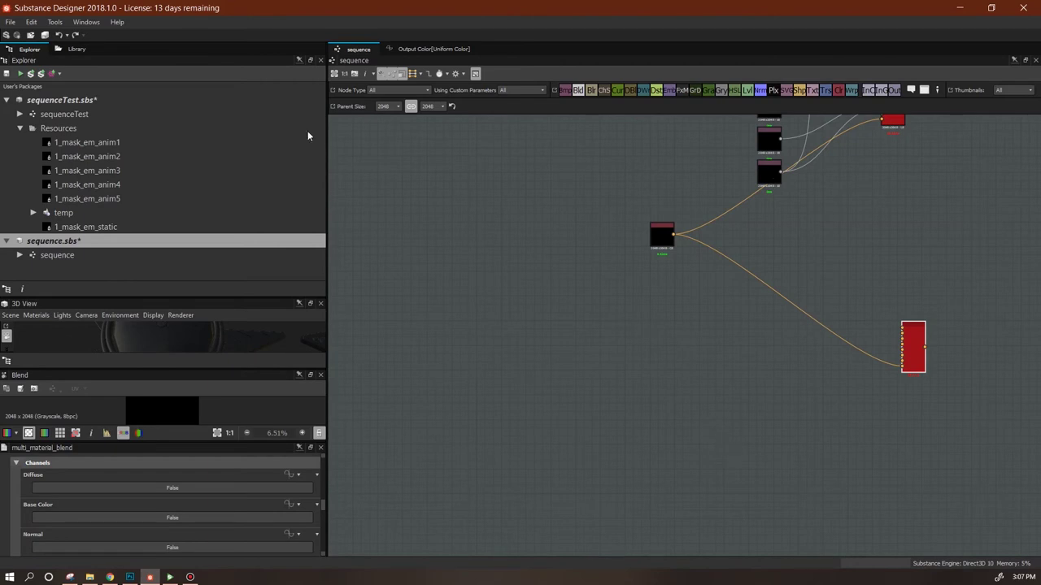
middle_click_drag(528, 176, 537, 262)
Open the sequenceTest graph and examine its baseColor, hueSpread and animColors progression frames
left_click(68, 116)
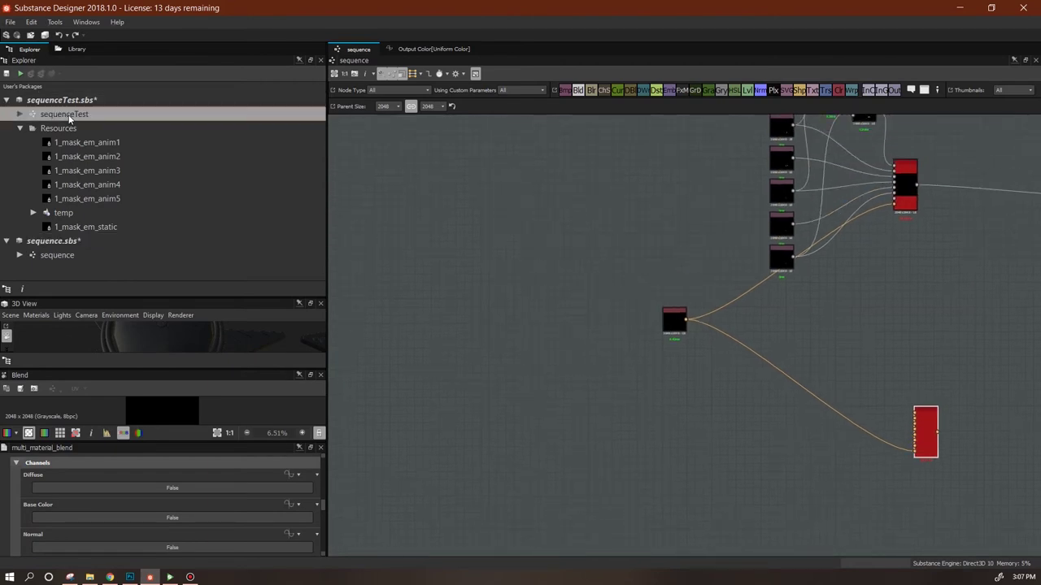
double_click(68, 115)
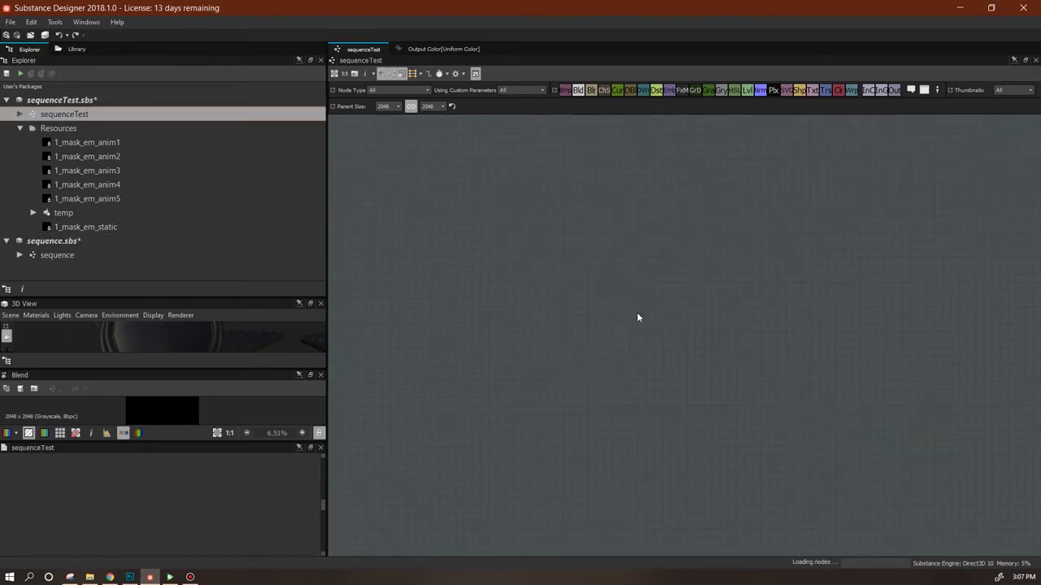
middle_click_drag(411, 479, 560, 314)
scroll(560, 314, "up", 5)
scroll(699, 267, "up", 2)
middle_click_drag(699, 267, 783, 230)
scroll(643, 230, "down", 3)
middle_click_drag(643, 230, 586, 320)
Publish the sequenceTest package as sequenceTest.sbsar
left_click(65, 99)
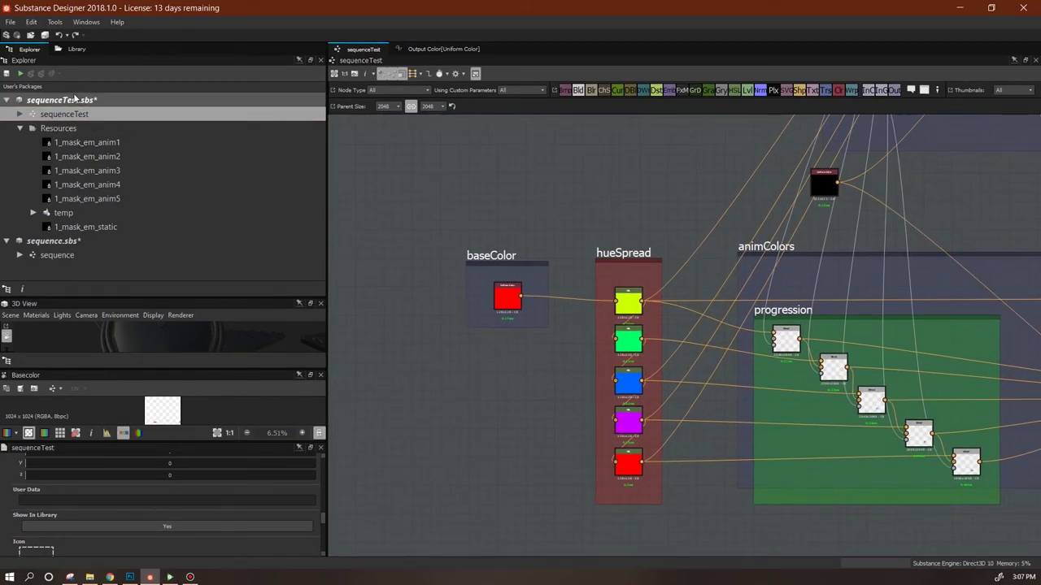
left_click(30, 73)
left_click(406, 318)
left_click(546, 291)
left_click(579, 349)
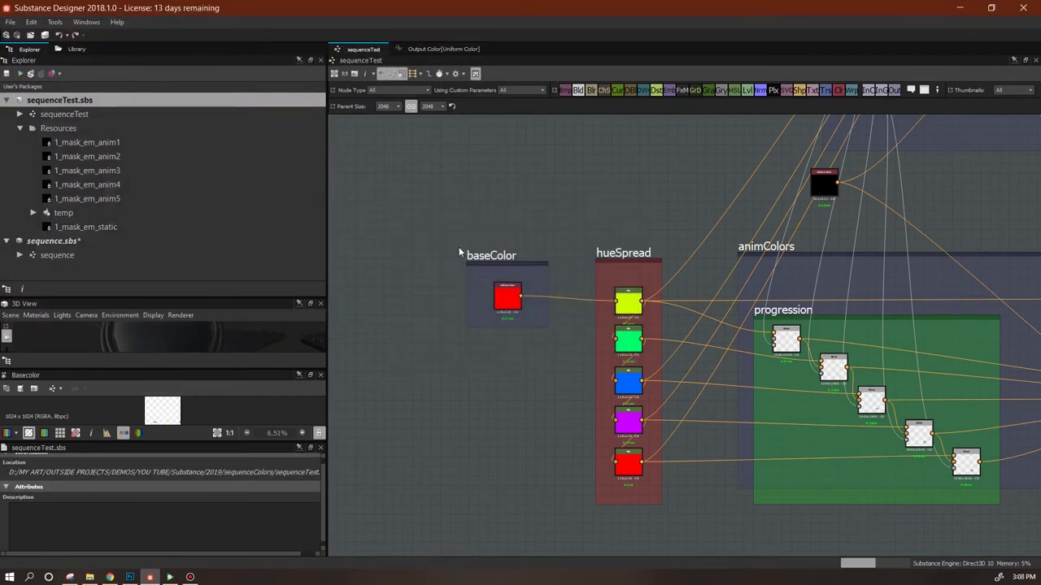
Switch to Substance Player, load sequenceTest.sbsar and view the colored animation from several angles
left_click(170, 577)
left_click(25, 36)
double_click(198, 184)
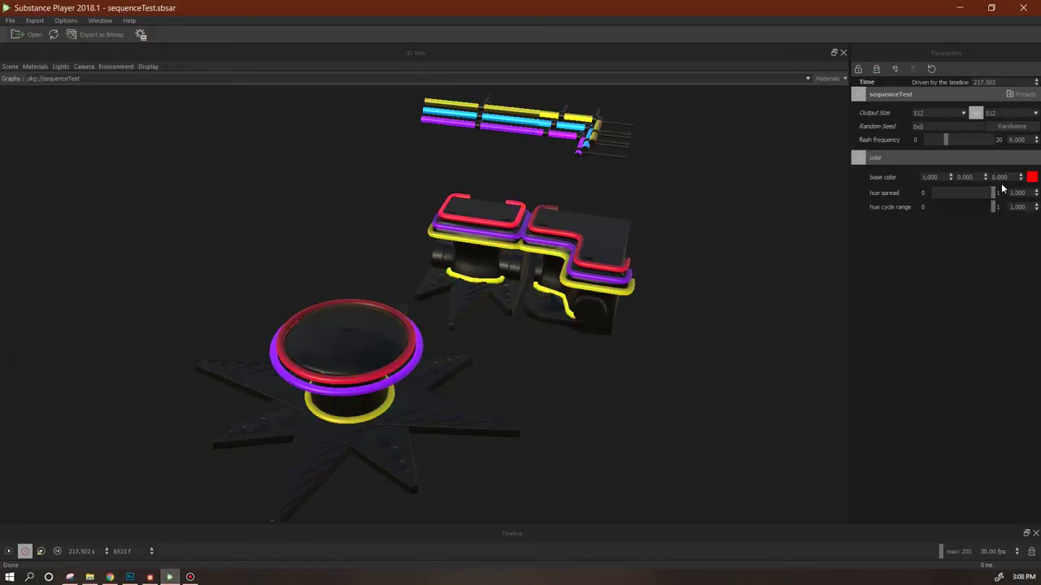
left_click_drag(770, 347, 663, 411)
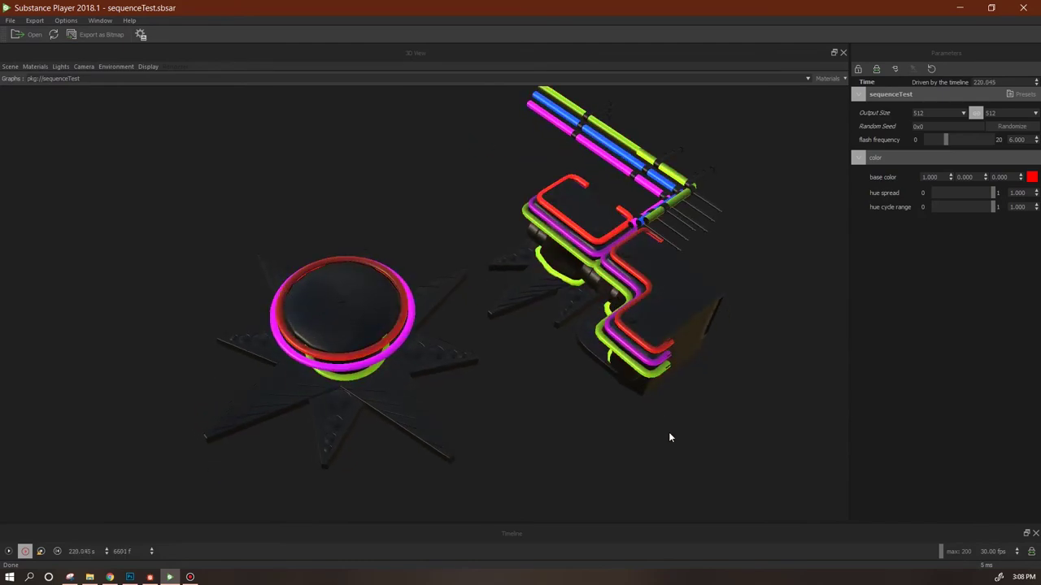
left_click_drag(544, 403, 706, 428)
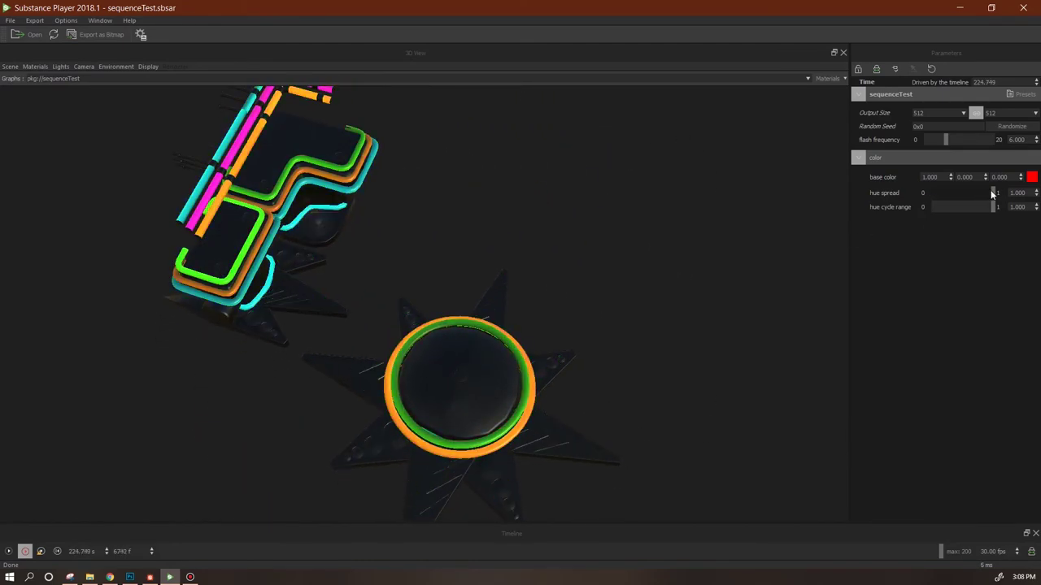
Preview the animation with the hue spread at 0 and the hue cycle range at 0.072
left_click_drag(992, 193, 928, 193)
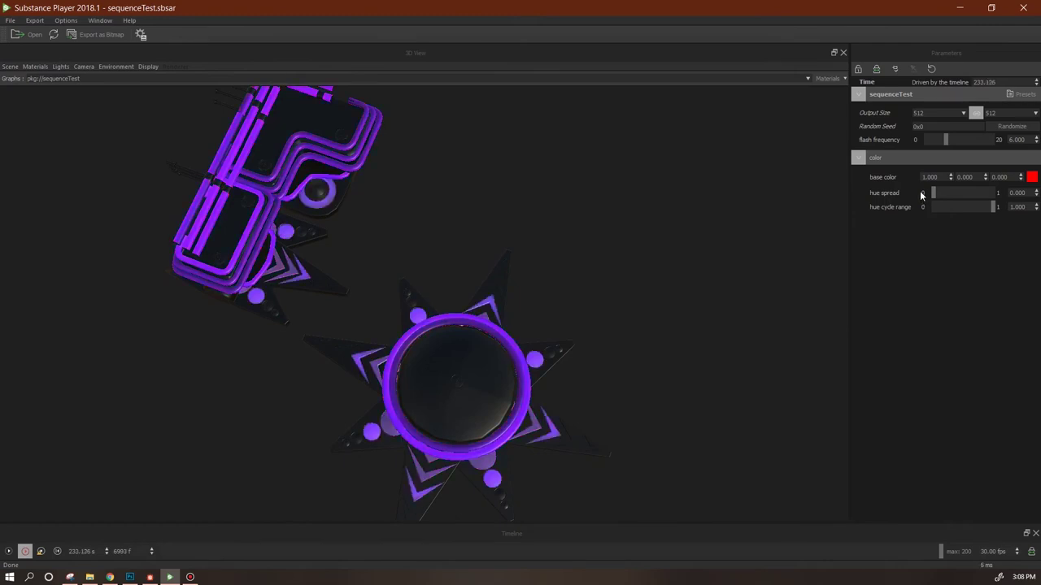
left_click_drag(994, 210, 938, 210)
left_click_drag(714, 332, 627, 279)
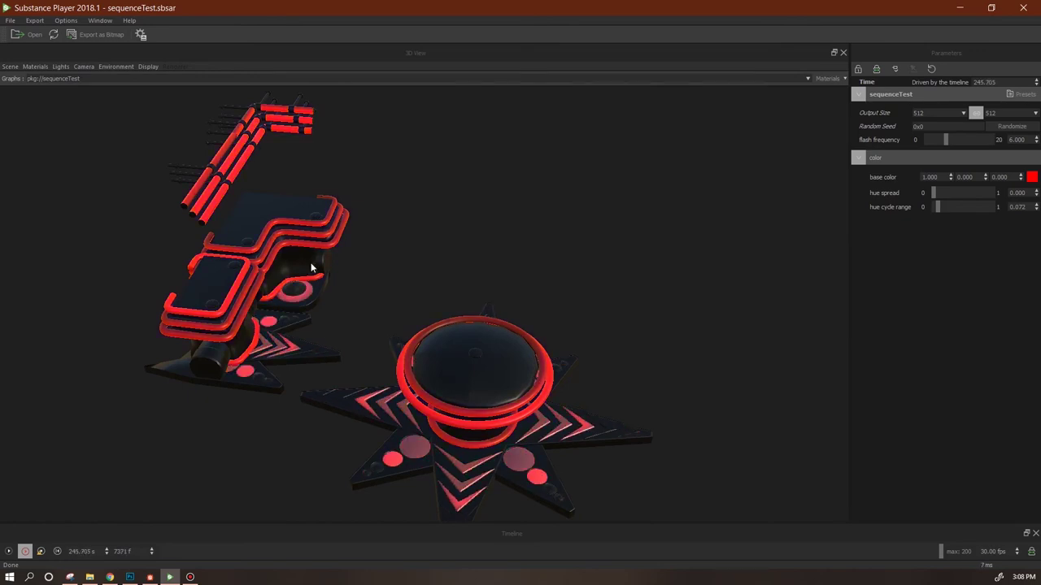
Change the base color to blue (0.070, 0, 1) and view the model from another side
left_click(1032, 176)
left_click(629, 334)
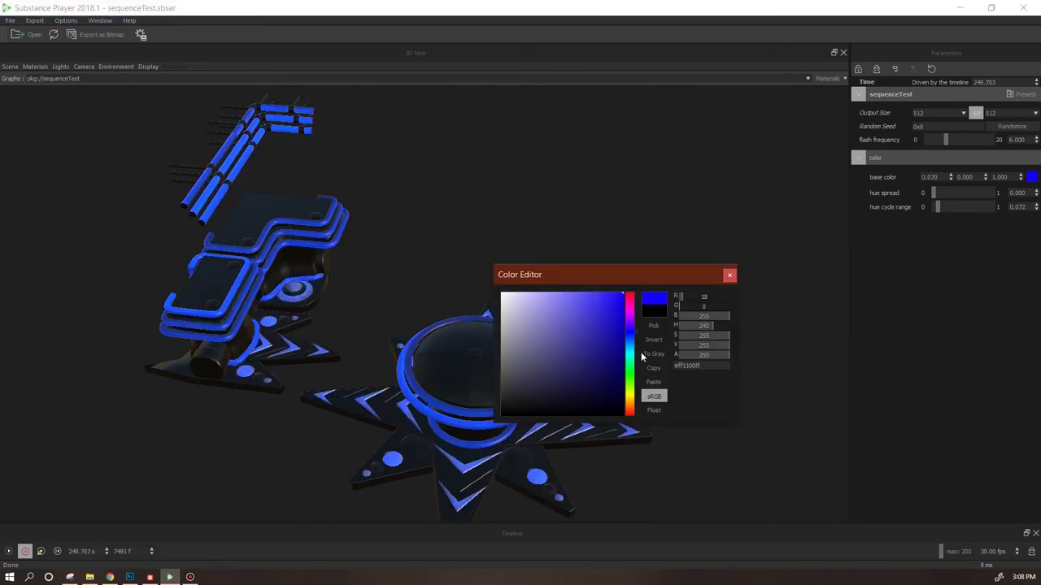
left_click(729, 275)
left_click_drag(536, 382, 350, 366)
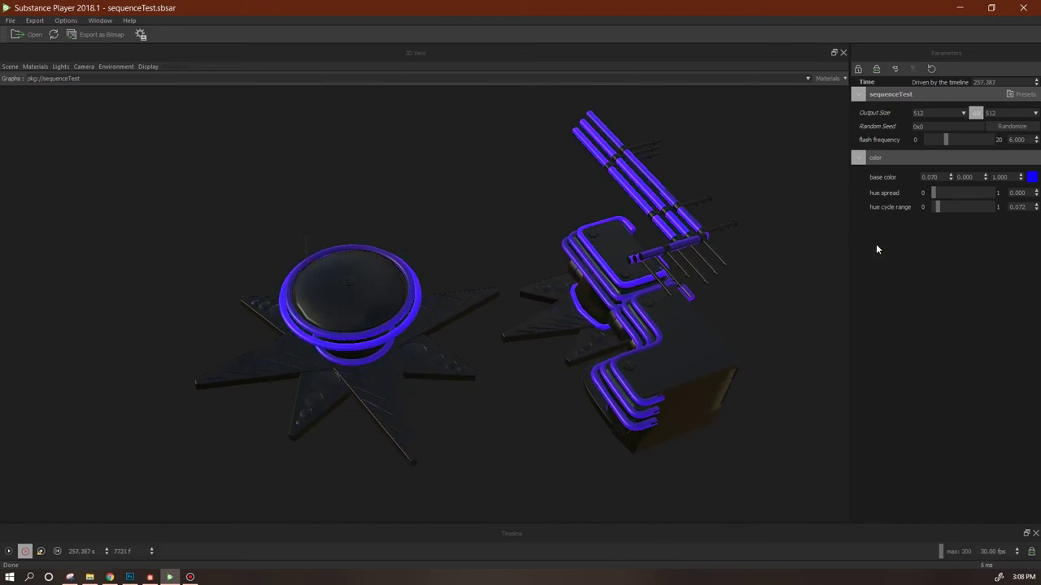
Preview a hue spread of 0.346 with the hue cycle range at 0.882 and at 1
left_click_drag(942, 198, 954, 193)
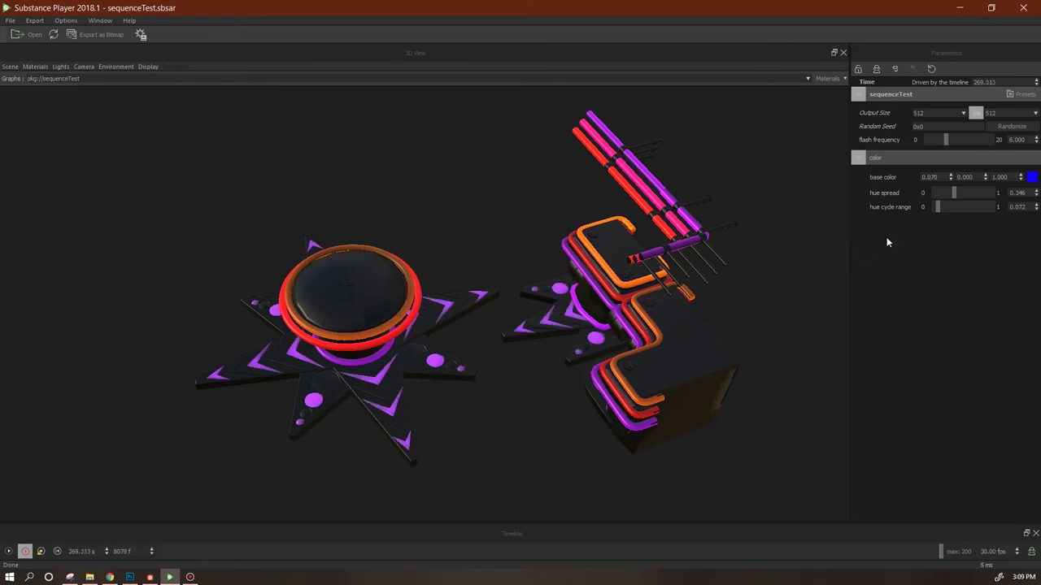
left_click_drag(940, 208, 987, 211)
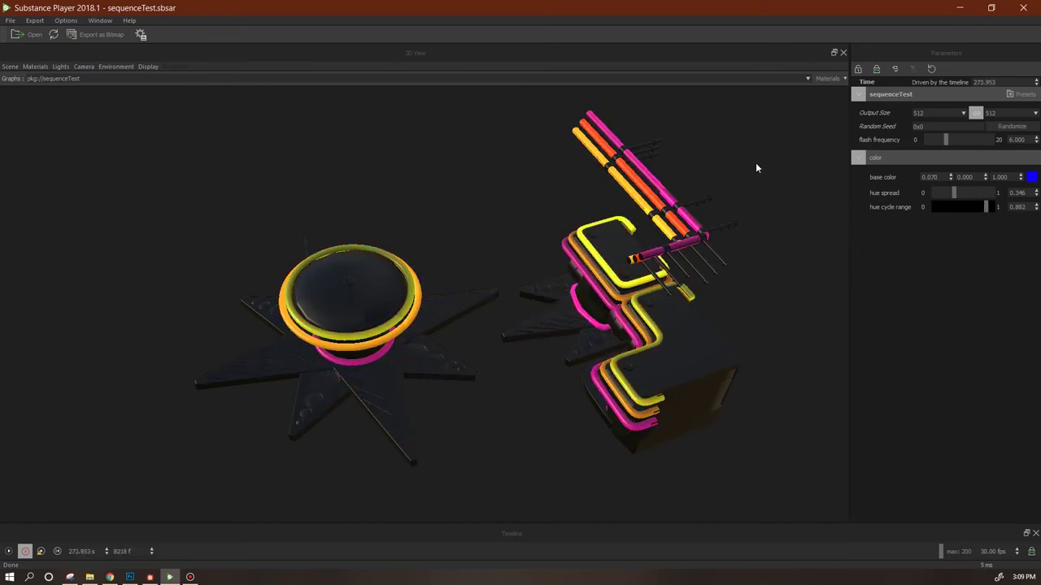
left_click_drag(986, 209, 998, 211)
left_click_drag(618, 388, 703, 397)
left_click_drag(813, 284, 697, 175)
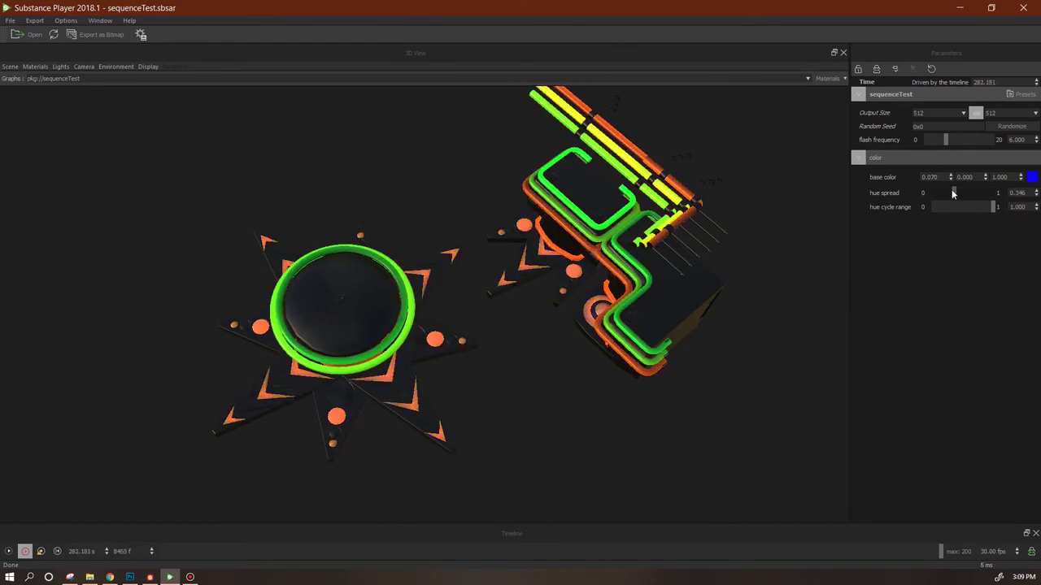
Raise the hue spread to its maximum of 1 and inspect the animated colors around the model
left_click_drag(954, 192, 1002, 196)
left_click_drag(813, 285, 634, 342)
left_click_drag(458, 402, 494, 298)
left_click_drag(645, 226, 945, 252)
Set the hue spread to 0.200 and the hue cycle range to 0.063, and view the animation from several angles
left_click_drag(991, 199, 955, 210)
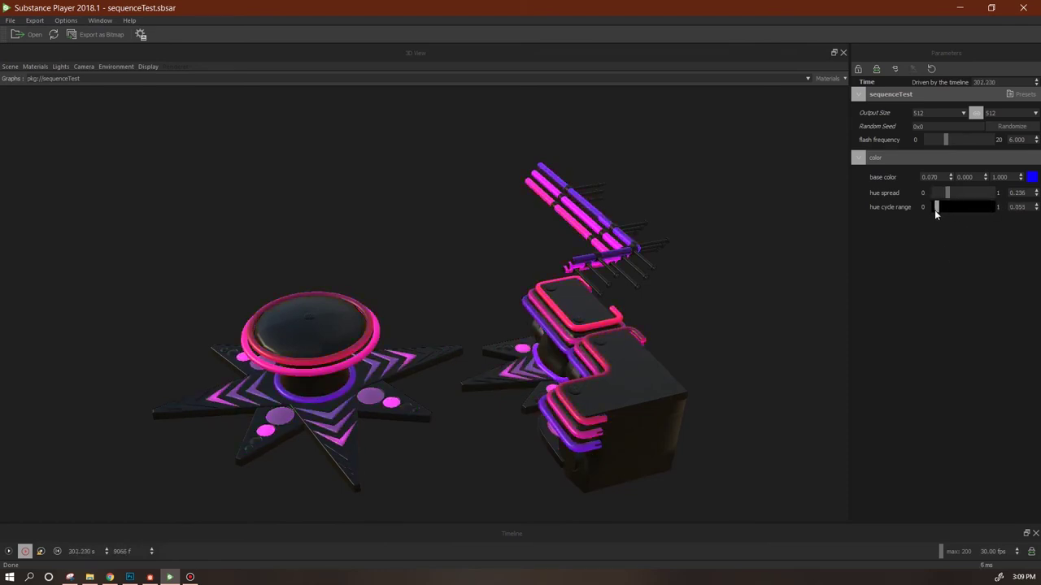
left_click_drag(946, 194, 935, 213)
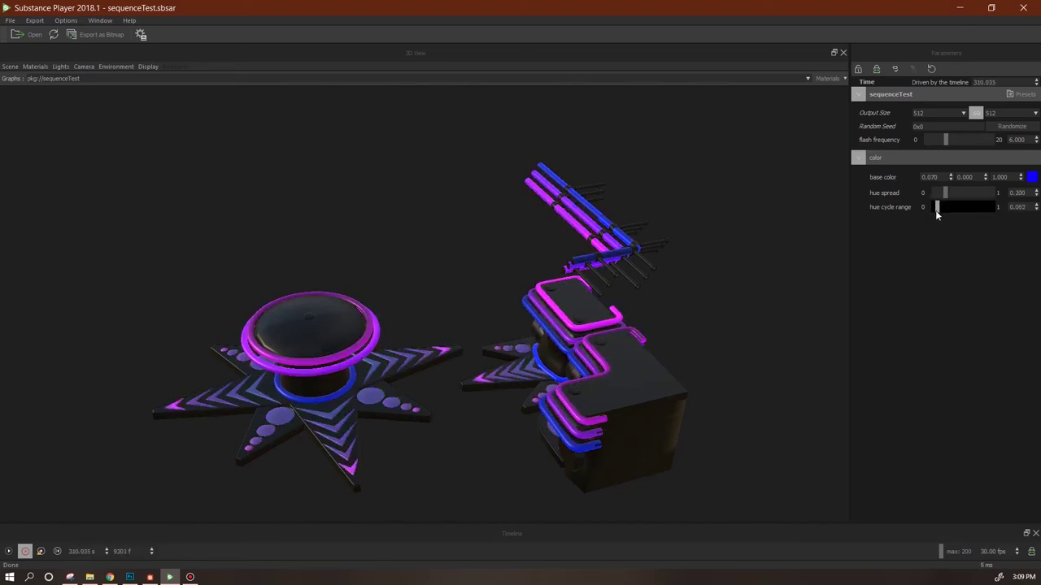
left_click_drag(532, 421, 692, 453)
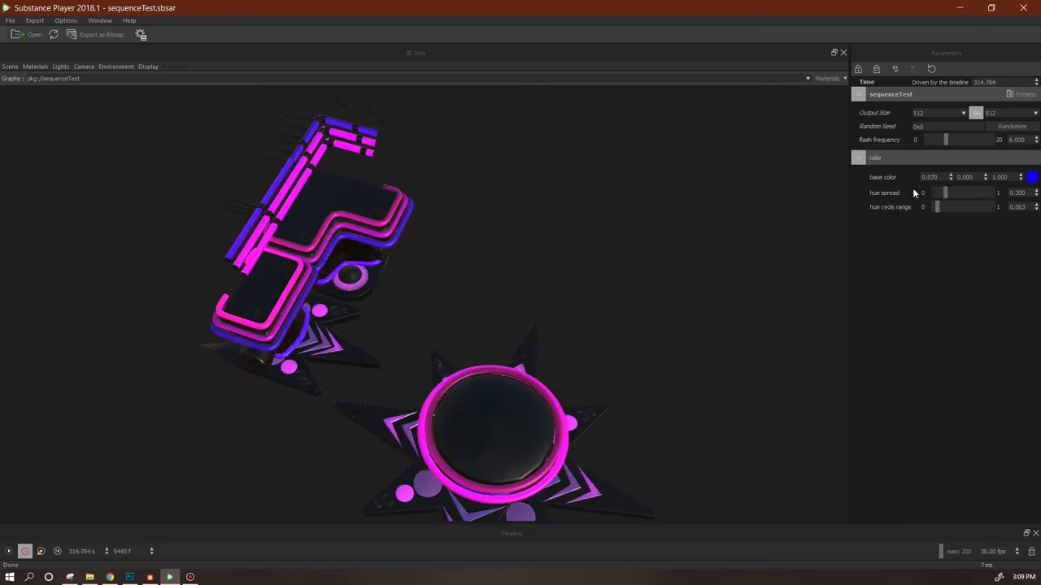
mouse_move(738, 342)
left_mouse_down()
mouse_move(743, 355)
mouse_move(754, 330)
left_mouse_up()
mouse_move(732, 399)
left_mouse_down()
mouse_move(726, 388)
mouse_move(764, 443)
mouse_move(723, 418)
mouse_move(652, 425)
mouse_move(643, 450)
mouse_move(717, 400)
left_mouse_up()
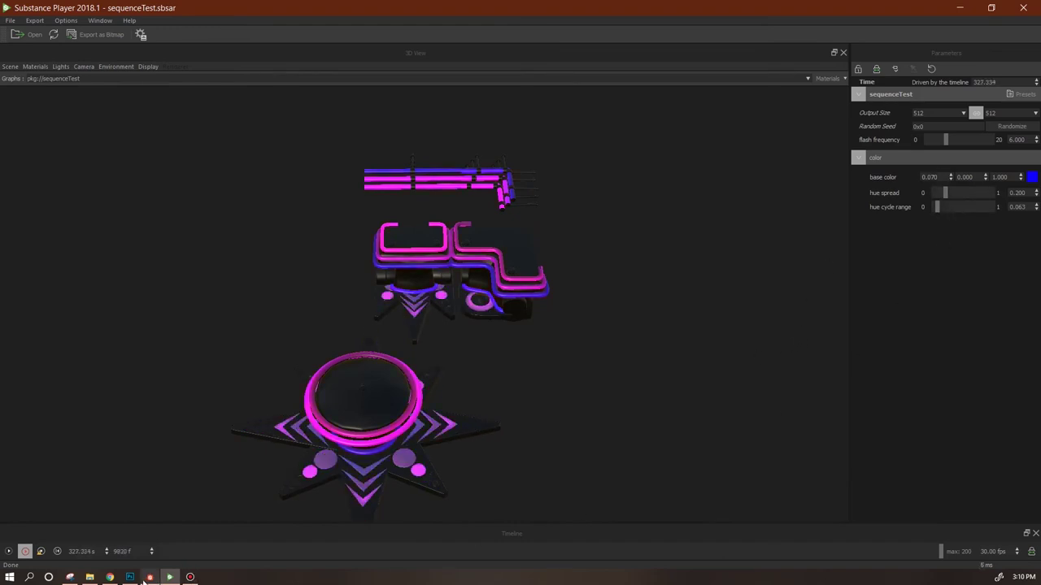
Switch to Substance Designer and add a Float1 input with identifier hueSpread, label "hue spread" and group "color" to the sequence graph
left_click(150, 577)
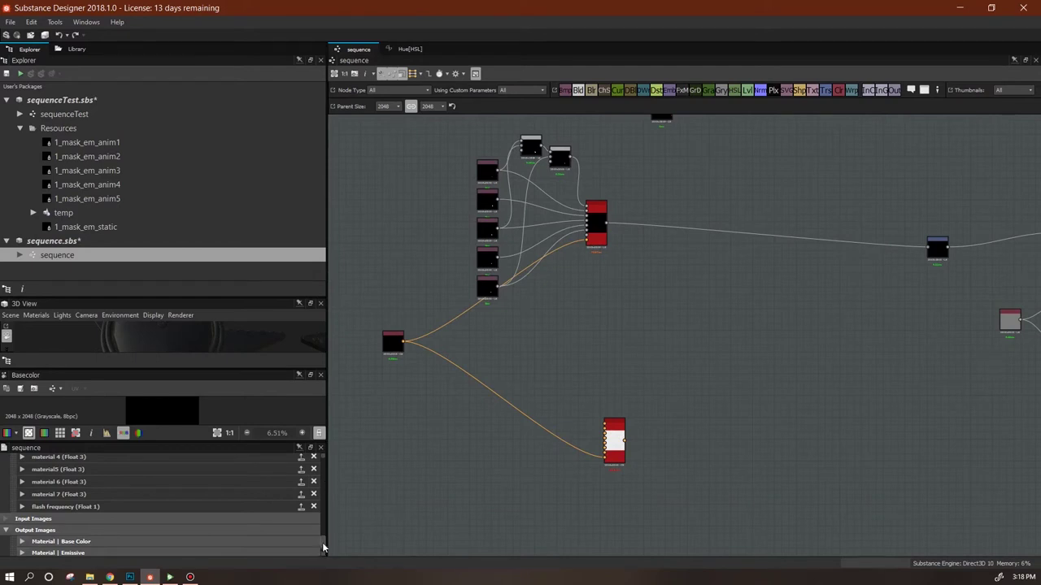
scroll(322, 548, "up", 5)
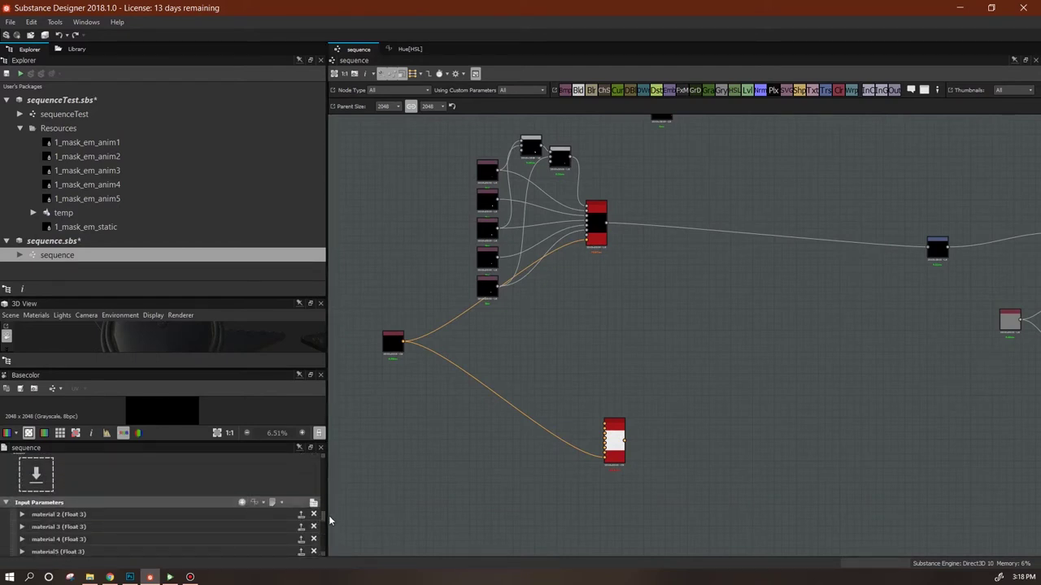
scroll(324, 520, "down", 5)
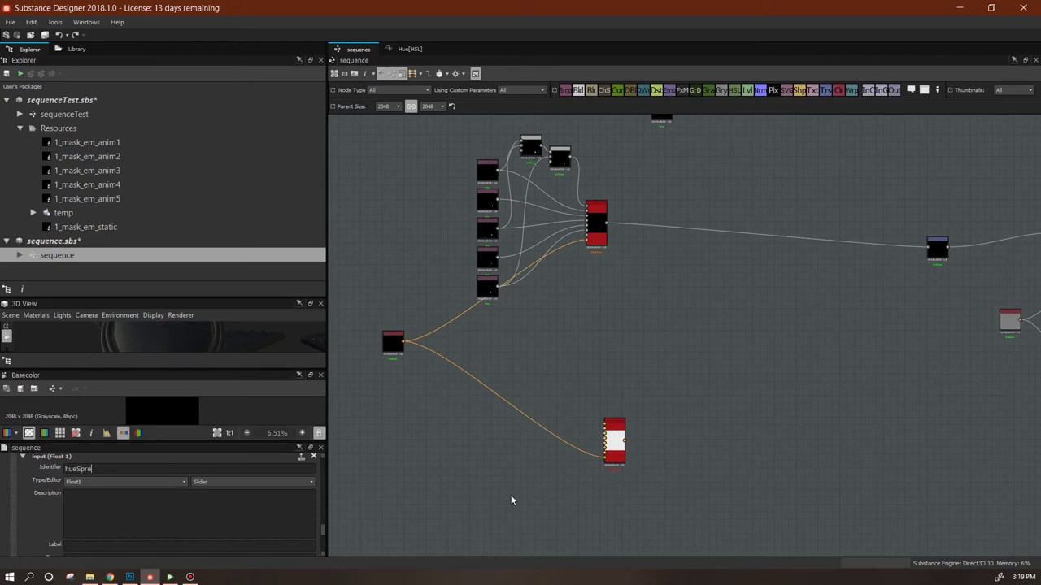
scroll(323, 539, "down", 3)
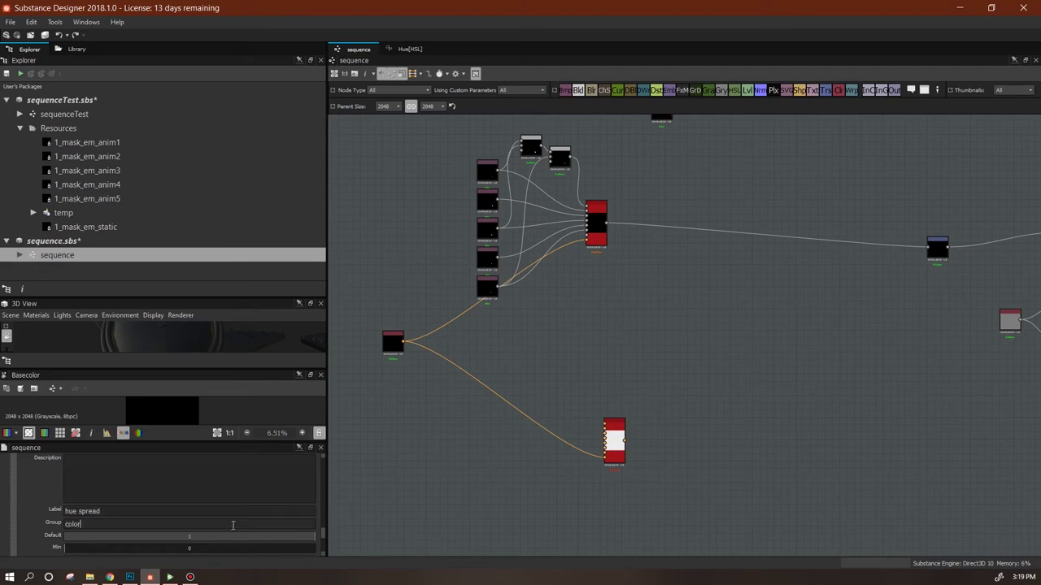
left_click_drag(322, 532, 322, 528)
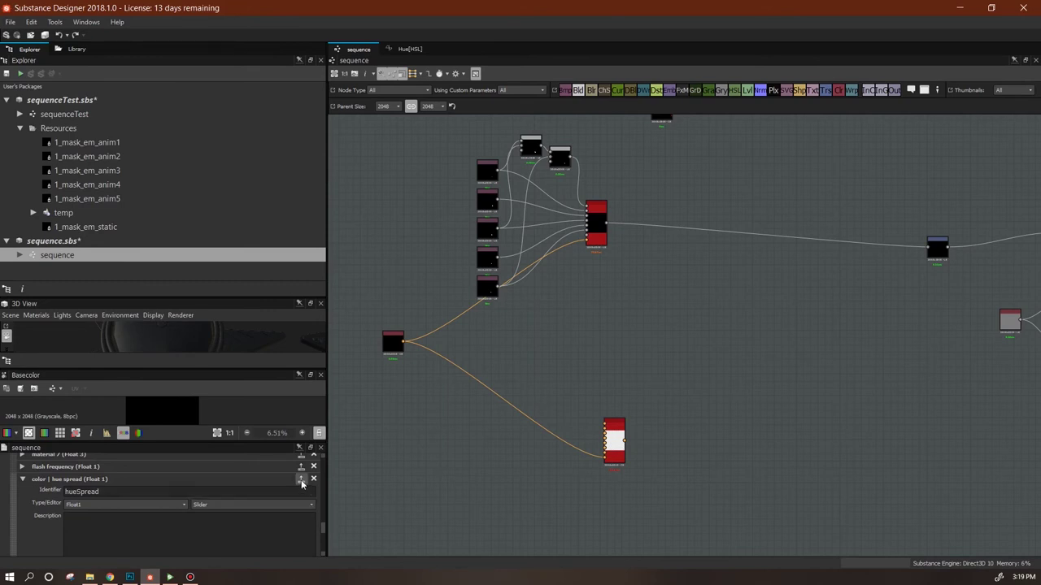
left_click(23, 479)
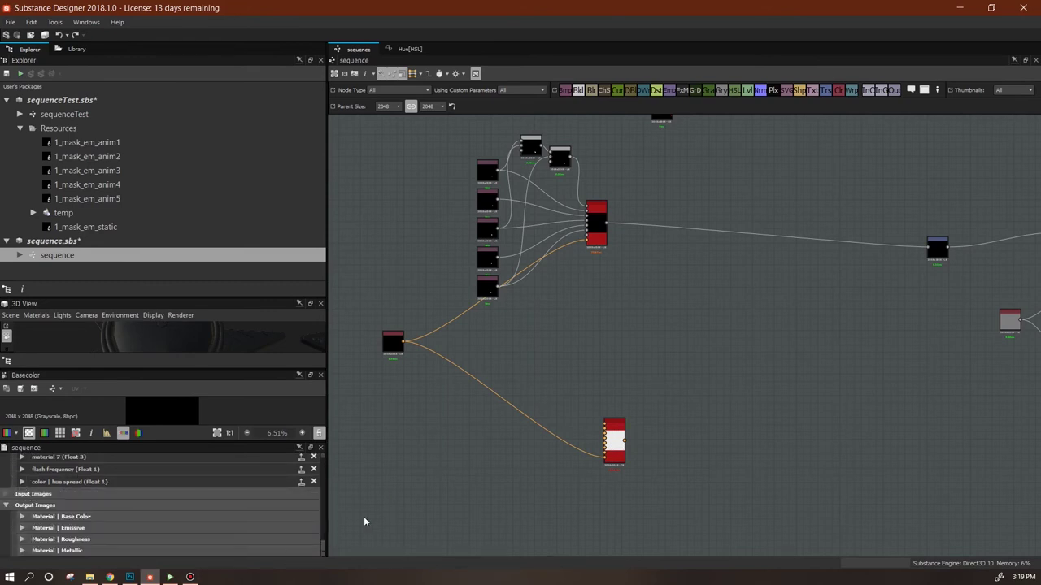
Duplicate the hue spread input and give the copy the identifier hueRange and the label "hue range"
scroll(322, 550, "up", 5)
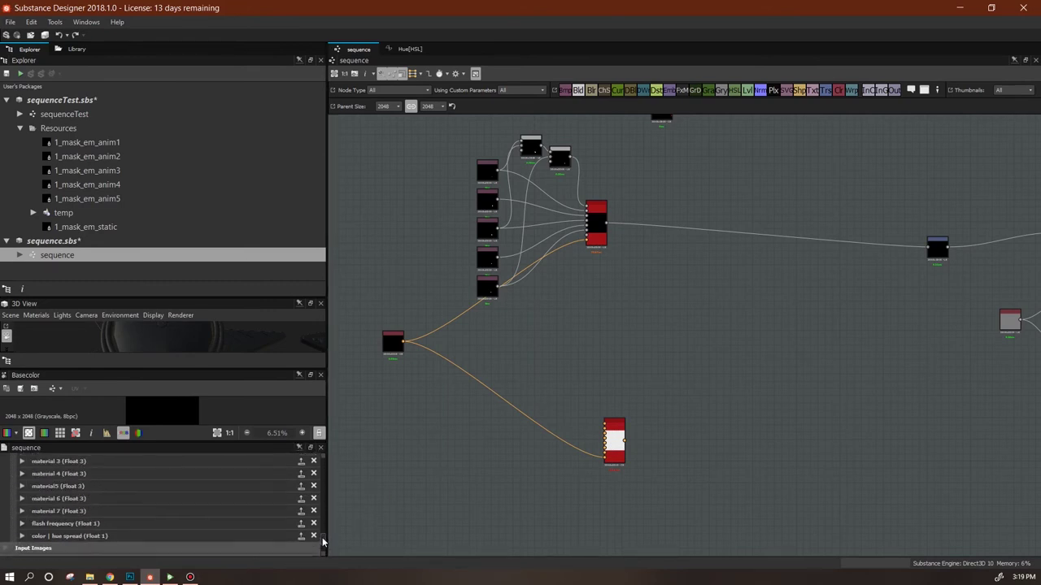
left_click(264, 543)
left_click(275, 493)
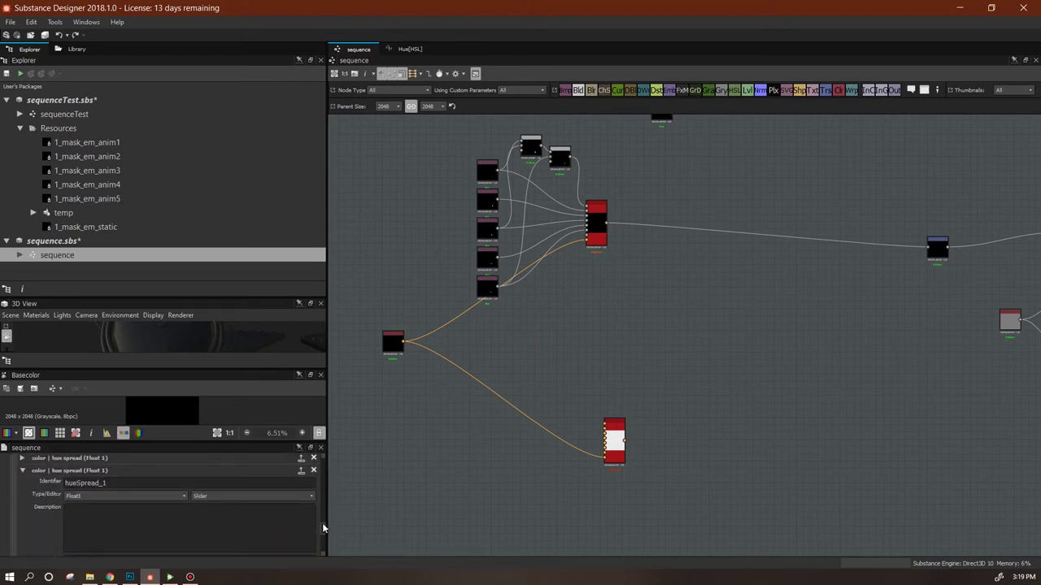
scroll(275, 533, "down", 2)
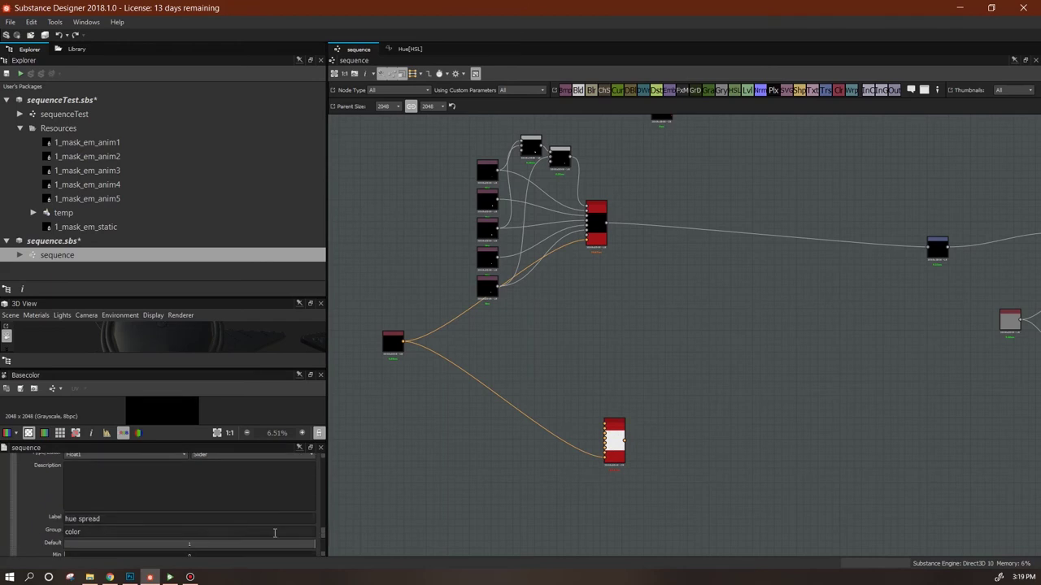
scroll(323, 536, "up", 3)
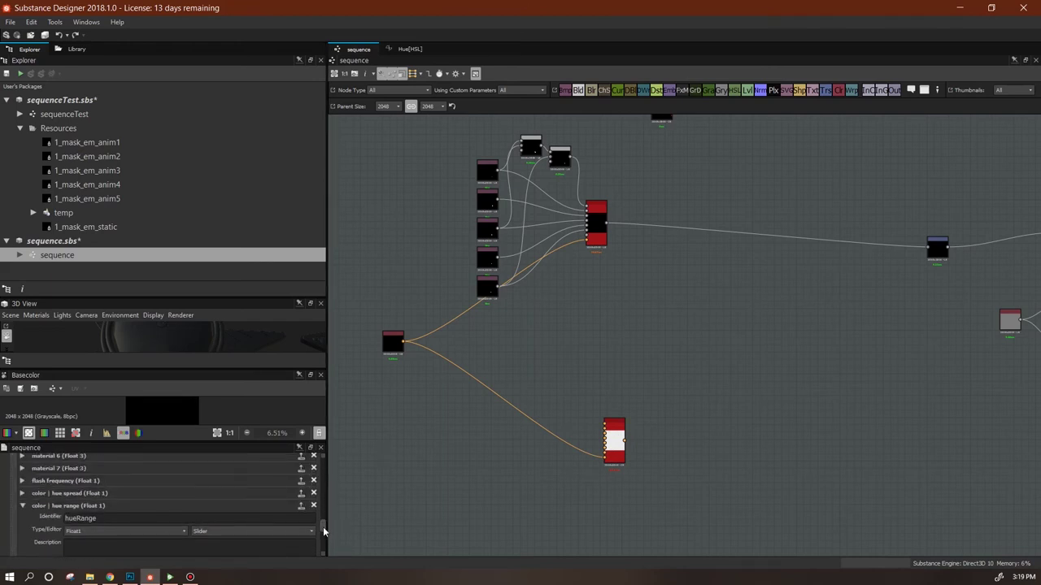
left_click(22, 506)
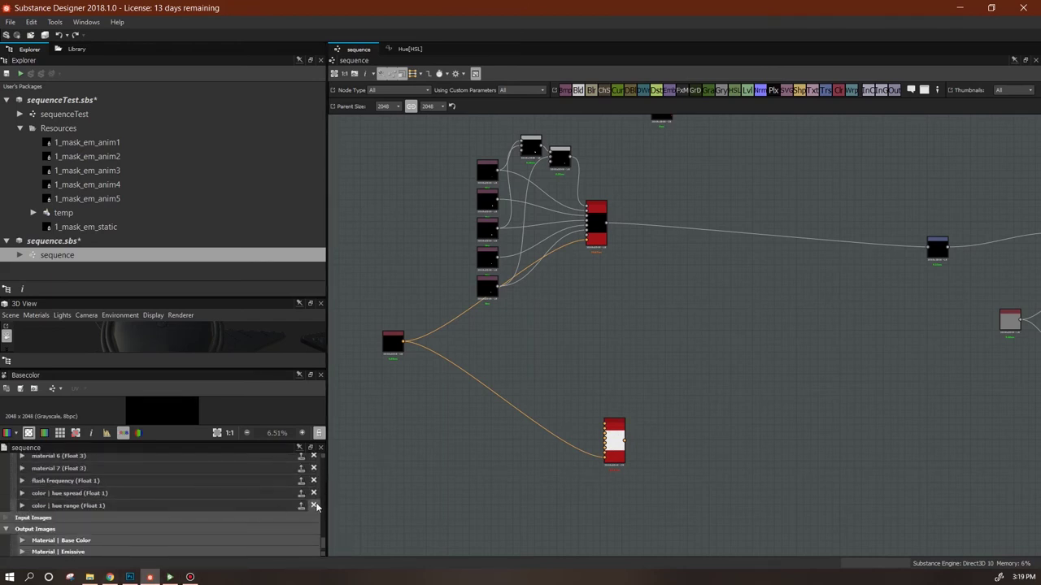
Add another input parameter to the sequence graph with the identifier baseColor
scroll(322, 538, "up", 2)
mouse_move(323, 539)
left_mouse_down()
mouse_move(322, 514)
mouse_move(323, 532)
left_mouse_up()
left_click(243, 504)
scroll(323, 532, "down", 1)
left_click(150, 474)
left_click(158, 552)
type("bae")
key("BackSpace")
type("seColor")
Make the baseColor input a color parameter and set its default to red (255, 0, 0)
left_click(307, 476)
left_click(302, 499)
left_click_drag(324, 525, 324, 537)
scroll(323, 537, "down", 1)
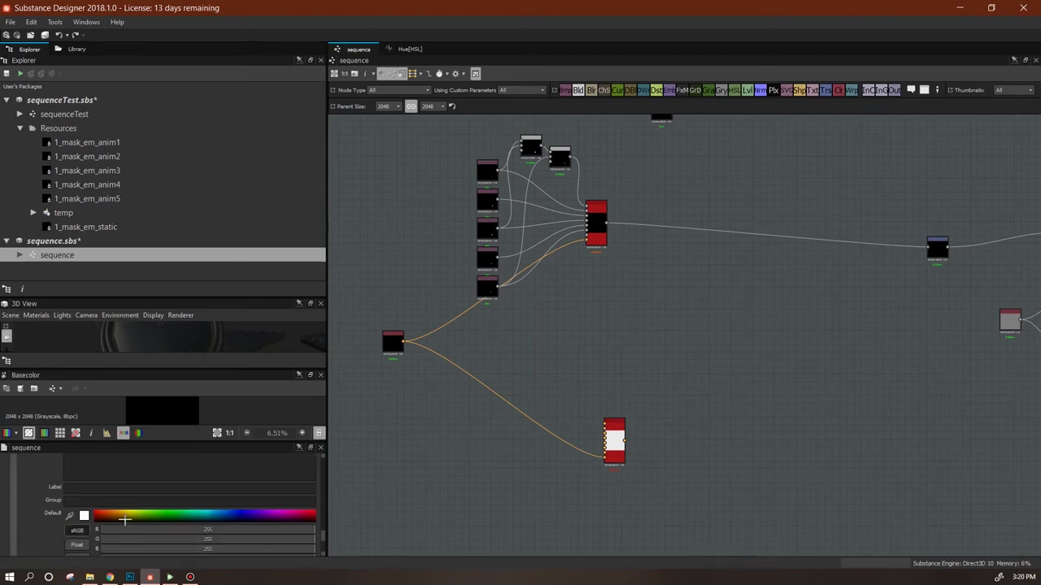
left_click(97, 517)
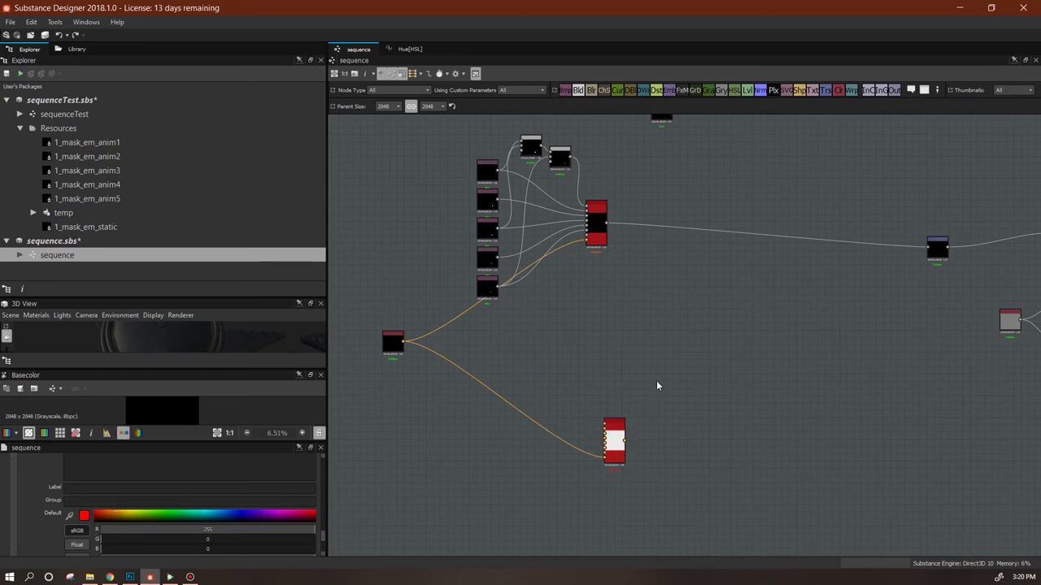
Drive a new Uniform Color node's output color with the baseColor input and place it below the black Uniform Color node
middle_click_drag(467, 446, 570, 455)
scroll(586, 378, "up", 3)
left_click_drag(481, 368, 477, 372)
left_click(296, 496)
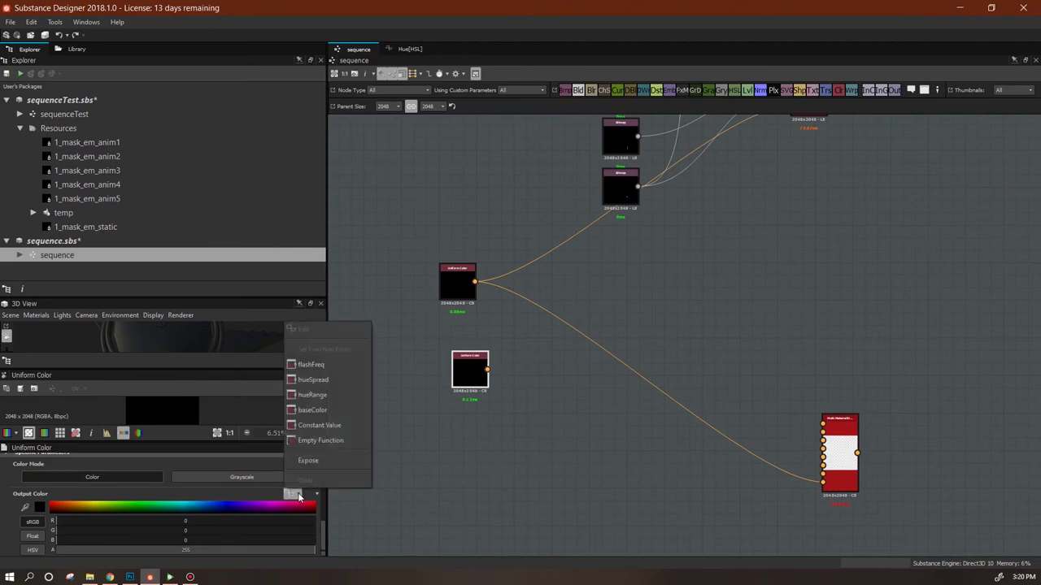
left_click(312, 410)
left_click_drag(470, 374, 394, 370)
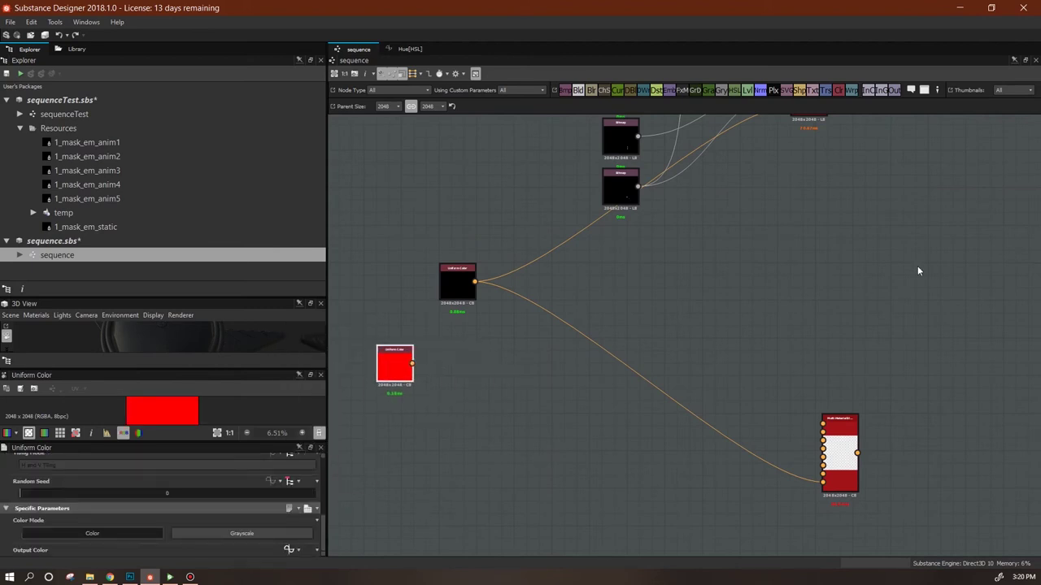
Add an HSL node beside the red Uniform Color node and feed it with that color
middle_click_drag(446, 365, 513, 263)
scroll(514, 263, "down", 1)
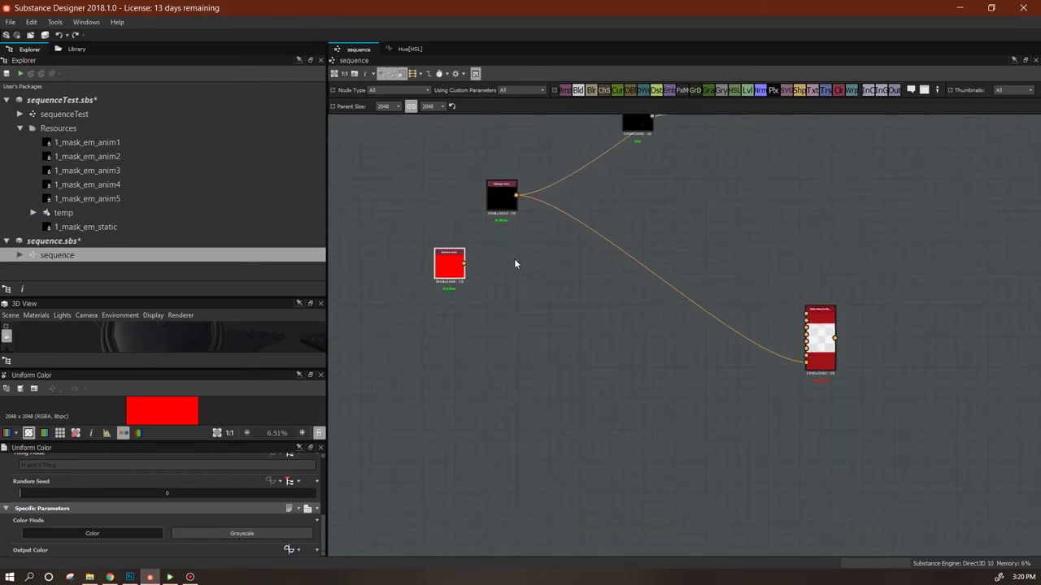
middle_click_drag(668, 305, 666, 494)
middle_click_drag(653, 423, 676, 397)
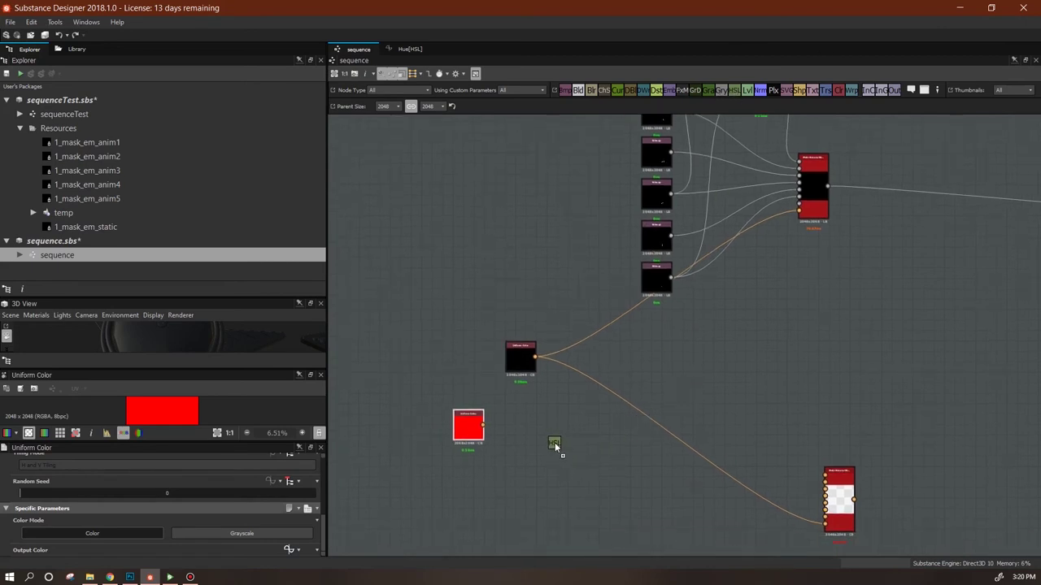
left_click_drag(554, 442, 553, 441)
middle_click_drag(693, 279, 677, 358)
middle_click_drag(673, 435, 696, 413)
middle_click_drag(666, 453, 674, 372)
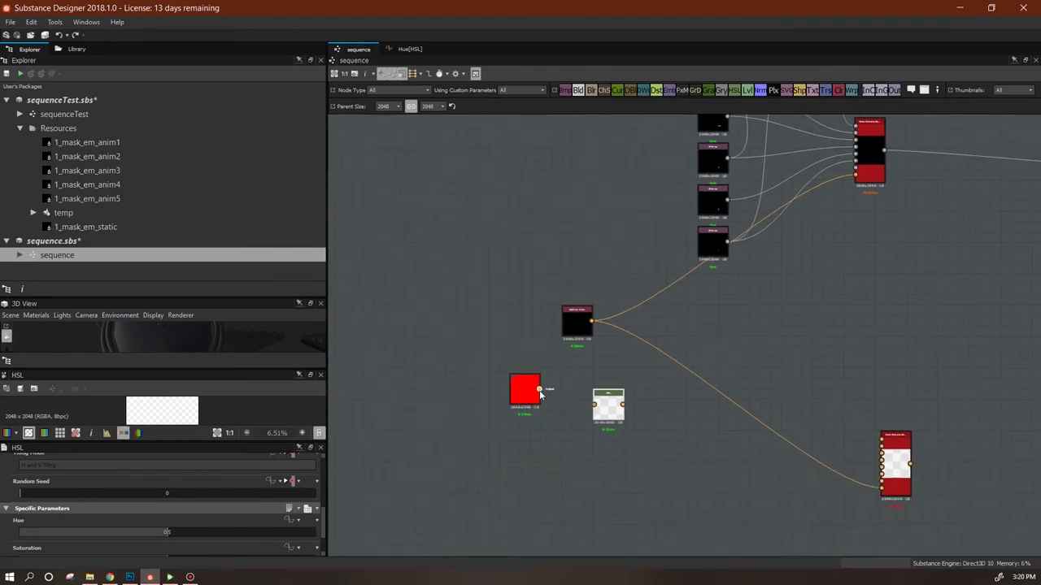
left_click_drag(595, 413, 593, 395)
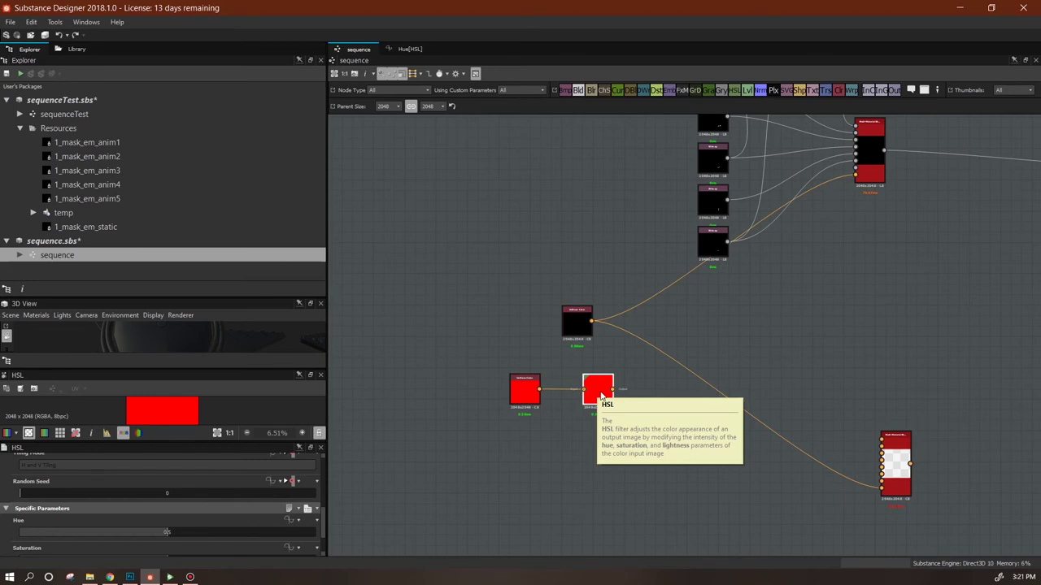
Assign an empty function to the HSL node's Hue and open it for editing
right_click(600, 388)
left_click(346, 522)
left_click(296, 521)
left_click(313, 467)
left_click(289, 520)
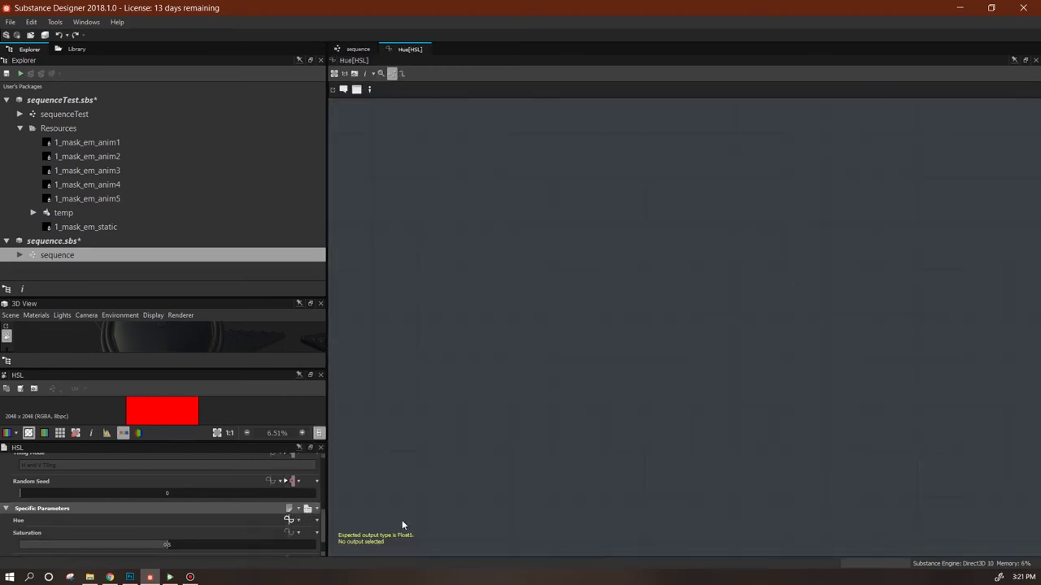
key("alt+Tab")
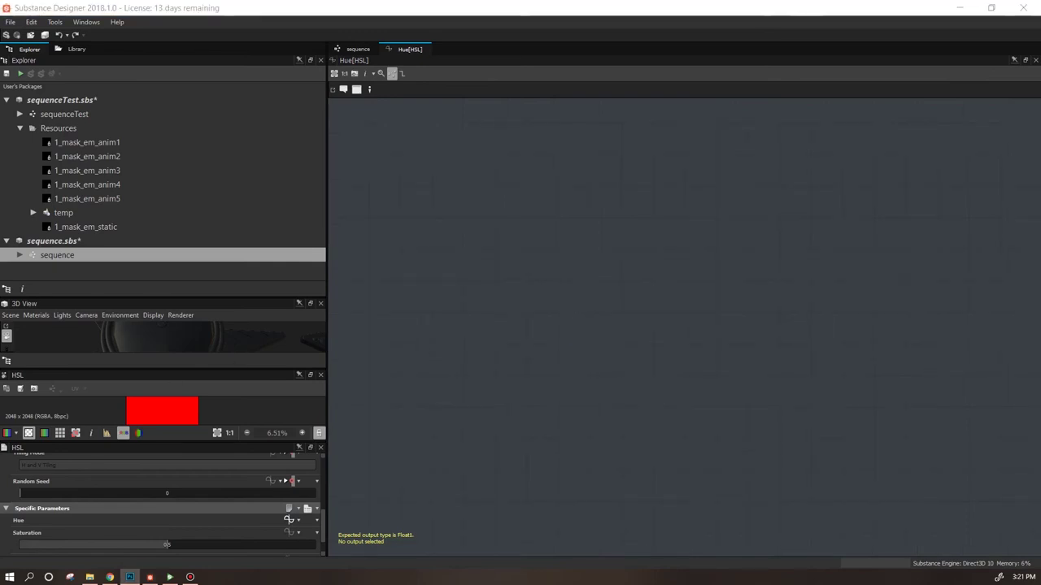
left_click(571, 346)
Add a Float constant to the Hue function and set it to 0.1
right_click(532, 261)
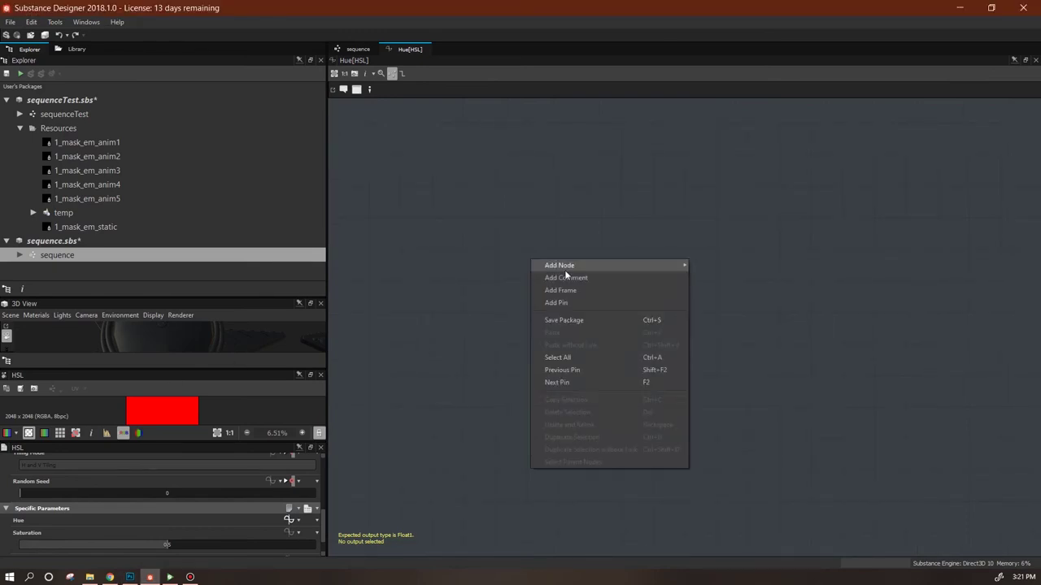
mouse_move(569, 274)
mouse_move(729, 271)
left_click(765, 268)
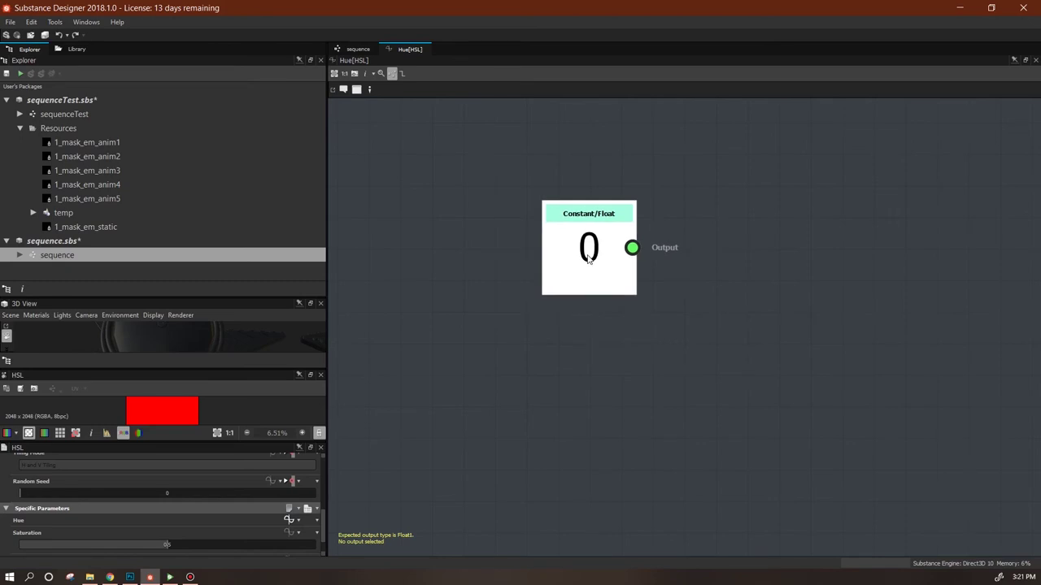
left_click_drag(166, 469, 210, 480)
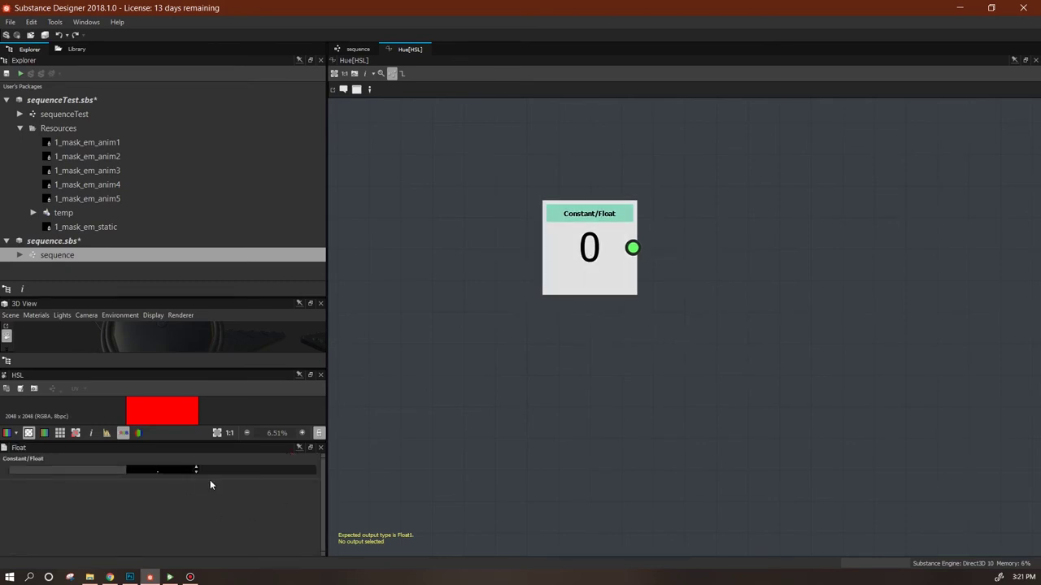
Add a Multiplication operator to the Hue function and arrange it below and beyond the 0.1 constant
right_click(733, 328)
mouse_move(839, 344)
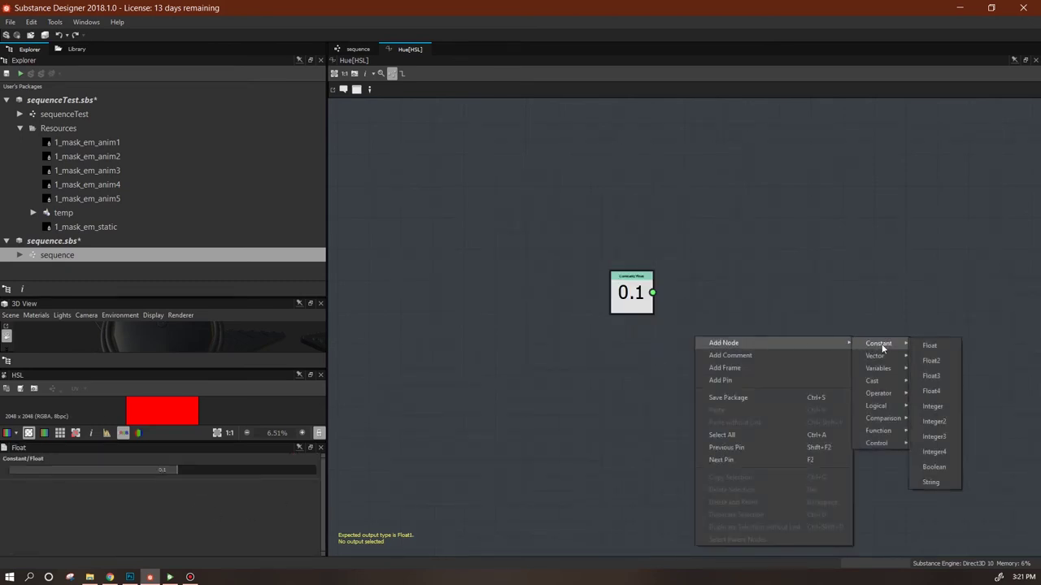
mouse_move(882, 394)
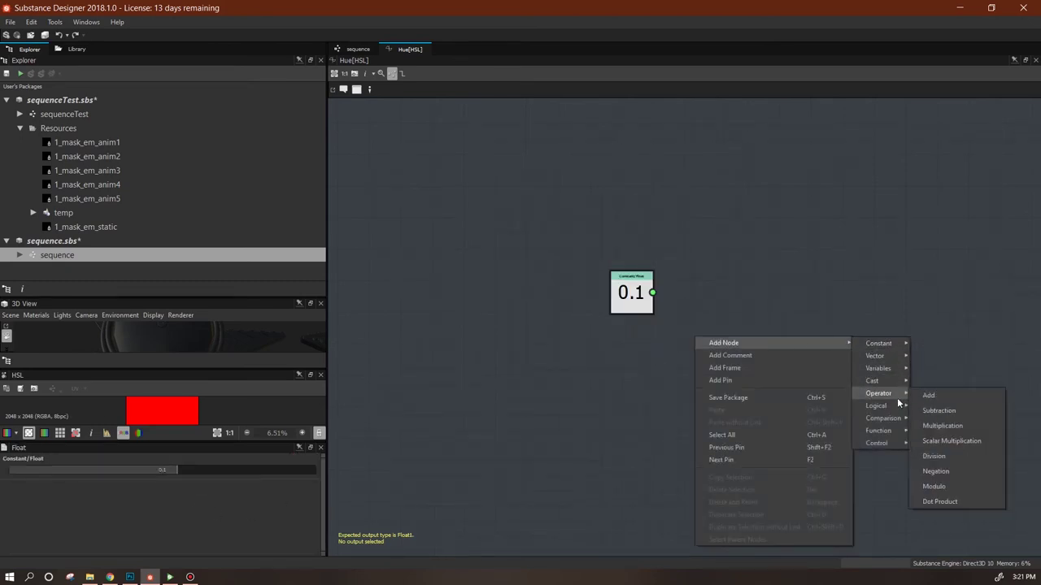
left_click(944, 426)
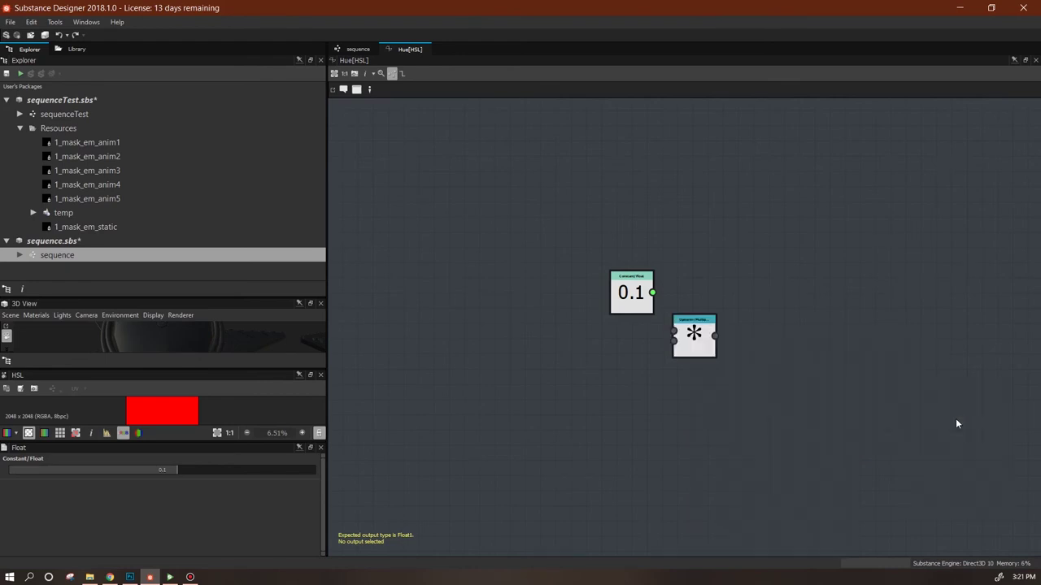
left_click_drag(698, 350, 735, 350)
mouse_move(649, 295)
left_mouse_down()
mouse_move(668, 255)
mouse_move(650, 257)
left_mouse_up()
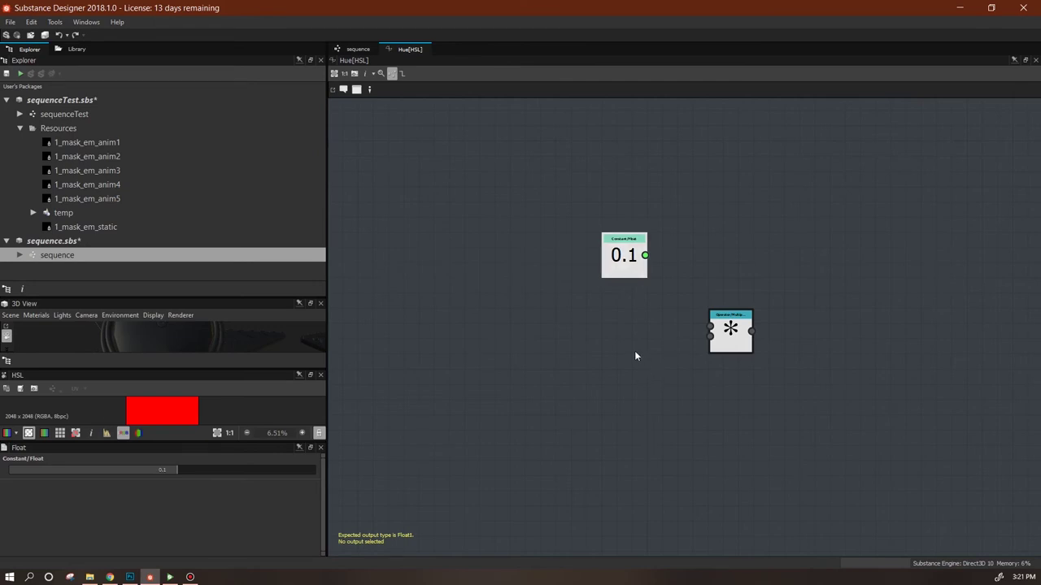
Add a Get Float variable node below the constant and have it read hueSpread
right_click(591, 348)
mouse_move(748, 356)
mouse_move(782, 357)
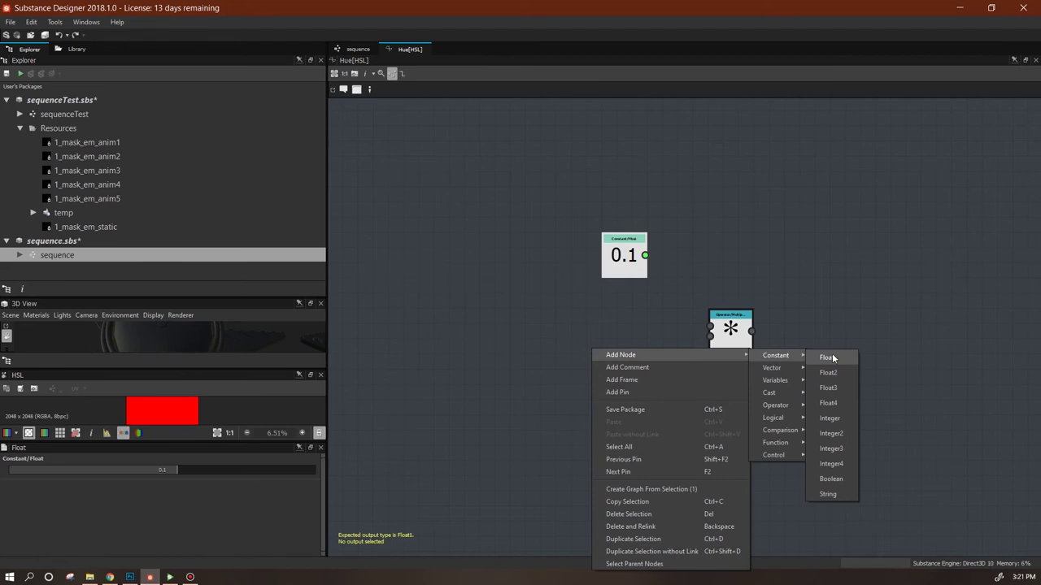
mouse_move(800, 381)
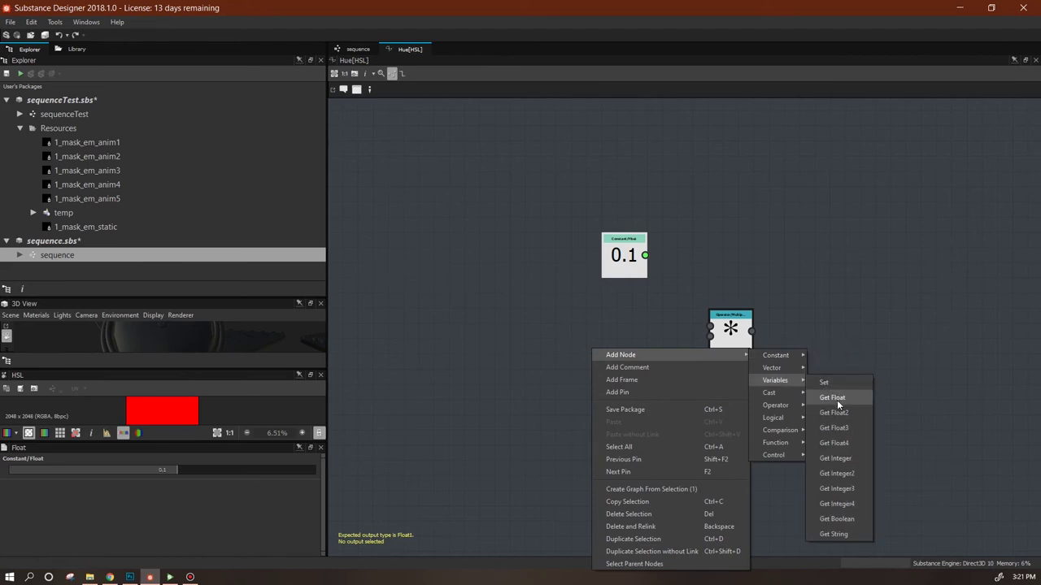
left_click(835, 399)
left_click(276, 470)
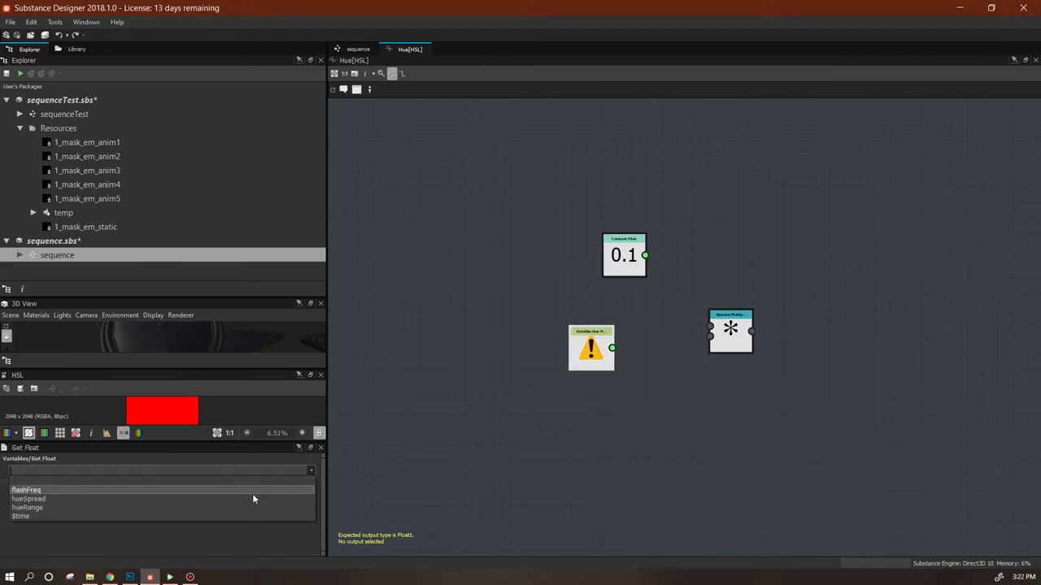
left_click(253, 495)
Multiply the 0.1 constant by hueSpread and set the Multiplication node as the Hue function's output
left_click_drag(611, 348, 710, 336)
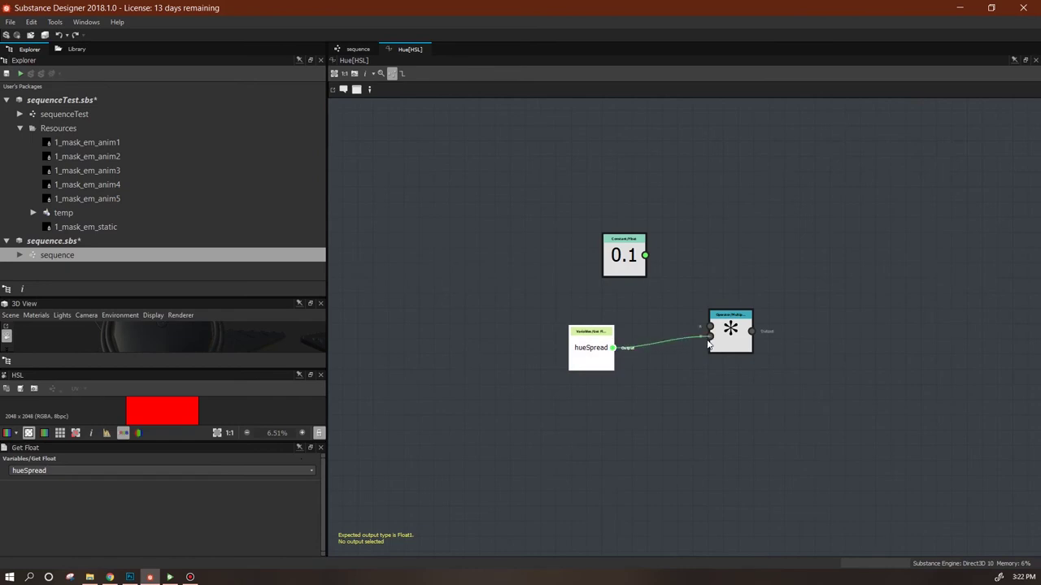
left_click_drag(645, 255, 709, 326)
left_click_drag(591, 349, 640, 348)
right_click(732, 341)
left_click(772, 382)
Back in the sequence graph, duplicate the HSL node, place the copy below the original and chain it from the original's output
left_click(358, 49)
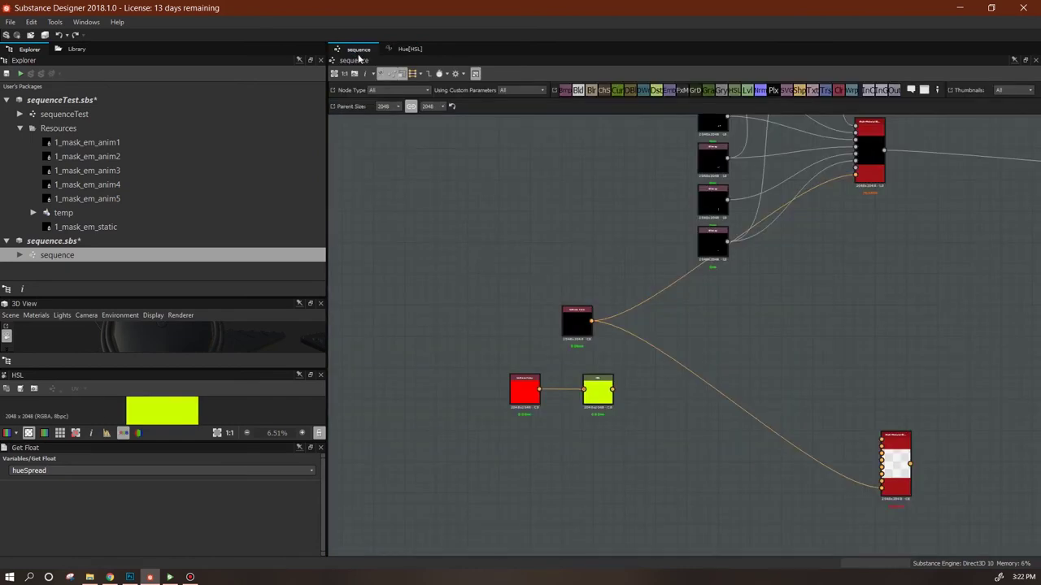
left_click_drag(600, 390, 487, 367)
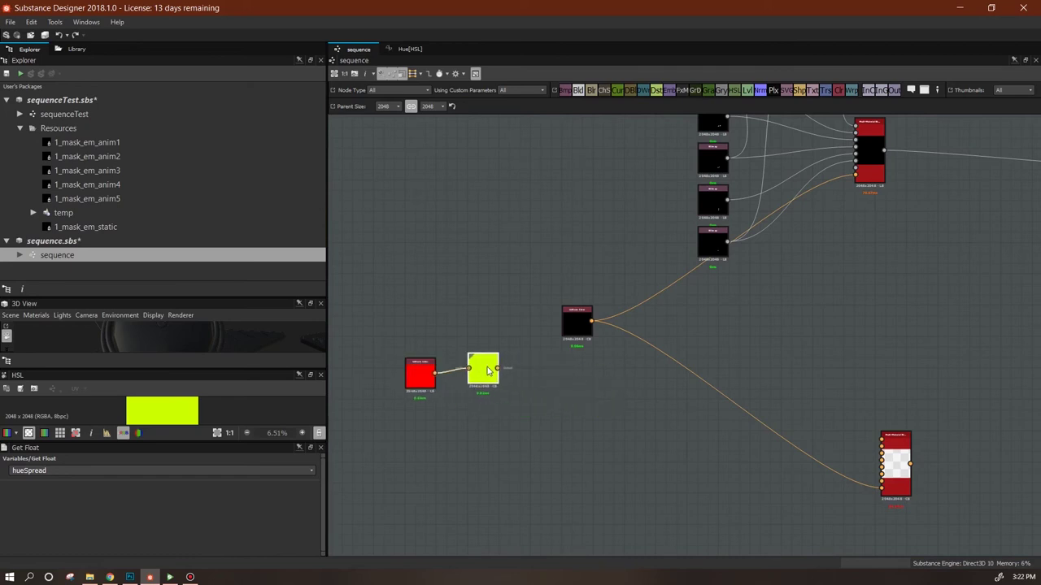
key("ctrl+d")
left_click_drag(686, 337, 482, 427)
middle_click_drag(587, 426, 603, 319)
left_click_drag(493, 274, 500, 275)
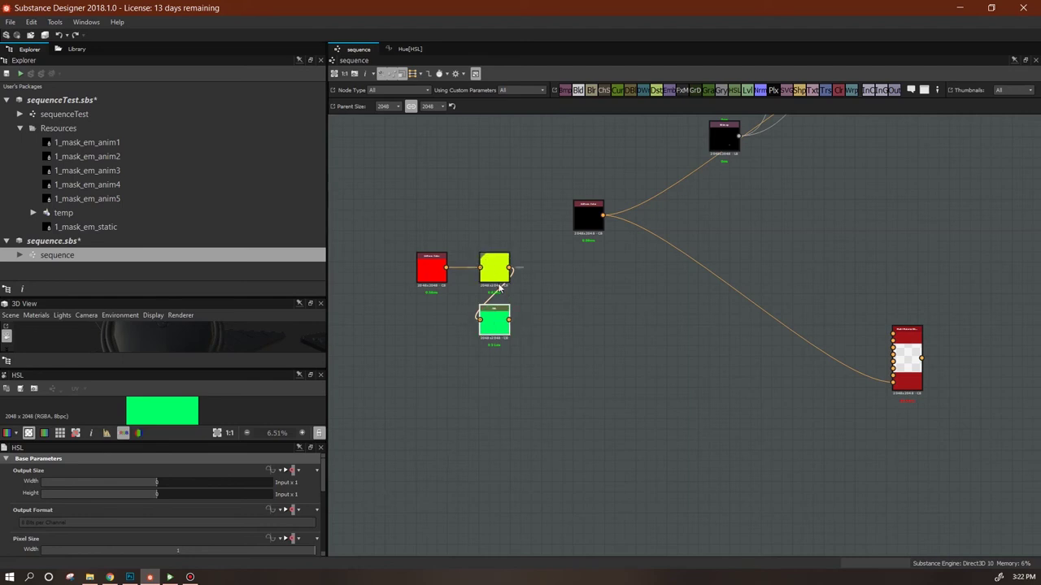
Duplicate the HSL node three more times and chain each copy from the previous one, forming a column of five HSL nodes
key("ctrl+d")
key("ctrl+d")
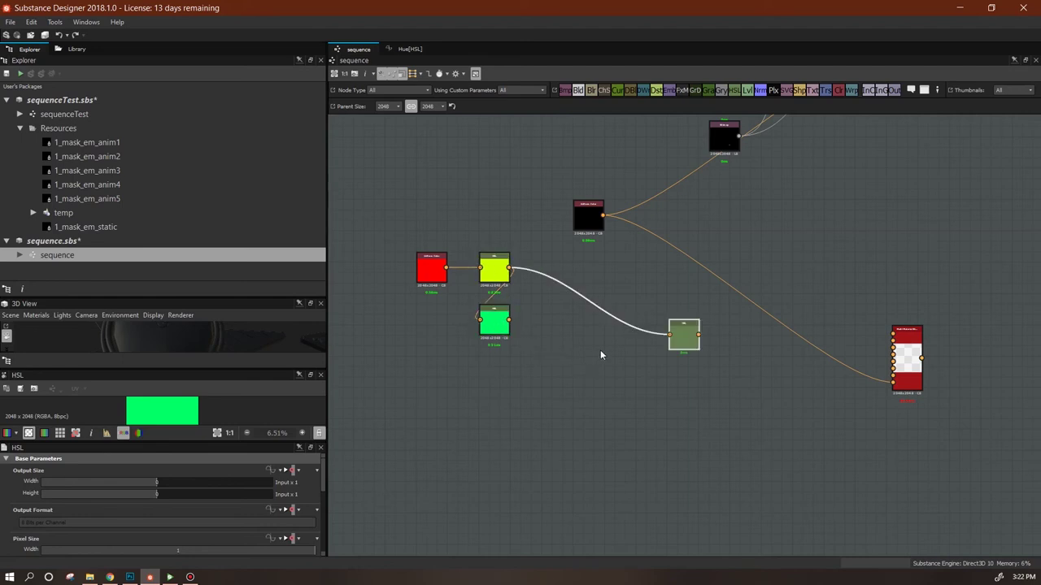
left_click_drag(671, 336, 476, 379)
key("ctrl+d")
left_click_drag(683, 334, 494, 494)
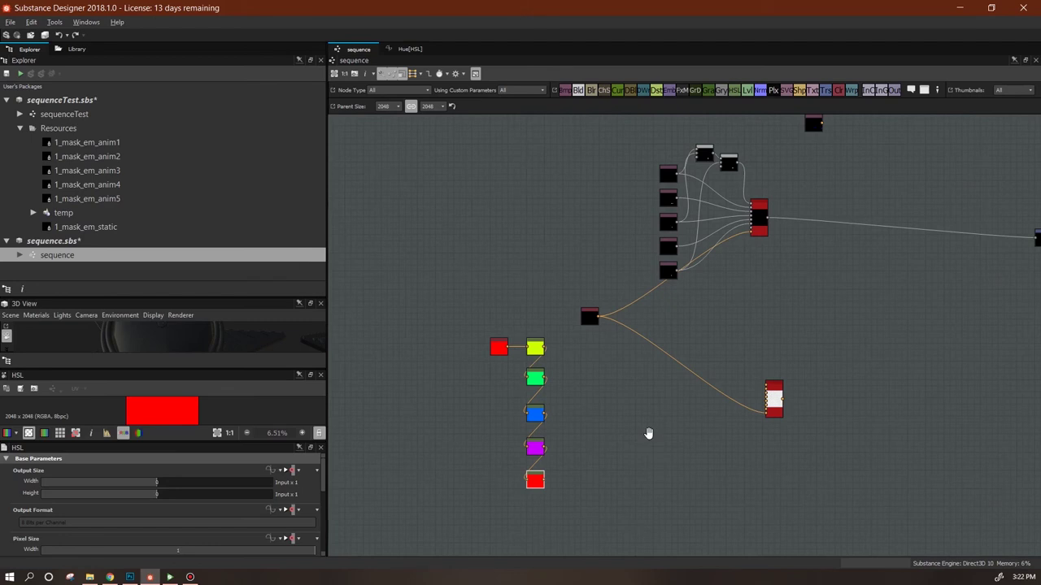
Straighten the column of five HSL nodes and reposition the red base color node beside it
middle_click_drag(649, 433, 607, 433)
left_click_drag(517, 340, 469, 468)
left_click_drag(493, 449, 493, 452)
left_click_drag(457, 346, 460, 358)
Examine the label, group, default and range settings of the sequence graph's hue spread input
double_click(353, 481)
left_click_drag(324, 467, 327, 537)
scroll(324, 538, "down", 4)
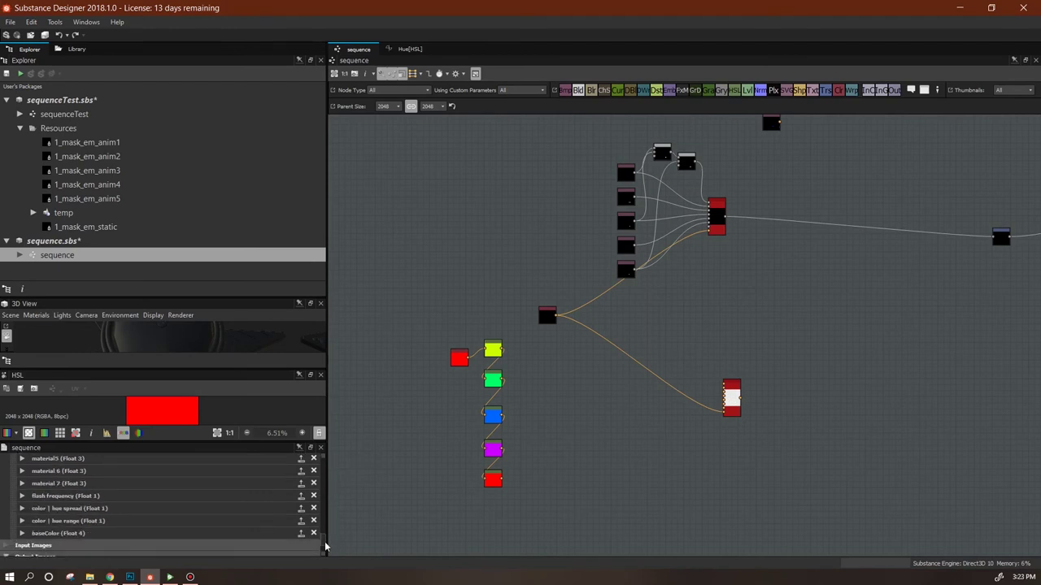
left_click(23, 496)
scroll(320, 537, "down", 3)
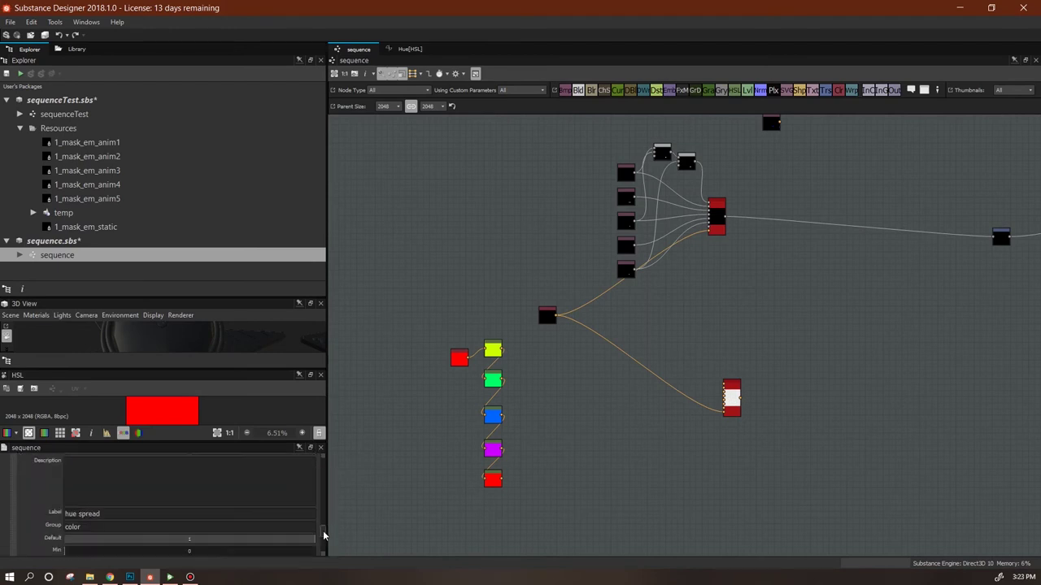
left_click_drag(312, 510, 441, 516)
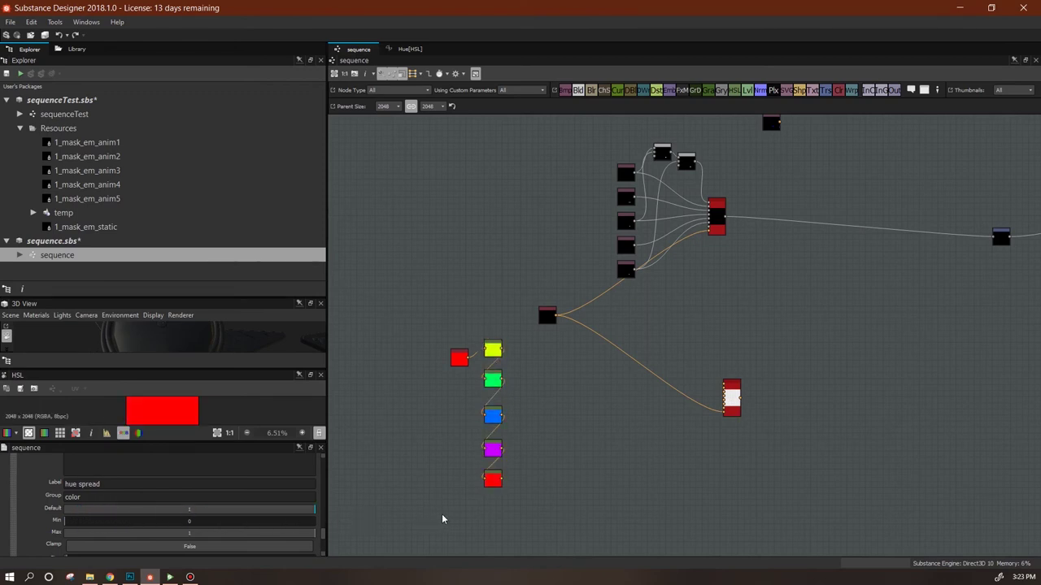
Line up the red base color node with the first HSL node and shift the whole HSL column slightly down
left_click_drag(461, 355, 458, 351)
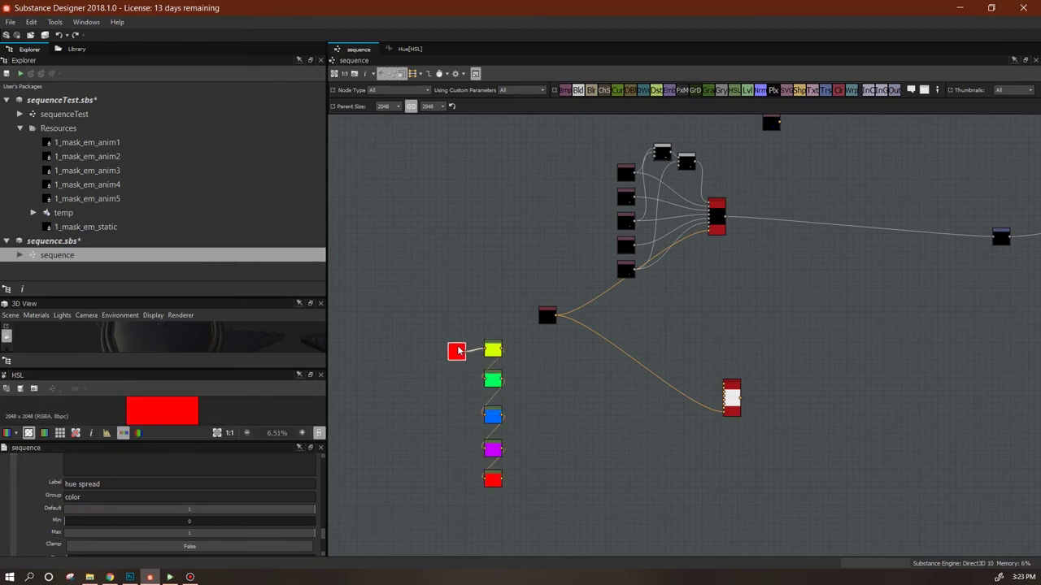
scroll(513, 377, "down", 1)
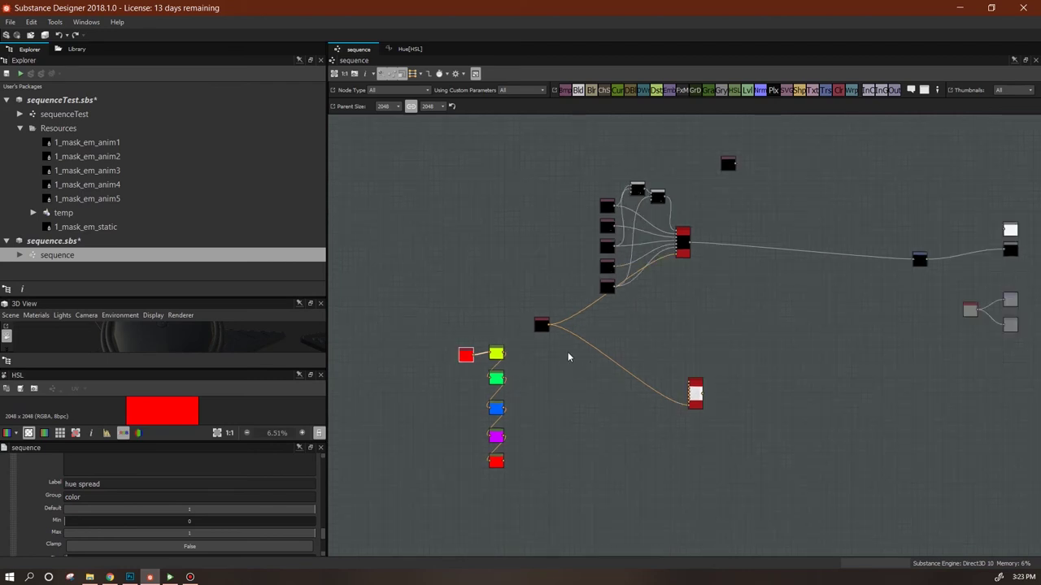
left_click_drag(521, 356, 501, 469)
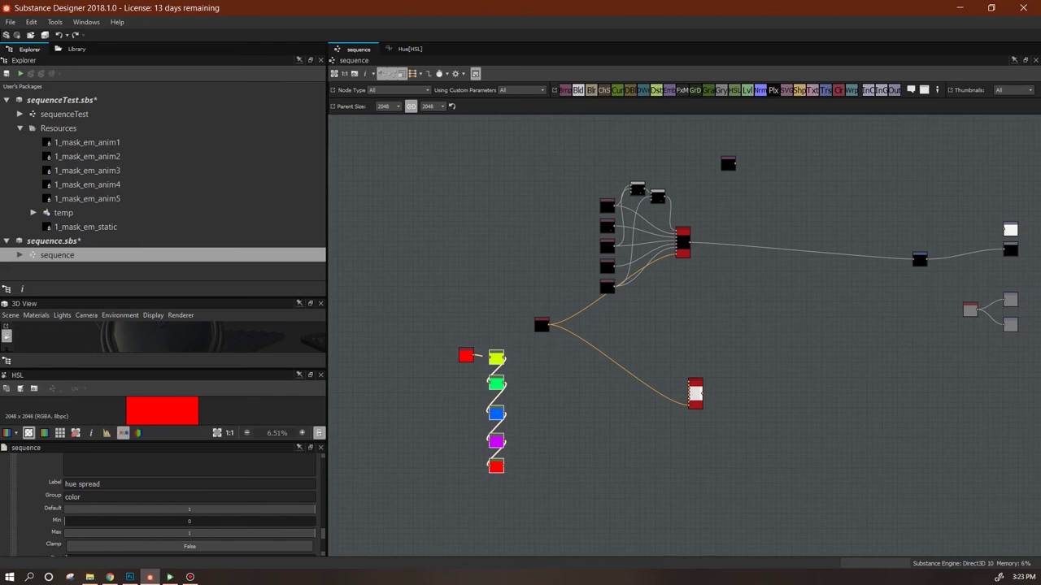
key("alt+Tab")
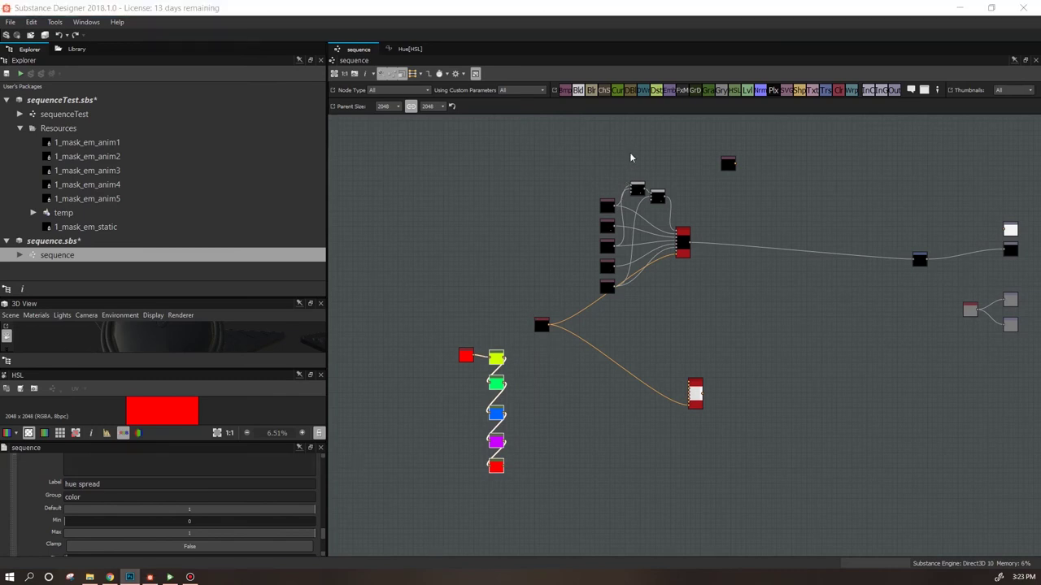
Add a Blend node beside the HSL column and connect the first animation mask to its opacity input
left_click_drag(578, 91, 561, 378)
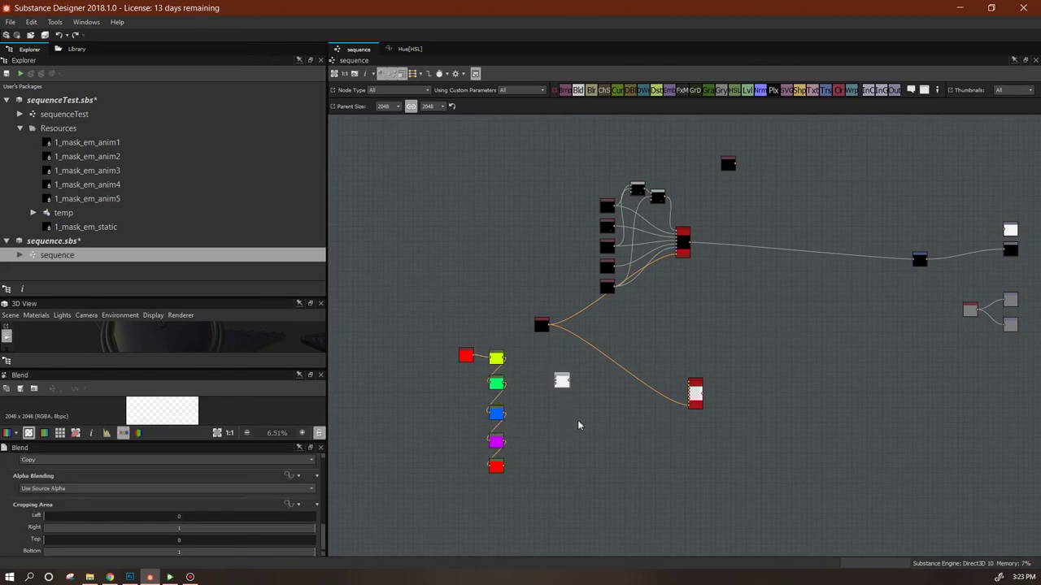
scroll(580, 420, "up", 3)
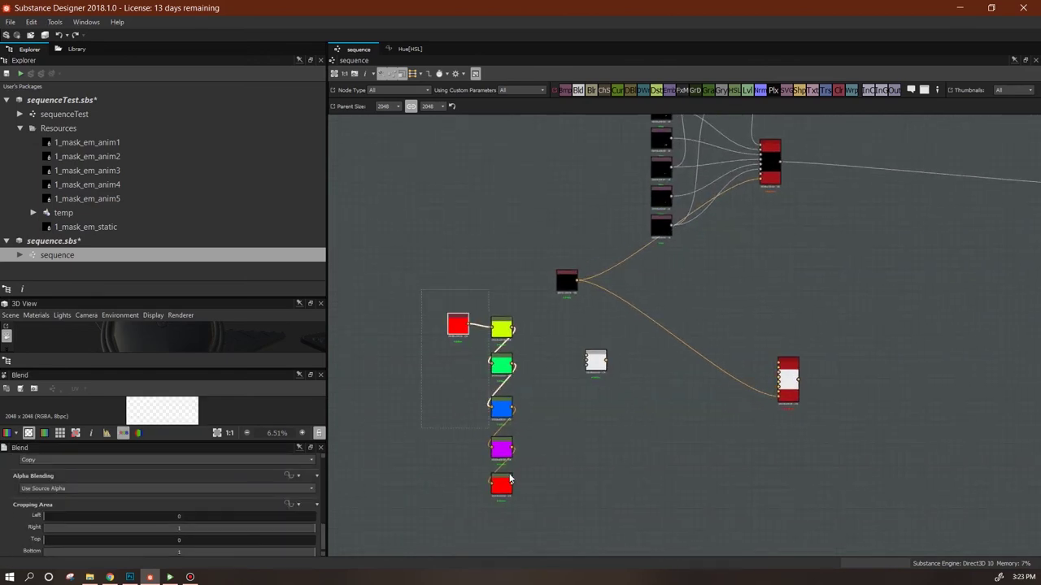
left_click_drag(511, 491, 517, 542)
middle_click_drag(681, 457, 547, 415)
middle_click_drag(611, 302, 669, 409)
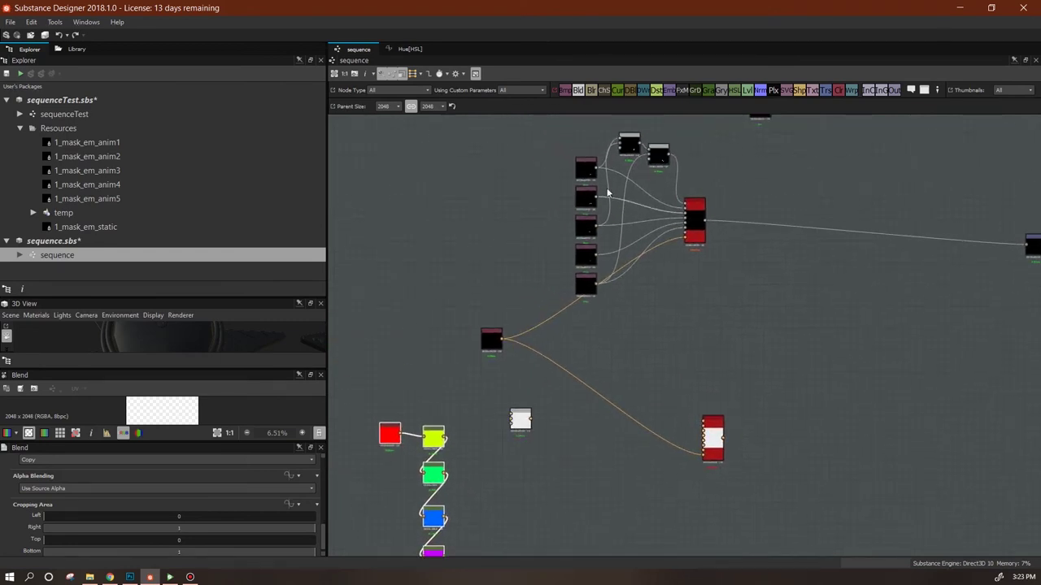
left_click_drag(594, 171, 532, 431)
Duplicate the Blend node for the other four animation masks, connecting each mask to its own Blend's opacity and stacking the copies
key("ctrl+v")
key("ctrl+v")
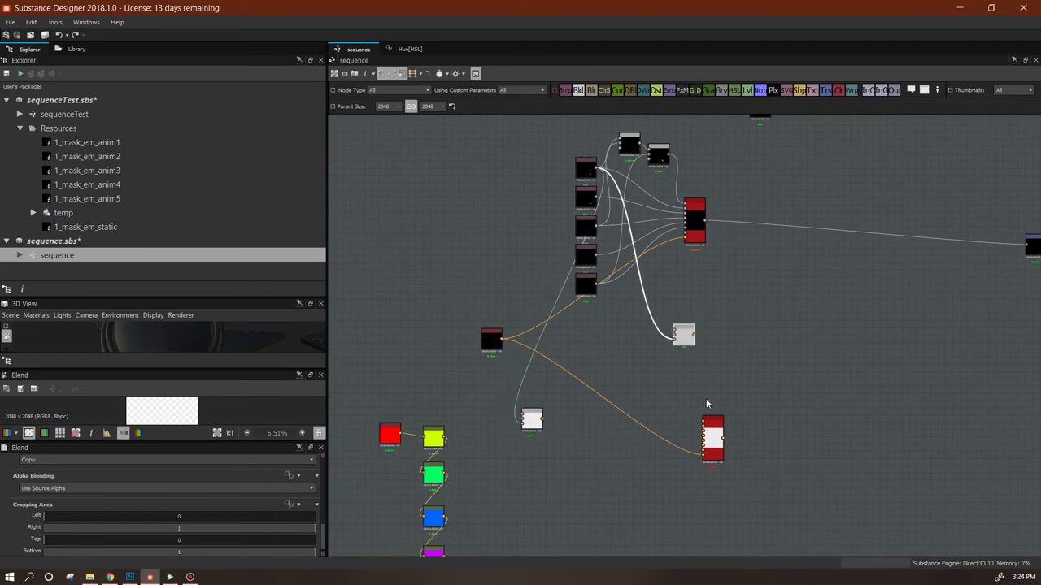
left_click_drag(682, 332, 595, 197)
left_click_drag(687, 336, 547, 496)
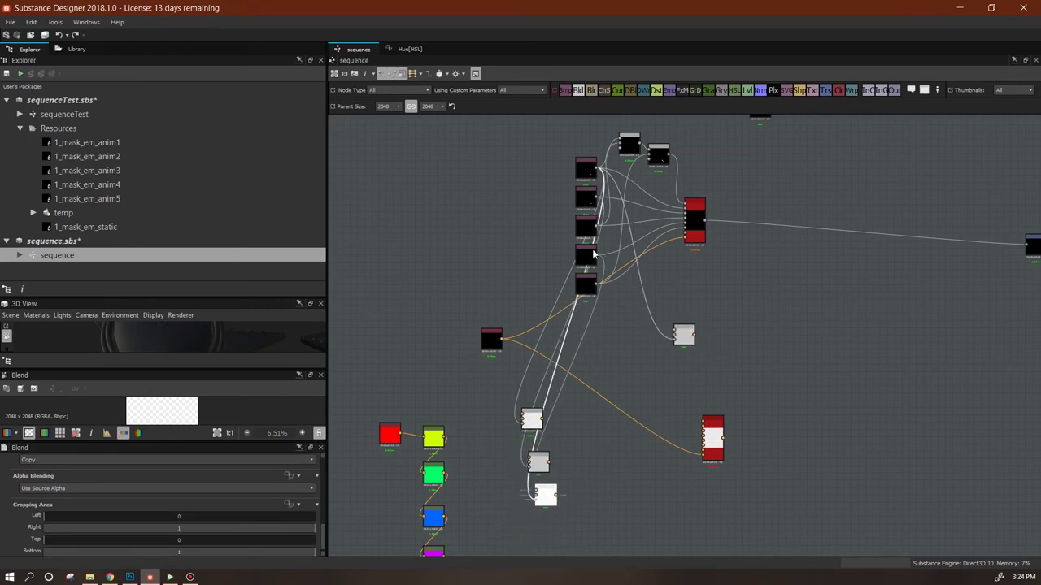
left_click(684, 338)
left_click_drag(684, 339, 596, 255)
middle_click_drag(705, 343, 727, 266)
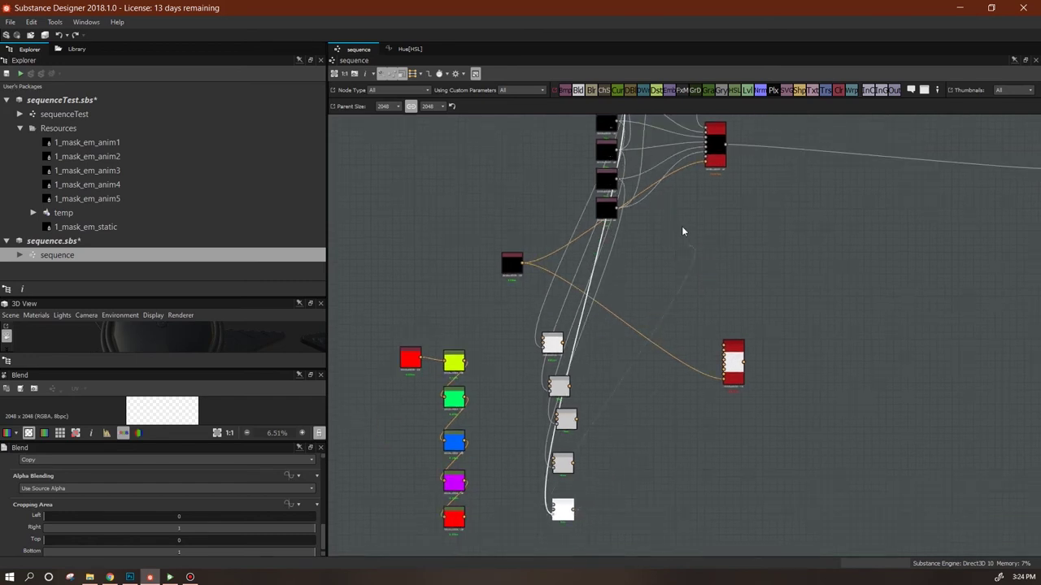
Check which animation mask feeds each of the Blend nodes
left_click(606, 206)
left_click(603, 181)
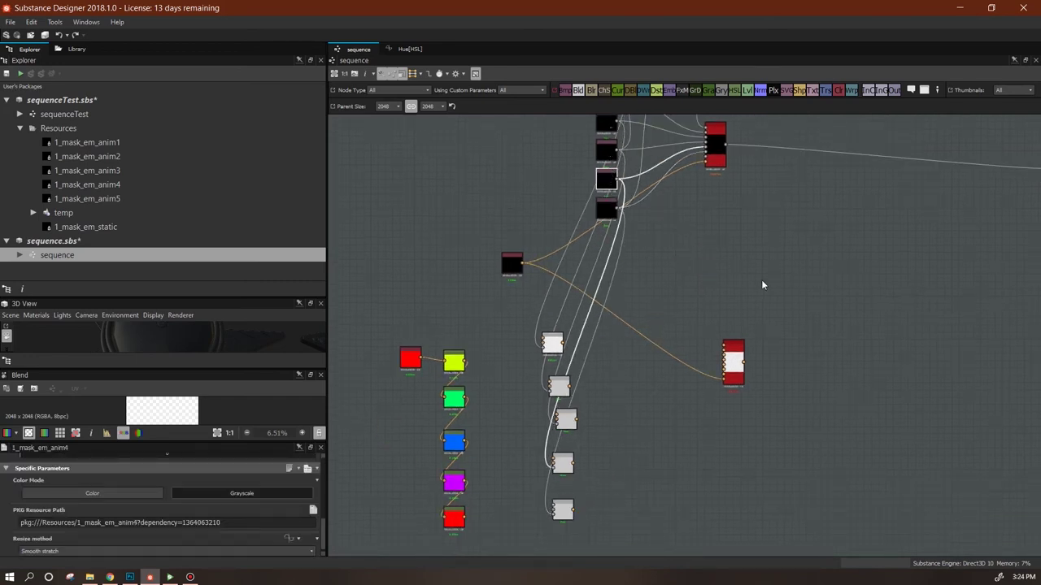
middle_click_drag(762, 283, 726, 373)
left_click(569, 244)
left_click(568, 211)
left_click(573, 183)
middle_click_drag(656, 334, 682, 258)
Align the five Blend nodes in a straight column beside the HSL nodes
left_click_drag(539, 355, 524, 485)
left_click_drag(551, 518, 528, 527)
left_click_drag(539, 446, 532, 453)
left_click_drag(537, 406, 530, 406)
left_click_drag(538, 372, 530, 372)
middle_click_drag(570, 416, 504, 308)
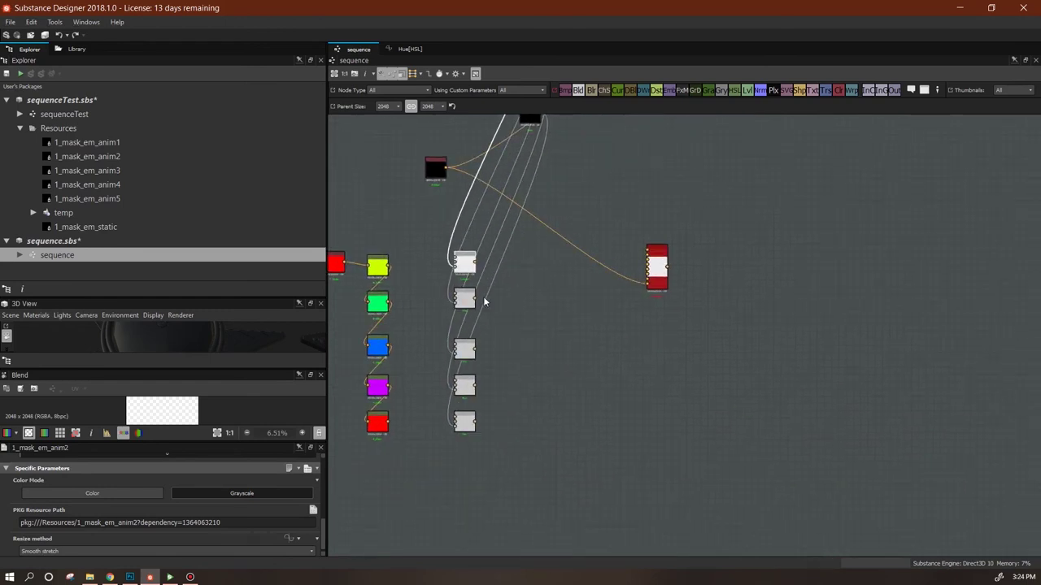
Connect the yellow HSL node to the first Blend's foreground and offset the second Blend away from the column
middle_click_drag(473, 268, 540, 274)
left_click_drag(456, 272, 523, 267)
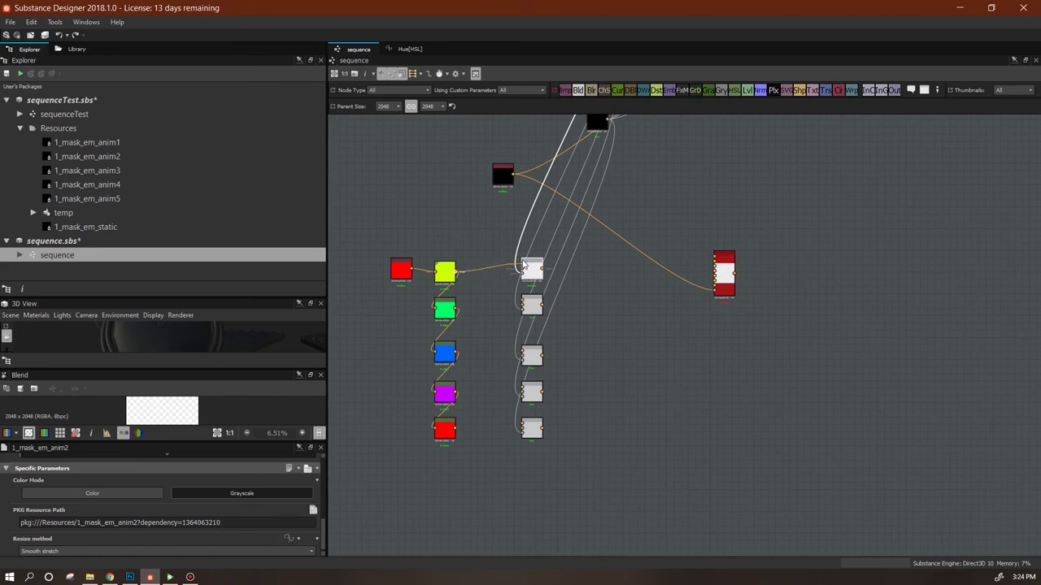
left_click(527, 267)
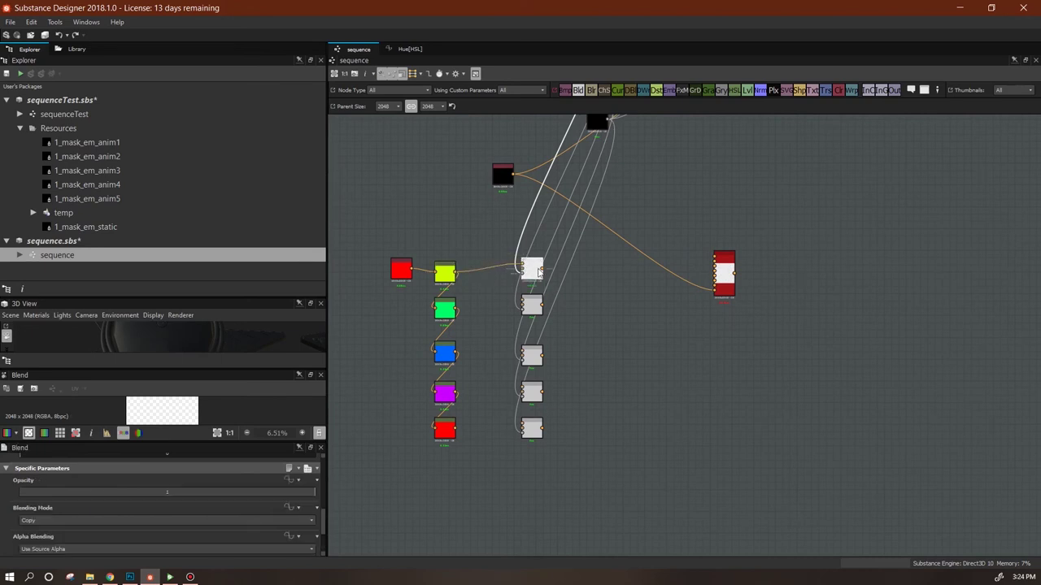
scroll(562, 311, "up", 3)
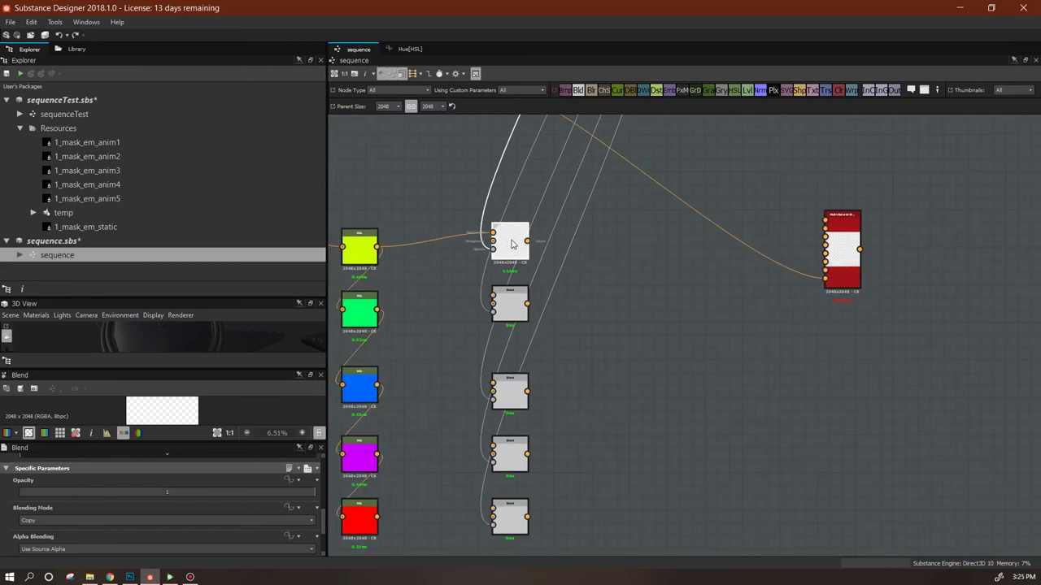
left_click(498, 307)
left_click_drag(497, 303, 550, 300)
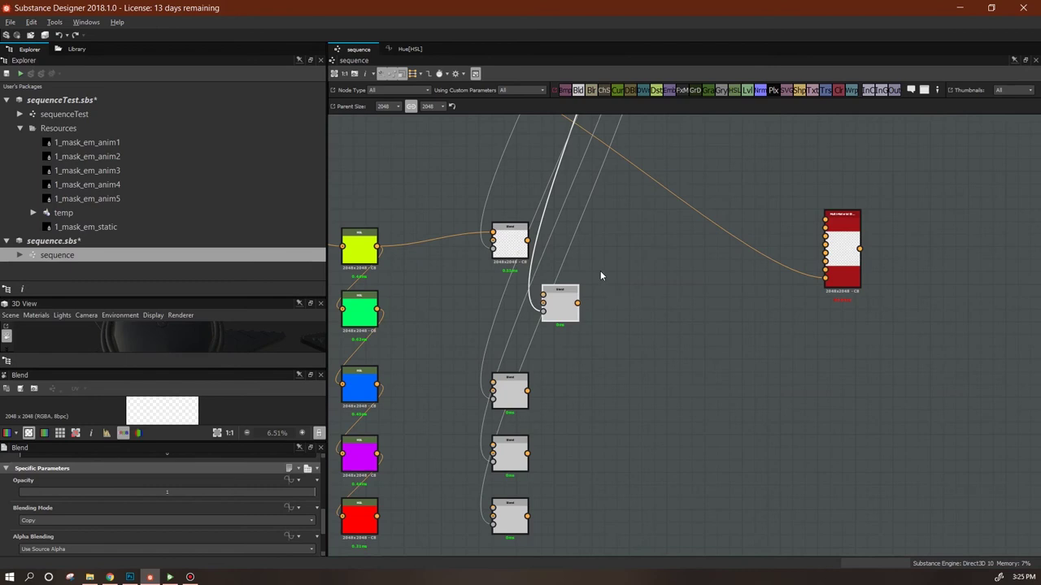
middle_click_drag(604, 274, 611, 237)
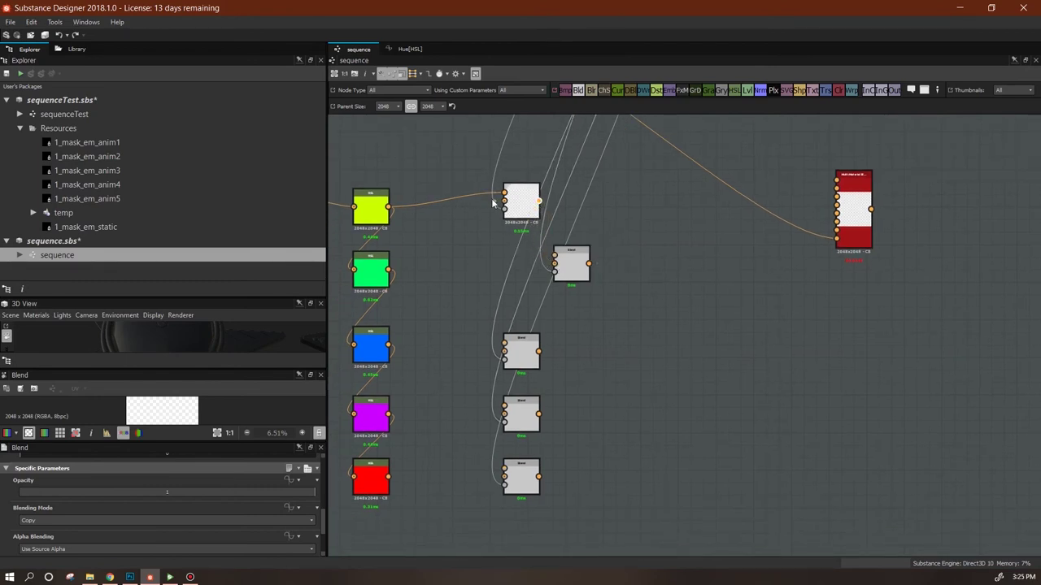
Connect the other four HSL nodes to their Blends' foregrounds and chain each Blend's output into the next Blend's background
left_click_drag(563, 272, 388, 271)
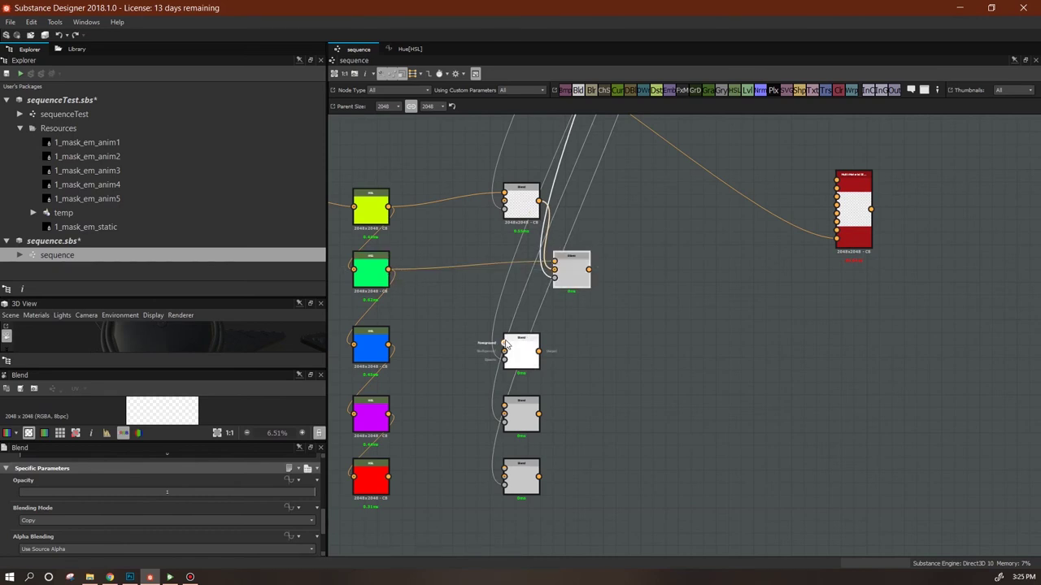
left_click_drag(388, 345, 389, 345)
left_click_drag(588, 269, 504, 351)
left_click_drag(504, 406, 389, 414)
left_click_drag(539, 351, 512, 403)
left_click_drag(504, 477, 389, 476)
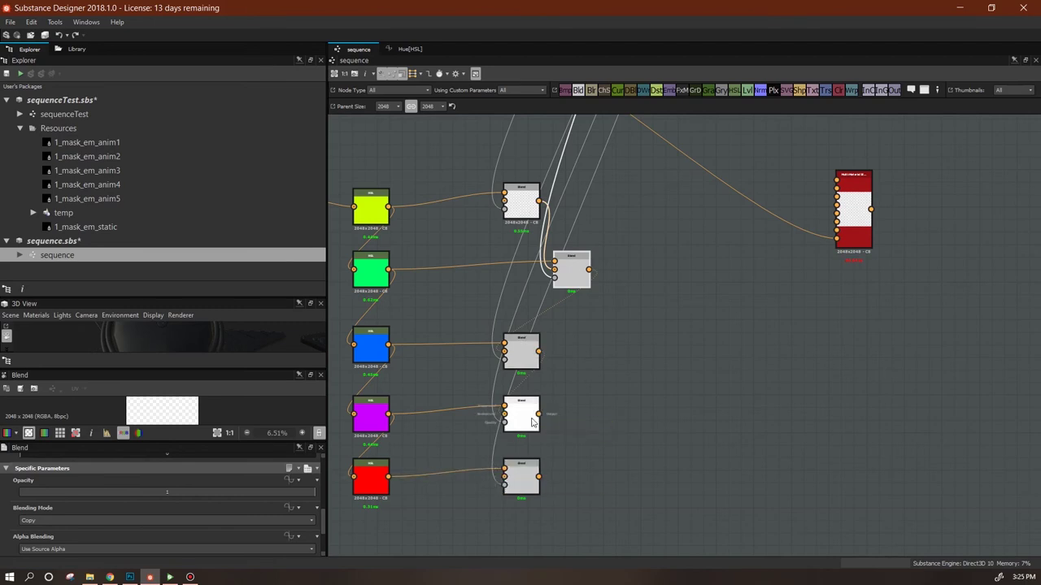
Enlarge the 2D preview and inspect the last Blend's combined colored masks up close
scroll(552, 423, "up", 3)
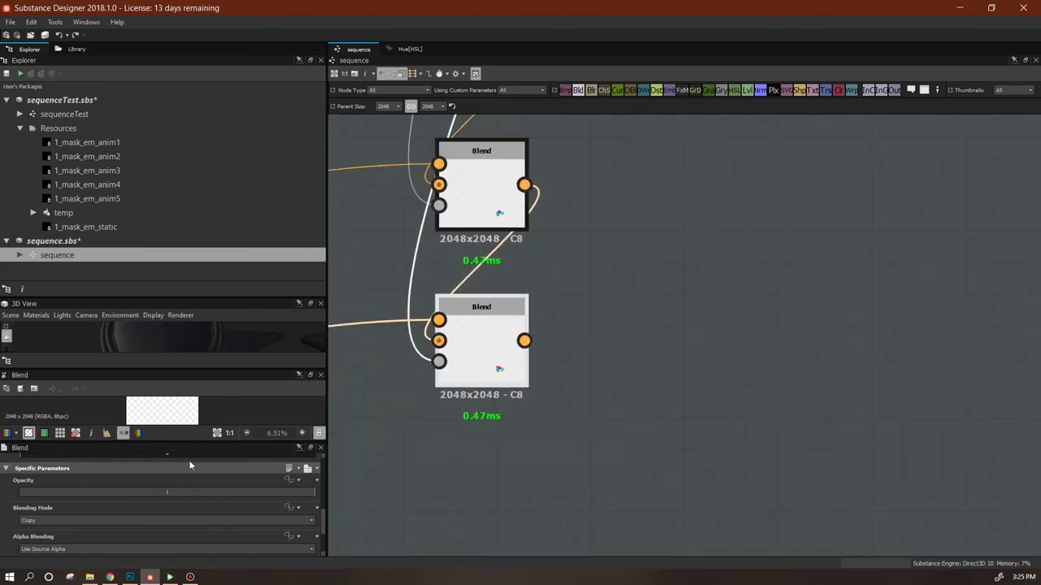
left_click_drag(162, 443, 167, 518)
scroll(170, 465, "up", 4)
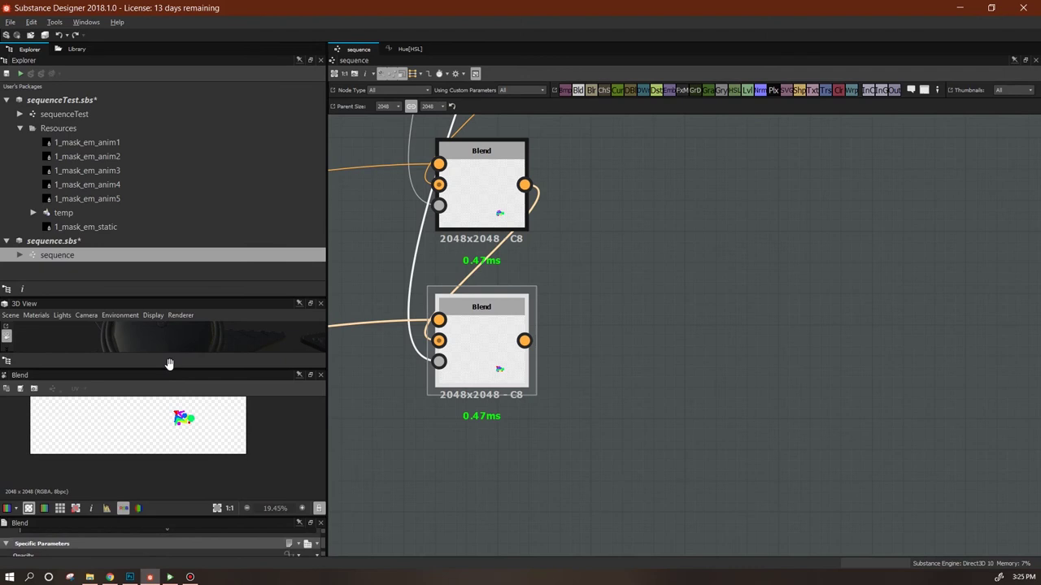
scroll(199, 443, "up", 3)
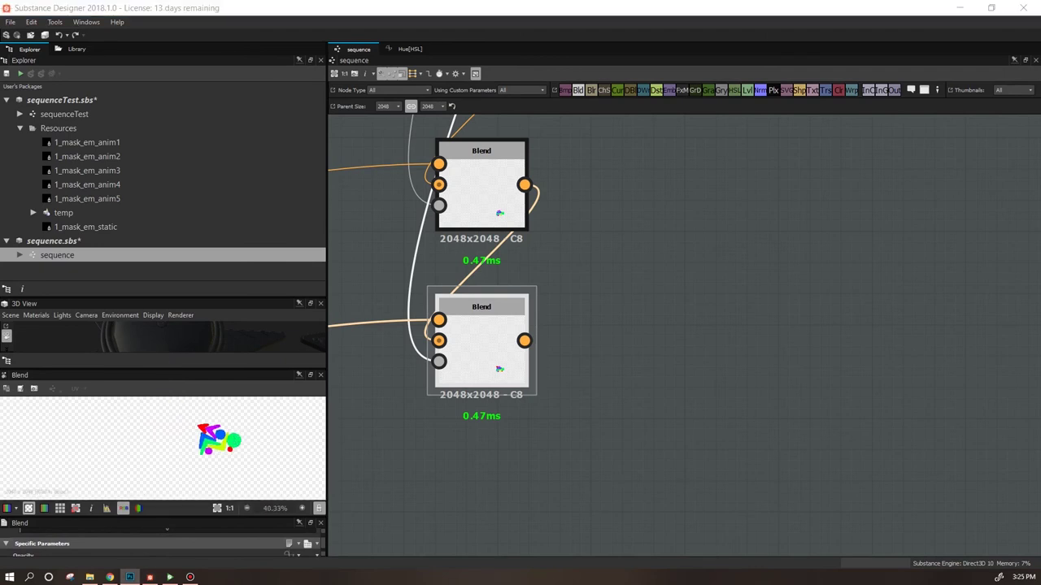
scroll(704, 373, "down", 8)
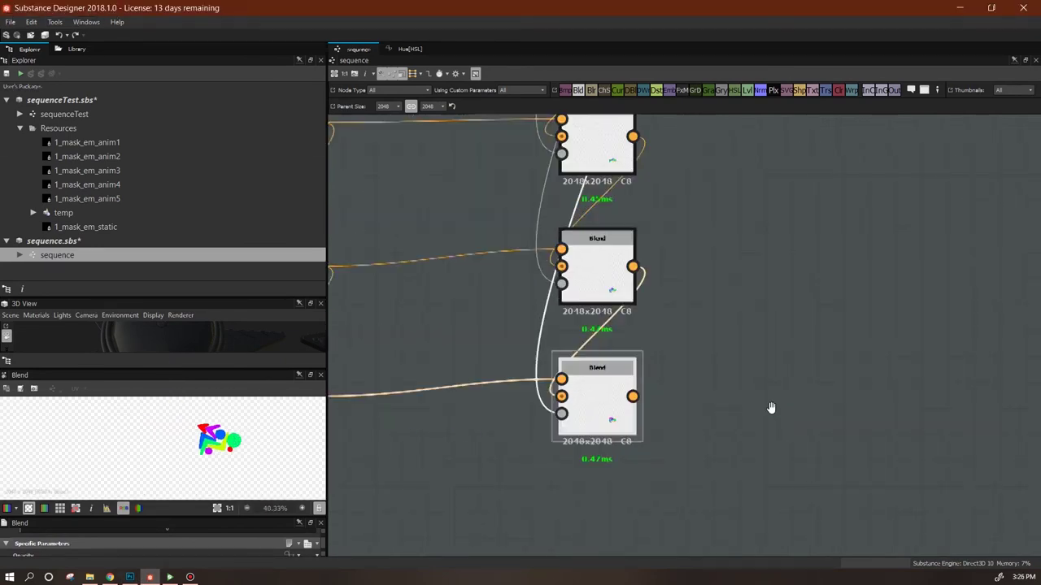
Stagger the five Blend nodes diagonally so that each one sits below and beyond the previous one
left_click_drag(624, 299, 625, 287)
left_click_drag(580, 351, 650, 309)
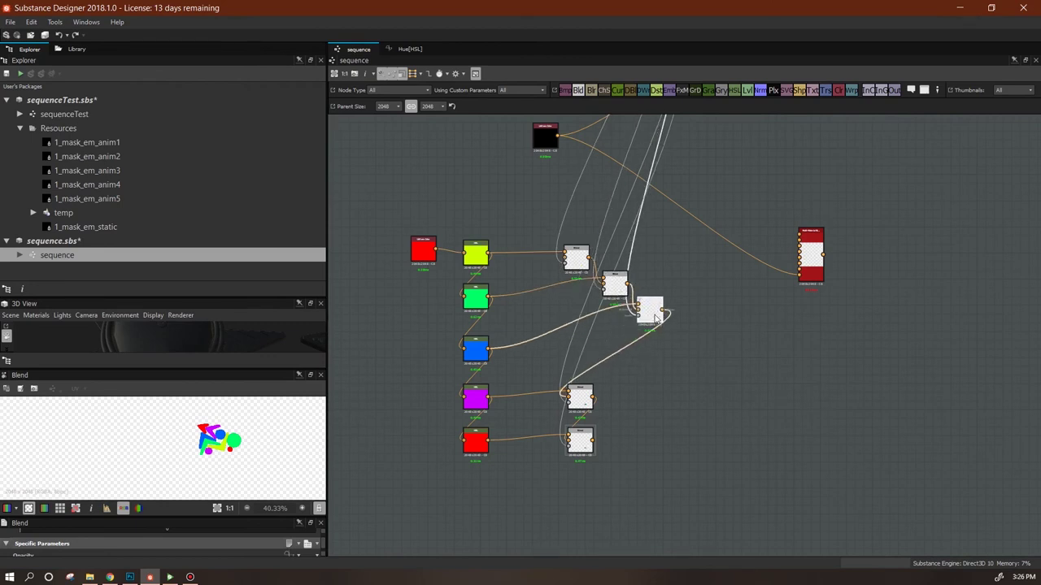
left_click_drag(580, 397, 686, 344)
left_click_drag(580, 442, 727, 380)
Tighten the spacing of the HSL column and move the Multi Material Blend node level with the Blend chain
left_click_drag(476, 298, 476, 288)
left_click_drag(475, 350, 475, 323)
left_click_drag(476, 398, 476, 363)
left_click_drag(475, 441, 476, 389)
middle_click_drag(884, 334, 735, 407)
left_click_drag(666, 333, 704, 403)
scroll(755, 412, "up", 3)
left_click_drag(530, 382, 454, 322)
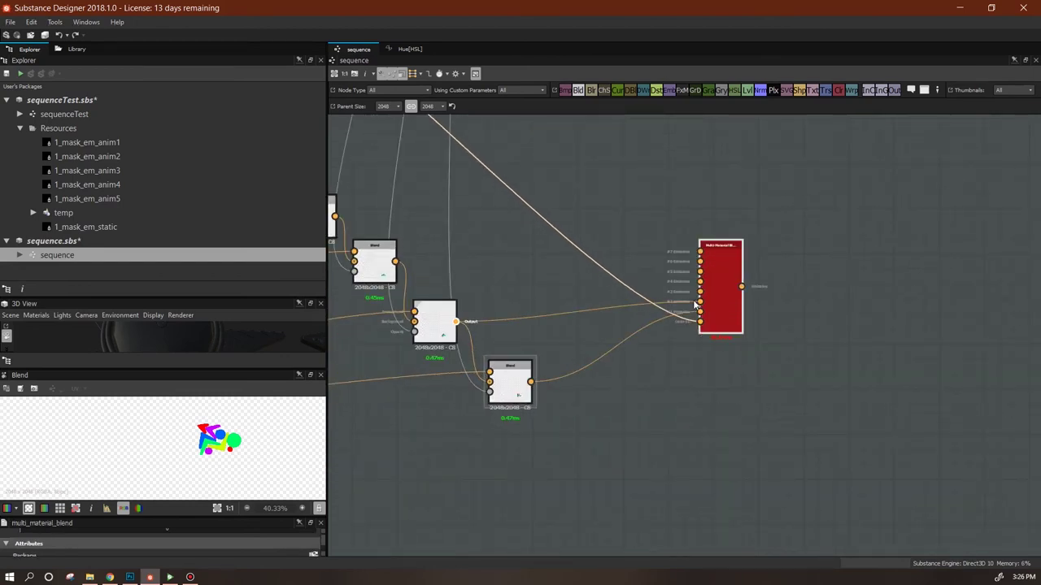
left_click_drag(396, 261, 679, 332)
left_click_drag(579, 288, 616, 356)
key("Delete")
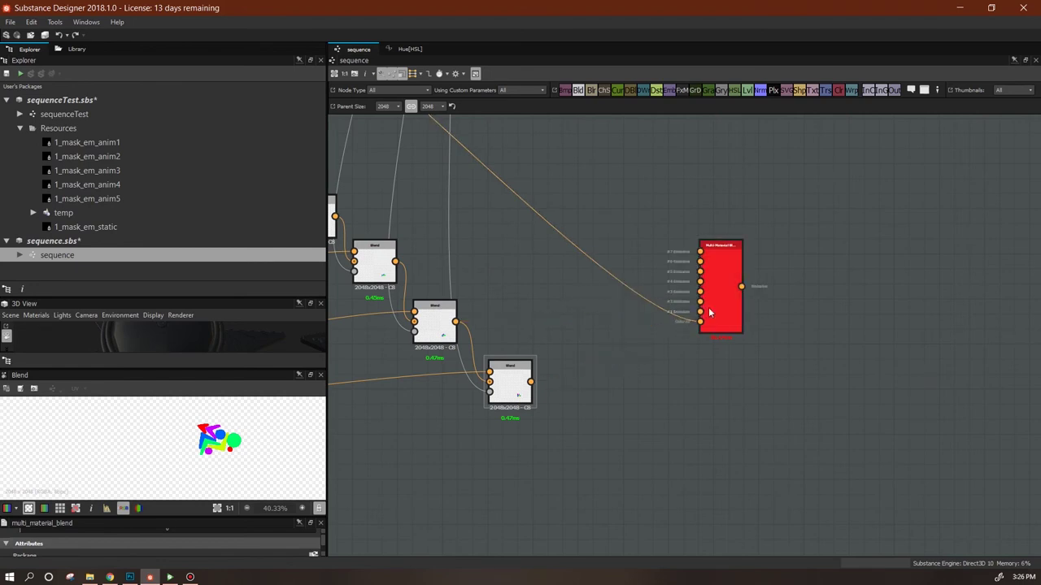
Connect the five Blend outputs, from last to first, to the Multi Material Blend's emissive inputs #2 through #6
left_click_drag(530, 381, 699, 302)
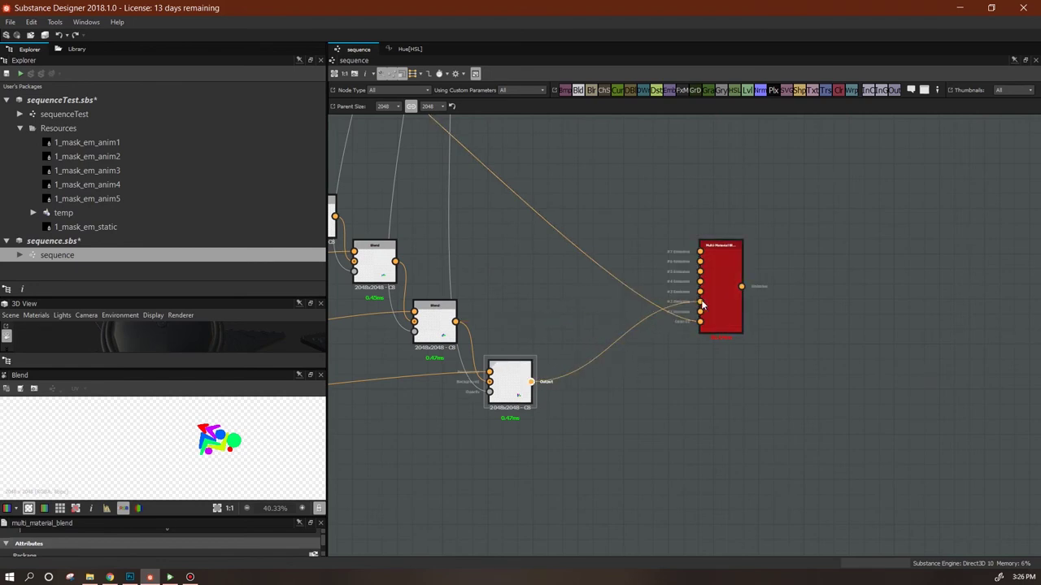
left_click_drag(456, 322, 699, 291)
left_click_drag(395, 262, 699, 281)
middle_click_drag(585, 320, 672, 348)
left_click_drag(421, 244, 786, 299)
middle_click_drag(674, 292, 780, 337)
left_click_drag(460, 243, 891, 334)
scroll(730, 402, "down", 3)
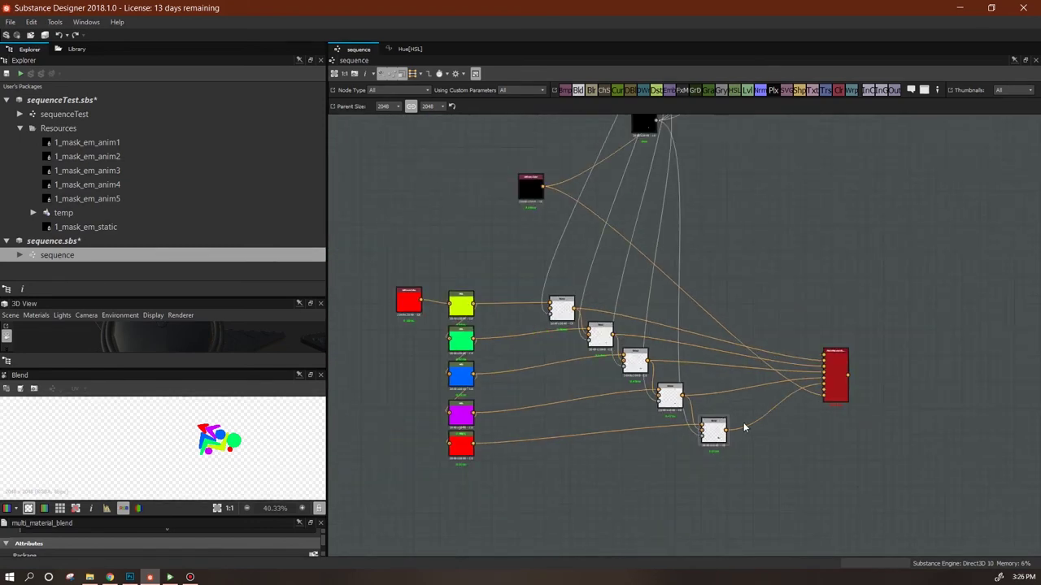
scroll(716, 407, "up", 1)
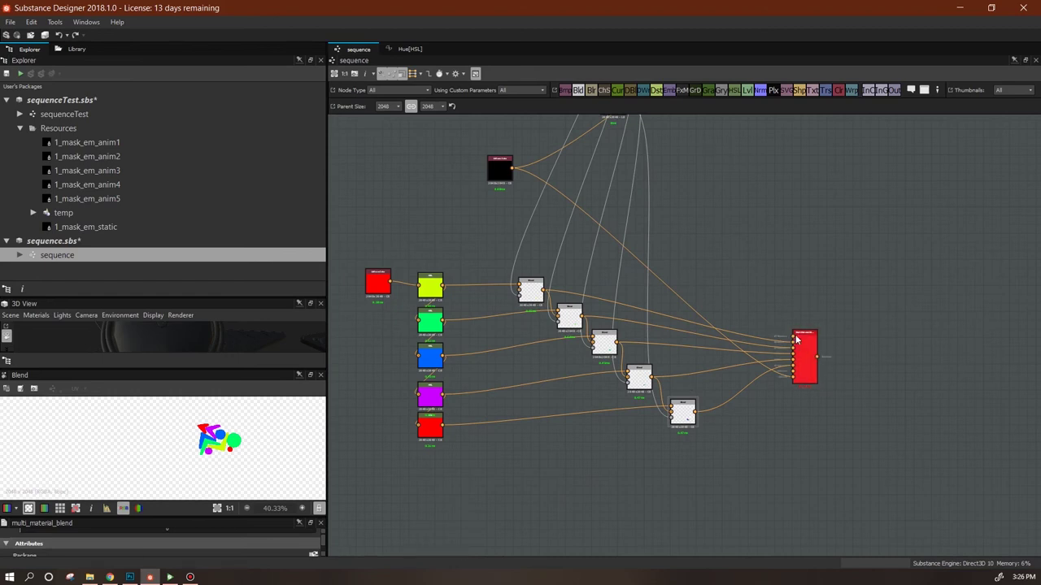
mouse_move(765, 325)
middle_mouse_down()
mouse_move(749, 405)
mouse_move(757, 341)
middle_mouse_up()
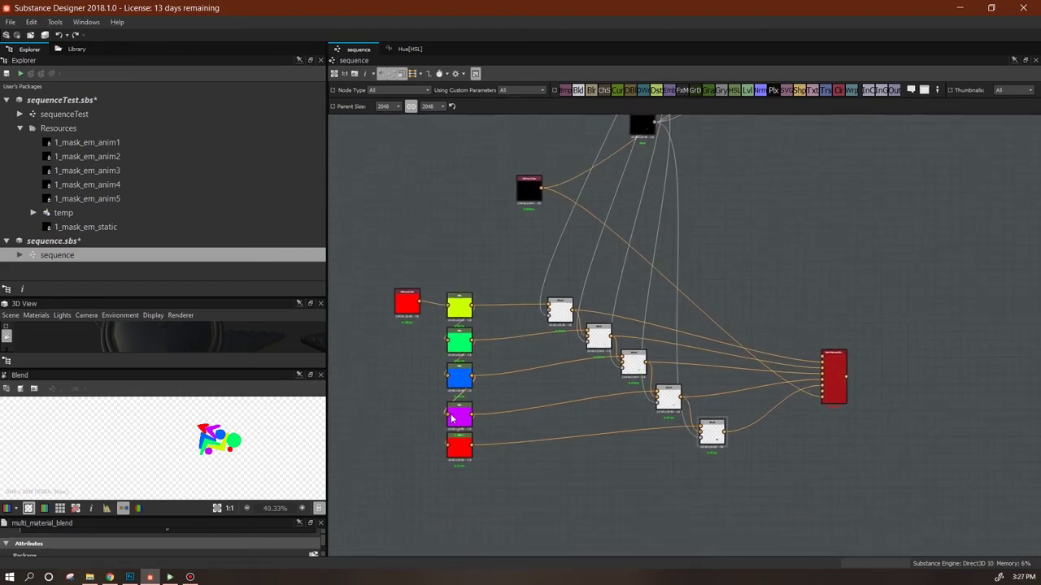
Connect the first HSL output to the Multi Material Blend's emissive input #7, and tighten the spacing of the last Blends and that node
left_click_drag(707, 309, 823, 357)
middle_click_drag(892, 397, 803, 396)
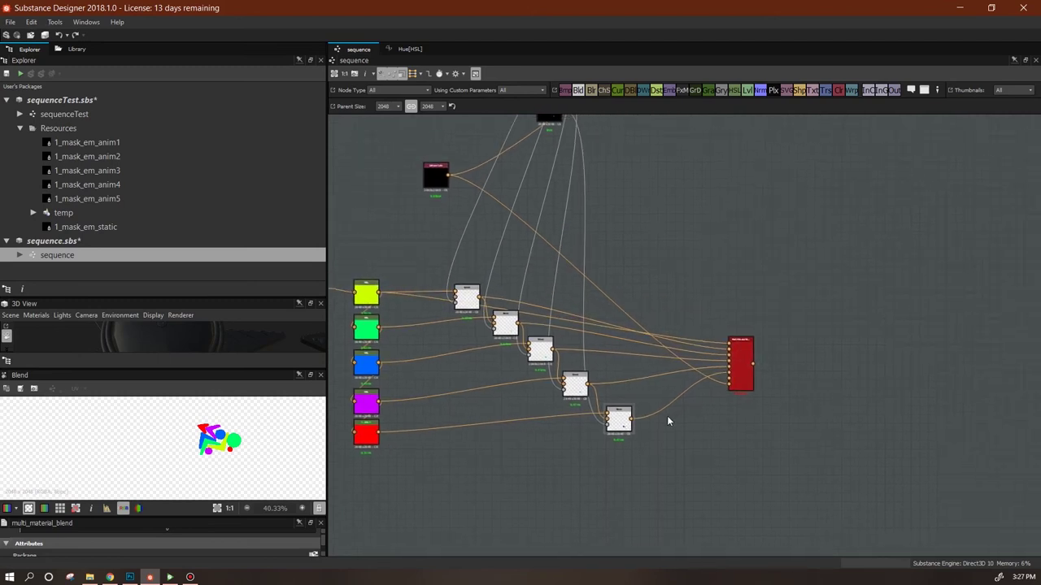
left_click_drag(622, 424, 617, 429)
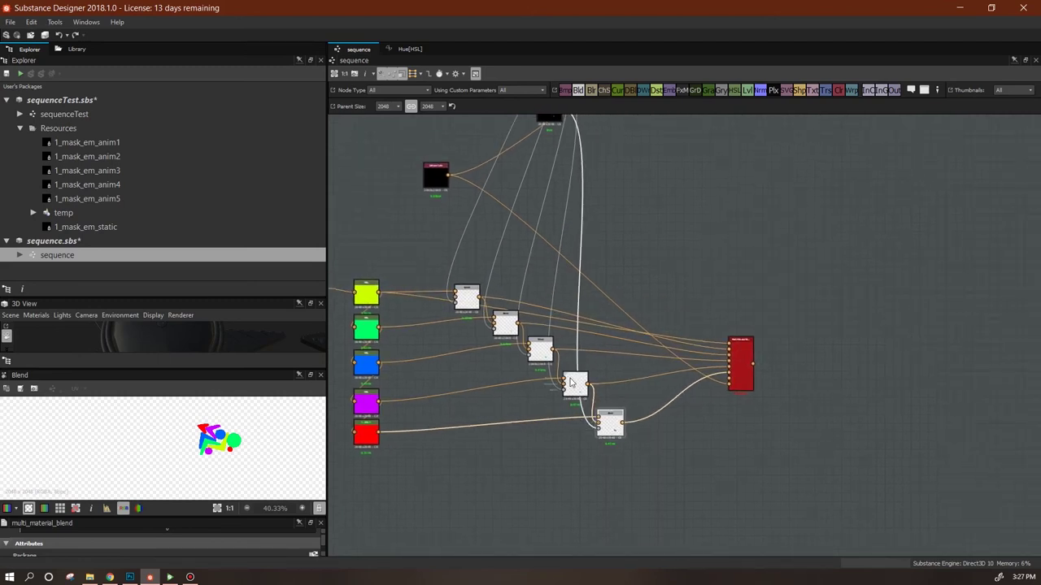
left_click_drag(569, 382, 575, 394)
middle_click_drag(529, 263, 483, 425)
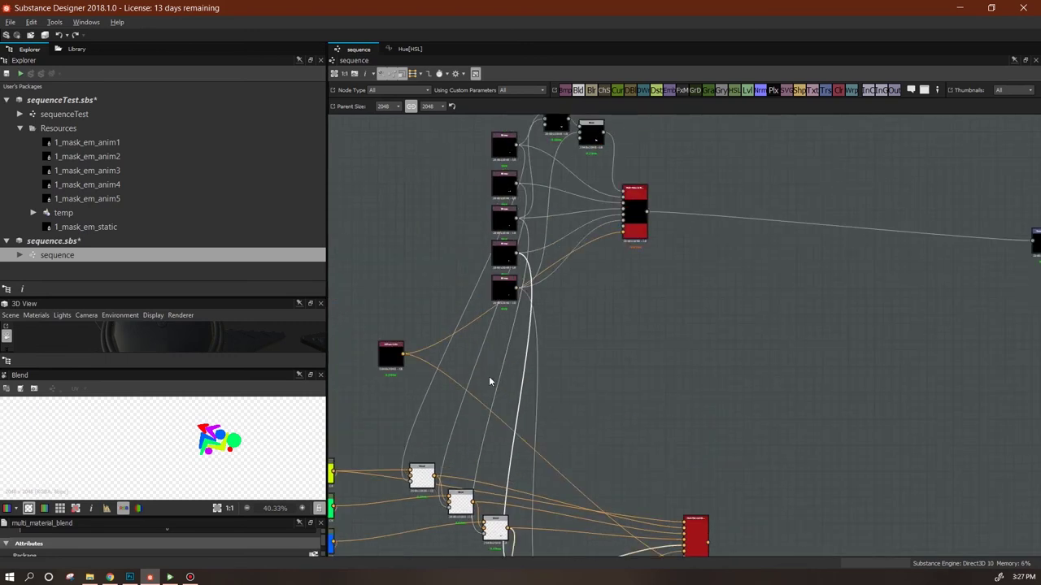
middle_click_drag(696, 411, 614, 332)
left_click_drag(608, 459, 571, 470)
middle_click_drag(543, 458, 604, 302)
scroll(630, 317, "up", 5)
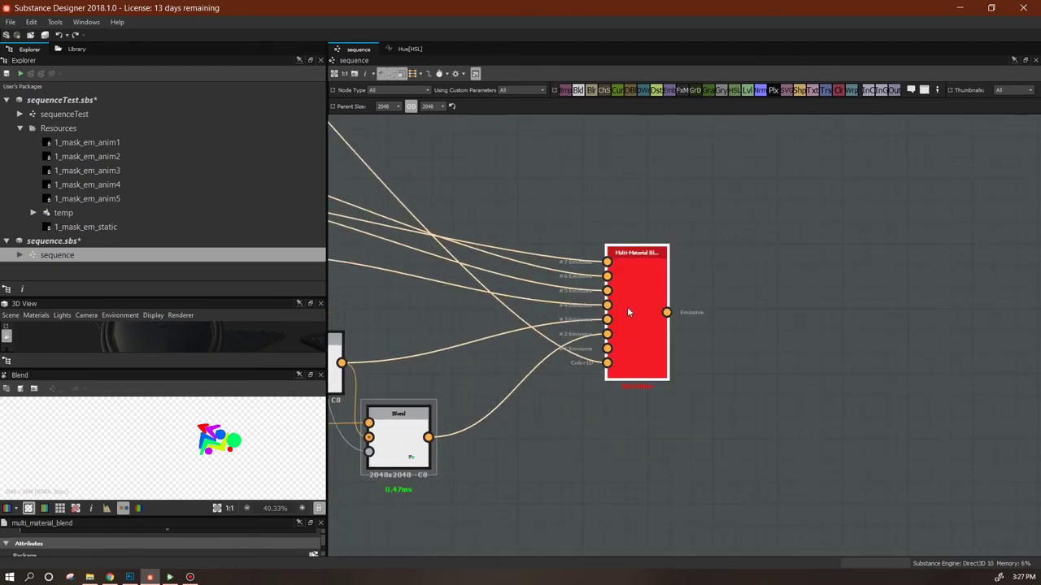
Display the emissive output of the Multi Material Blend in the 2D view
double_click(627, 309)
middle_click_drag(472, 388, 680, 421)
scroll(680, 420, "down", 3)
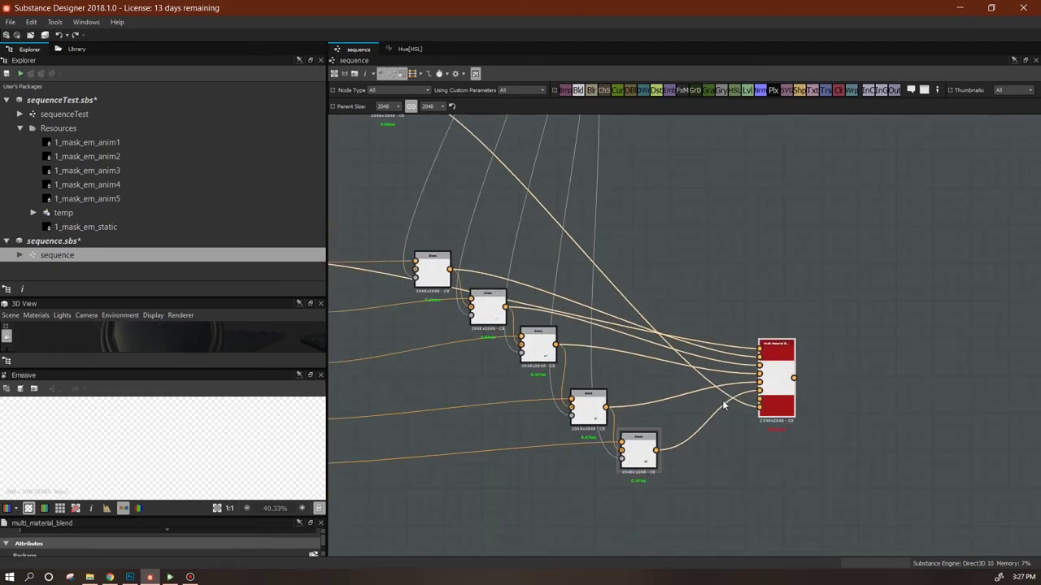
Place the unconnected 1_mask_em_static bitmap node directly above the Multi Material Blend that combines the grayscale masks
scroll(863, 386, "down", 4)
middle_click_drag(864, 374, 674, 487)
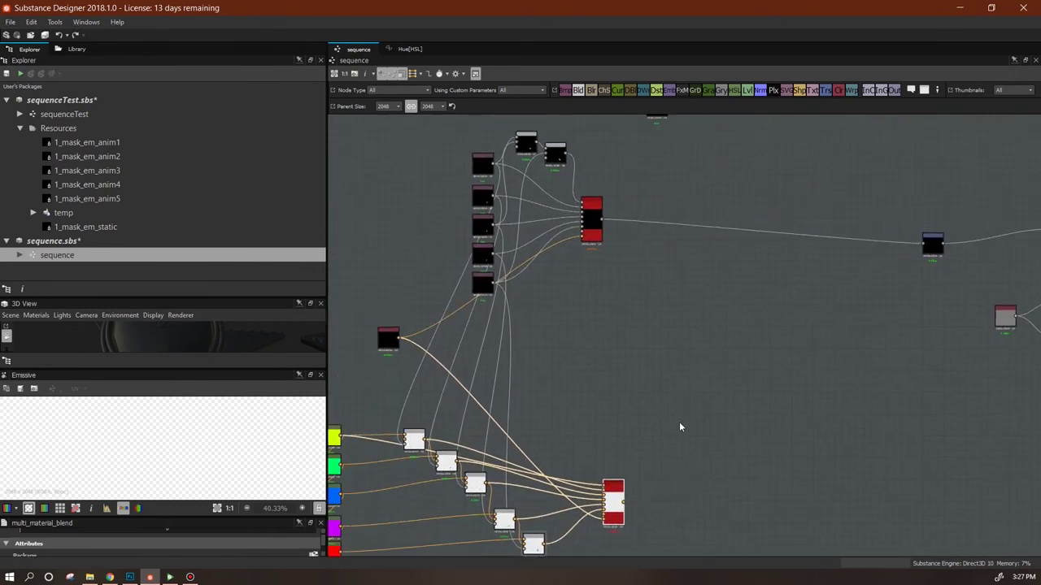
scroll(679, 390, "down", 2)
middle_click_drag(677, 384, 646, 434)
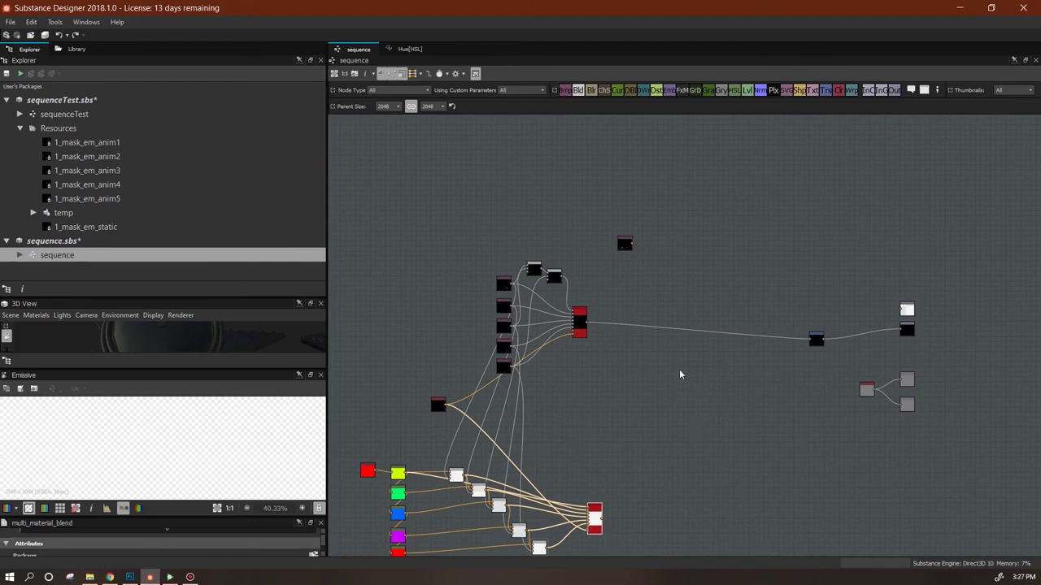
left_click_drag(624, 243, 514, 137)
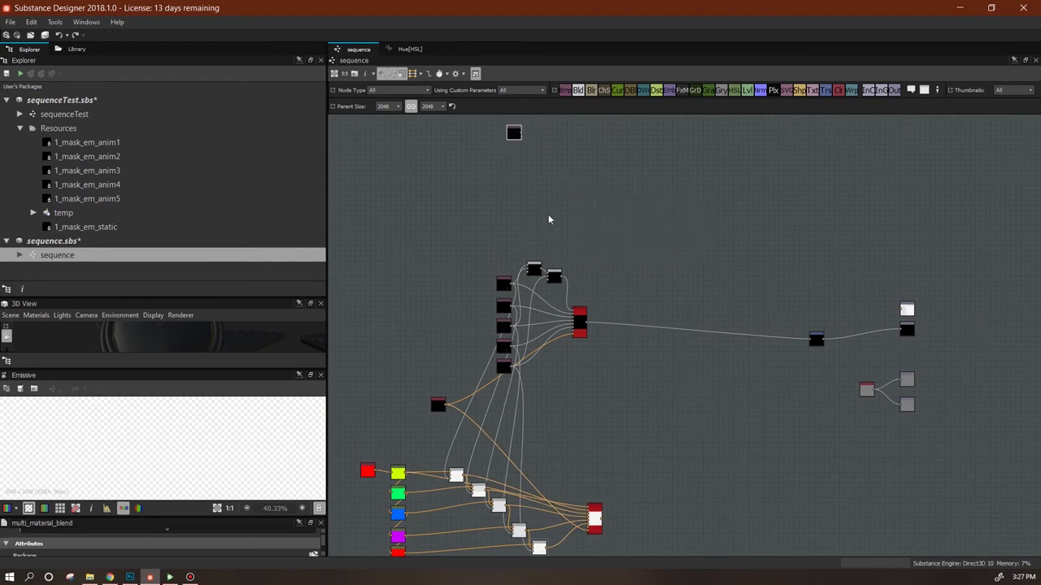
middle_click_drag(572, 219, 613, 272)
left_click_drag(553, 184, 682, 272)
middle_click_drag(683, 276, 536, 214)
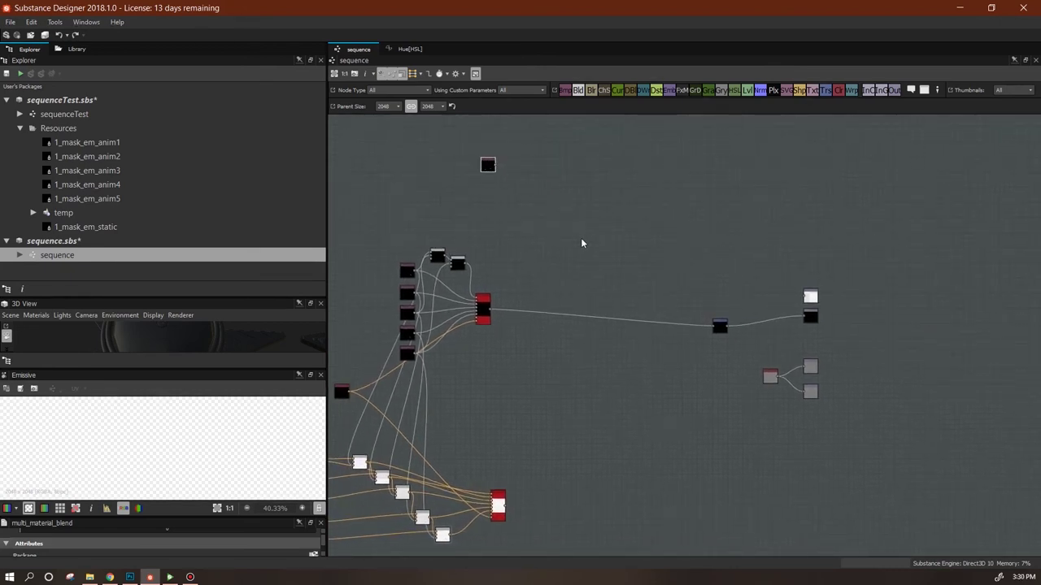
scroll(550, 206, "up", 4)
middle_click_drag(549, 206, 616, 363)
left_click_drag(474, 269, 481, 372)
scroll(762, 290, "down", 6)
middle_click_drag(696, 318, 569, 260)
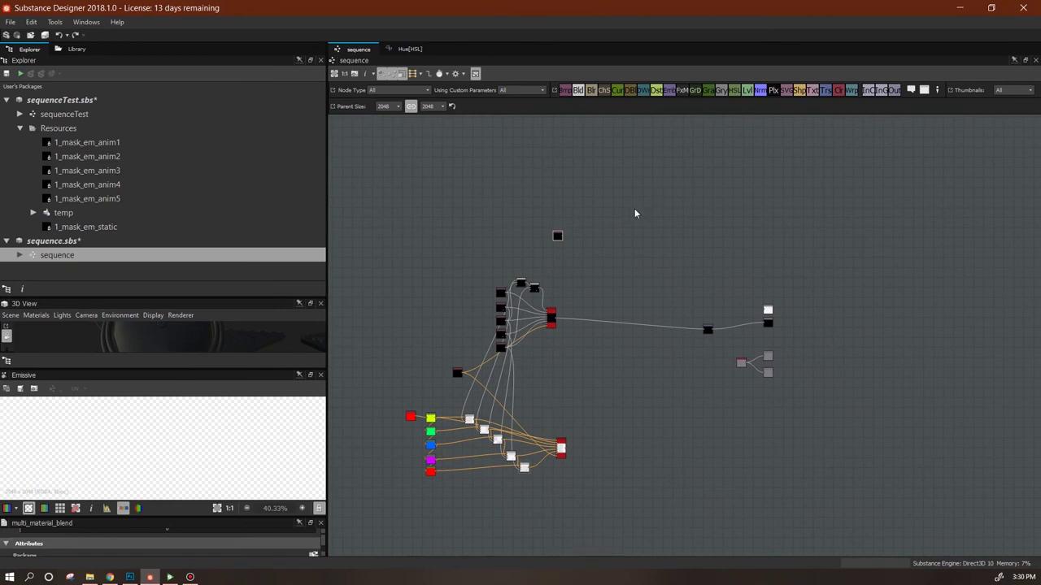
Duplicate the emissive Multi Material Blend, place the copy above the static mask node and remove the copy's input connections
left_click(79, 50)
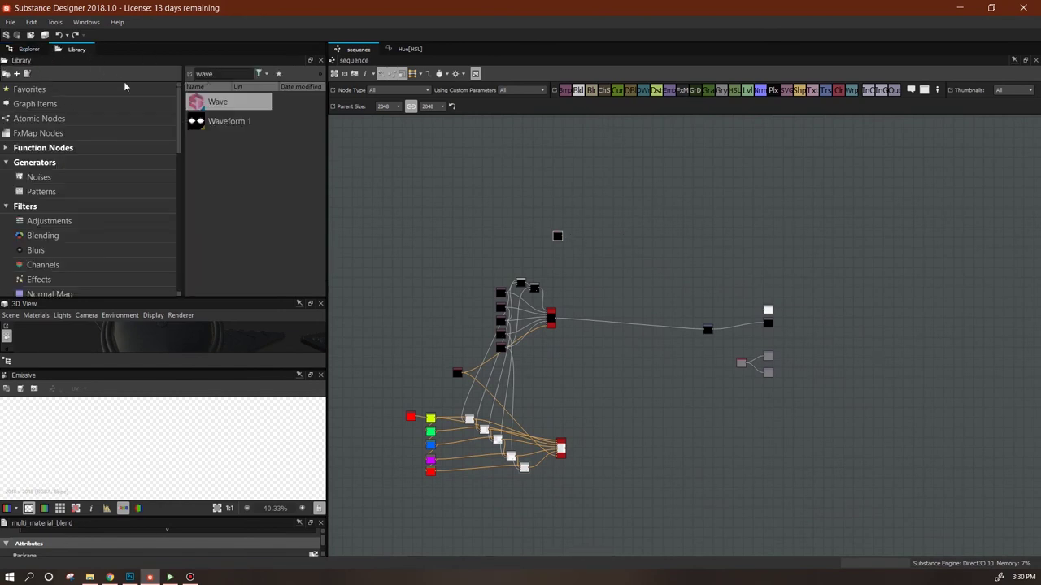
left_click(563, 456)
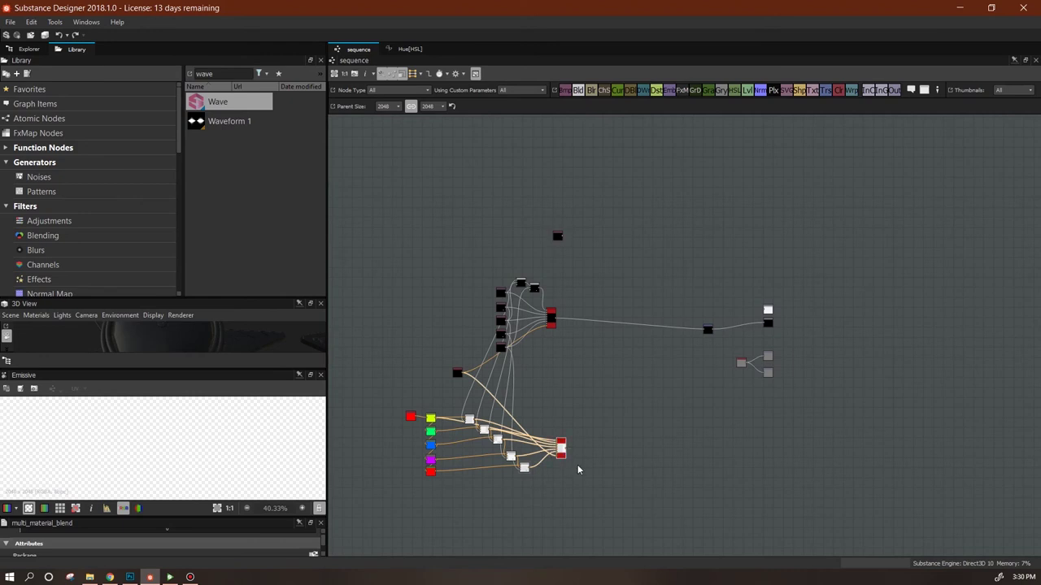
key("ctrl+v")
left_click_drag(688, 336, 618, 217)
scroll(618, 217, "up", 4)
middle_click_drag(669, 211, 754, 223)
left_click_drag(662, 180, 677, 294)
key("Delete")
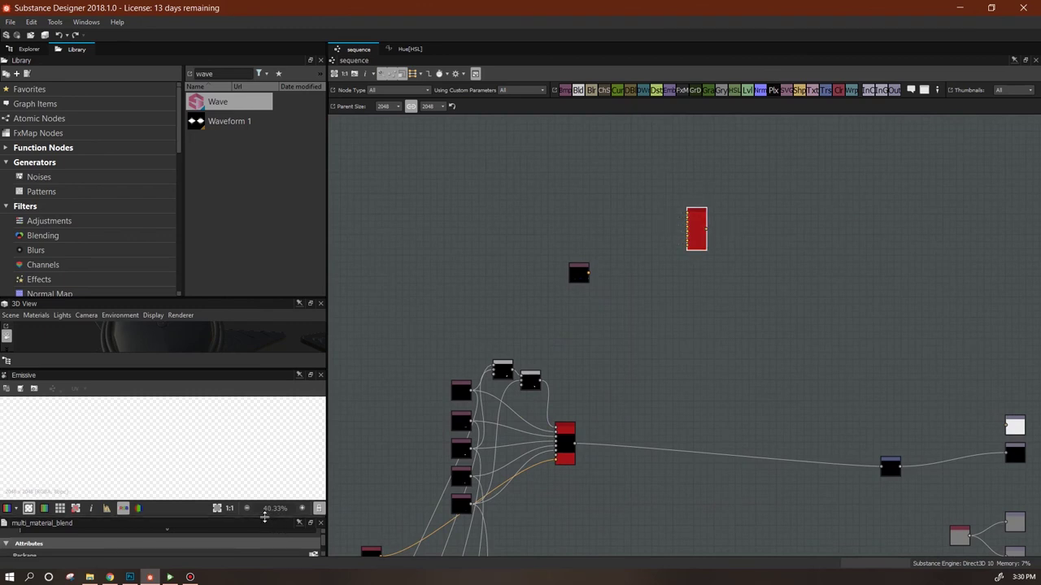
Set the duplicated Multi Material Blend's Emissive channel to False and its Base Color channel to True
left_click_drag(269, 517, 270, 343)
left_click_drag(321, 413, 318, 476)
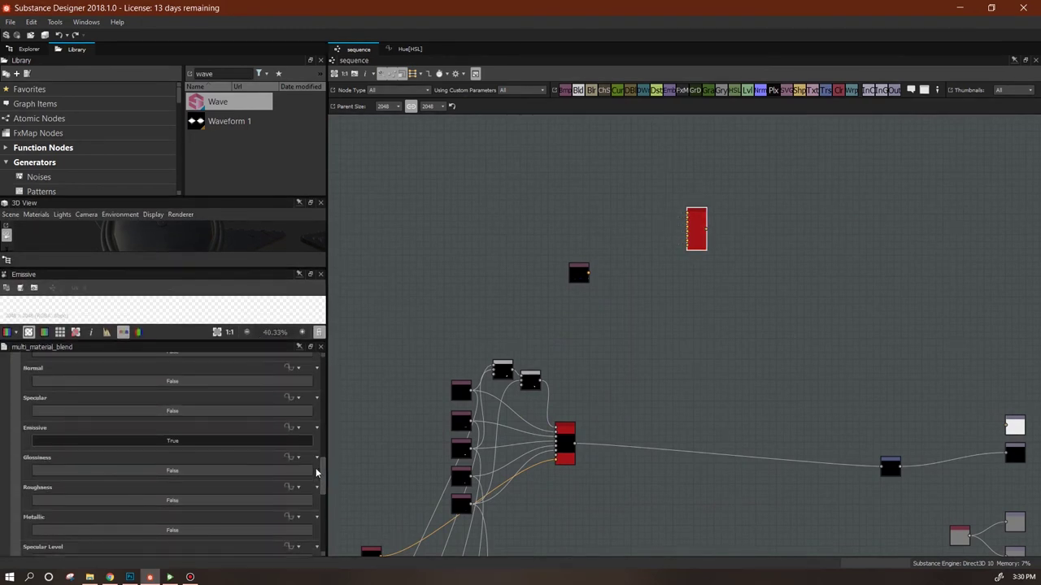
left_click_drag(326, 488, 323, 467)
left_click(232, 462)
Connect the 1_mask_em_static node to the Color ID input of the Base Color Multi Material Blend
middle_click_drag(669, 309, 643, 363)
left_click_drag(610, 359, 710, 333)
left_click_drag(602, 360, 600, 385)
middle_click_drag(690, 374, 748, 255)
scroll(752, 271, "down", 3)
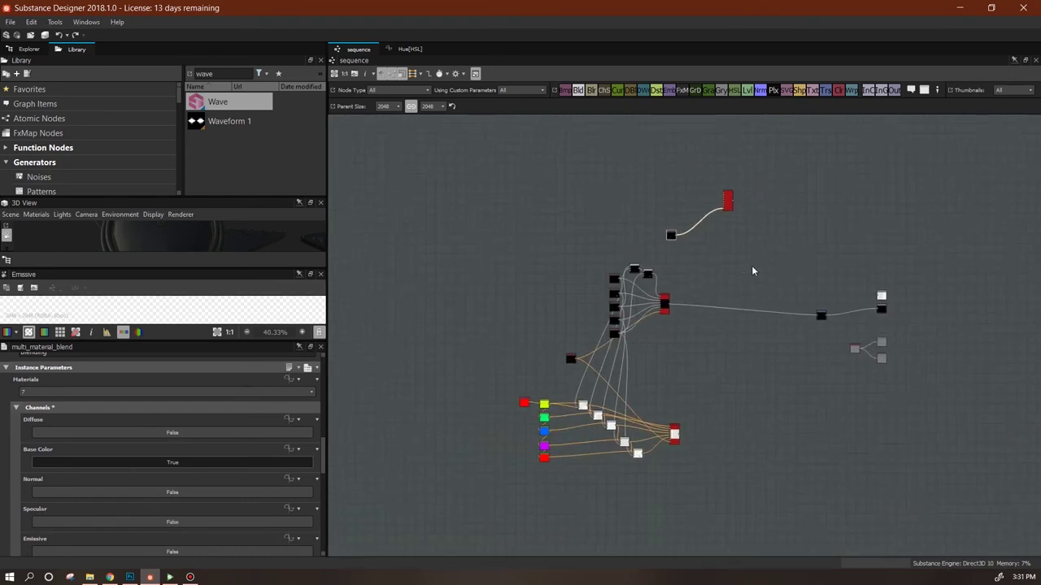
left_click(544, 405)
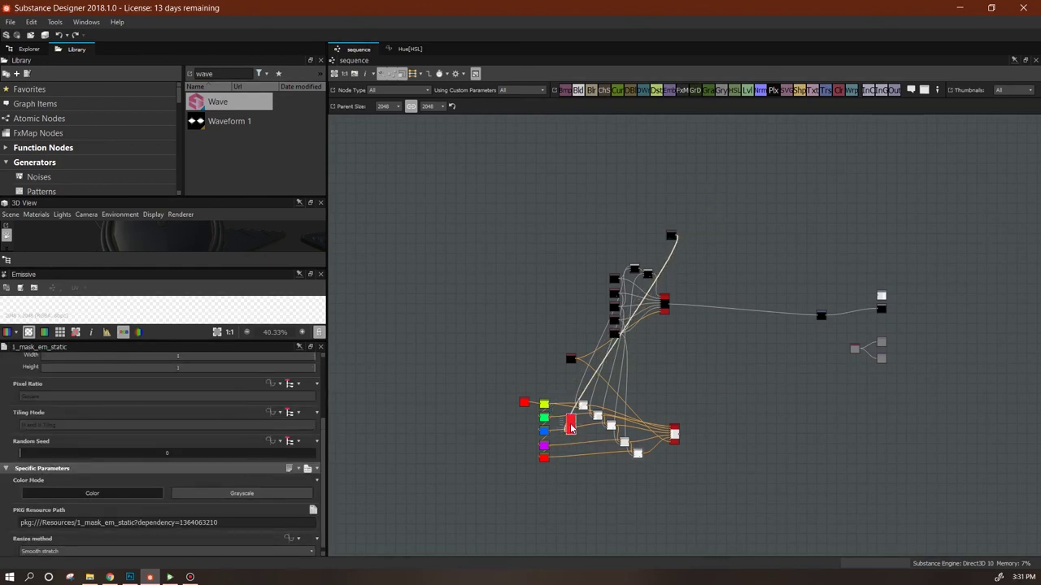
scroll(569, 416, "up", 5)
left_click_drag(459, 413, 521, 419)
left_click_drag(459, 461, 521, 427)
left_click_drag(460, 514, 522, 435)
middle_click_drag(526, 439, 533, 371)
left_click_drag(540, 378, 578, 182)
scroll(626, 433, "up", 3)
scroll(626, 432, "down", 3)
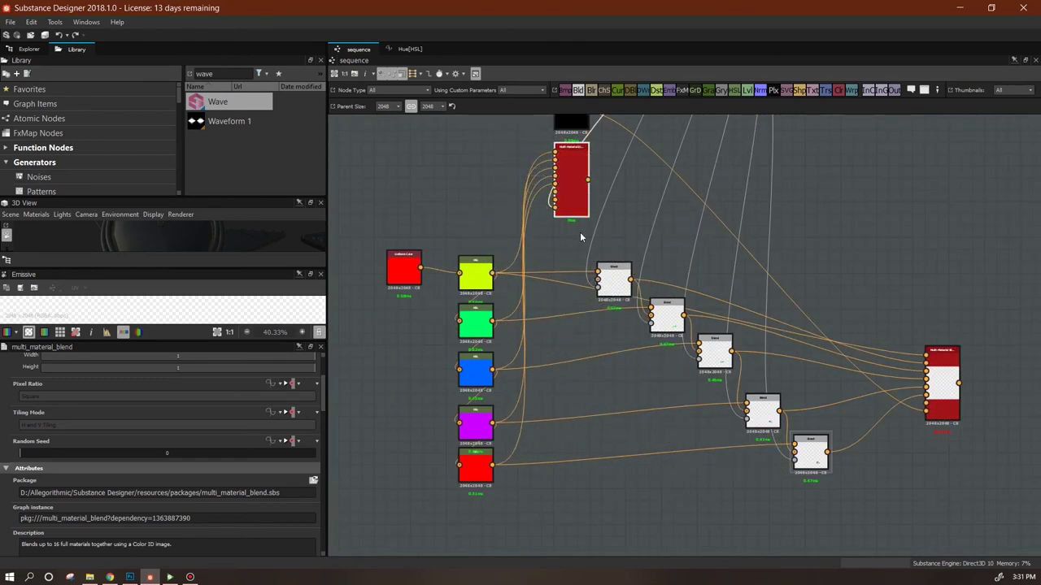
left_click_drag(515, 151, 535, 201)
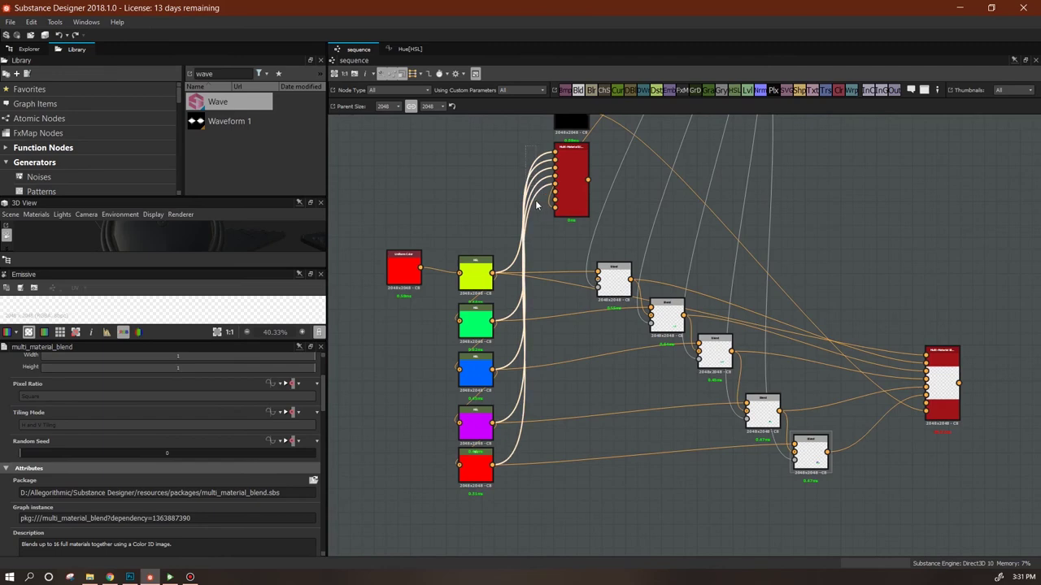
key("Delete")
Connect the yellow HSL to base color inputs #7 and #6, and the green, blue, purple and red HSLs to #5 through #2
scroll(574, 193, "up", 3)
middle_click_drag(576, 190, 593, 192)
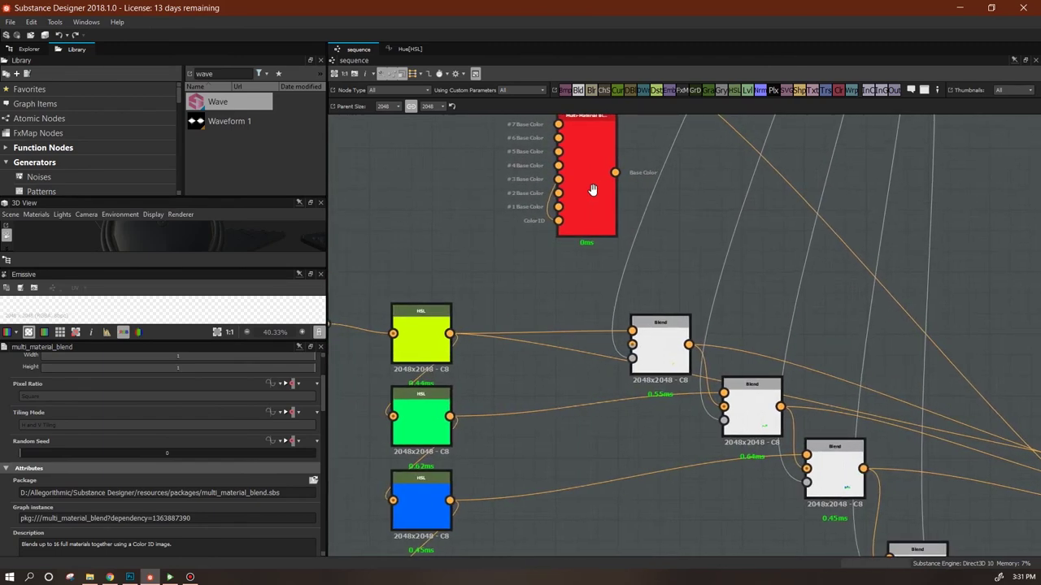
scroll(561, 297, "down", 3)
left_click(477, 517)
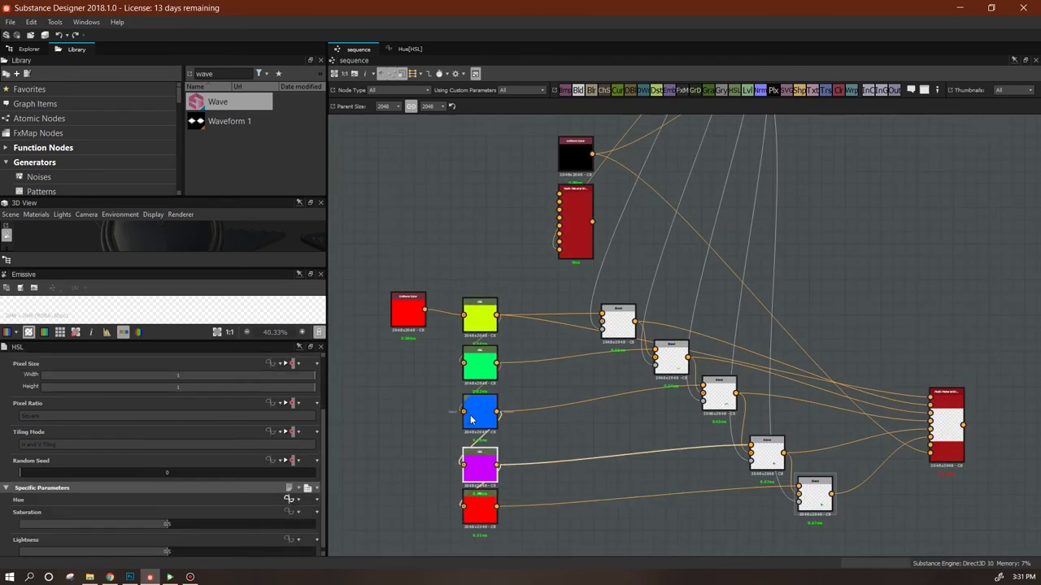
scroll(587, 370, "down", 4)
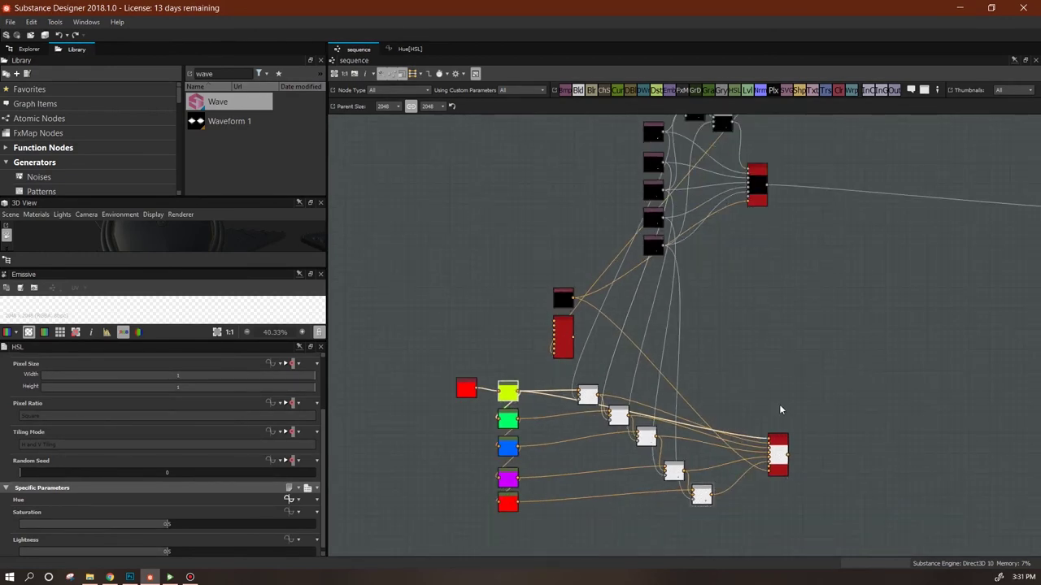
scroll(599, 332, "up", 3)
middle_click_drag(578, 340, 634, 278)
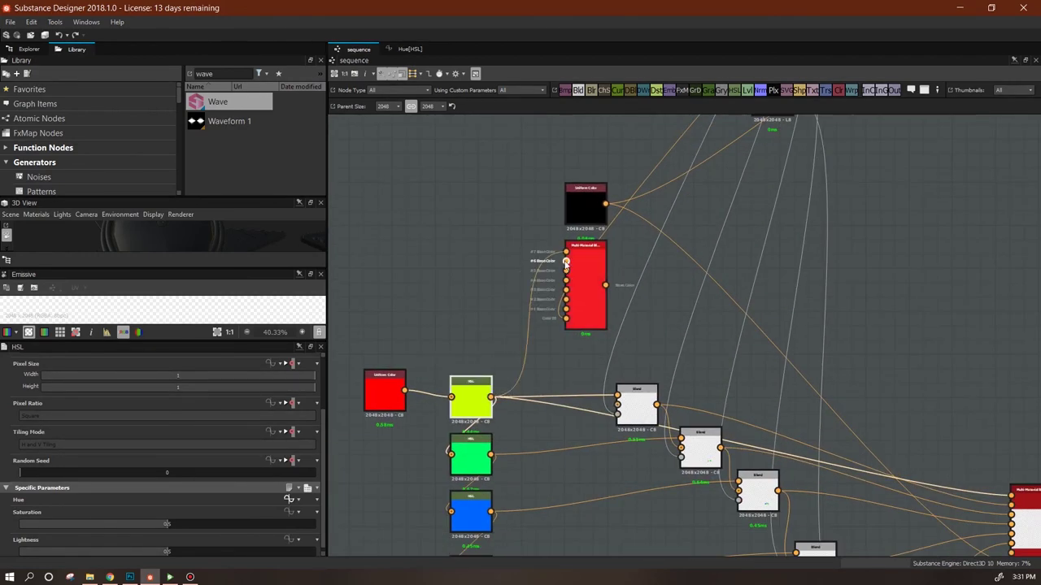
left_click_drag(491, 455, 564, 272)
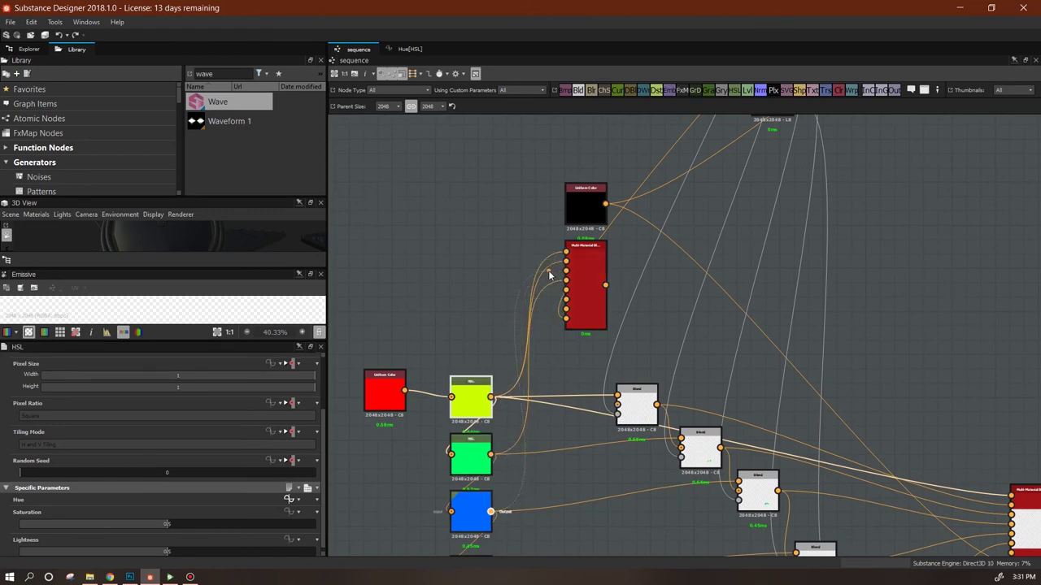
left_click_drag(491, 511, 566, 280)
middle_click_drag(581, 436, 586, 341)
left_click_drag(494, 479, 570, 195)
left_click_drag(494, 531, 571, 204)
Move the Base Color Multi Material Blend up beside the static mask node at the top of the graph
scroll(618, 244, "down", 4)
middle_click_drag(748, 224, 591, 417)
left_click_drag(450, 413, 652, 137)
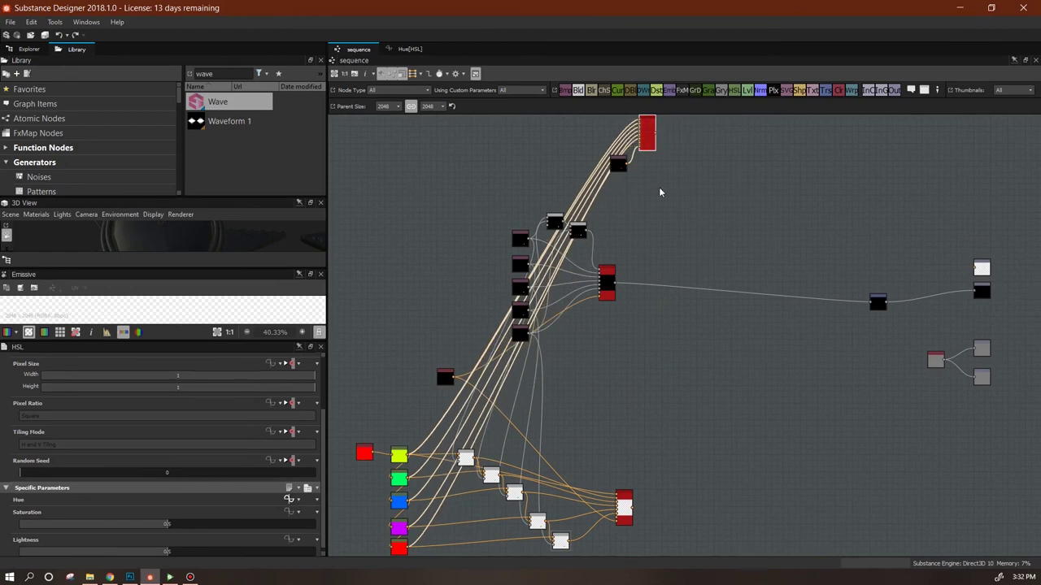
Add a Blend node beyond the Base Color Multi Material Blend, and shift that node and its static mask slightly upward
scroll(722, 227, "down", 2)
left_click(750, 188)
left_click(576, 91)
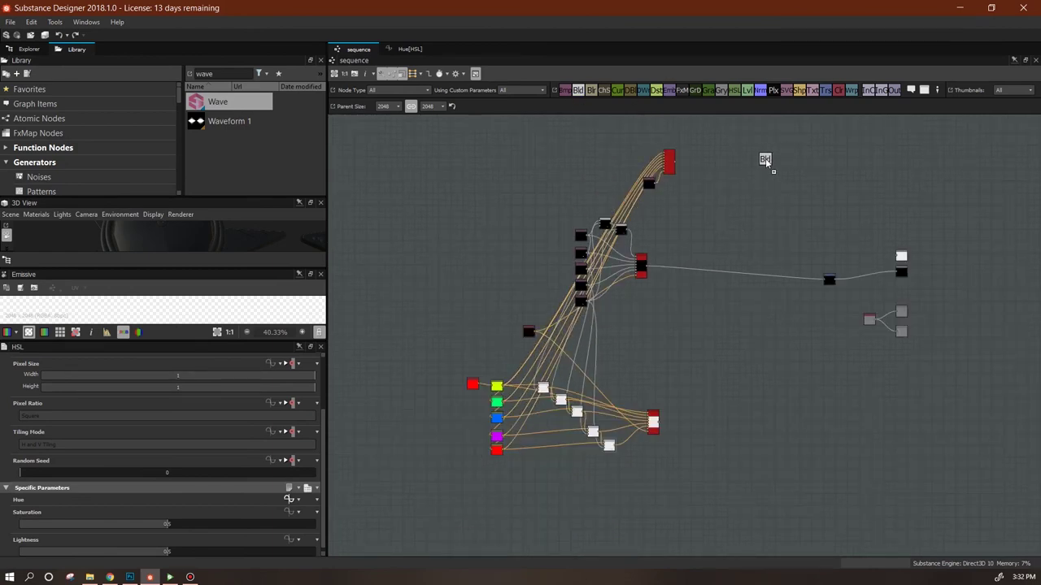
left_click(765, 162)
scroll(769, 213, "up", 2)
middle_click_drag(770, 214, 773, 325)
left_click_drag(614, 236, 607, 215)
left_click_drag(567, 274, 567, 254)
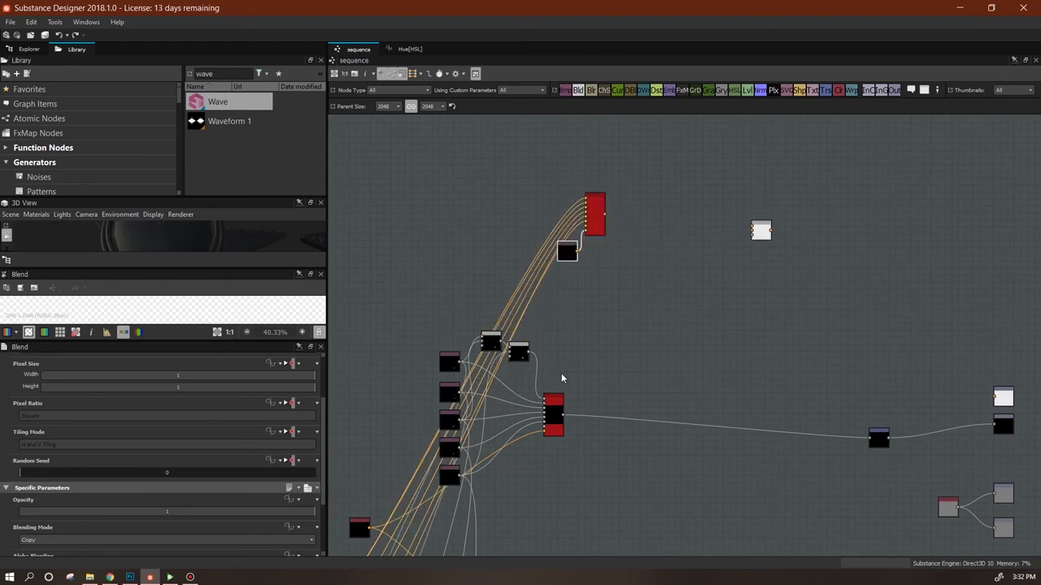
Connect the combined grayscale mask output to the new Blend's opacity input and the emissive Multi Material Blend's output to its foreground
mouse_move(563, 421)
left_mouse_down()
mouse_move(676, 360)
mouse_move(759, 235)
mouse_move(604, 394)
mouse_move(564, 415)
left_mouse_up()
middle_click_drag(712, 435, 680, 276)
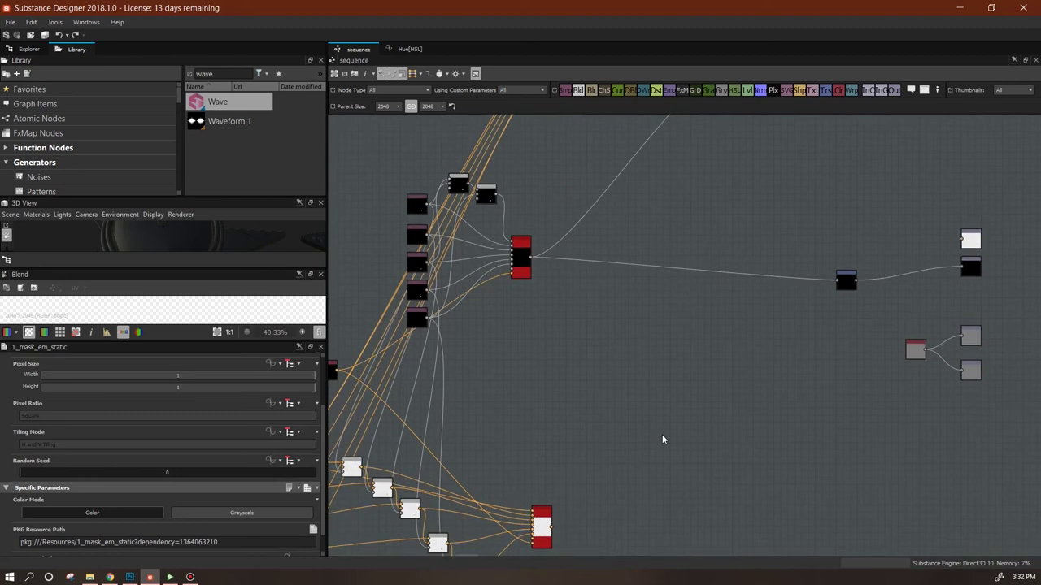
scroll(663, 439, "down", 2)
left_click_drag(571, 513, 713, 134)
left_click(713, 134)
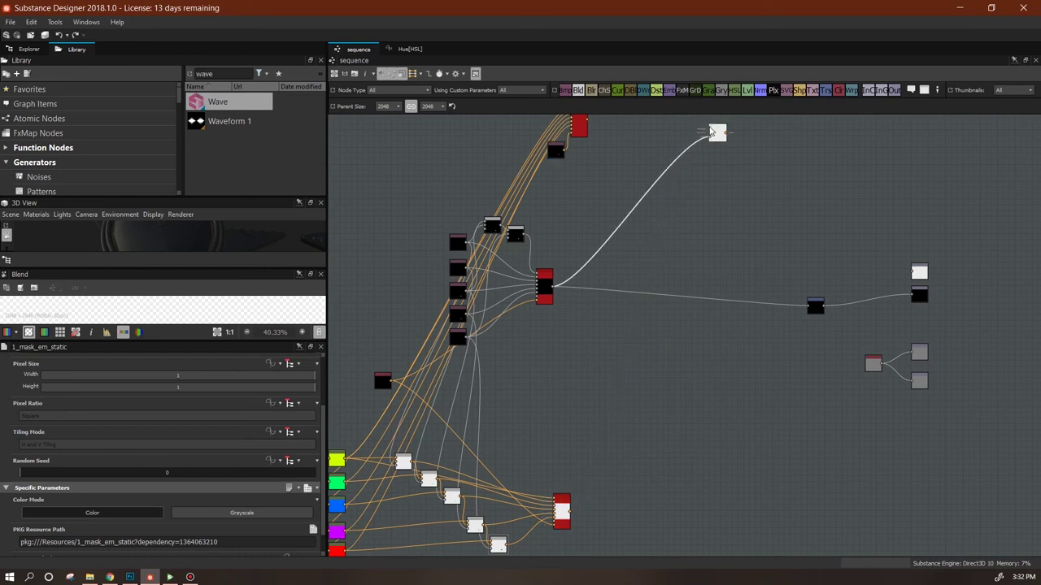
left_click_drag(613, 445, 569, 511)
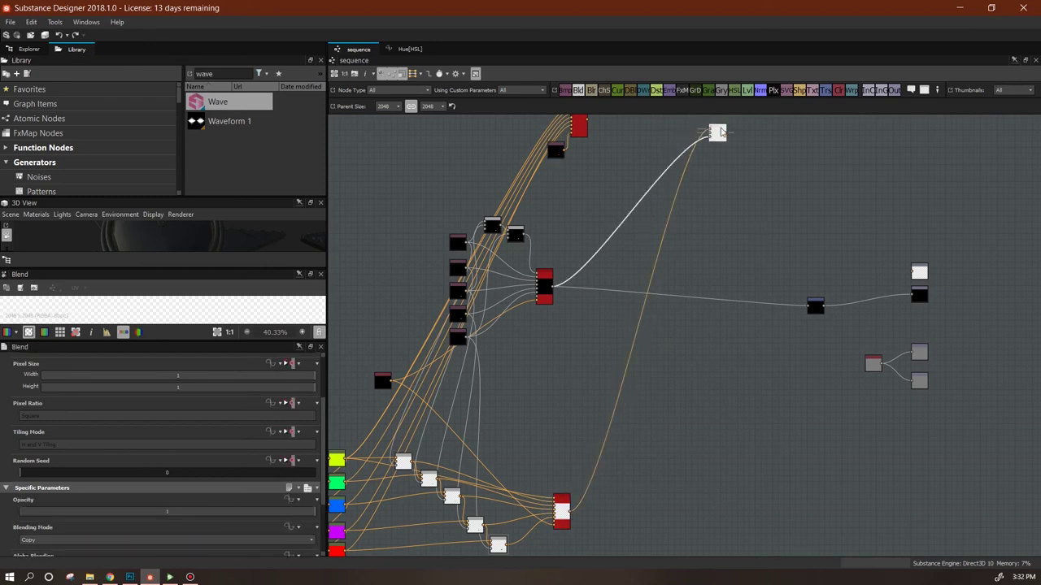
Add a second Blend with the first Blend as foreground and the Base Color output as background, and fit it in the 2D view
middle_click_drag(739, 172, 629, 222)
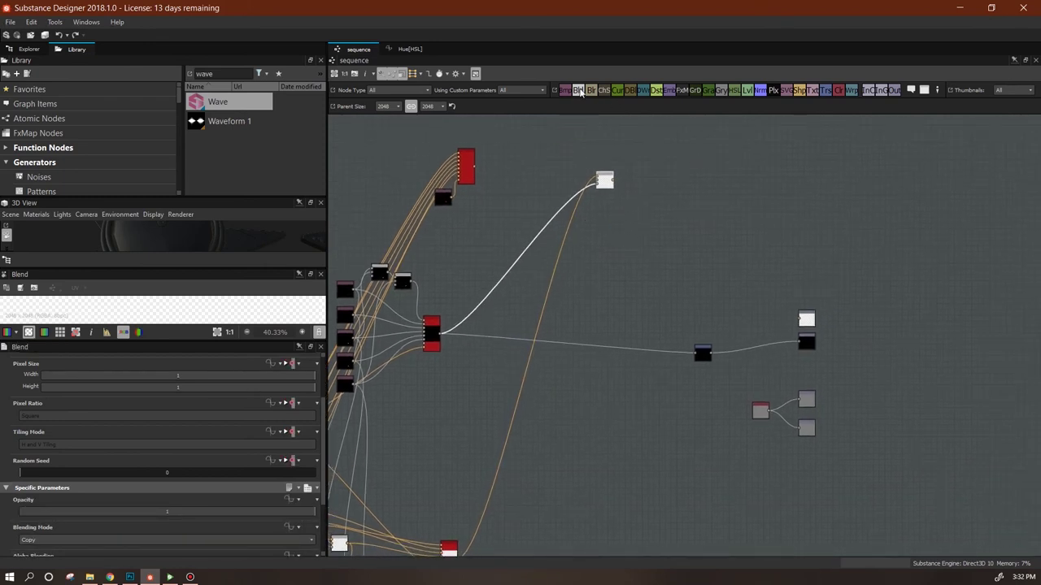
left_click_drag(629, 260, 655, 222)
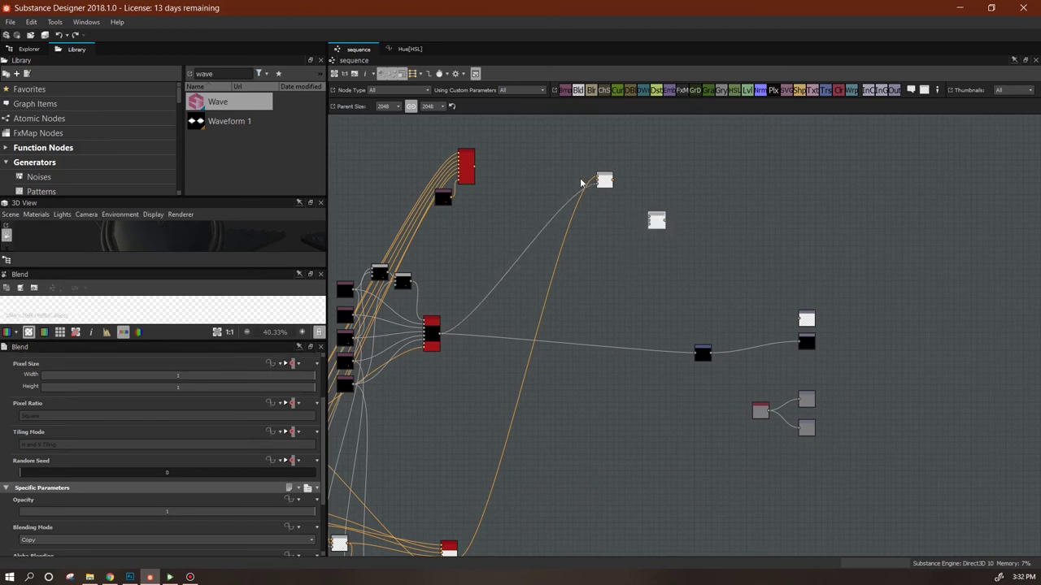
left_click_drag(474, 167, 648, 223)
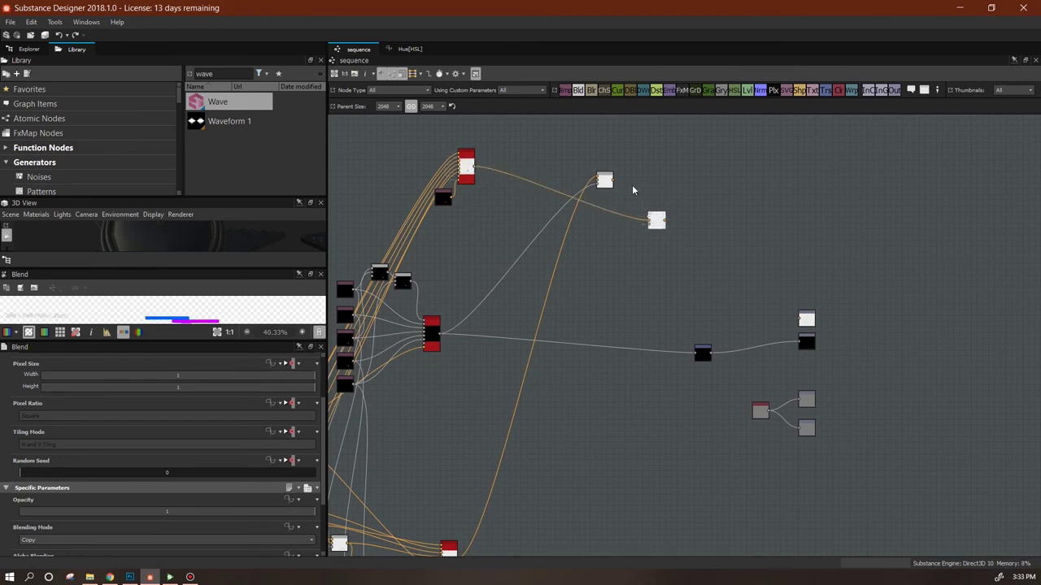
left_click_drag(657, 222, 647, 202)
left_click_drag(177, 268, 181, 146)
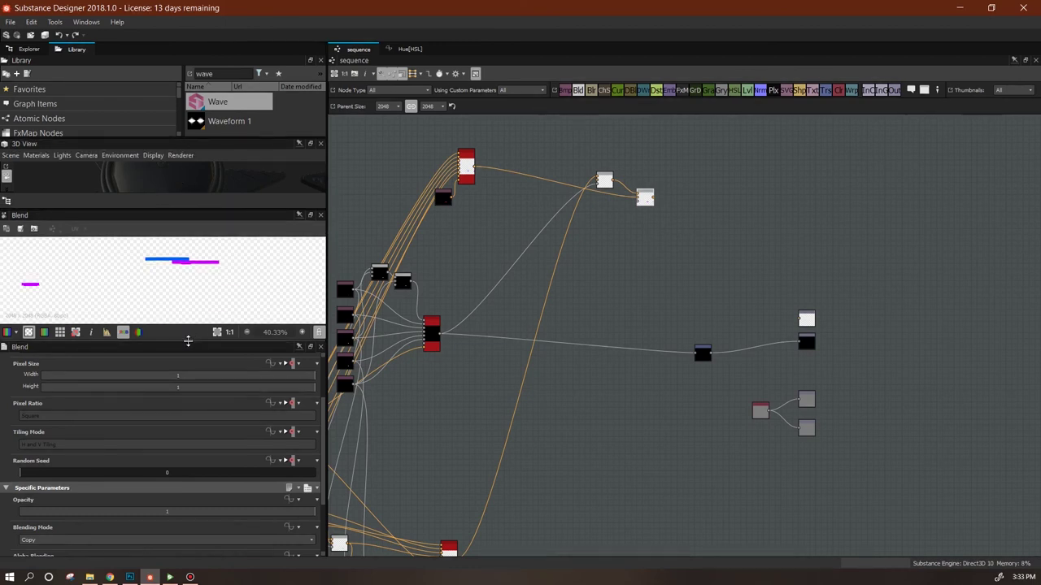
left_click_drag(188, 340, 199, 477)
key("f")
Space the two chained Blend nodes apart and enclose them in a frame titled "emissive"
scroll(263, 312, "down", 2)
middle_click_drag(453, 383, 494, 399)
left_click_drag(657, 190, 669, 190)
left_click_drag(742, 164, 650, 226)
right_click(696, 204)
left_click(719, 271)
mouse_move(324, 533)
left_mouse_down()
mouse_move(323, 546)
mouse_move(323, 518)
left_mouse_up()
key("Return")
mouse_move(702, 287)
middle_mouse_down()
mouse_move(734, 177)
mouse_move(714, 291)
middle_mouse_up()
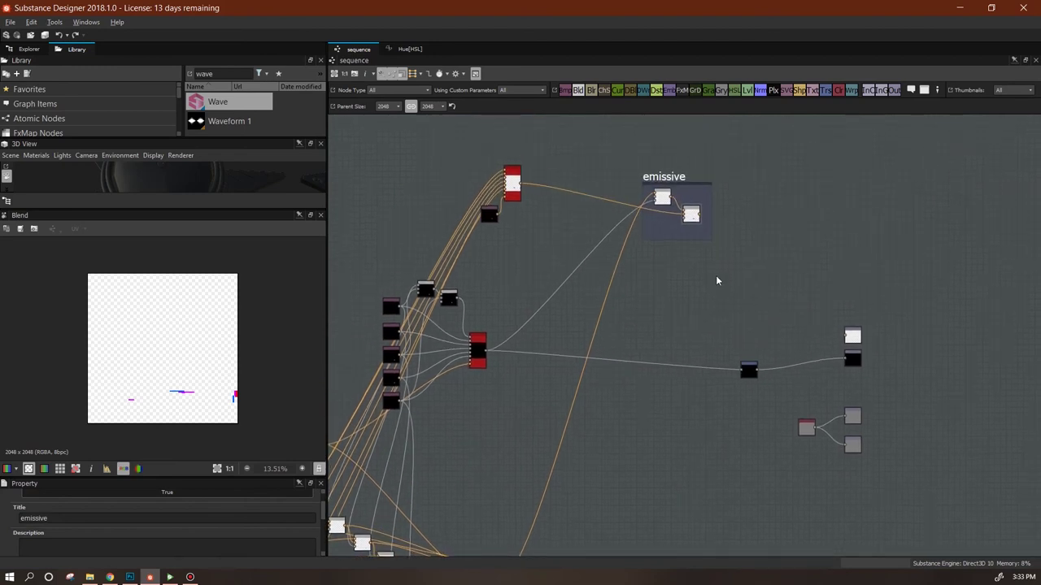
Add a Blend node fed by the emissive Multi Material Blend's output and place it below the emissive frame
left_click_drag(617, 430, 639, 443)
middle_click_drag(639, 444, 709, 276)
left_click_drag(608, 408, 589, 417)
middle_click_drag(860, 359, 712, 439)
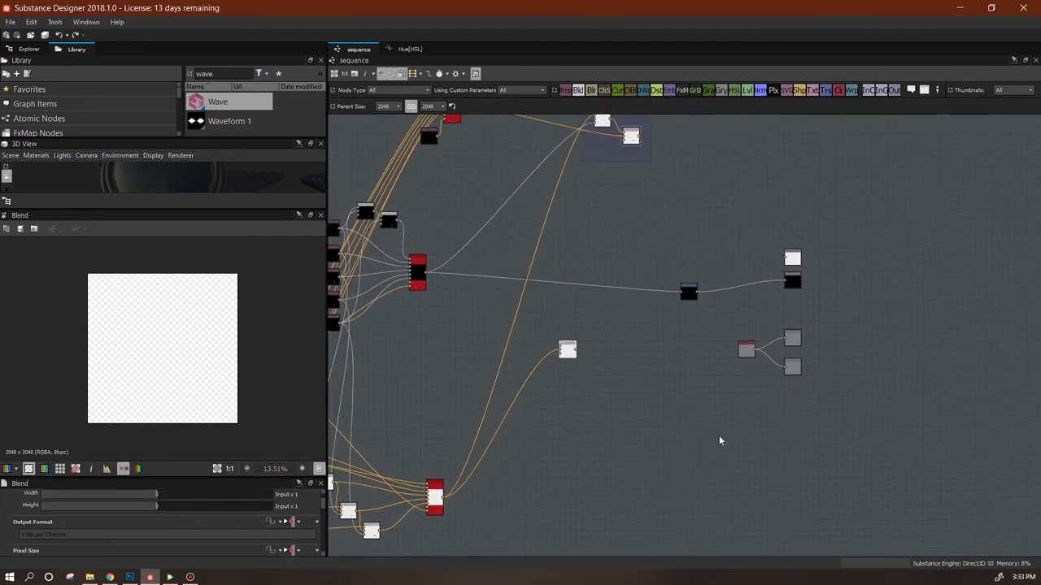
middle_click_drag(759, 388, 696, 458)
left_click_drag(520, 420, 533, 390)
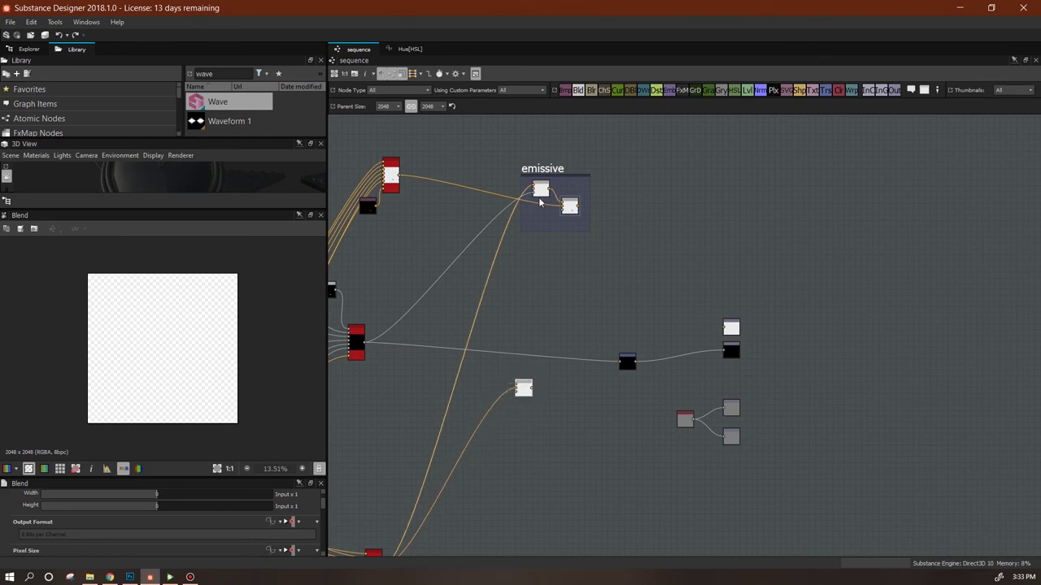
Add another Blend with the Base Color Multi Material Blend's output as its foreground, and move the neighbouring Blend slightly lower
middle_click_drag(616, 224, 678, 200)
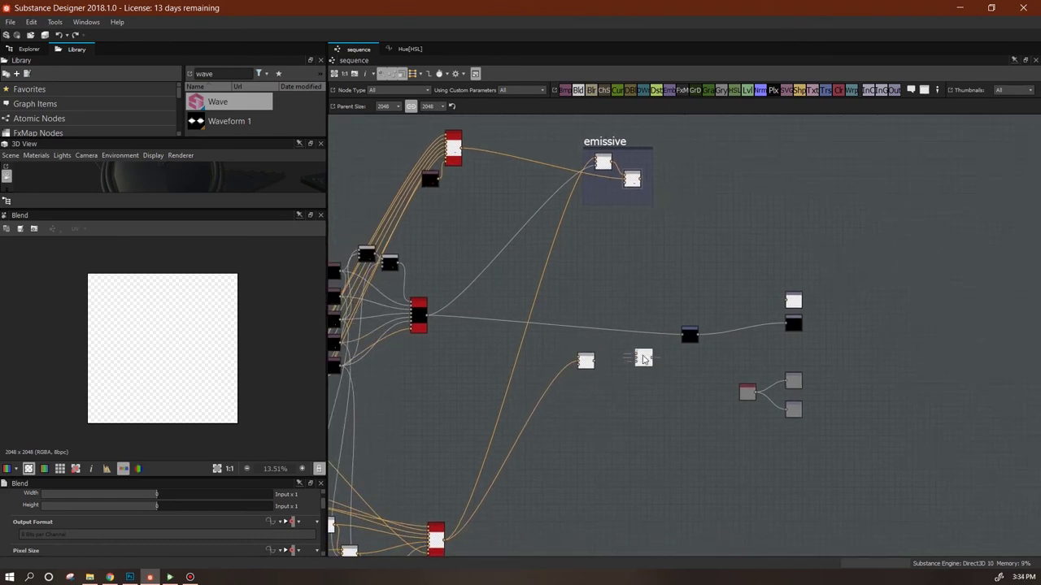
left_click_drag(461, 151, 642, 358)
left_click_drag(587, 365, 576, 385)
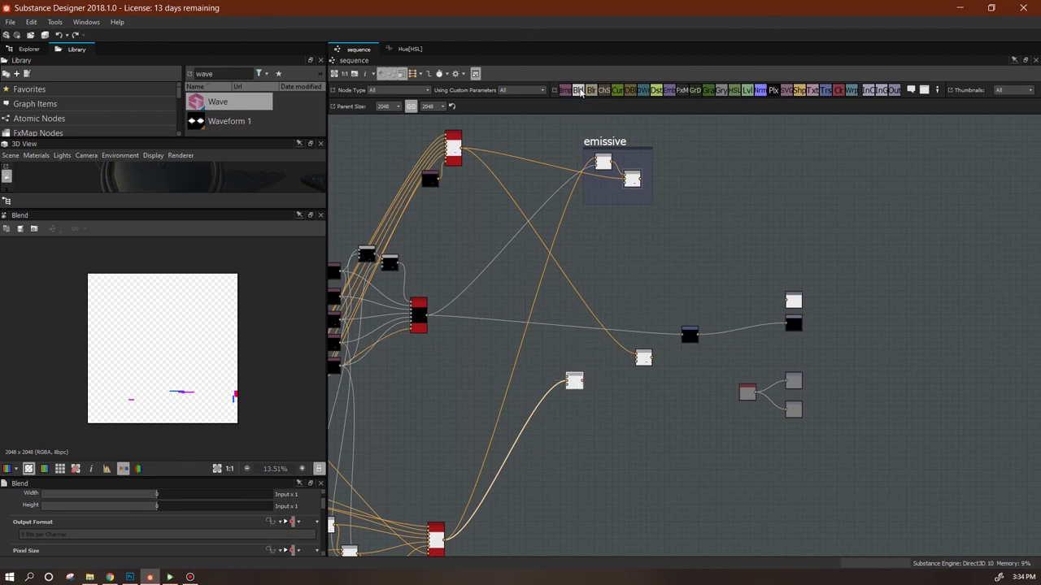
Replace the Blend fed by the emissive Multi Material Blend with an HSL node, connected to the same output
left_click_drag(647, 388, 574, 471)
left_click_drag(575, 442, 598, 441)
left_click_drag(584, 368, 561, 395)
key("Delete")
left_click_drag(589, 440, 444, 538)
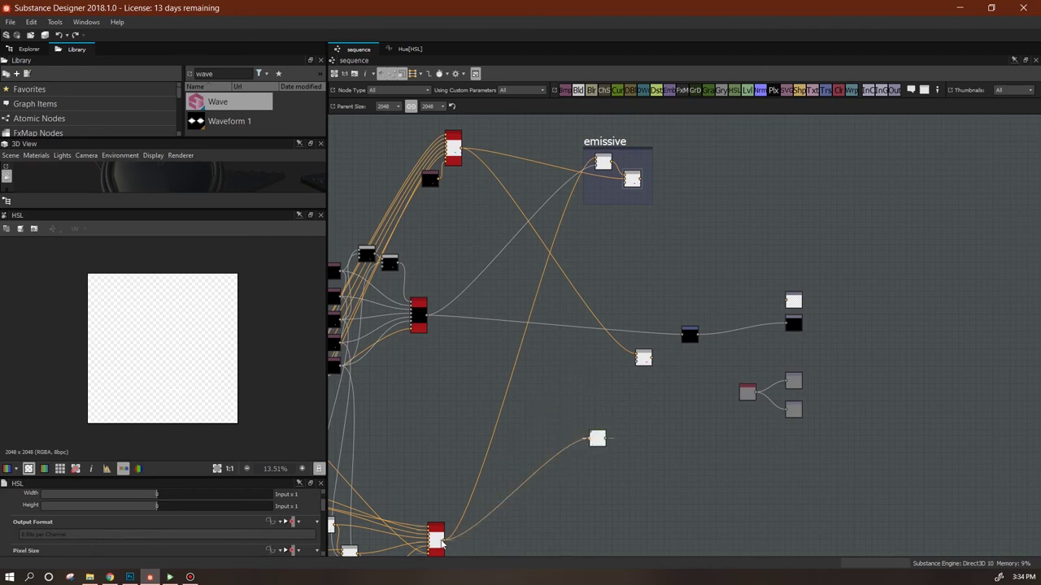
left_click_drag(605, 439, 588, 389)
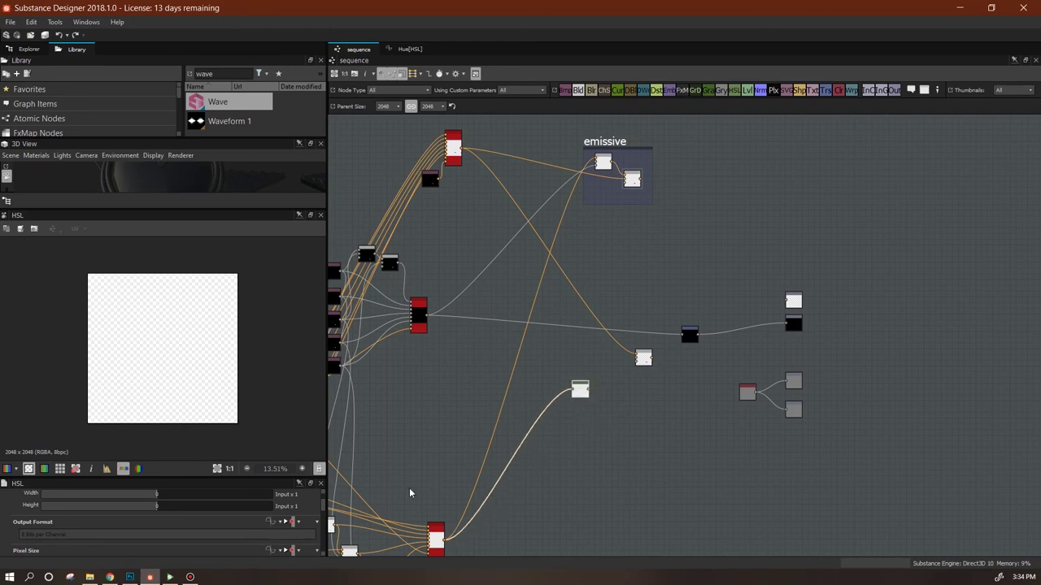
Set the new HSL node's saturation to 0.35 and connect its output to the new Blend's background
left_click_drag(325, 509, 325, 547)
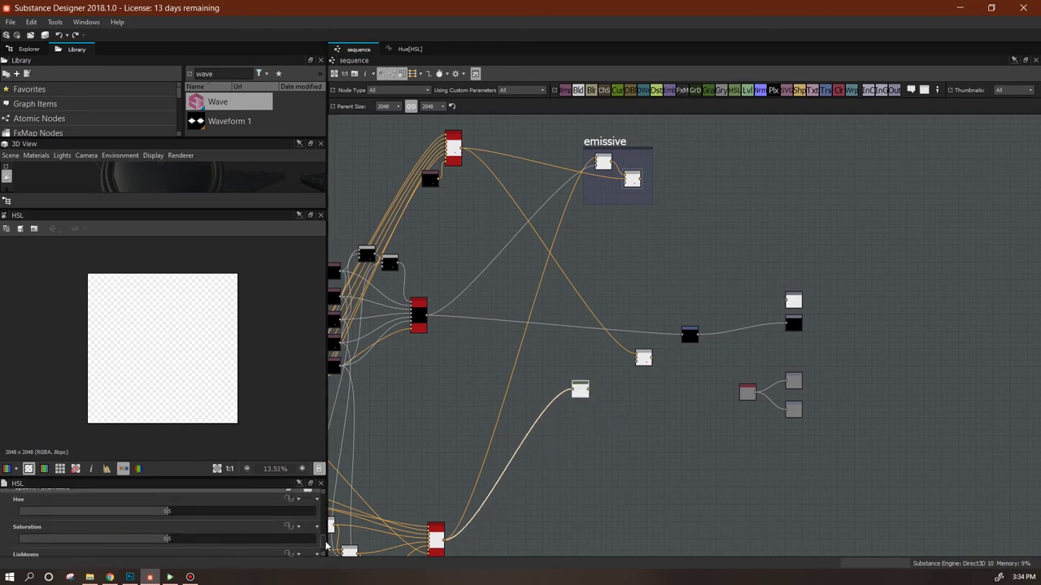
left_click_drag(160, 544, 122, 540)
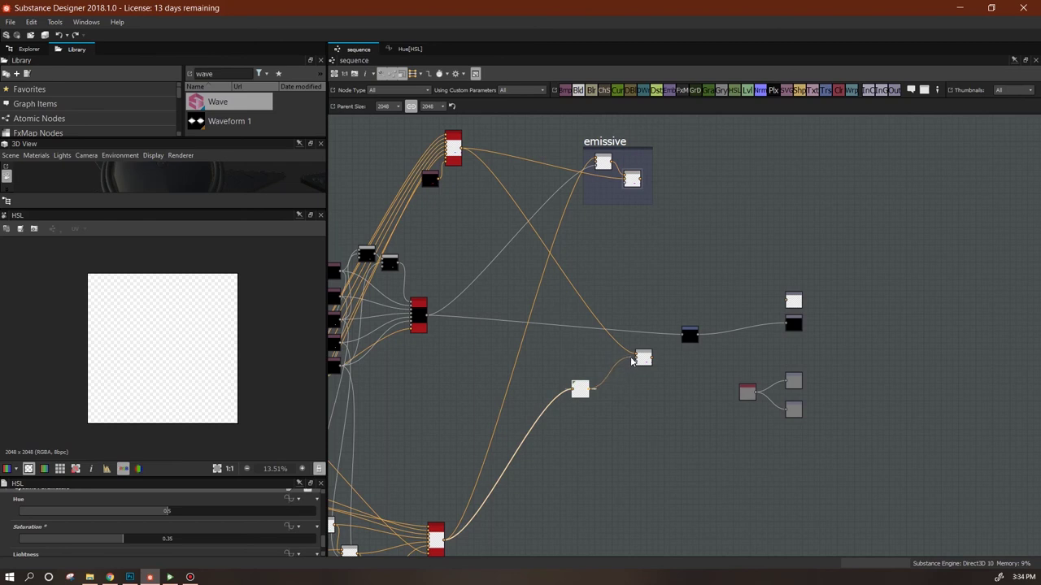
Inspect the chained emissive Blend nodes up close and display the new Base Color Blend in the 2D view
middle_click_drag(548, 454, 678, 345)
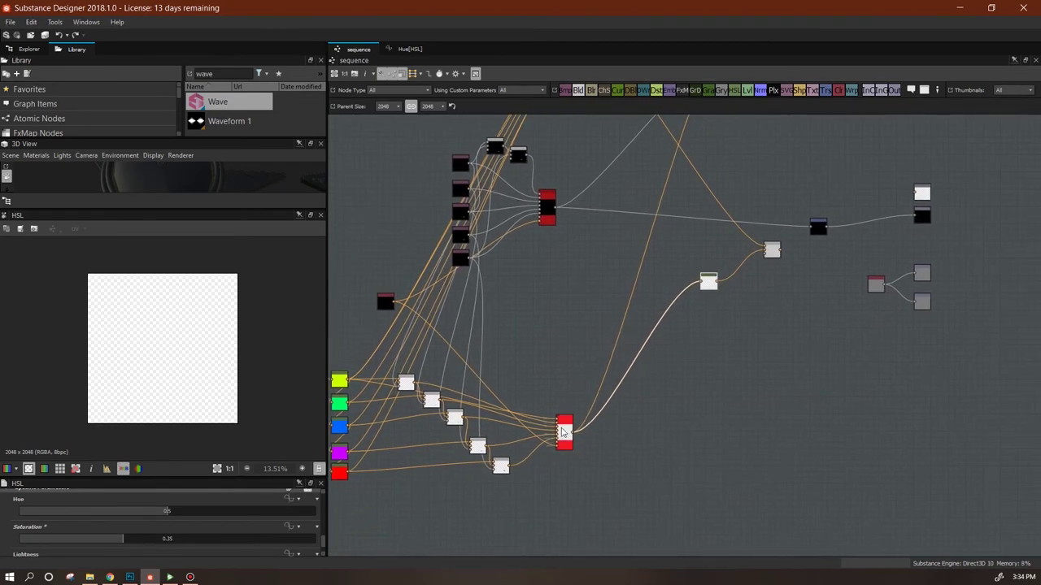
scroll(462, 454, "up", 4)
scroll(462, 459, "up", 8)
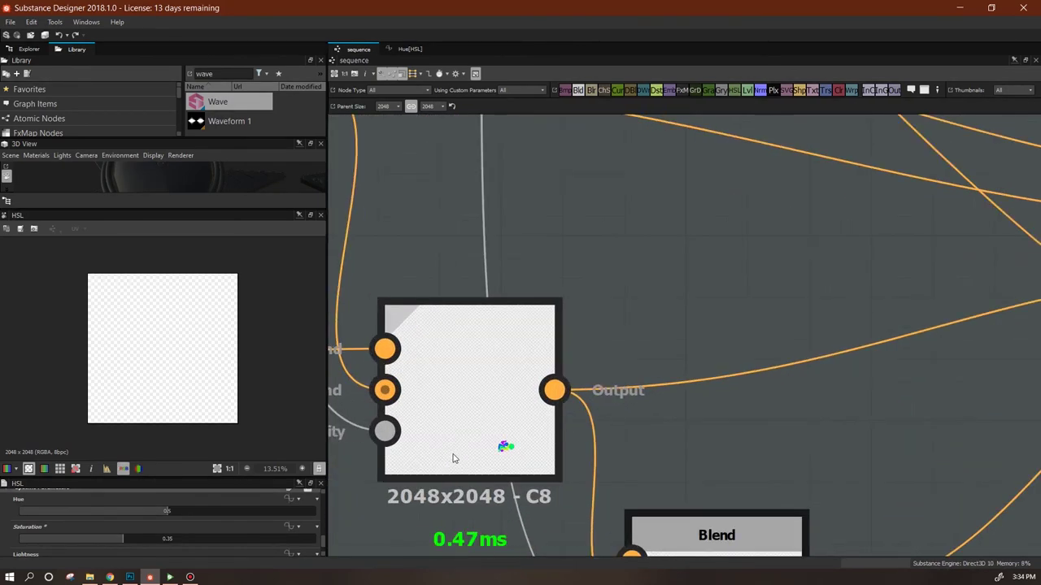
middle_click_drag(819, 403, 245, 584)
scroll(671, 340, "down", 3)
middle_click_drag(847, 331, 425, 584)
scroll(706, 308, "down", 5)
middle_click_drag(762, 313, 396, 524)
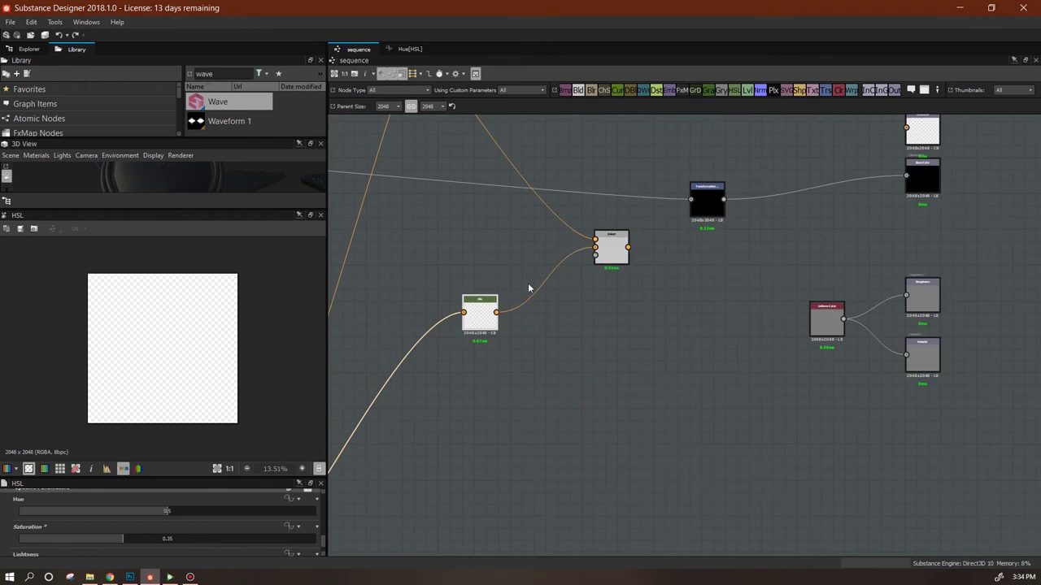
double_click(614, 248)
scroll(615, 265, "up", 2)
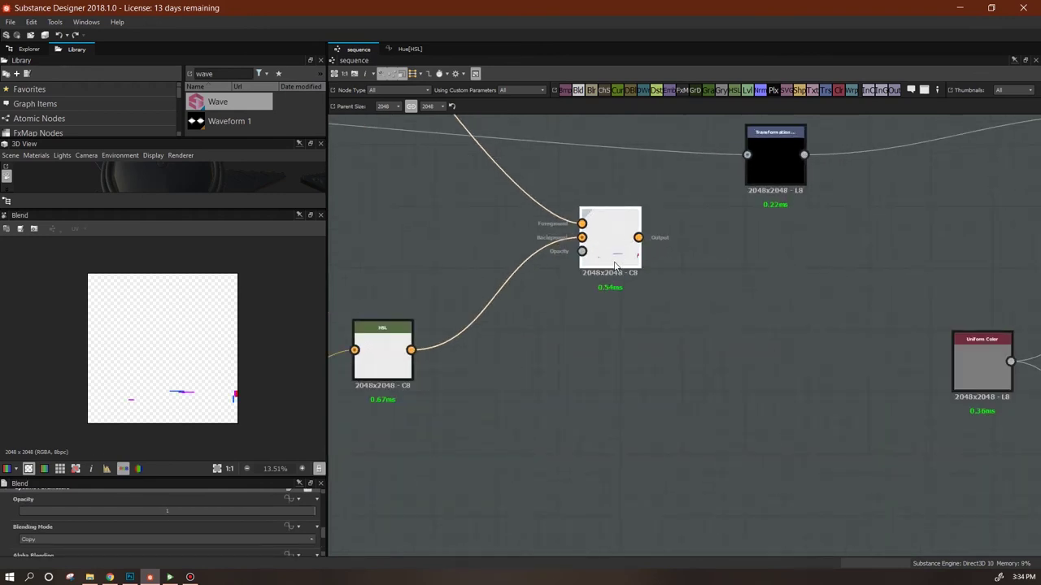
scroll(616, 268, "up", 5)
scroll(626, 277, "down", 6)
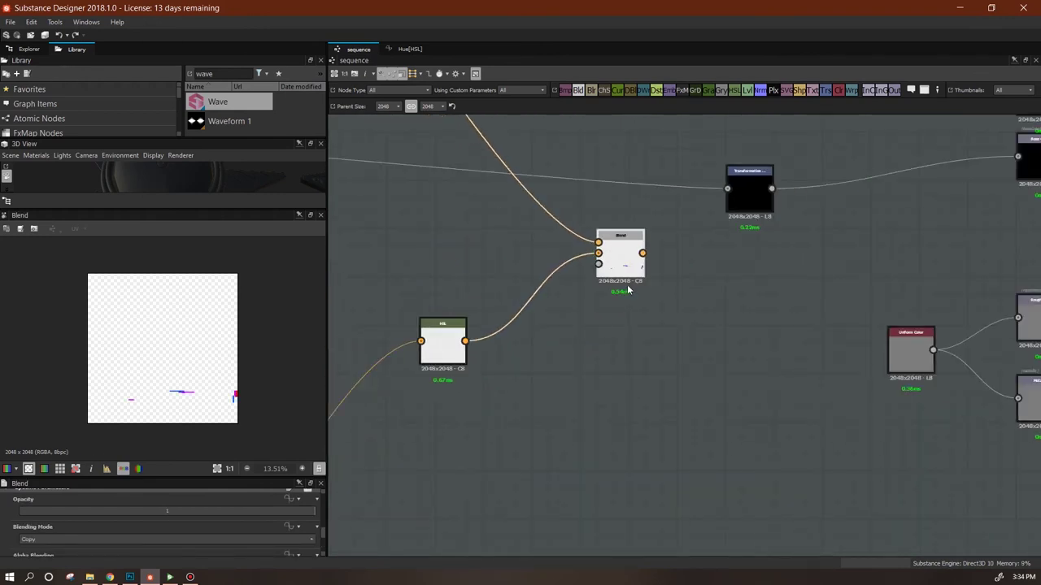
scroll(626, 290, "down", 3)
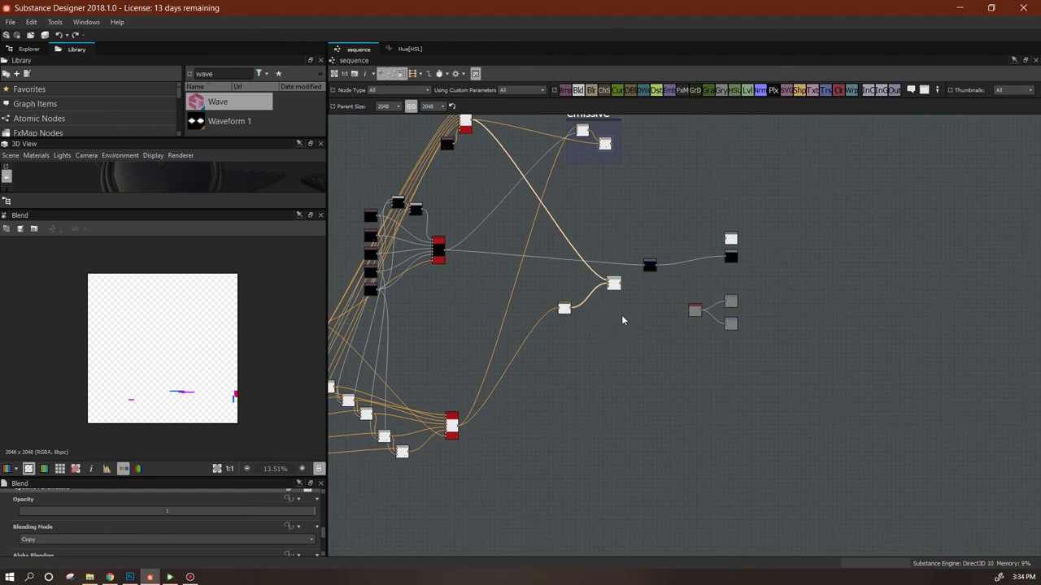
Connect the emissive and Base Color Blend results to the two color output nodes and delete the old Transformation 2D node
left_click_drag(571, 304, 595, 296)
middle_click_drag(676, 316, 614, 393)
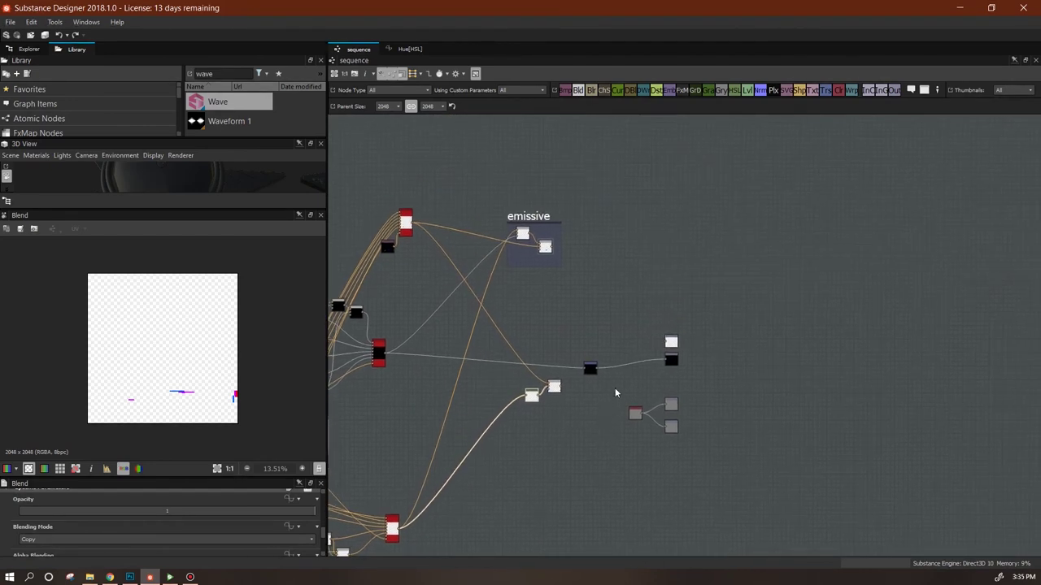
left_click_drag(595, 370, 592, 334)
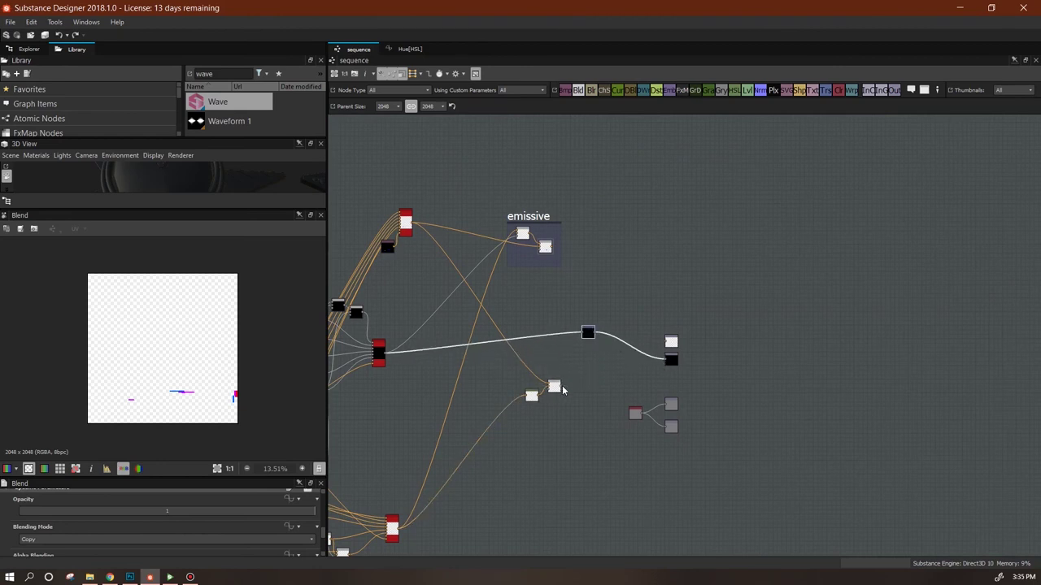
left_click_drag(655, 366, 664, 361)
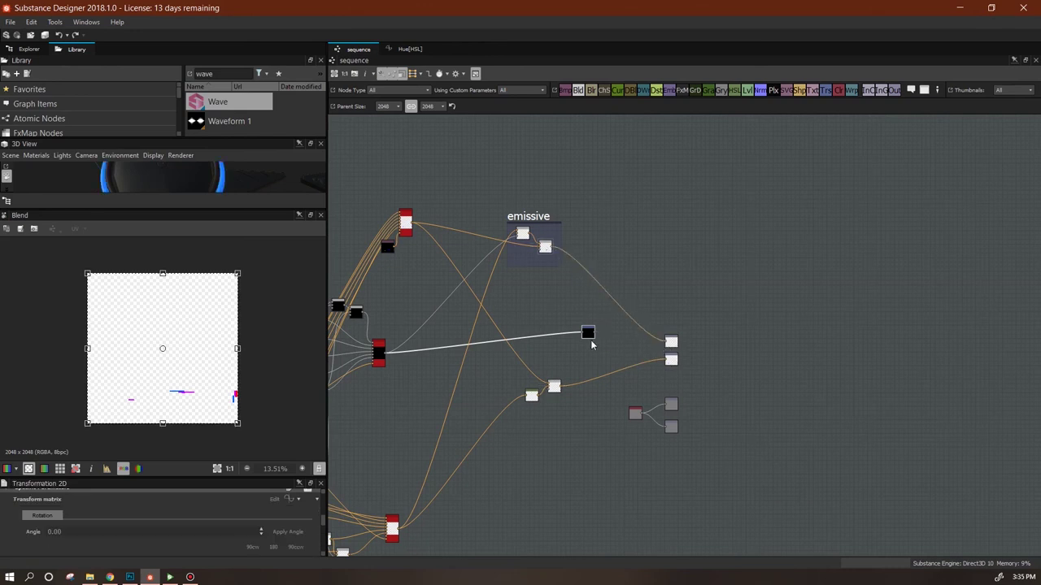
key("Delete")
Enlarge the 3D view and check the colors on the whole model
left_click_drag(151, 208, 163, 383)
scroll(205, 287, "down", 3)
mouse_move(206, 298)
left_mouse_down()
mouse_move(293, 235)
mouse_move(260, 206)
mouse_move(200, 235)
mouse_move(212, 280)
left_mouse_up()
middle_click_drag(500, 386, 773, 336)
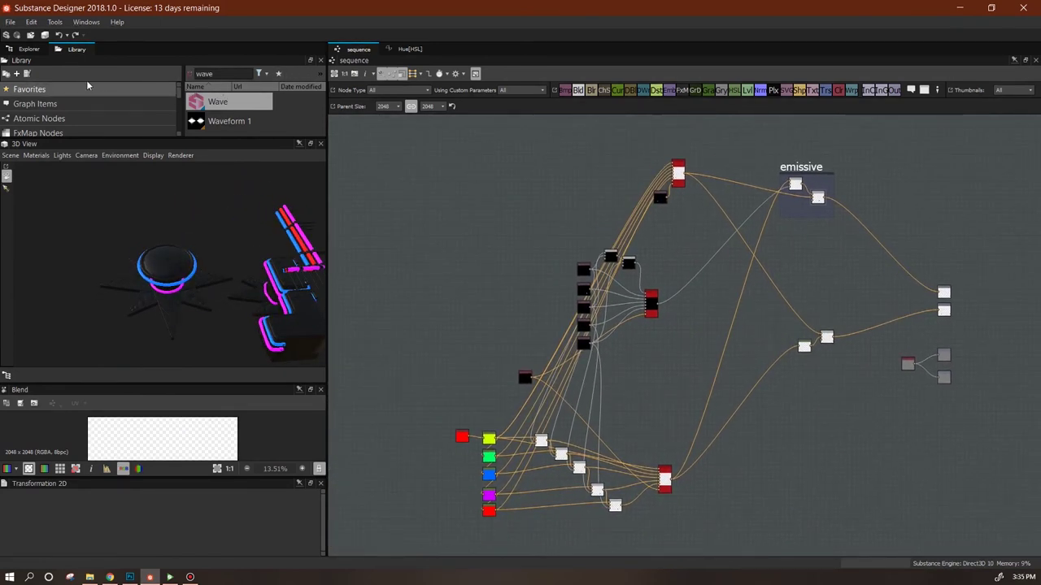
Save and publish the sequence.sbs package as an sbsar archive and switch to Substance Player
left_click(28, 49)
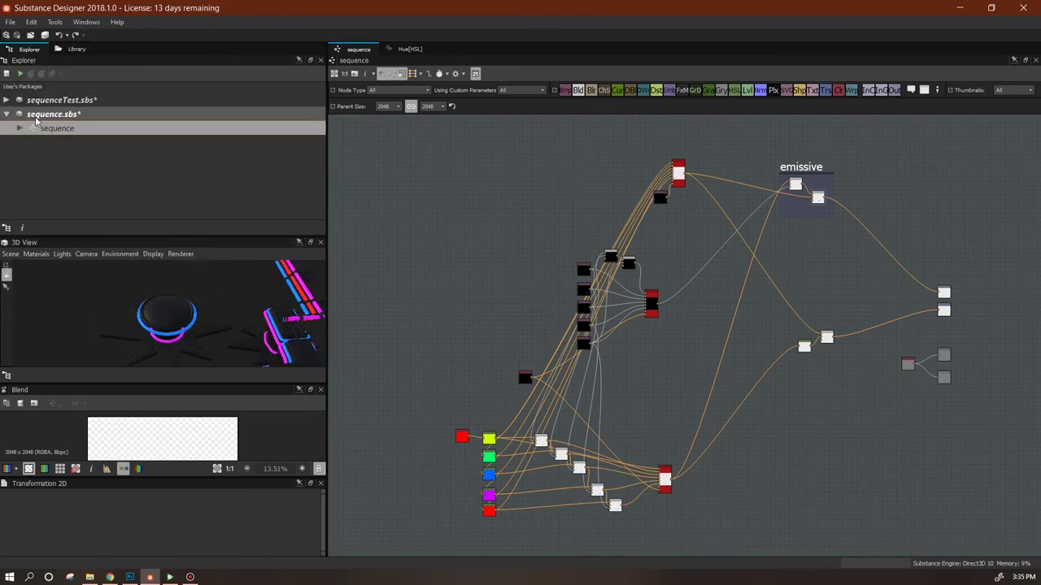
left_click(58, 118)
left_click(169, 578)
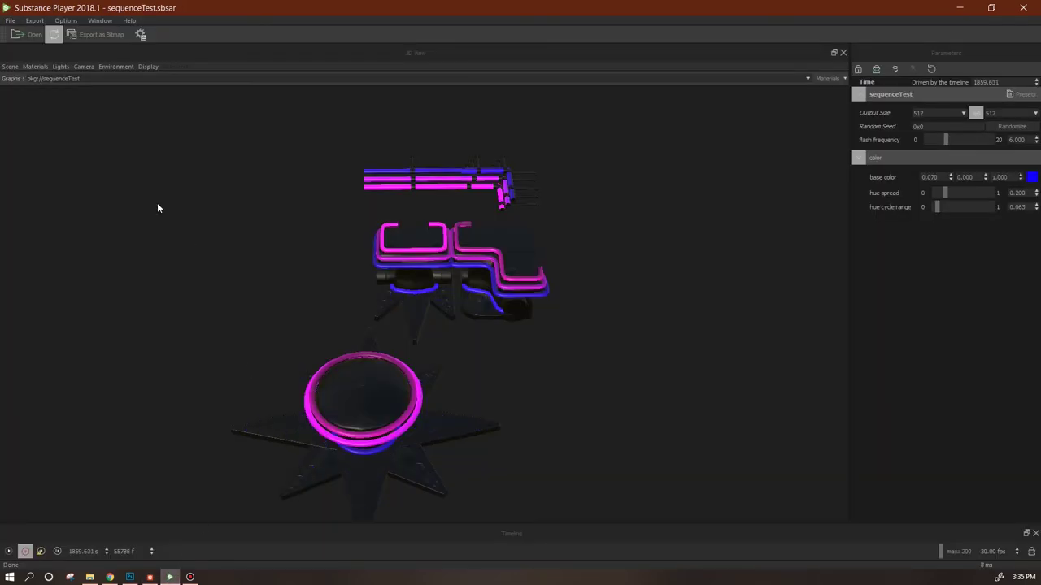
Open the sequence.sbsar archive, examine the model from above and pause the timeline playback
left_click(28, 39)
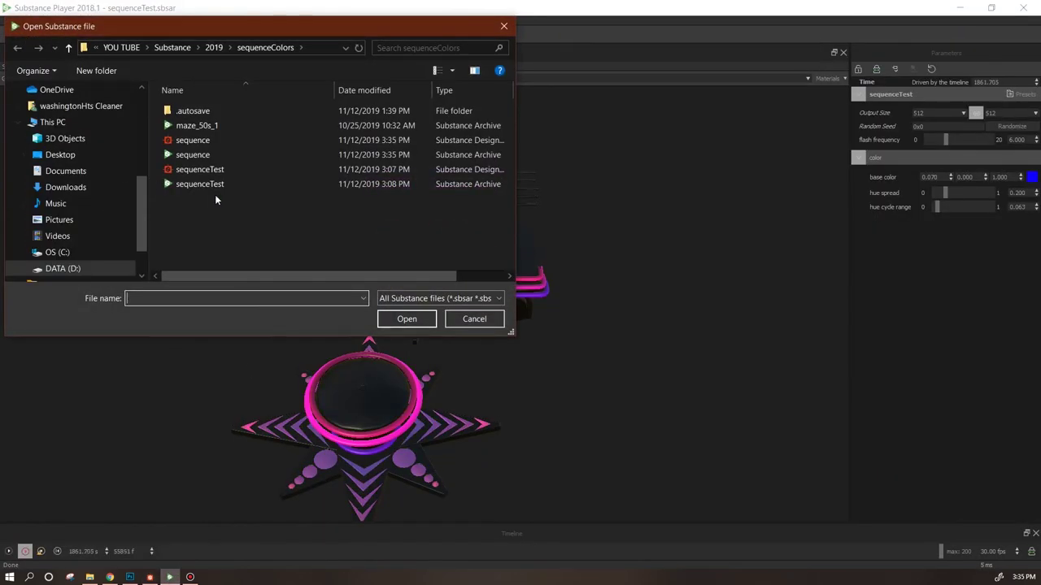
double_click(200, 153)
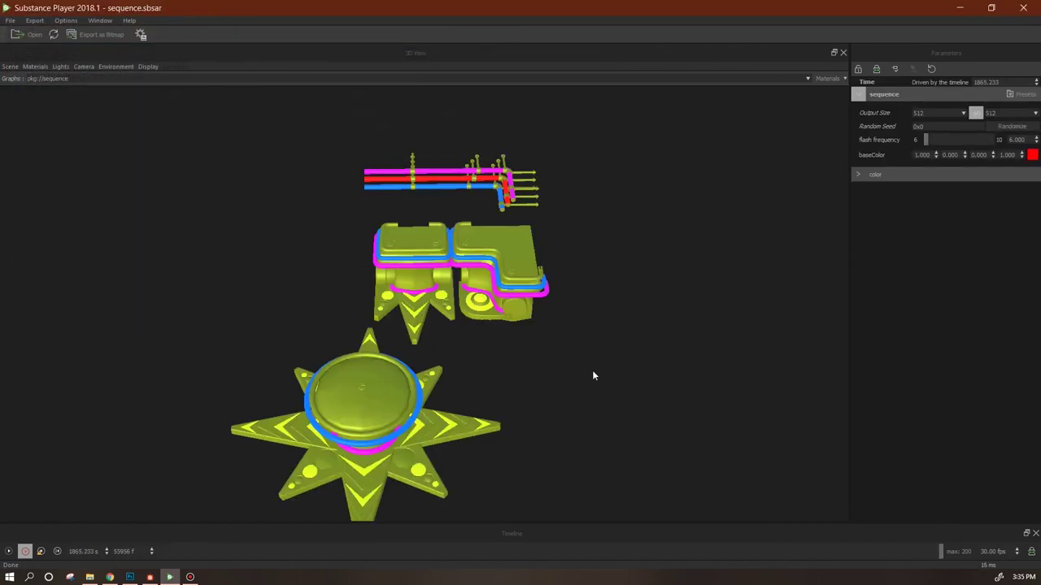
left_click_drag(613, 378, 725, 472)
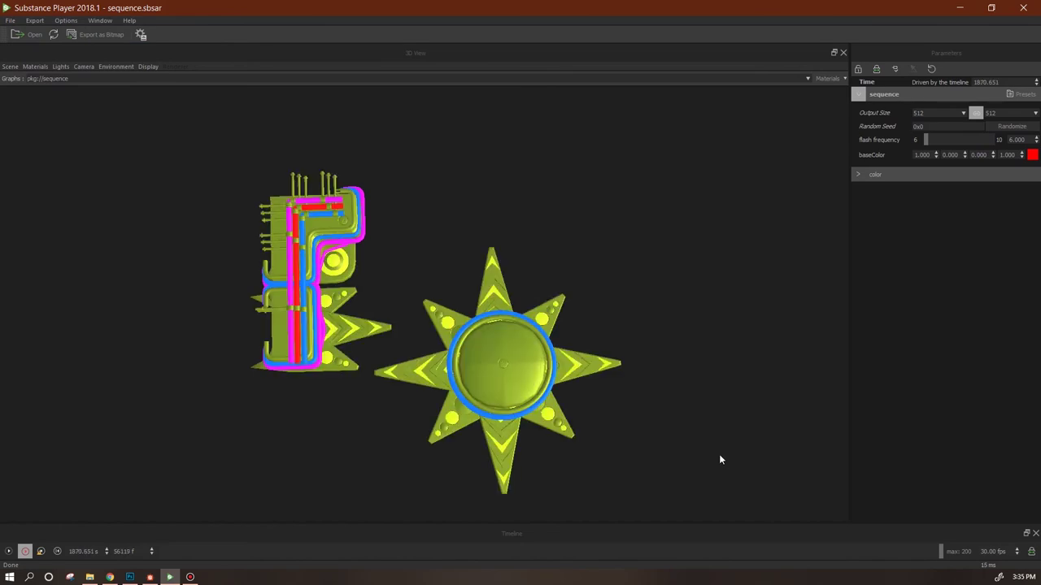
left_click(25, 551)
Return to Substance Designer and reposition the yellow-green HSL node and the first Blend of the chain beside it
left_click(149, 577)
middle_click_drag(784, 407, 689, 365)
scroll(541, 496, "up", 3)
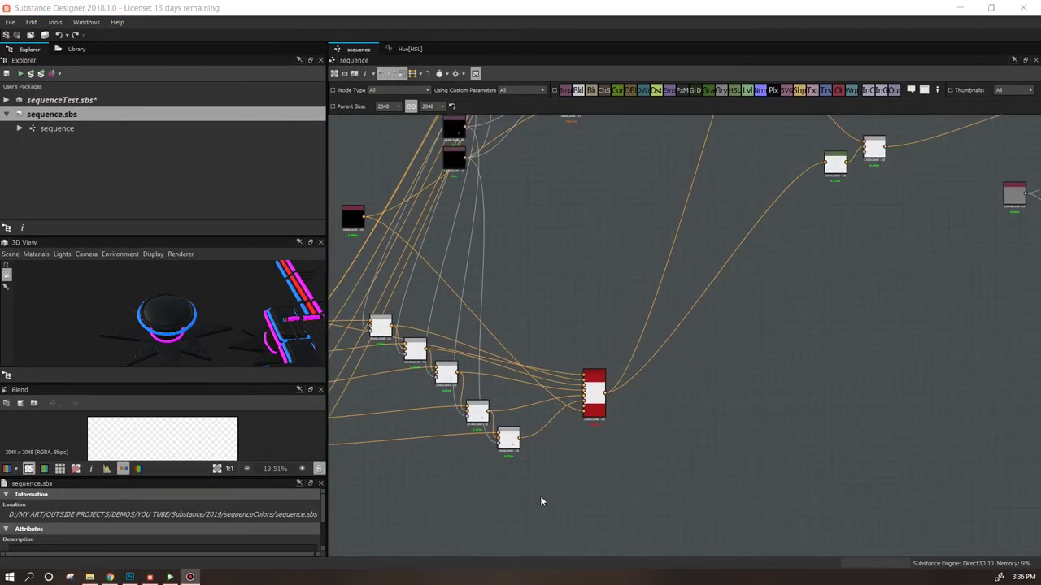
middle_click_drag(541, 502, 678, 511)
scroll(512, 337, "up", 1)
left_click_drag(520, 338, 515, 373)
left_click_drag(421, 337, 421, 327)
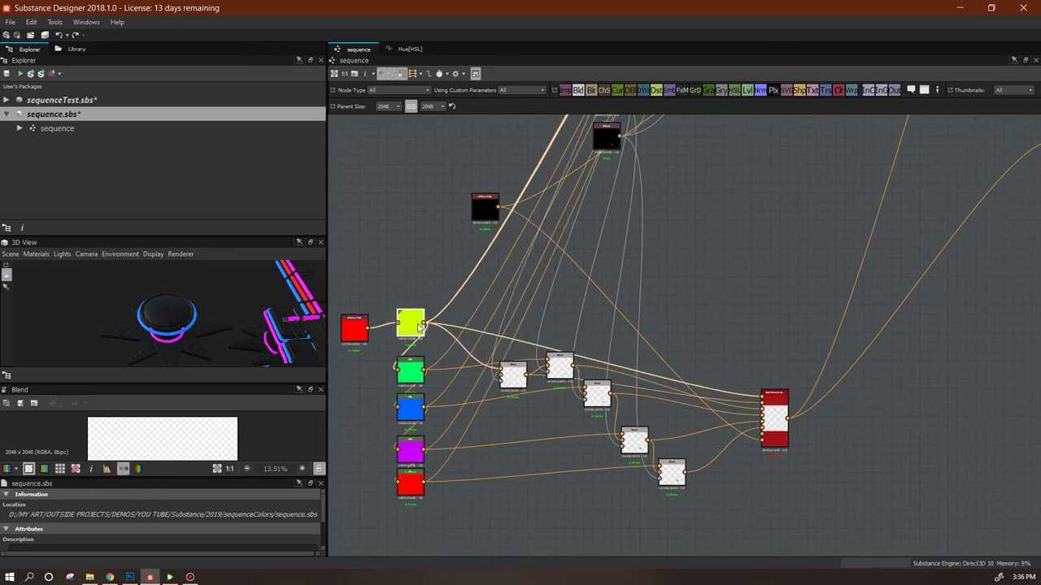
mouse_move(505, 378)
left_mouse_down()
mouse_move(506, 360)
mouse_move(497, 368)
left_mouse_up()
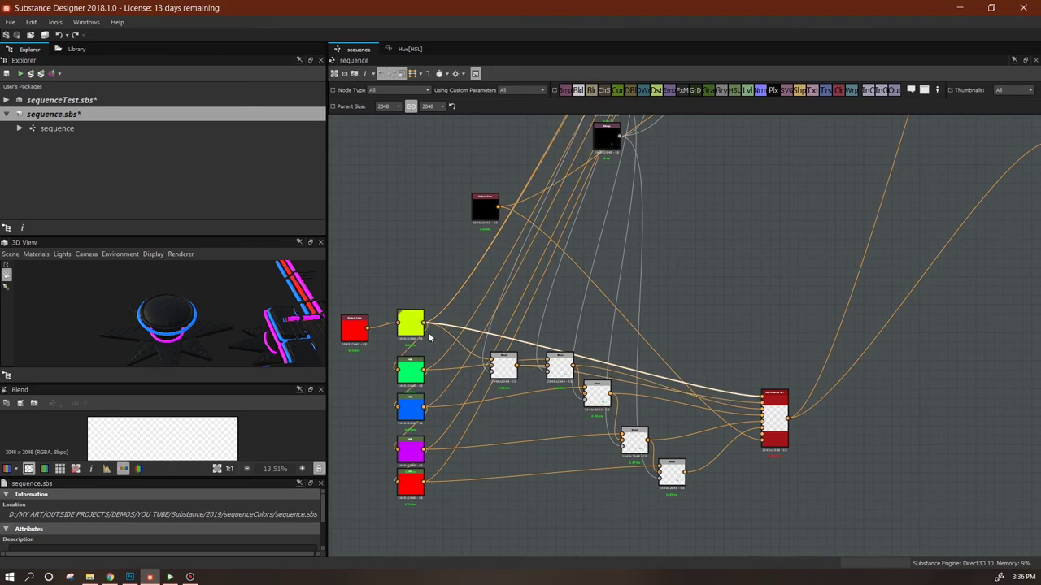
Add a separate Blend with the yellow-green HSL as foreground and the combined grayscale mask output as opacity
left_click_drag(578, 92, 745, 266)
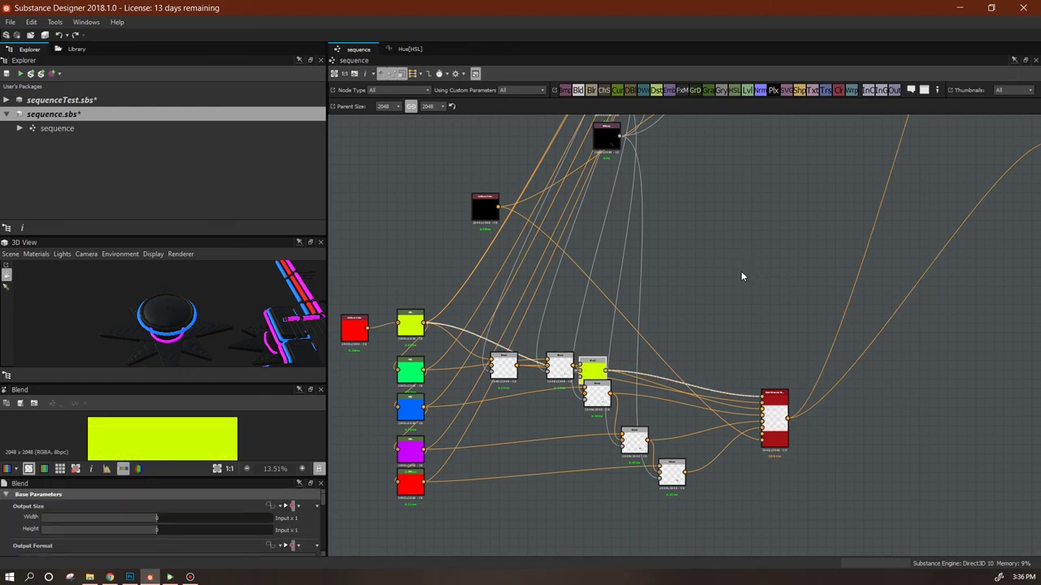
key("ctrl+z")
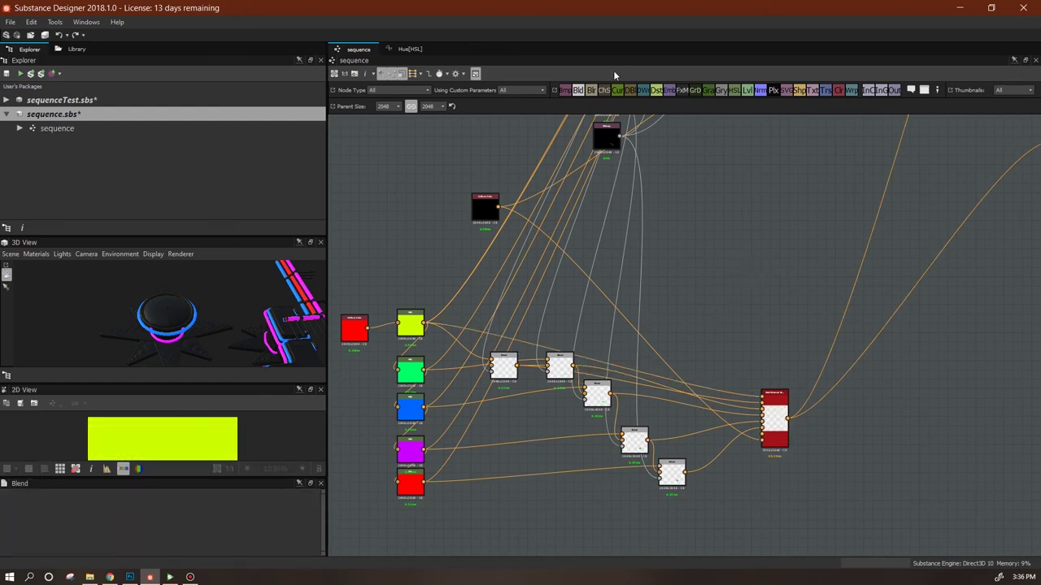
left_click_drag(742, 202, 744, 203)
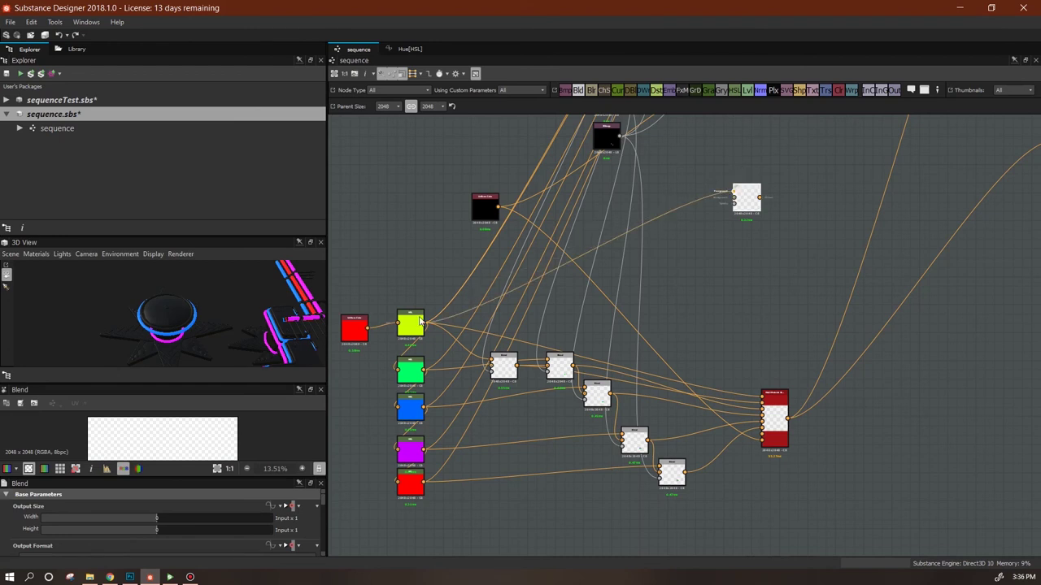
left_click_drag(424, 318, 423, 322)
middle_click_drag(766, 223, 646, 413)
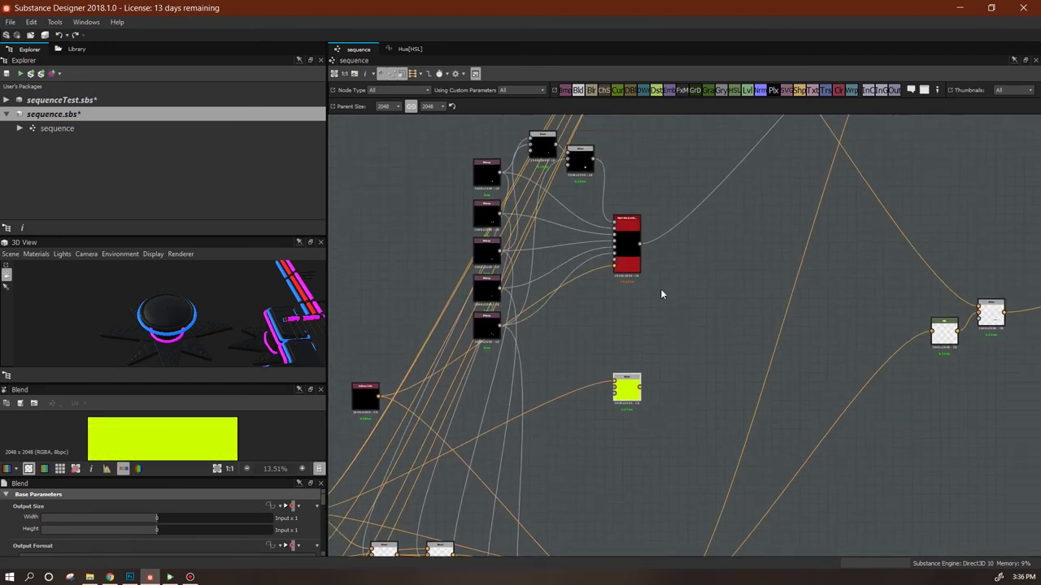
left_click_drag(609, 322, 613, 393)
Connect the new Blend to the emissive Multi Material Blend's topmost input, and shift the first chained Blend clear of the connections
middle_click_drag(727, 422, 864, 282)
left_click_drag(760, 254, 777, 445)
left_click_drag(520, 406, 538, 385)
Republish the sequence package, reload it in Substance Player and start the timeline playback
left_click(42, 73)
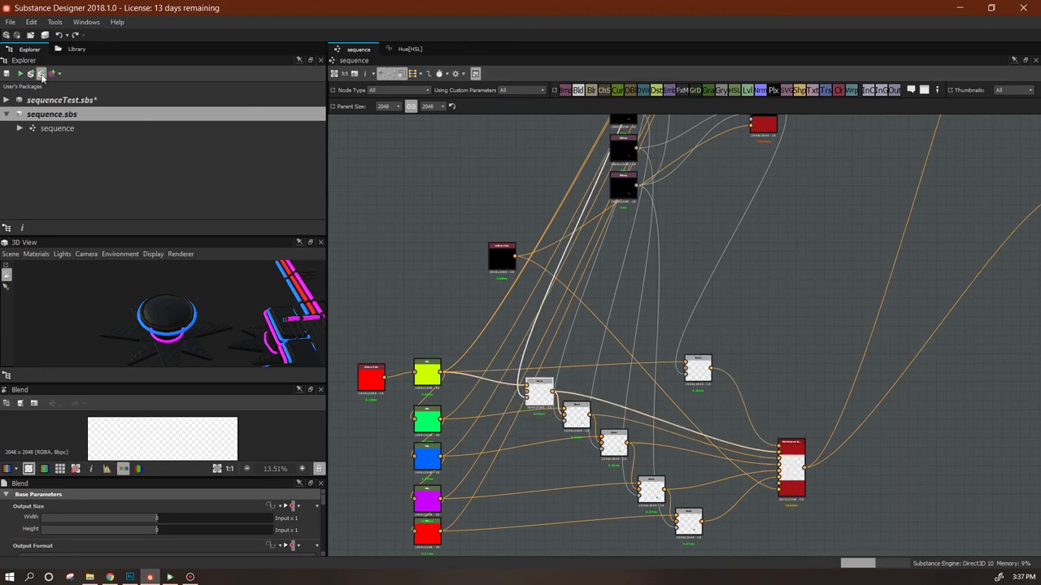
left_click(168, 577)
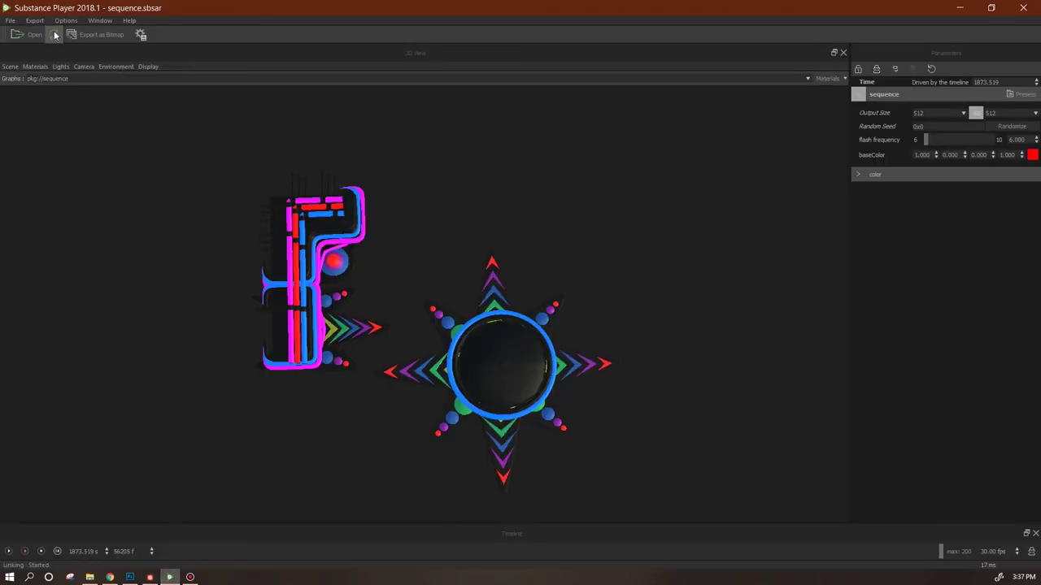
left_click(25, 552)
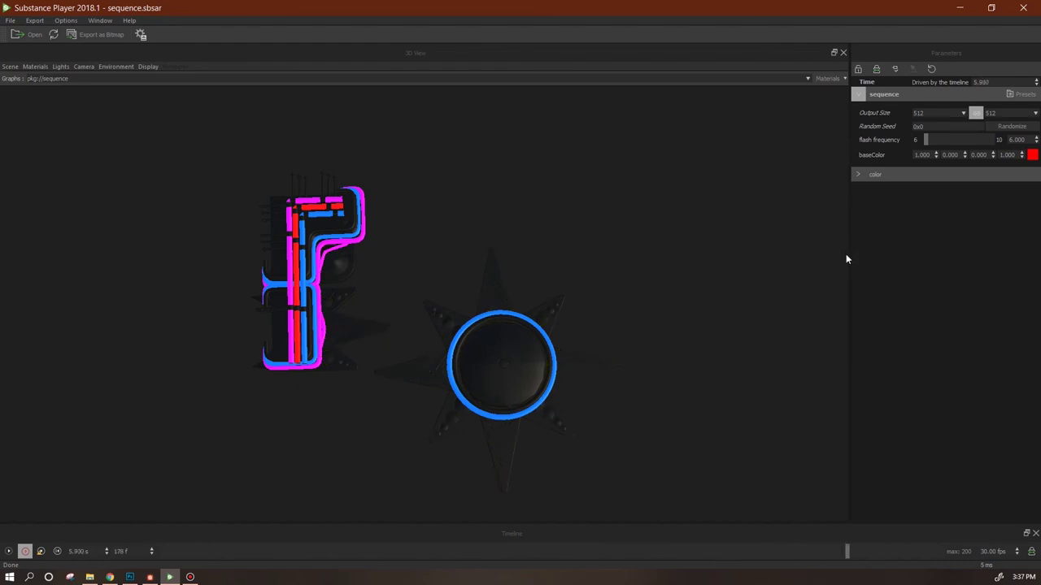
Change the baseColor parameter from red to a magenta of about 0.878, 0, 1, and expand the color parameter group
left_click(1030, 156)
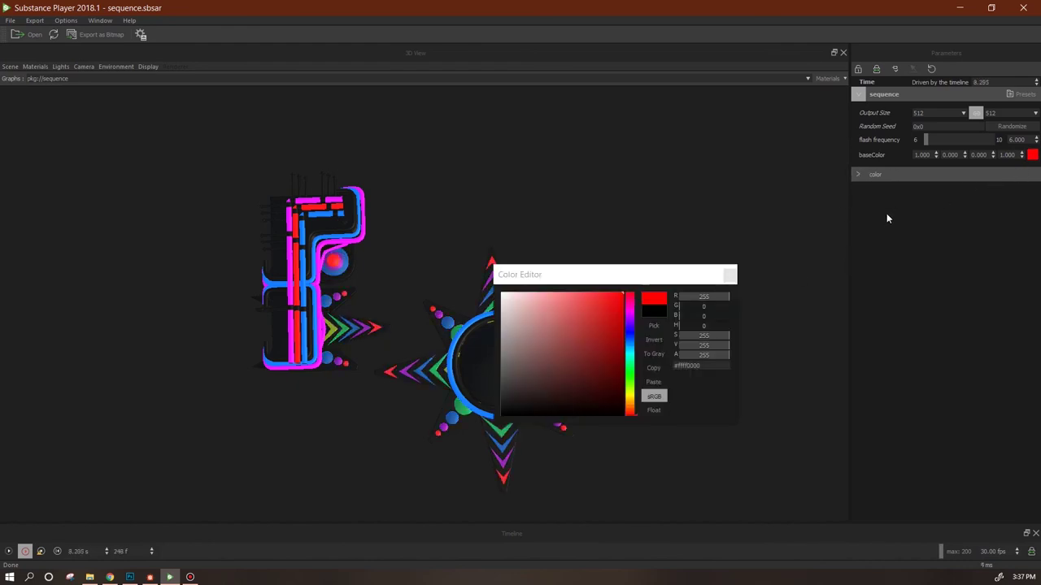
left_click_drag(588, 355, 634, 290)
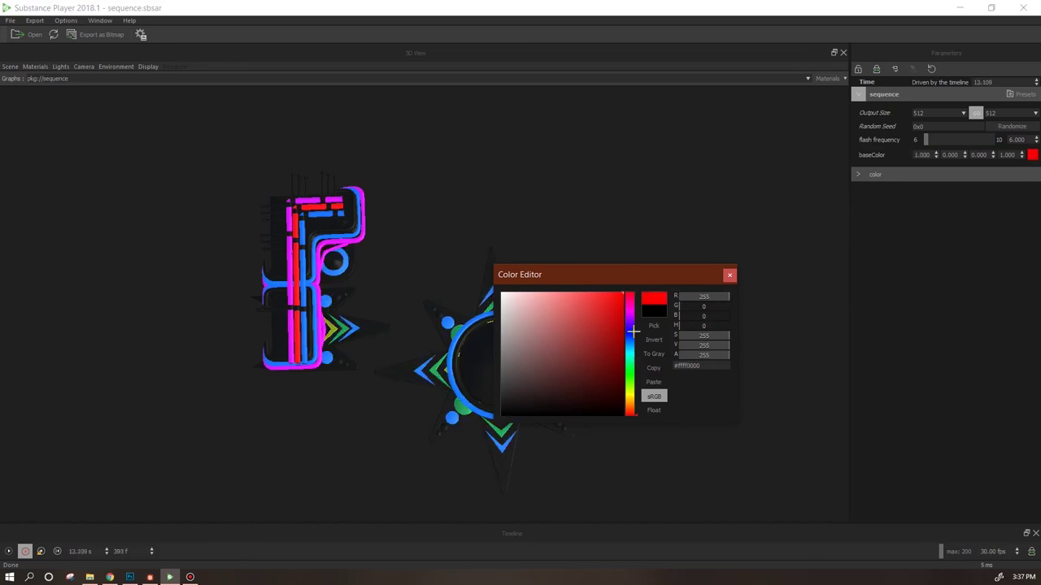
mouse_move(629, 343)
left_mouse_down()
mouse_move(628, 329)
mouse_move(628, 370)
mouse_move(632, 309)
left_mouse_up()
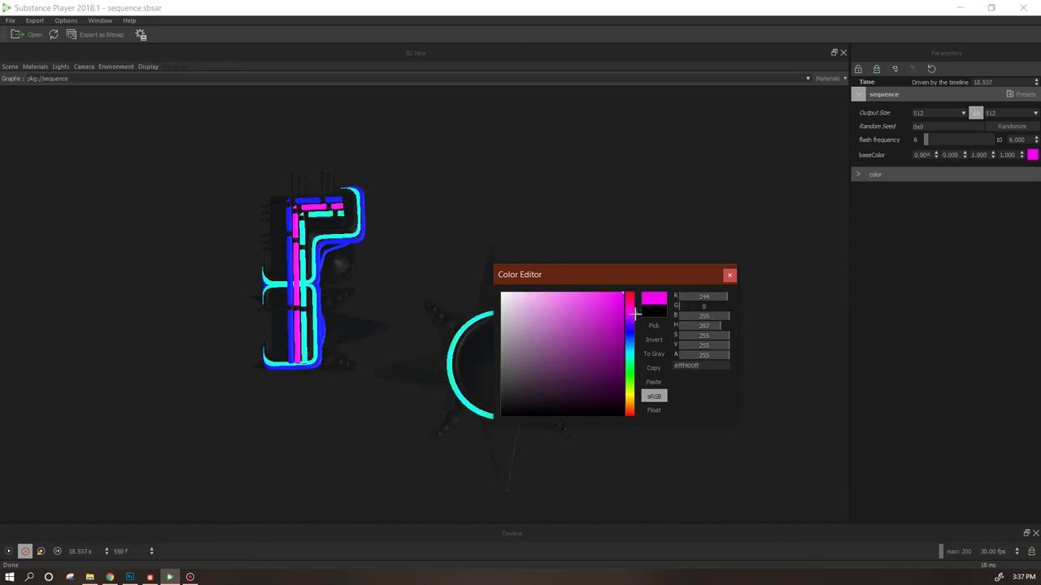
left_click(857, 174)
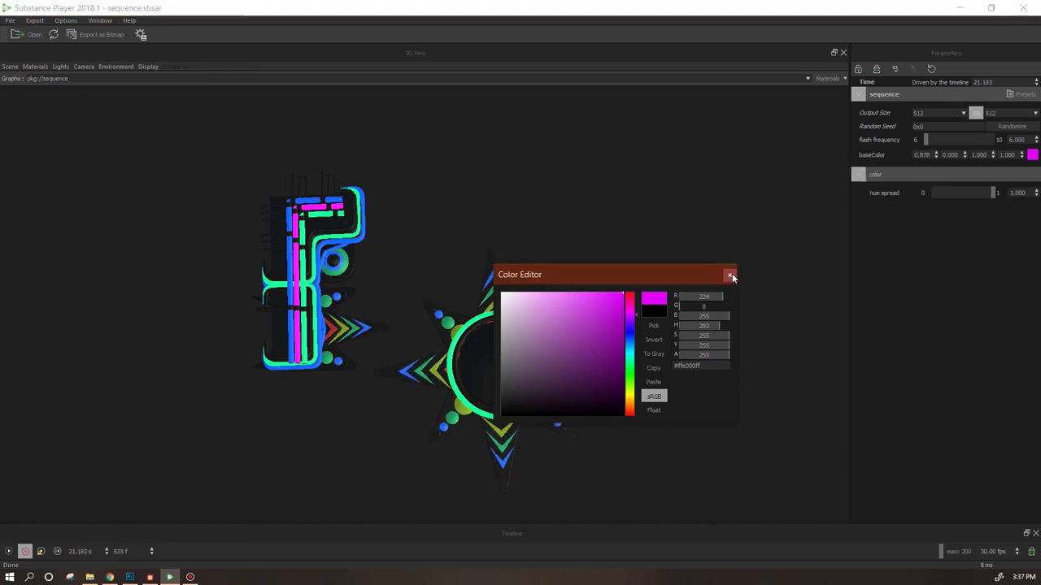
left_click(730, 275)
Test the hue spread by lowering it to about 0 and raising it back to 1, and stop the timeline playback
left_click_drag(989, 193, 937, 199)
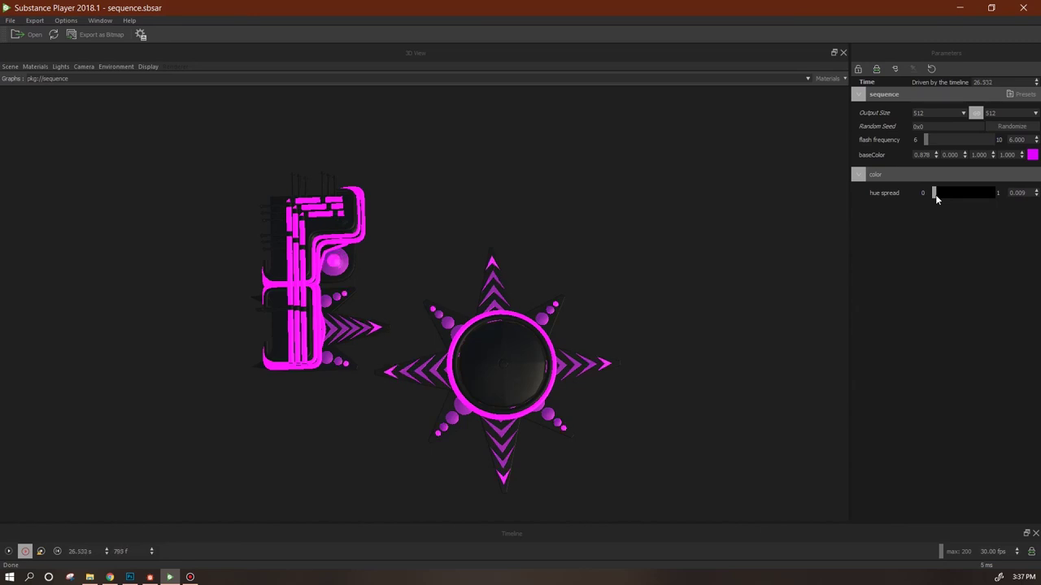
left_click_drag(942, 195, 1008, 205)
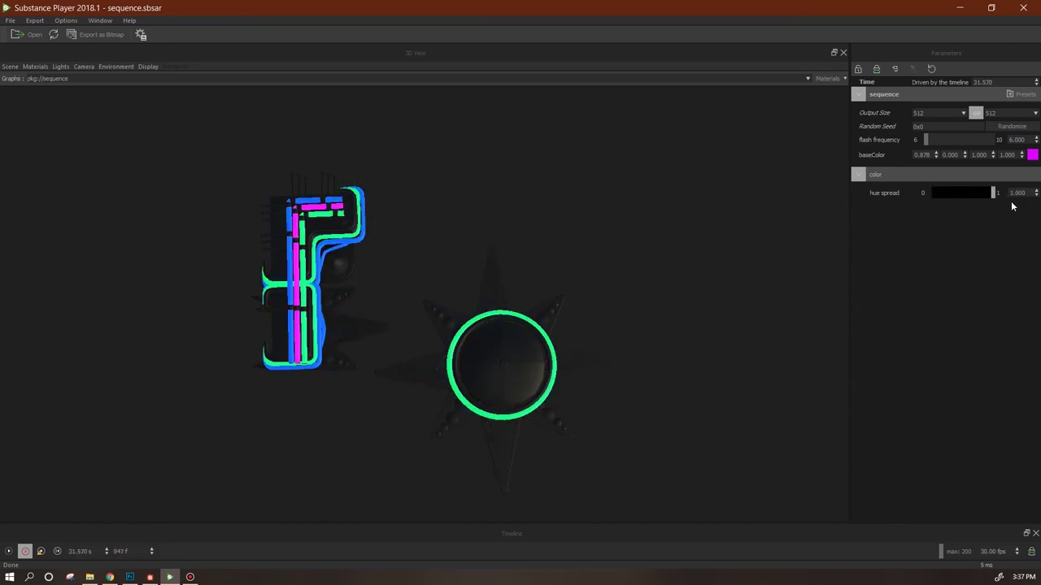
left_click(42, 551)
Return to Substance Designer and enclose the two nodes feeding the lower color output in a frame titled "color"
left_click(149, 576)
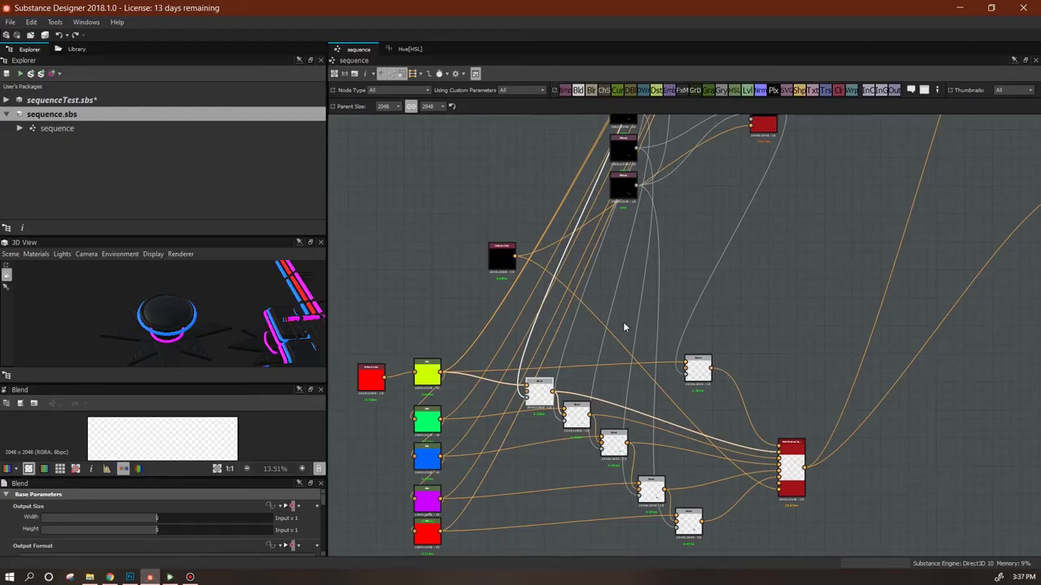
scroll(624, 326, "down", 5)
scroll(480, 270, "up", 3)
left_click_drag(510, 348, 454, 415)
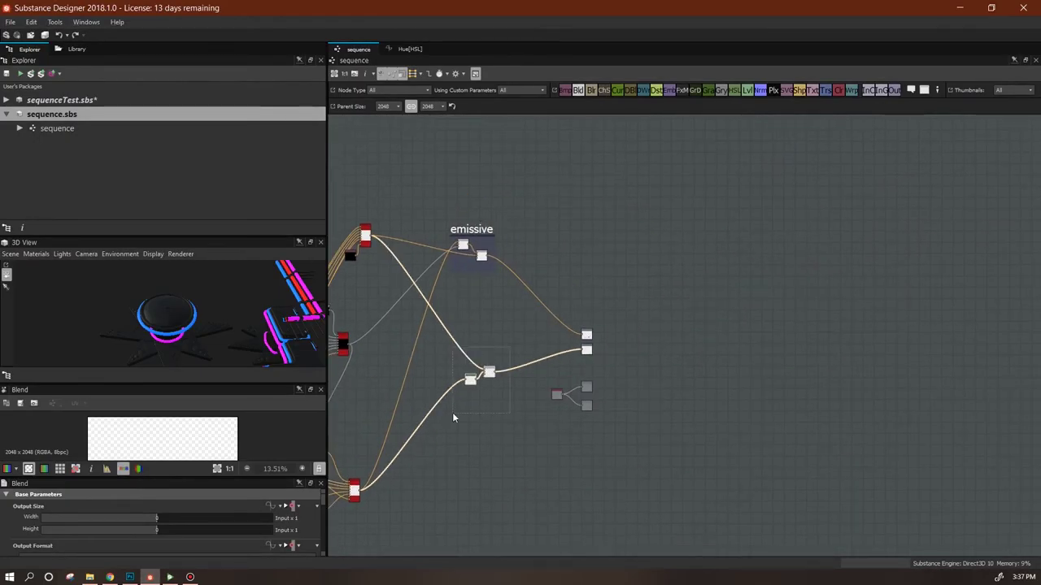
right_click(489, 375)
left_click(523, 397)
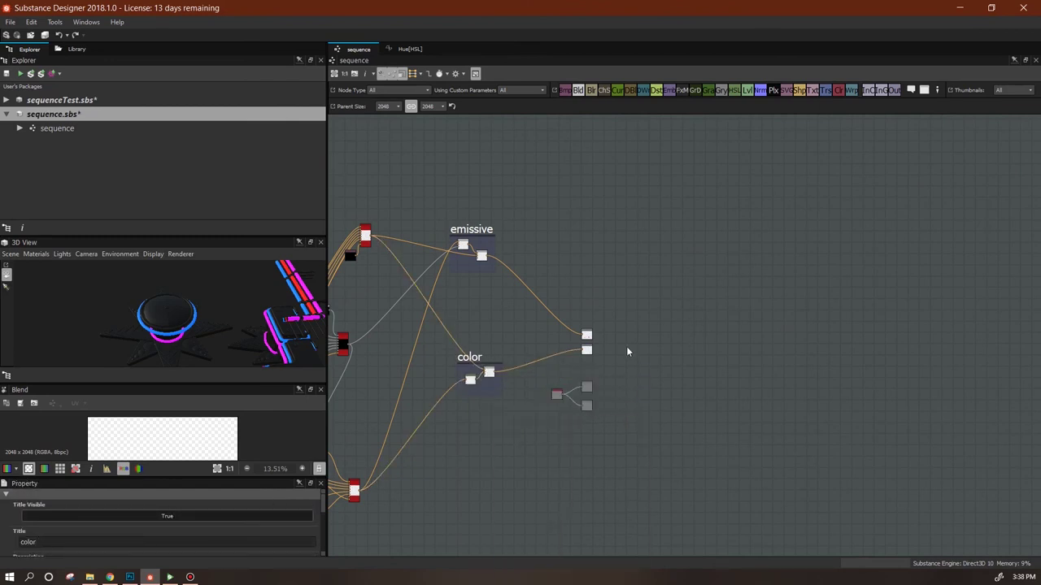
Shift the emissive and color frames away from the output nodes to free space between them
left_click_drag(476, 230, 442, 233)
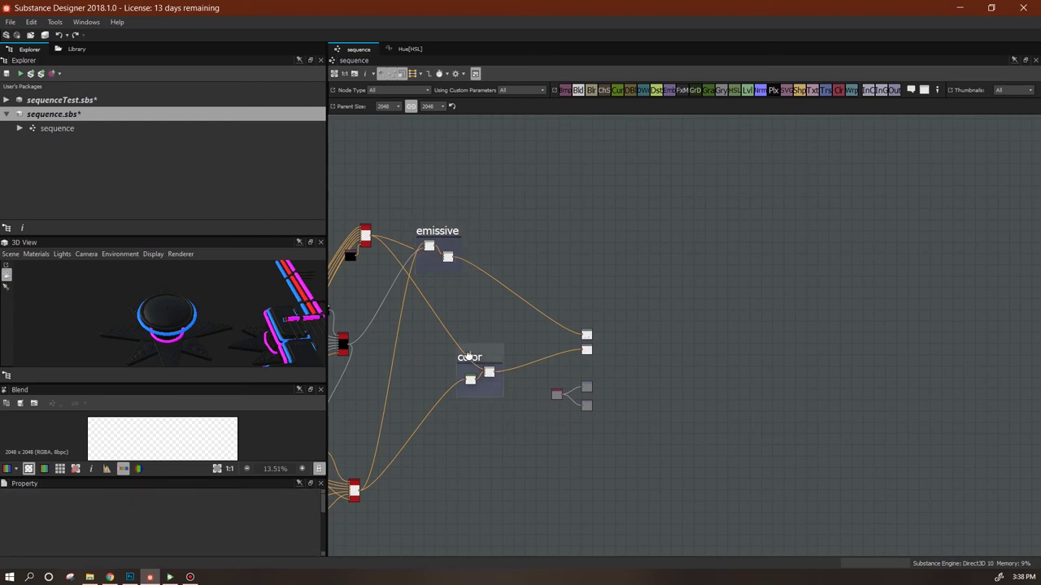
left_click_drag(469, 358, 424, 356)
scroll(536, 303, "up", 1)
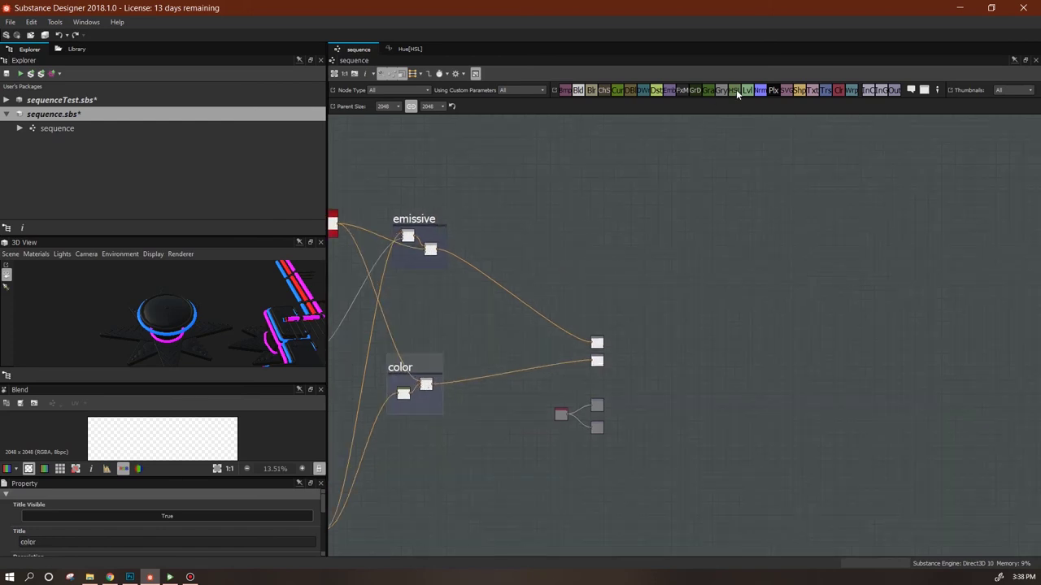
Add an unconnected HSL node beyond the emissive frame and open an empty function for its Hue parameter
left_click(522, 247)
scroll(504, 241, "up", 2)
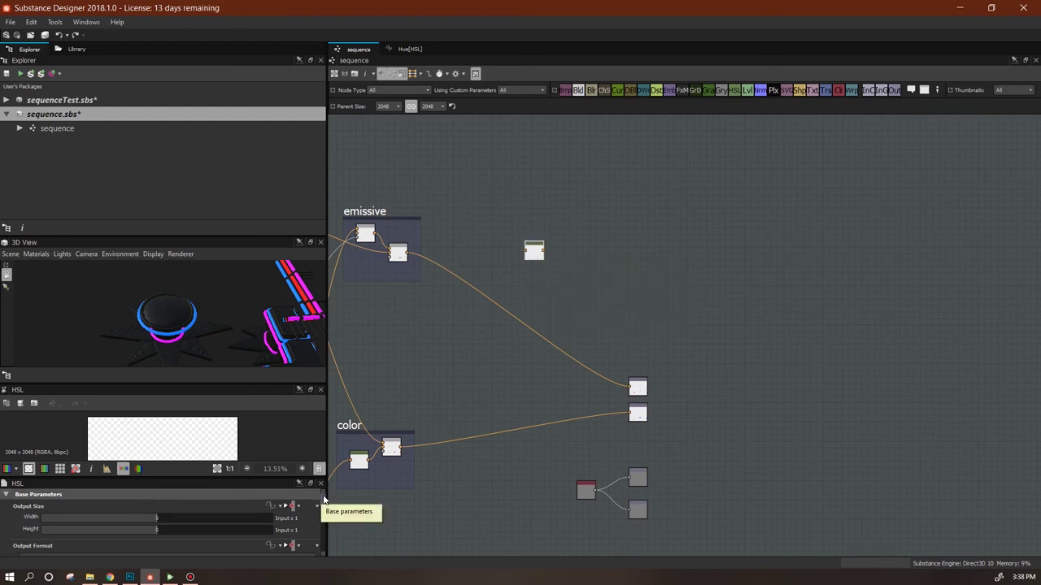
scroll(320, 520, "down", 5)
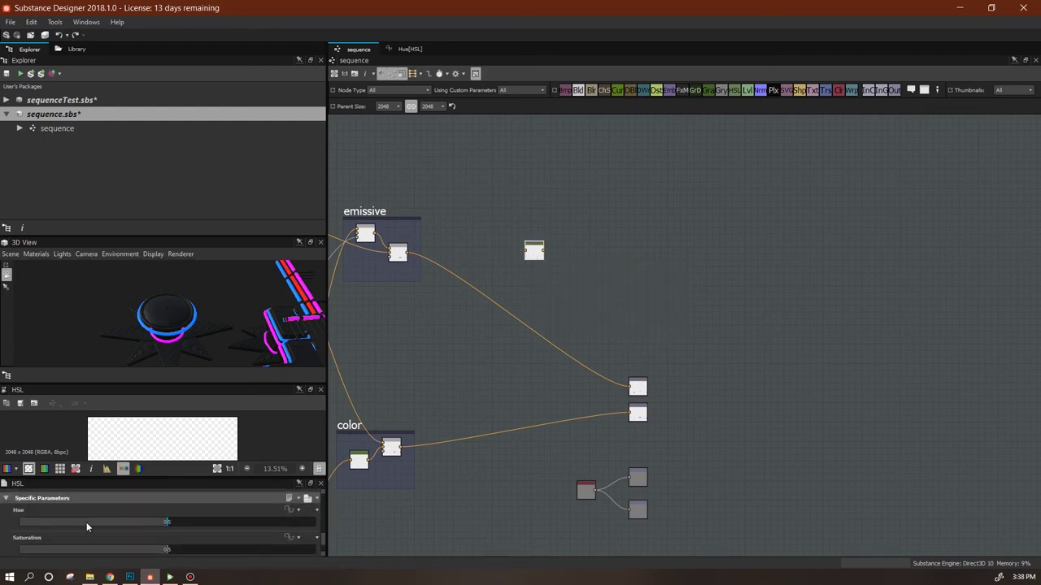
mouse_move(162, 524)
left_mouse_down()
mouse_move(21, 524)
mouse_move(259, 523)
mouse_move(169, 534)
left_mouse_up()
left_click(298, 513)
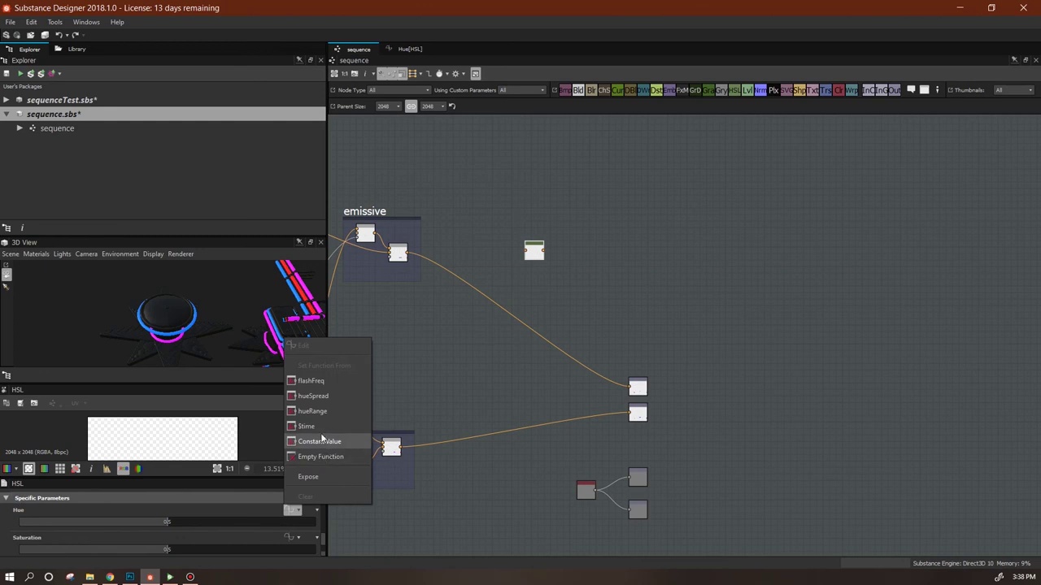
left_click(325, 460)
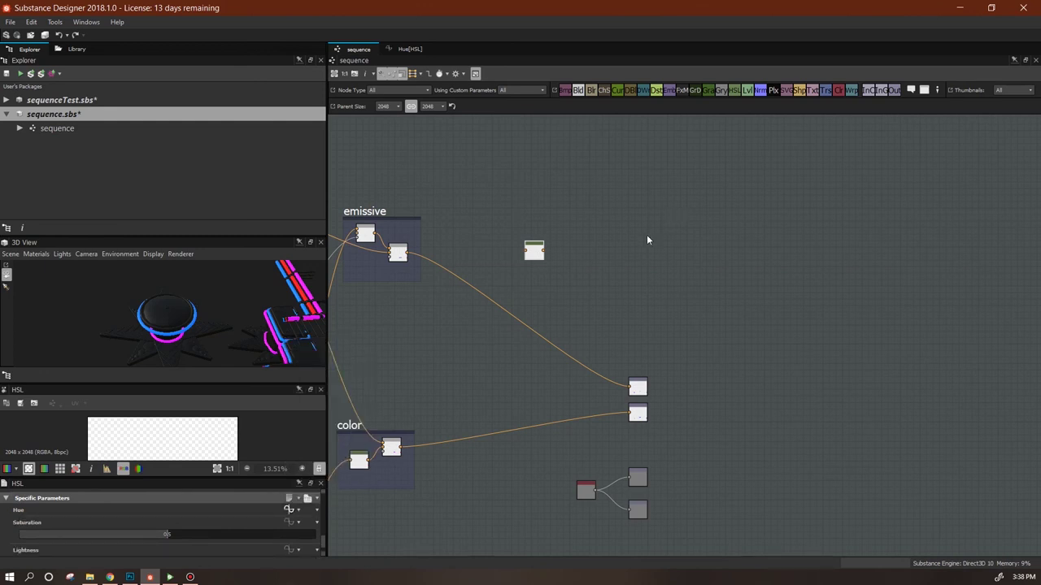
left_click(289, 511)
right_click(618, 222)
key("Escape")
Add a Wave node and a Constant Float node with the value 5 to the Hue function
left_click(76, 49)
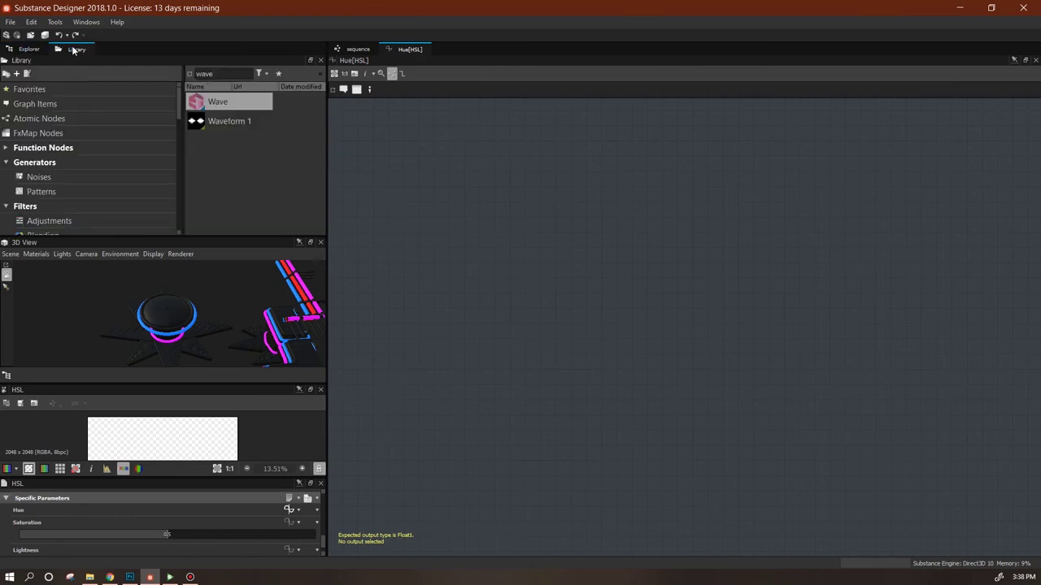
left_click_drag(217, 105, 718, 273)
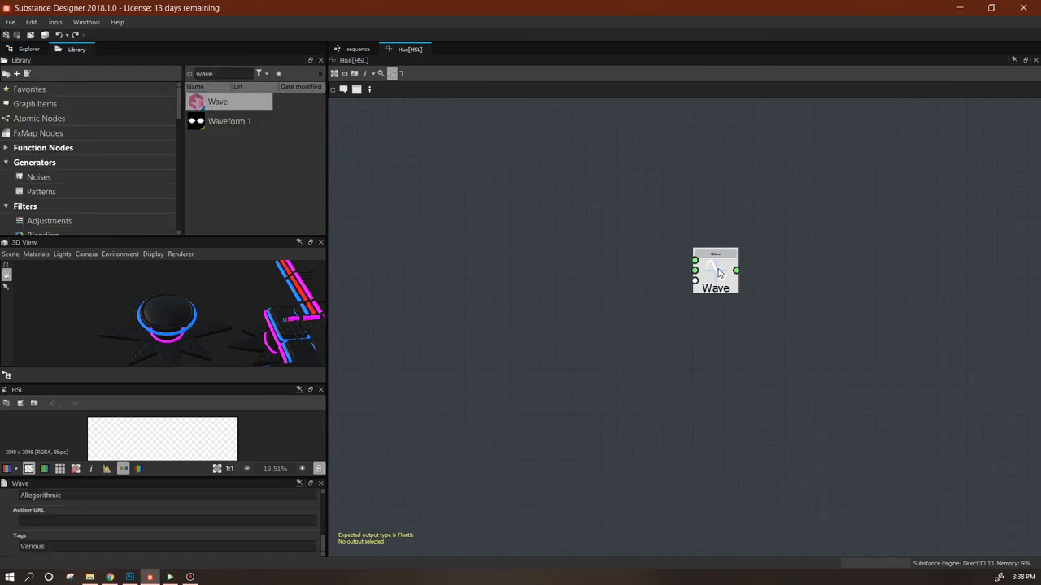
right_click(560, 248)
mouse_move(603, 254)
mouse_move(752, 254)
left_click(795, 257)
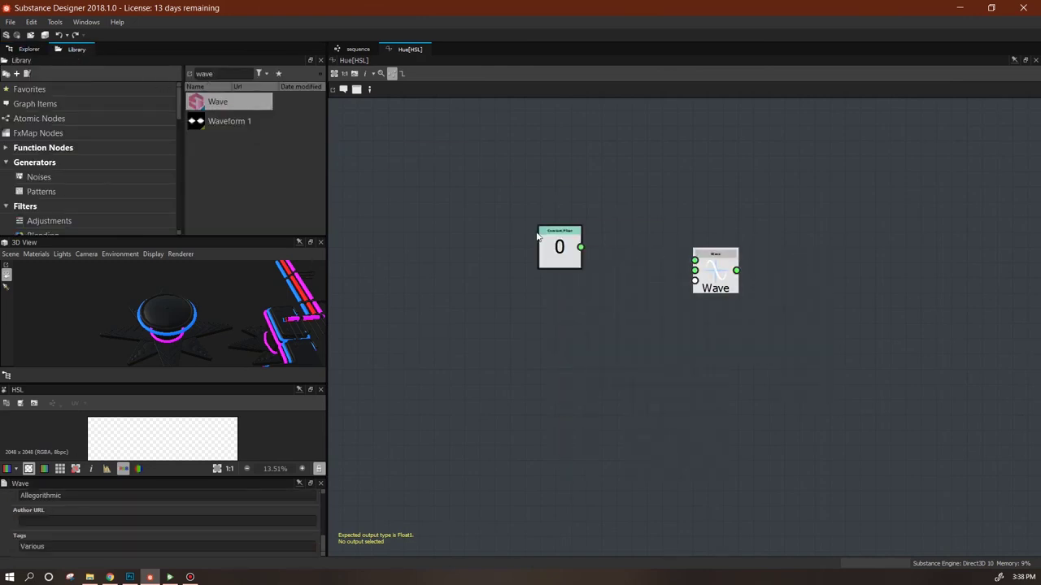
double_click(161, 506)
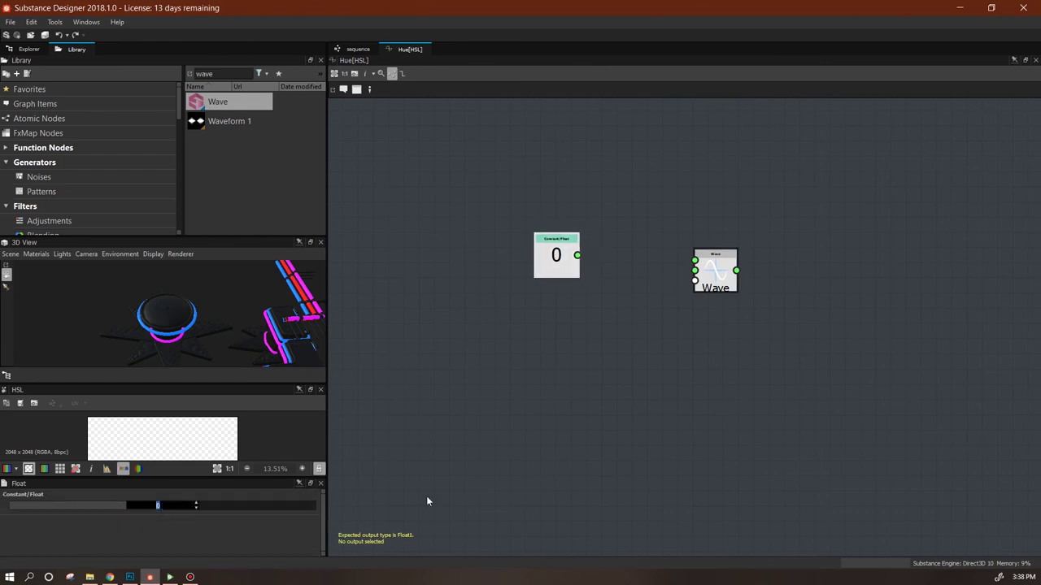
type("5")
key("Return")
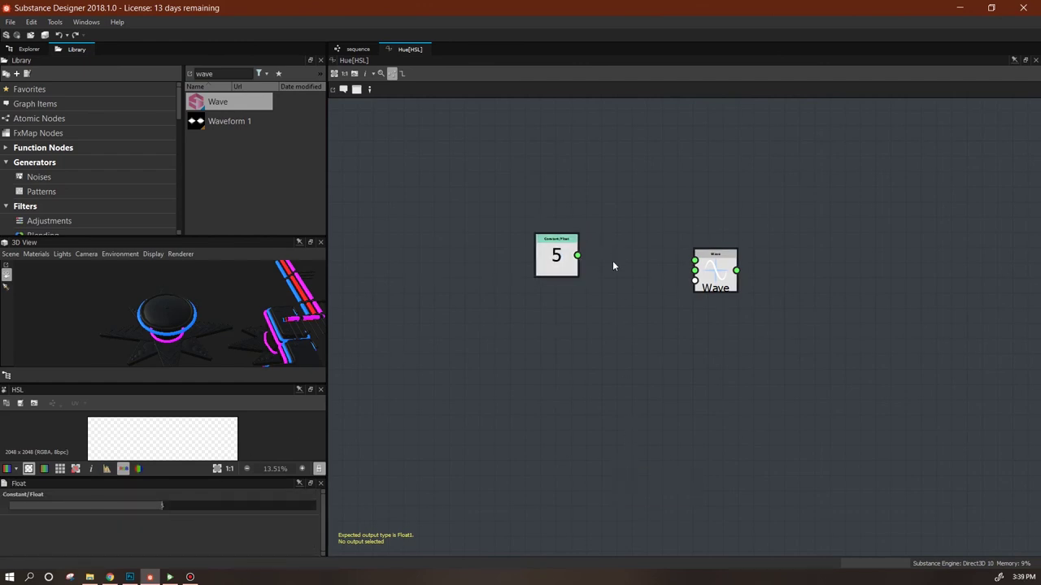
Connect the Float constant to the Wave node's Frequency input and set the constant to 0.5
key("f")
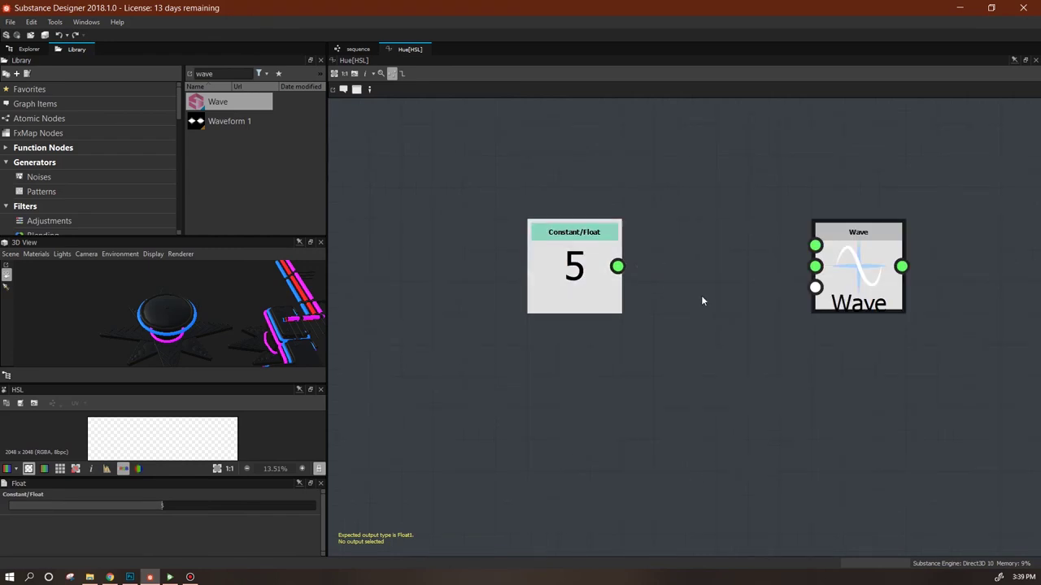
scroll(708, 294, "up", 1)
left_click_drag(603, 267, 836, 261)
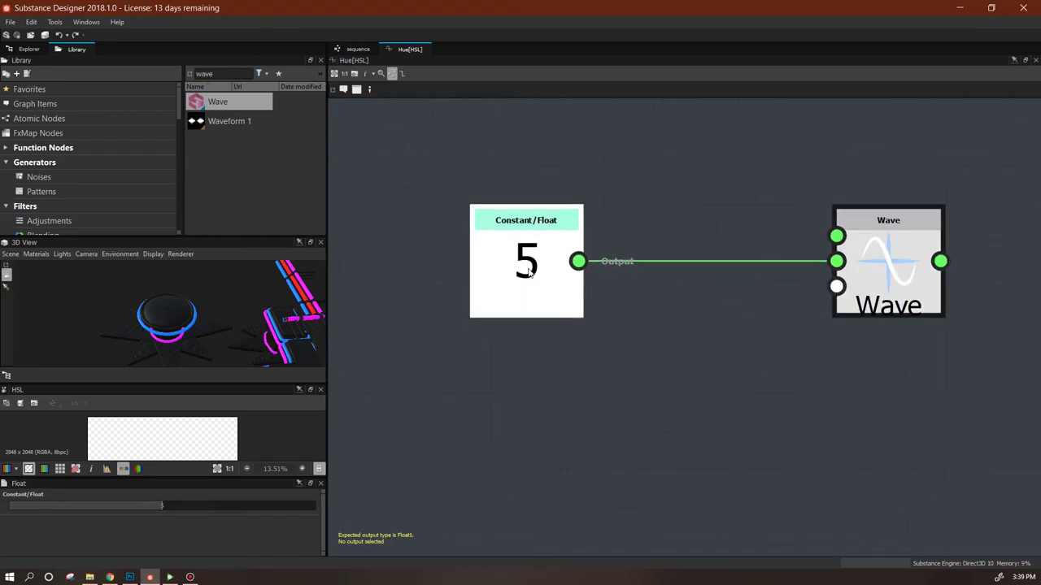
scroll(792, 262, "down", 3)
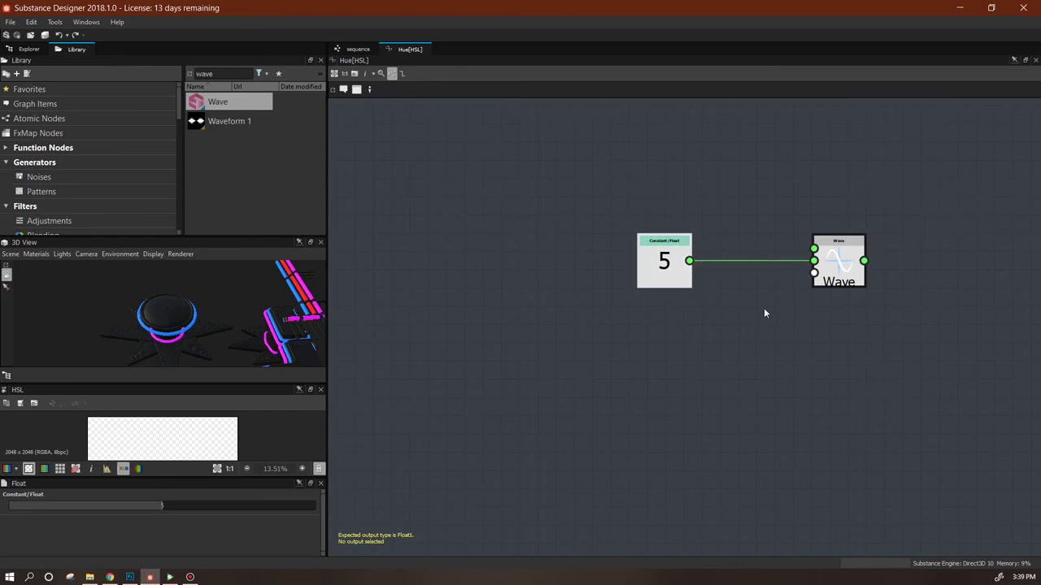
middle_click_drag(764, 311, 681, 330)
left_click_drag(597, 295, 574, 301)
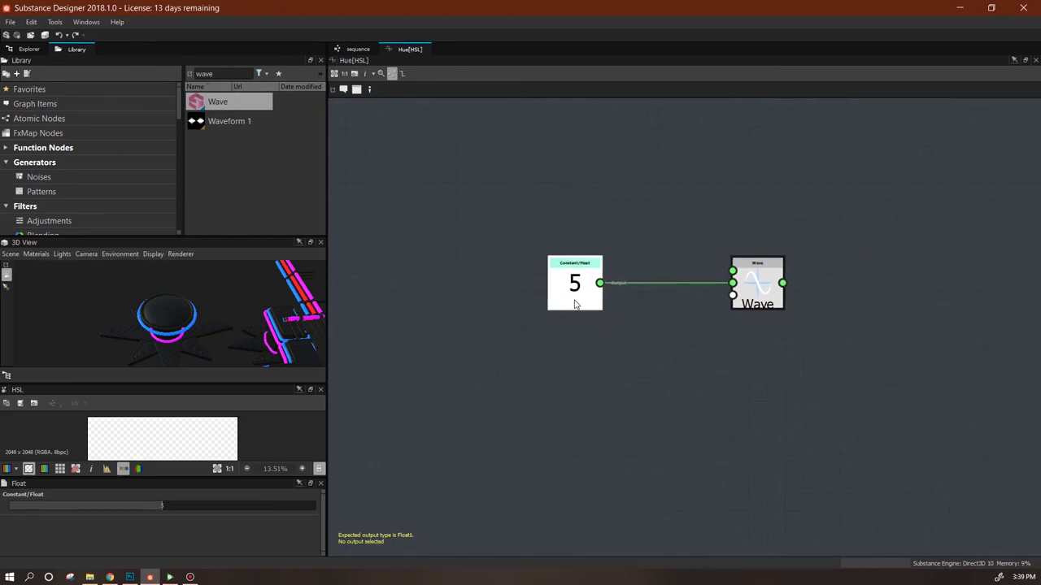
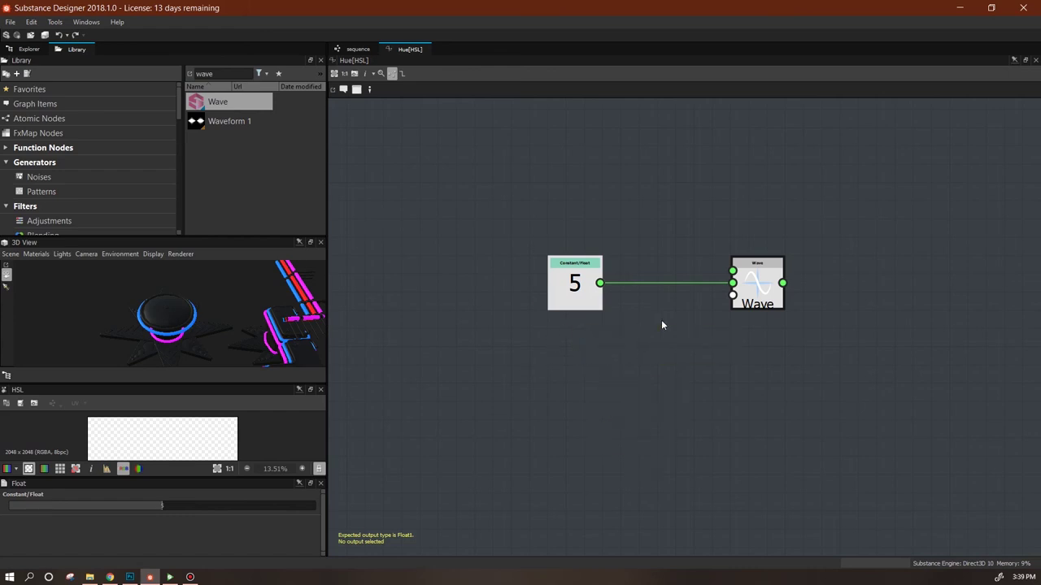
double_click(161, 506)
type("0.5")
key("Return")
Add a Multiplication node above the connection and feed the 0.5 constant into its second input, moving the constant farther from Wave
right_click(653, 160)
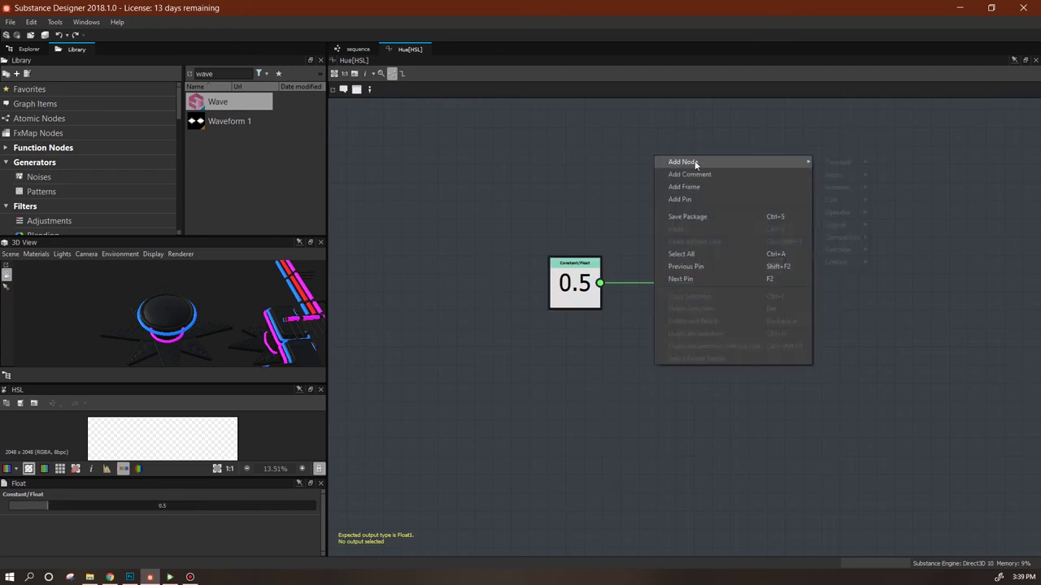
mouse_move(732, 162)
mouse_move(865, 166)
mouse_move(867, 213)
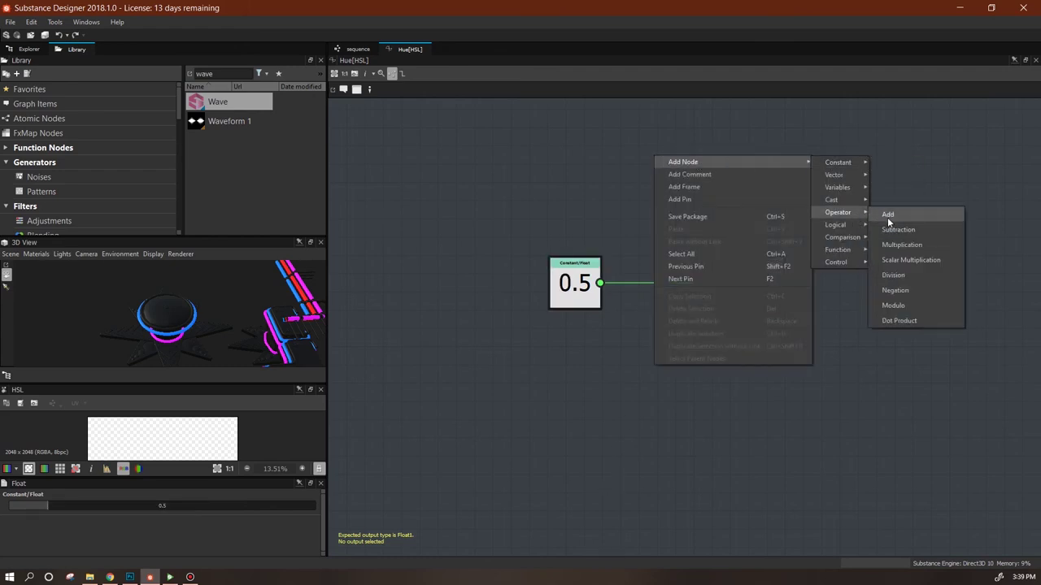
left_click(876, 244)
mouse_move(650, 166)
left_mouse_down()
mouse_move(663, 185)
mouse_move(645, 176)
left_mouse_up()
left_click_drag(575, 272, 536, 271)
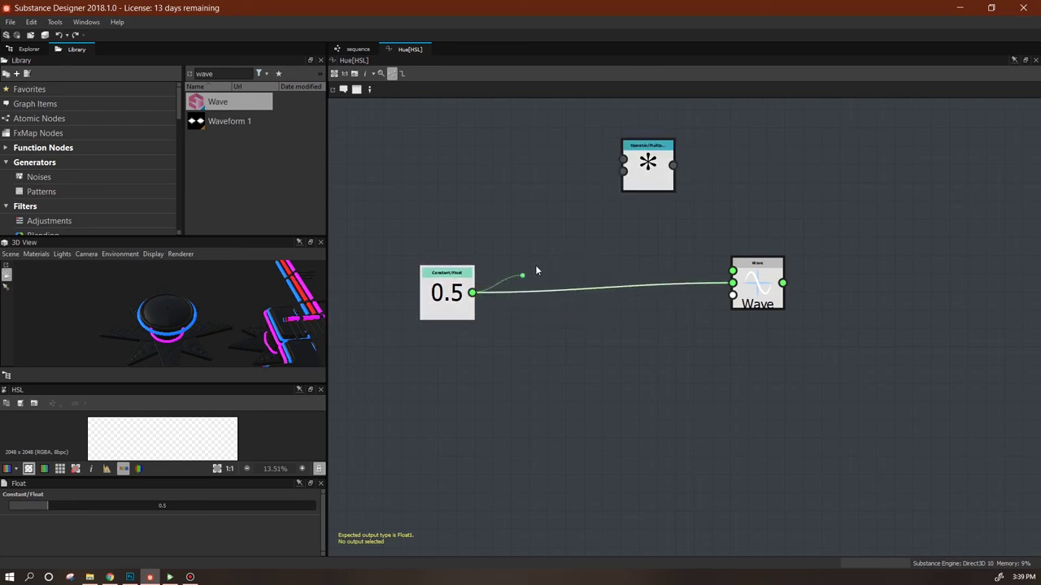
Add a Get Float node reading hueRange, and feed its product with the constant into Wave's Amplitude input
right_click(499, 131)
mouse_move(553, 144)
mouse_move(691, 158)
left_click(736, 178)
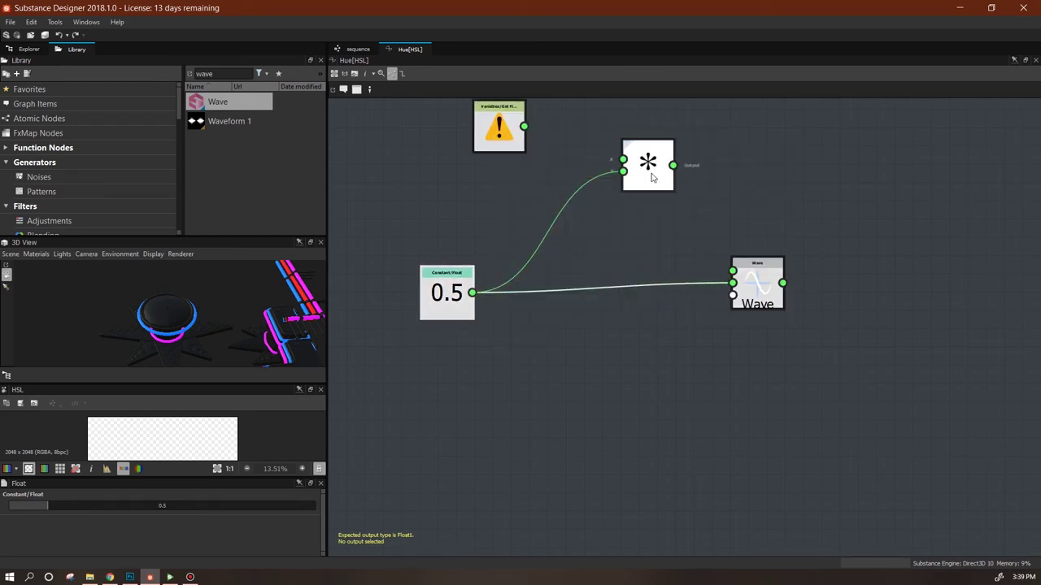
left_click(310, 506)
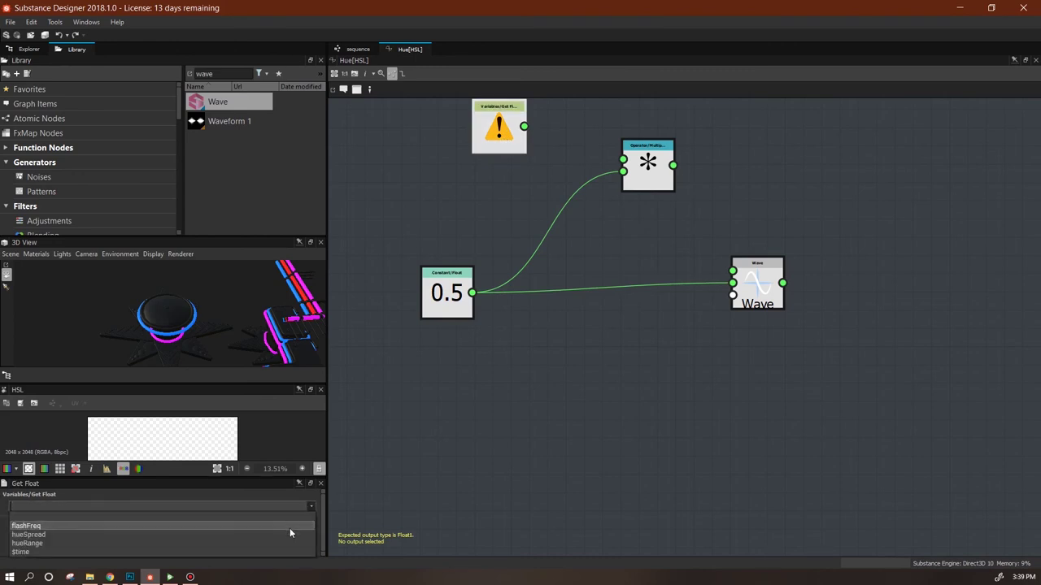
left_click(283, 542)
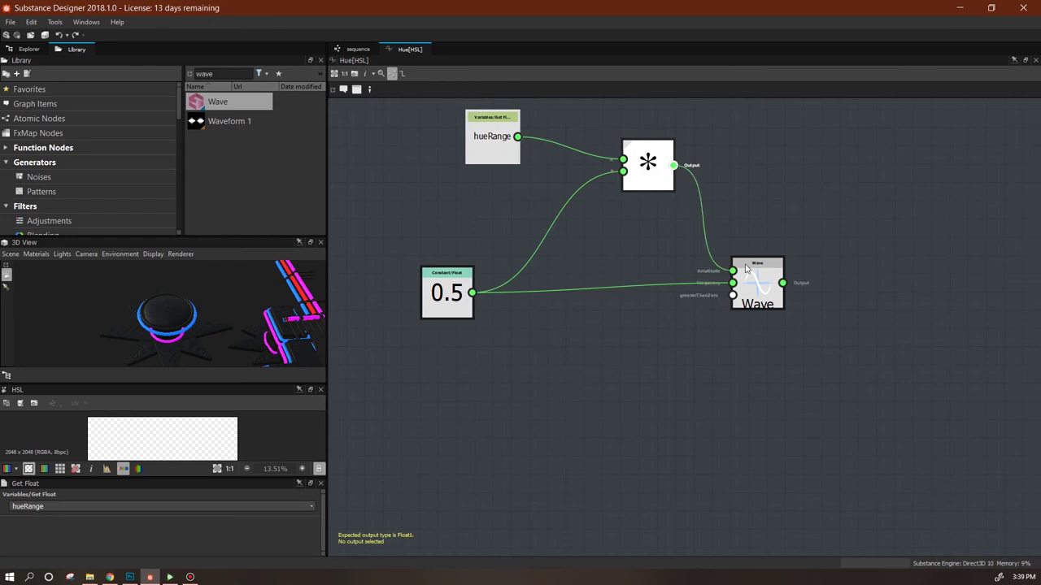
Set the Wave node as the Hue function's output node and return to the sequence graph
right_click(761, 286)
left_click(813, 345)
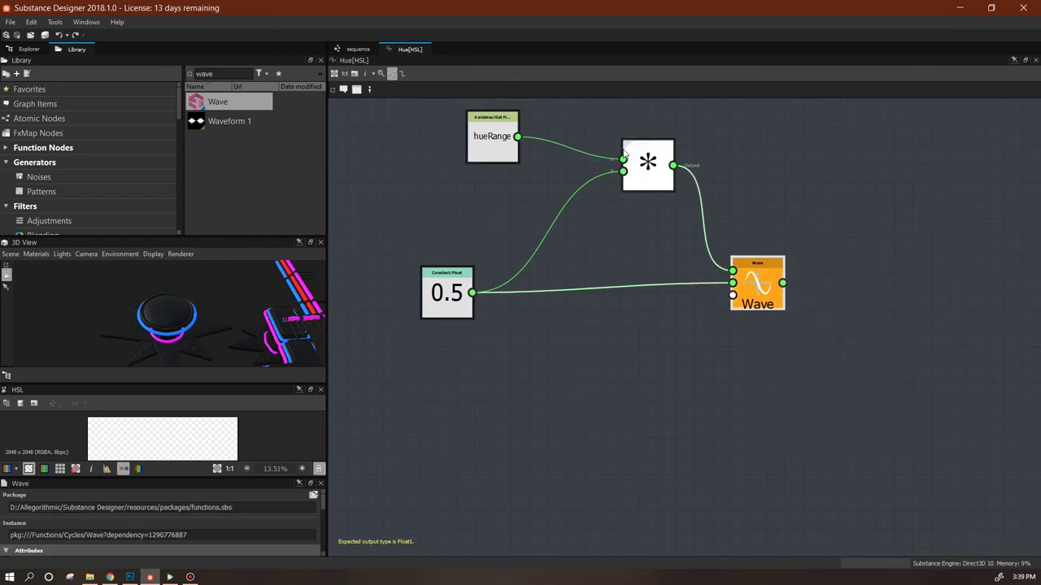
left_click(351, 50)
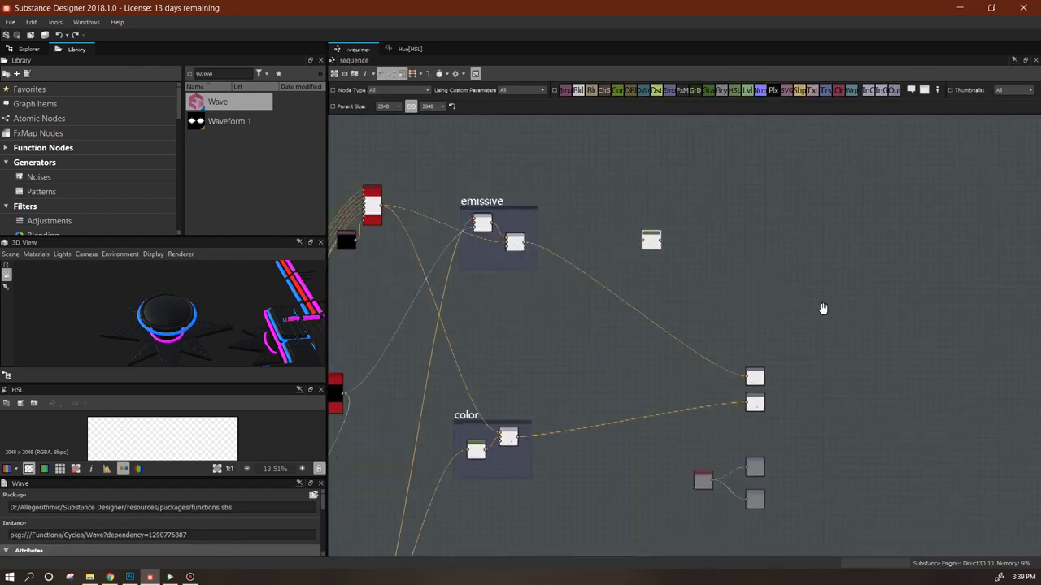
Republish the sequence.sbs package, then switch to Substance Player and reload the updated substance
left_click(29, 49)
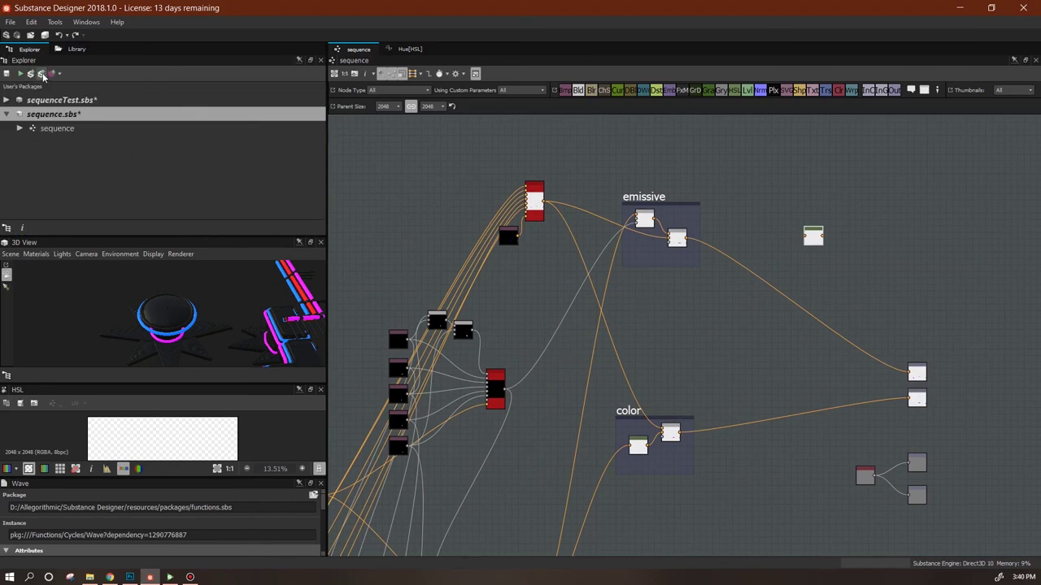
left_click(169, 577)
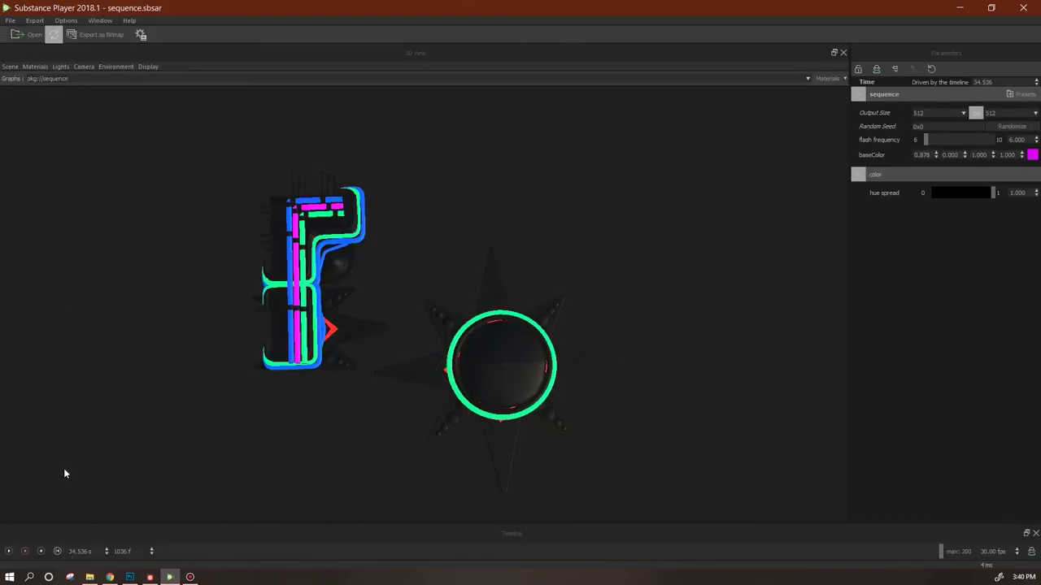
left_click(53, 36)
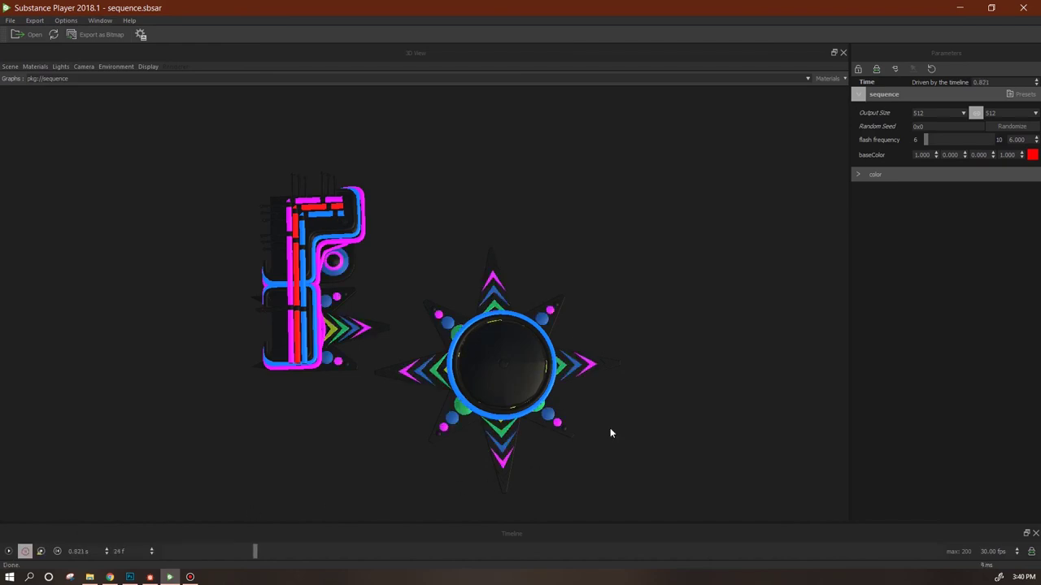
Inspect the playing animation from other angles and lower hue spread in the color group to about 0.373
left_click_drag(634, 439, 517, 402)
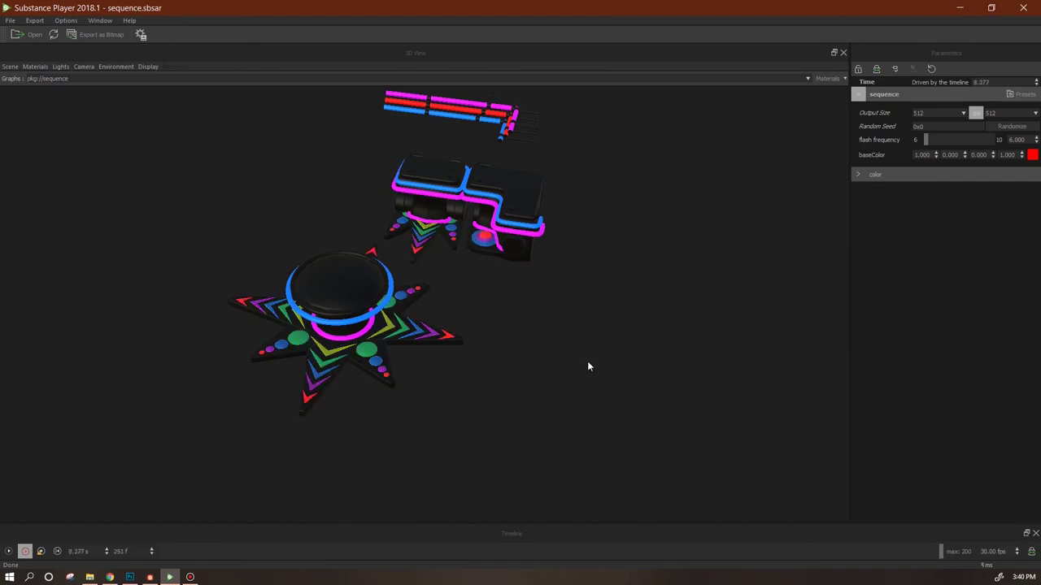
left_click_drag(602, 372, 601, 402)
middle_click_drag(624, 282, 612, 391)
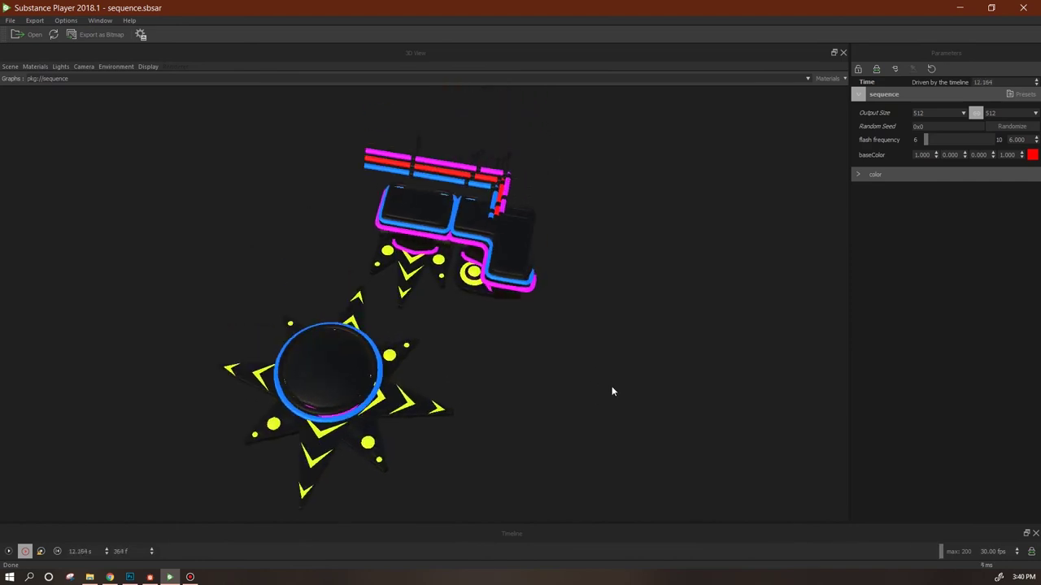
left_click(858, 174)
left_click_drag(995, 193, 955, 193)
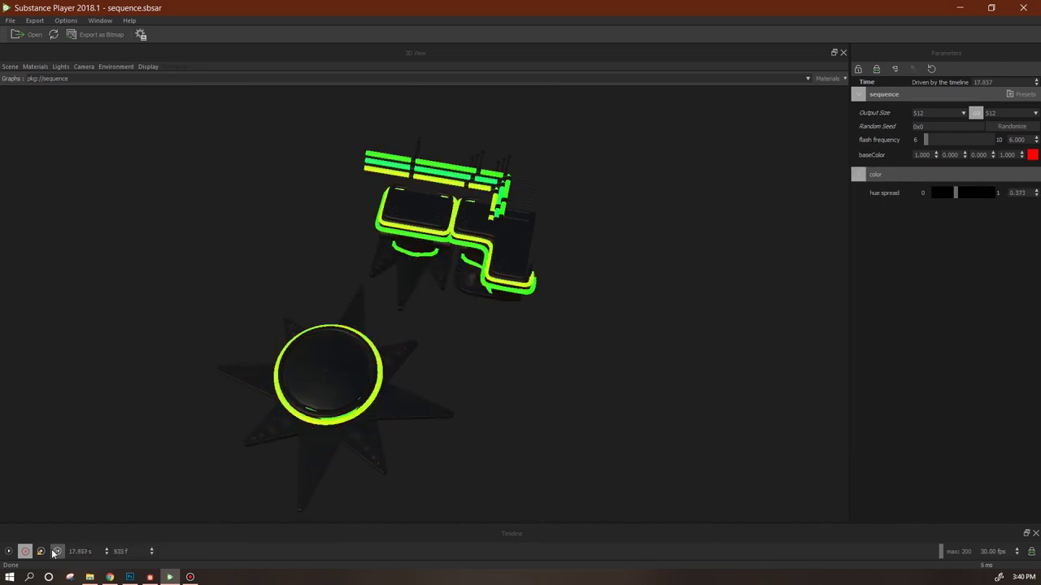
In Substance Designer, route the emissive result through the HSL node to its output and insert a second HSL node between the color blend and its output
left_click(150, 578)
middle_click_drag(673, 353, 698, 320)
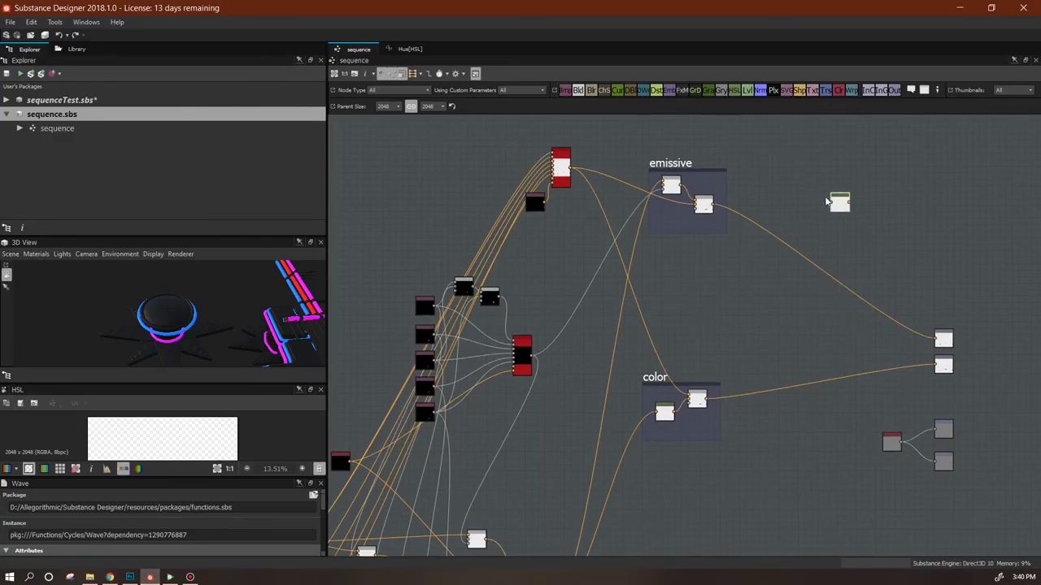
left_click_drag(719, 210, 739, 411)
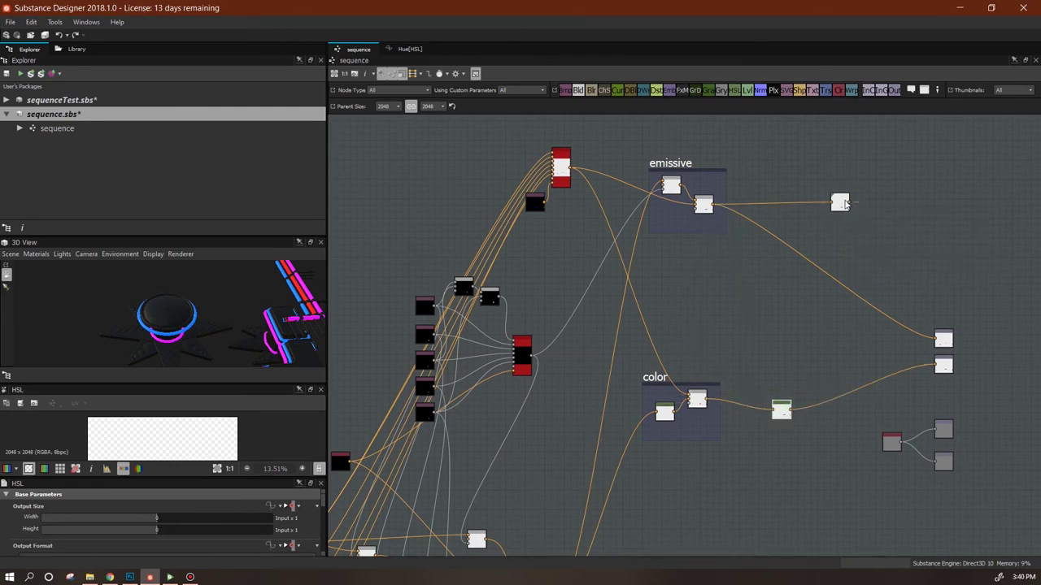
left_click_drag(844, 204, 807, 234)
left_click_drag(895, 306, 942, 338)
left_click_drag(781, 410, 774, 404)
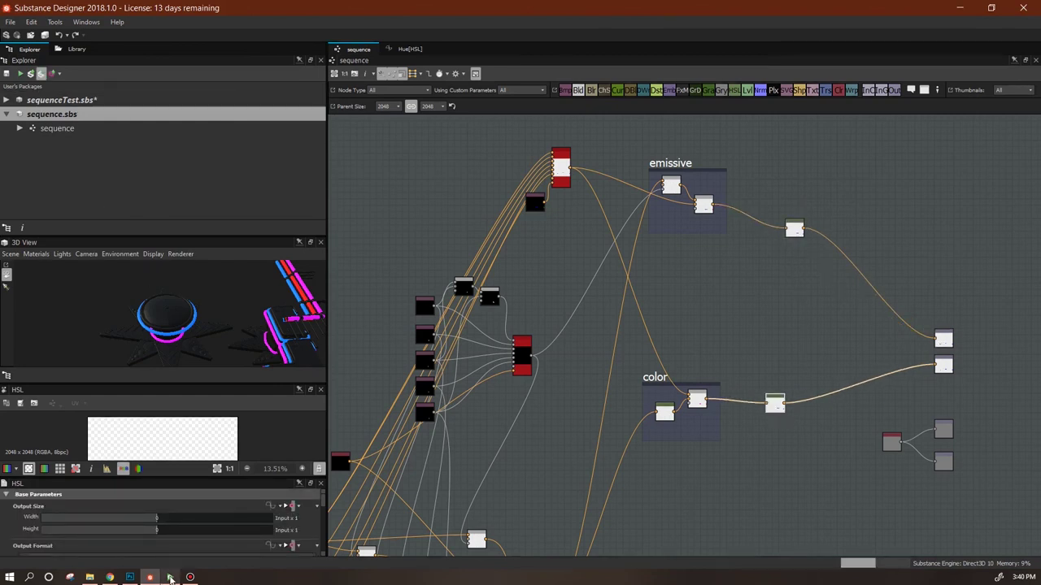
Republish sequence.sbs, reload it in Substance Player and play the animation
left_click(169, 577)
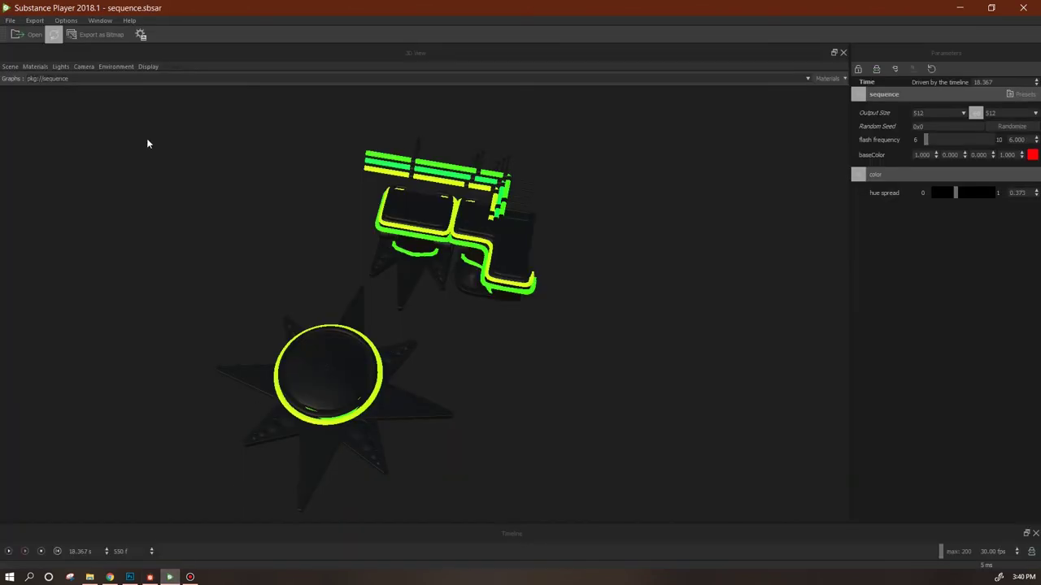
left_click(24, 552)
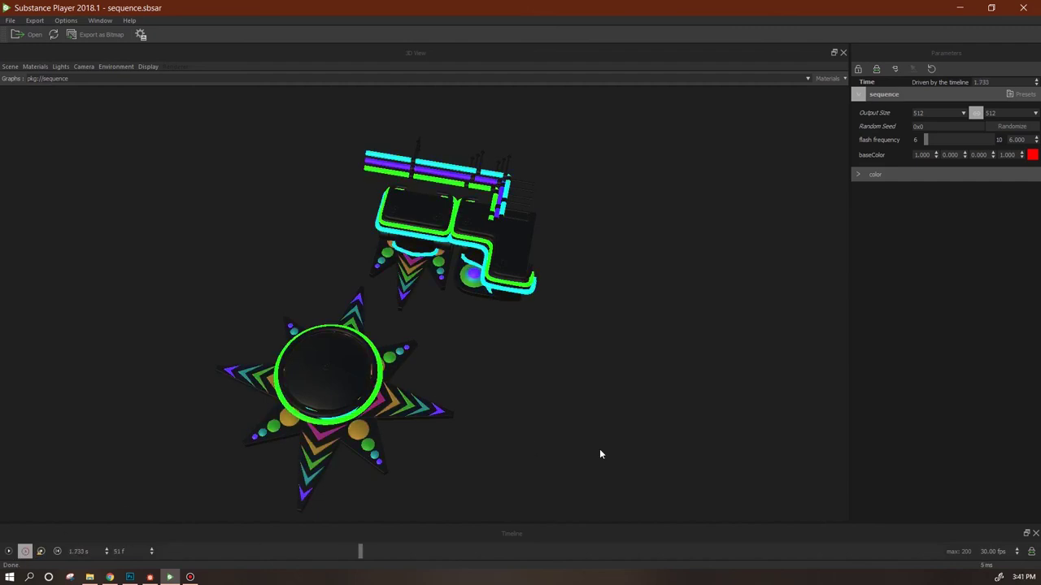
left_click_drag(601, 456, 540, 409)
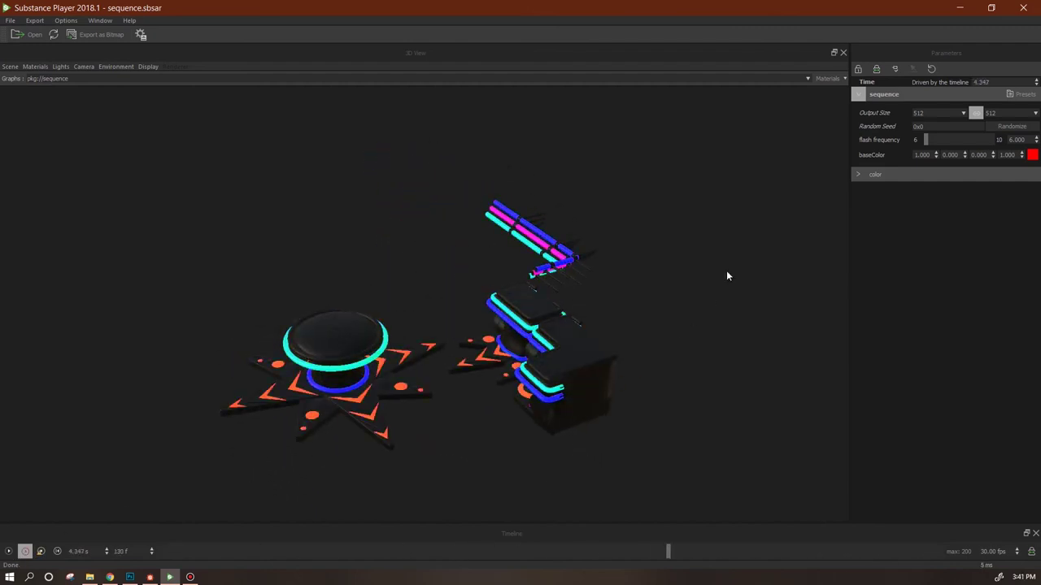
Expand the color parameter group and set both hue spread and hue range to 0
left_click(859, 174)
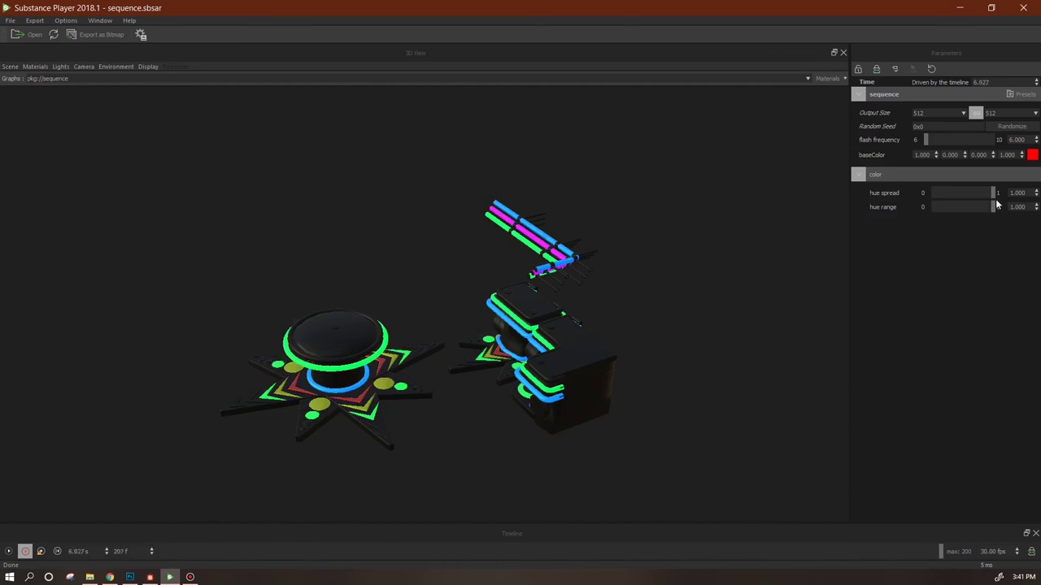
left_click_drag(990, 205, 887, 202)
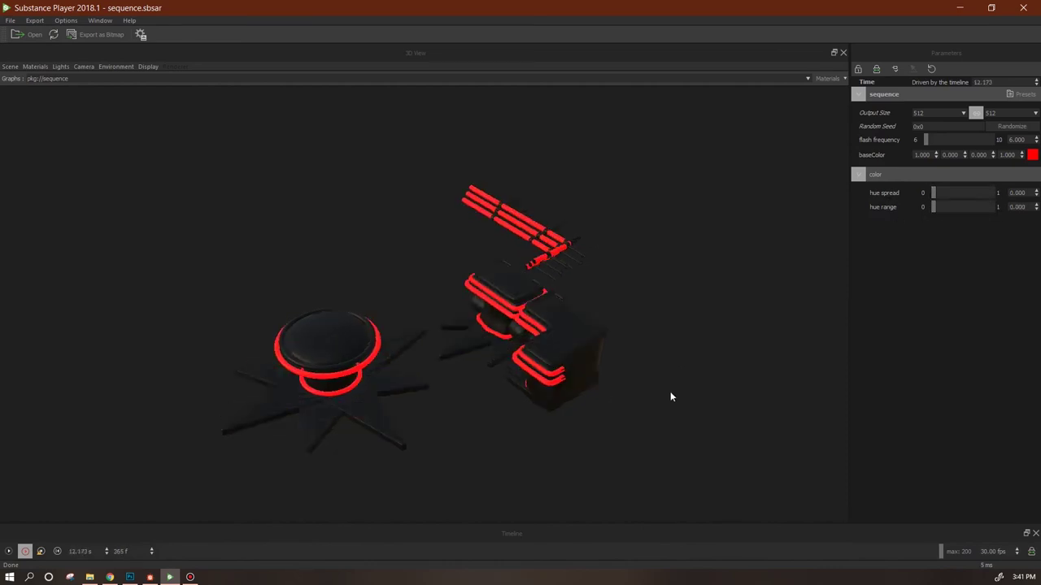
left_click_drag(660, 388, 723, 431)
Raise hue range to 1, try hue spread at about 0.673 and return hue spread to 0
left_click_drag(931, 207, 1014, 208)
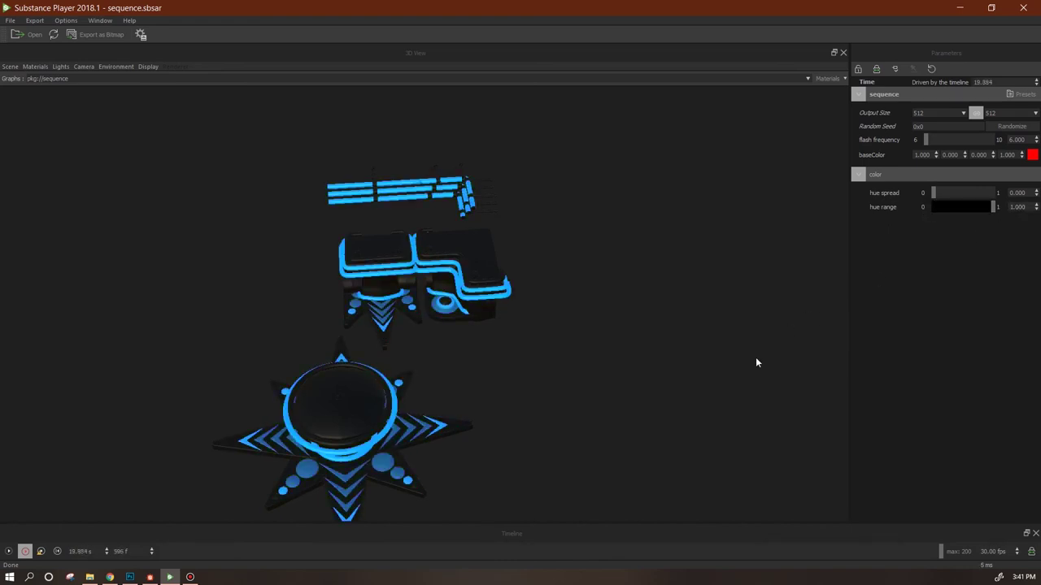
left_click_drag(933, 192, 974, 195)
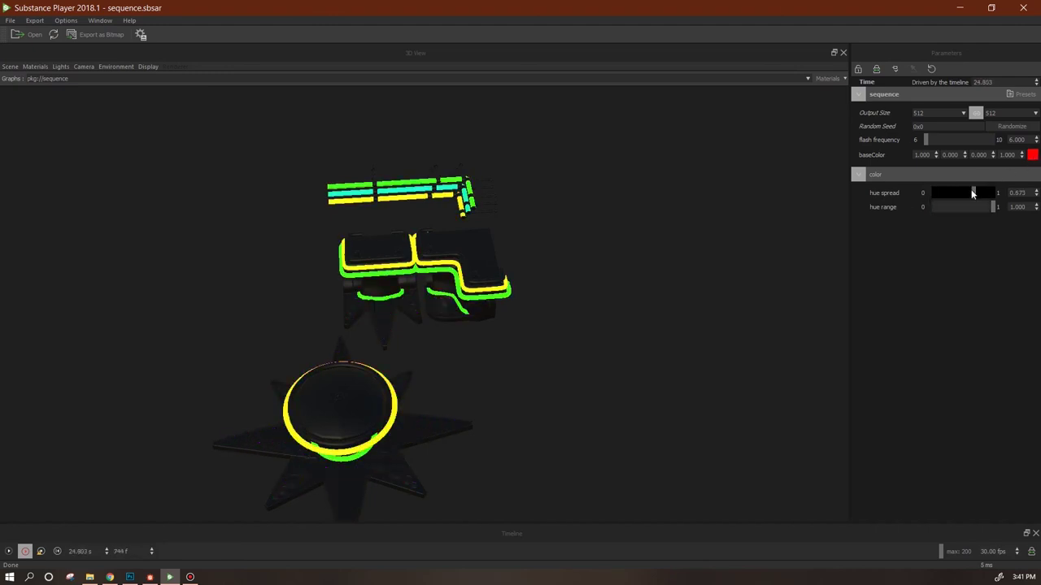
left_click_drag(972, 193, 922, 194)
Set baseColor to a pure green with RGB 4, 255, 0
left_click(1031, 156)
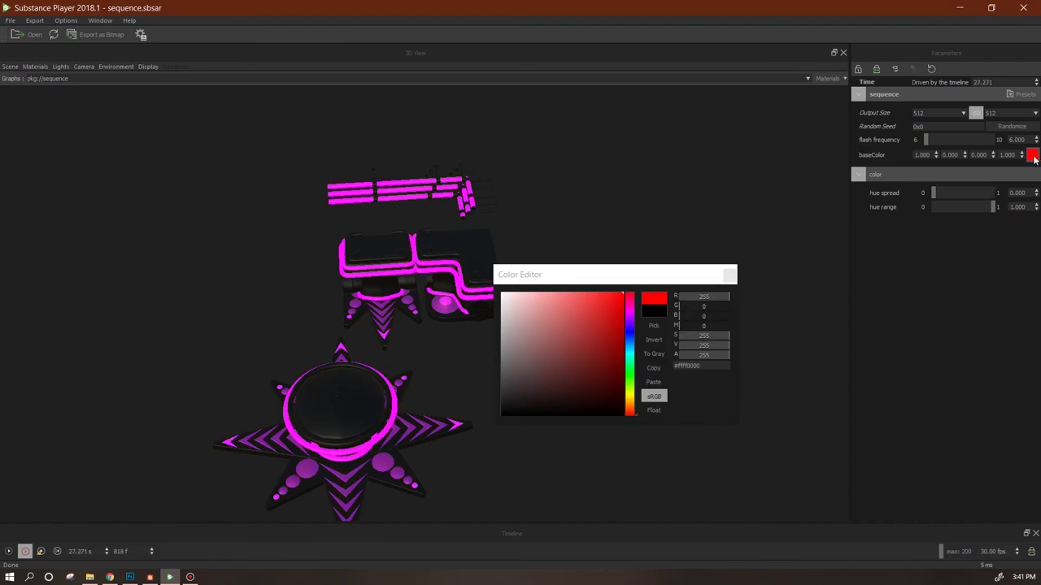
left_click(630, 370)
left_click_drag(631, 370, 631, 375)
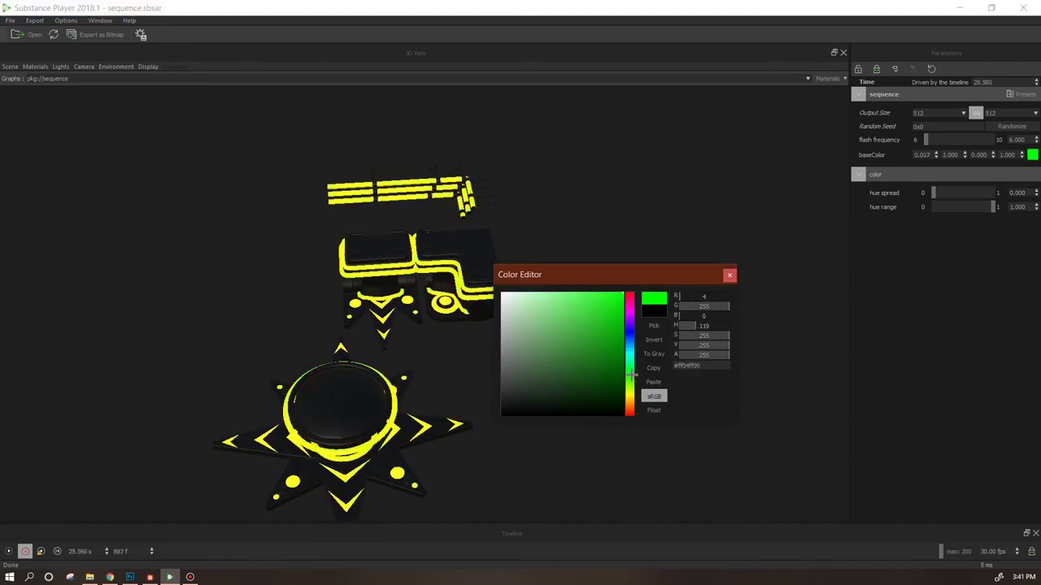
left_click(729, 275)
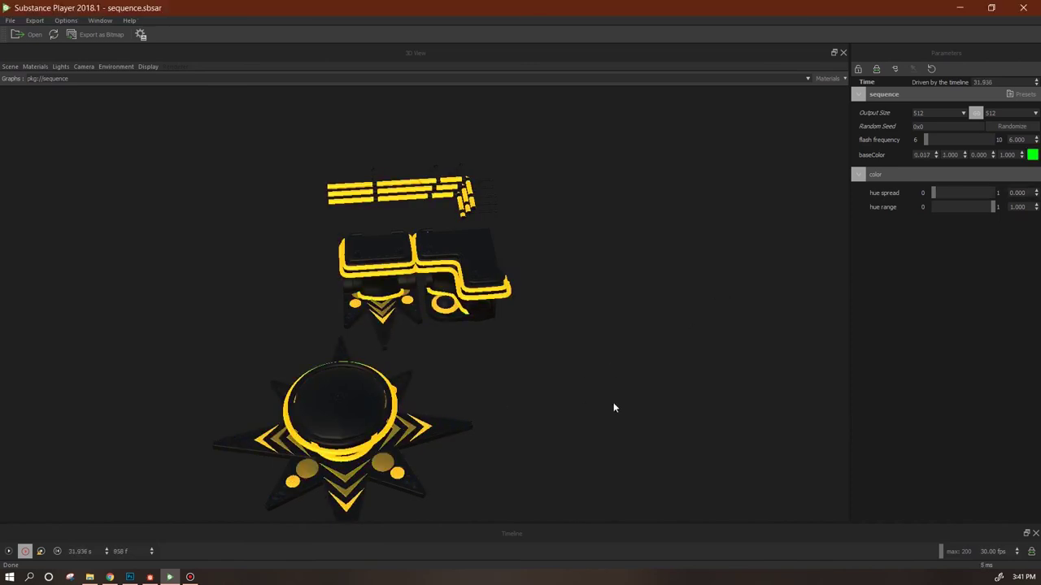
Lower hue range to 0 and change baseColor to a blue-violet of 0.304, 0.000, 1.000
left_click_drag(652, 405, 720, 369)
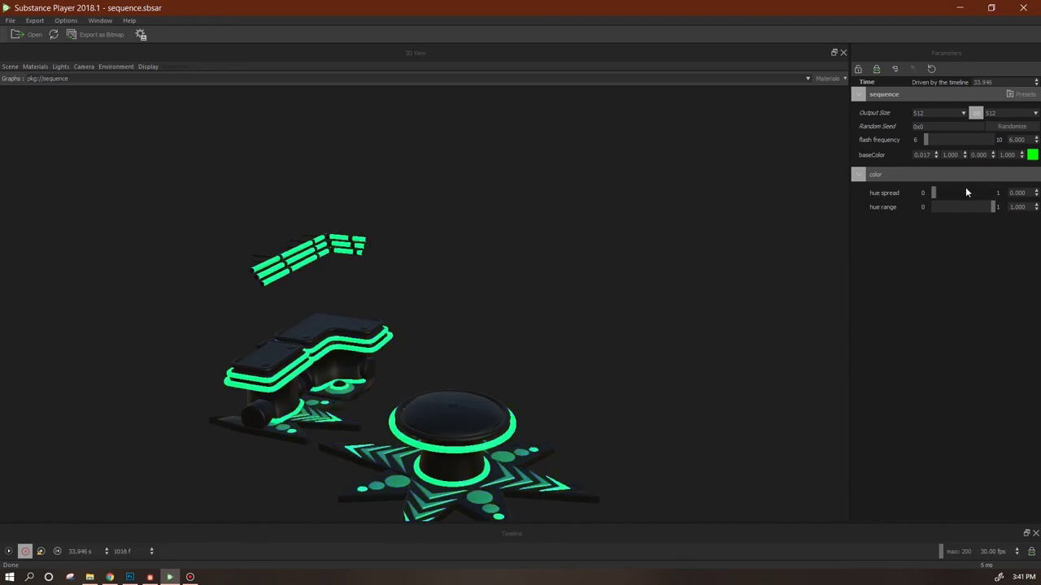
left_click_drag(991, 206, 932, 213)
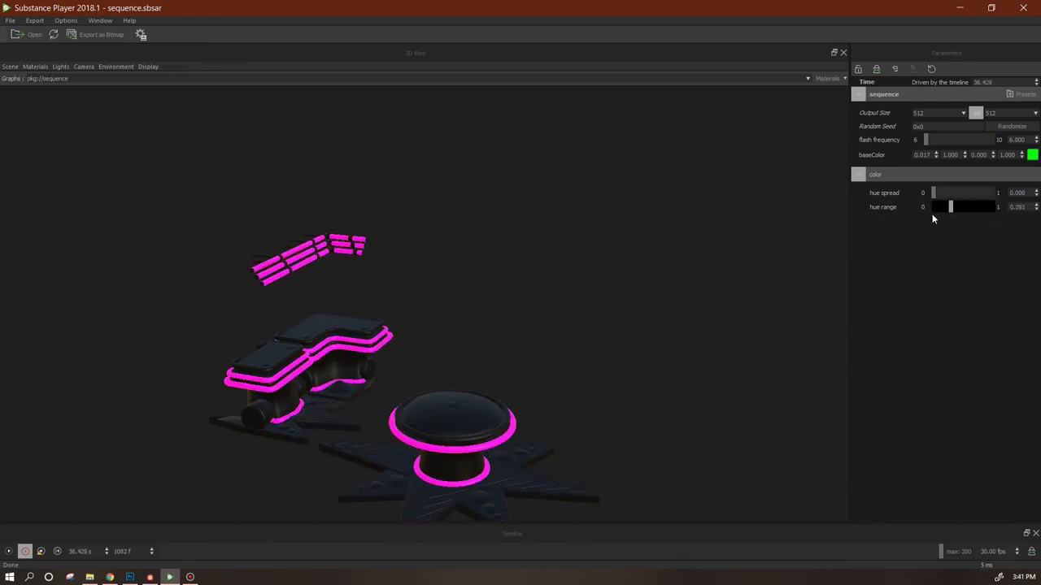
left_click(1032, 155)
left_click_drag(627, 333, 634, 325)
left_click(730, 277)
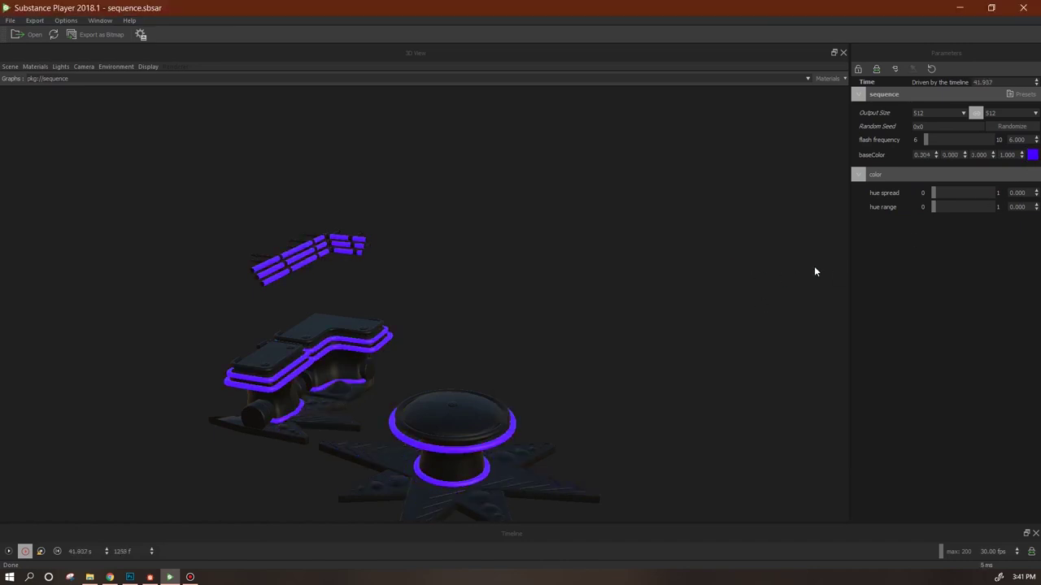
In Substance Designer, move the color and emissive HSL nodes closer to the output nodes
left_click(151, 577)
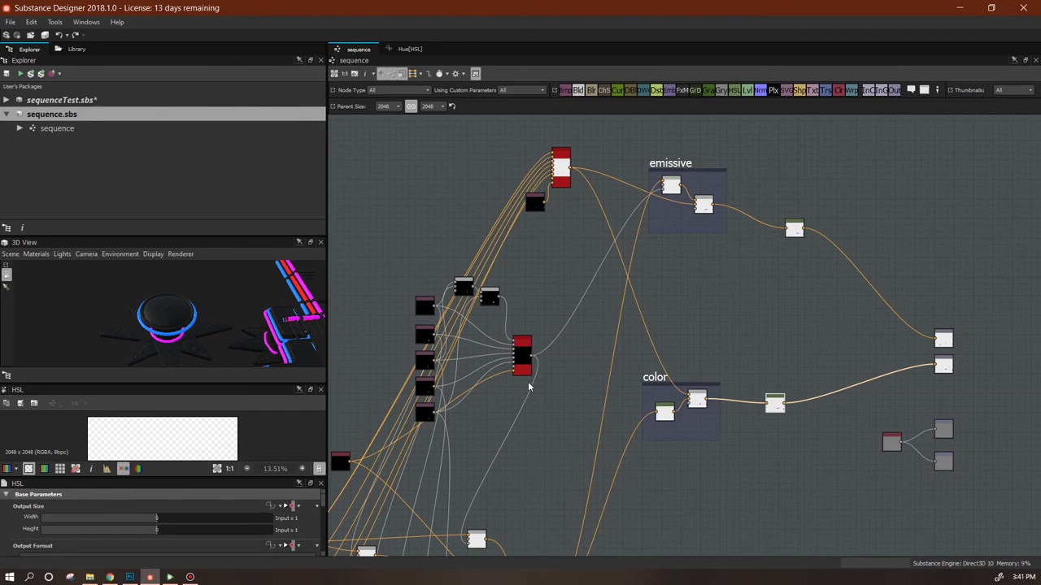
middle_click_drag(561, 404, 595, 403)
left_click_drag(807, 401, 846, 393)
left_click_drag(830, 227, 842, 259)
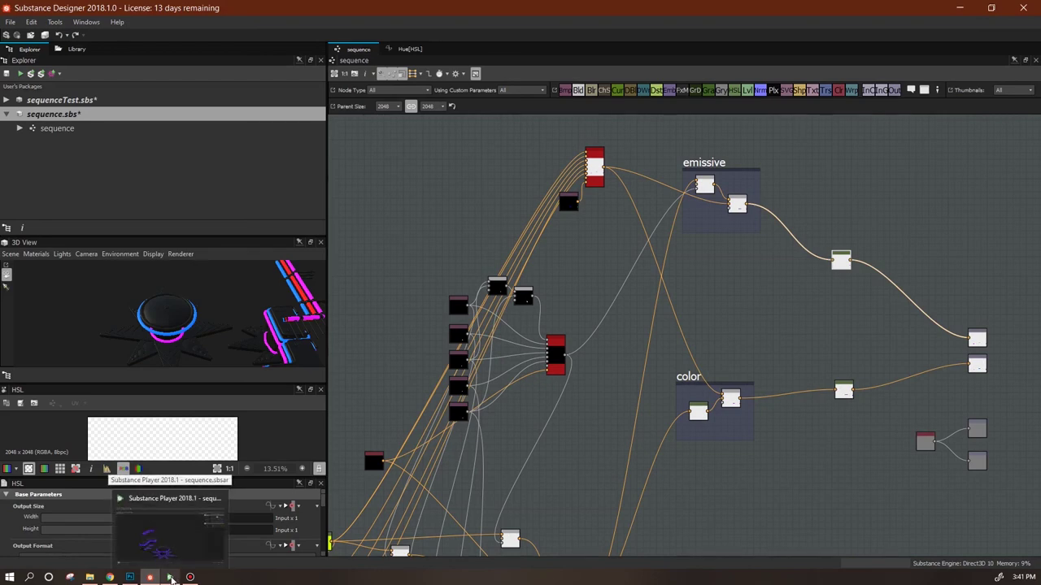
Switch to Substance Player, set hue spread to about 0.481 and view the model from other angles
left_click(171, 578)
left_click_drag(574, 427, 476, 467)
left_click_drag(935, 192, 962, 193)
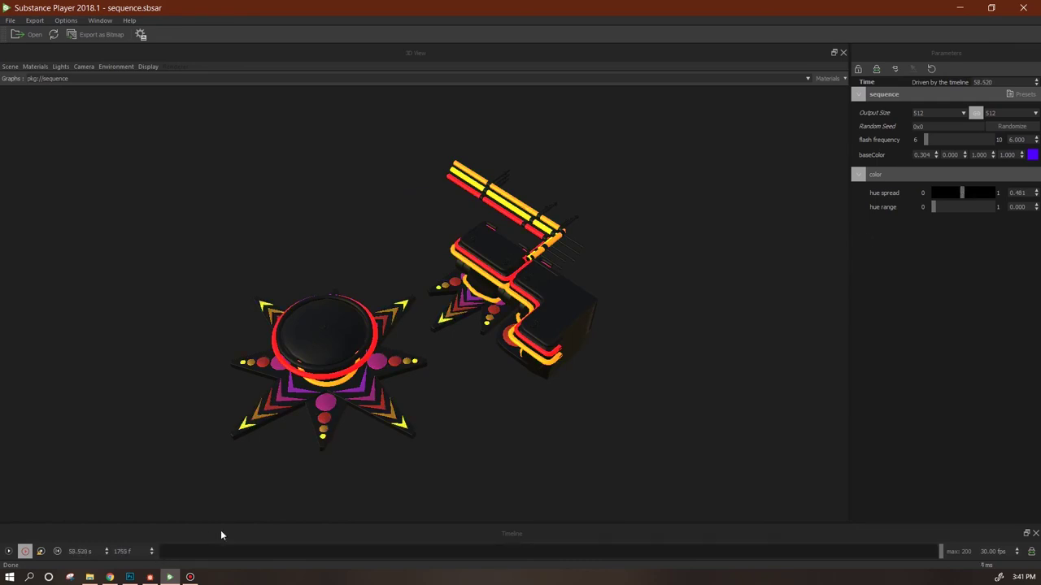
left_click_drag(509, 416, 569, 422)
Return to Substance Designer, open the black Uniform Color node's Output Color function and examine its wave-driven sequence logic
left_click(148, 577)
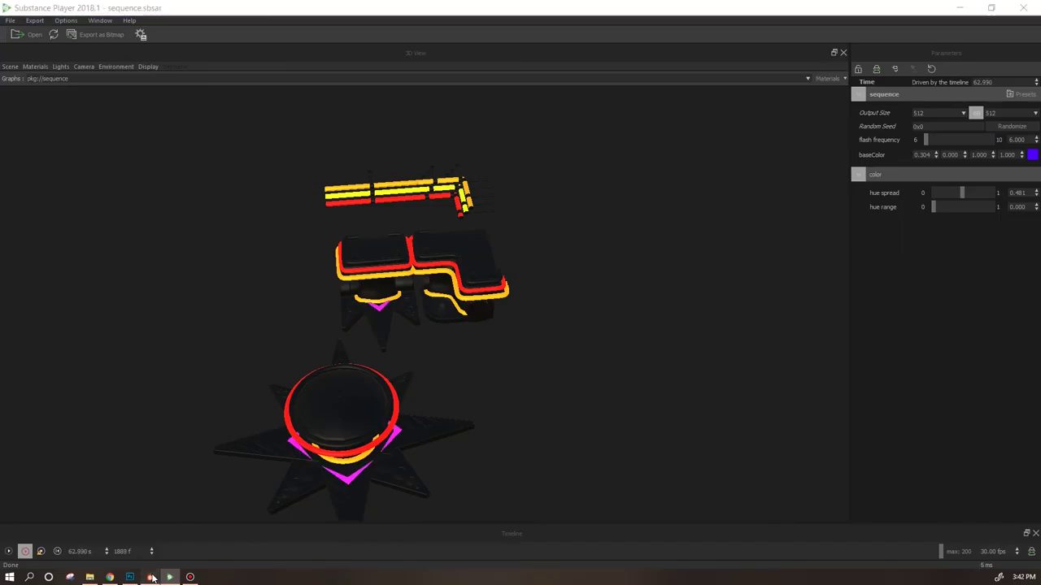
middle_click_drag(494, 371, 586, 318)
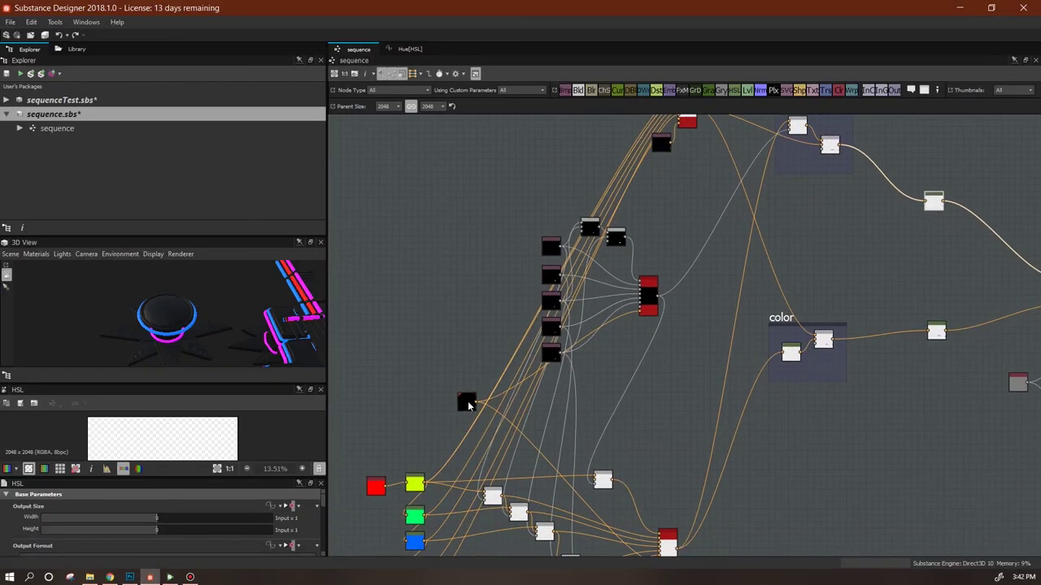
left_click(467, 401)
left_click_drag(321, 497, 325, 552)
left_click(287, 551)
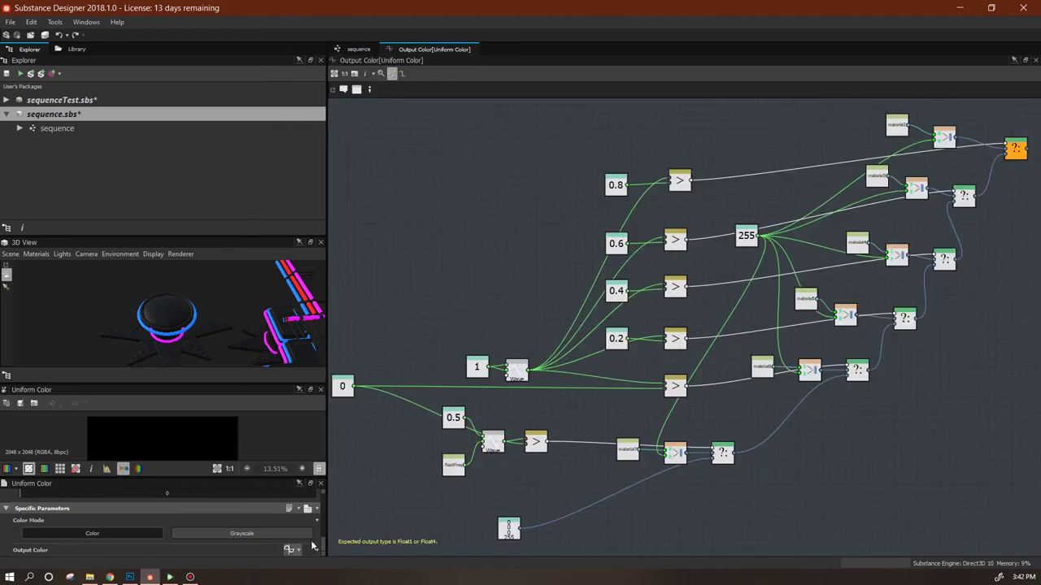
middle_click_drag(590, 421, 652, 367)
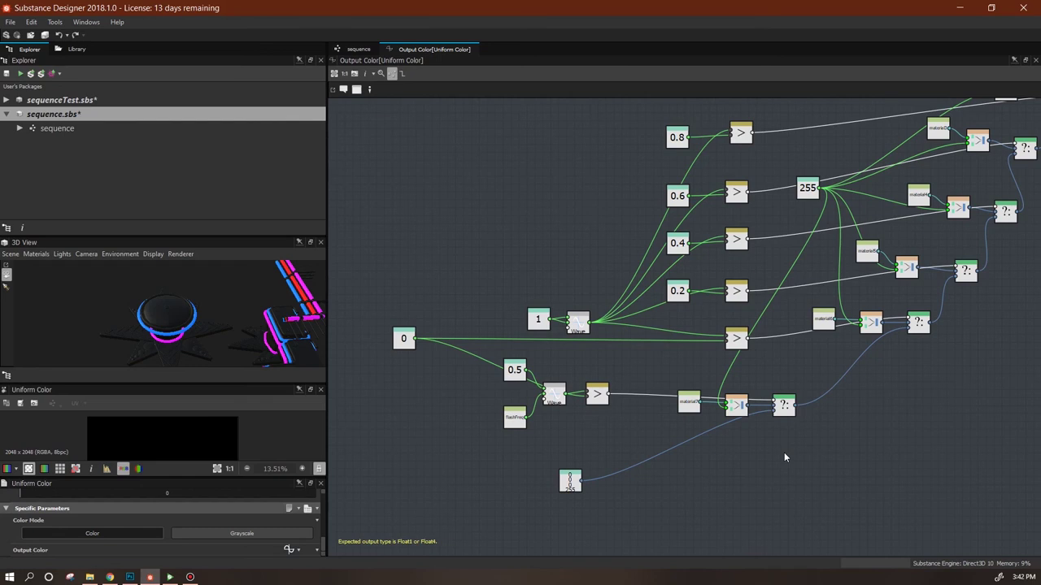
scroll(786, 452, "down", 2)
middle_click_drag(785, 452, 757, 456)
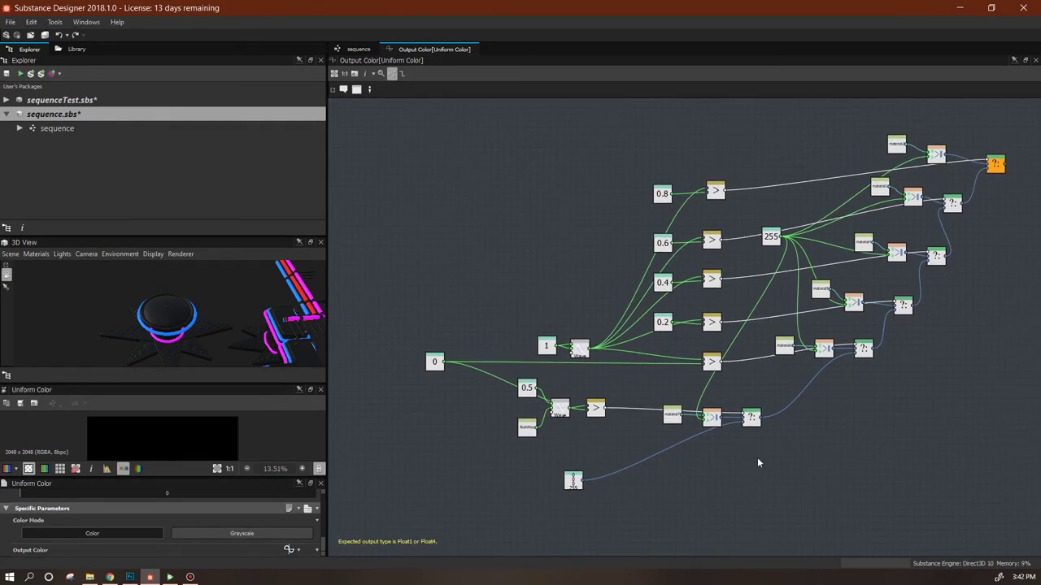